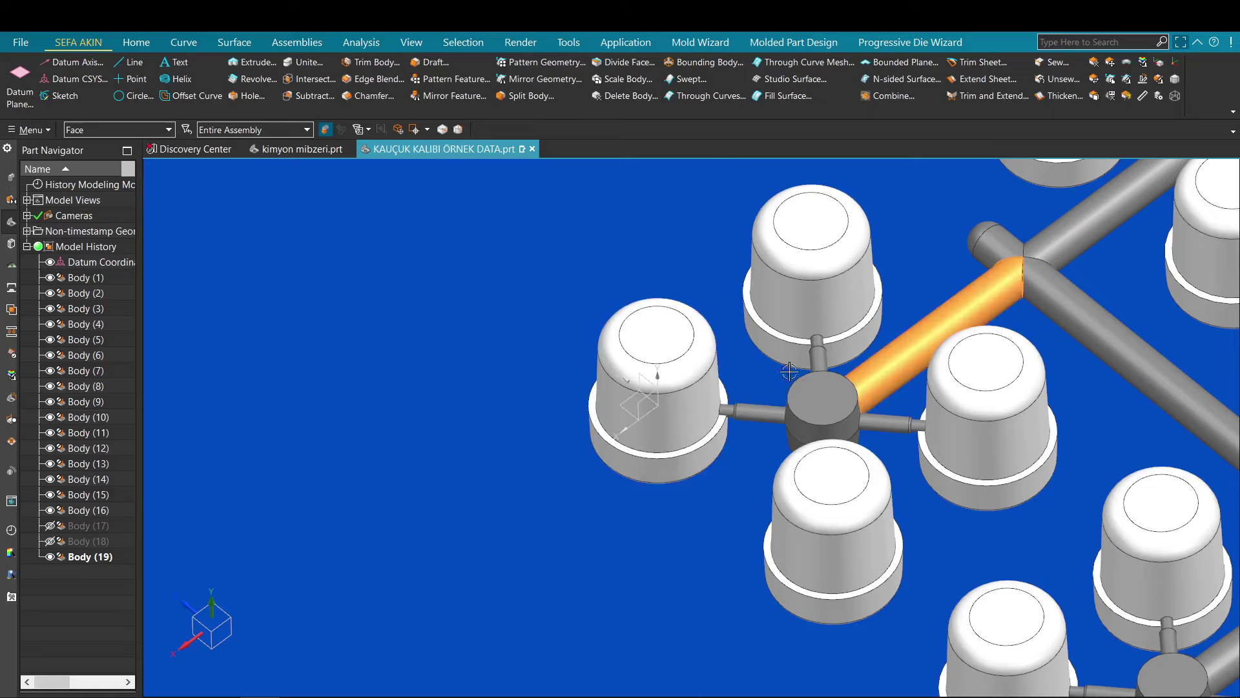
- Isolate the runner body by hiding the mould blocks, all the cup bodies and the datum coordinate system
middle_click_drag(856, 382, 765, 383, "shift")
right_click(739, 436)
left_click(589, 537)
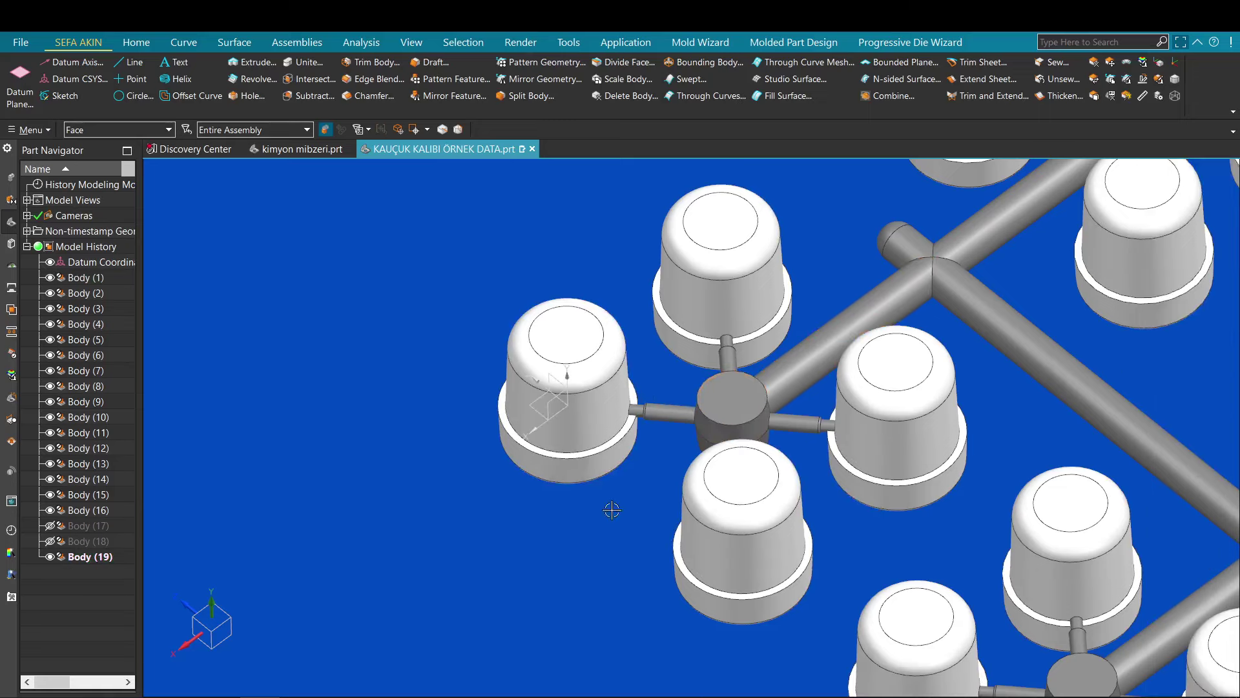
right_click_drag(732, 407, 723, 459)
key("ctrl+shift+b")
middle_click_drag(956, 320, 737, 261, "shift")
scroll(721, 328, "down", 4)
right_click_drag(700, 368, 666, 429)
scroll(610, 475, "up", 3)
left_click(592, 489)
key("ctrl+b")
scroll(642, 446, "up", 6)
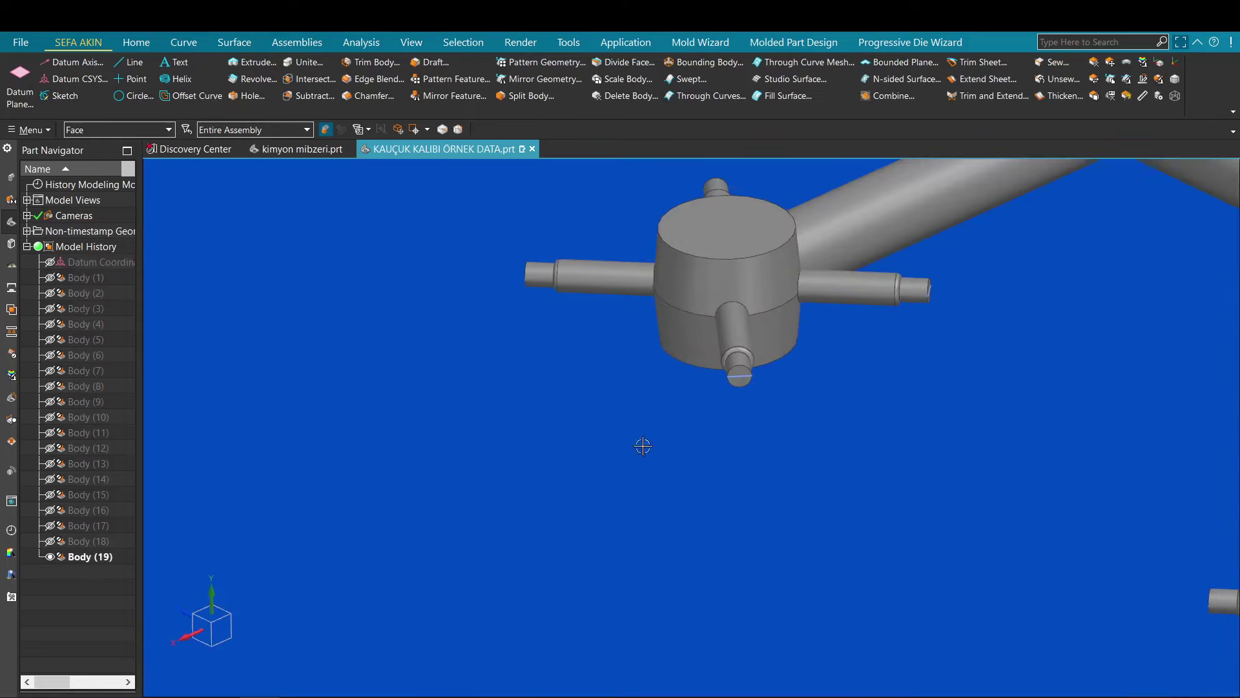
middle_click_drag(679, 285, 736, 329)
scroll(275, 306, "up", 4)
middle_click_drag(275, 305, 449, 469, "shift")
scroll(418, 396, "up", 4)
scroll(457, 321, "down", 3)
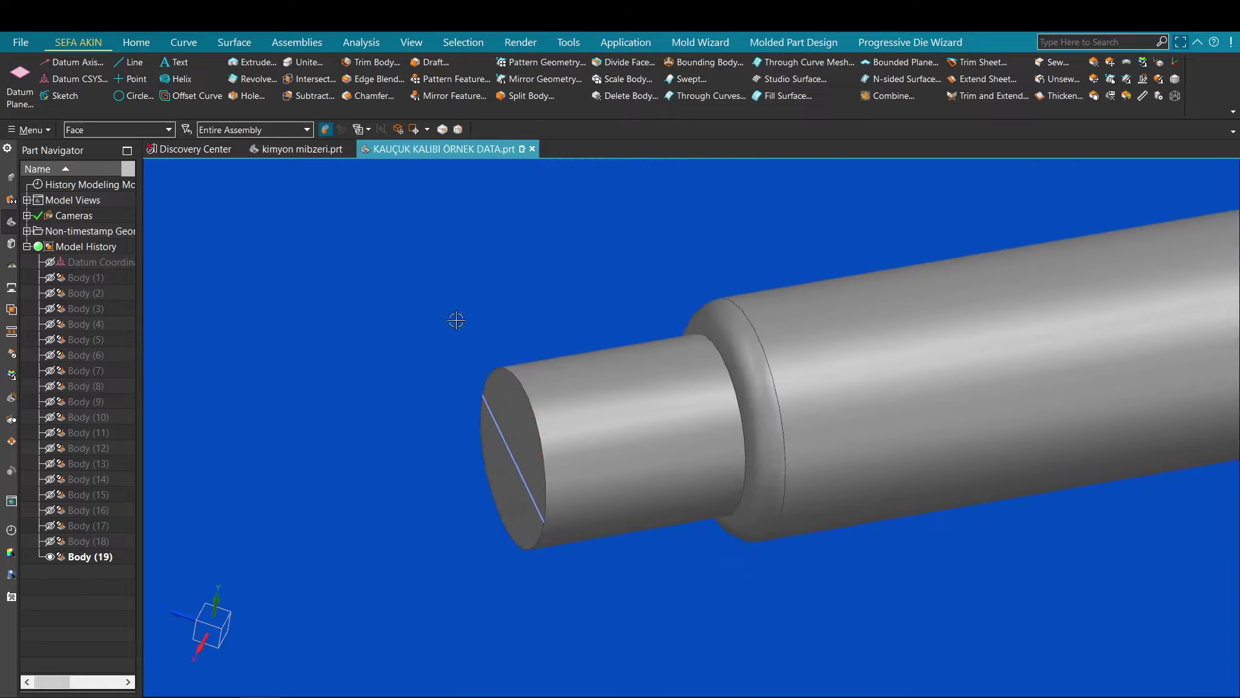
scroll(609, 178, "up", 1)
left_click(555, 96)
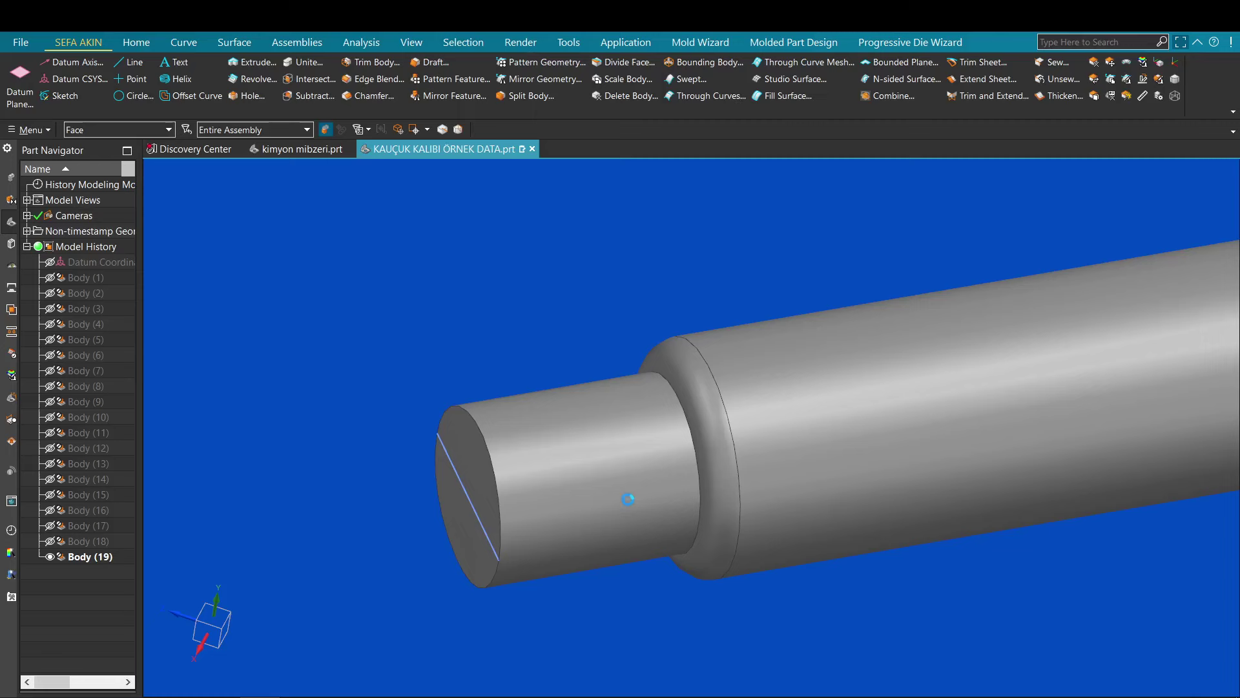
left_click(665, 386)
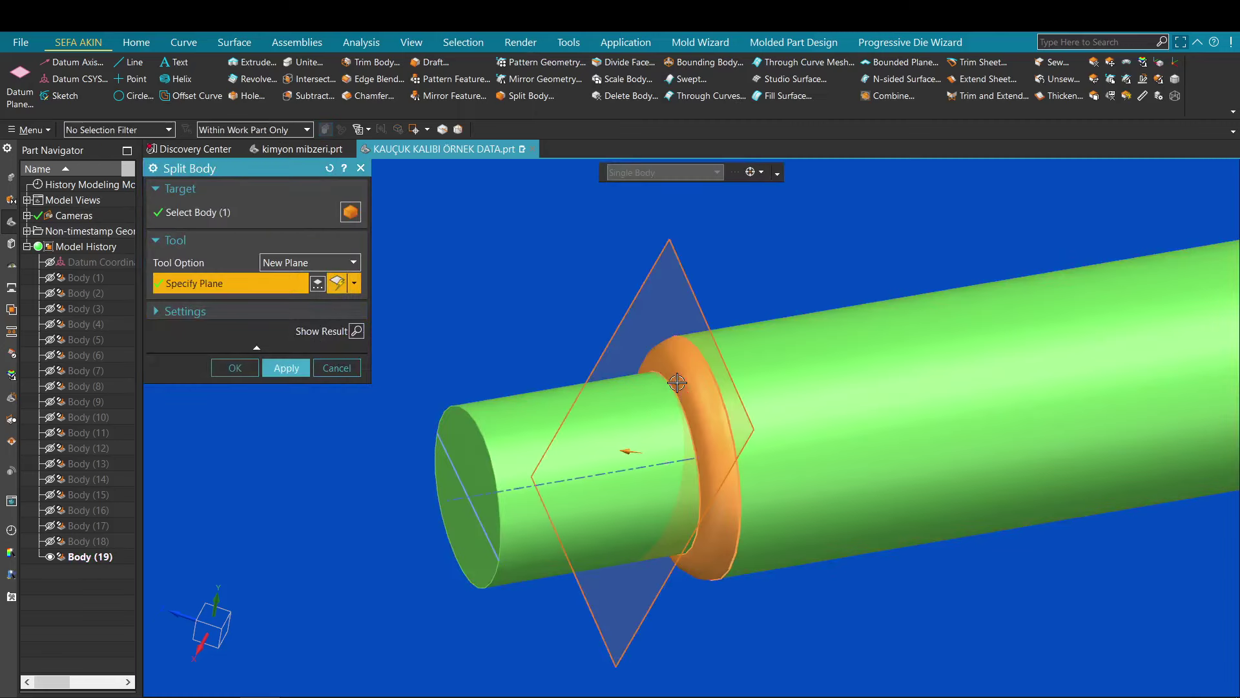
left_click(673, 389)
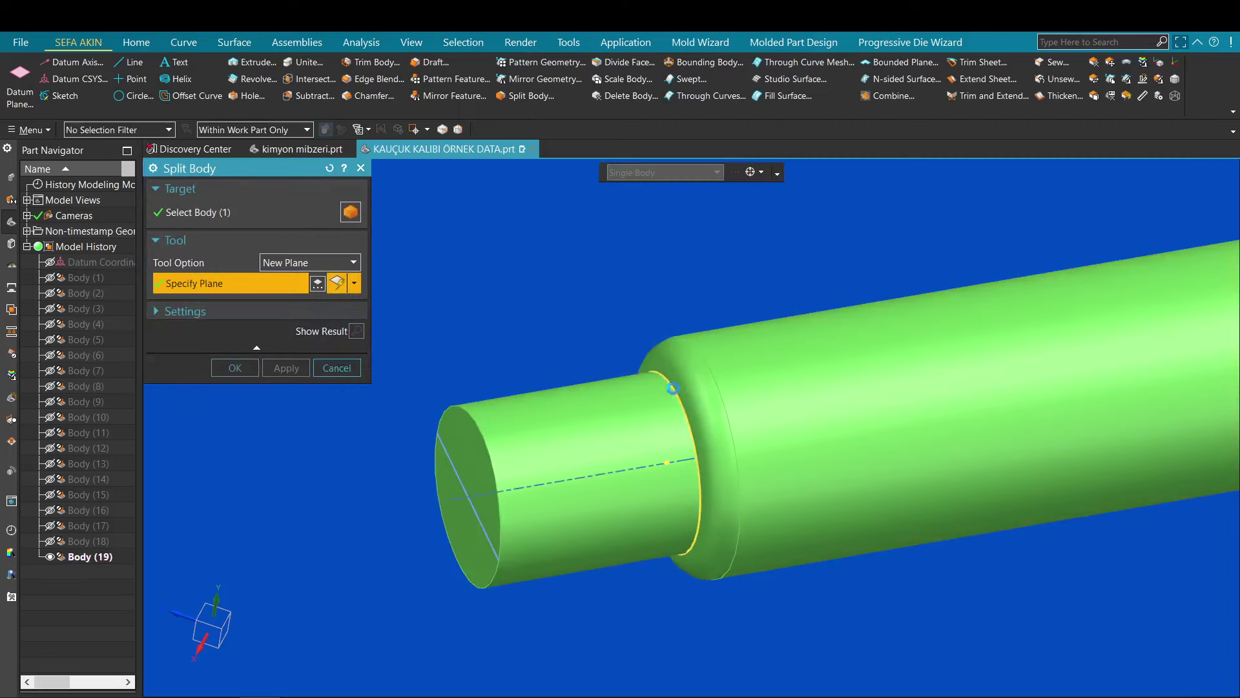
left_click(470, 460)
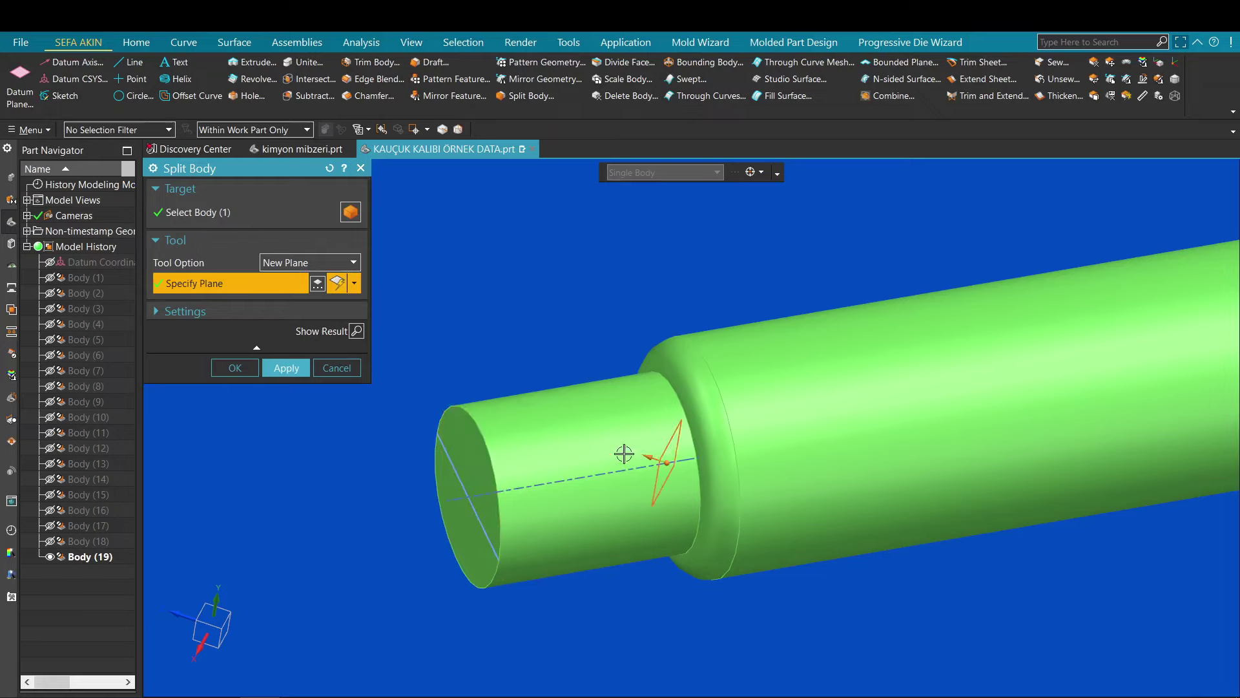
scroll(839, 468, "down", 3)
scroll(803, 430, "down", 3)
middle_click_drag(966, 431, 667, 428, "shift")
scroll(667, 429, "down", 3)
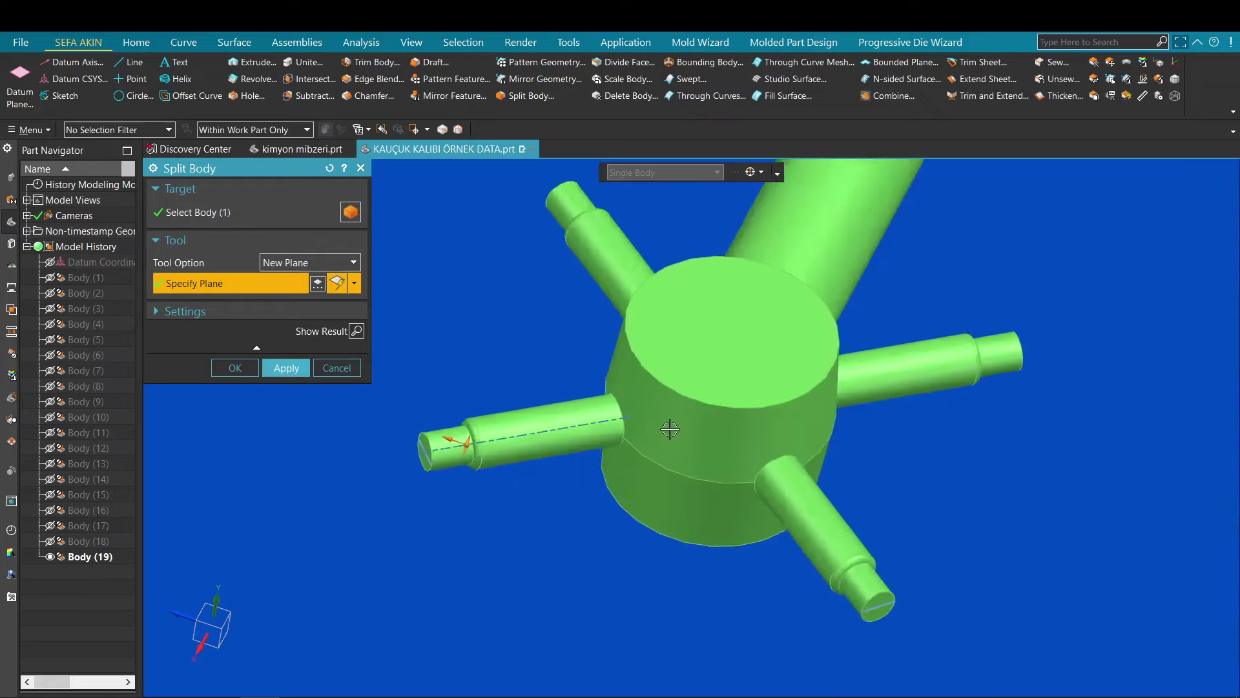
scroll(533, 470, "up", 3)
middle_click_drag(535, 461, 573, 451)
scroll(581, 556, "up", 5)
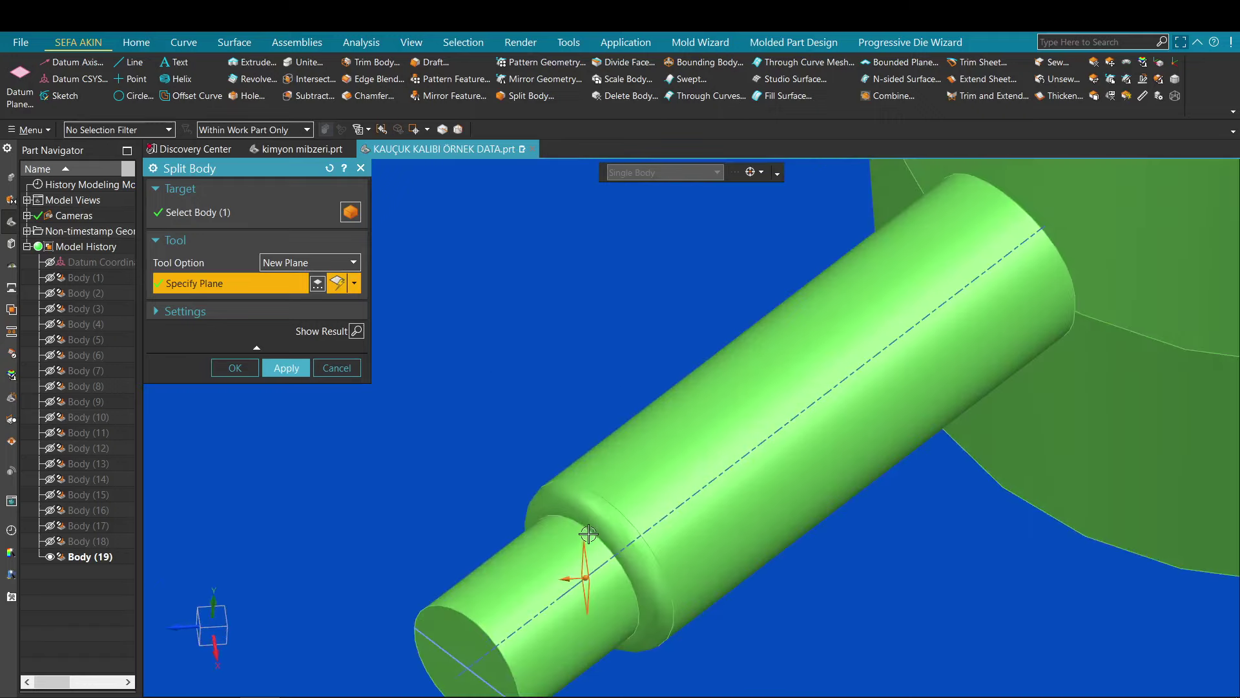
scroll(615, 508, "up", 3)
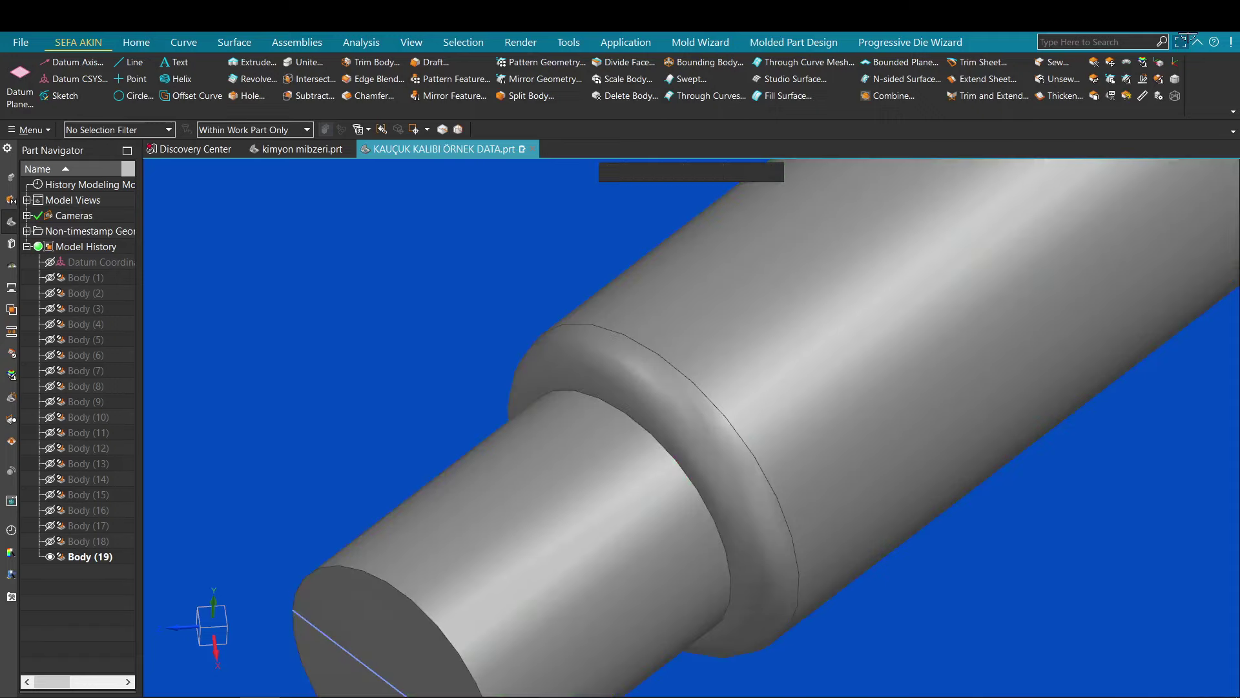
- Try removing the rounded shoulder face of the gate with Delete Face, then undo the deletion
middle_click_drag(1053, 509, 1082, 475, "shift")
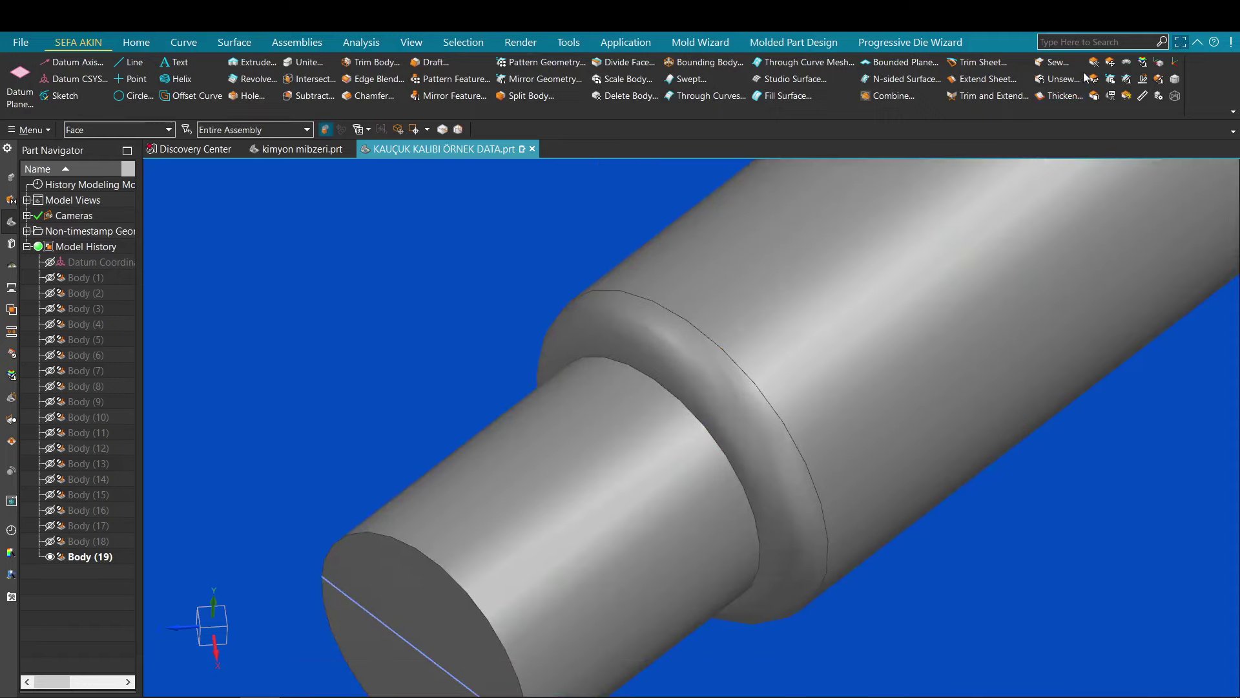
left_click(568, 288)
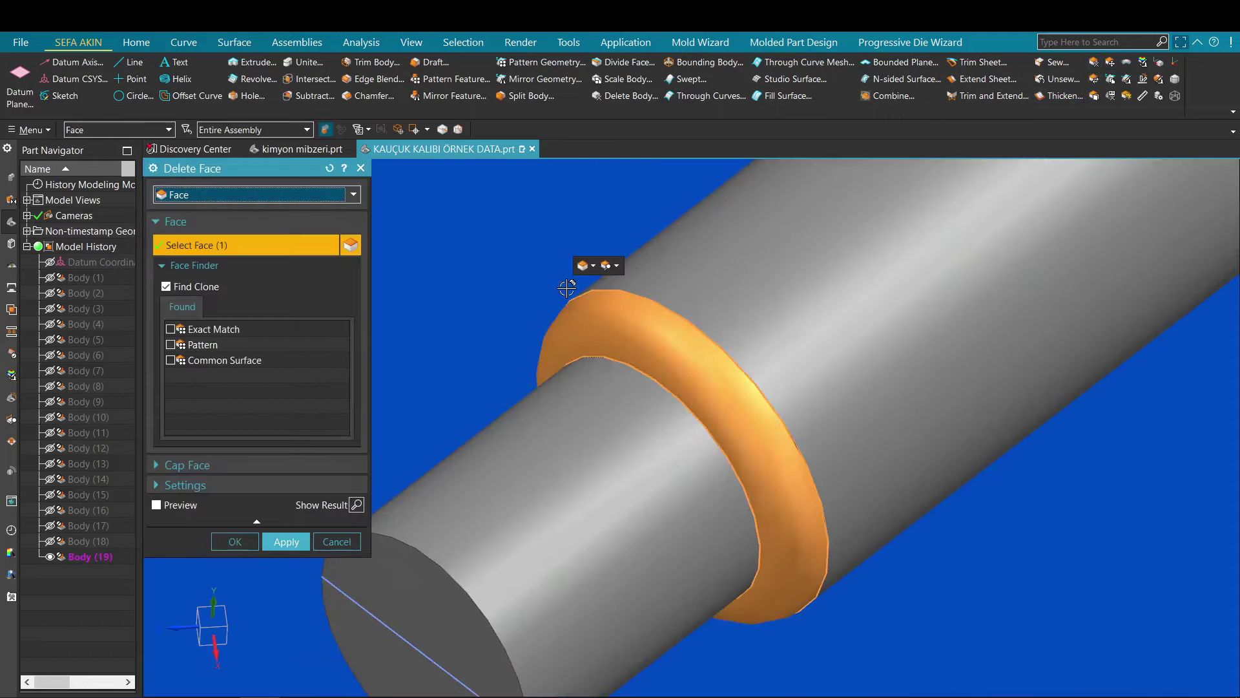
middle_click(566, 287)
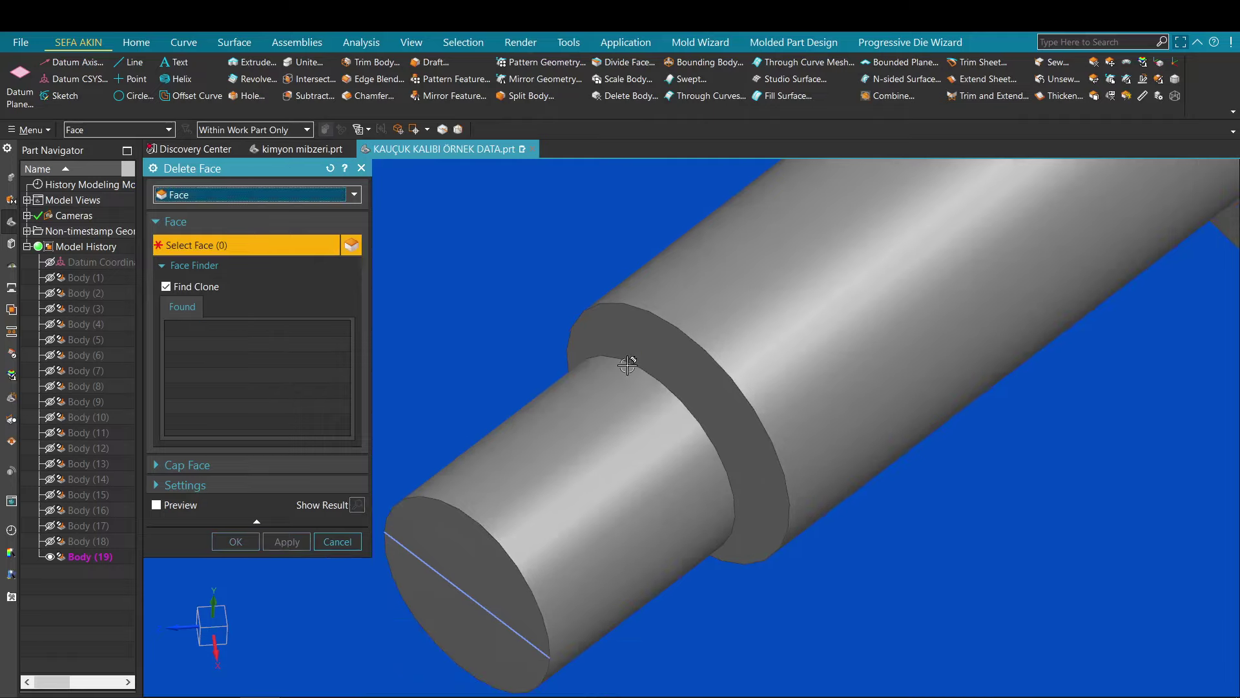
mouse_move(629, 360)
middle_mouse_down()
mouse_move(590, 388)
mouse_move(596, 405)
mouse_move(636, 349)
middle_mouse_up()
key("Escape")
key("ctrl+z")
- Split the runner body with a new plane midway between the top and bottom faces of the round hub
scroll(595, 404, "down", 3)
scroll(581, 415, "up", 2)
scroll(574, 390, "down", 2)
middle_click_drag(575, 389, 567, 387)
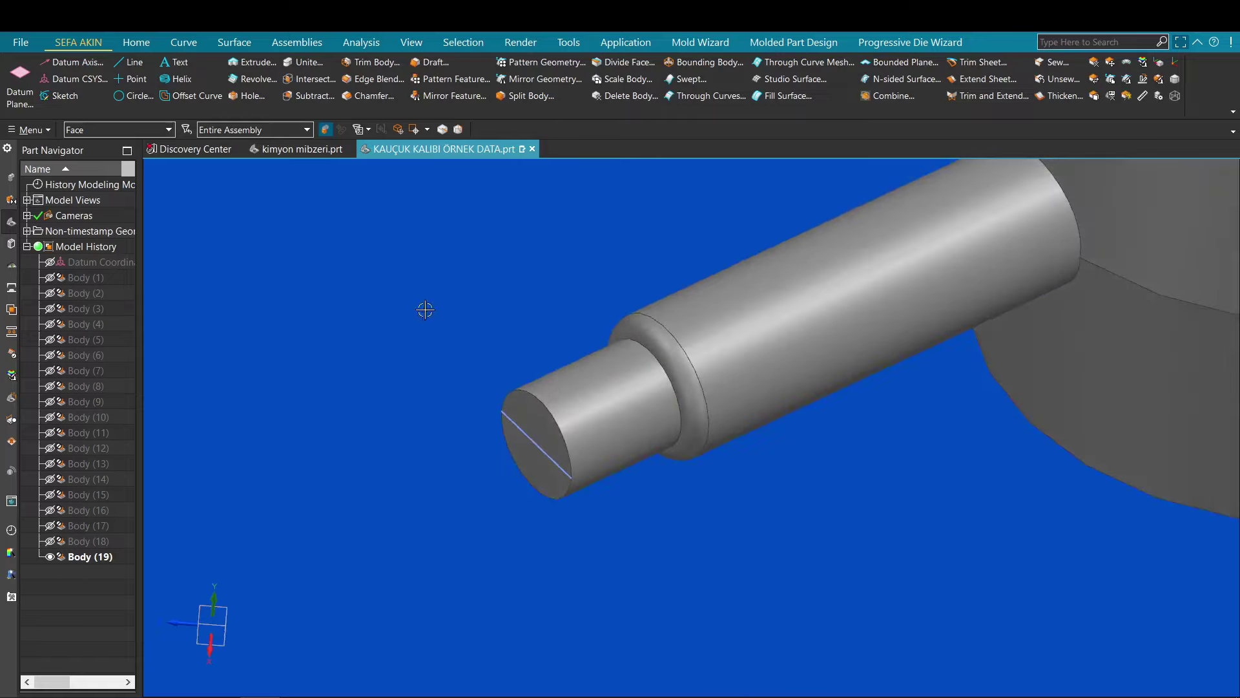
scroll(509, 304, "down", 2)
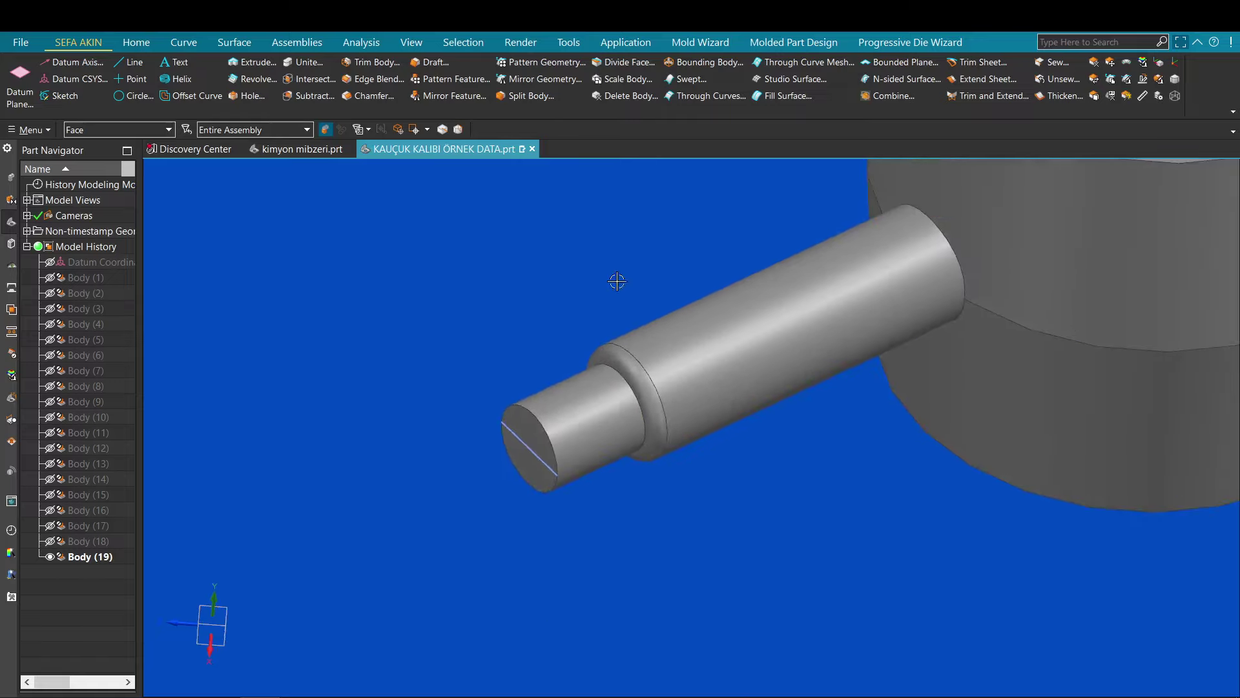
scroll(526, 355, "down", 3)
middle_click_drag(528, 353, 538, 366, "shift")
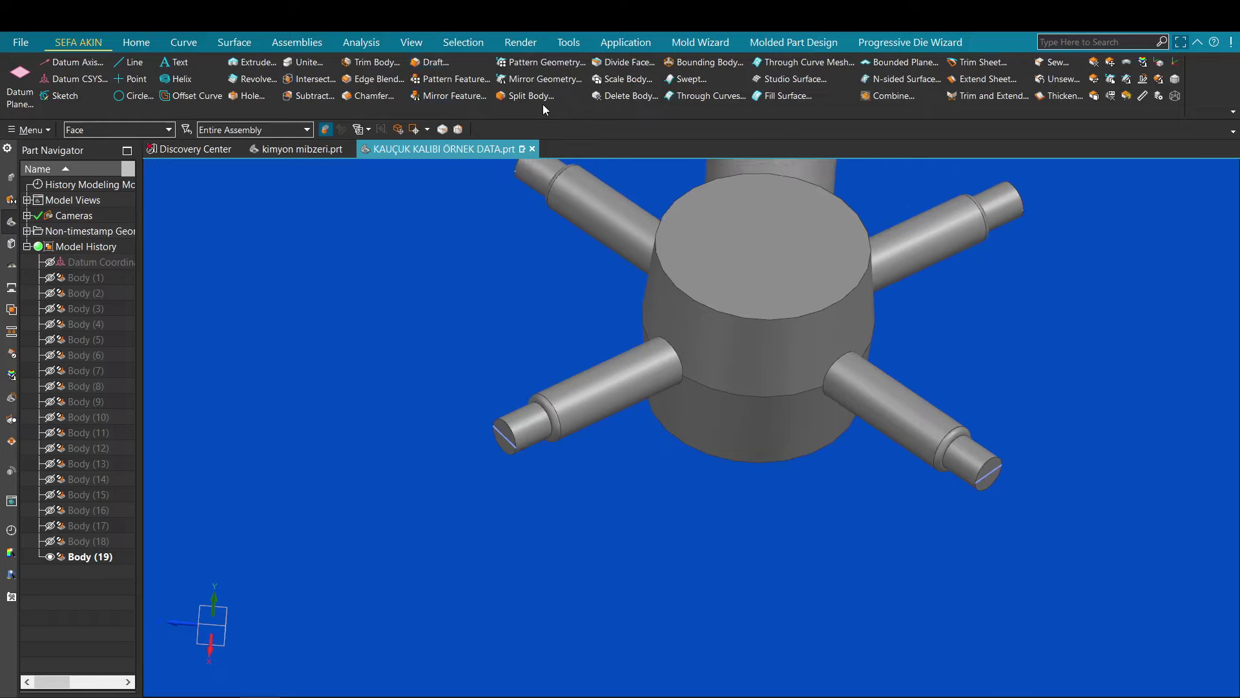
left_click(760, 269)
middle_click(760, 269)
left_click(748, 274)
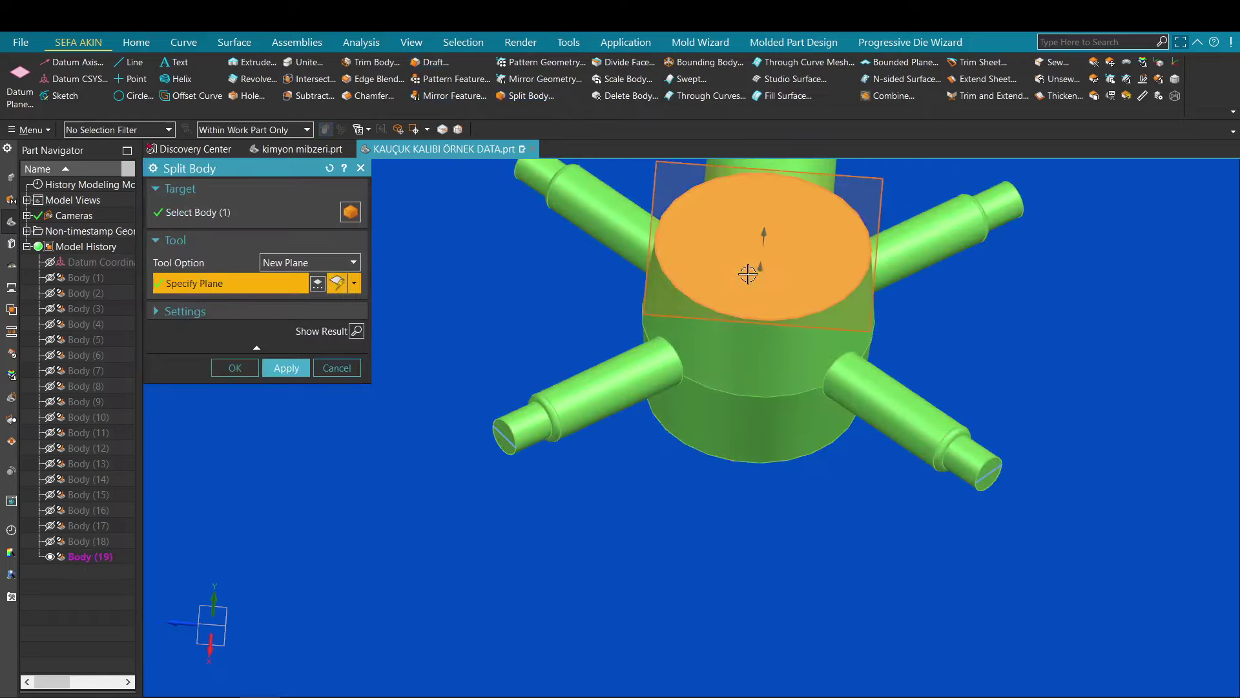
scroll(741, 267, "down", 3)
middle_click_drag(751, 420, 758, 363)
scroll(758, 363, "up", 5)
middle_click_drag(728, 274, 701, 511)
scroll(714, 263, "up", 1)
scroll(714, 264, "down", 3)
scroll(697, 268, "up", 1)
middle_click(697, 268)
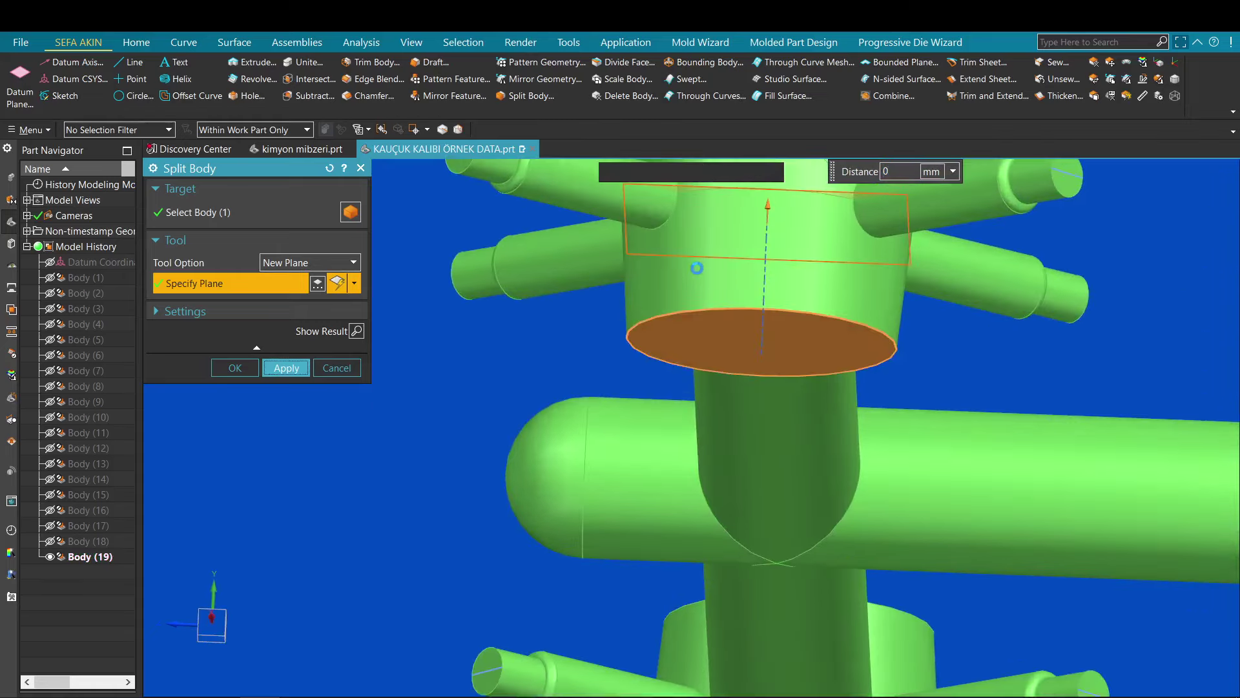
middle_click(685, 304)
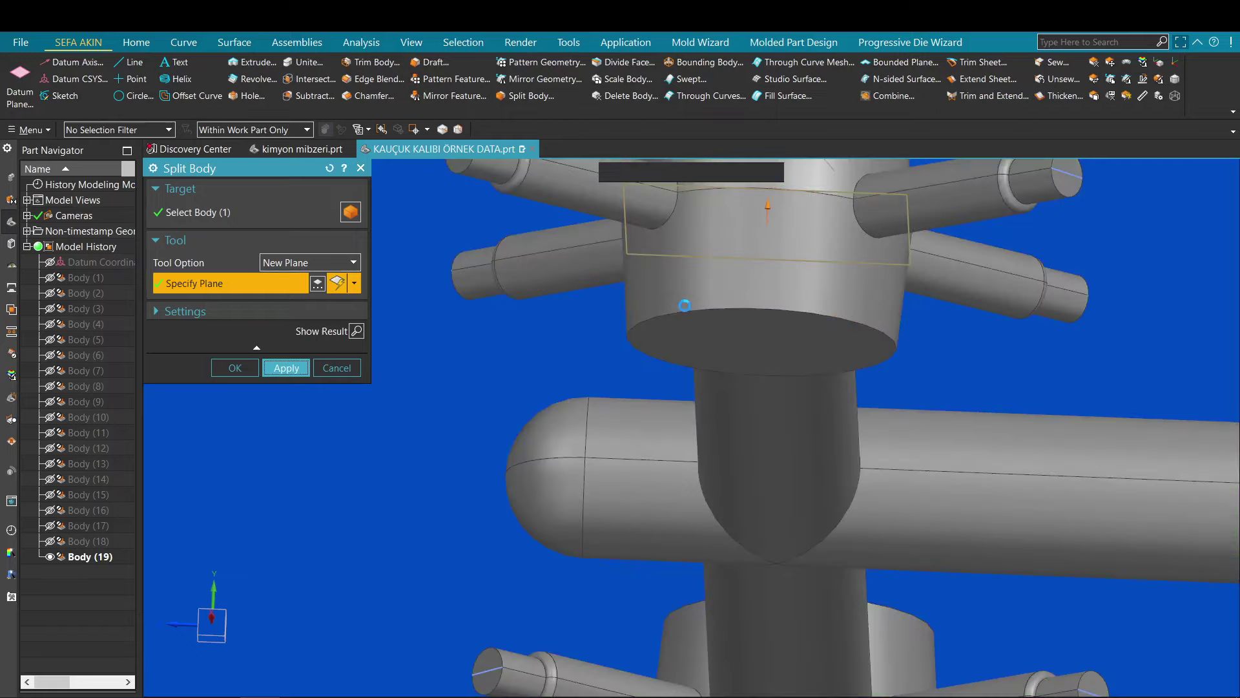
- Swap the hidden and visible bodies and hide the red mould block to view the yellow one beneath it
scroll(709, 344, "down", 4)
scroll(562, 354, "down", 3)
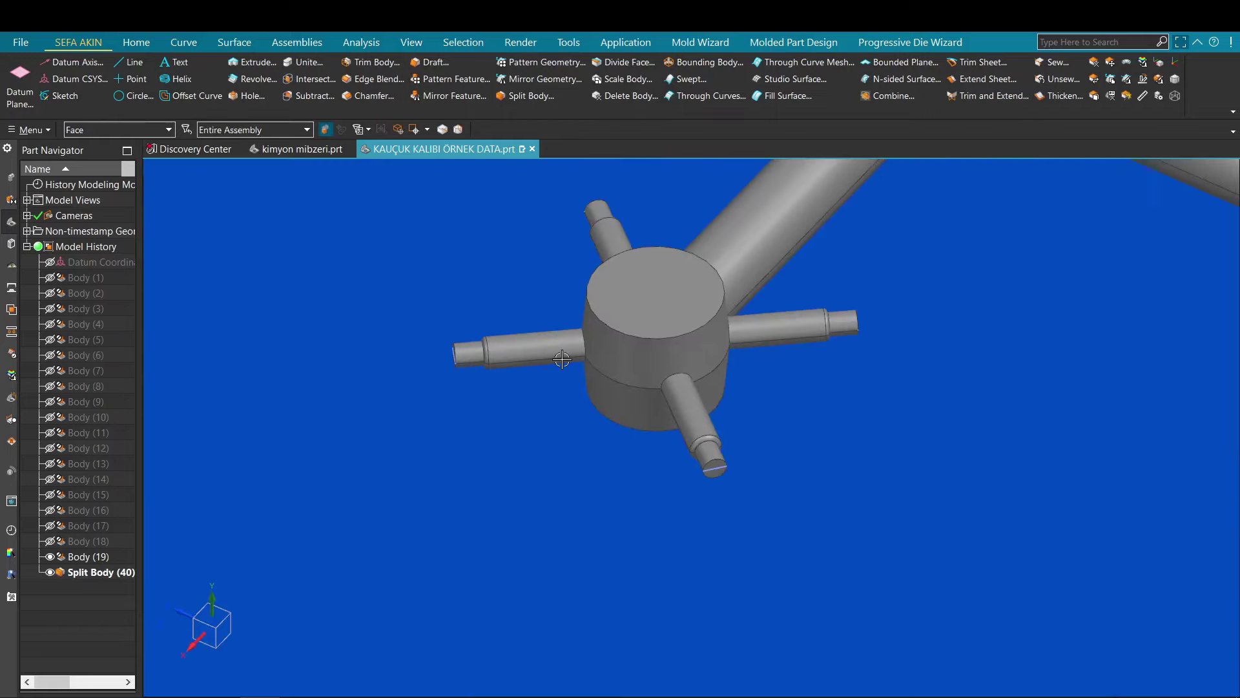
scroll(493, 359, "up", 1)
key("ctrl+shift+b")
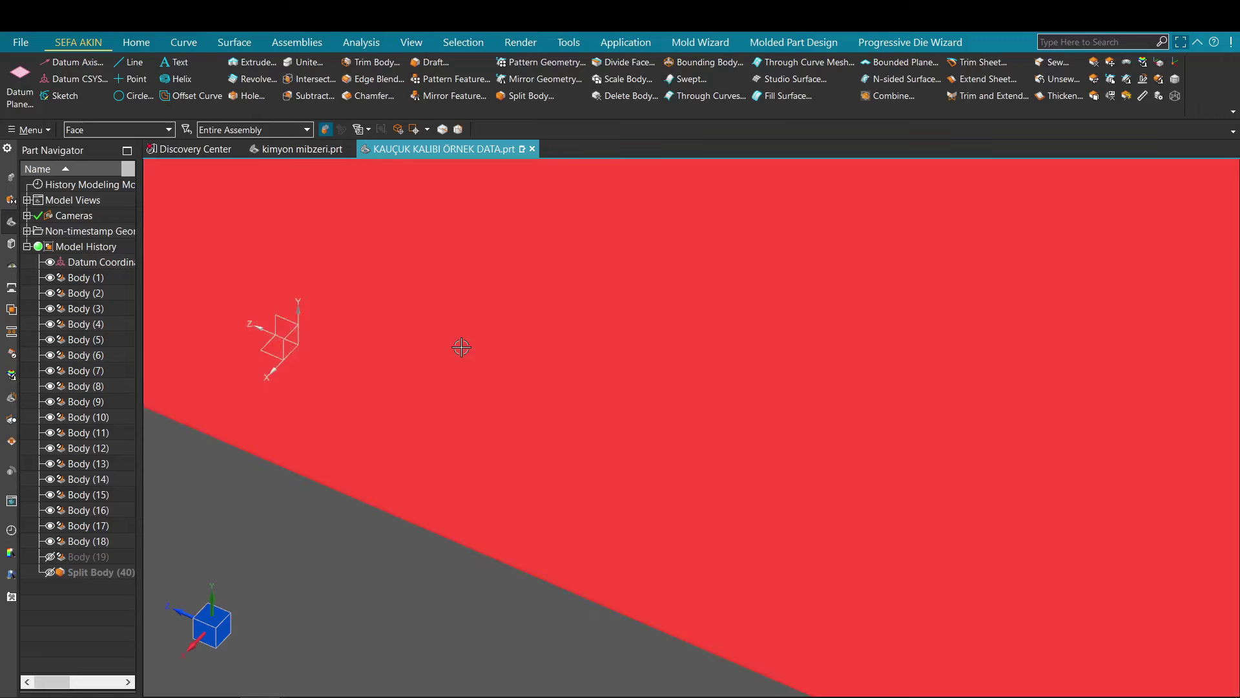
scroll(461, 347, "down", 7)
left_click(506, 393)
key("ctrl+b")
scroll(355, 391, "up", 2)
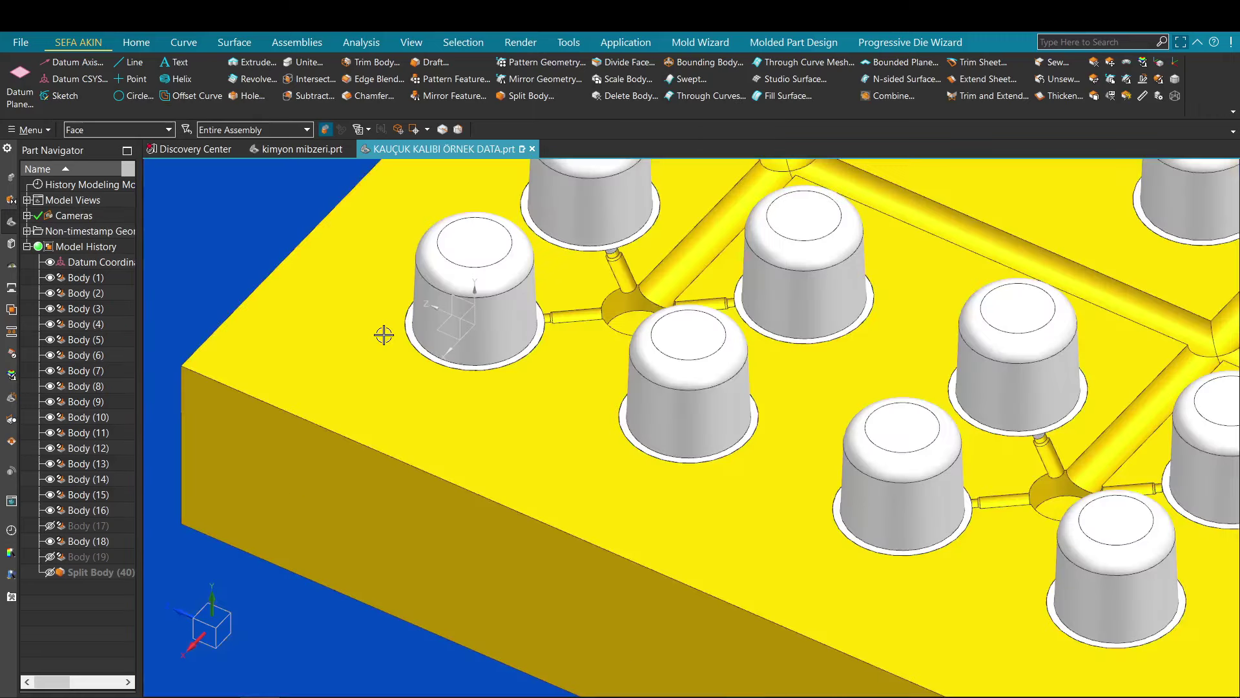
- Display only the corner cup with the split runner to examine the gate connection, then hide the cup again
scroll(383, 334, "up", 2)
left_click(479, 389)
key("ctrl+b")
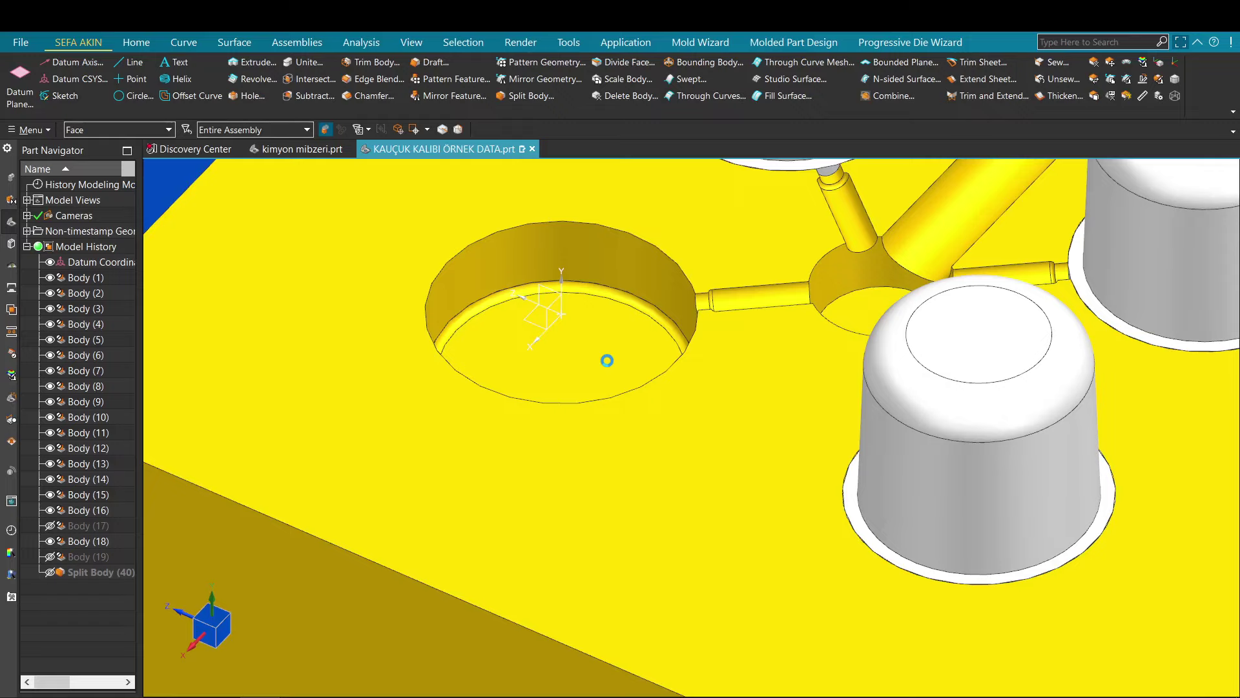
key("ctrl+shift+b")
scroll(639, 404, "down", 5)
scroll(531, 425, "up", 4)
scroll(531, 425, "up", 3)
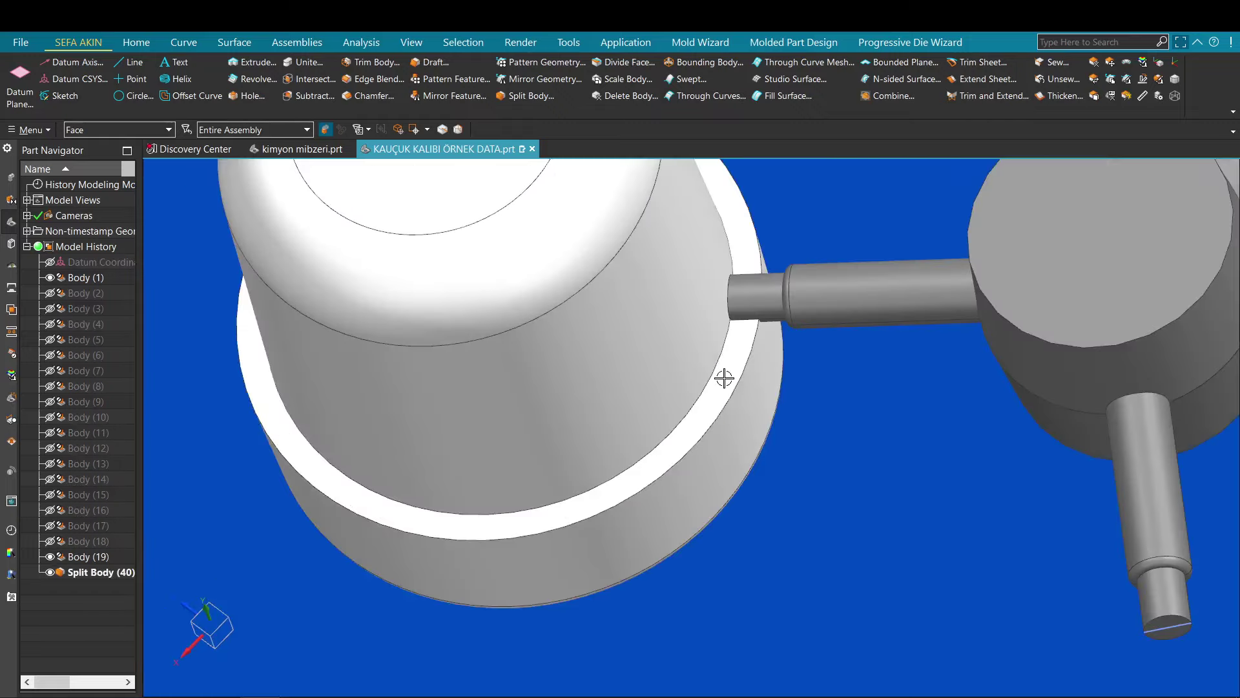
scroll(758, 291, "up", 3)
left_click(670, 340)
key("ctrl+b")
- Color the upper cylindrical faces of the four gate tips around the hub cyan
scroll(646, 352, "down", 4)
middle_click_drag(607, 362, 666, 428)
scroll(666, 365, "up", 4)
scroll(643, 331, "down", 2)
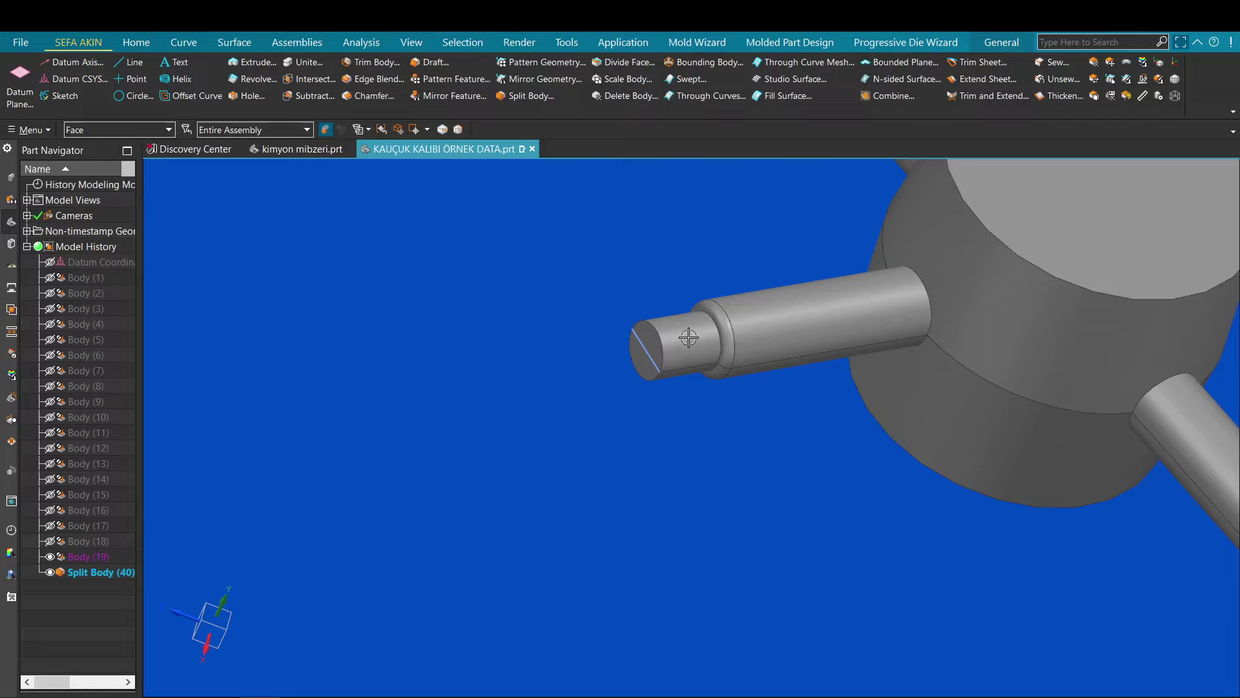
left_click(689, 337)
scroll(689, 337, "down", 4)
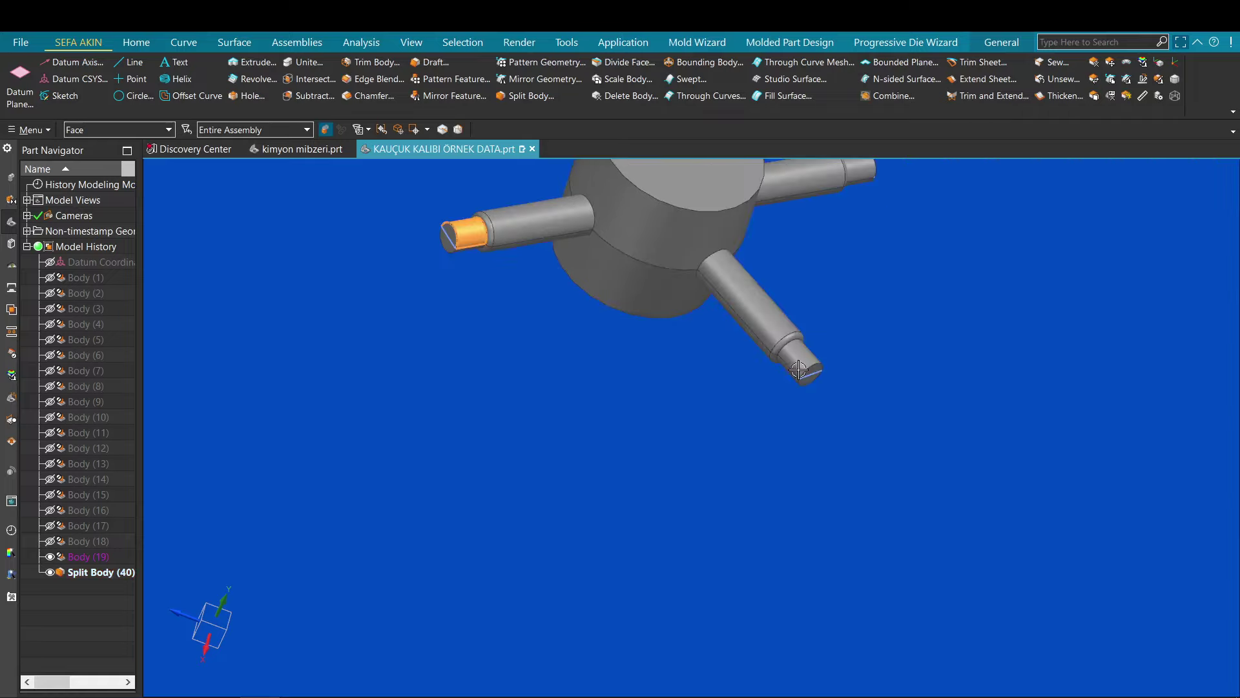
left_click(798, 368)
scroll(798, 368, "down", 3)
scroll(815, 264, "up", 4)
left_click(866, 324)
scroll(864, 326, "down", 4)
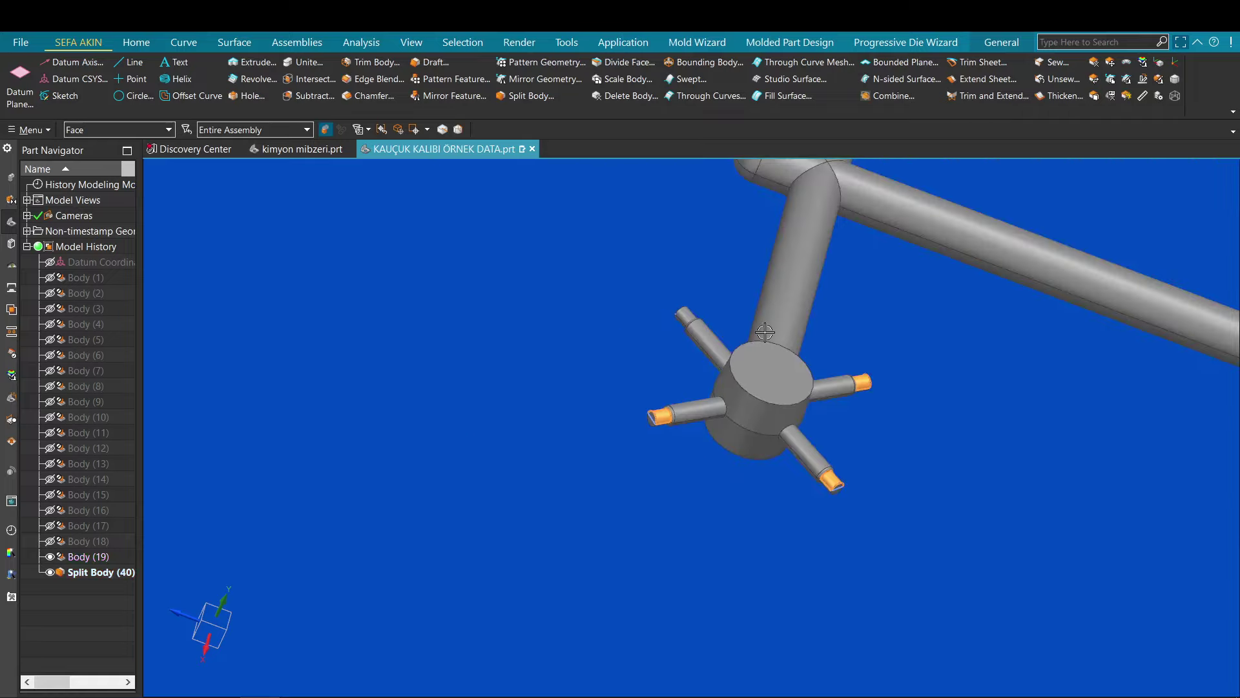
scroll(765, 331, "up", 1)
left_click(658, 321)
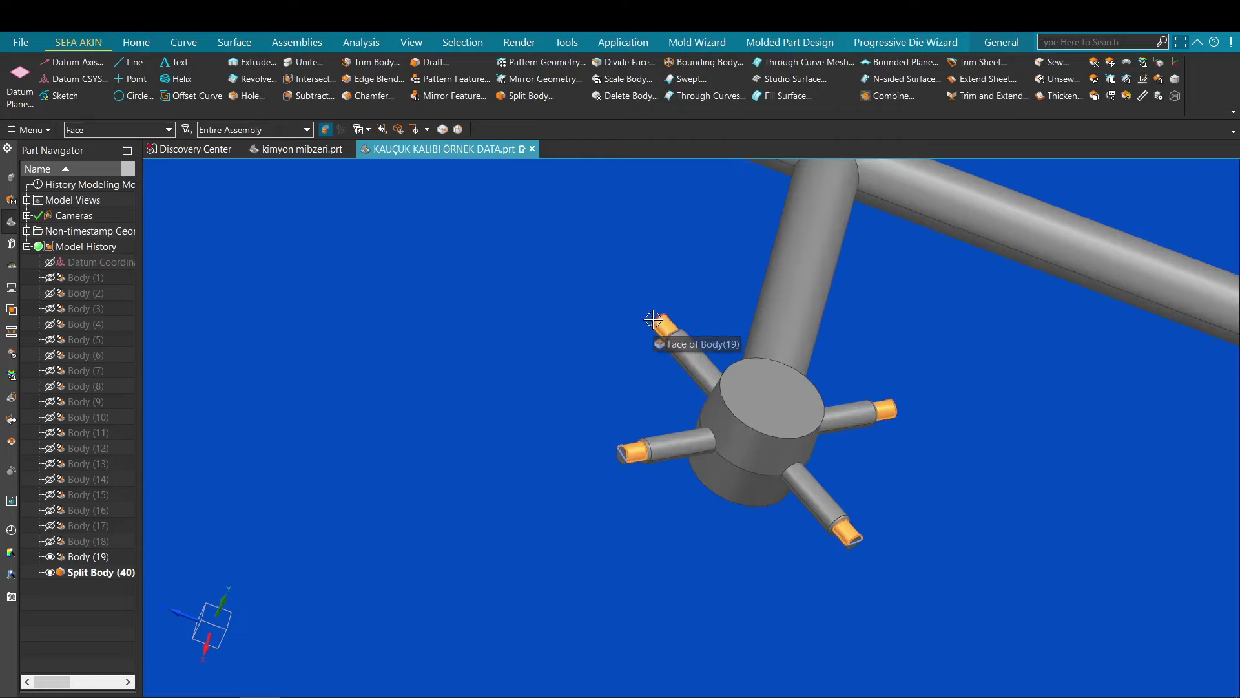
key("ctrl+j")
left_click(345, 253)
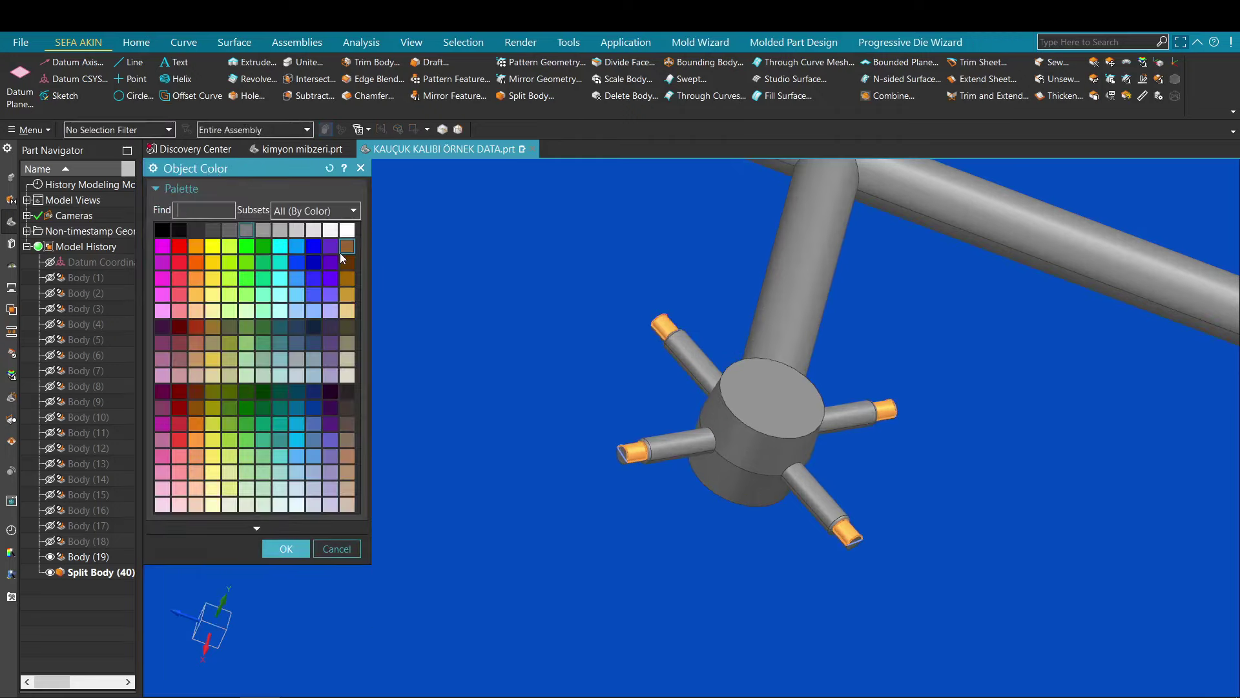
double_click(282, 249)
- Hide the lower half of the split runner and expose the parting face of the upper half
scroll(650, 360, "up", 6)
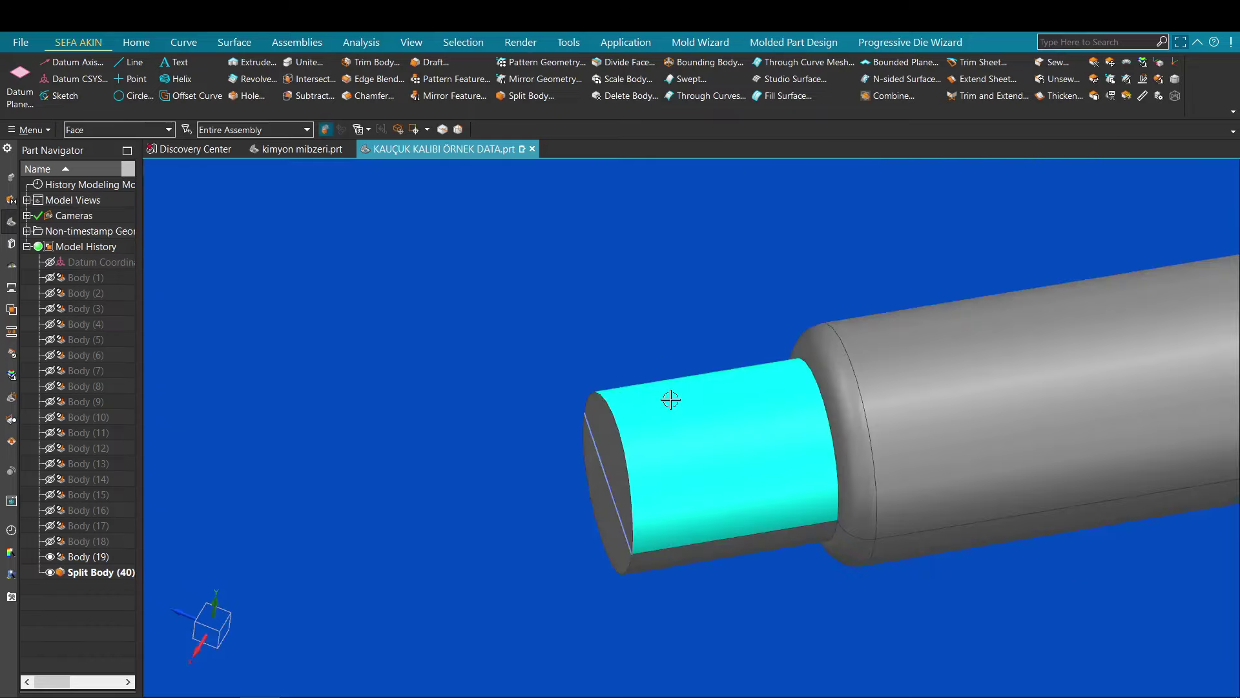
scroll(670, 400, "down", 3)
scroll(783, 424, "up", 4)
scroll(706, 420, "down", 2)
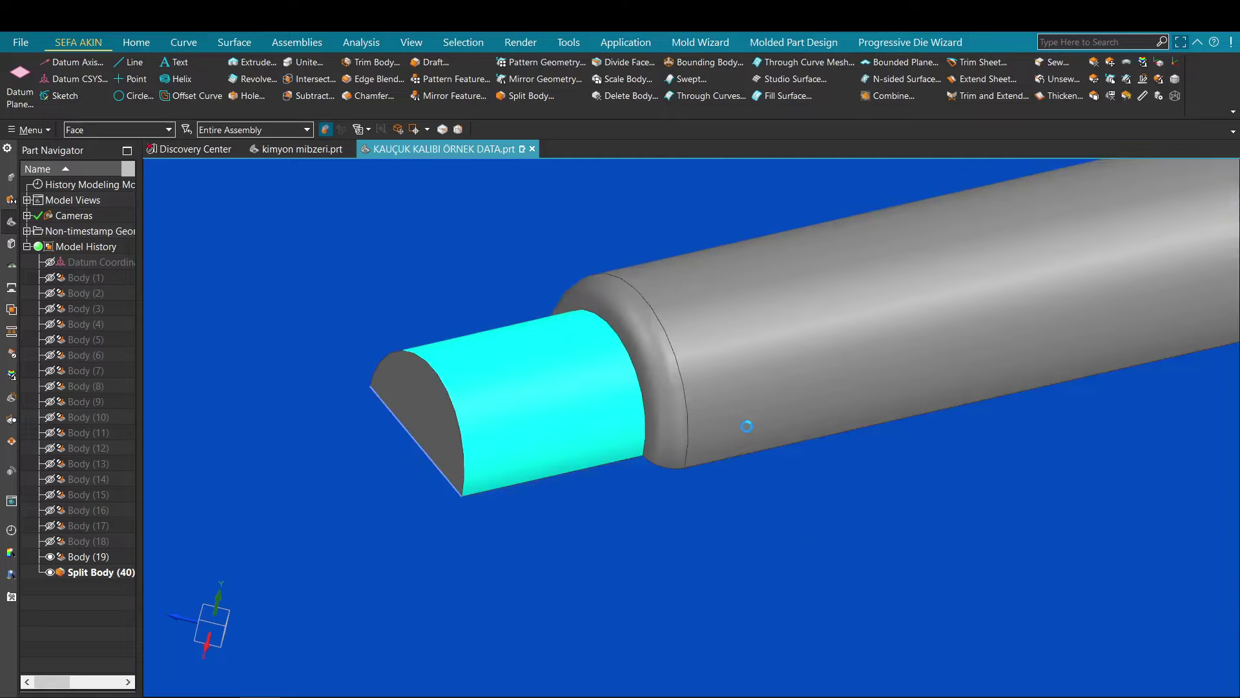
mouse_move(746, 426)
middle_mouse_down()
mouse_move(684, 333)
mouse_move(651, 343)
mouse_move(733, 420)
middle_mouse_up()
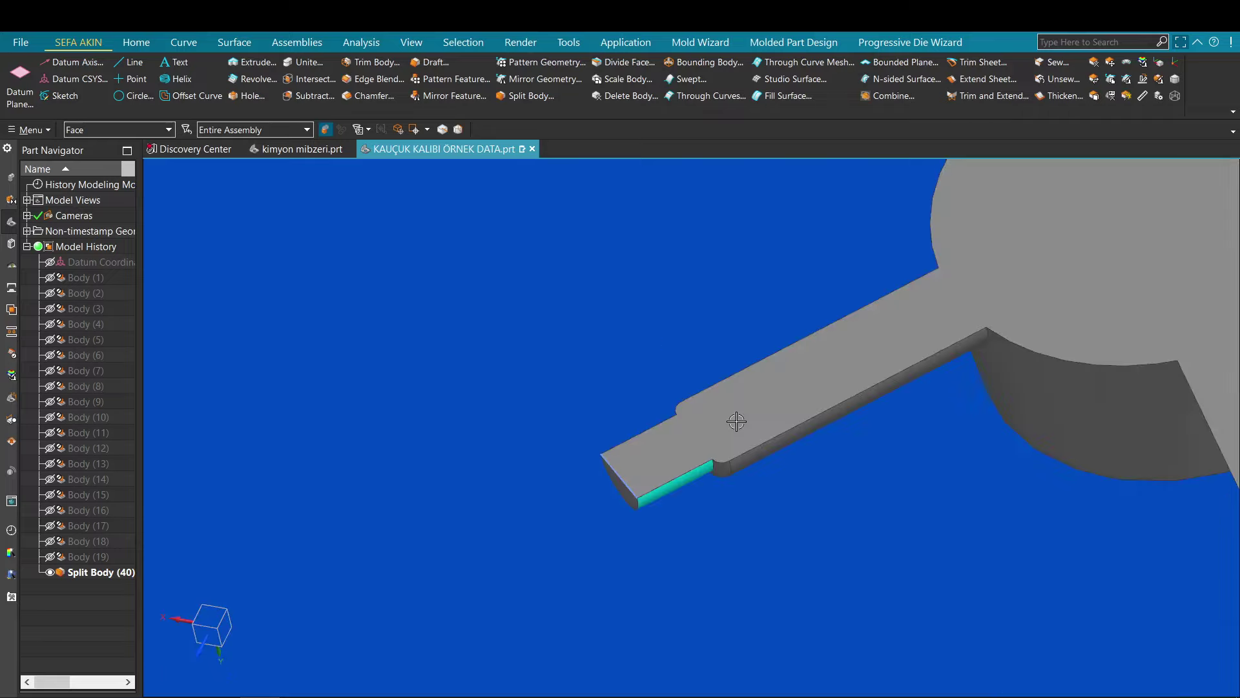
- Draw a line across the gate's parting face between the two corners where the narrow tip meets the rounded shoulder
scroll(713, 385, "up", 4)
middle_click_drag(649, 441, 648, 394, "shift")
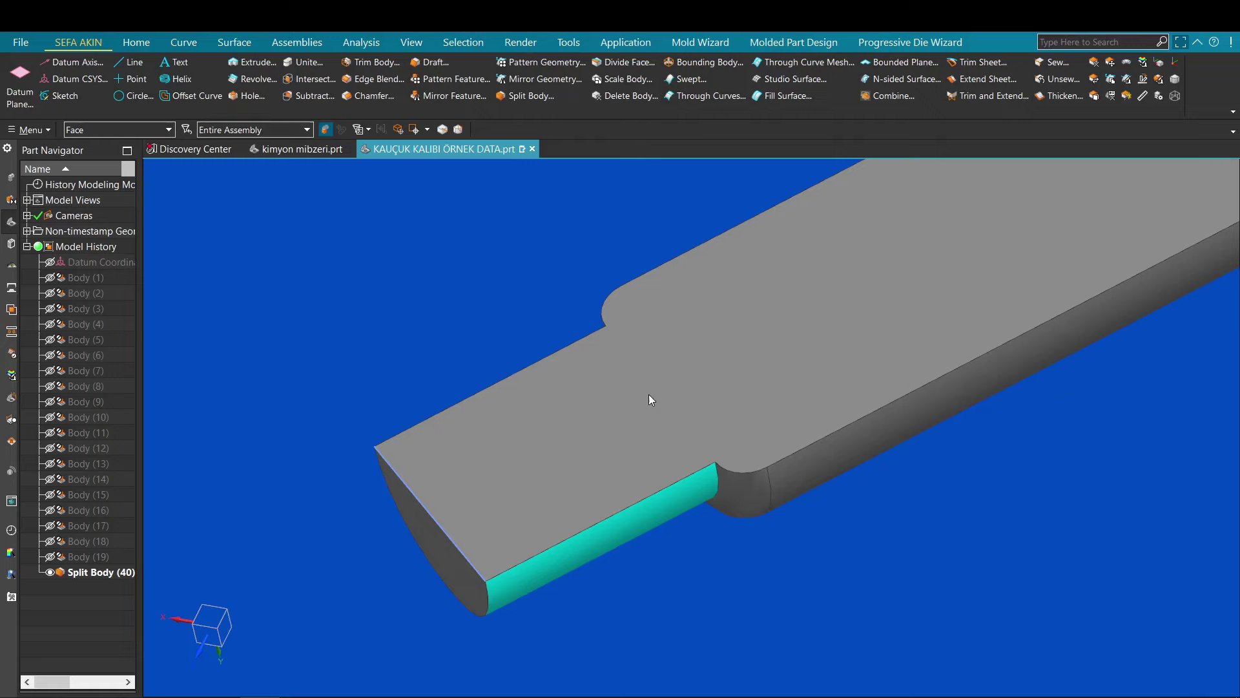
key("l")
left_click(715, 462)
left_click(607, 331)
middle_click(591, 328)
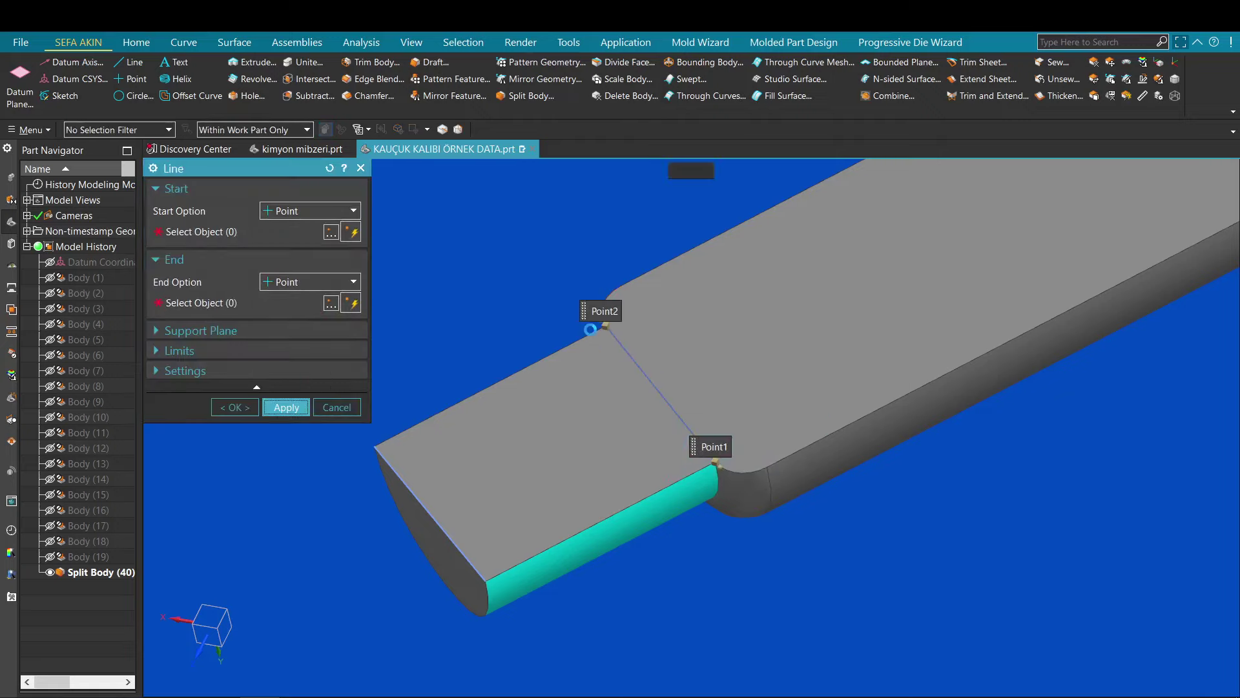
key("Escape")
scroll(518, 692, "down", 1)
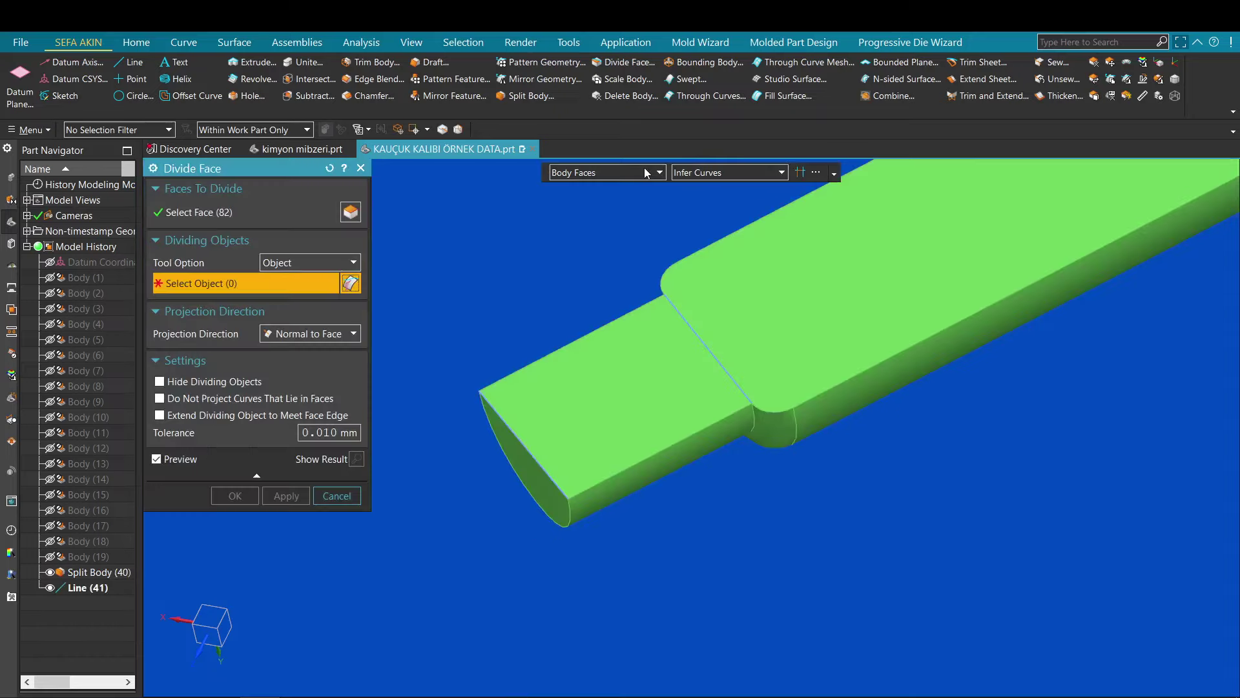
- Divide the runner body's faces along the line across the first gate, and delete the separated narrow tip's faces
left_click(644, 173)
left_click(644, 187)
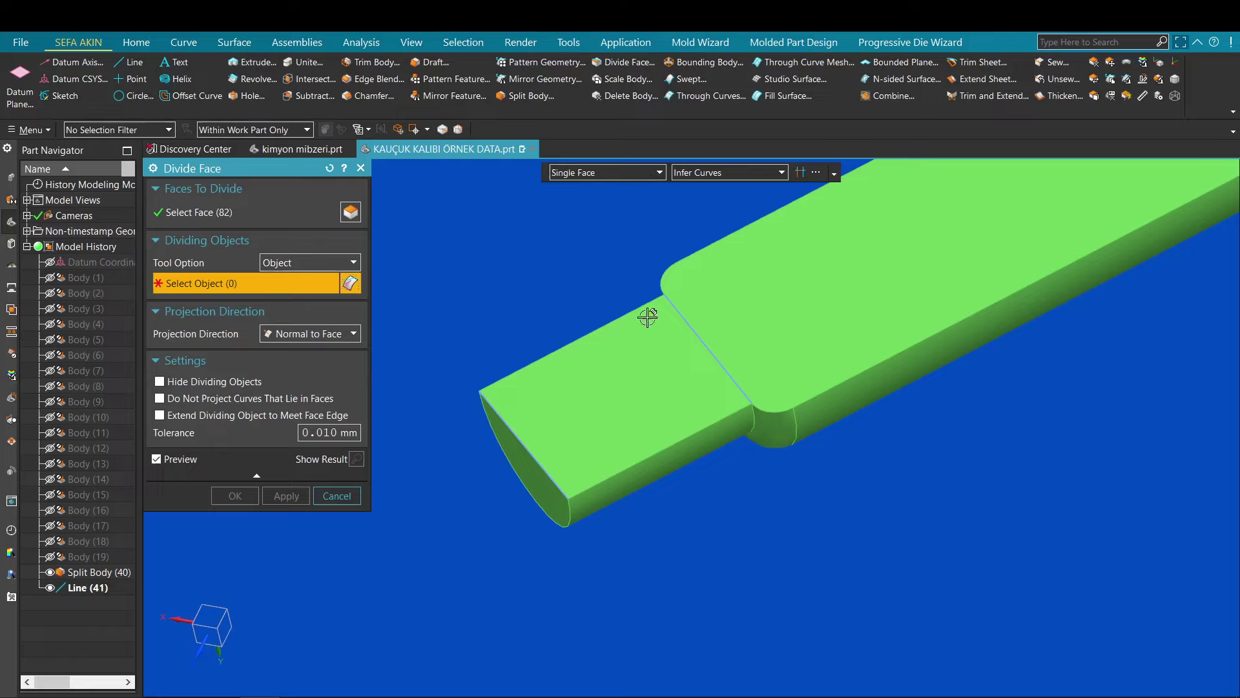
left_click(695, 330)
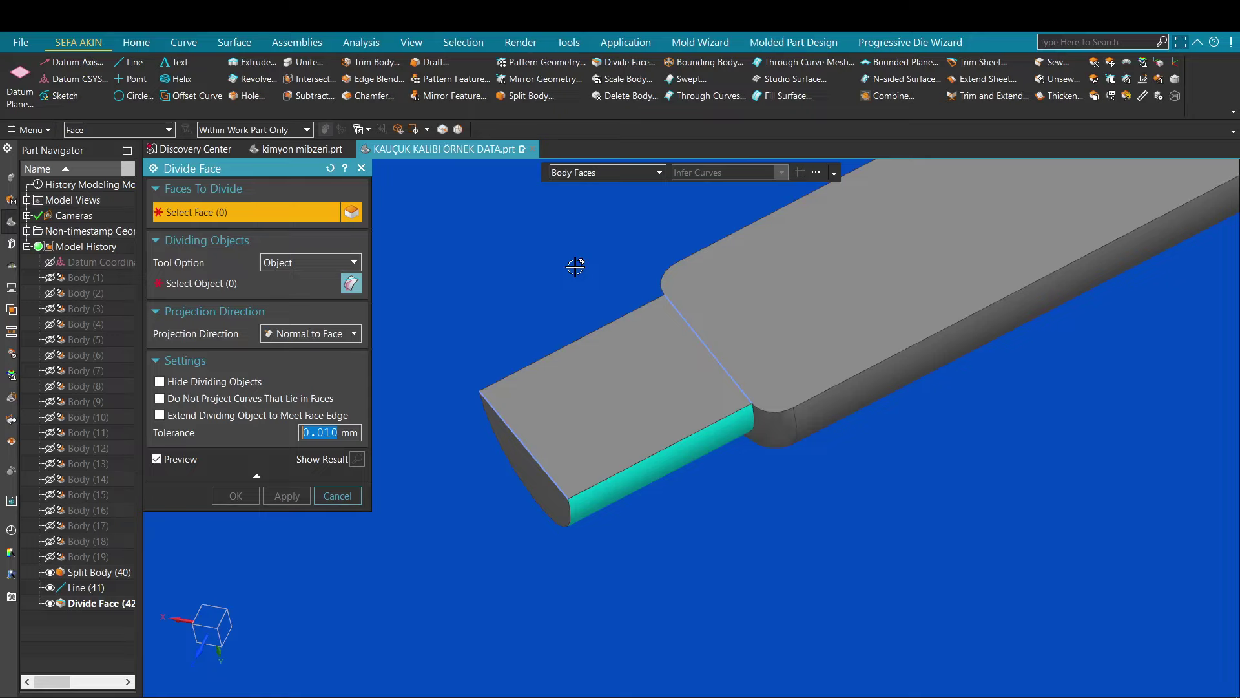
key("Escape")
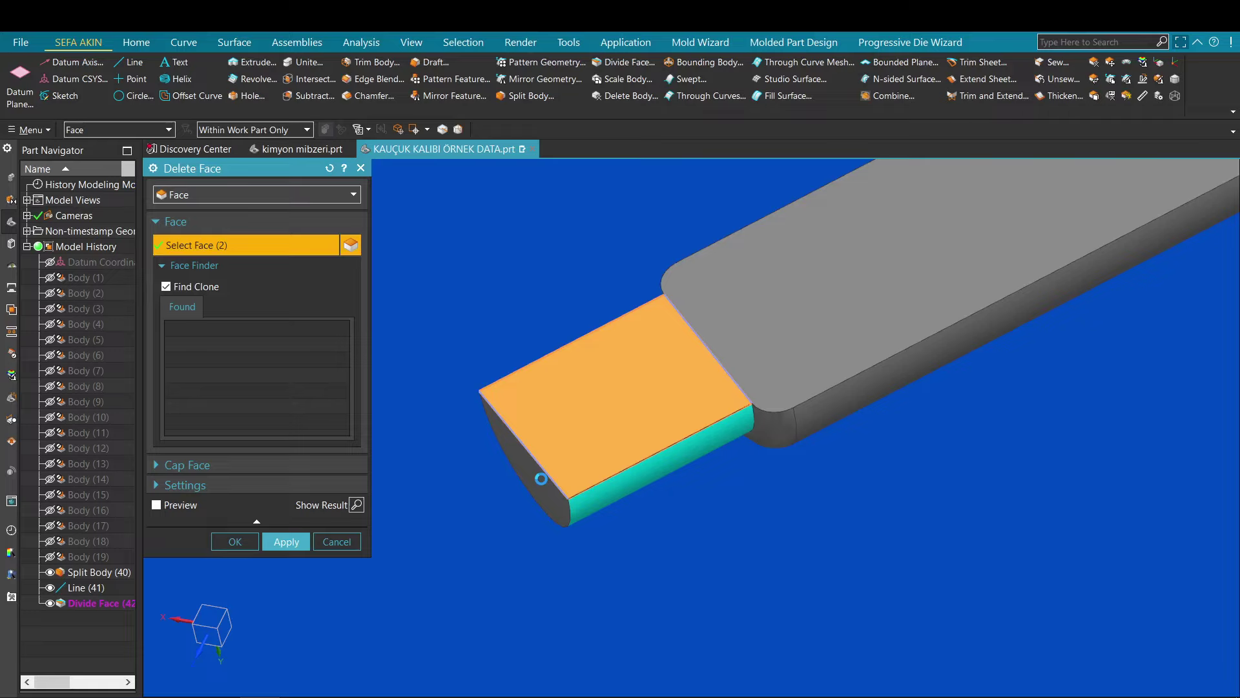
middle_click(542, 479)
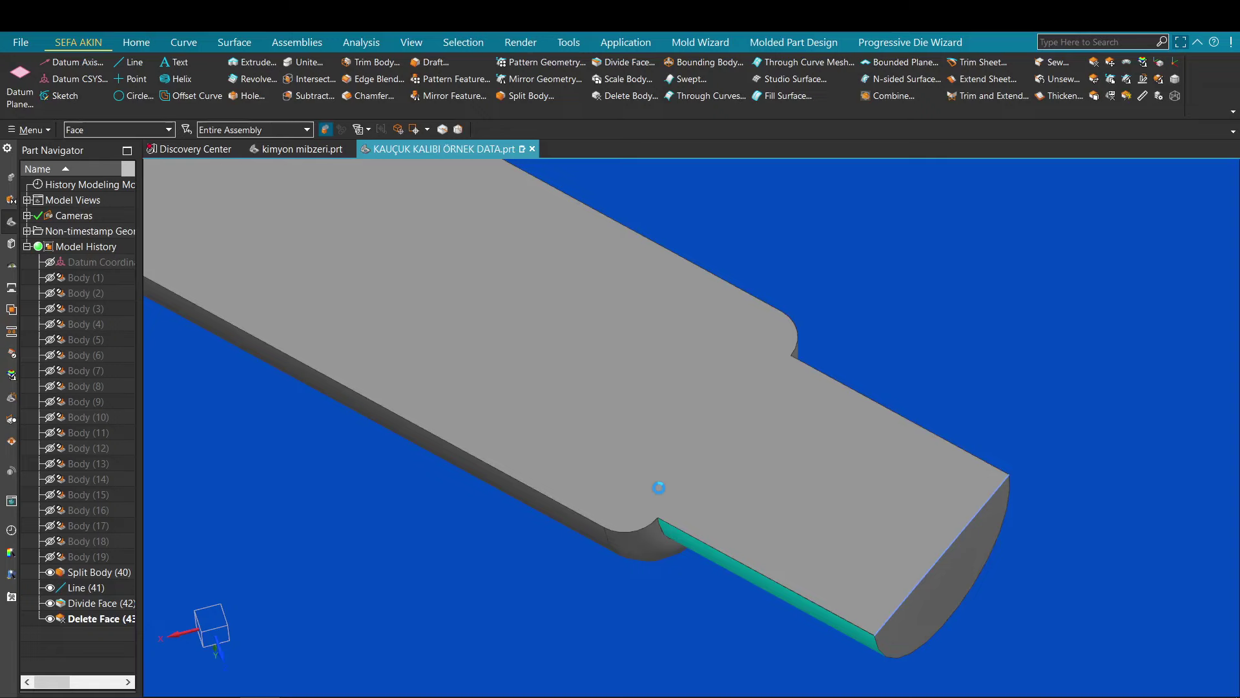
left_click(659, 517)
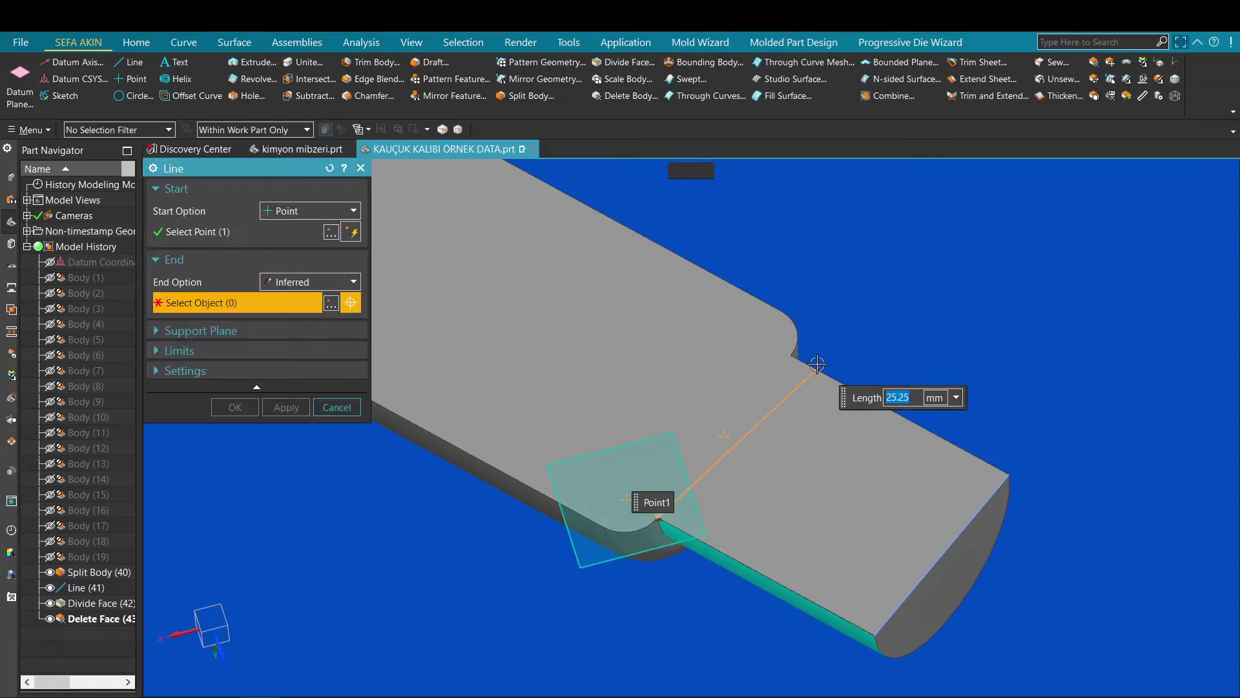
left_click(793, 357)
middle_click(781, 349)
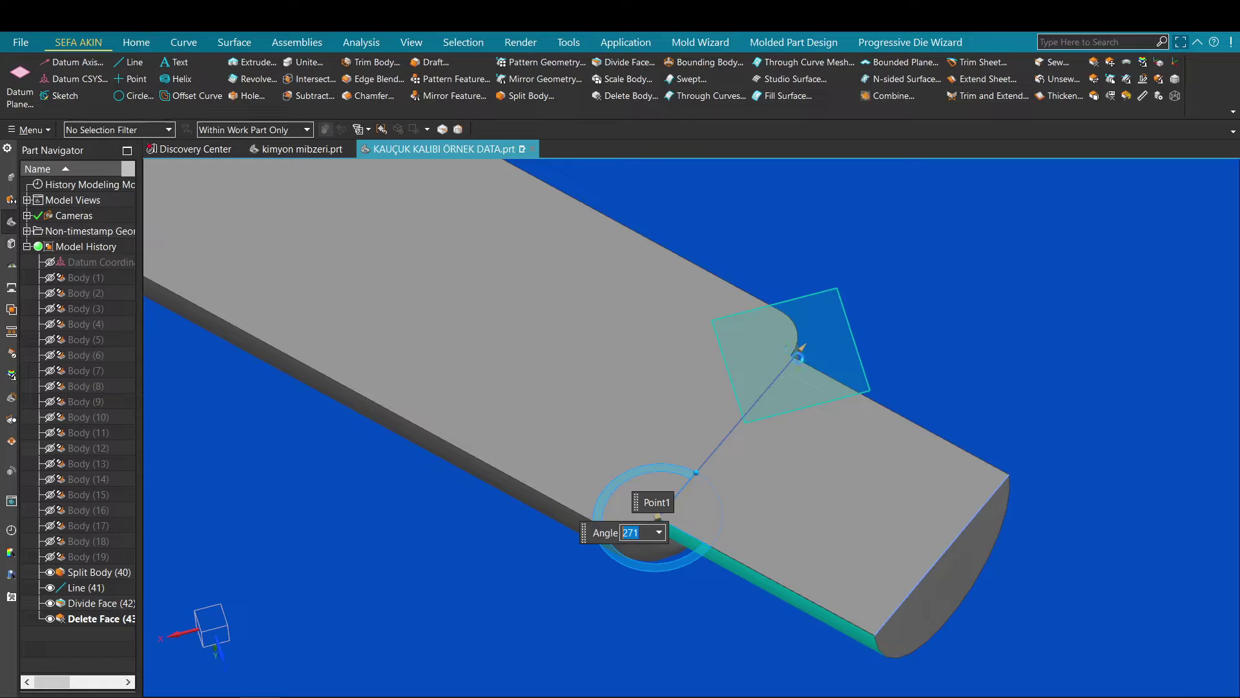
key("Escape")
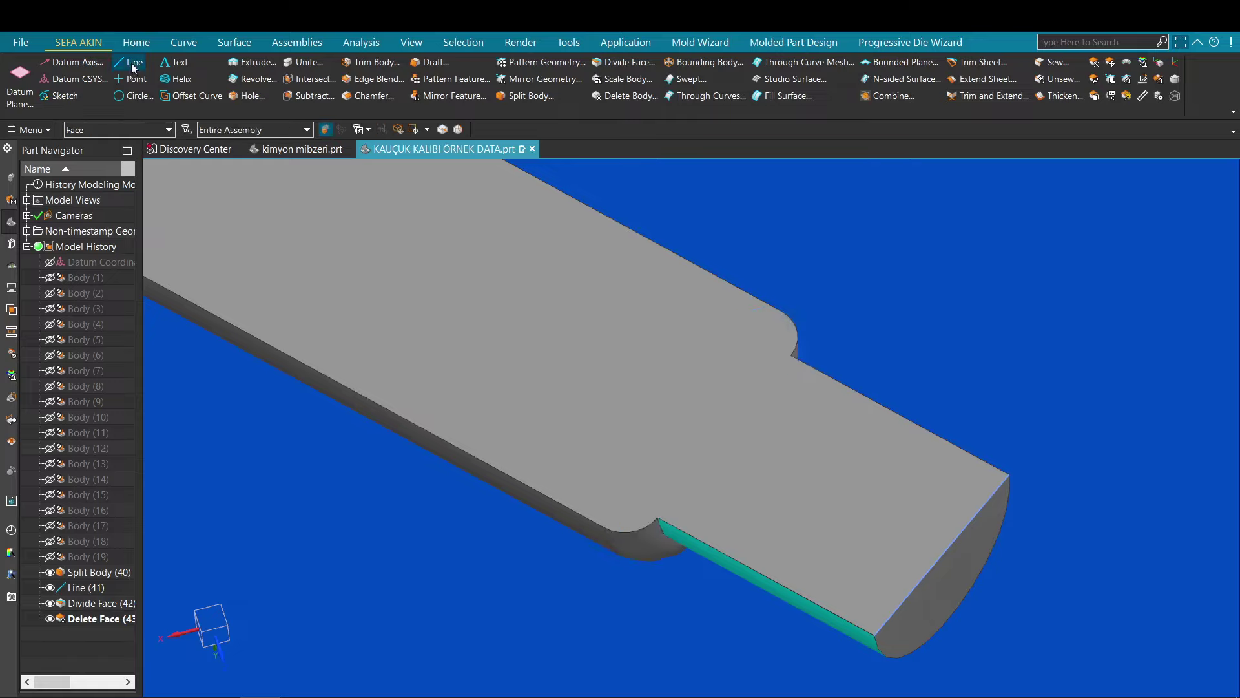
- Draw a line across the second gate's parting face between the two corners where the tip meets the rounded shoulder
left_click(133, 65)
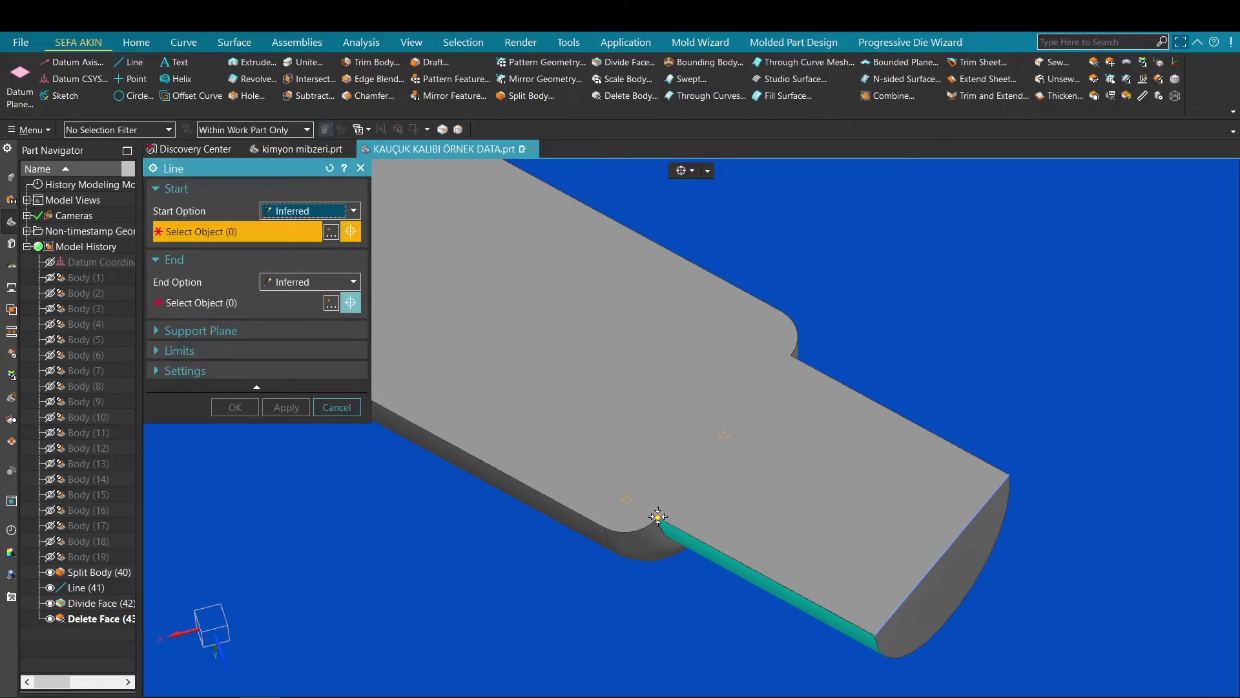
left_click(658, 516)
left_click(791, 355)
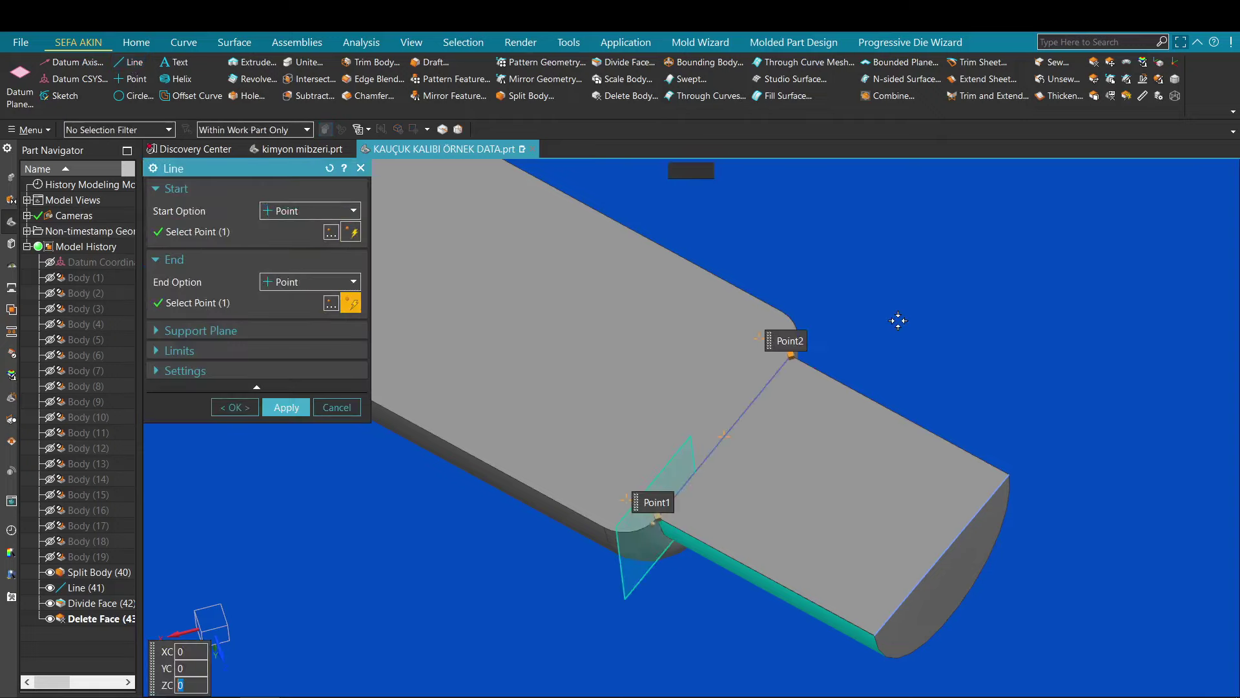
middle_click(897, 321)
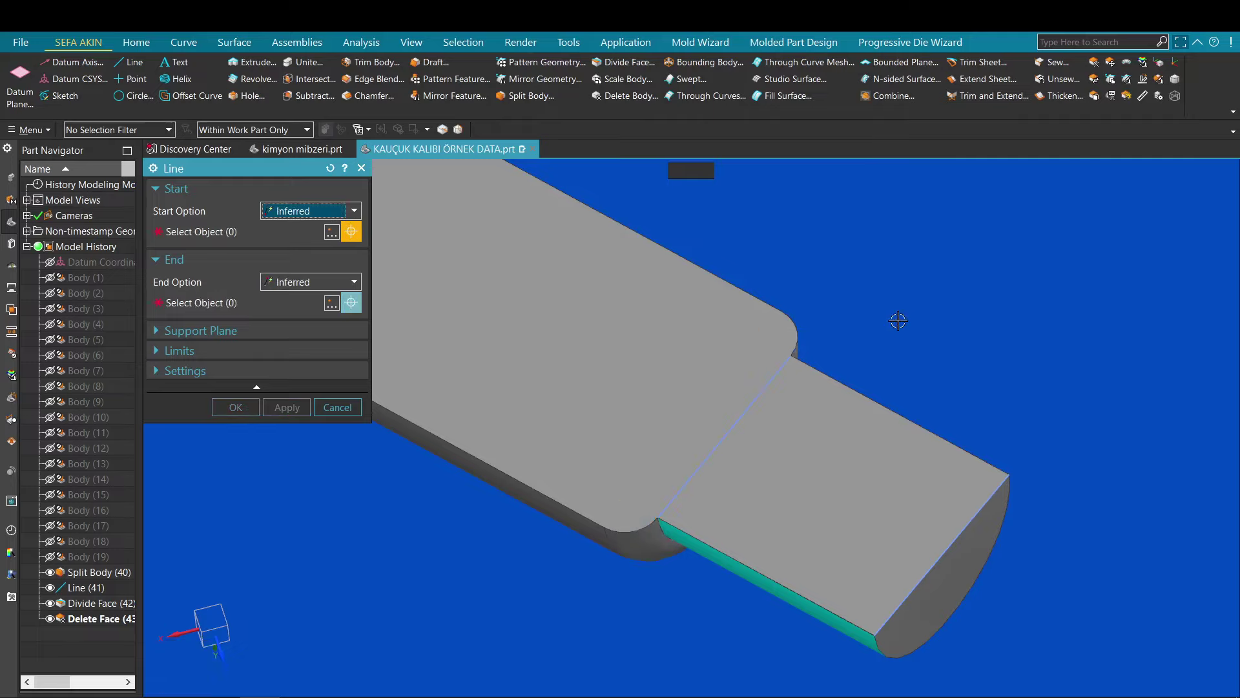
- Draw a line across the third gate's parting face between its two tip-to-shoulder corners
scroll(898, 320, "down", 3)
scroll(795, 274, "up", 4)
middle_click_drag(794, 274, 658, 396, "shift")
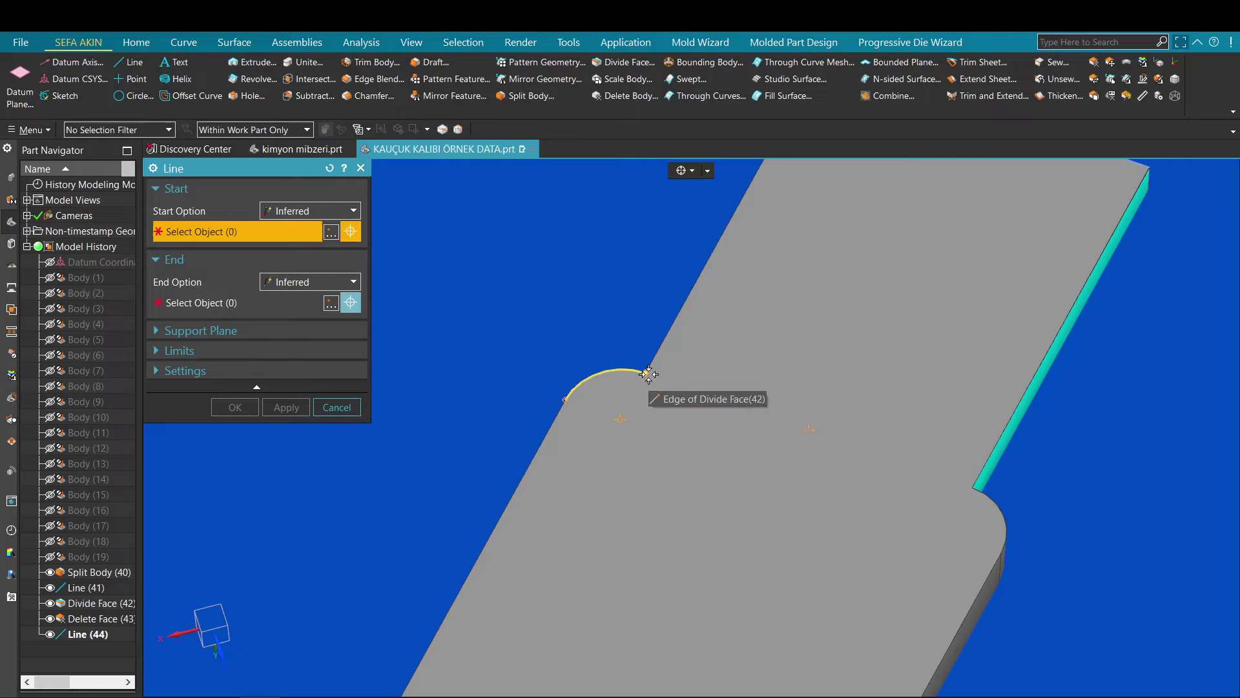
left_click(647, 373)
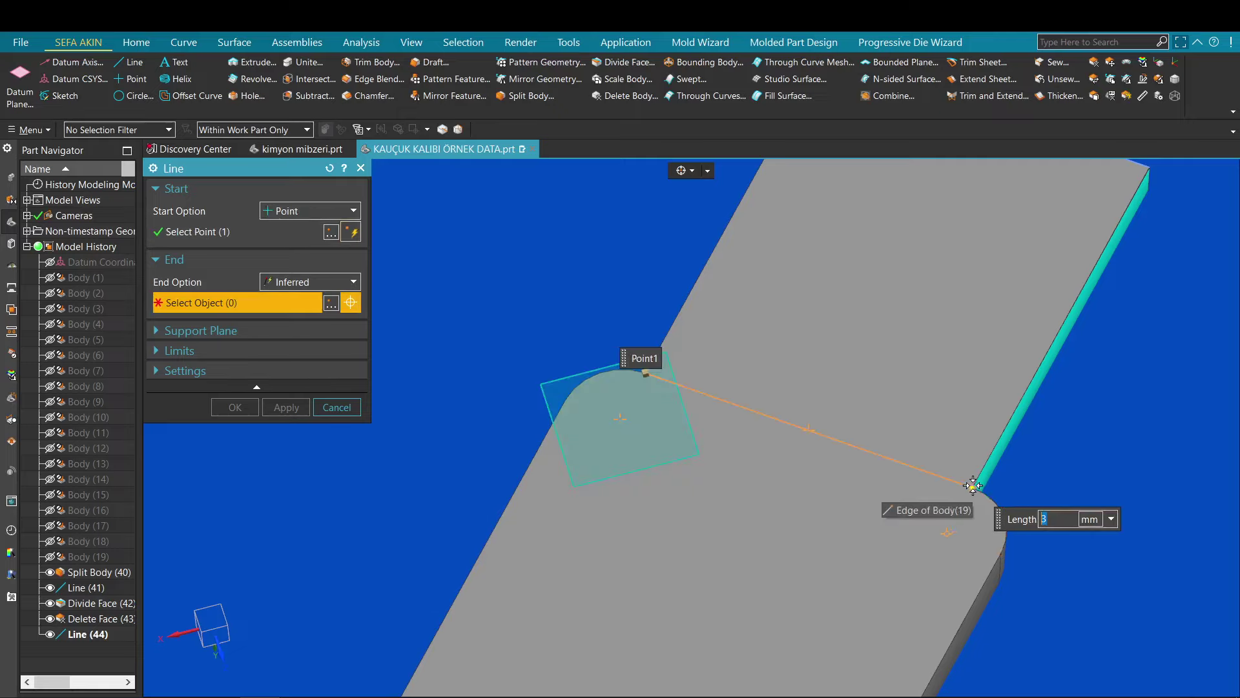
left_click(973, 486)
middle_click(589, 496)
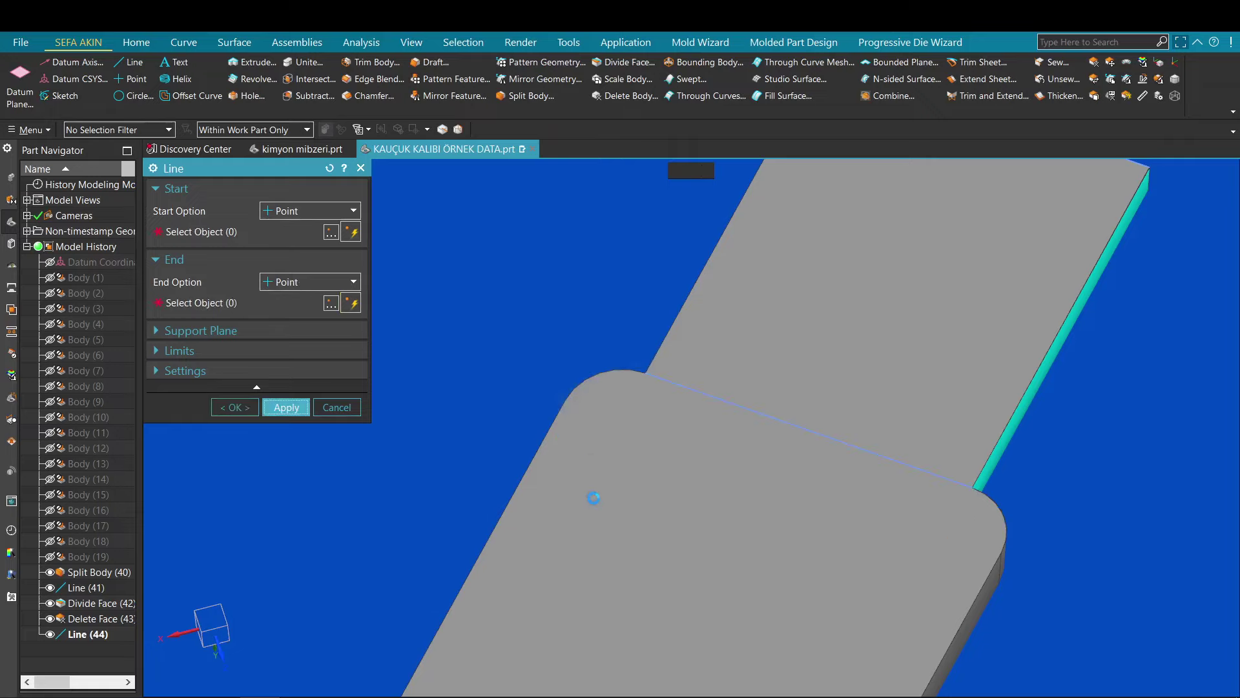
- Draw a line across the fourth gate's parting face between its two tip-to-shoulder corners
scroll(512, 496, "down", 5)
scroll(512, 496, "up", 6)
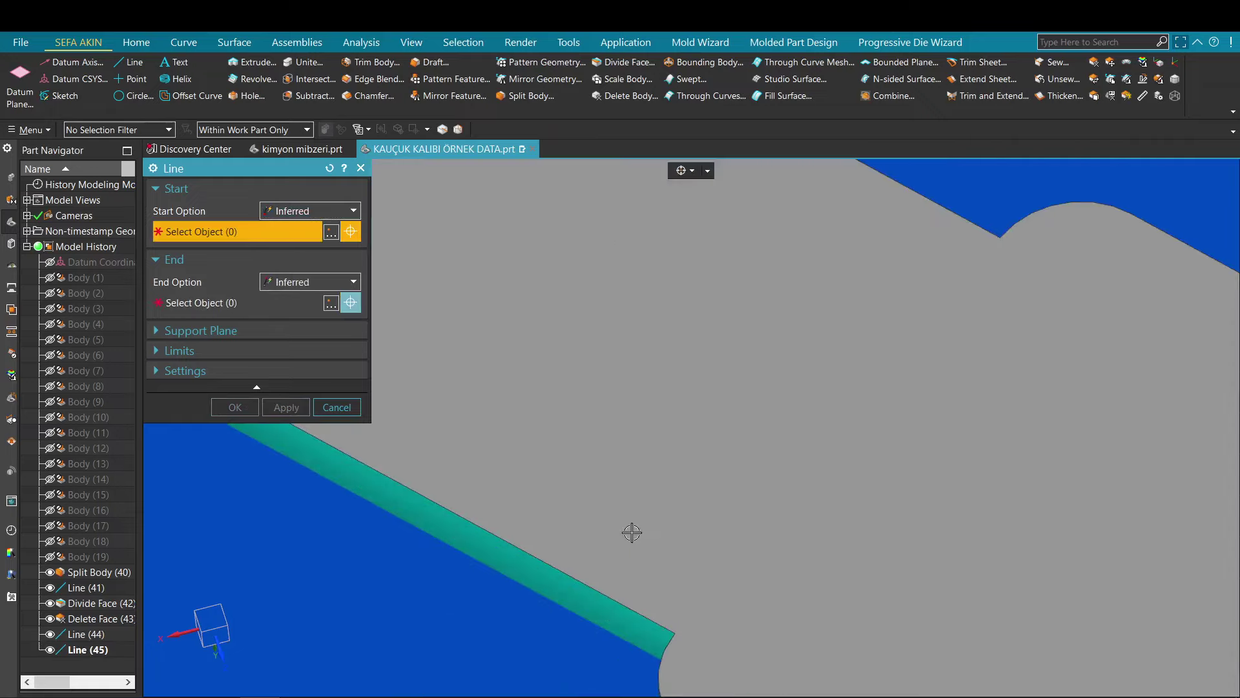
left_click(667, 634)
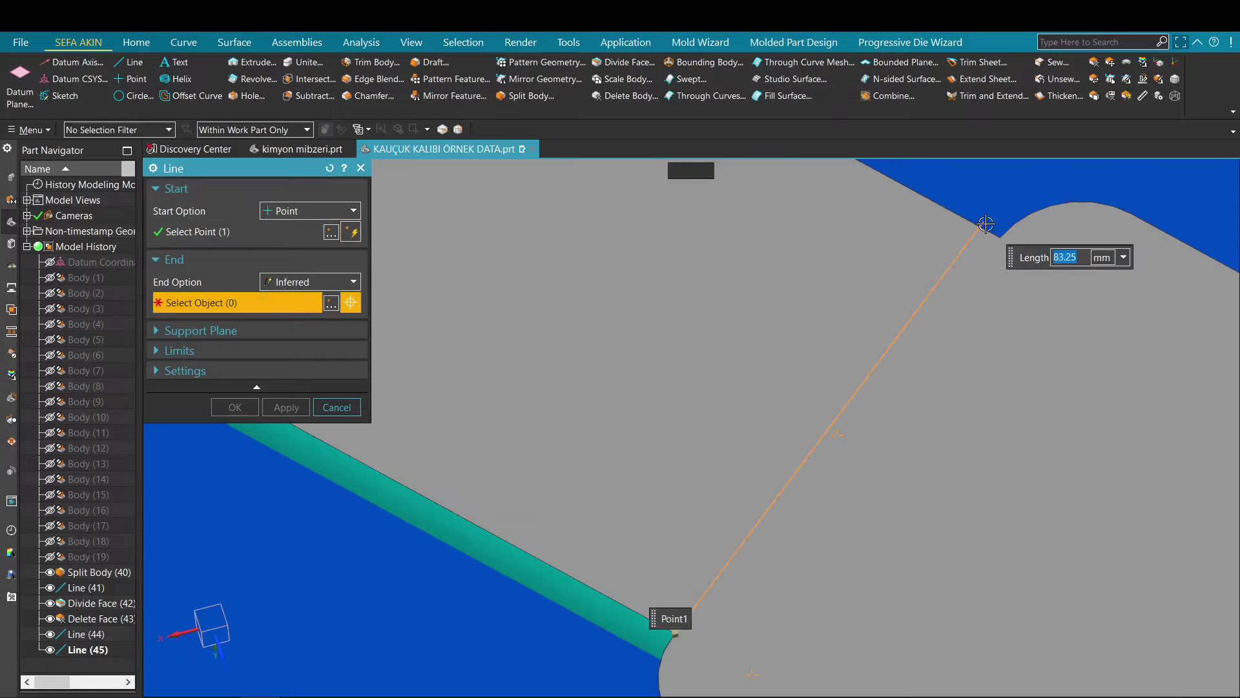
left_click(998, 239)
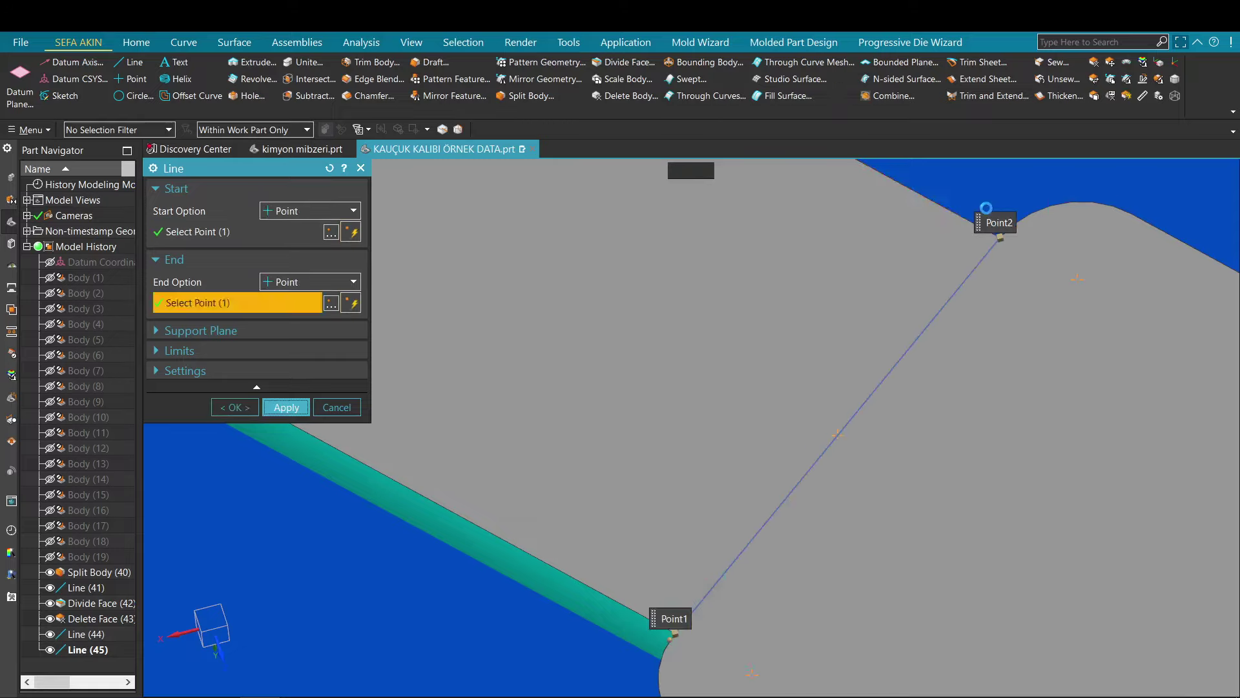
middle_click(532, 123)
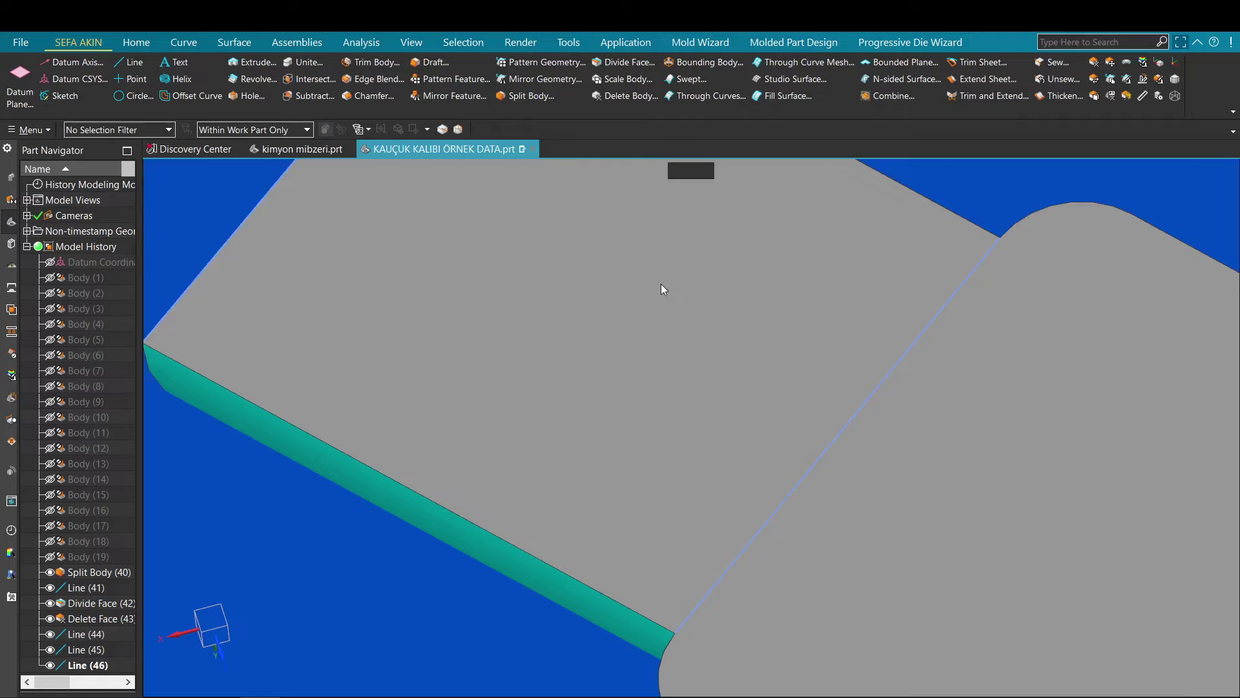
- Divide the runner body's faces with the three lines drawn across the second, third and fourth gates
scroll(661, 285, "down", 5)
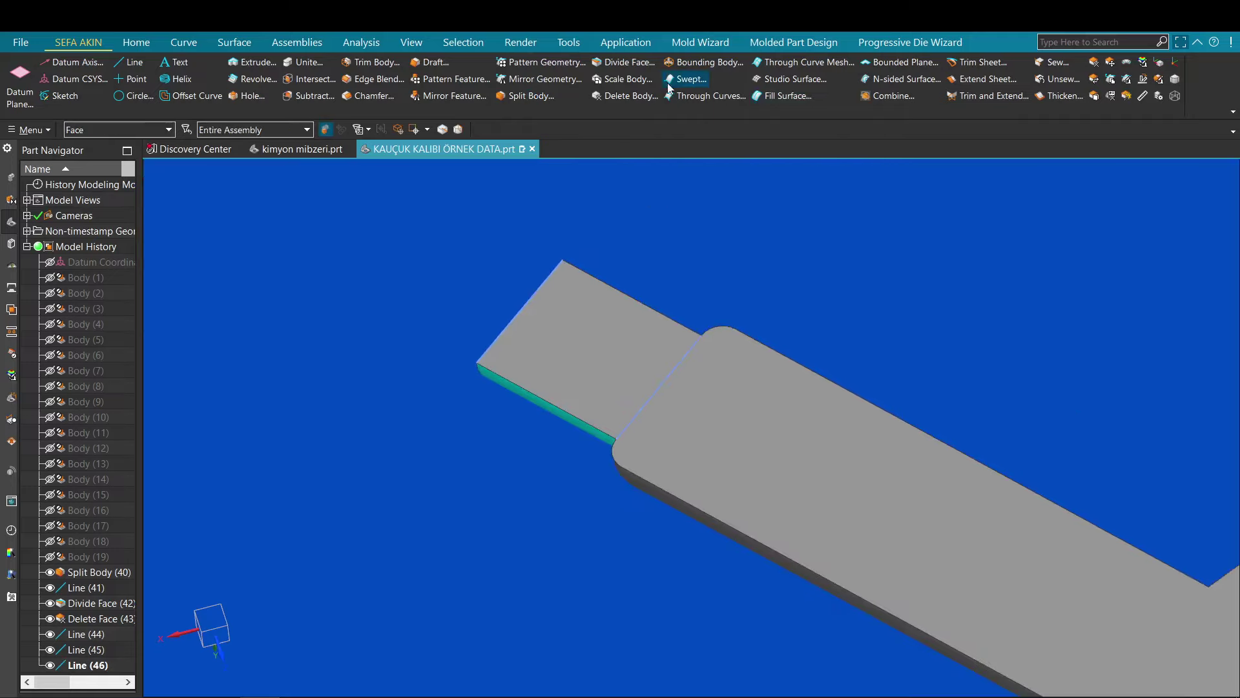
left_click(675, 385)
middle_click(676, 385)
left_click(670, 373)
scroll(847, 353, "down", 3)
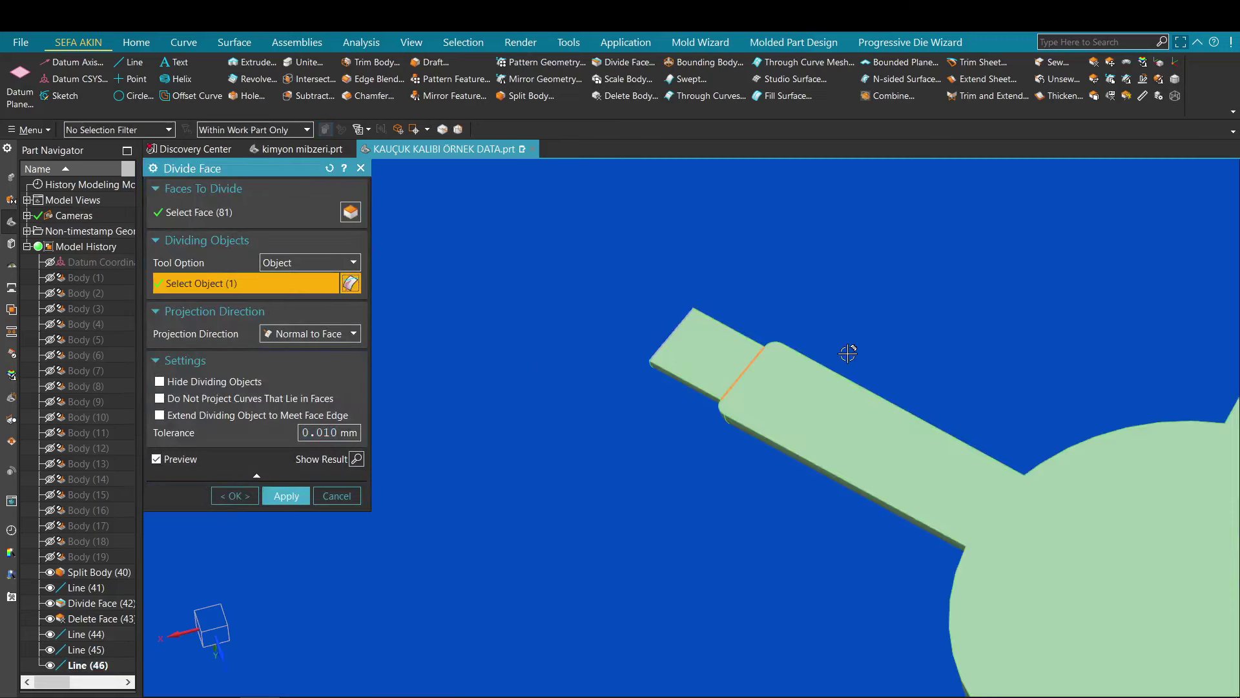
scroll(848, 353, "down", 2)
left_click(864, 258)
scroll(966, 549, "down", 1)
middle_click_drag(941, 505, 942, 381, "shift")
left_click(979, 517)
middle_click(1081, 452)
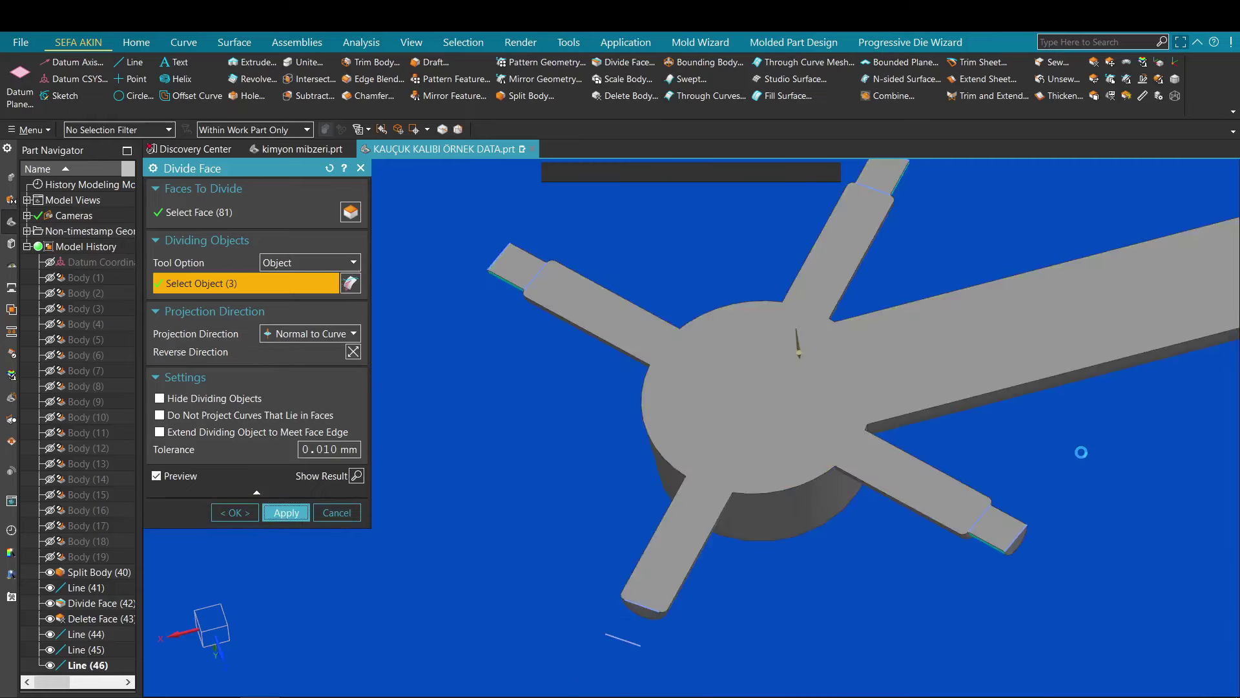
key("Escape")
- Delete the parting, rounded side and end faces of the second gate's narrow tip with Delete Face
scroll(1051, 505, "up", 3)
middle_click_drag(1052, 505, 954, 431, "shift")
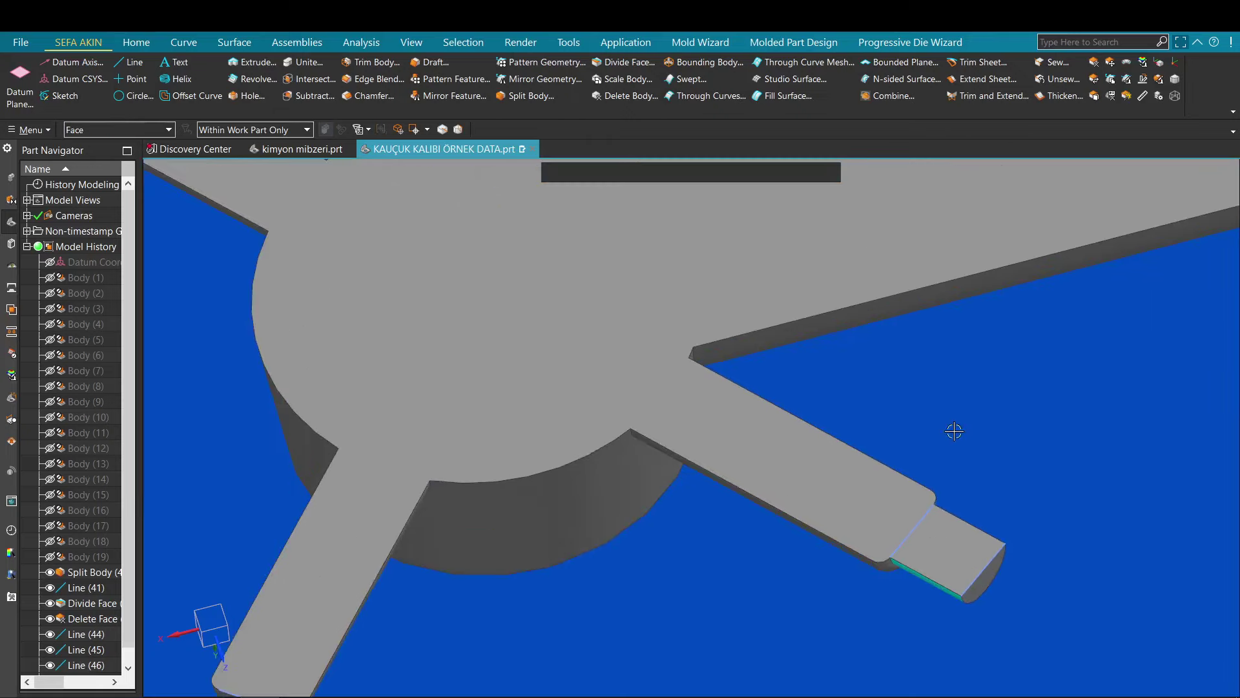
scroll(569, 578, "down", 3)
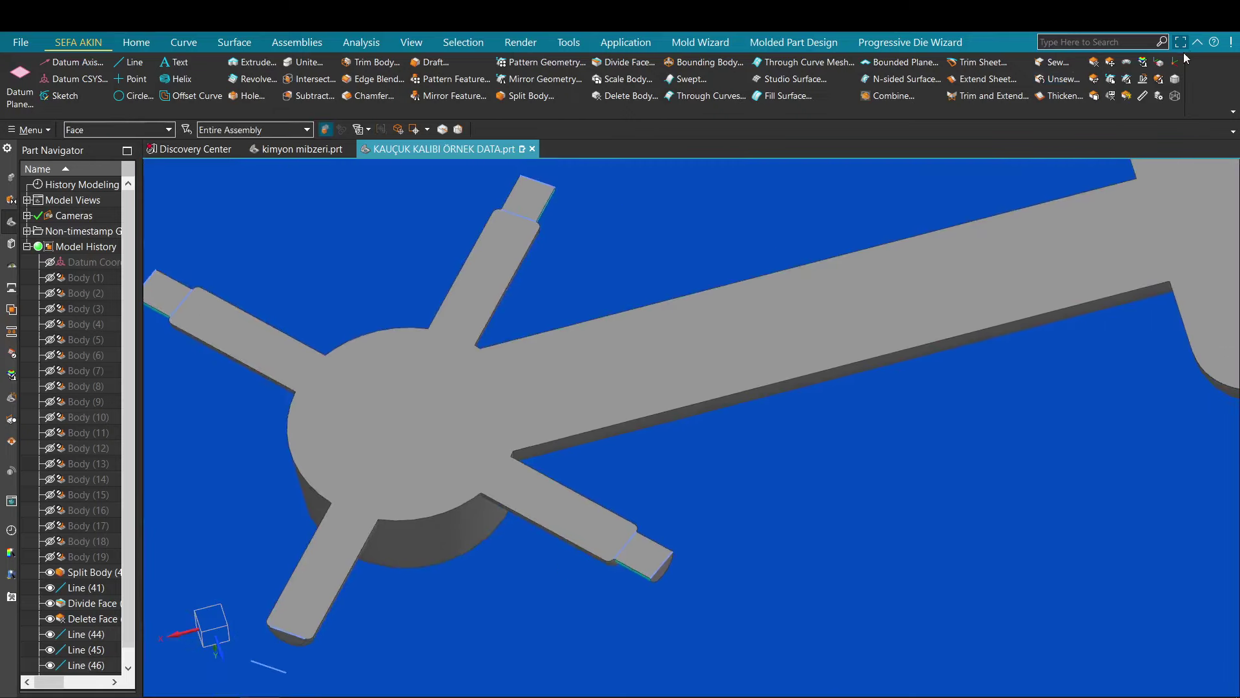
key("ctrl+shift+d")
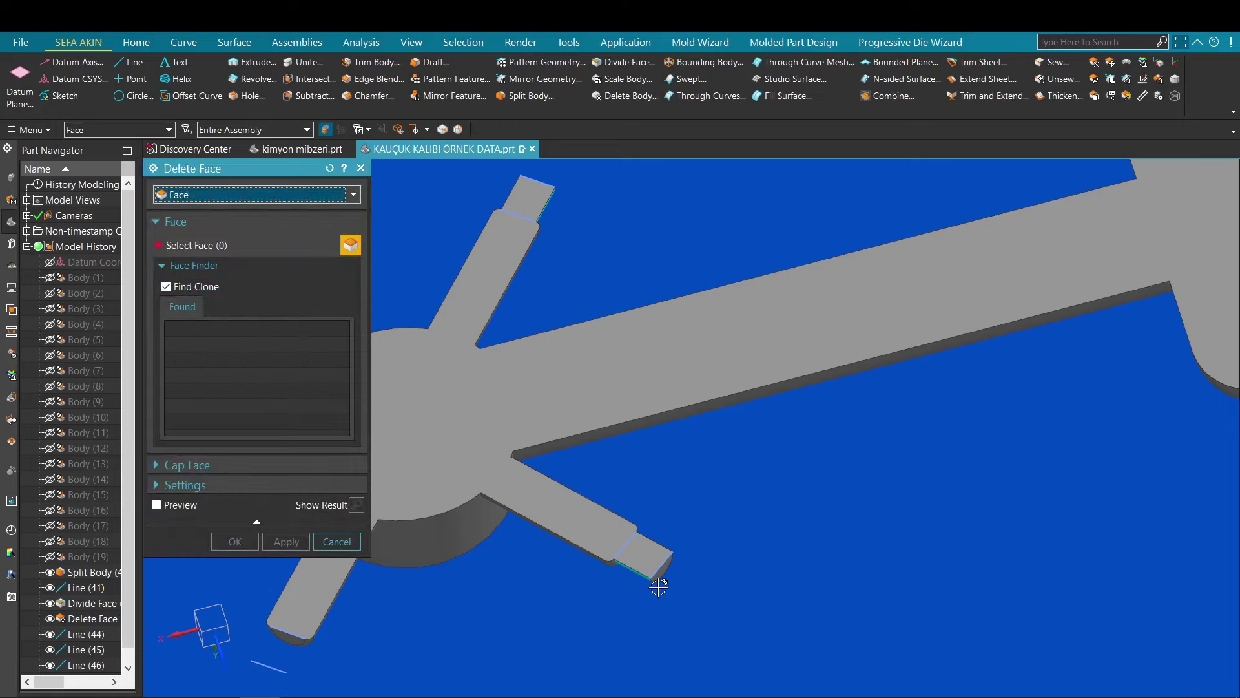
scroll(646, 568, "up", 4)
left_click(640, 568)
left_click(657, 596)
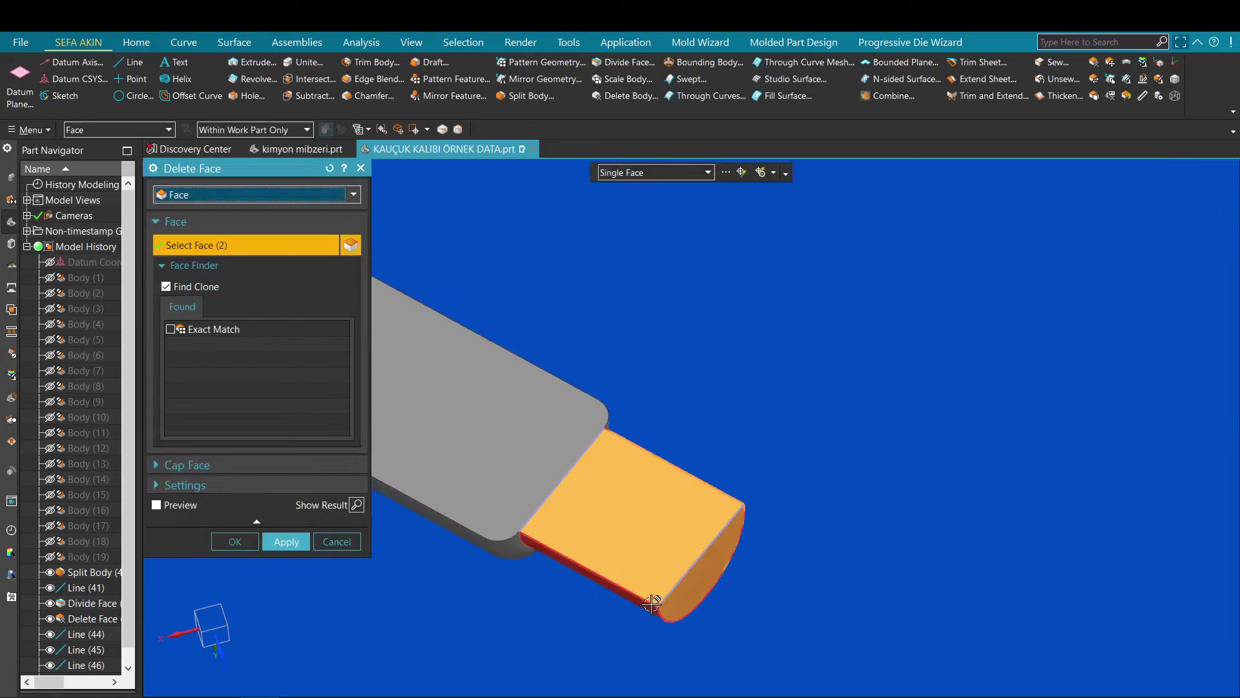
scroll(636, 595, "up", 3)
scroll(704, 495, "up", 3)
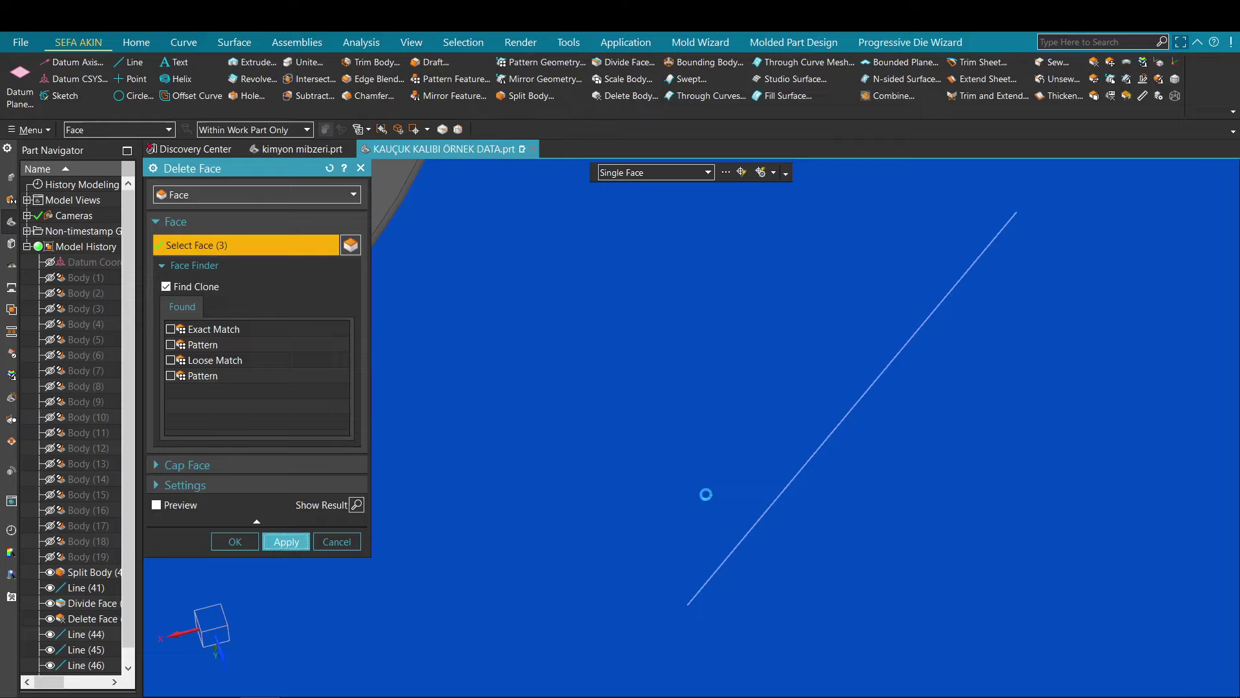
middle_click(706, 495)
- Delete the parting, rounded side and end faces of the third gate's narrow tip
scroll(706, 496, "down", 6)
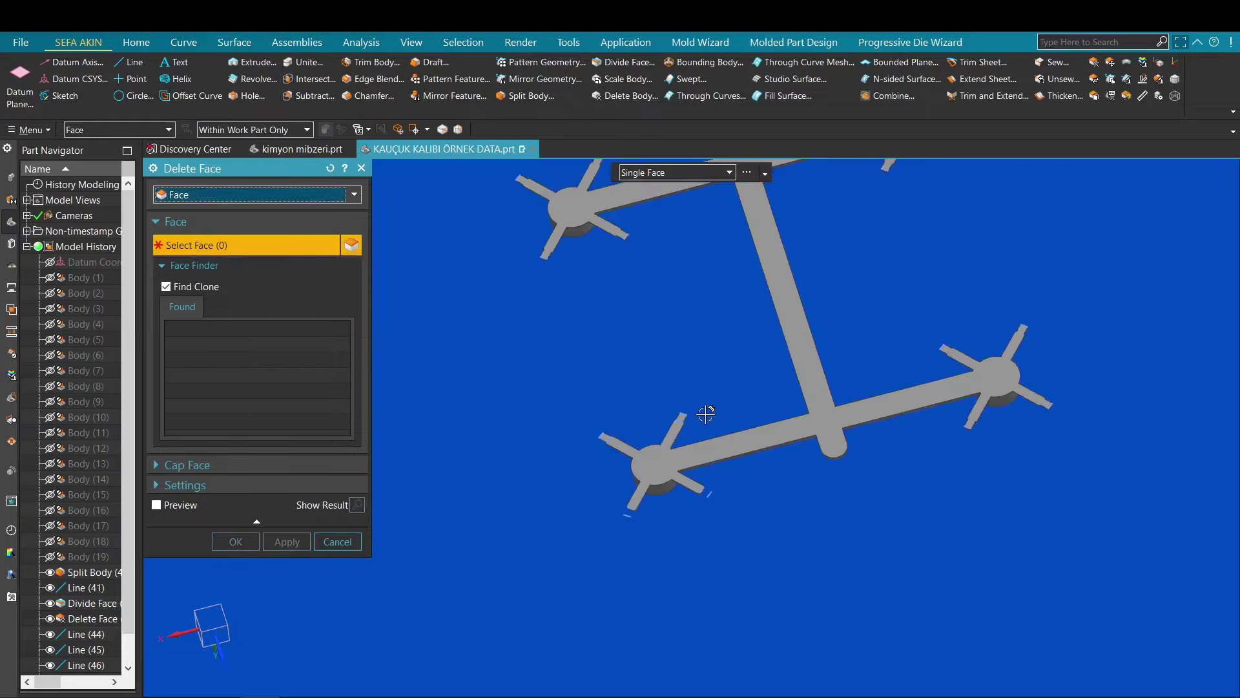
scroll(706, 415, "up", 3)
middle_click_drag(627, 495, 626, 498)
scroll(667, 410, "up", 4)
middle_click_drag(690, 425, 642, 424)
scroll(686, 328, "up", 5)
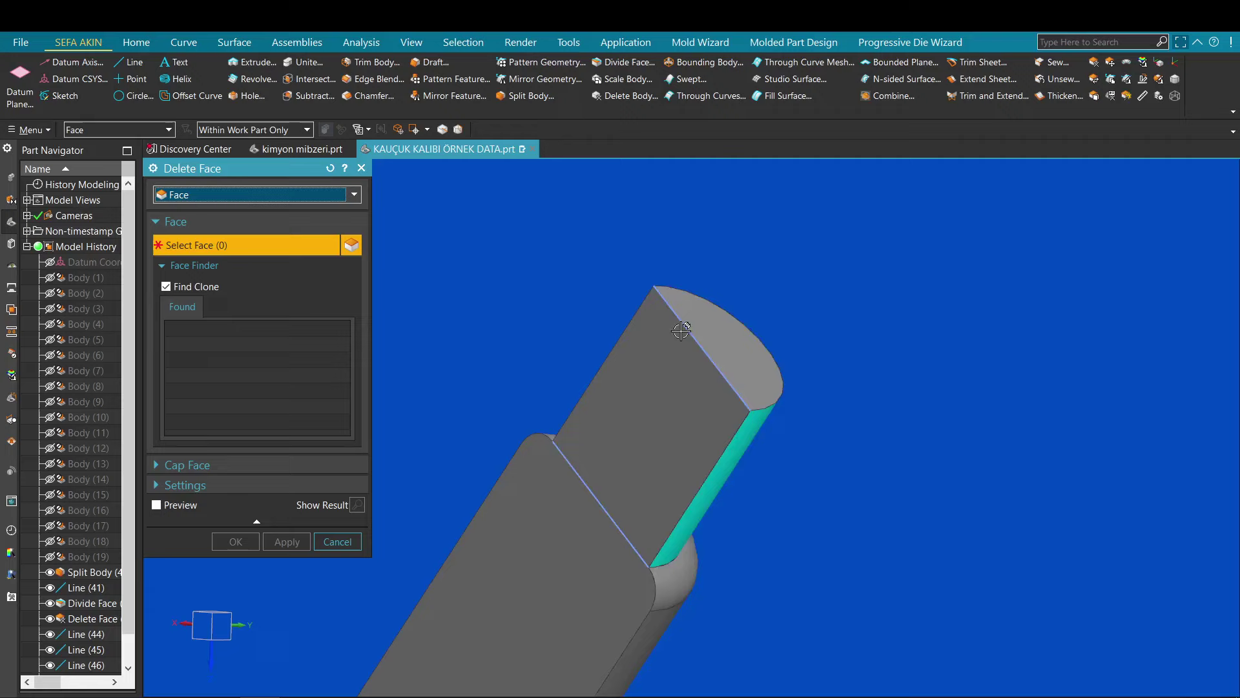
scroll(708, 341, "up", 2)
left_click(708, 343)
left_click(737, 535)
scroll(698, 402, "down", 1)
middle_click(699, 402)
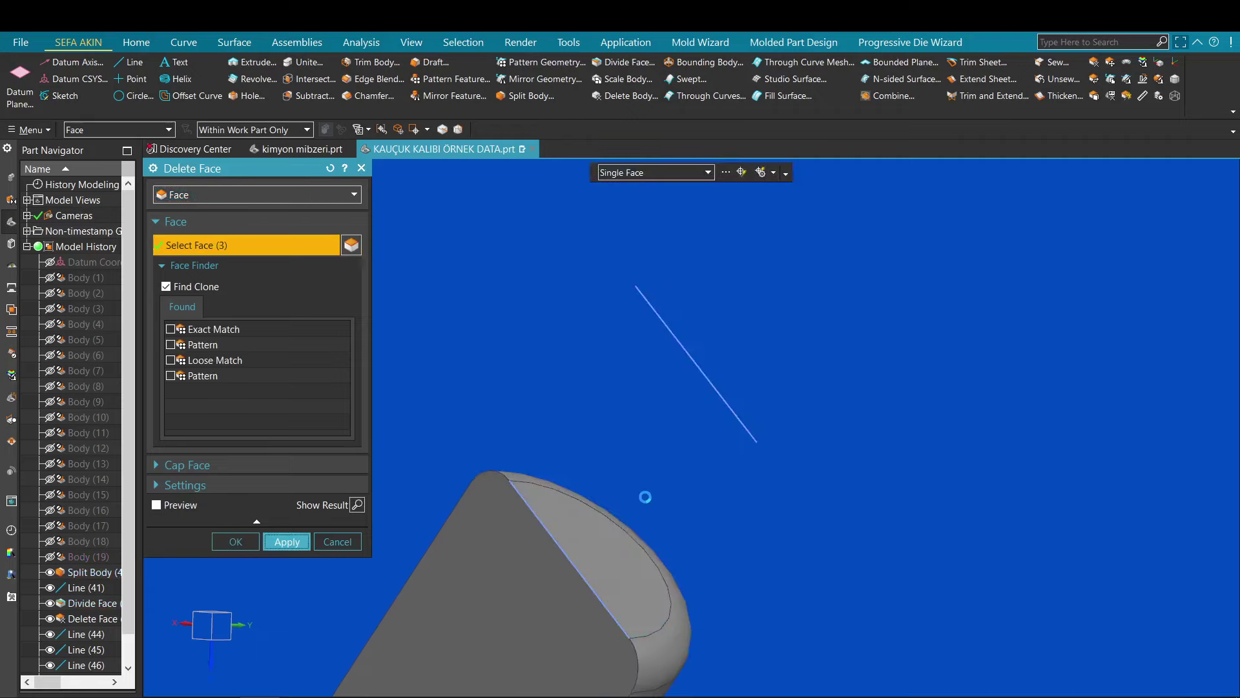
- Delete the parting, rounded side and end faces of the fourth gate's narrow tip
scroll(631, 498, "down", 5)
middle_click_drag(479, 498, 518, 374, "shift")
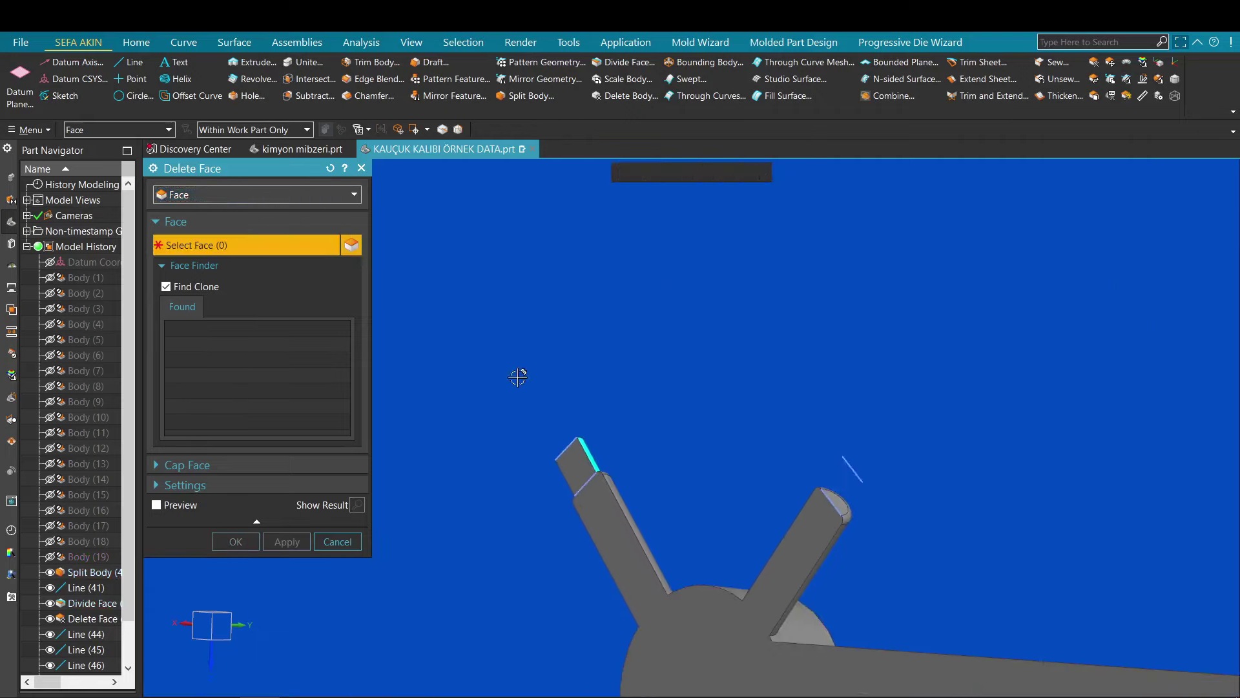
scroll(562, 474, "up", 5)
left_click(665, 469)
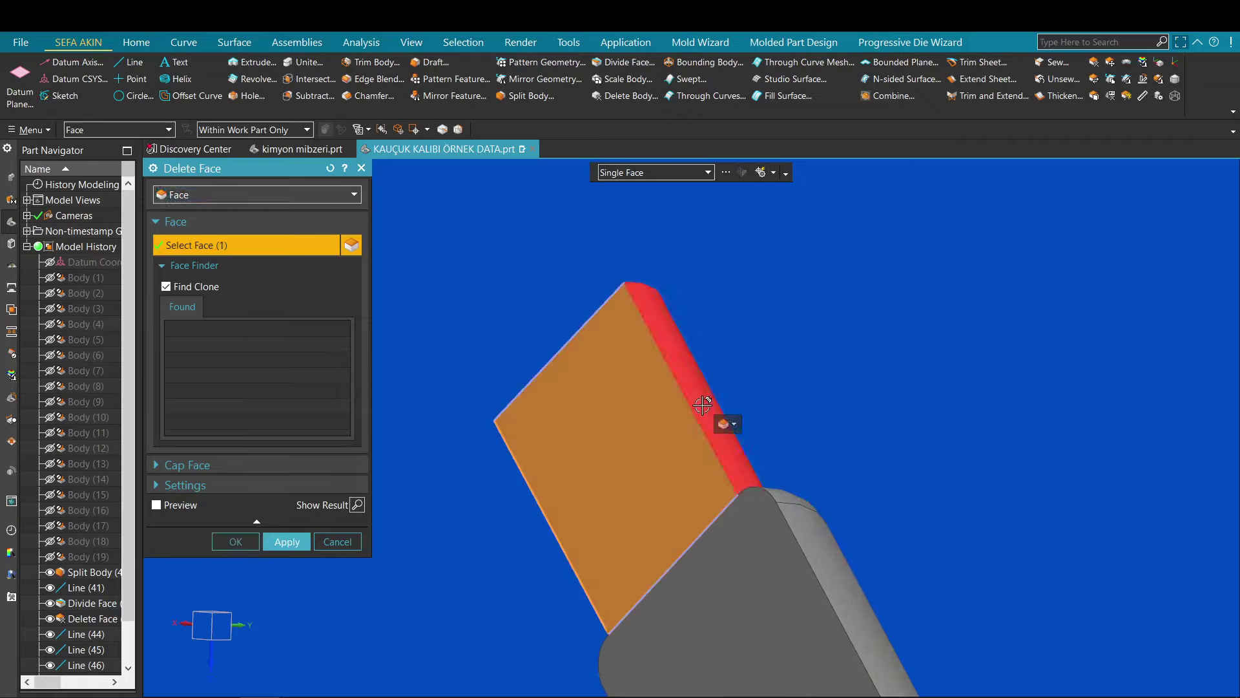
left_click(709, 414)
scroll(716, 413, "down", 2)
middle_click_drag(729, 440, 725, 427)
scroll(726, 426, "up", 4)
left_click(718, 356)
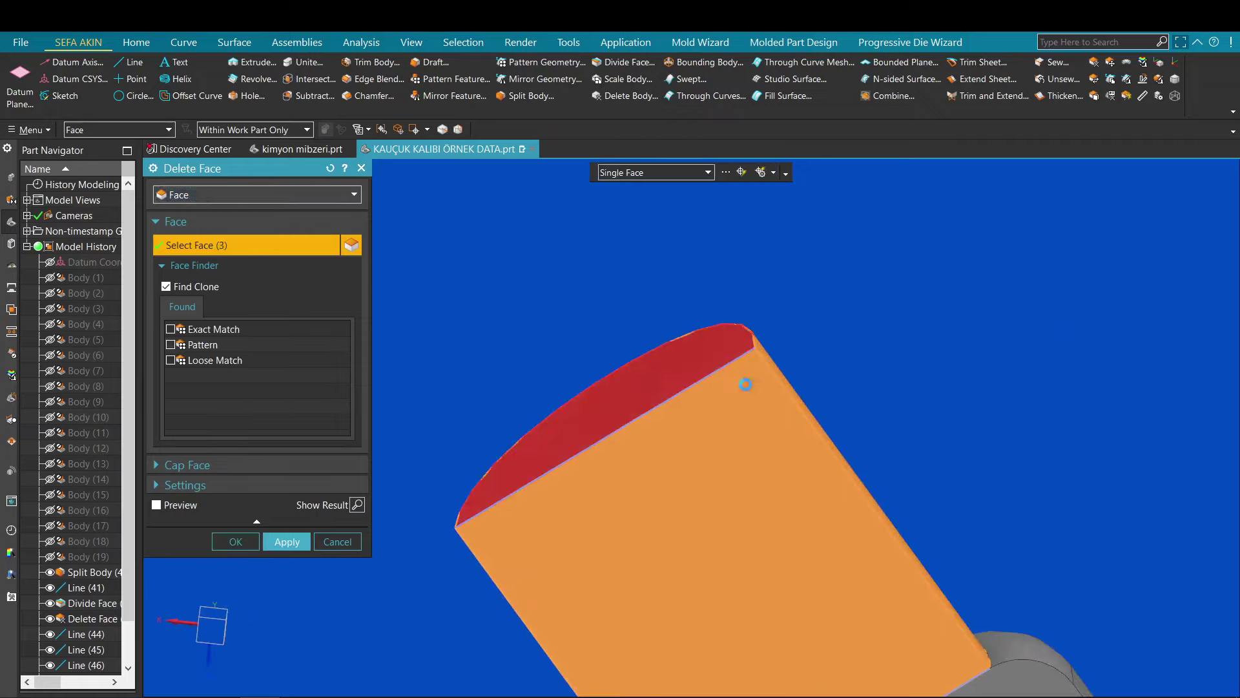
middle_click(744, 385)
key("Escape")
scroll(755, 443, "down", 15)
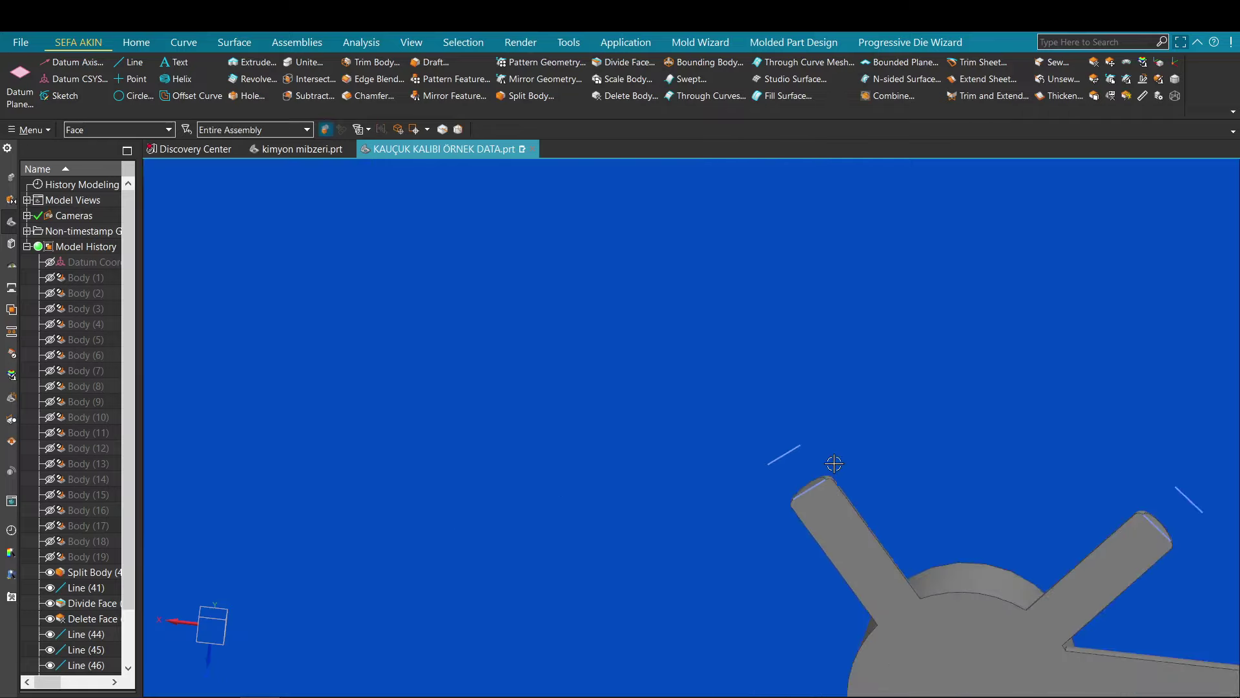
- Swap the displayed and hidden objects to examine the mould bodies, and swap back to the runner half
scroll(783, 463, "down", 4)
middle_click_drag(801, 453, 783, 370)
key("ctrl+shift+b")
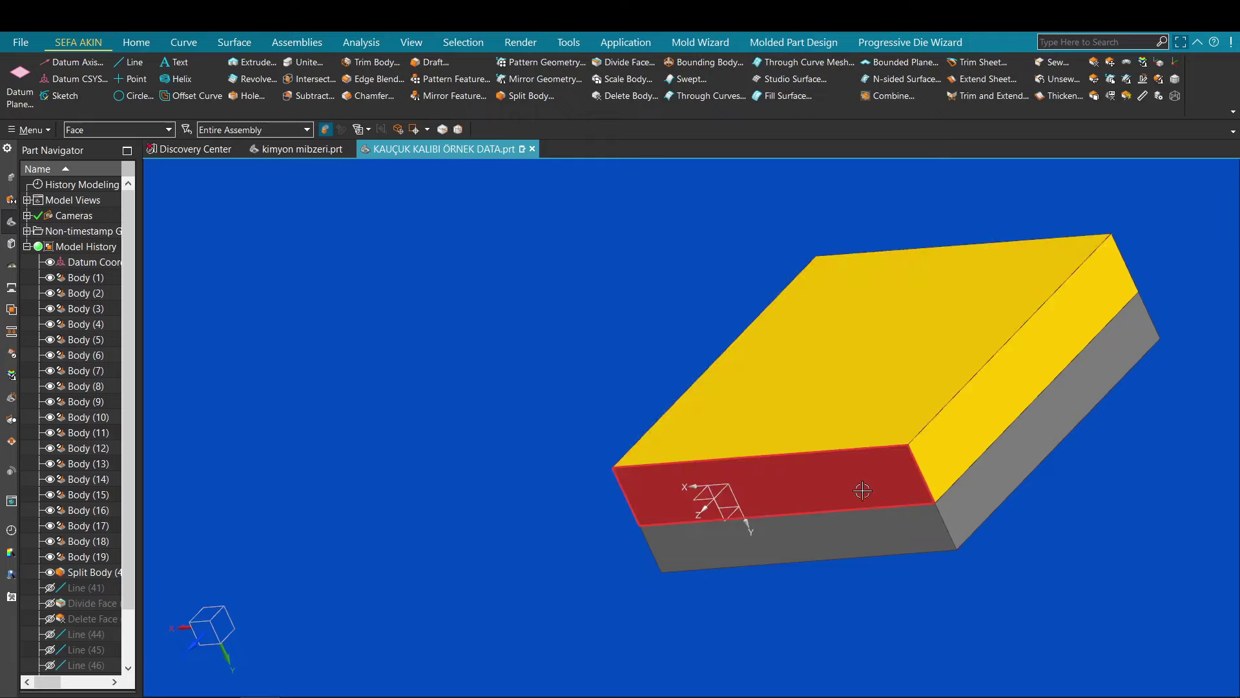
key("ctrl+shift+b")
- Hide the runner half so that only the construction lines are displayed
scroll(892, 478, "up", 1)
left_click(781, 435)
key("ctrl+b")
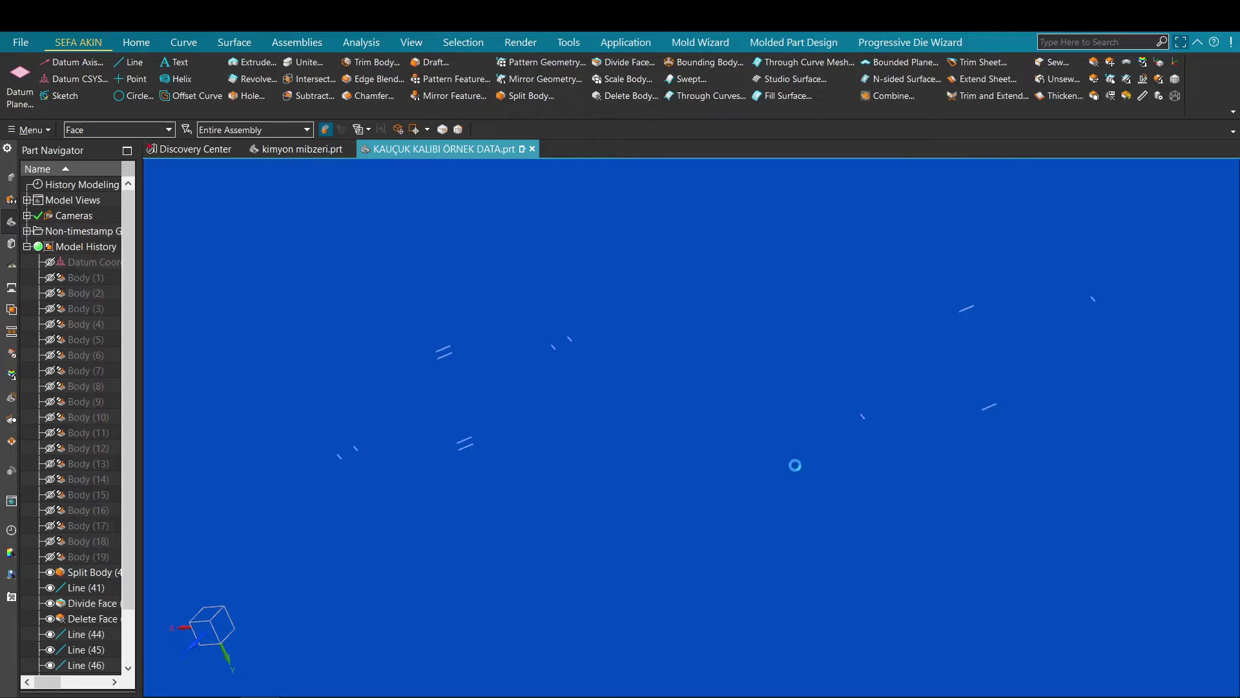
key("ctrl+shift+b")
middle_click_drag(795, 465, 734, 462)
key("ctrl+shift+b")
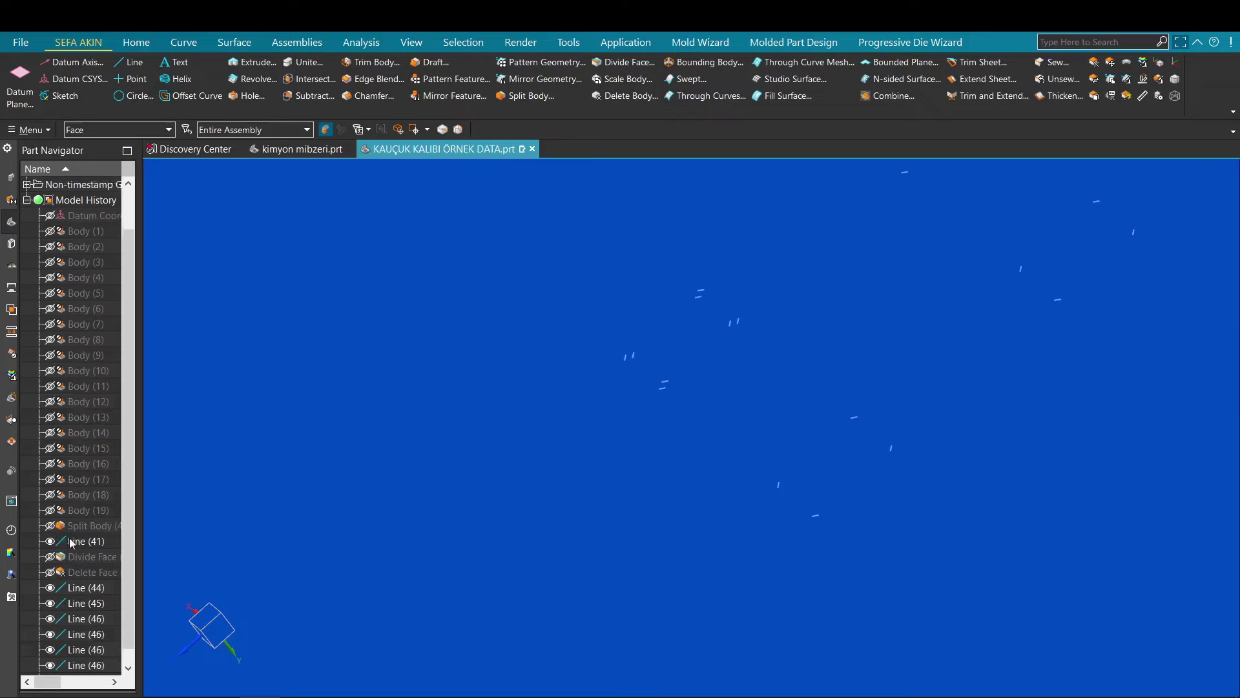
- Remove the parameters from the history entries Body (17) through the last Delete Face, including the construction lines between them
scroll(81, 488, "down", 2)
left_click(80, 465)
left_click(106, 664, "shift")
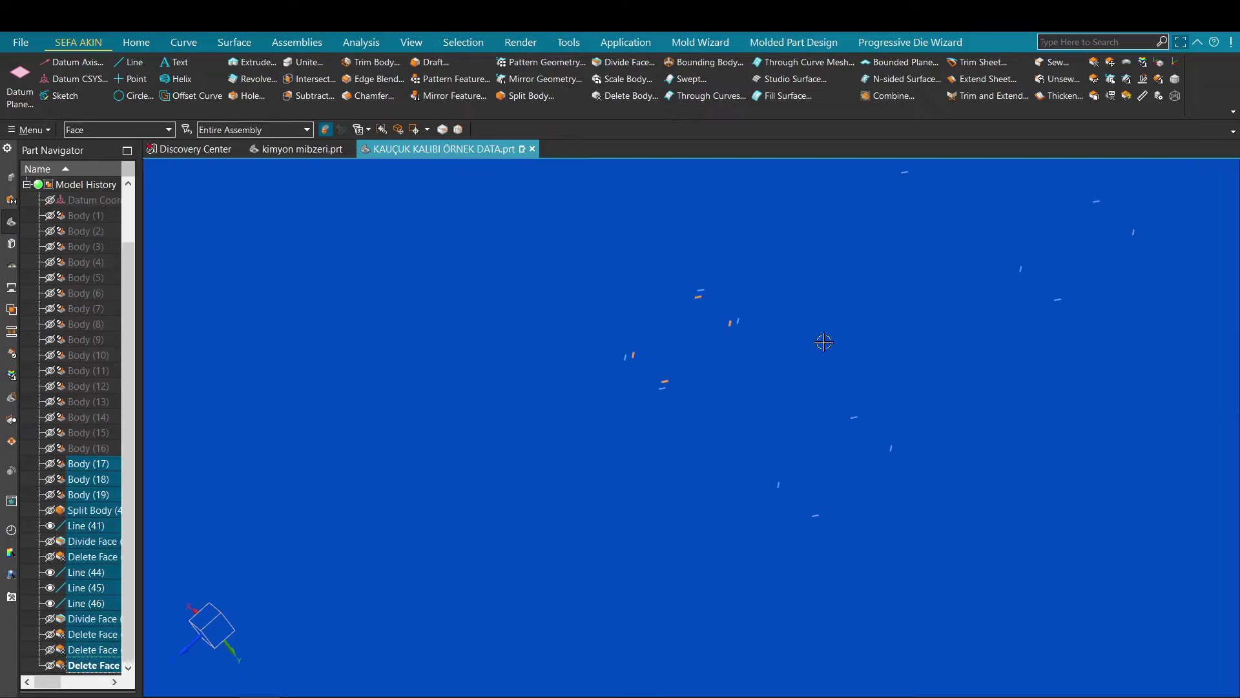
key("space")
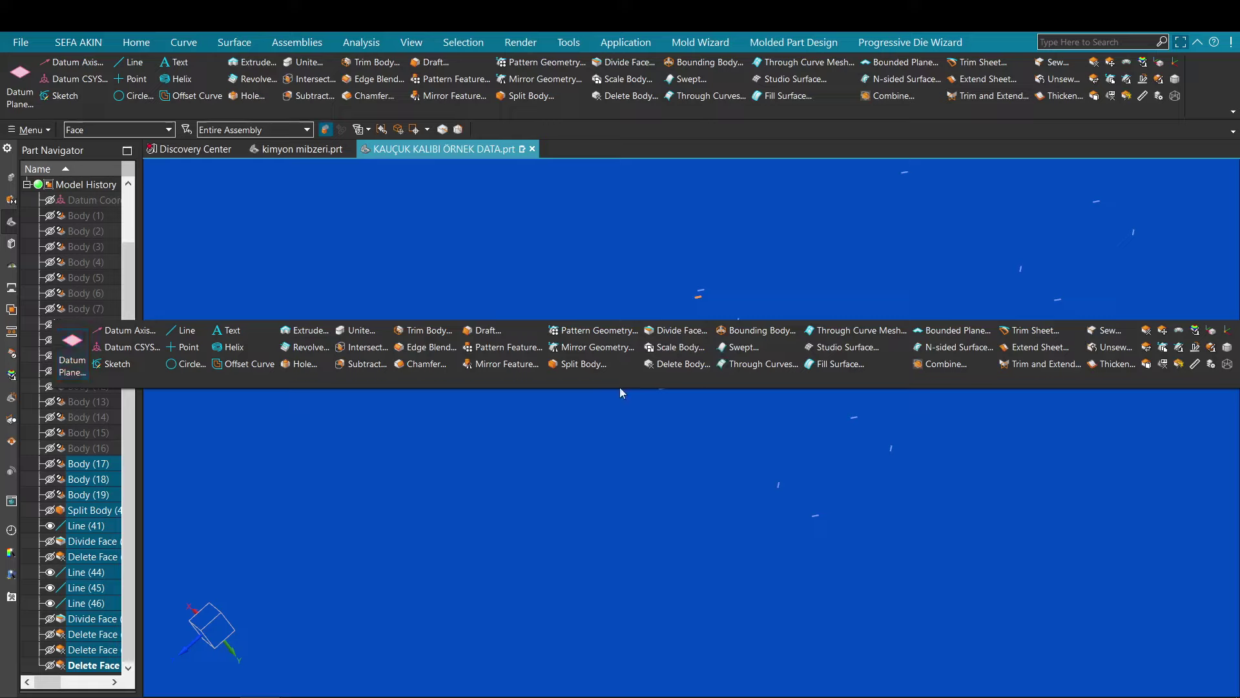
left_click(1148, 364)
left_click(284, 257)
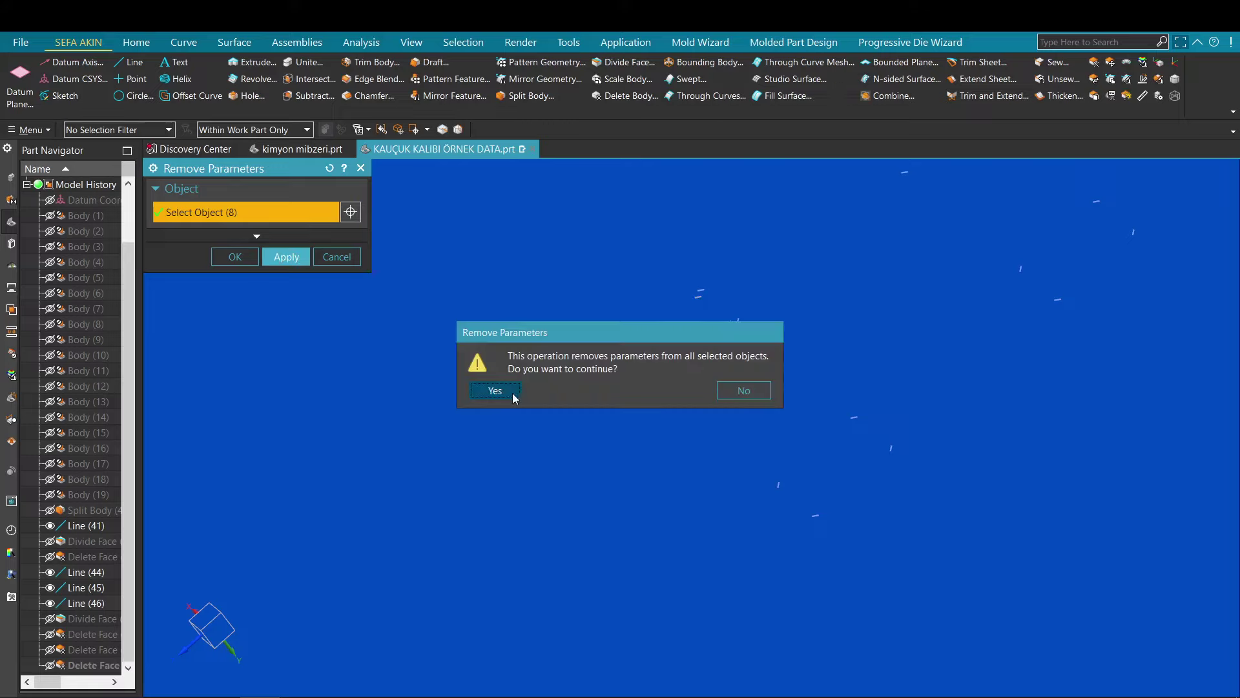
left_click(495, 391)
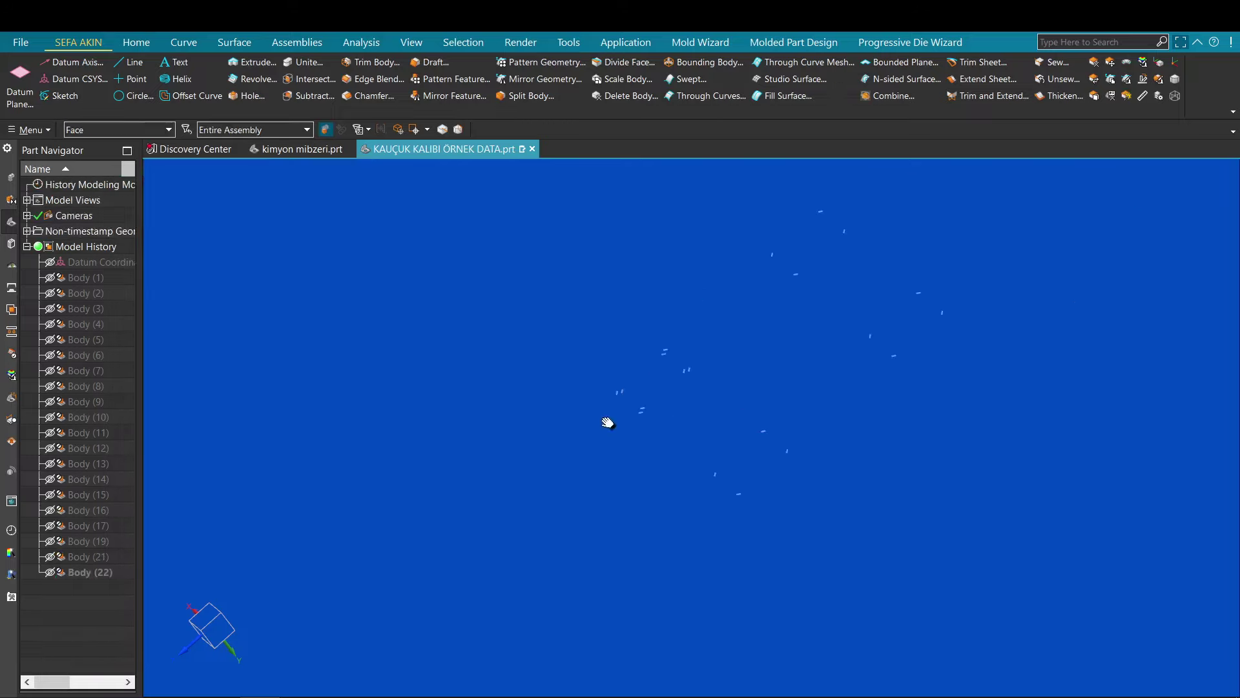
- Set the selection filter to No Selection Filter and delete all the construction lines around the gates
scroll(648, 383, "down", 3)
middle_click_drag(676, 393, 701, 371)
left_click_drag(501, 246, 1005, 524)
key("ctrl+b")
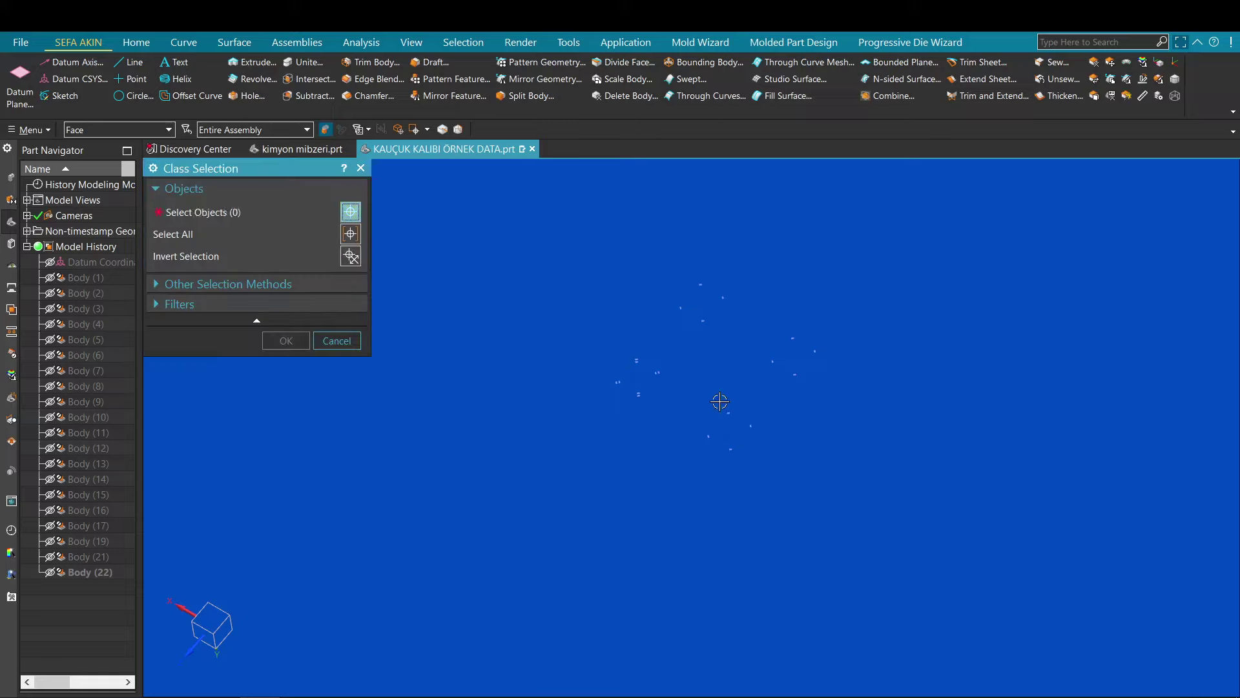
key("Escape")
left_click(128, 135)
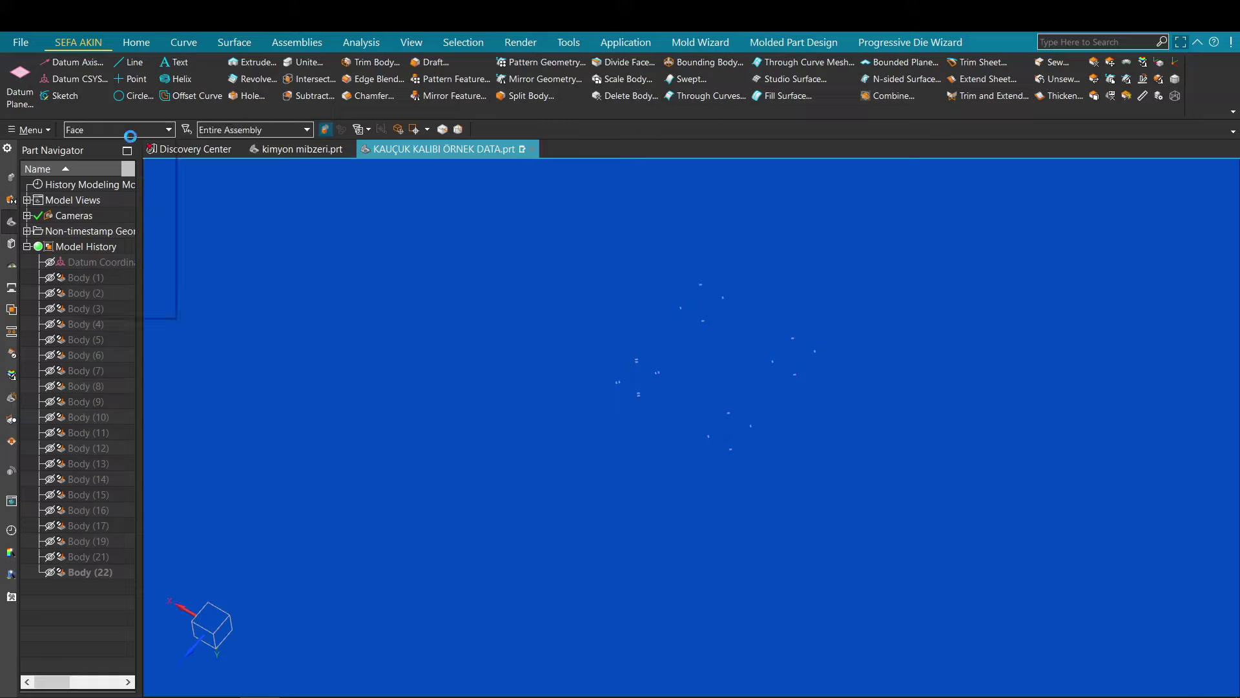
left_click(118, 150)
left_click_drag(472, 236, 975, 494)
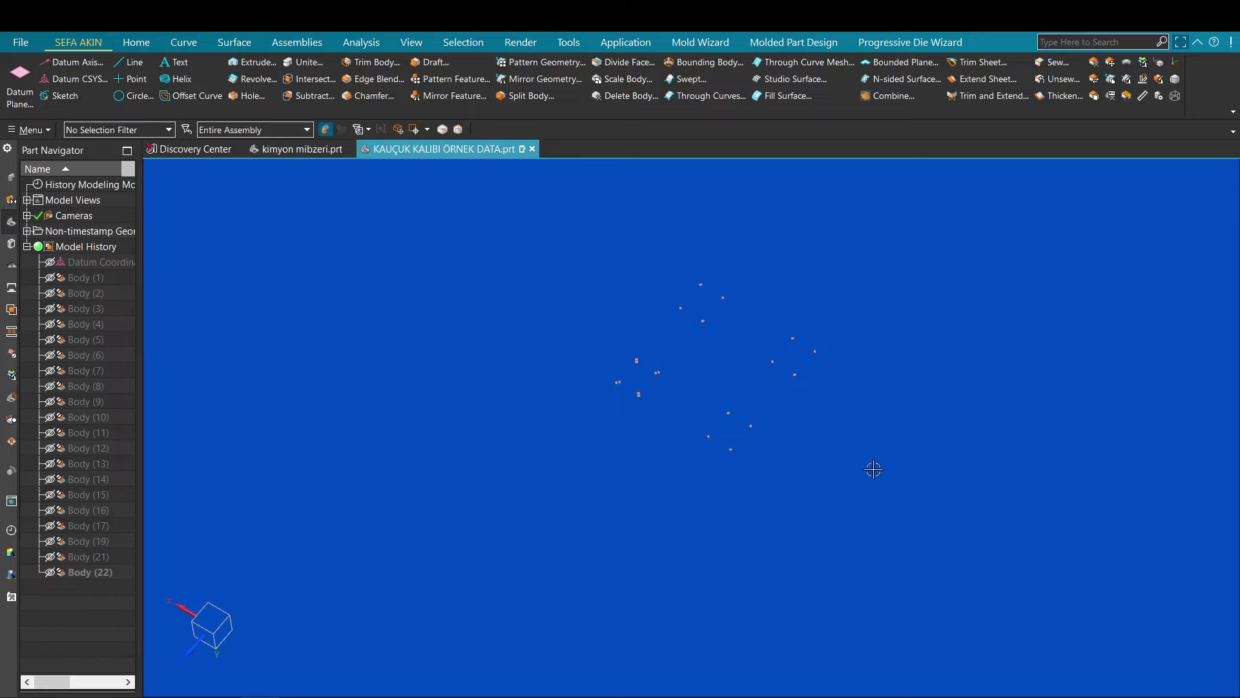
key("Delete")
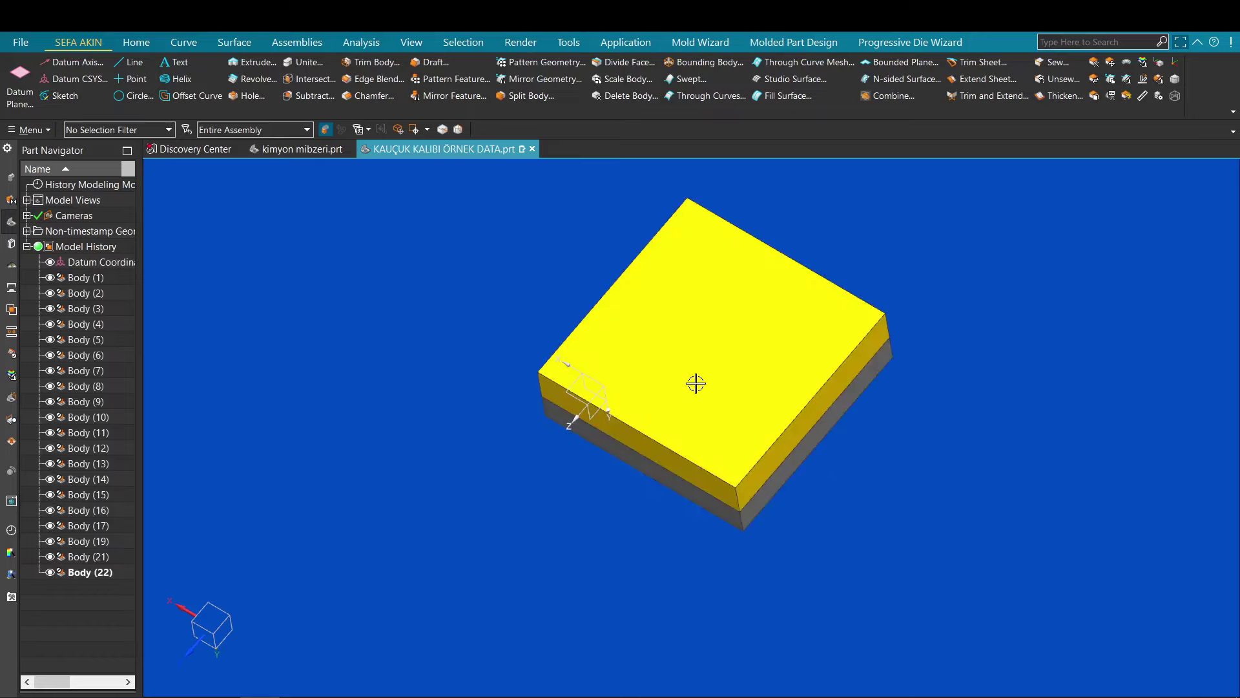
- Hide the upper and lower mould plates so that only the moulded parts and the runner are displayed
left_click(682, 495)
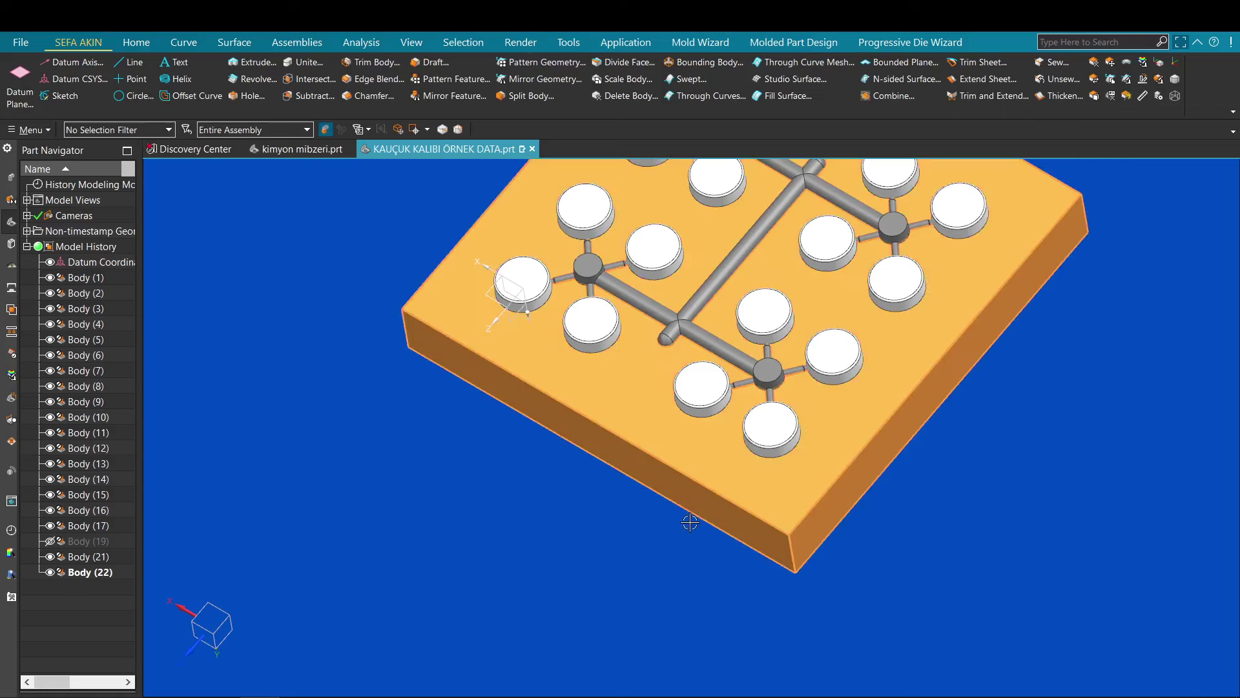
key("ctrl+b")
scroll(670, 423, "up", 5)
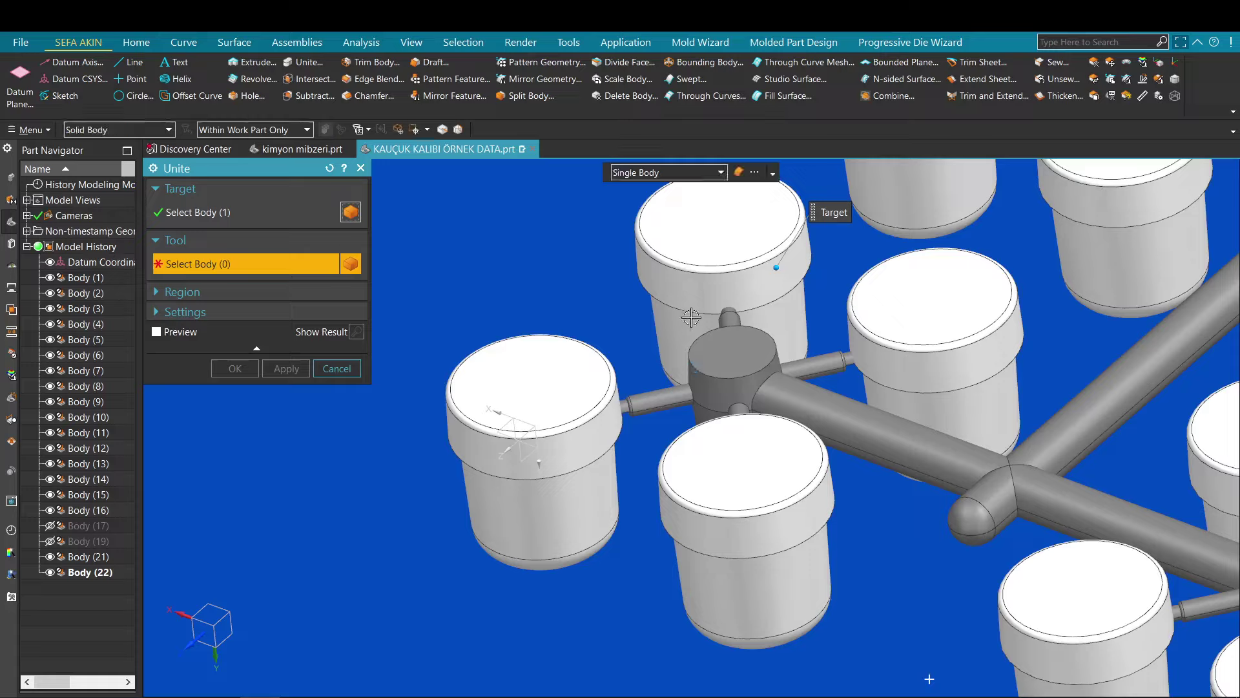
- Unite the corner moulded part with all the other moulded parts and the runner bodies
key("Escape")
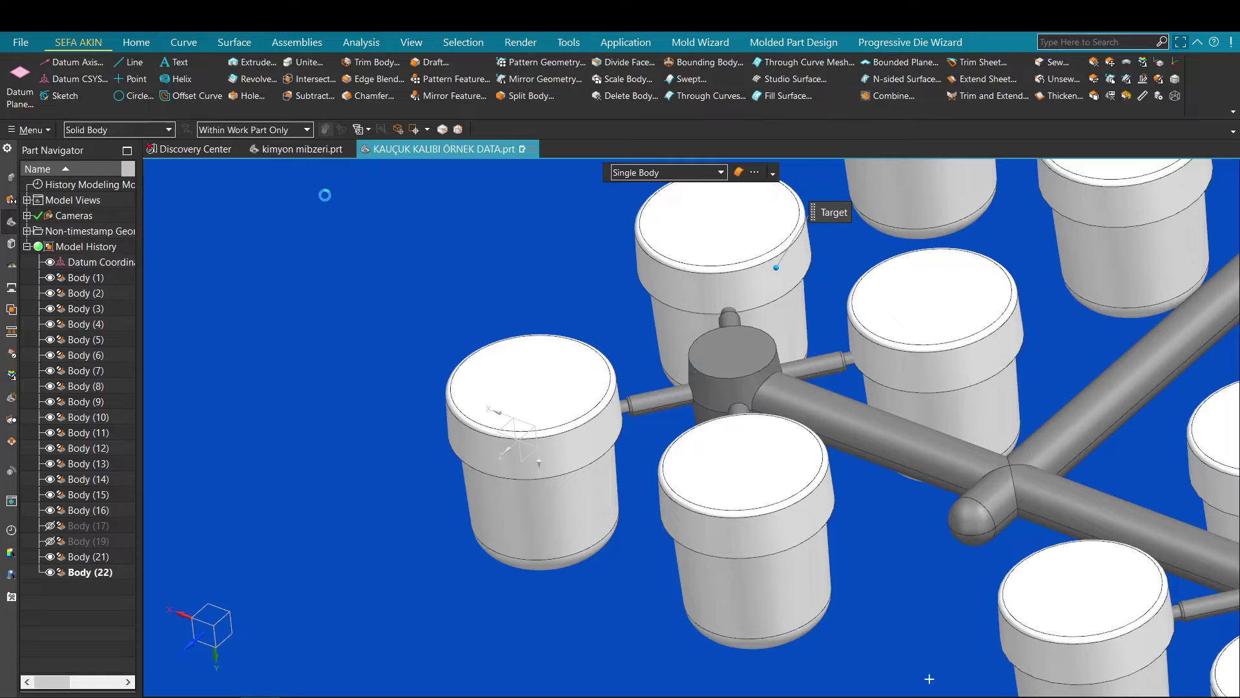
left_click(300, 63)
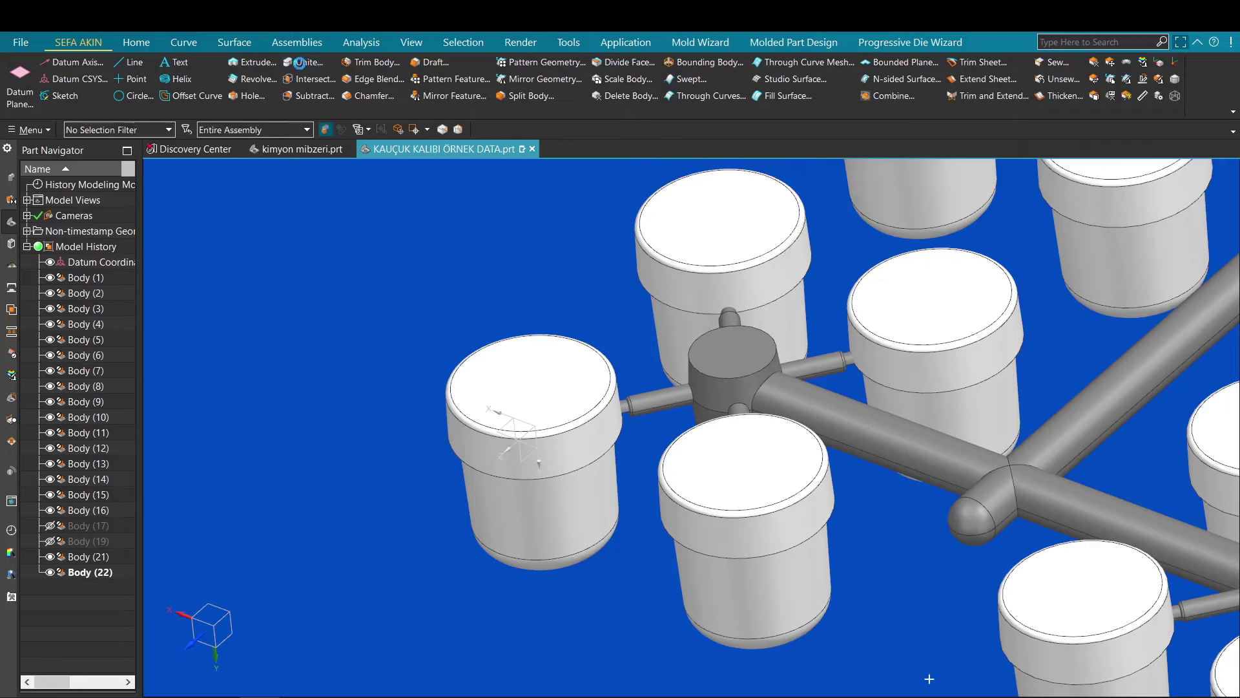
left_click(518, 396)
scroll(606, 344, "down", 3)
scroll(606, 344, "down", 5)
left_click_drag(501, 212, 949, 451)
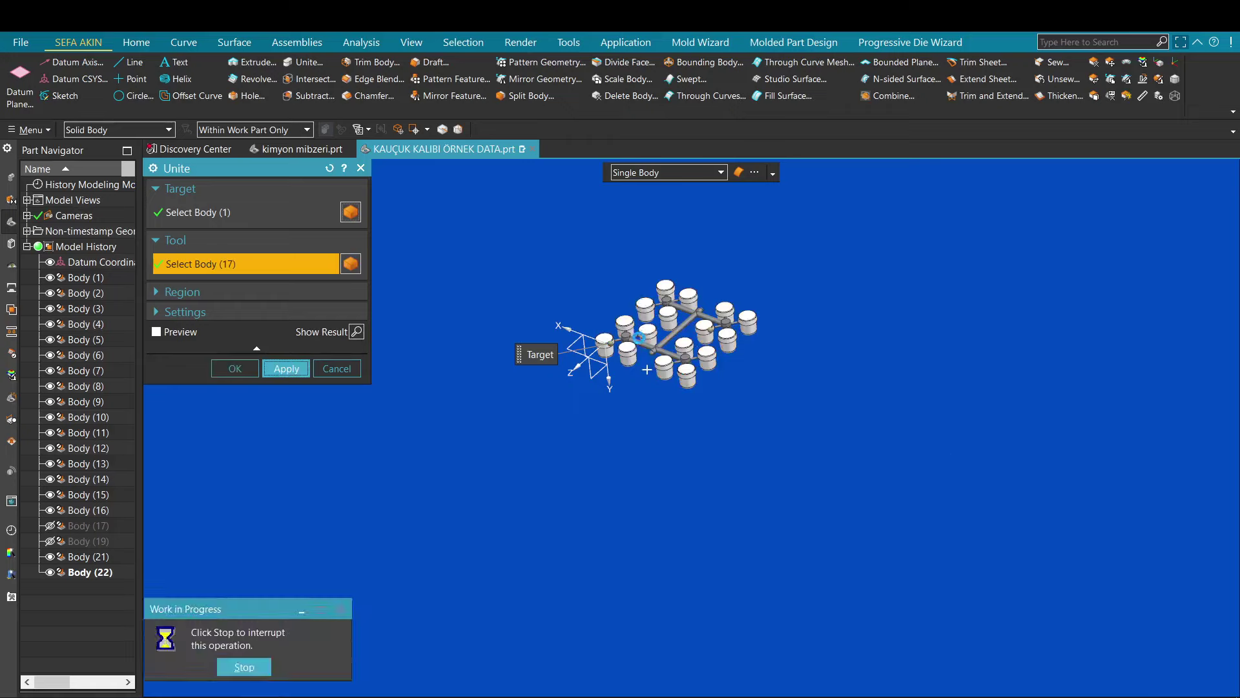
scroll(646, 370, "up", 2)
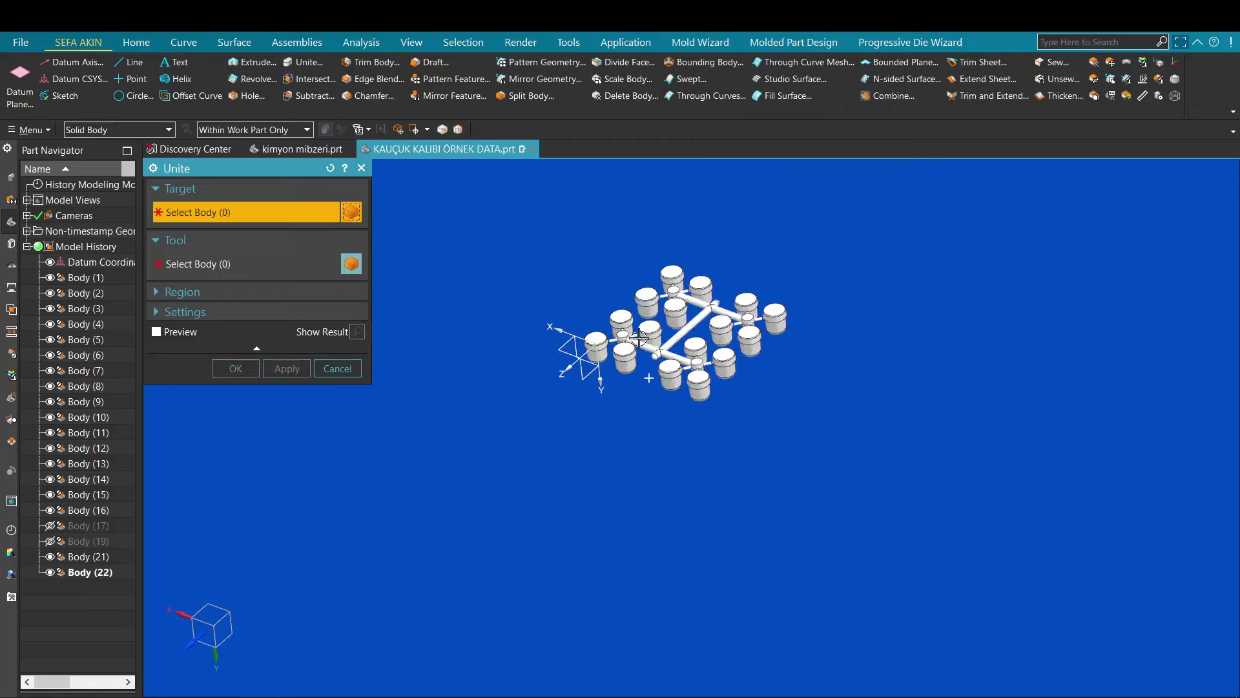
key("Escape")
- Examine the united body's gate connections between the runner and the moulded parts from below and close up
scroll(651, 383, "up", 3)
middle_click_drag(650, 383, 659, 202)
scroll(559, 297, "up", 6)
middle_click_drag(560, 298, 554, 242)
scroll(623, 379, "up", 6)
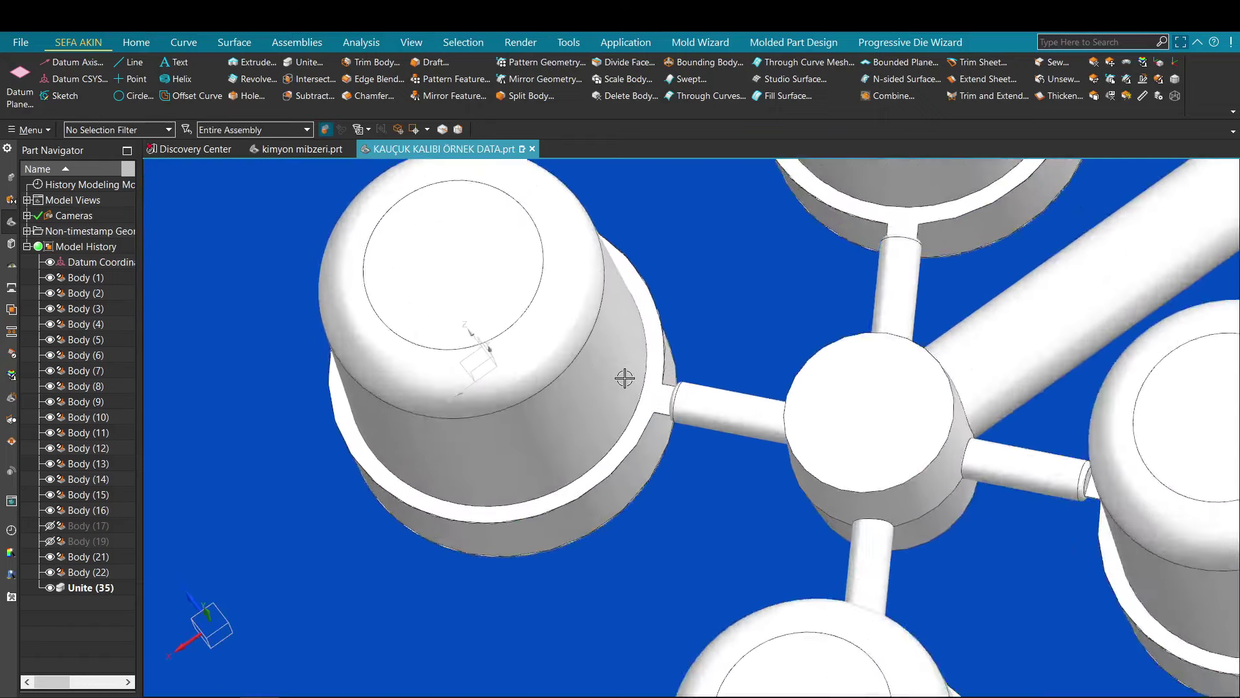
middle_click_drag(650, 355, 652, 304)
scroll(655, 468, "up", 6)
middle_click_drag(662, 472, 733, 355, "shift")
scroll(665, 416, "down", 6)
- Swap the displayed and hidden objects to bring back the mould plates, and hide the upper plate to expose the lower plate's cavities
key("ctrl+shift+b")
scroll(651, 378, "down", 6)
scroll(739, 345, "up", 4)
left_click(637, 387)
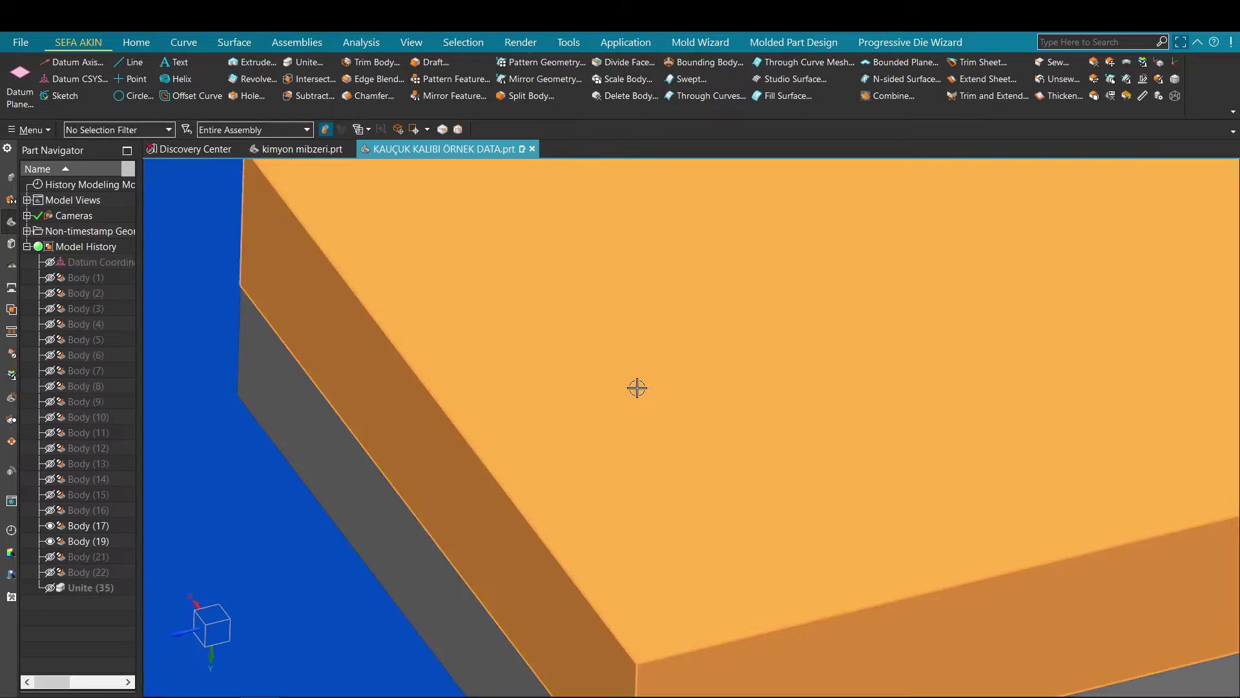
key("ctrl+b")
scroll(610, 366, "down", 2)
scroll(569, 389, "up", 4)
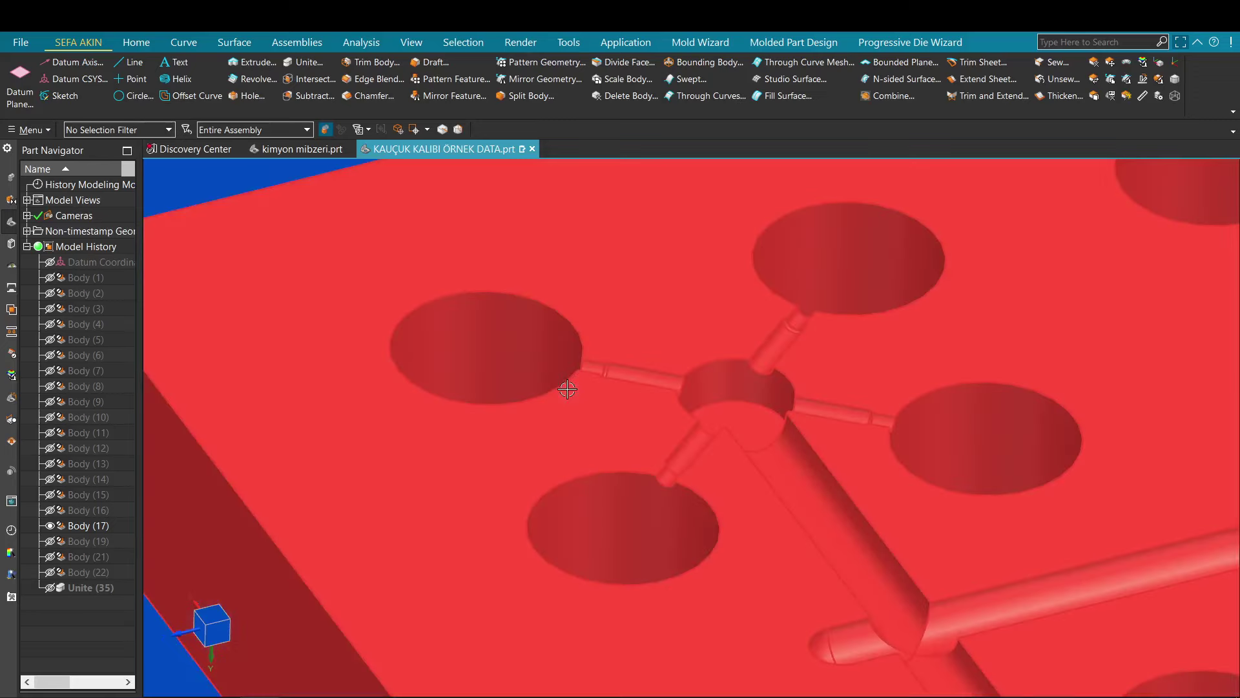
- Examine the lower plate with and without the united body, checking the narrow gate tip's channel at the corner cavity
key("ctrl+shift+b")
middle_click_drag(639, 407, 638, 468)
scroll(638, 467, "up", 4)
left_click(639, 469)
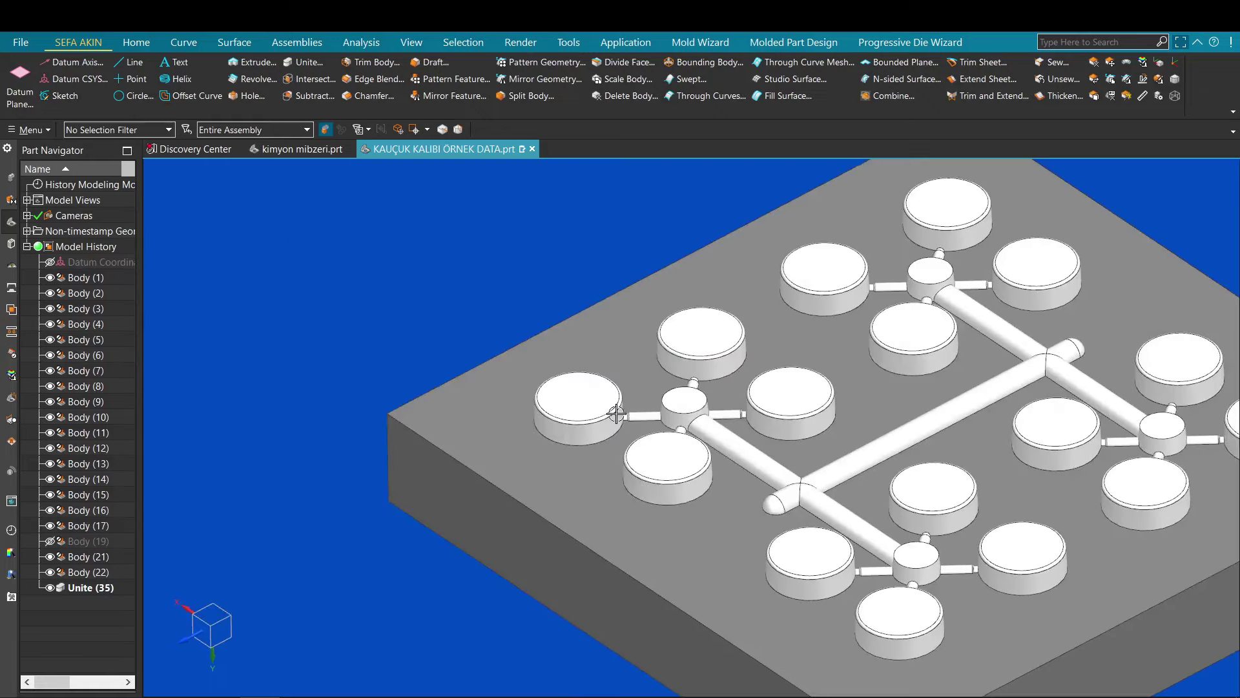
scroll(644, 417, "up", 5)
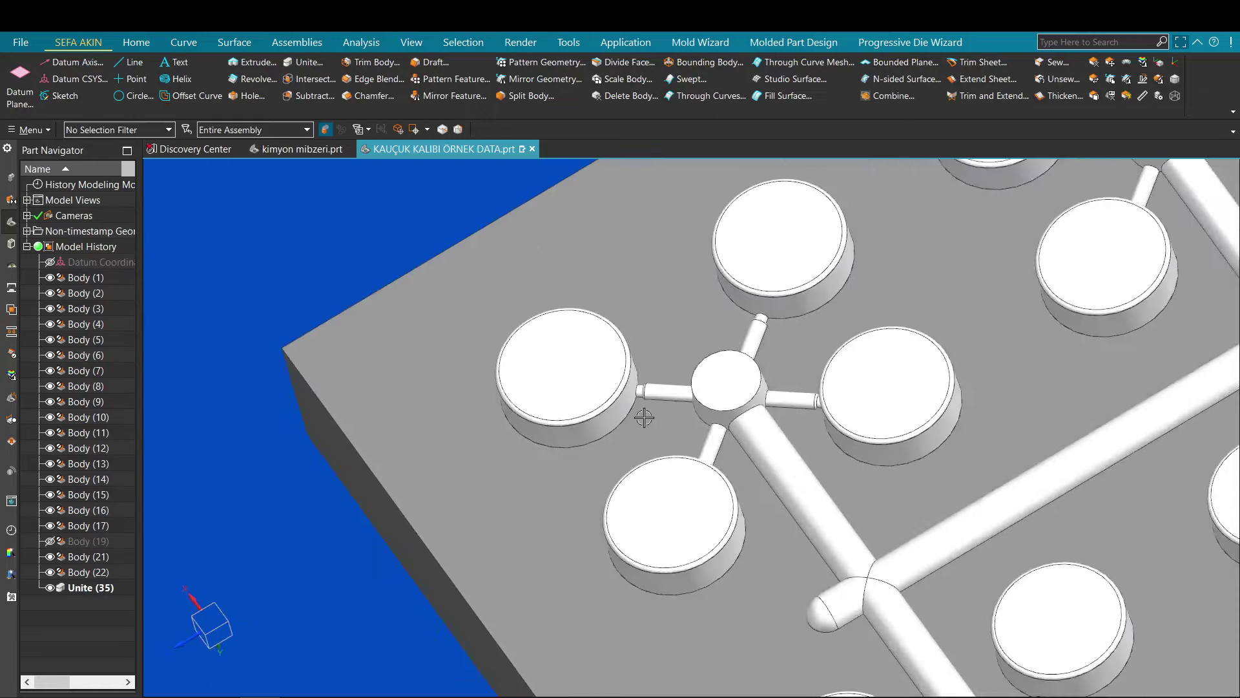
scroll(644, 418, "up", 6)
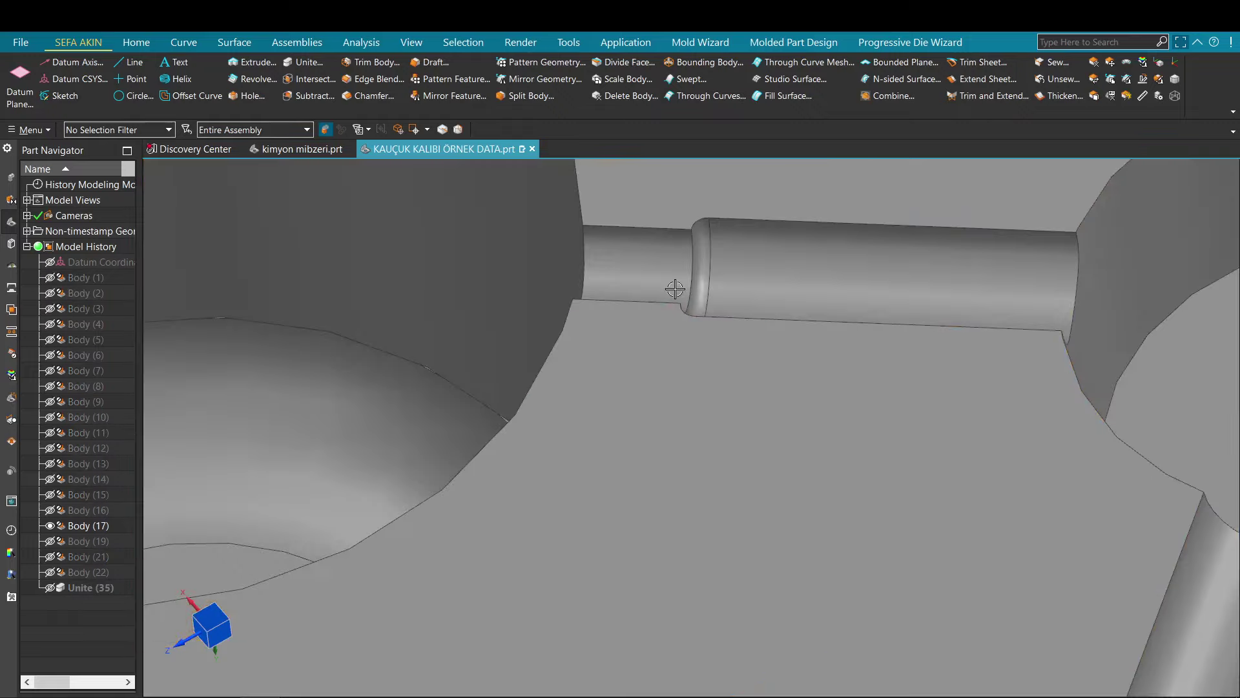
scroll(639, 275, "up", 2)
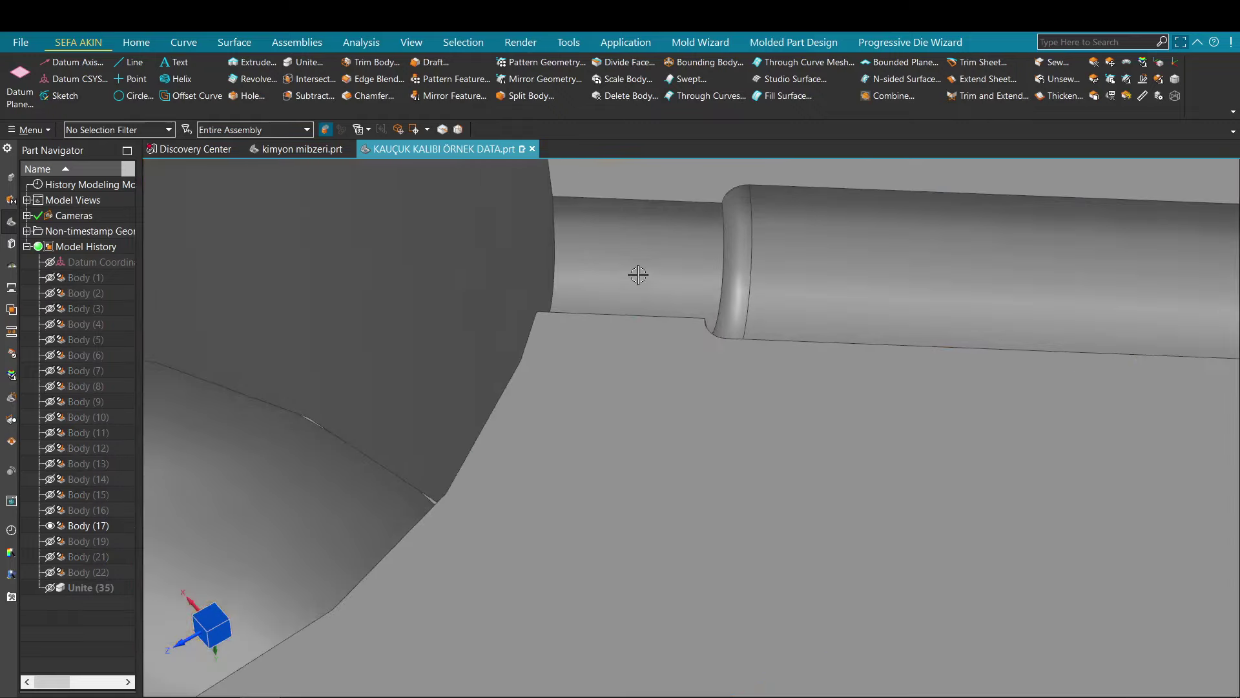
scroll(633, 330, "down", 2)
mouse_move(634, 329)
middle_mouse_down()
mouse_move(670, 285)
mouse_move(678, 340)
mouse_move(717, 339)
middle_mouse_up()
scroll(691, 343, "down", 2)
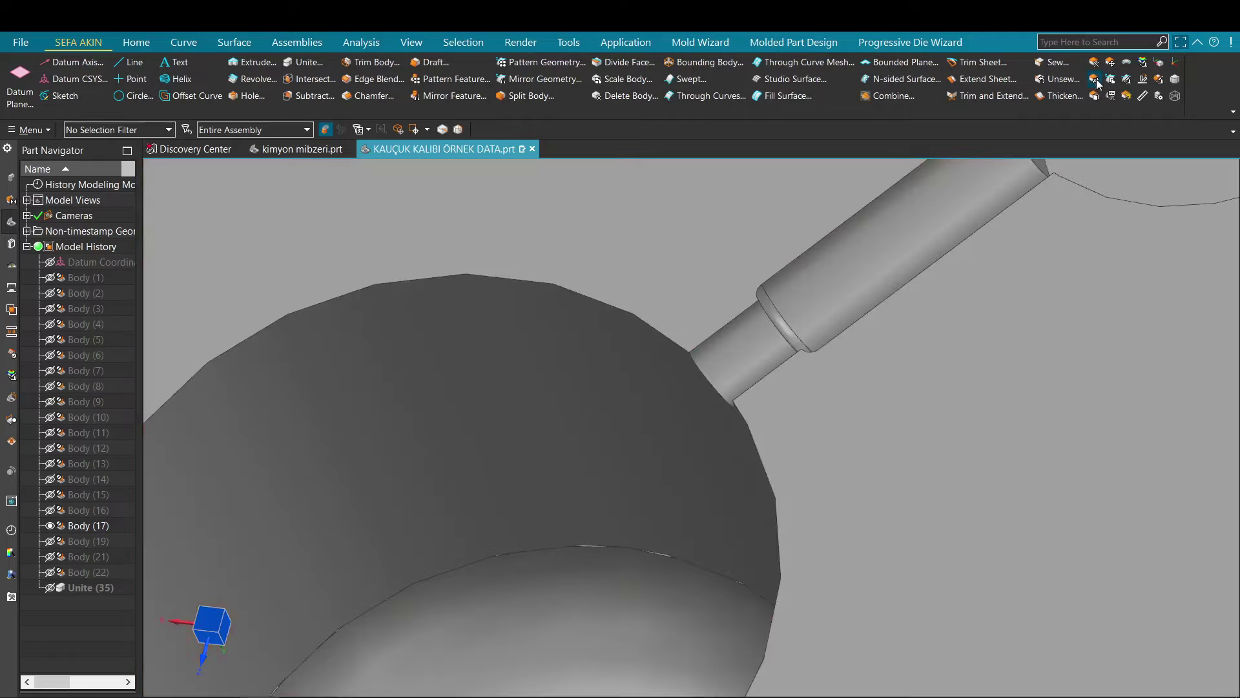
- Try to replace the narrow gate tip's rounded channel face with the lower plate's flat parting face
left_click(779, 344)
middle_click(779, 344)
left_click(697, 298)
scroll(698, 297, "down", 1)
middle_click(698, 299)
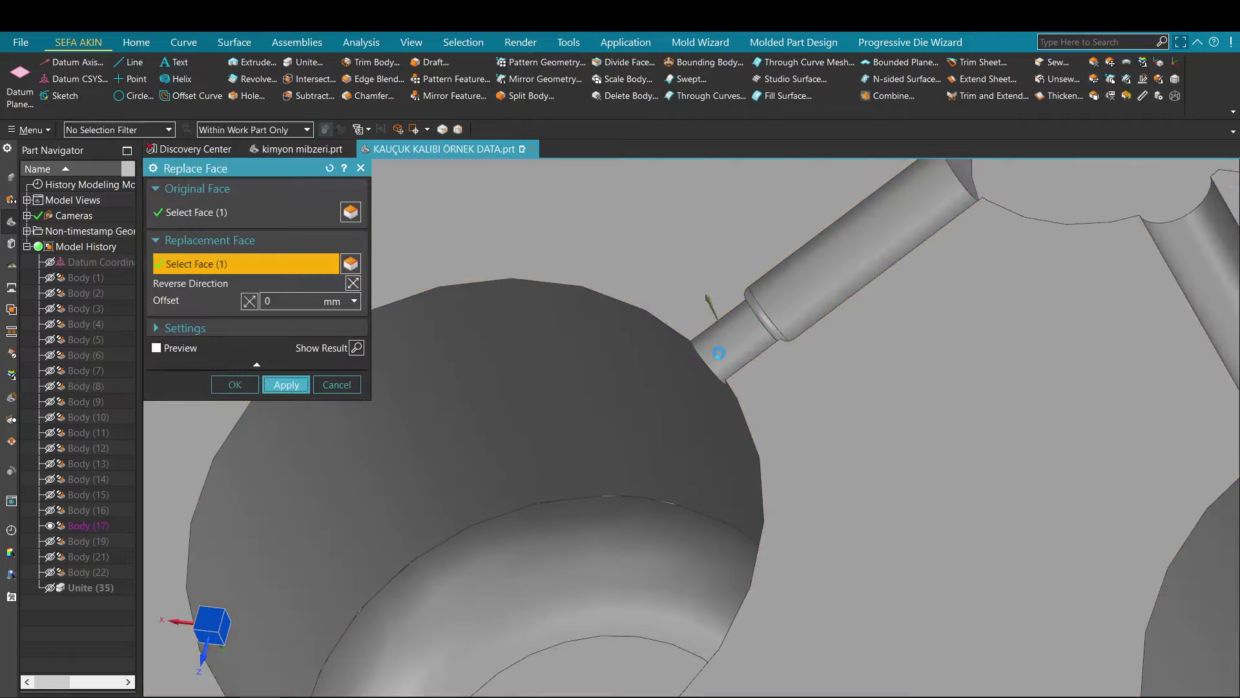
key("Escape")
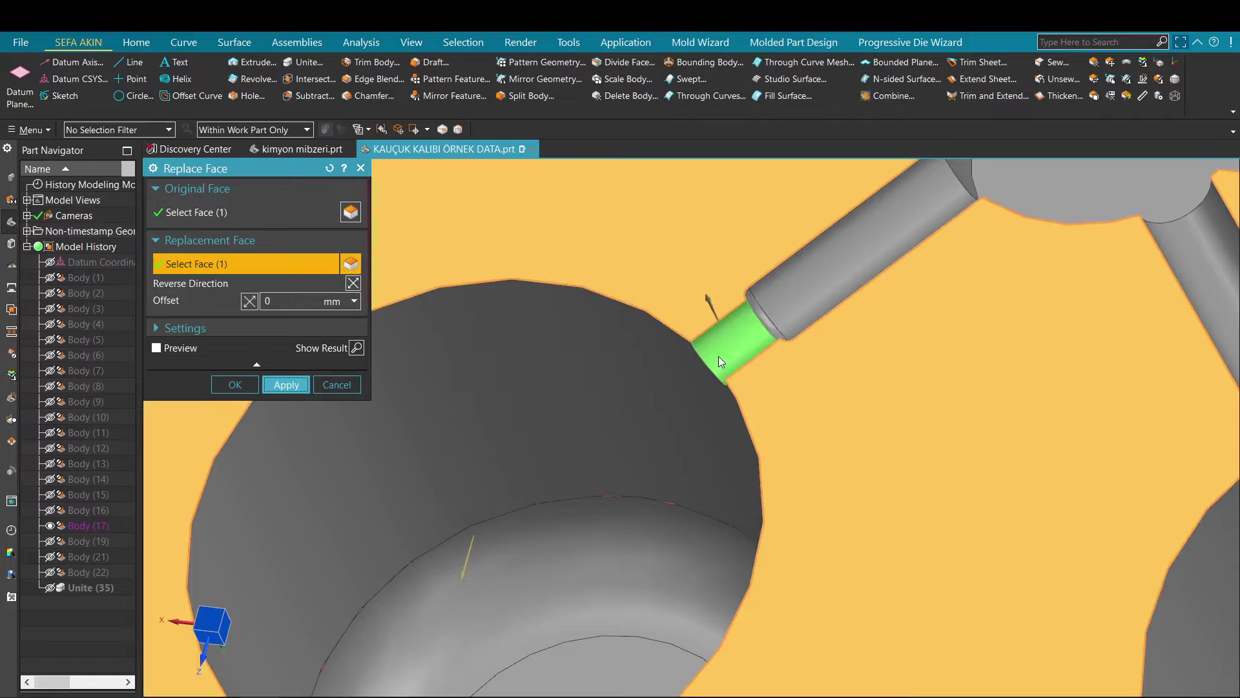
scroll(718, 355, "up", 4)
key("Escape")
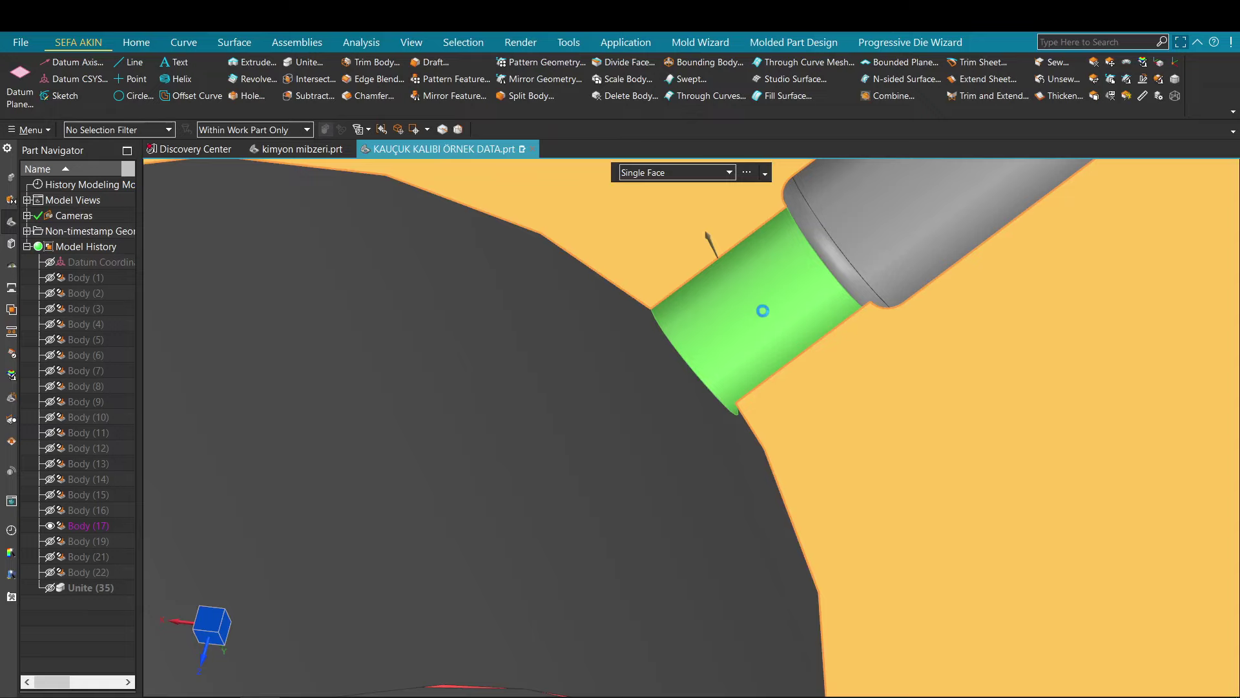
- Try to delete the rounded channel face of the narrow gate tip from the lower plate
scroll(763, 311, "up", 3)
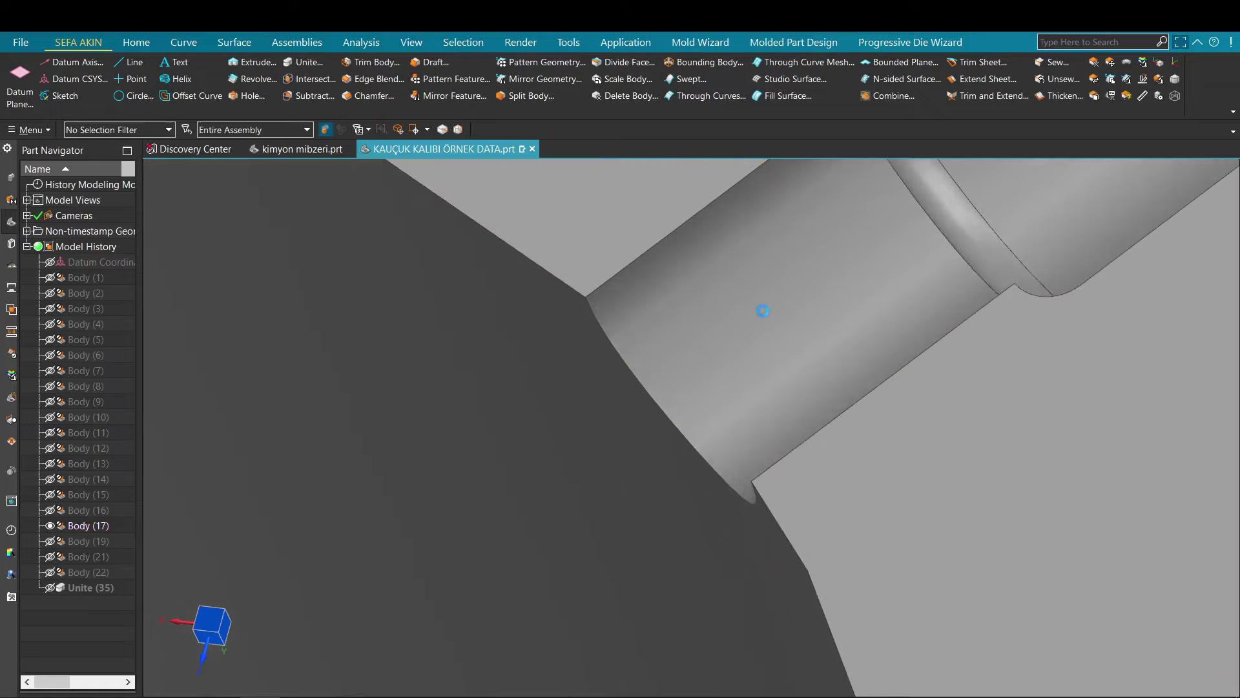
left_click(772, 312)
middle_click(771, 312)
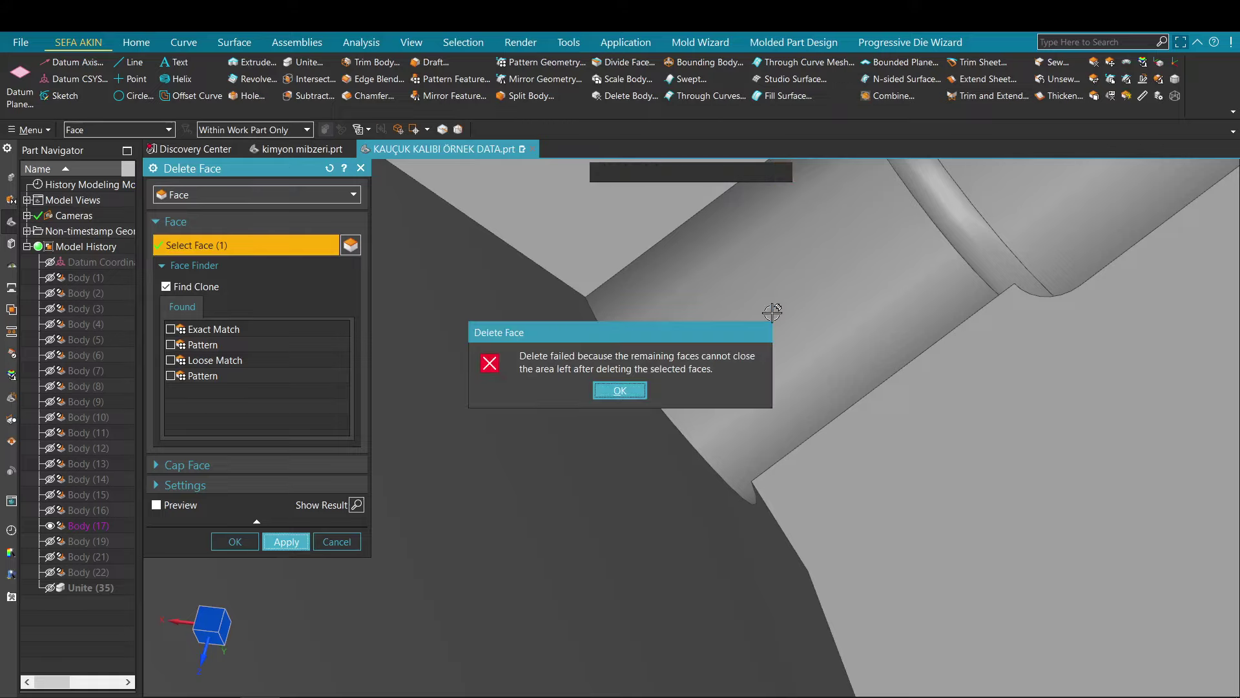
left_click(631, 389)
key("Escape")
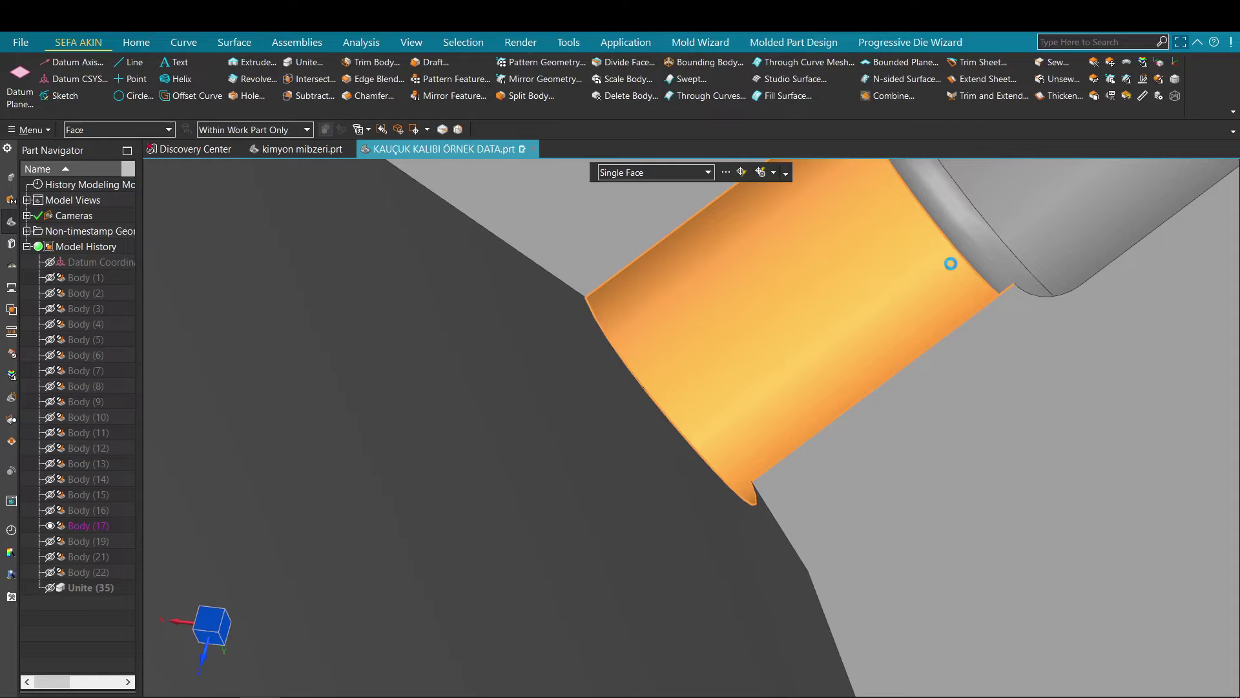
- Try to offset the narrow gate tip's rounded channel face in the lower plate with Offset Face
scroll(930, 252, "down", 8)
middle_click_drag(932, 252, 676, 299)
scroll(904, 368, "up", 3)
scroll(858, 346, "up", 7)
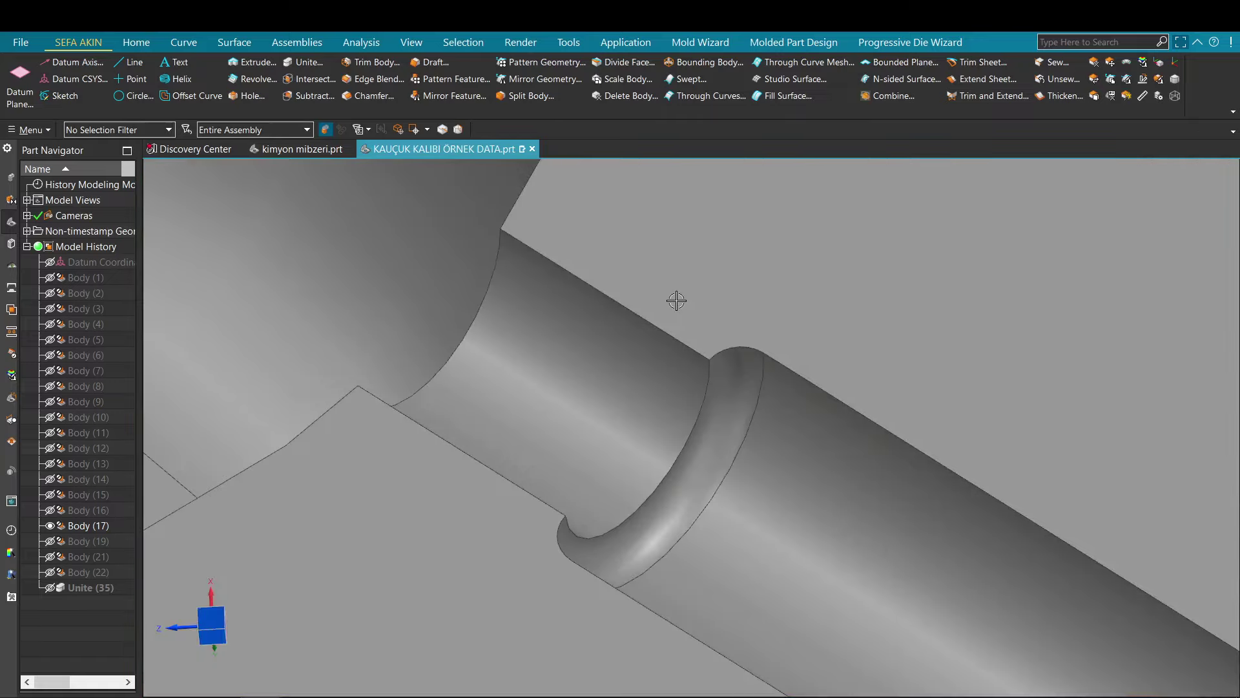
scroll(638, 407, "up", 4)
middle_click_drag(638, 407, 759, 372)
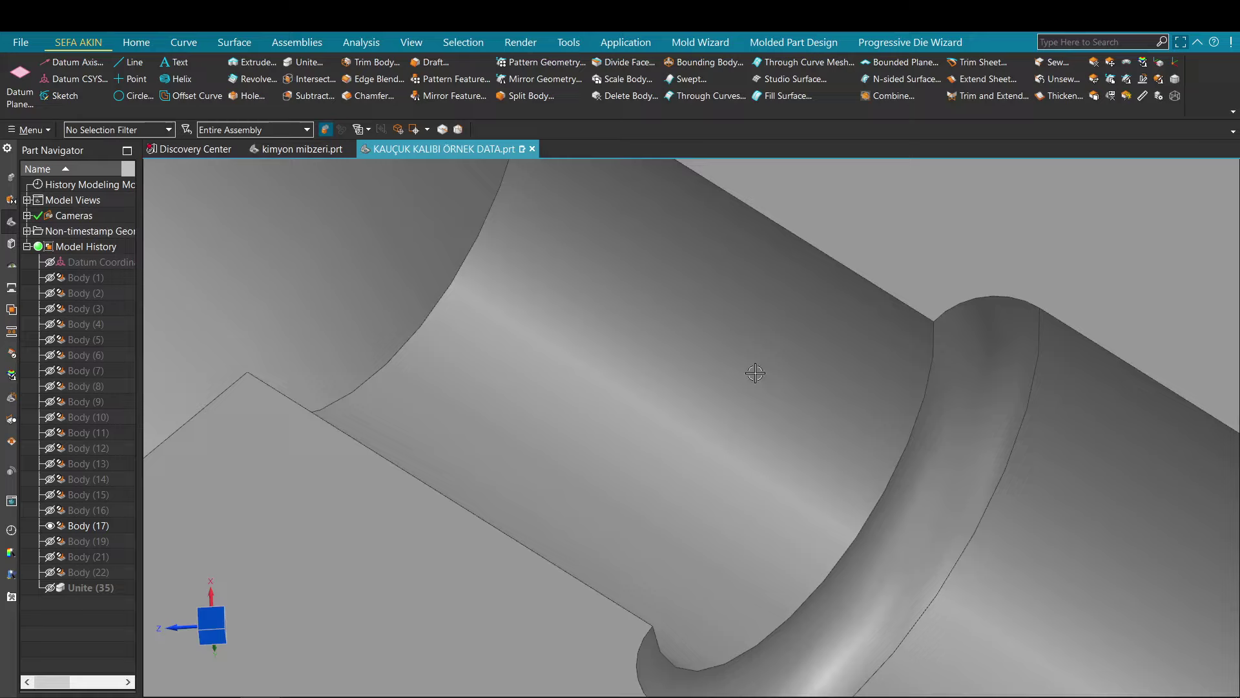
scroll(754, 373, "down", 4)
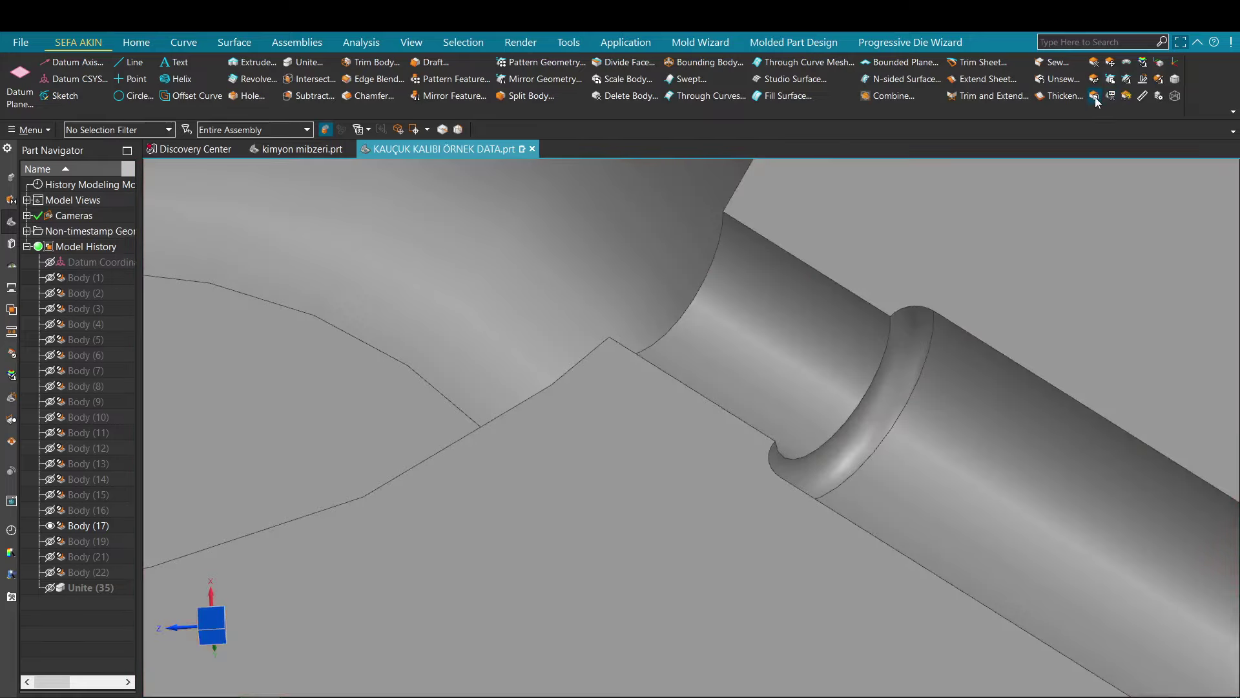
left_click(1094, 97)
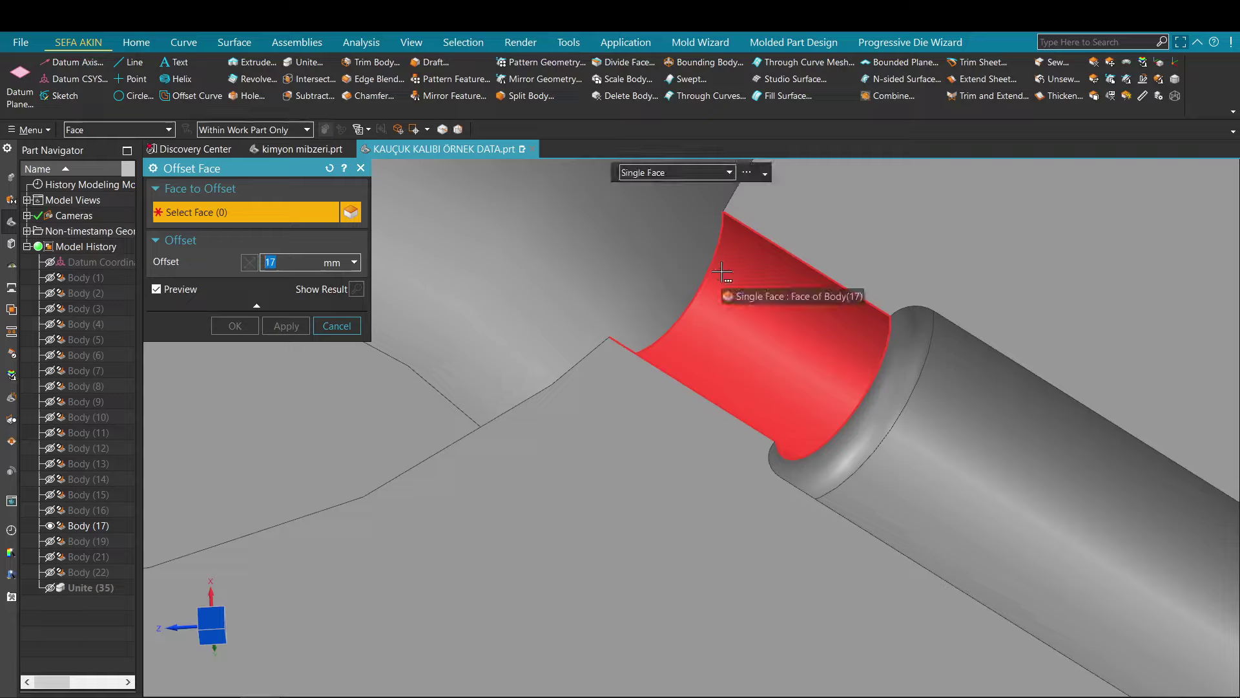
left_click(722, 272)
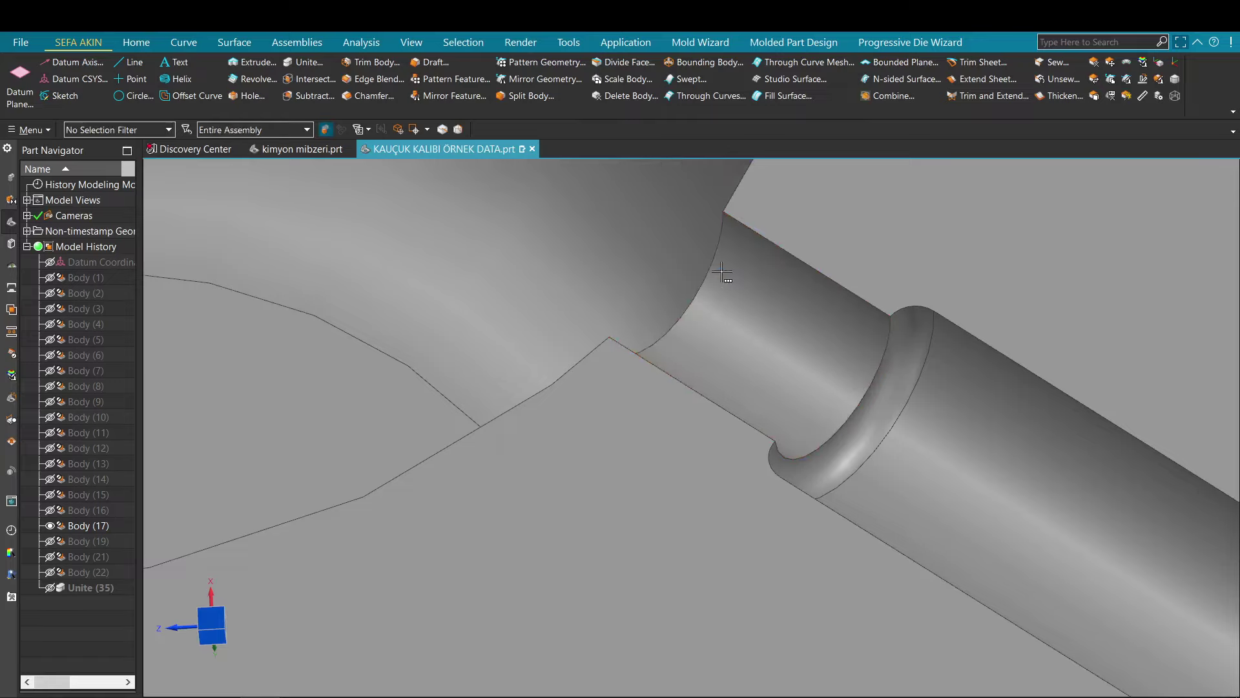
scroll(721, 271, "down", 5)
middle_click_drag(722, 271, 827, 337)
scroll(814, 328, "down", 2)
middle_click_drag(691, 426, 730, 368)
scroll(730, 368, "down", 1)
scroll(683, 399, "up", 4)
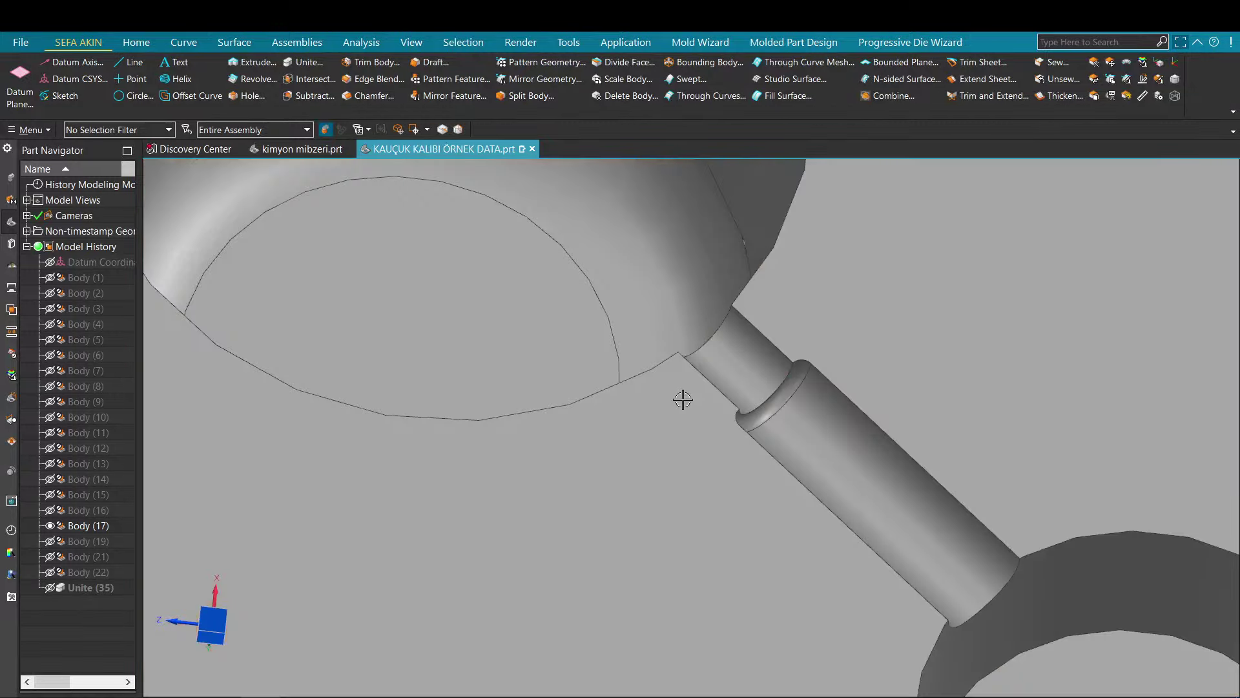
scroll(683, 399, "up", 5)
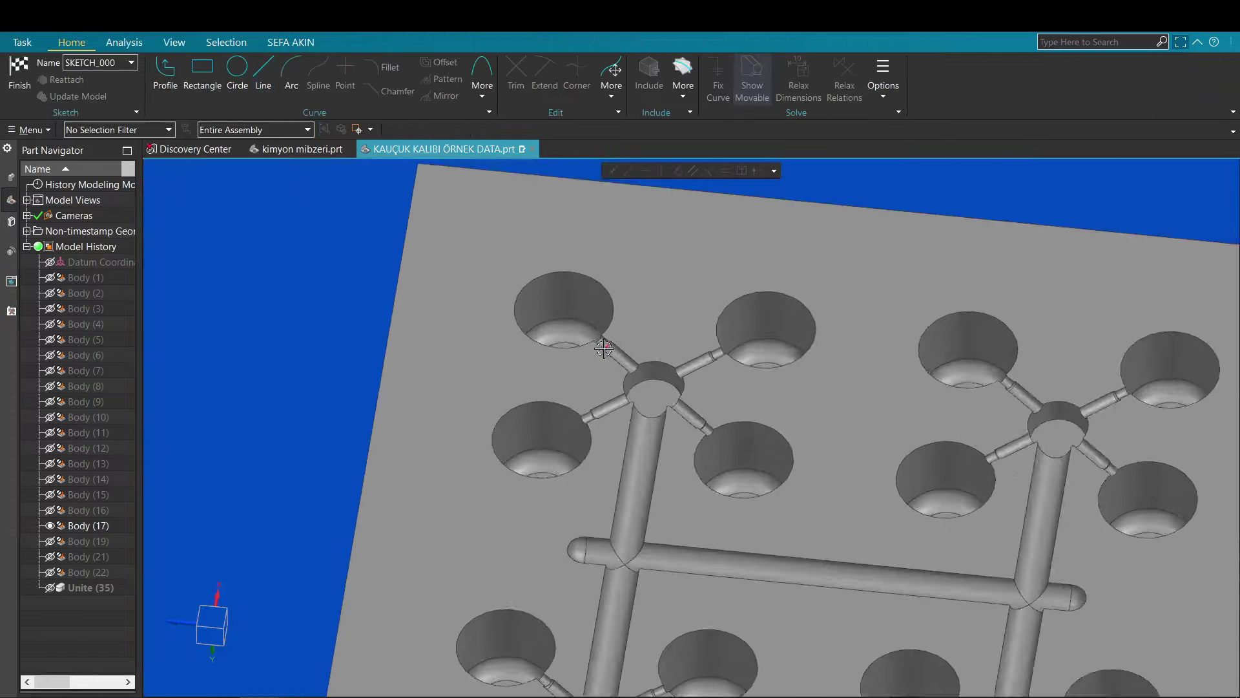
right_click(394, 281)
left_click(395, 279)
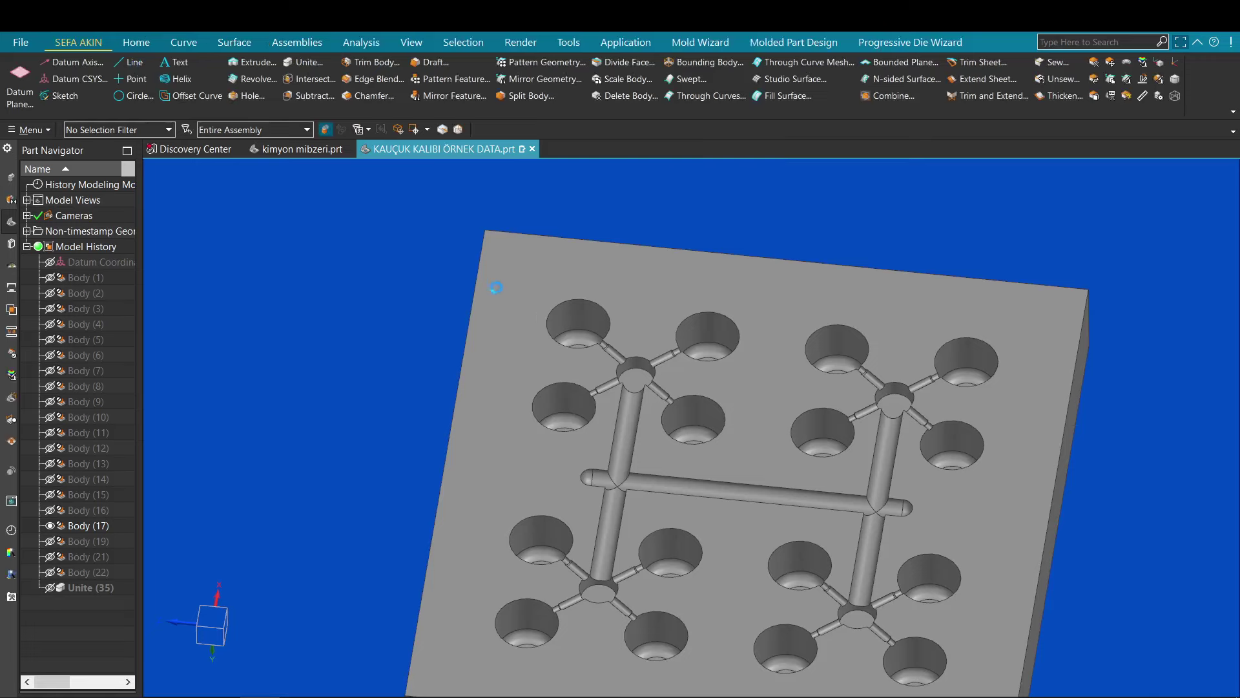
- Draw a line between the ends of the arc edge where the corner cavity's narrow gate tip meets the wider gate section
scroll(602, 341, "up", 16)
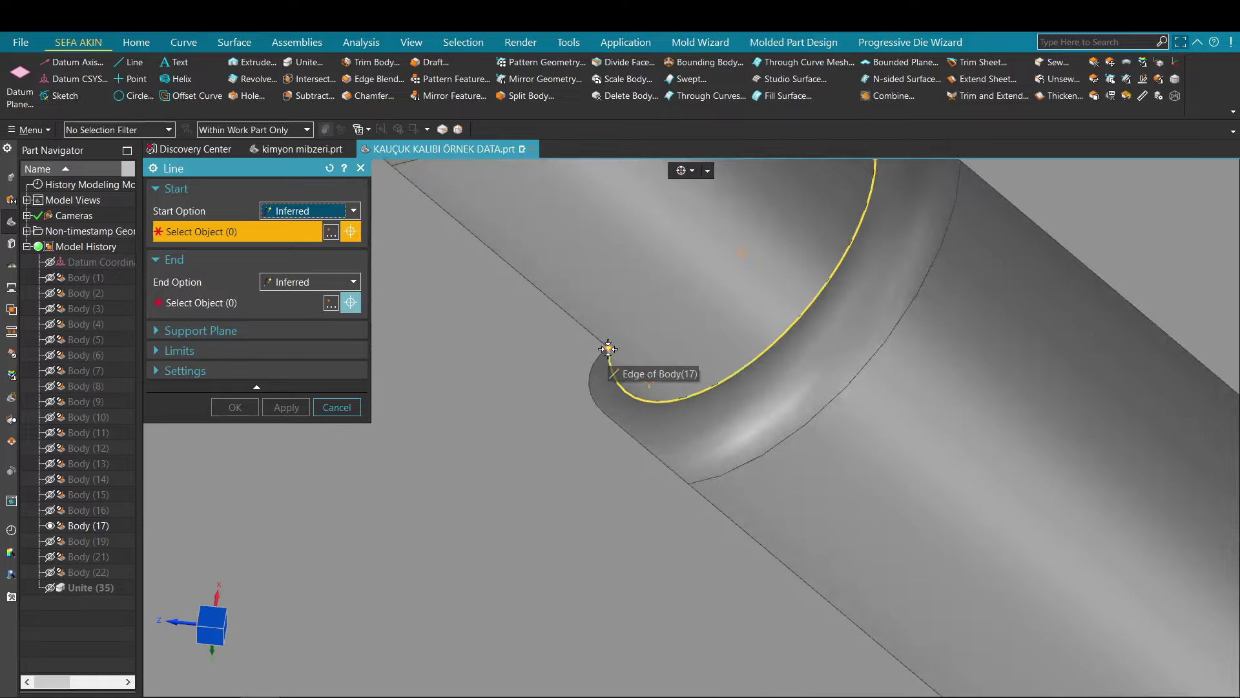
left_click(607, 349)
scroll(761, 263, "down", 6)
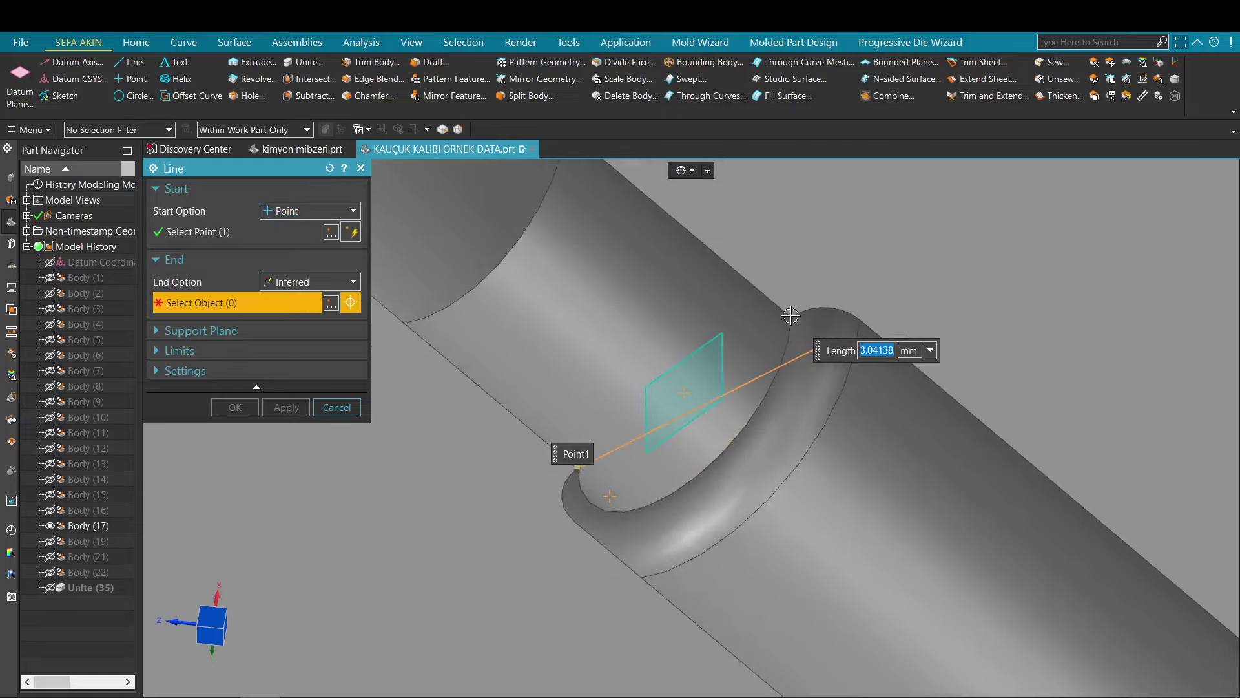
left_click(789, 315)
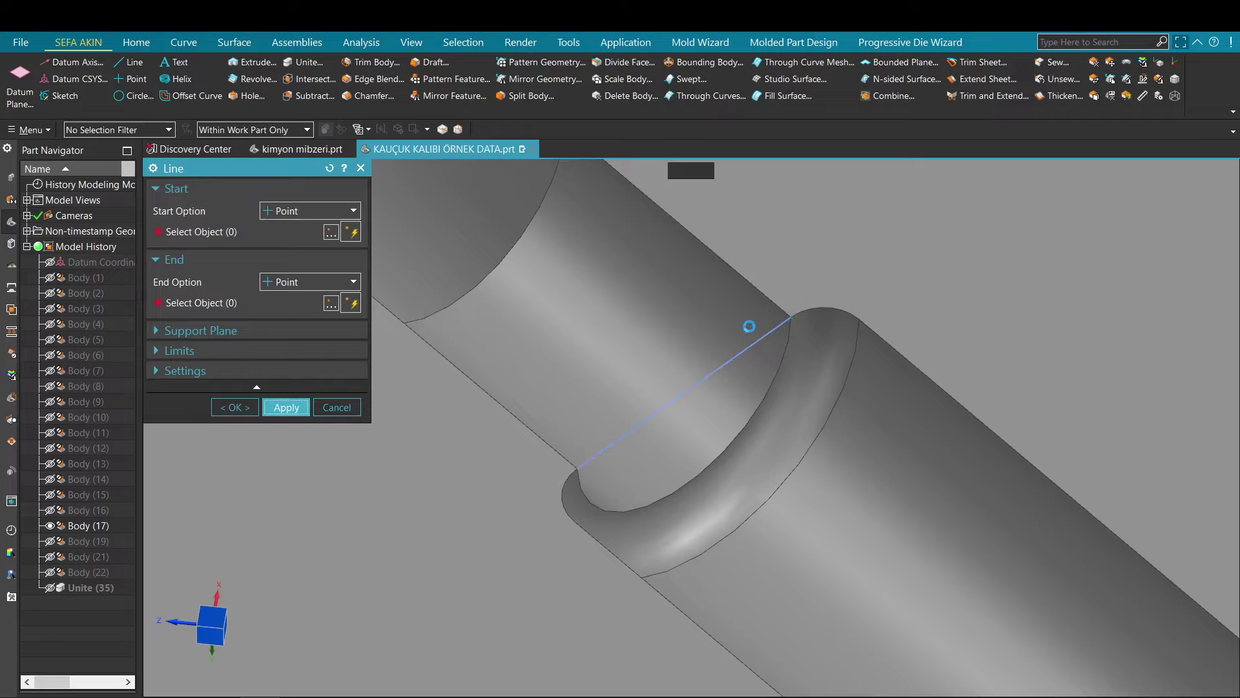
scroll(767, 323, "down", 5)
key("Escape")
scroll(769, 321, "down", 3)
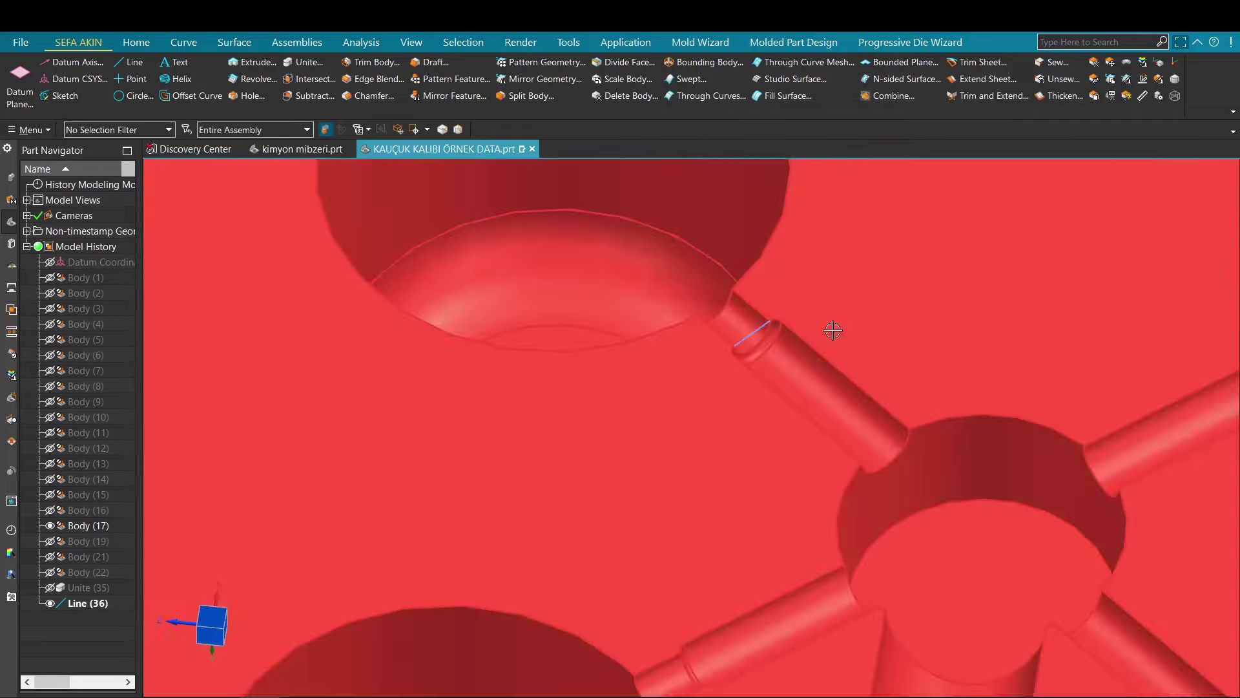
- Create a trimmed N-Sided Surface from the line and the arc edge across the corner cavity's narrow gate tip
middle_click_drag(848, 292, 640, 292, "shift")
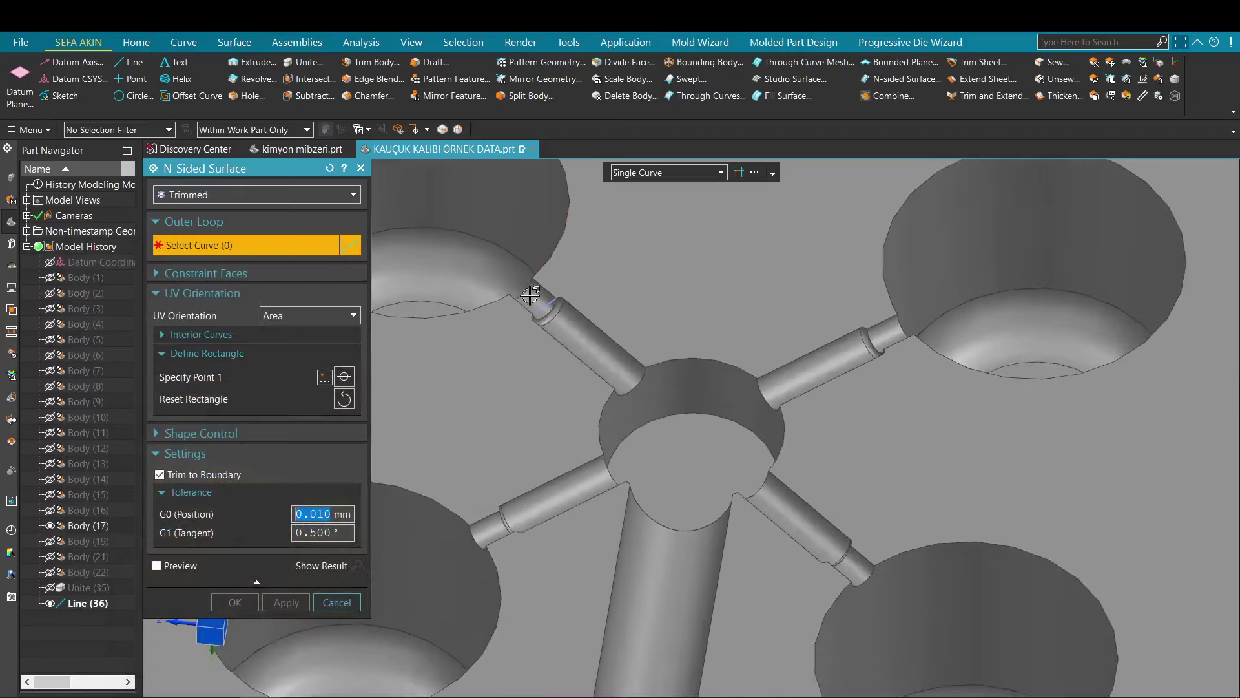
scroll(530, 294, "up", 6)
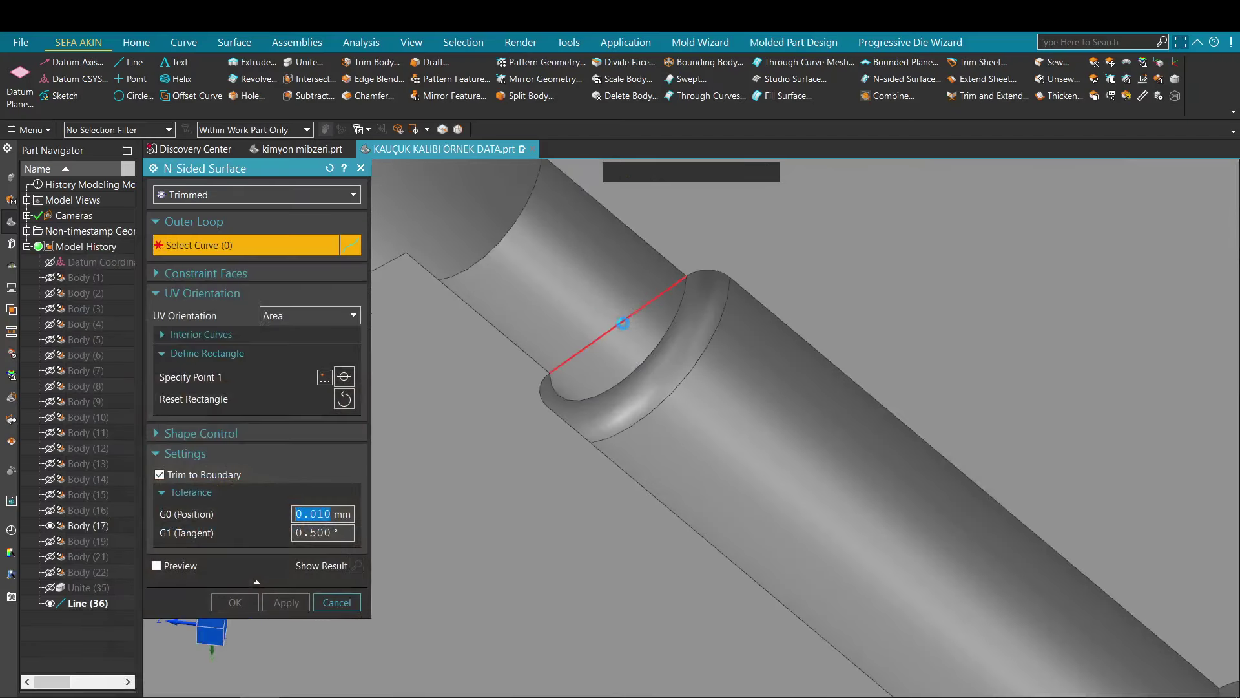
middle_click(666, 286)
key("Escape")
scroll(641, 349, "down", 2)
scroll(614, 335, "up", 3)
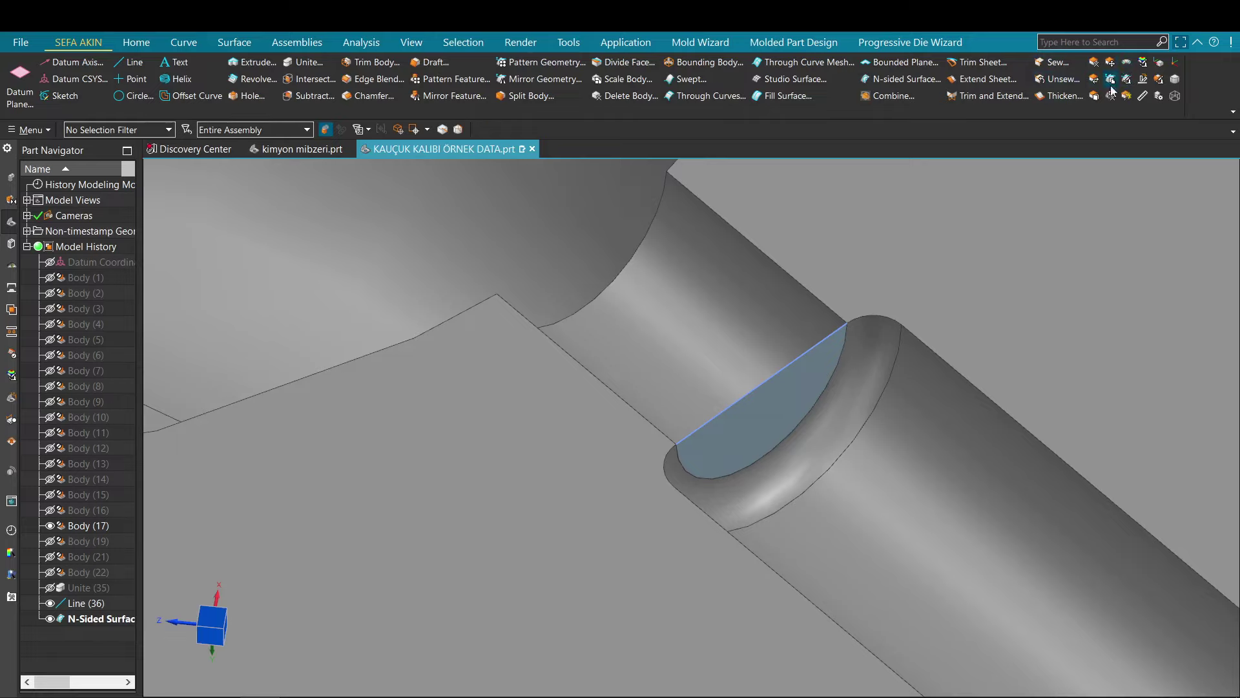
- Thicken the corner gate's end surface by 5 mm towards the cavity to fill the narrow tip
left_click(1061, 98)
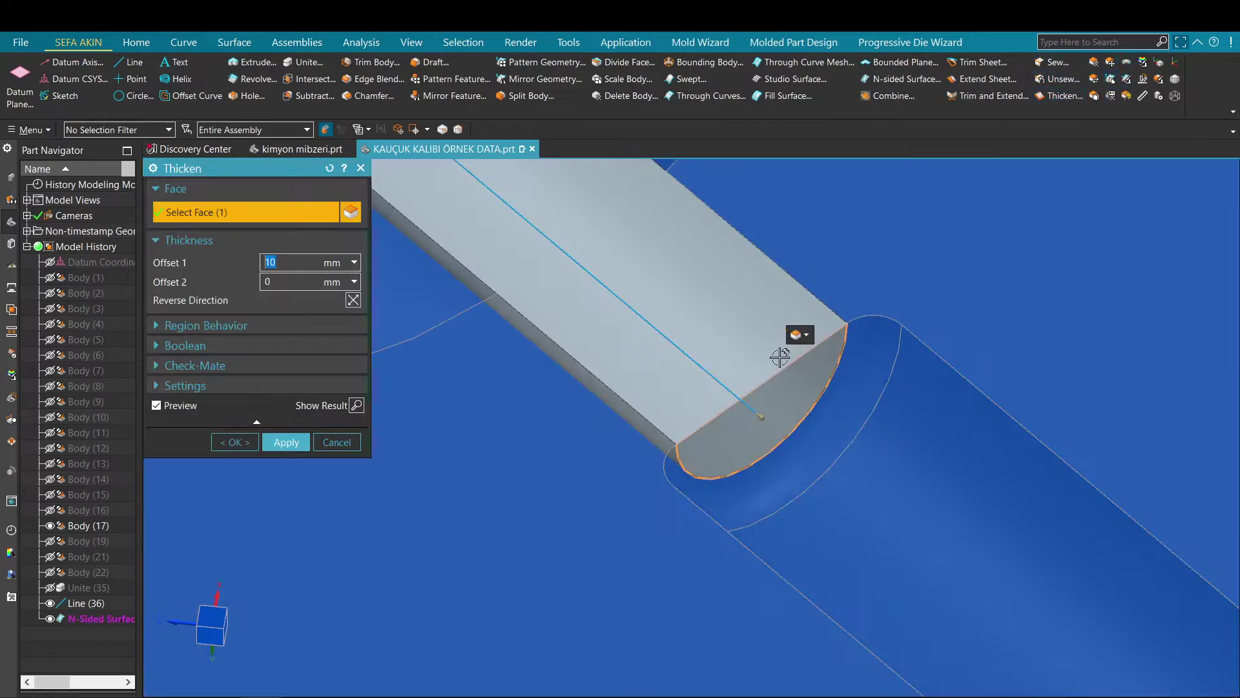
scroll(660, 343, "down", 2)
type("5")
key("Return")
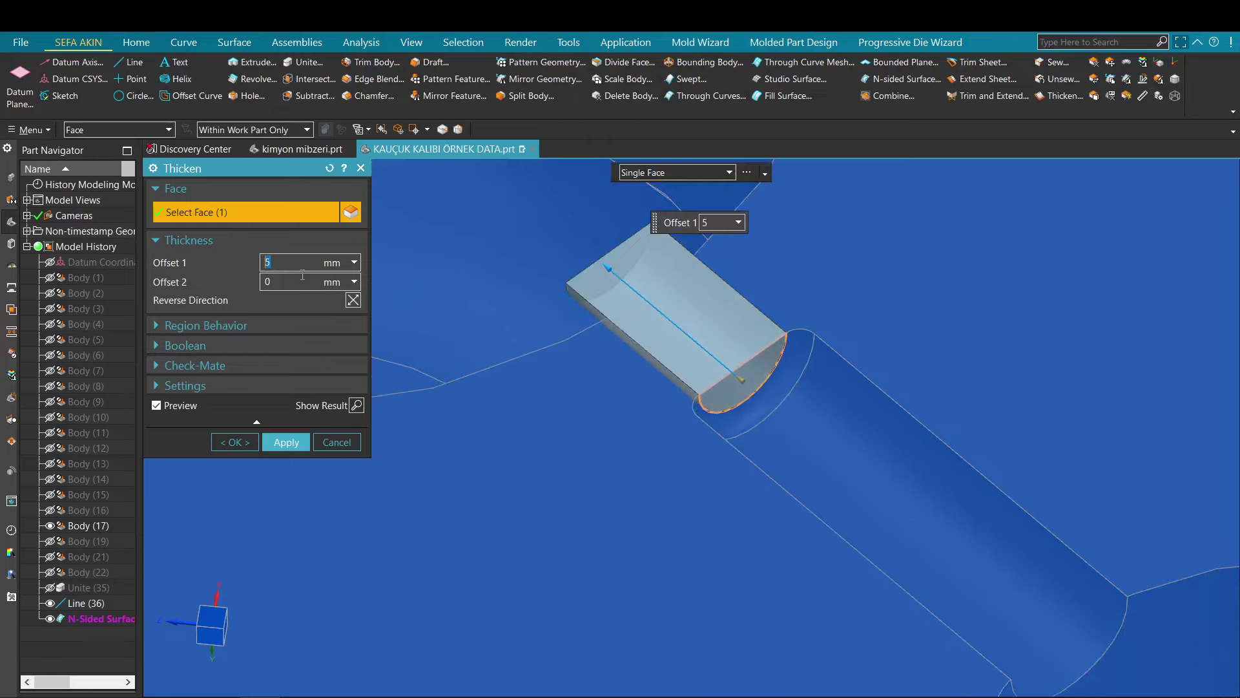
middle_click(571, 309)
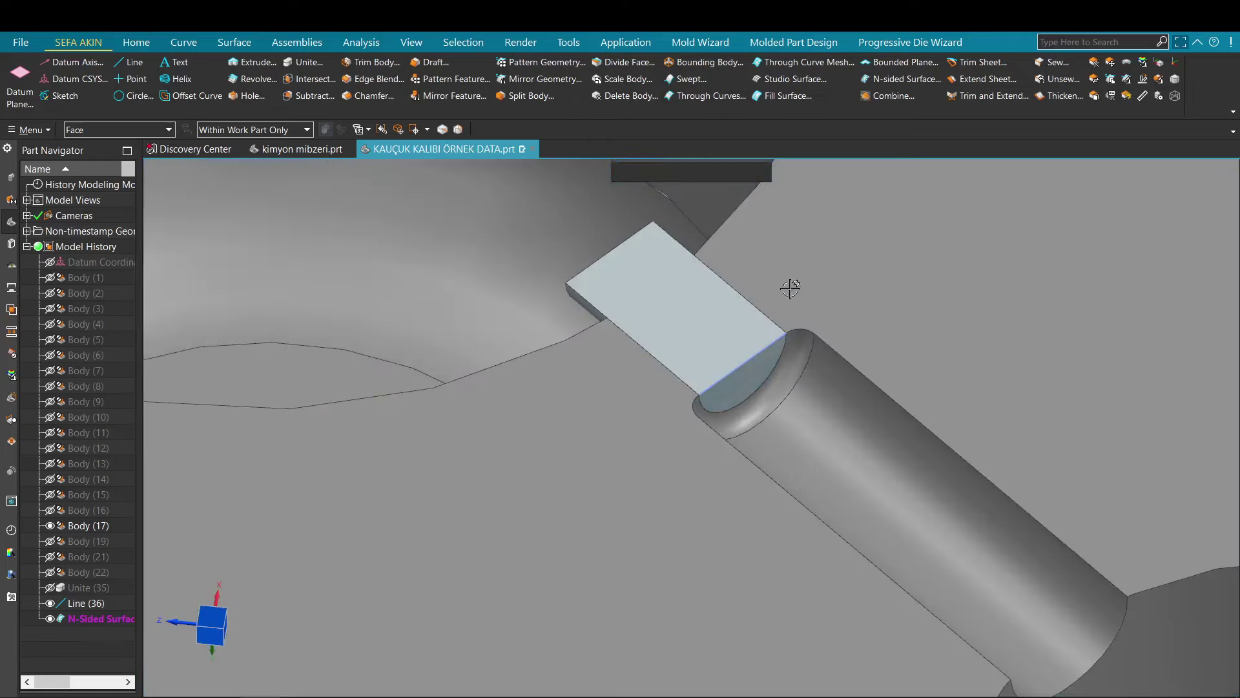
- Draw a line across the arc edge at the start of the narrow gate tip leading to the cluster's upper cavity
scroll(646, 308, "down", 5)
scroll(698, 307, "down", 5)
middle_click_drag(700, 305, 669, 376)
scroll(678, 312, "up", 4)
scroll(678, 312, "down", 2)
scroll(669, 376, "up", 4)
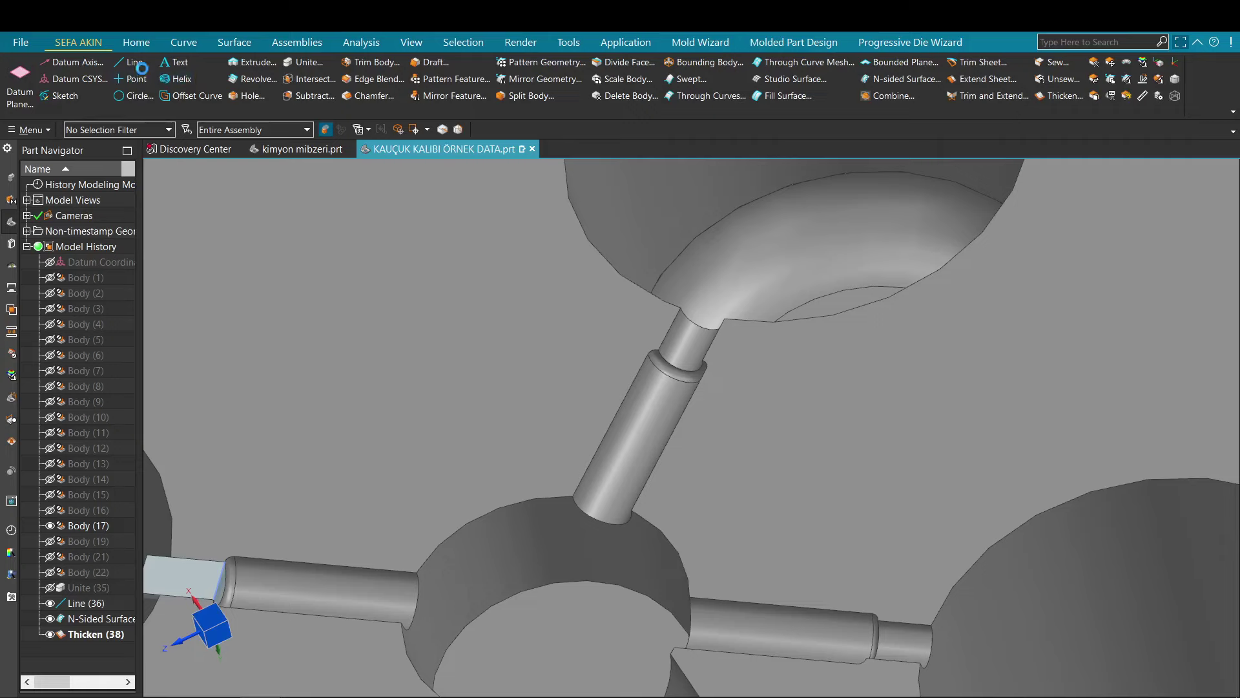
scroll(653, 371, "up", 4)
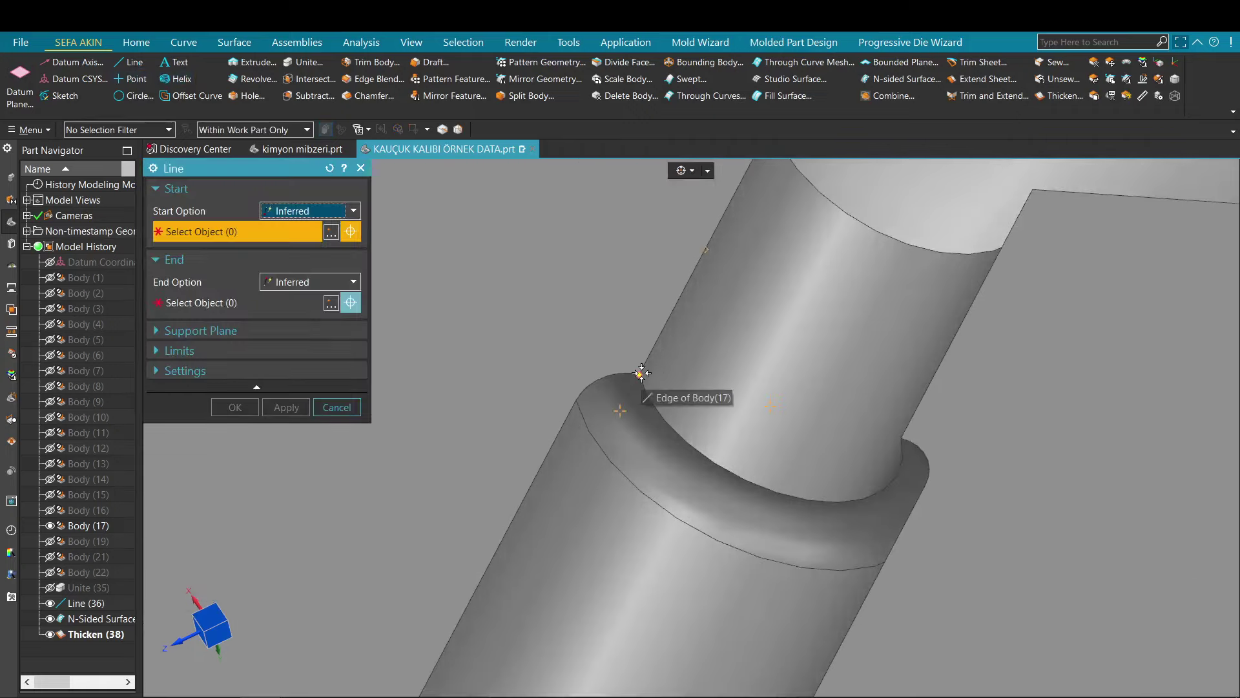
left_click(640, 373)
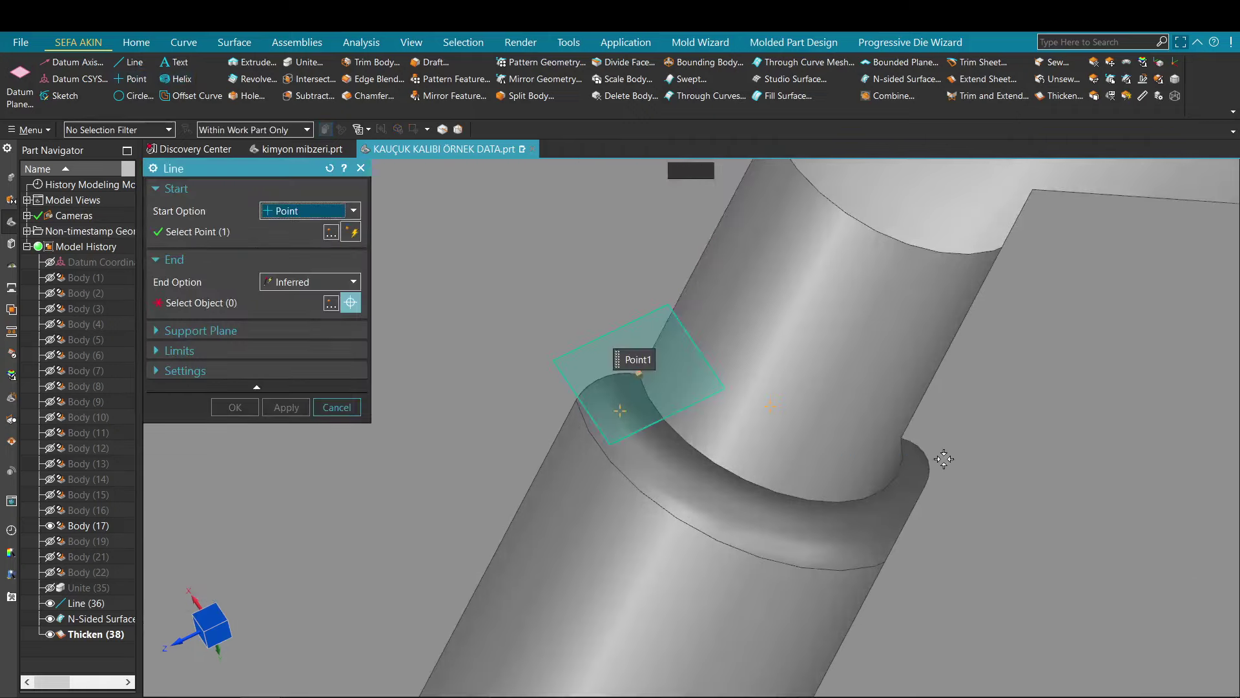
left_click(904, 435)
middle_click(904, 433)
scroll(904, 432, "down", 3)
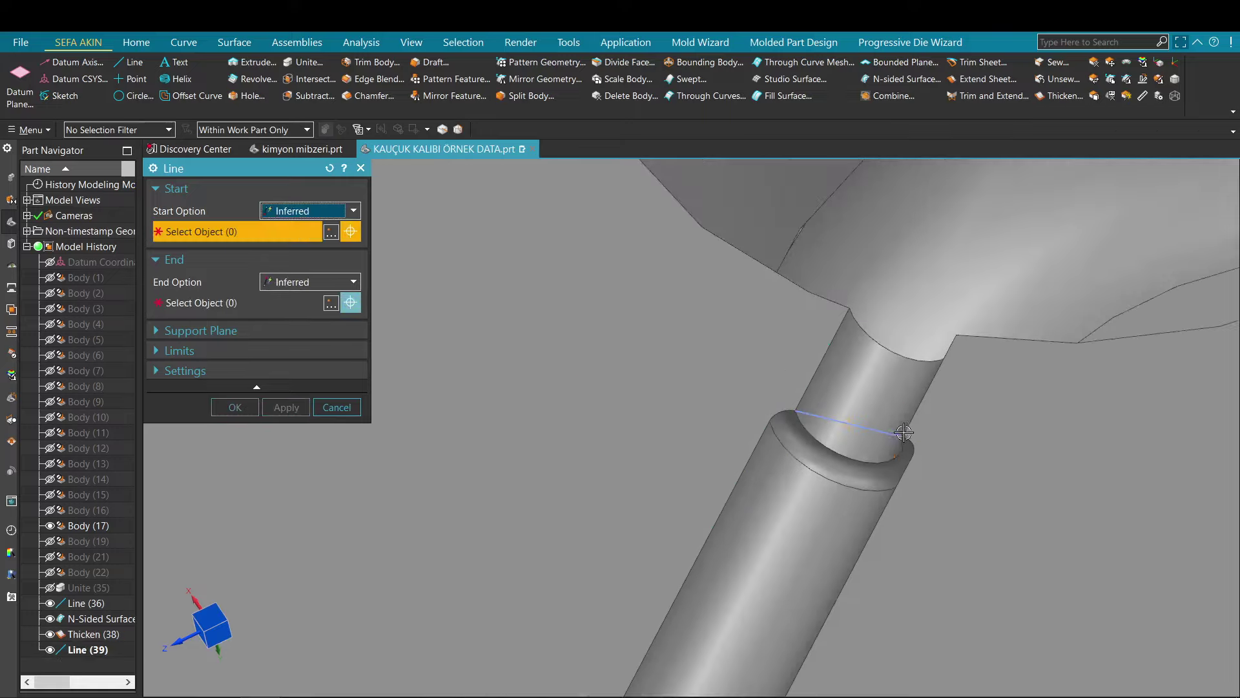
- Draw a line across the arc edge at the start of the narrow gate tip leading to the cluster's right cavity
scroll(904, 432, "down", 6)
middle_click_drag(975, 548, 833, 335, "shift")
scroll(839, 336, "up", 6)
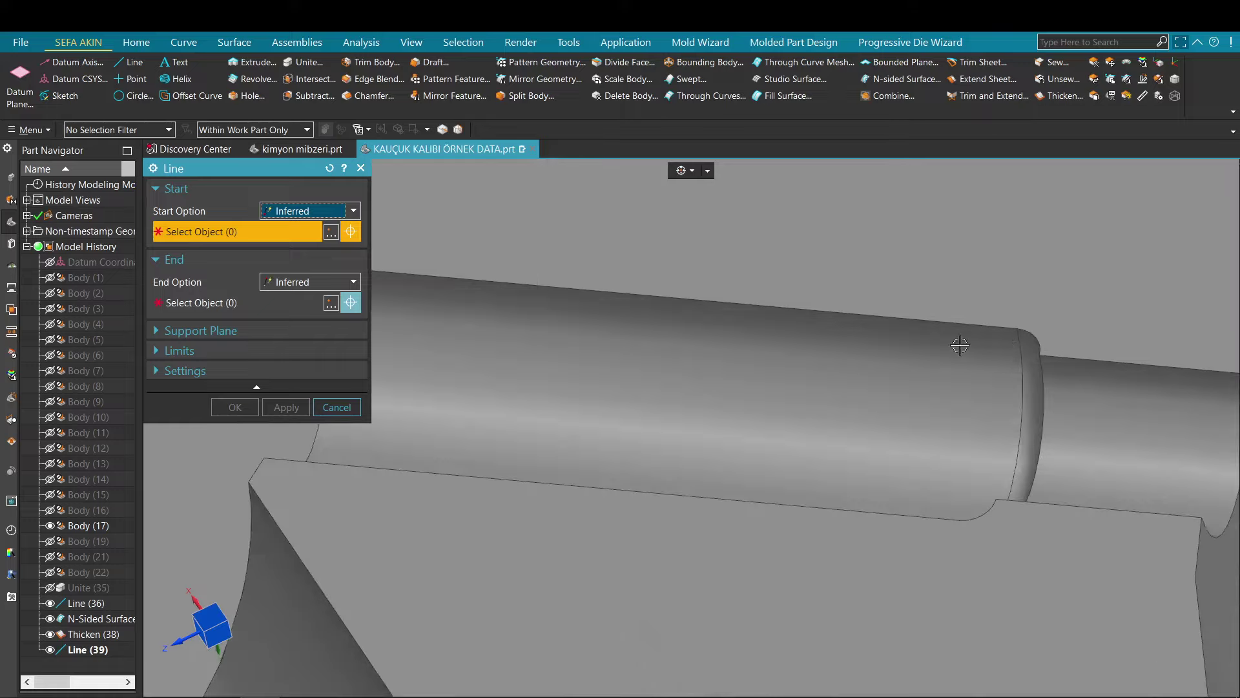
left_click(1044, 353)
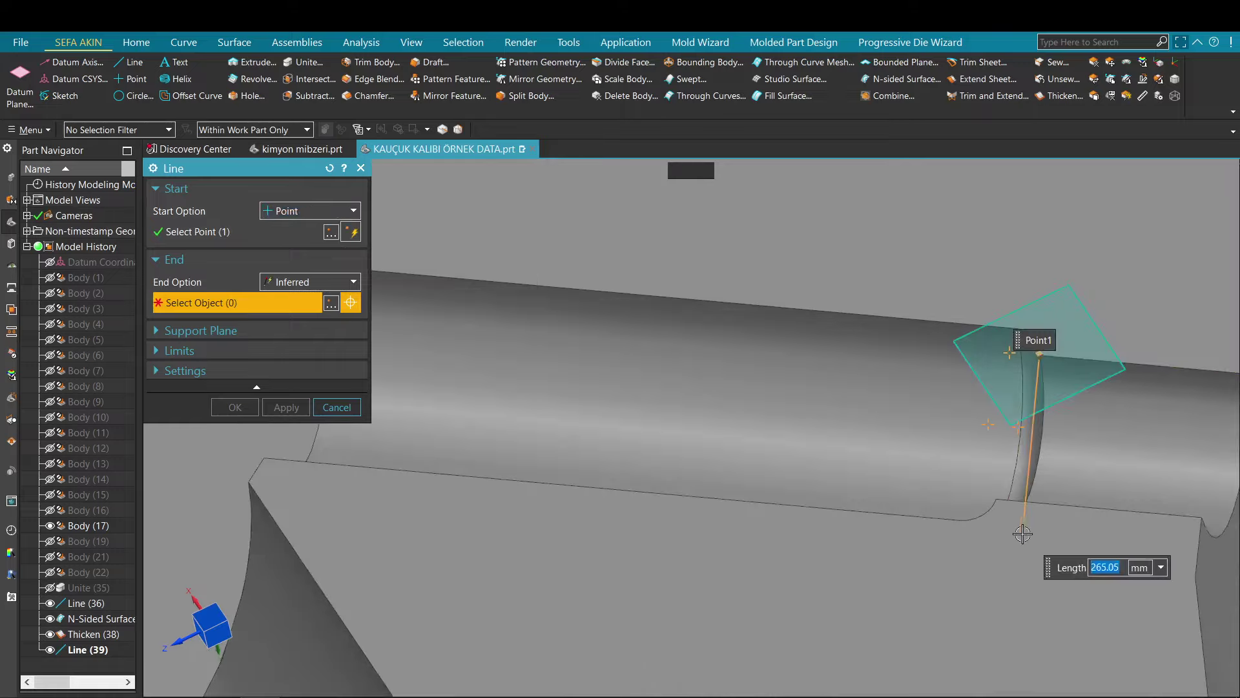
left_click(1002, 499)
middle_click(989, 482)
scroll(715, 299, "down", 5)
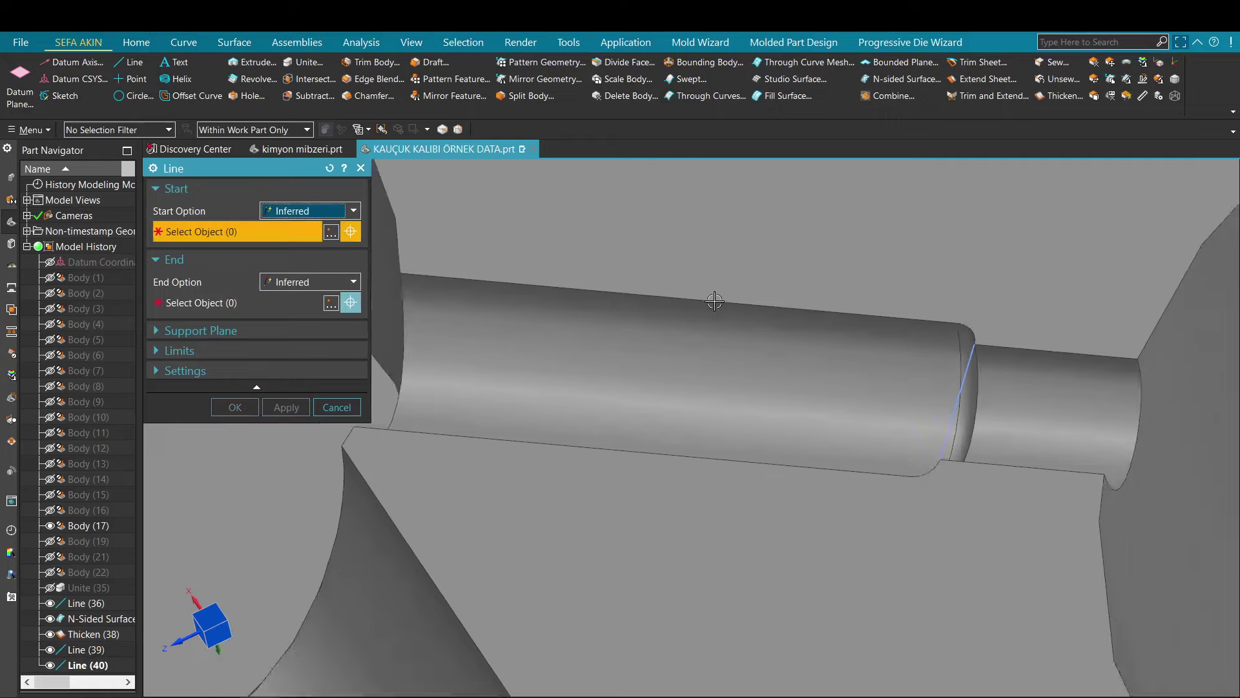
- Draw a line across the arc edge at the start of the narrow gate tip leading to the cluster's lower cavity
scroll(668, 371, "up", 6)
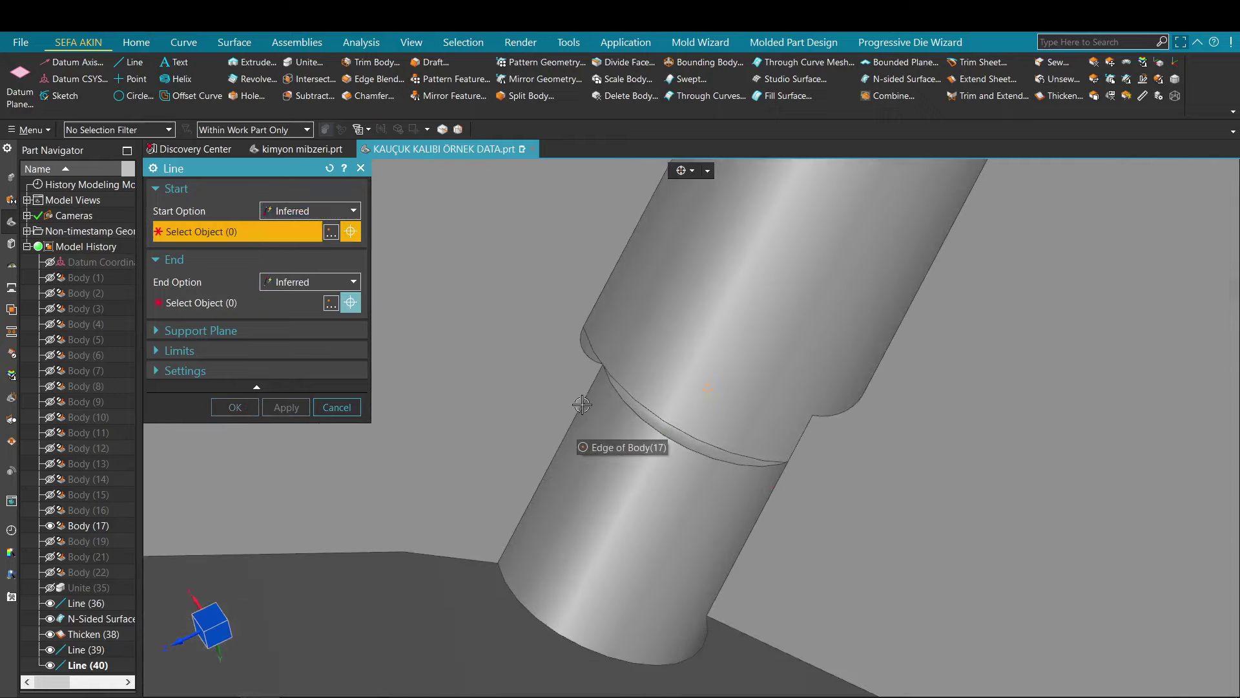
left_click(601, 364)
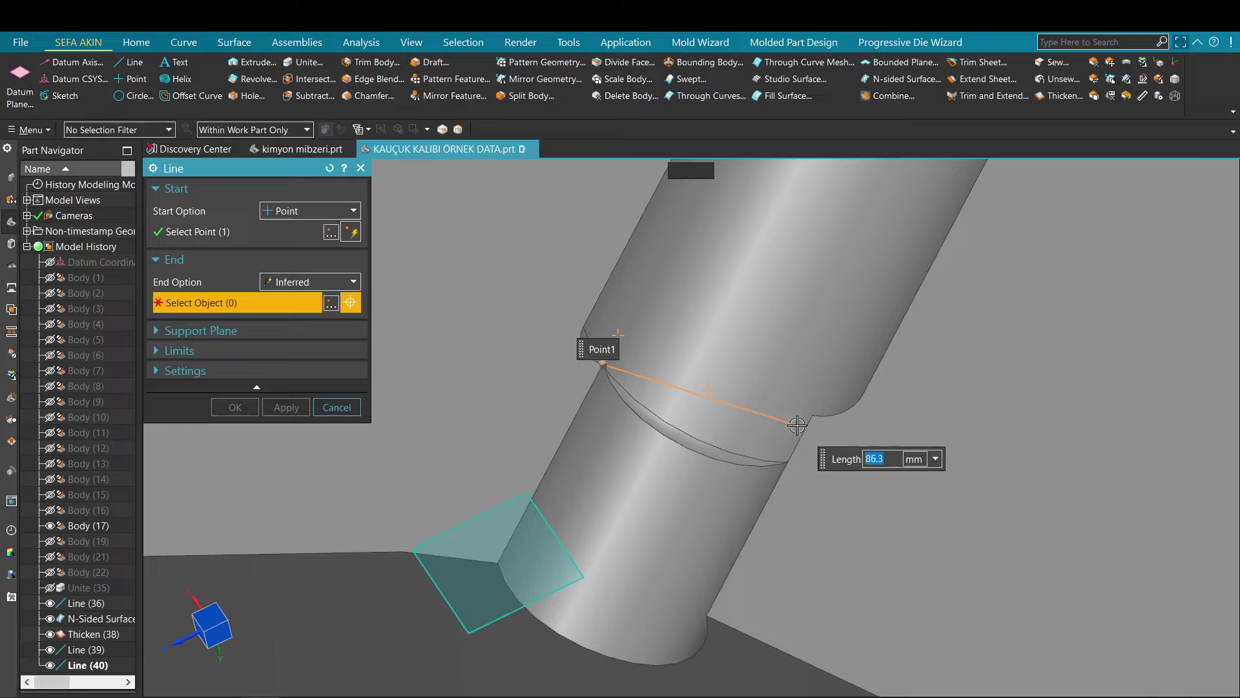
left_click(807, 423)
middle_click(762, 282)
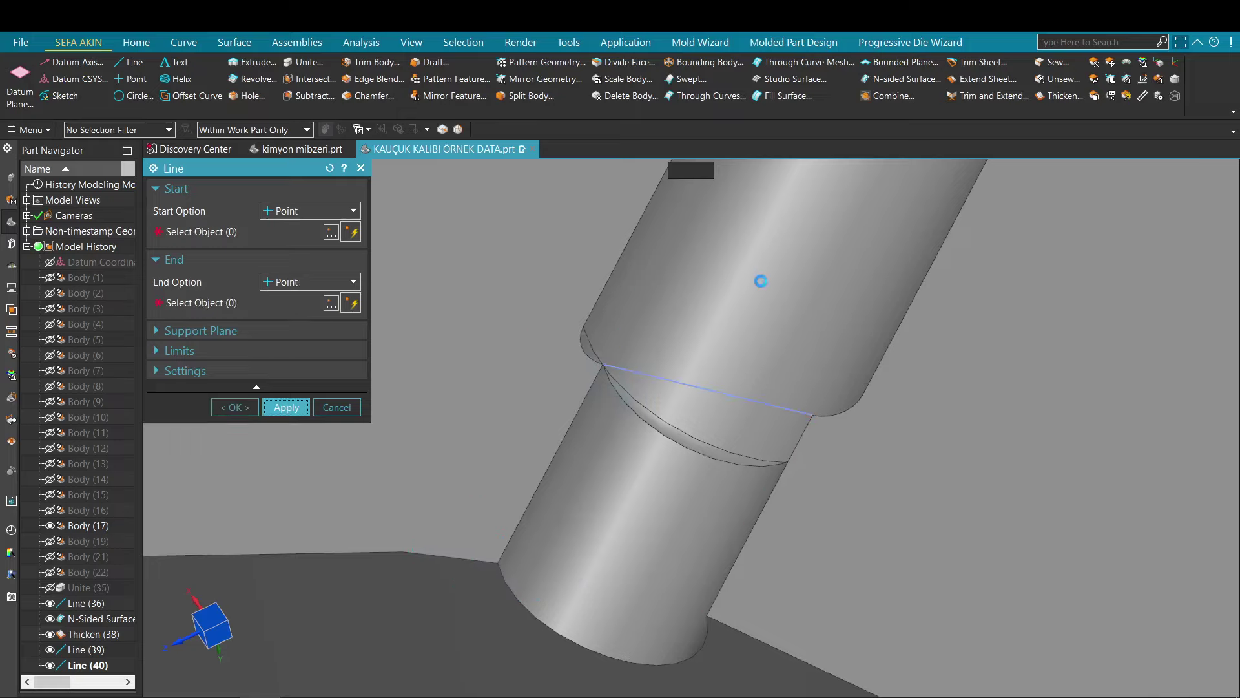
- Close the start of the lower cavity's narrow gate tip with a trimmed N-Sided Surface from its line and arc edge
left_click(985, 96)
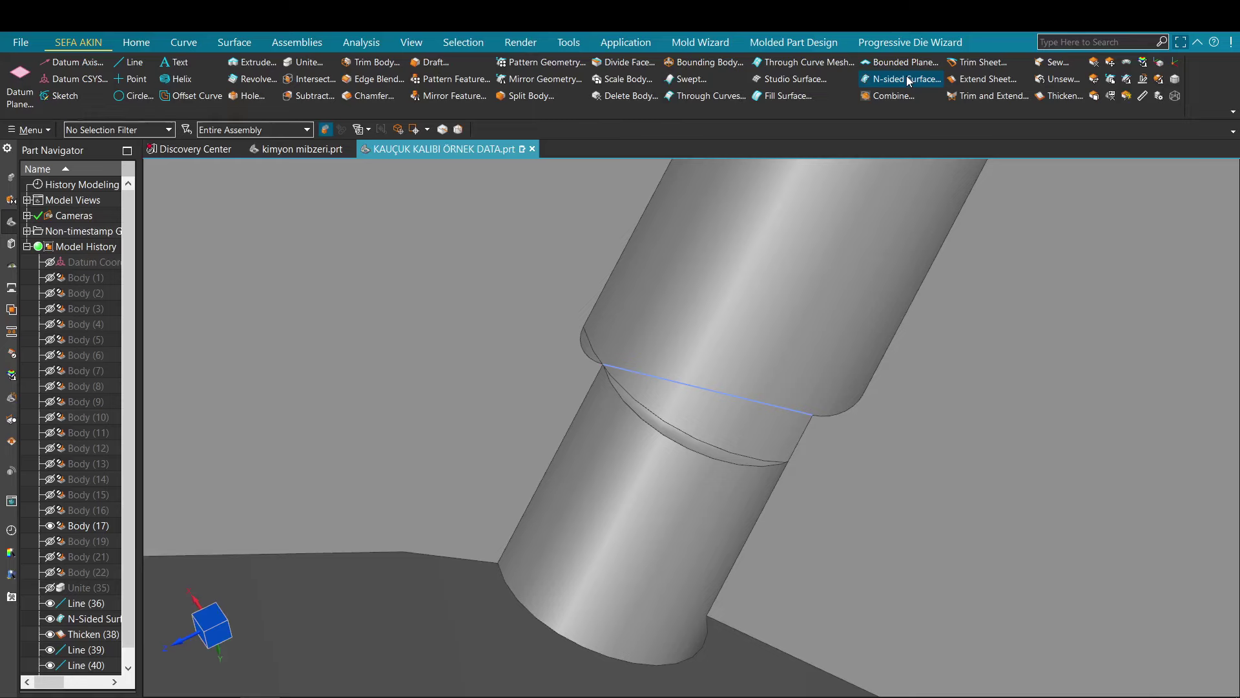
left_click(619, 374)
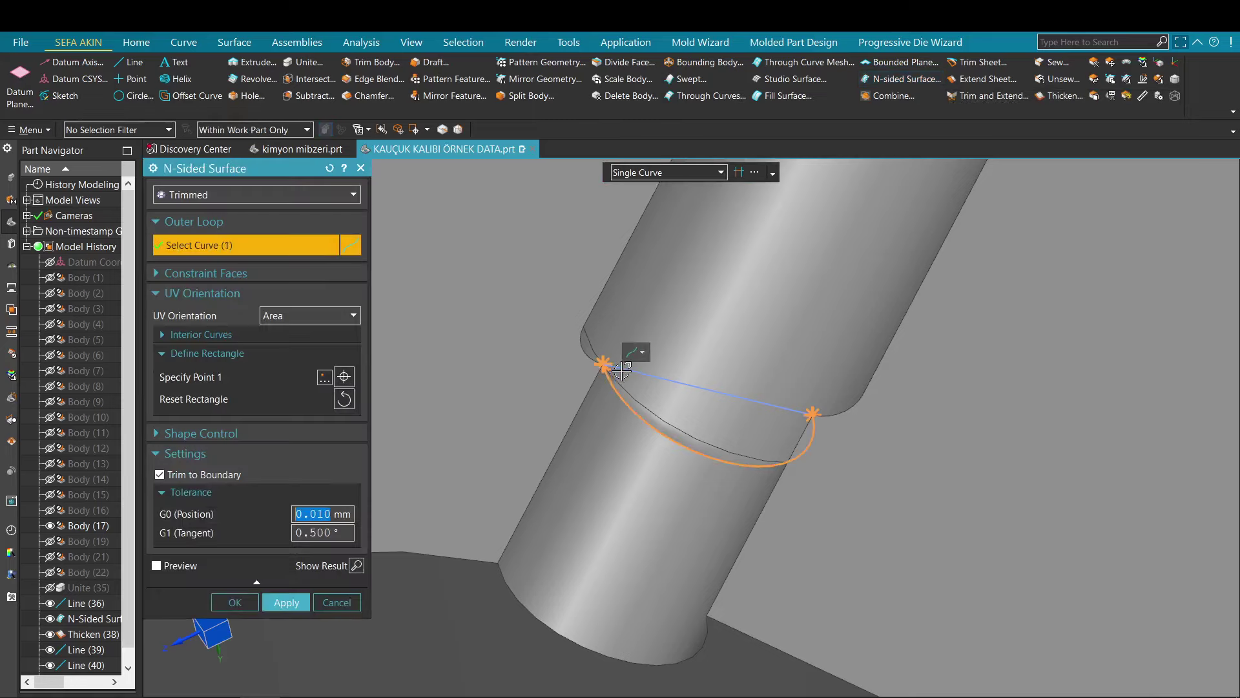
scroll(910, 359, "down", 12)
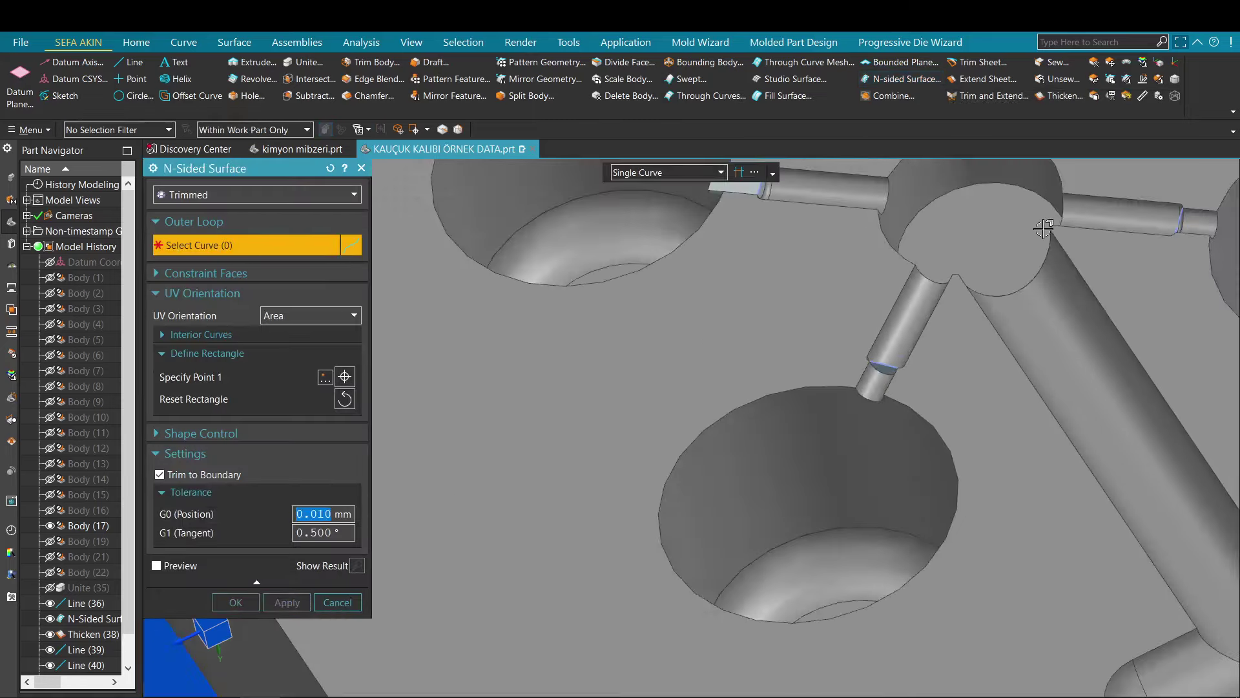
- Close the start of the right cavity's narrow gate tip with a trimmed N-Sided Surface from its line and arc edge
scroll(1060, 272, "up", 6)
scroll(1063, 271, "up", 4)
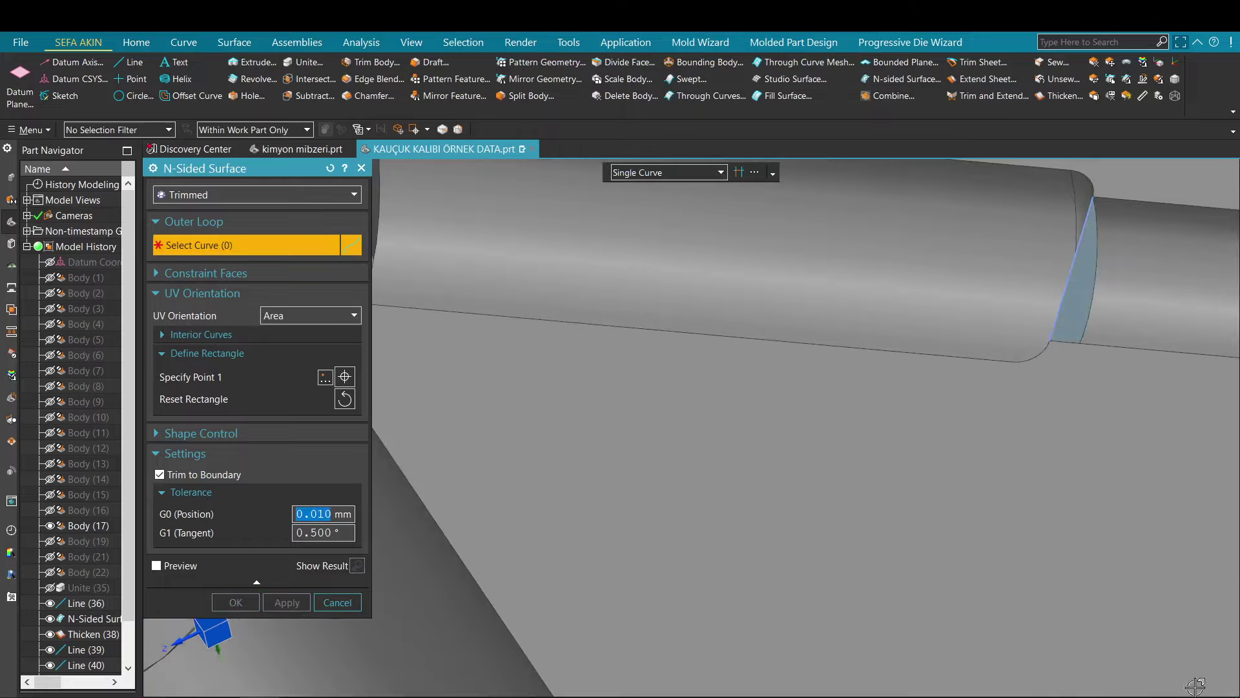
left_click(1122, 631)
scroll(1122, 631, "down", 2)
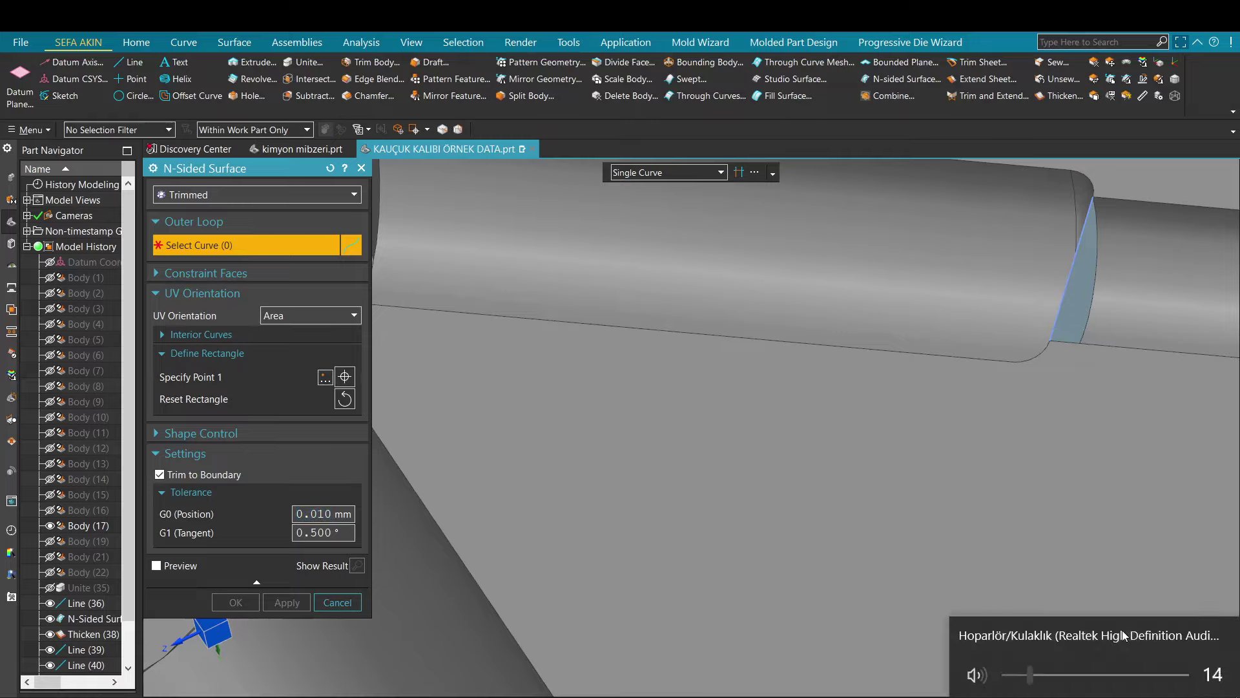
scroll(678, 515, "down", 8)
- Close the start of the upper cavity's narrow gate tip with a trimmed N-Sided Surface from its line and arc edge
scroll(658, 284, "up", 5)
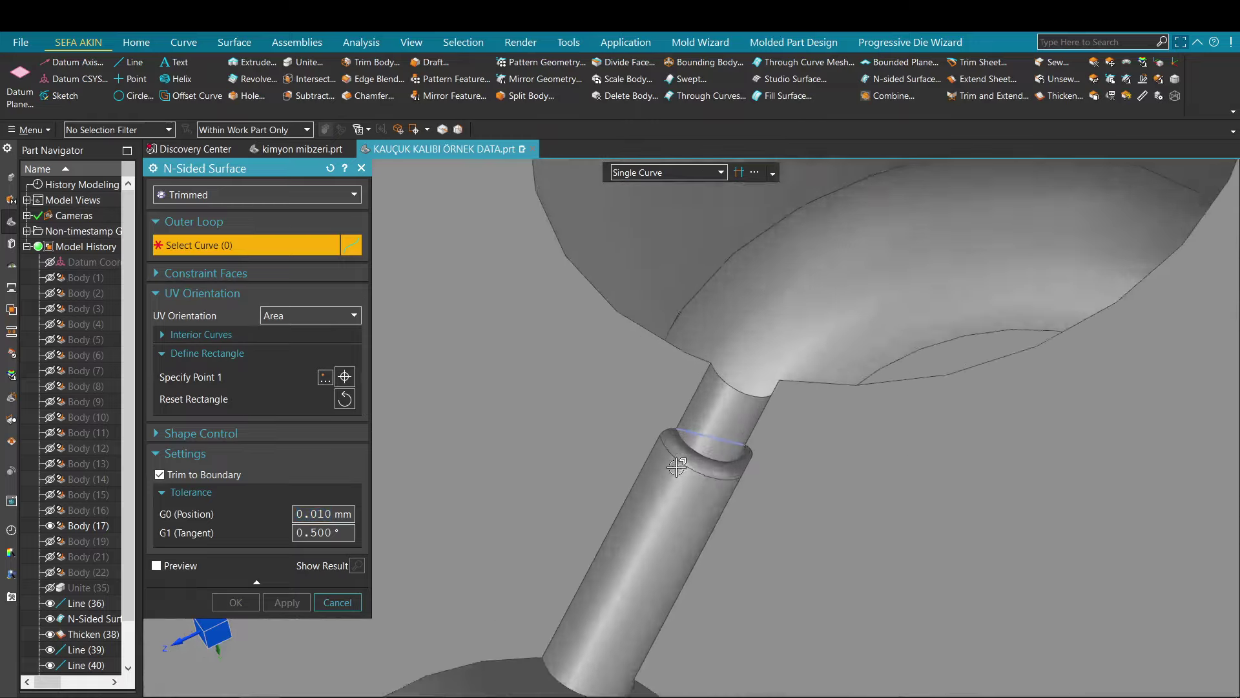
scroll(695, 441, "up", 3)
left_click(717, 421)
middle_click(690, 392)
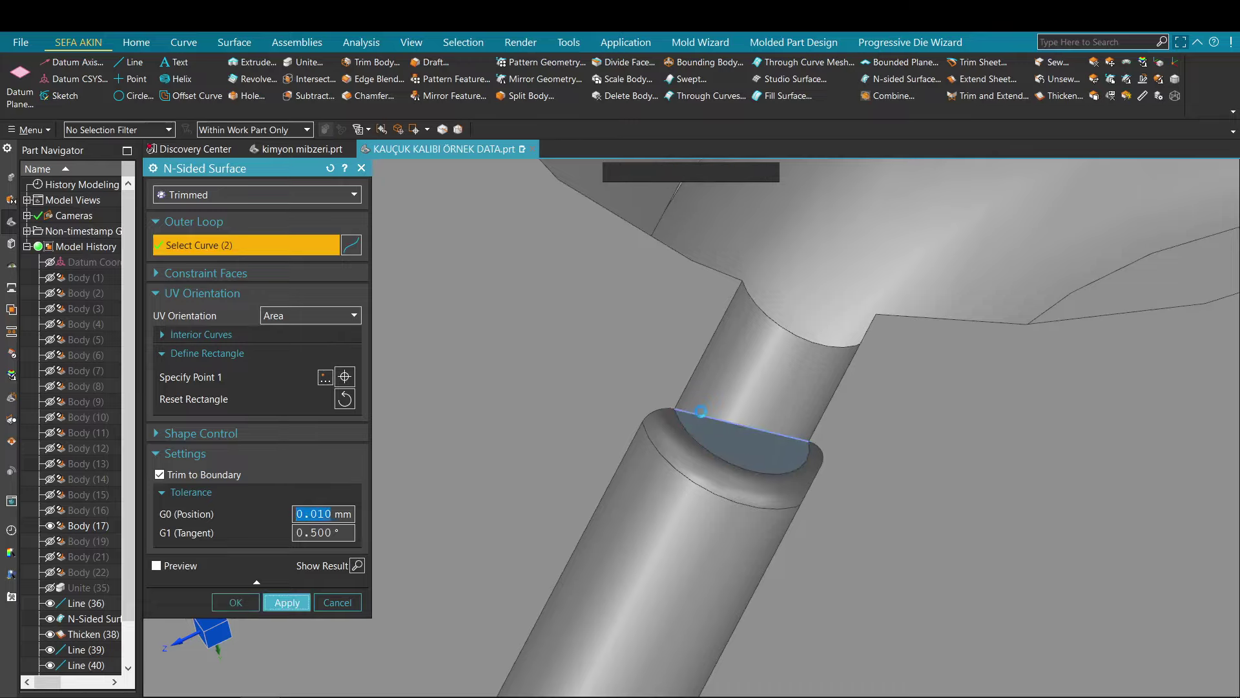
scroll(701, 411, "down", 2)
scroll(941, 232, "down", 3)
scroll(941, 233, "up", 3)
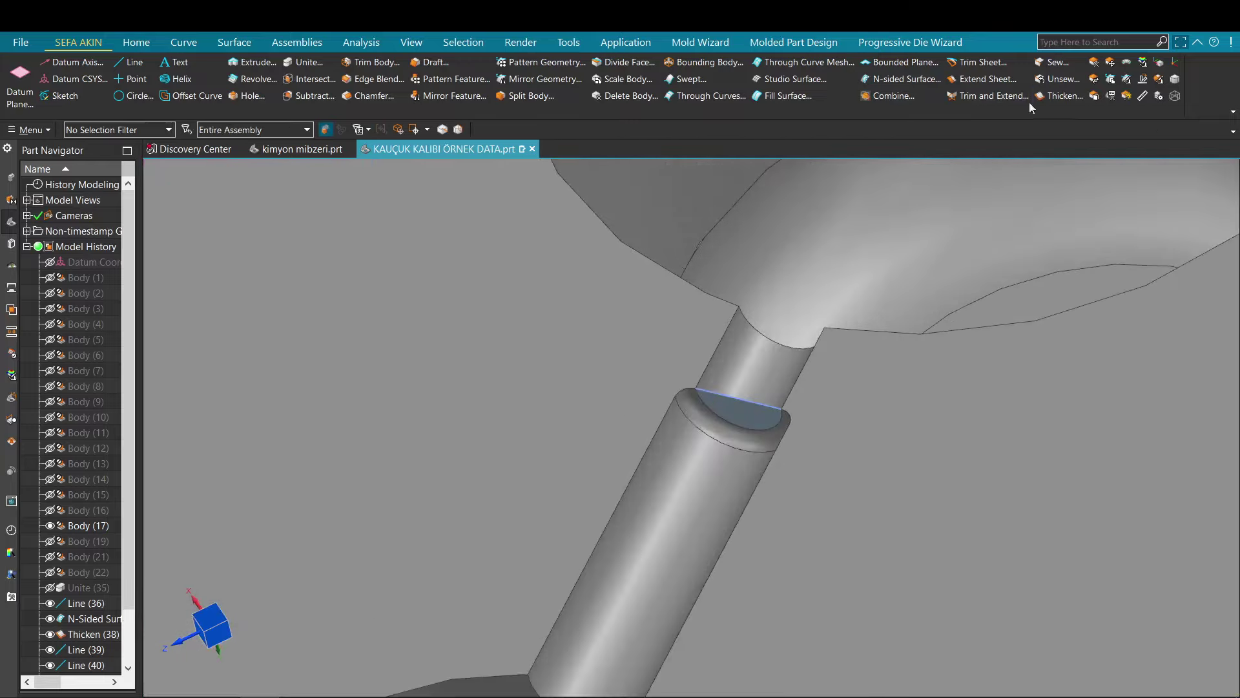
- Thicken the upper gate's end surface by 5 mm, reversing the direction so it fills the narrow tip towards the cavity
left_click(1054, 96)
left_click(756, 412)
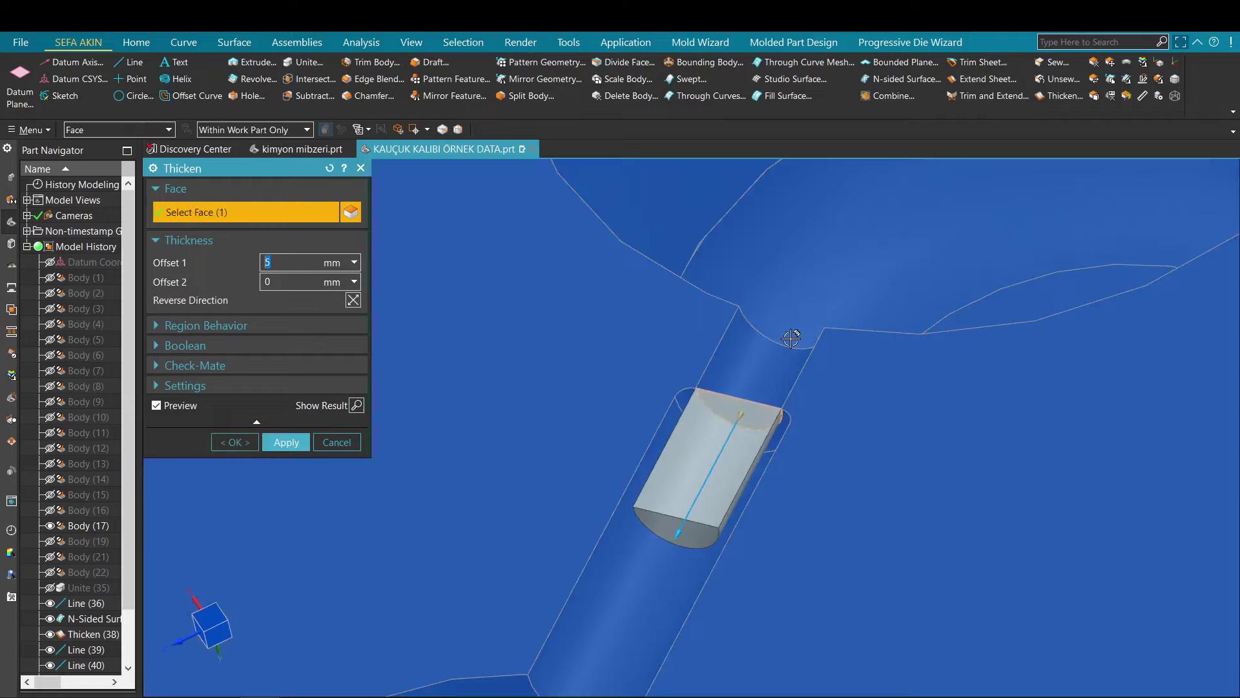
left_click(358, 306)
middle_click(594, 307)
scroll(728, 362, "down", 5)
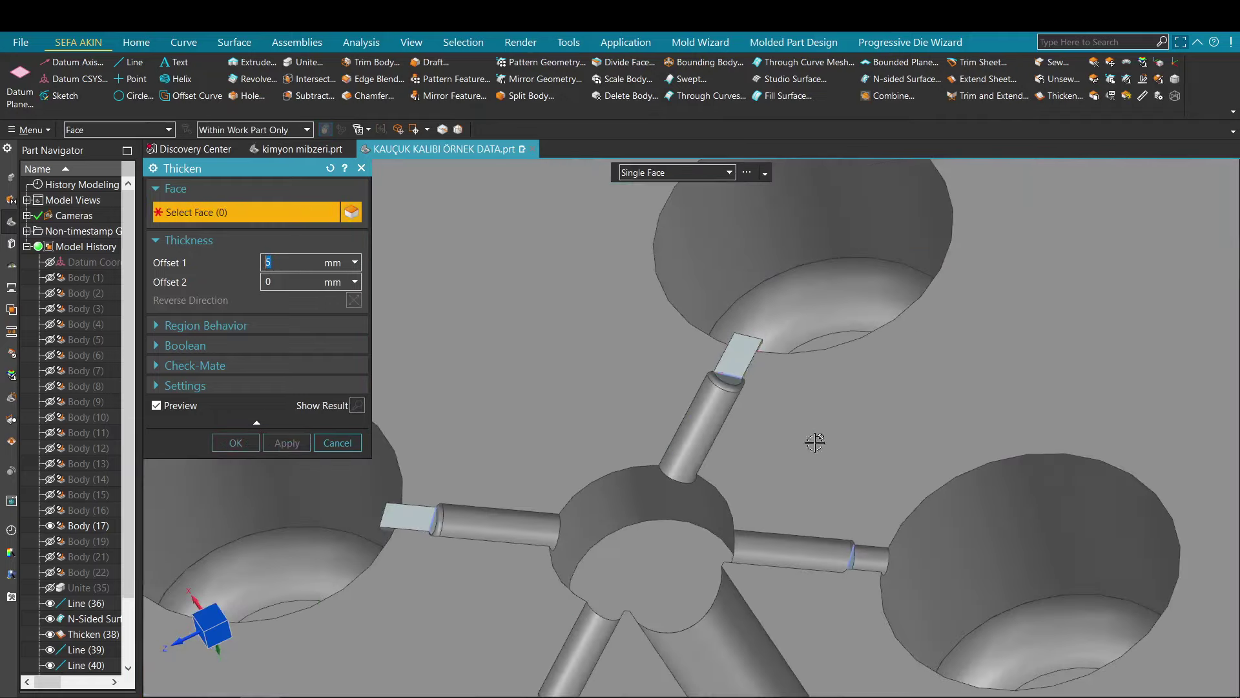
- Thicken the right gate's end surface by 5 mm, reversing the direction so it fills the narrow tip towards the cavity
scroll(815, 442, "up", 8)
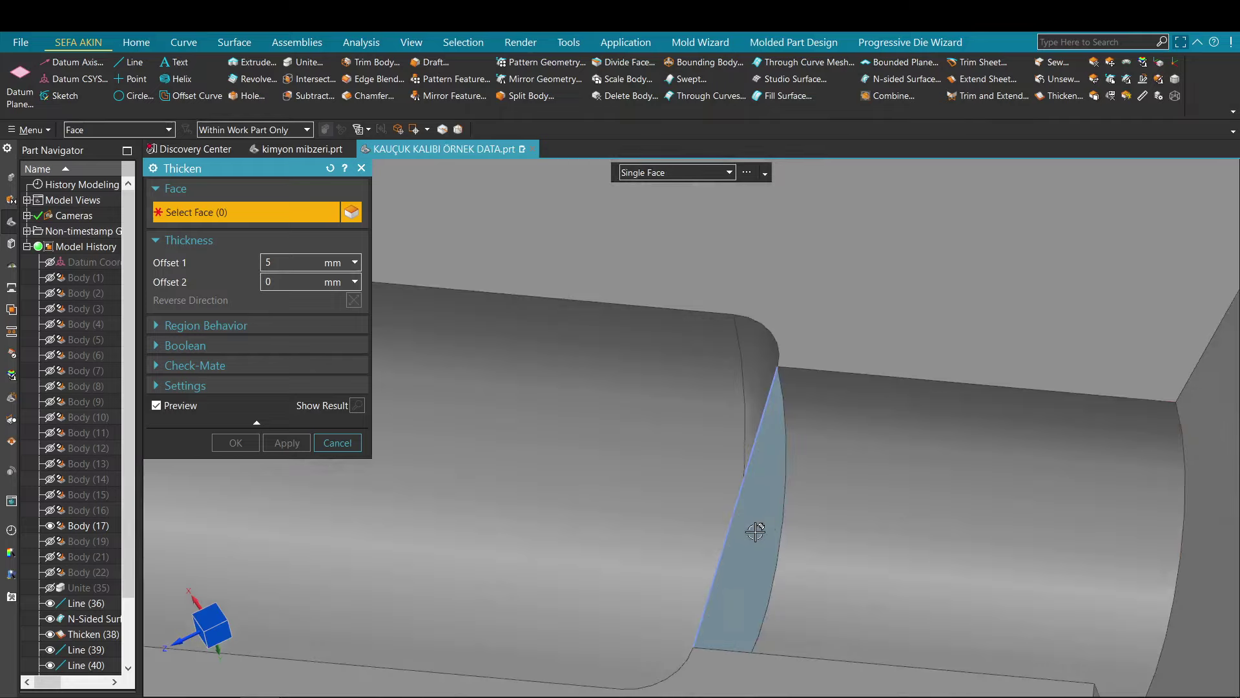
left_click(797, 446)
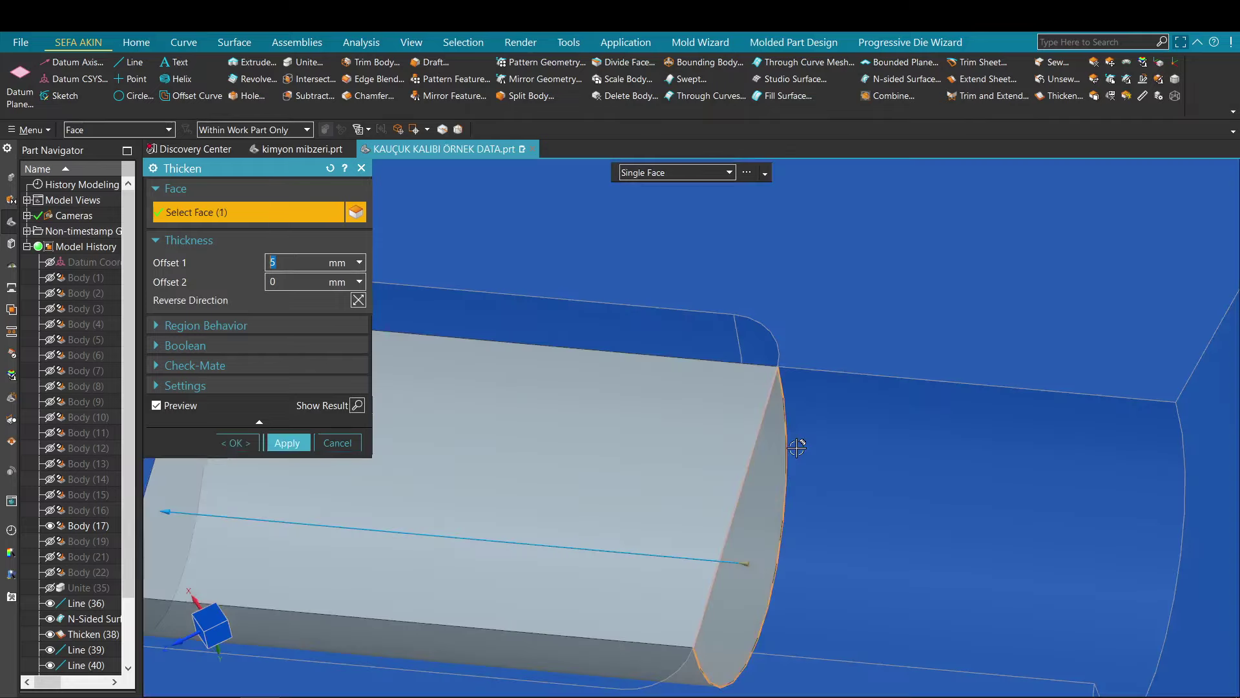
scroll(797, 446, "down", 4)
left_click(358, 302)
middle_click(609, 321)
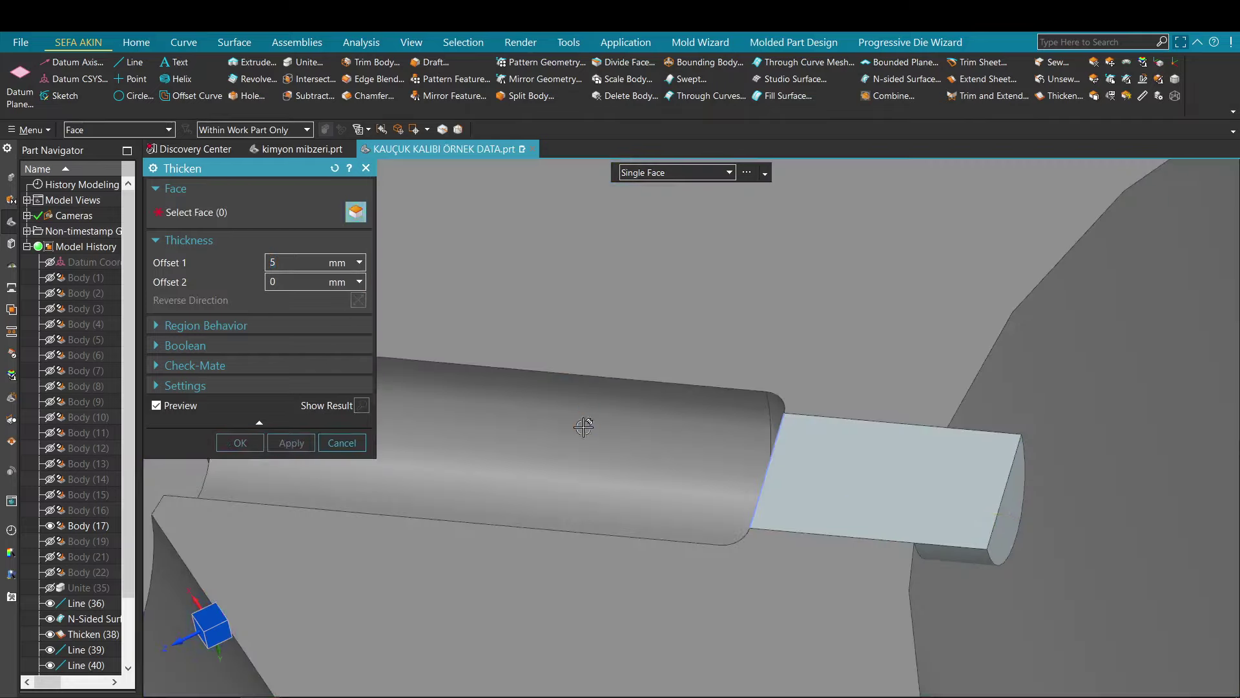
- Thicken the lower gate's end surface by 5 mm towards the cavity and finish the Thicken command
scroll(583, 426, "down", 5)
scroll(673, 387, "up", 8)
left_click(665, 265)
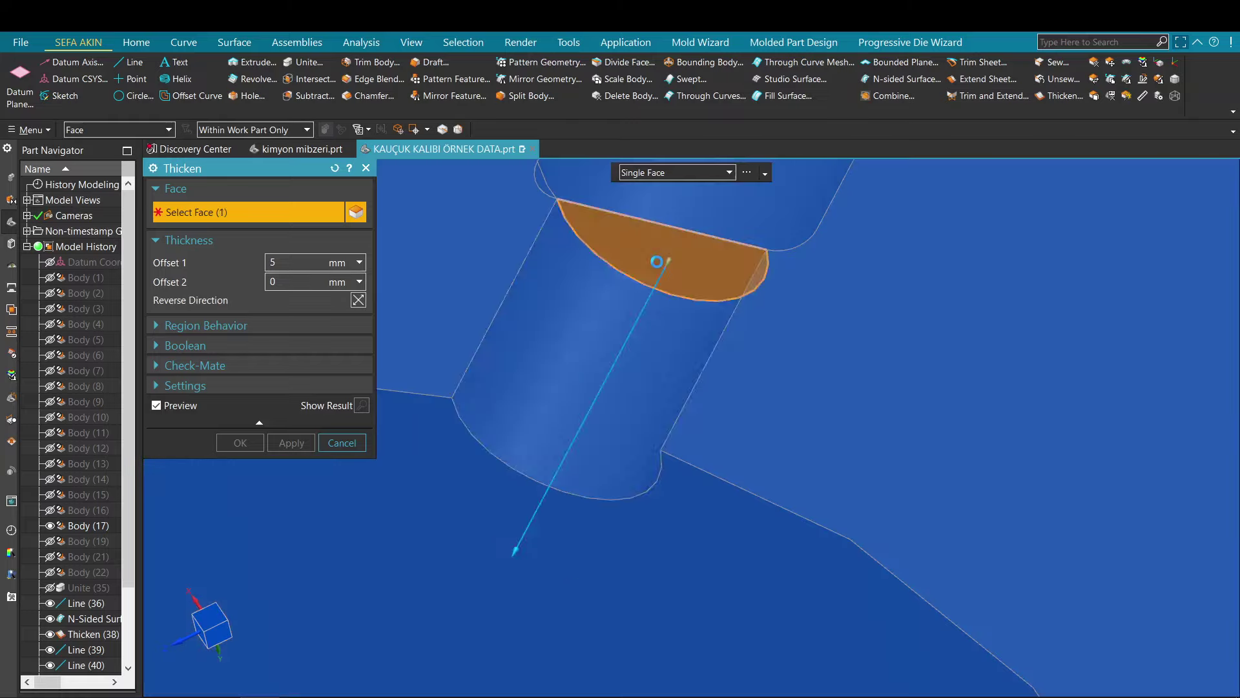
middle_click(665, 263)
key("Escape")
scroll(711, 272, "down", 8)
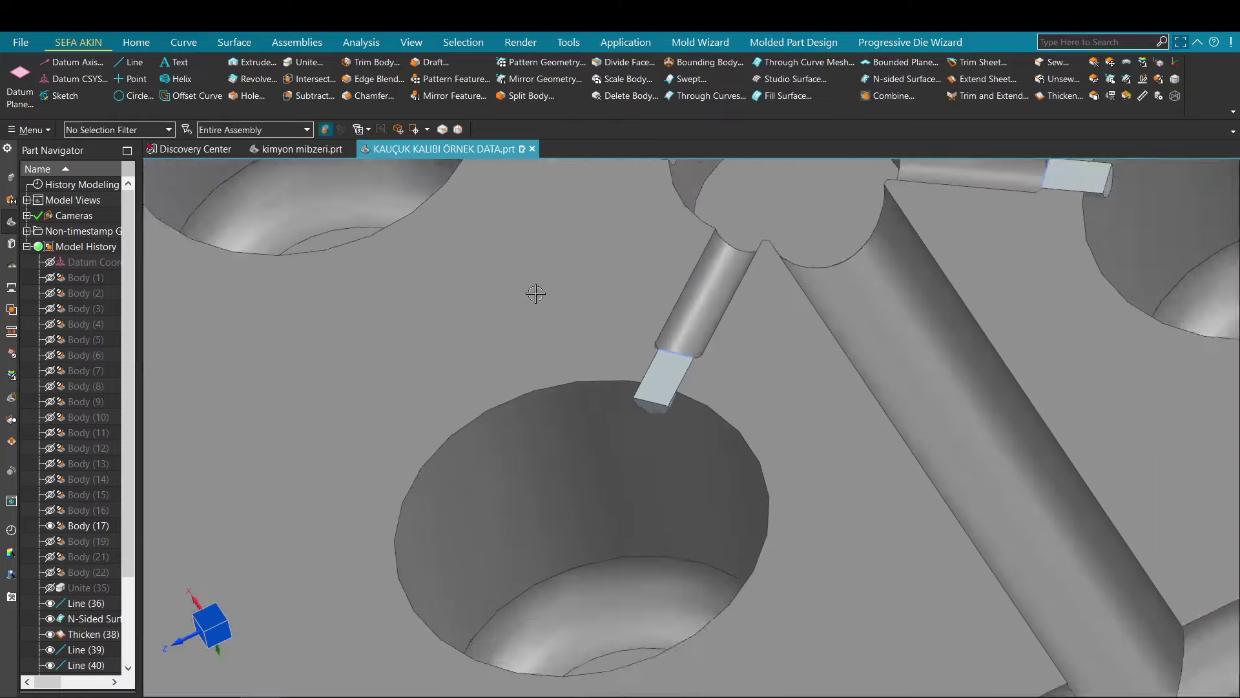
- Mirror the four gate solids to the neighbouring cavity cluster about the mid-plane between the plate's two opposite long-side faces
scroll(535, 294, "down", 6)
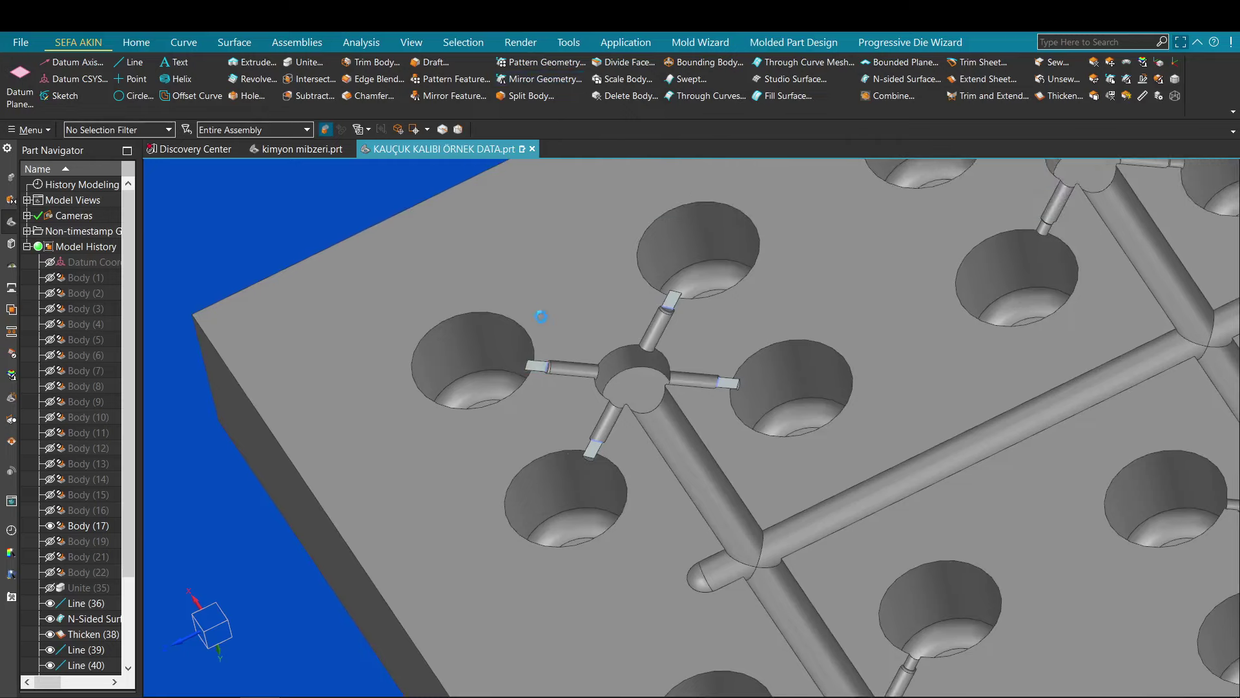
left_click(531, 368)
scroll(531, 367, "up", 5)
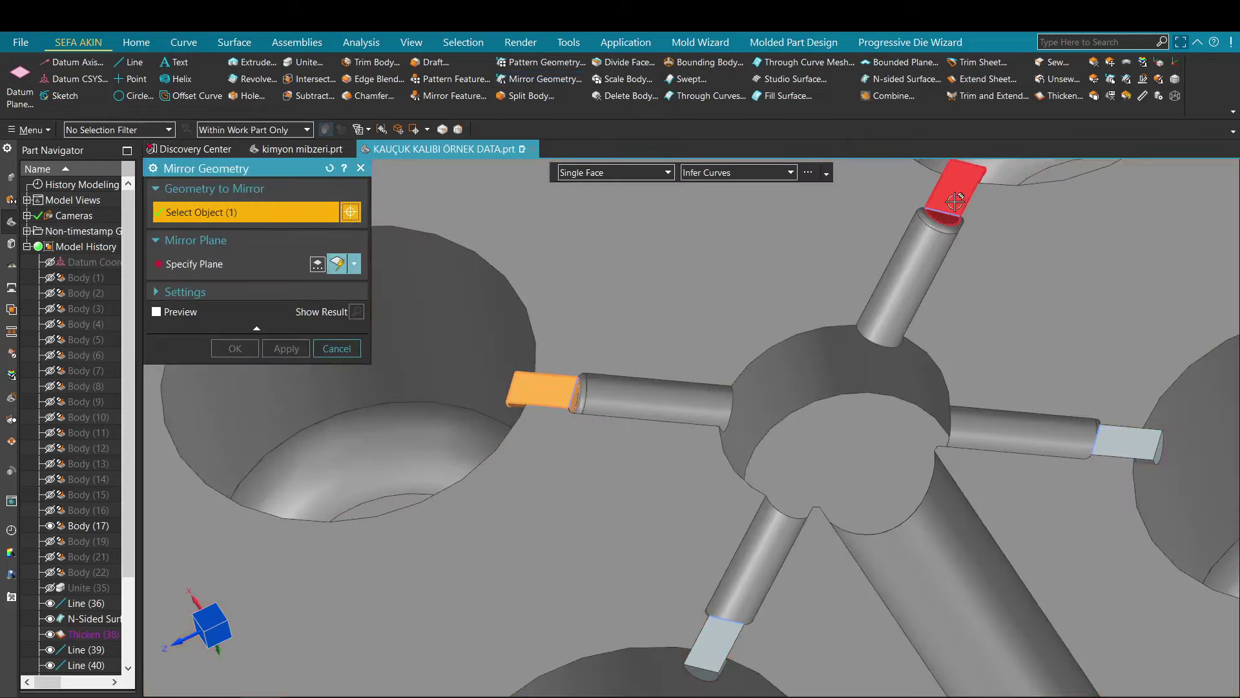
left_click(956, 202)
left_click(1127, 444)
left_click(711, 646)
scroll(781, 462, "down", 2)
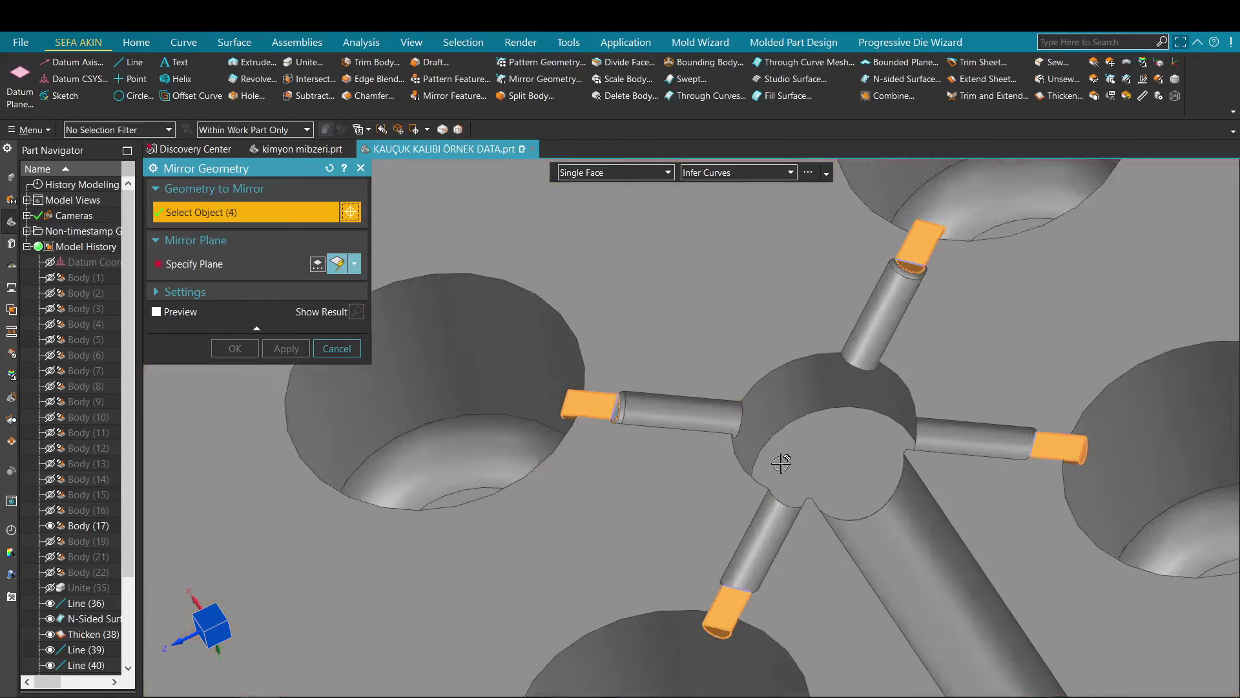
scroll(781, 462, "down", 5)
middle_click(762, 411)
left_click(542, 559)
scroll(711, 478, "down", 6)
middle_click_drag(833, 495, 762, 504)
scroll(931, 393, "up", 3)
left_click(951, 417)
middle_click(1073, 272)
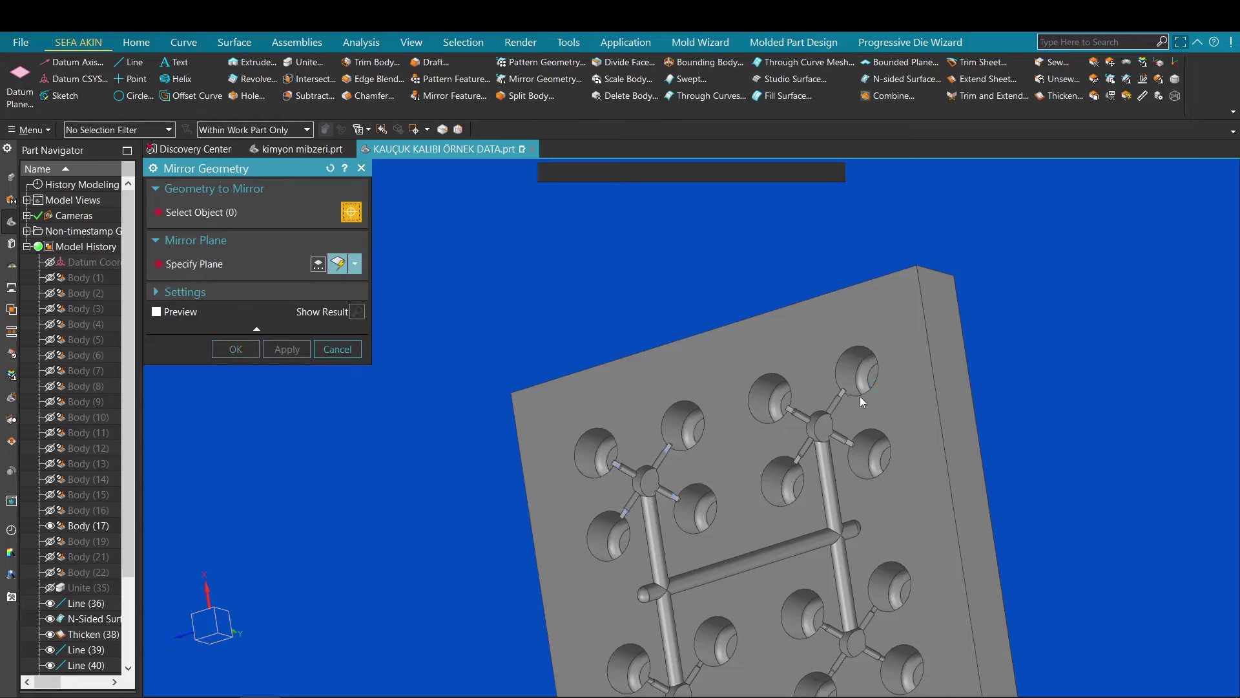
- Mirror the eight gate solids of both clusters to the other half of the plate about the mid-plane between its two end faces
scroll(862, 402, "up", 5)
left_click(510, 438)
scroll(510, 438, "down", 4)
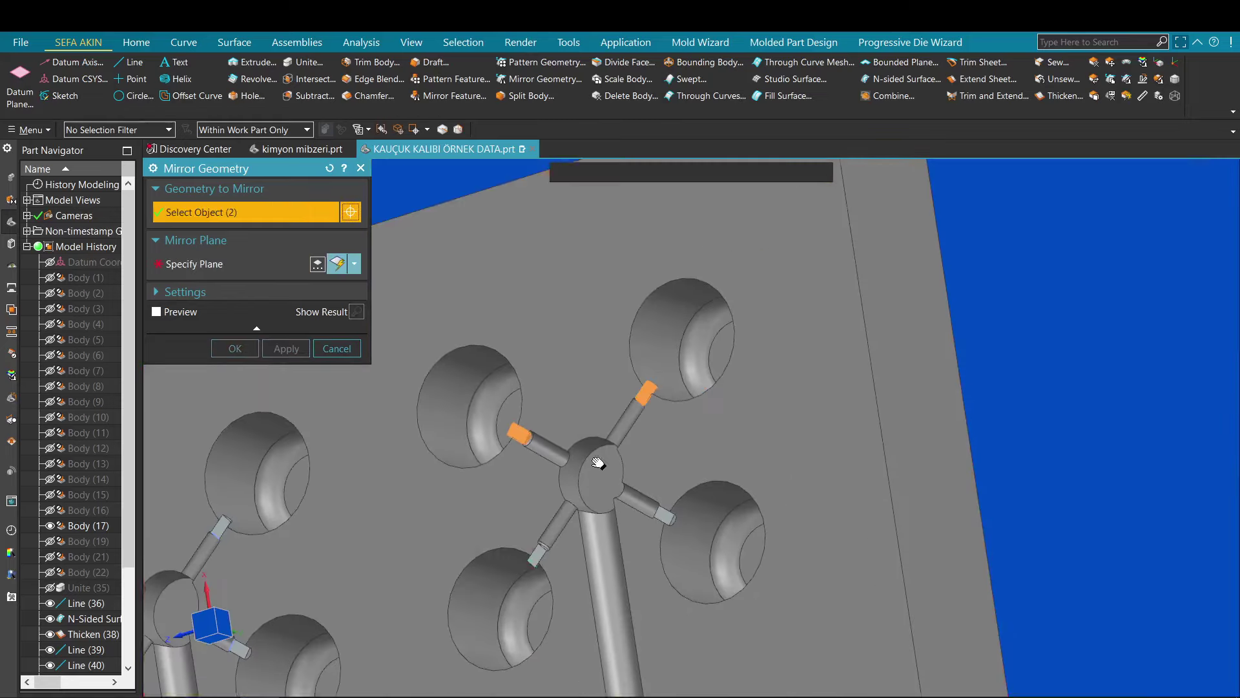
scroll(619, 489, "up", 4)
left_click(896, 406)
scroll(895, 405, "down", 4)
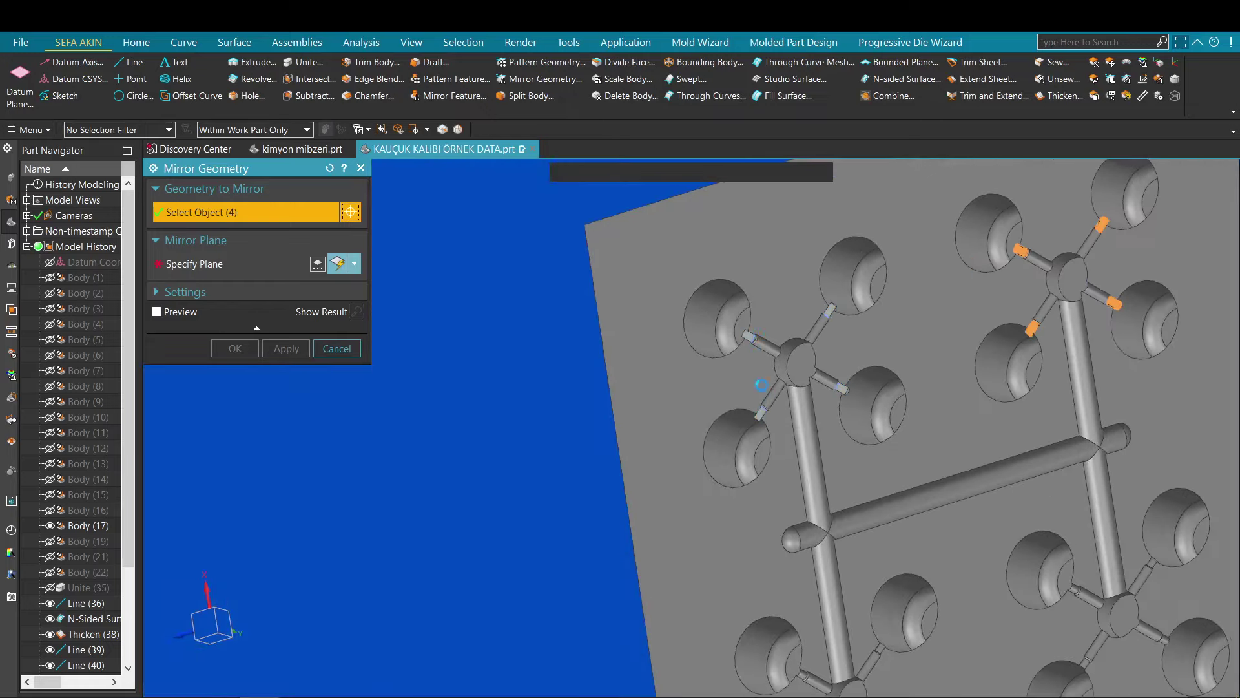
scroll(905, 252, "up", 4)
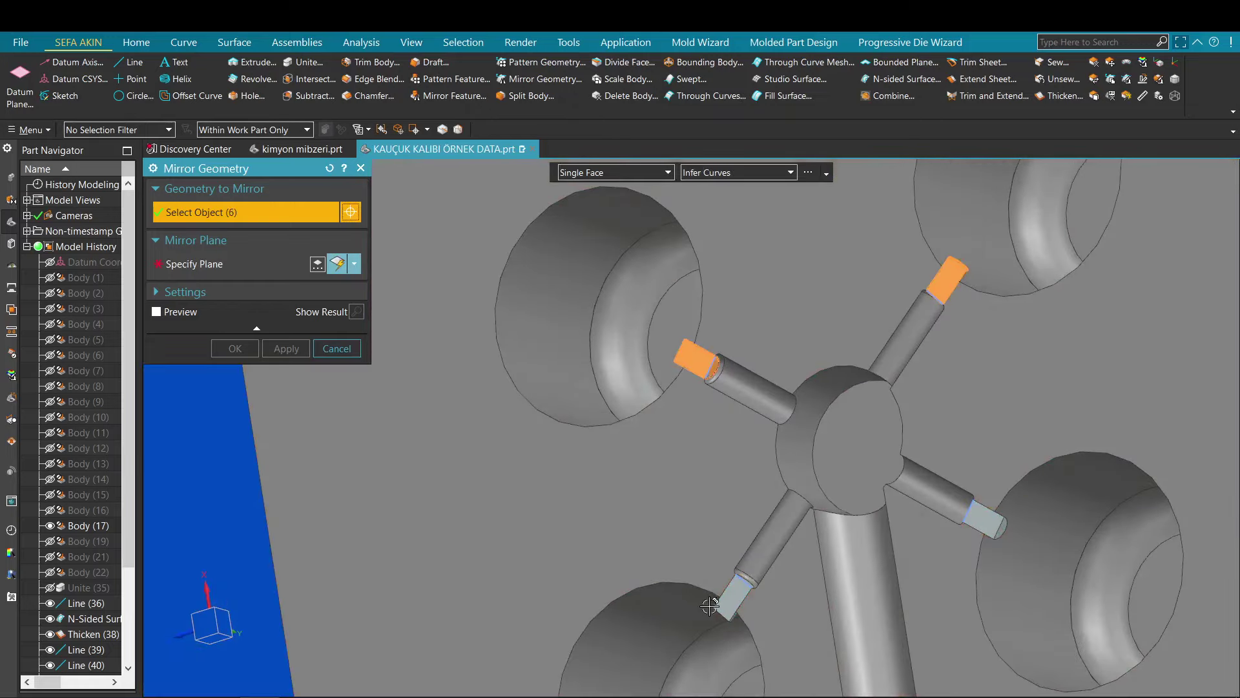
left_click(978, 528)
scroll(977, 528, "down", 5)
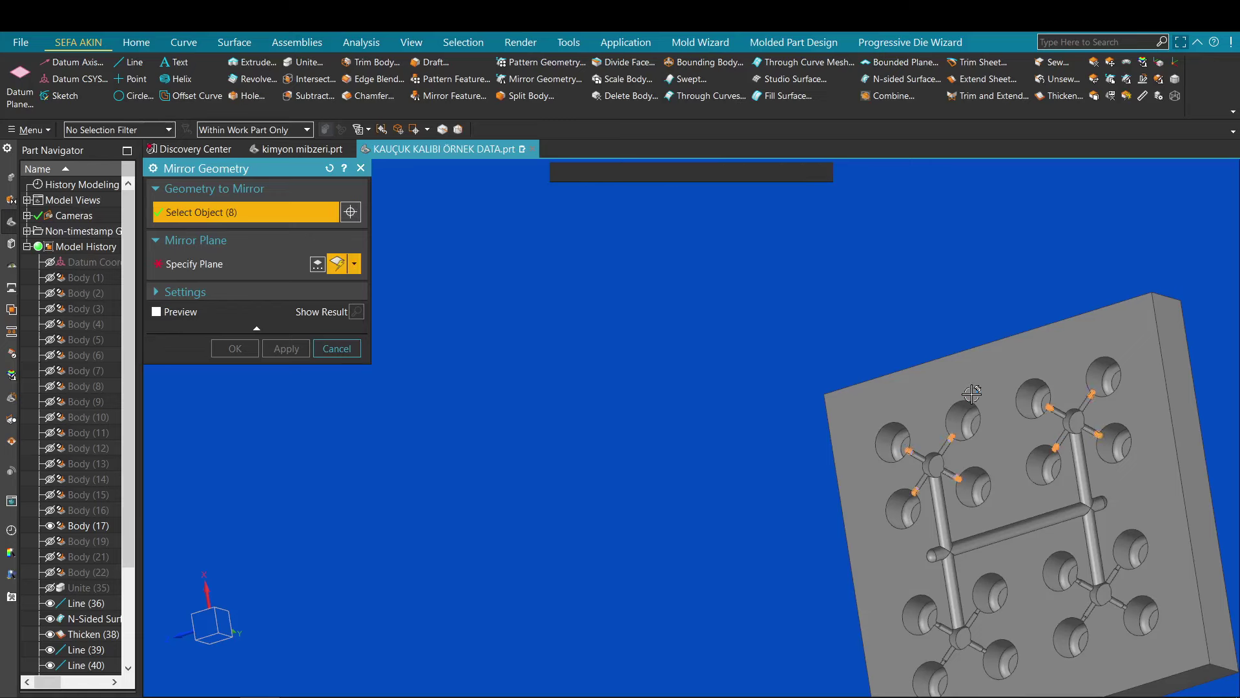
middle_click(977, 333)
scroll(977, 332, "up", 2)
left_click(977, 333)
scroll(930, 327, "down", 5)
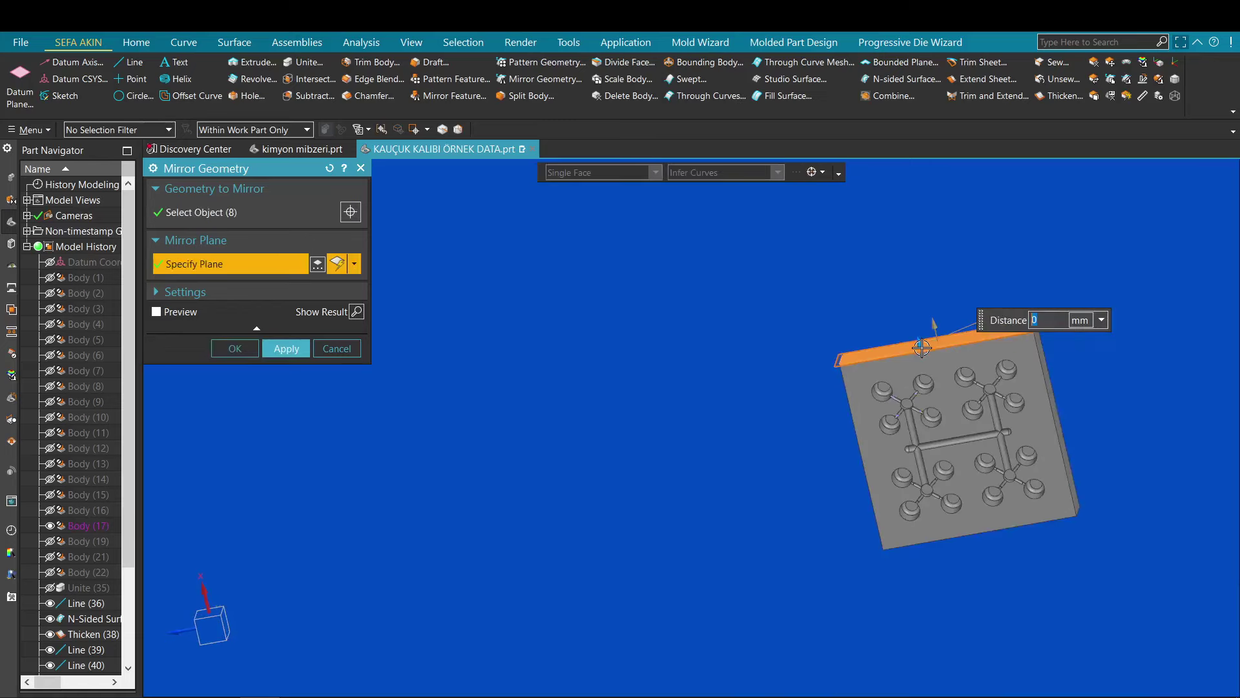
scroll(955, 452, "up", 3)
middle_click(898, 404)
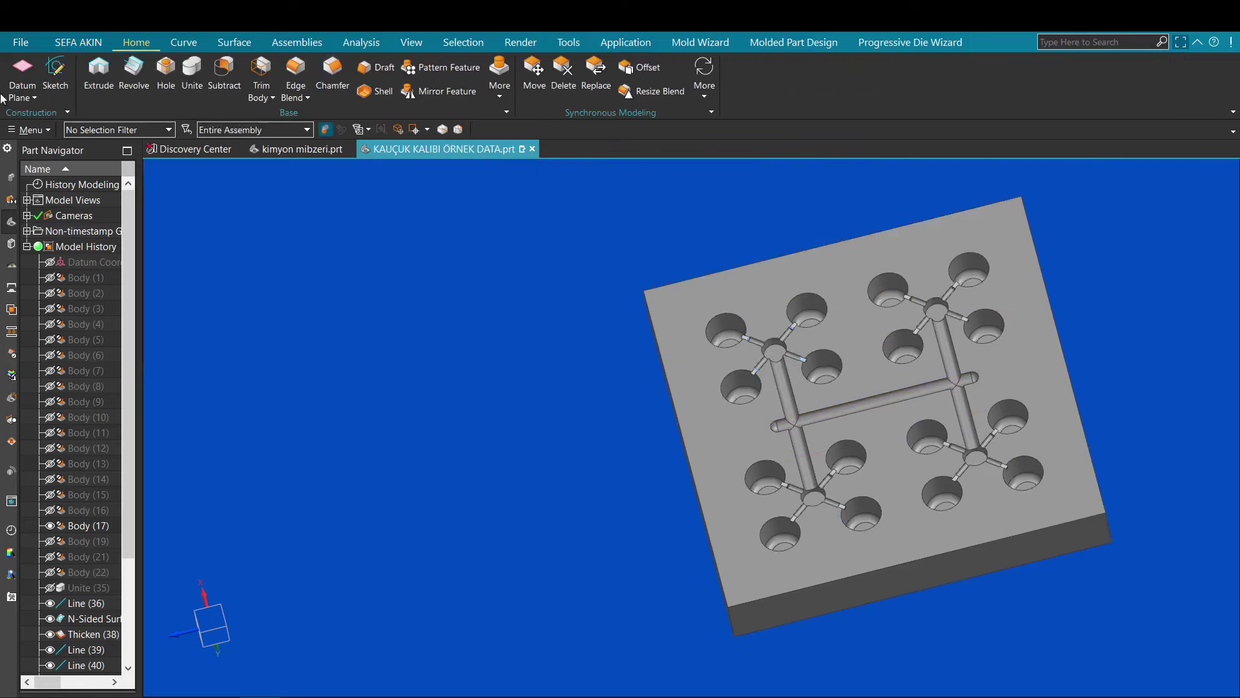
- Unite the mould plate with all 16 gate solids and finish the Unite command
left_click(78, 42)
left_click(303, 62)
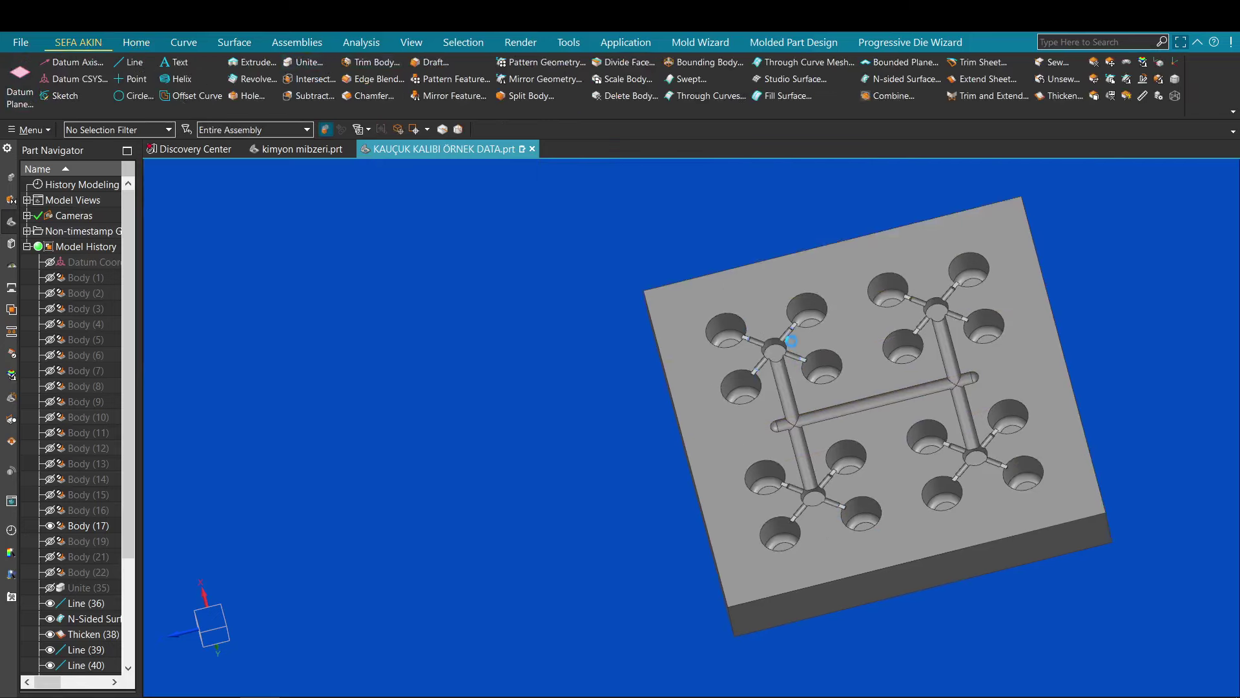
left_click(858, 359)
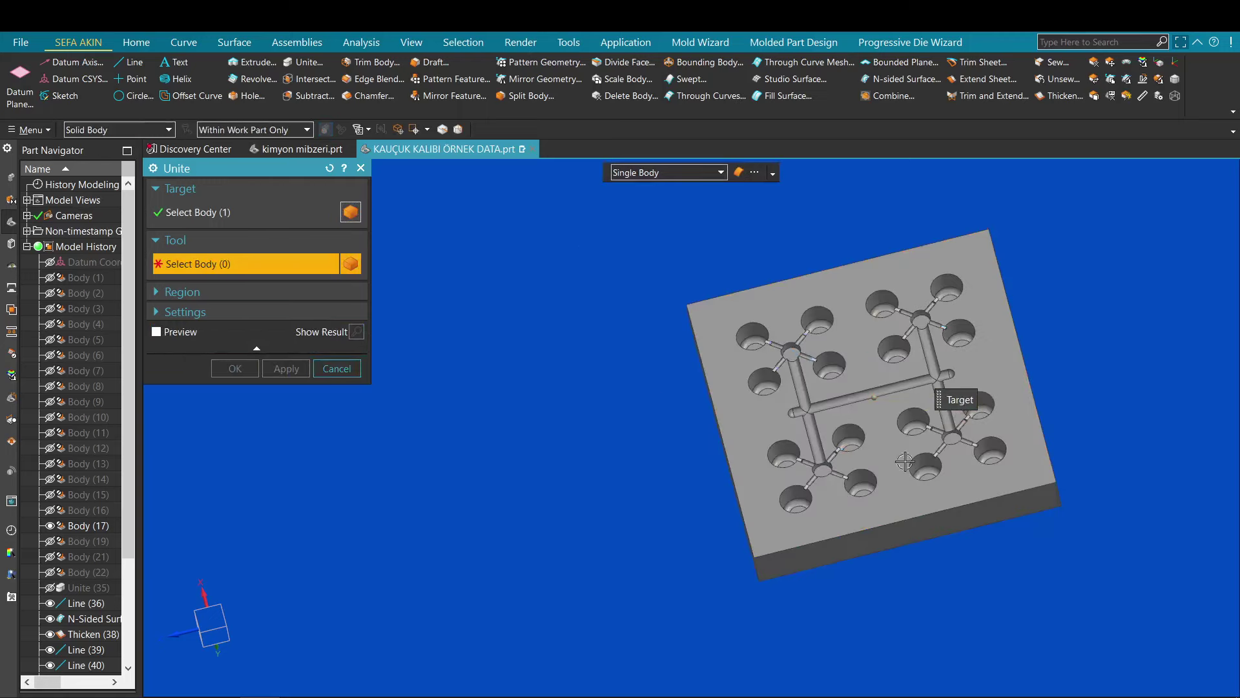
scroll(743, 273, "up", 10)
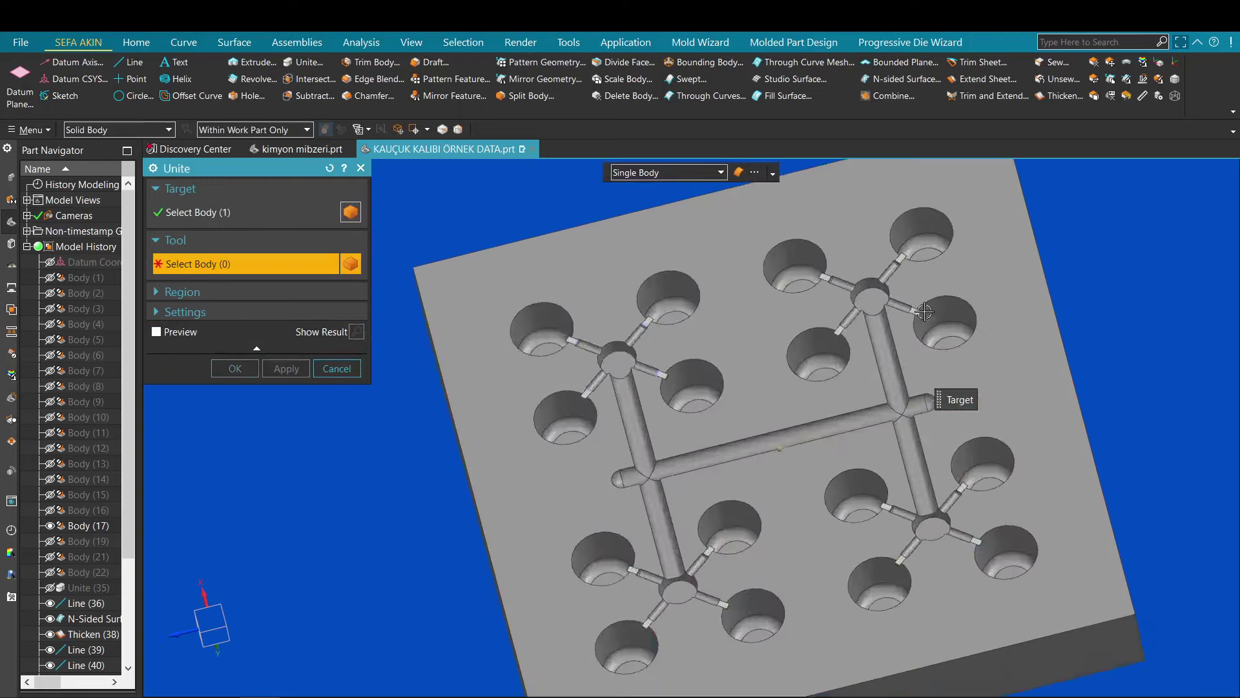
scroll(711, 273, "down", 12)
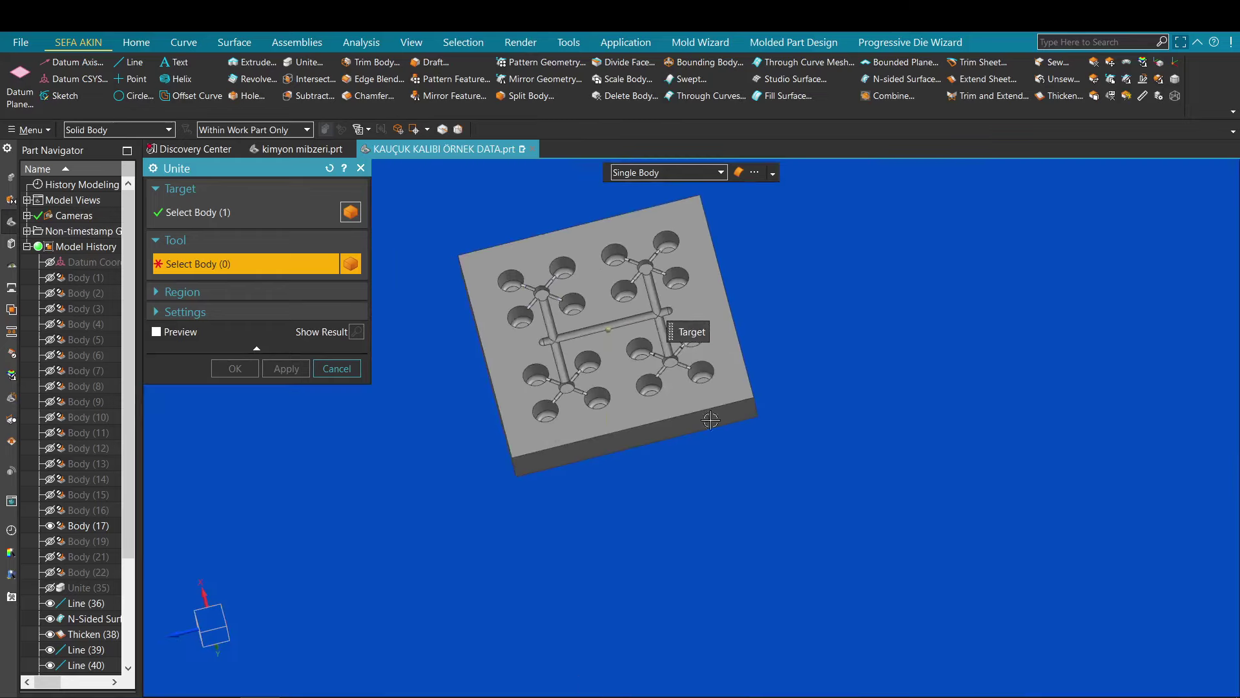
left_click_drag(413, 192, 870, 523)
scroll(849, 408, "down", 1)
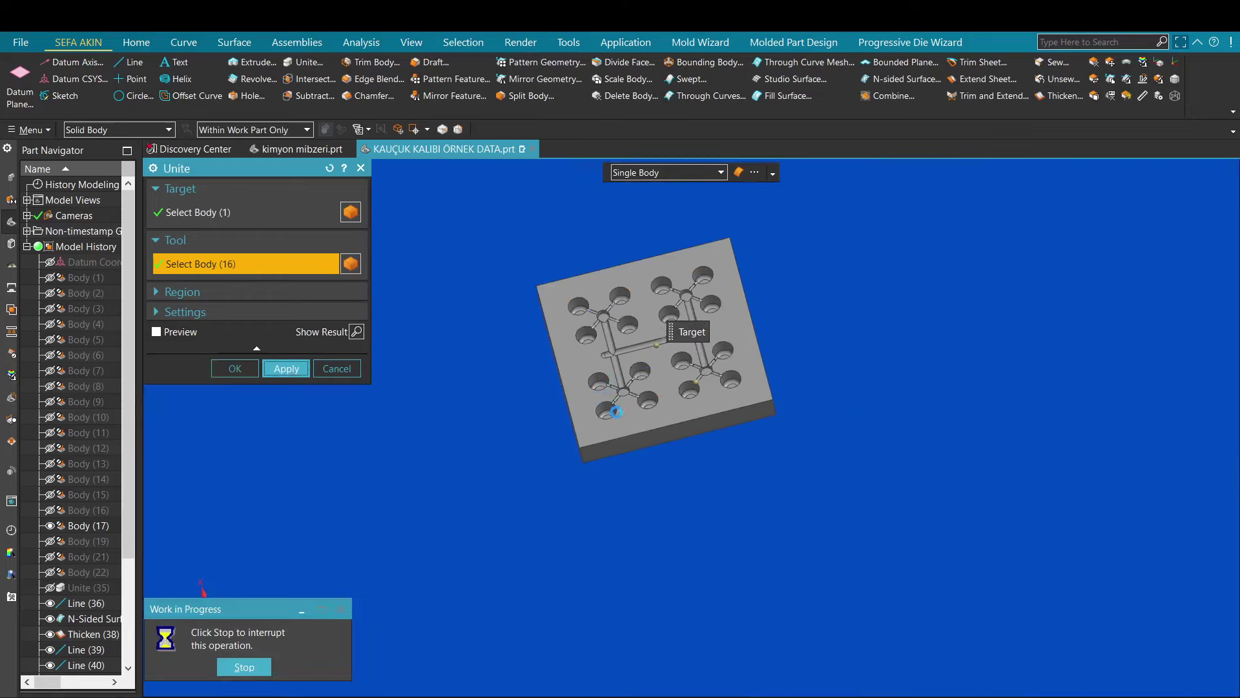
scroll(615, 405, "up", 10)
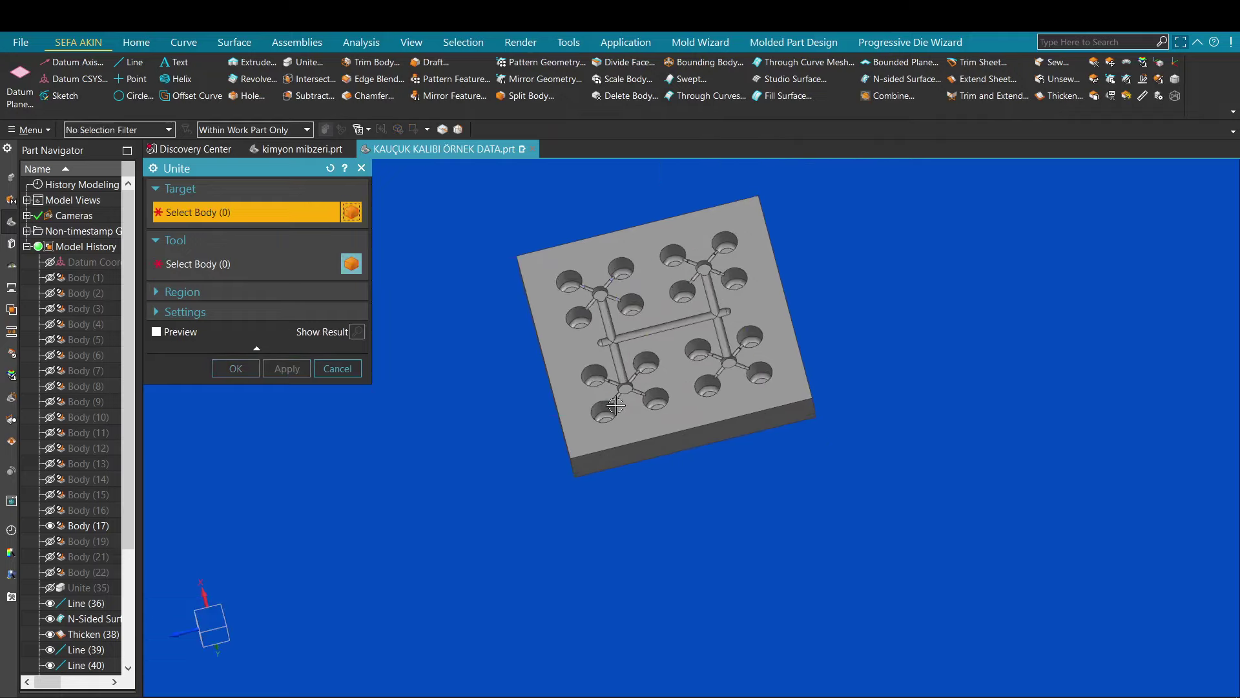
scroll(581, 419, "up", 3)
middle_click_drag(581, 419, 696, 364)
key("Escape")
- Replace the flat top of the lower-left gate filling in the plate's lower-left cluster with the plate's parting face
scroll(541, 445, "down", 3)
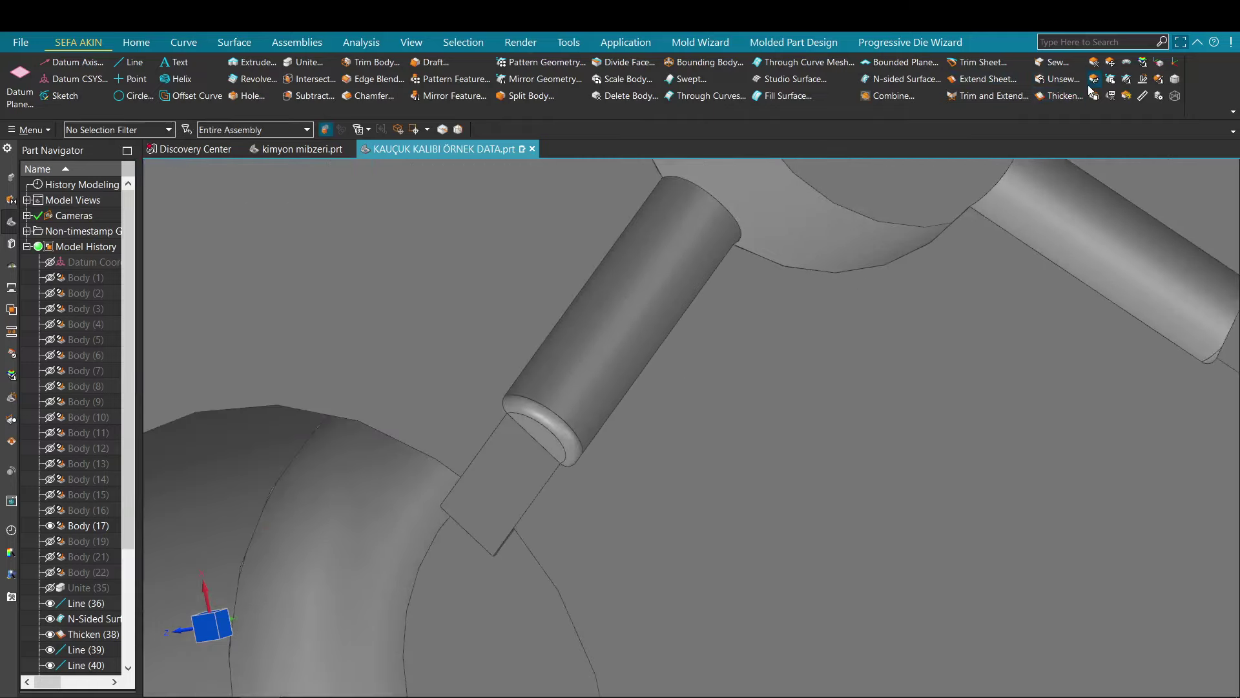
left_click(509, 481)
middle_click(509, 483)
left_click(653, 546)
middle_click(666, 536)
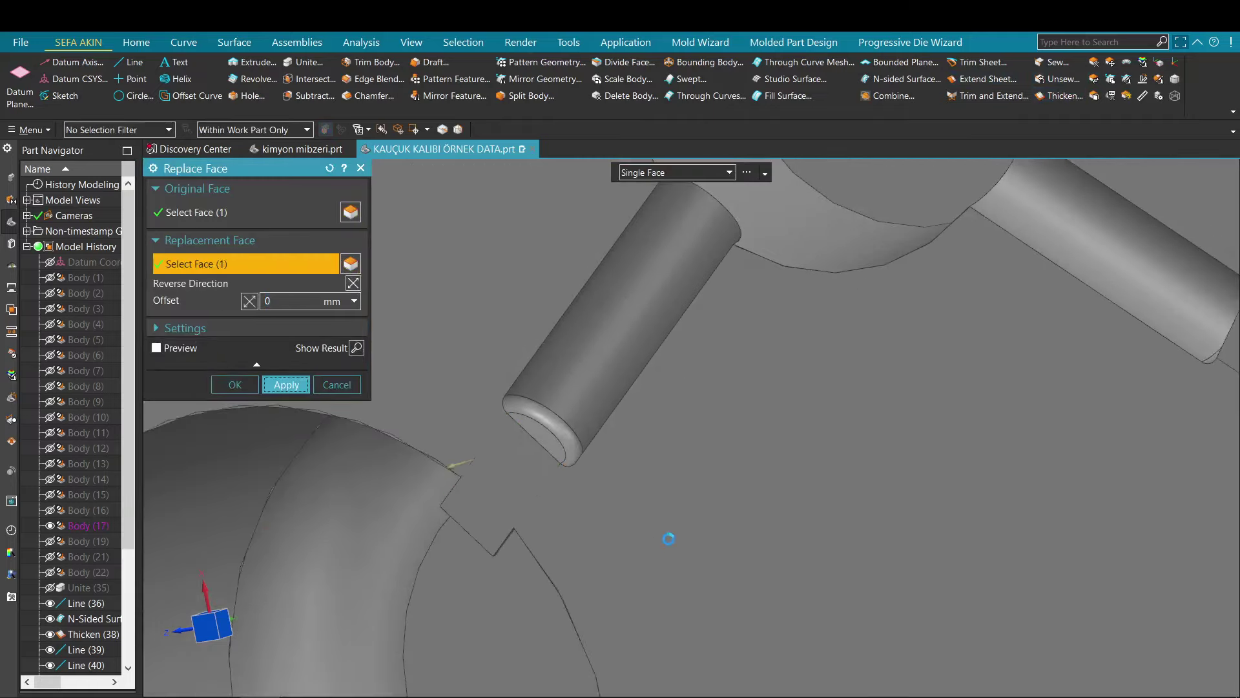
- Replace the flat top of the same cluster's lower-right gate filling with the plate's parting face at 0 mm offset
scroll(626, 472, "down", 4)
scroll(958, 435, "up", 6)
left_click(836, 456)
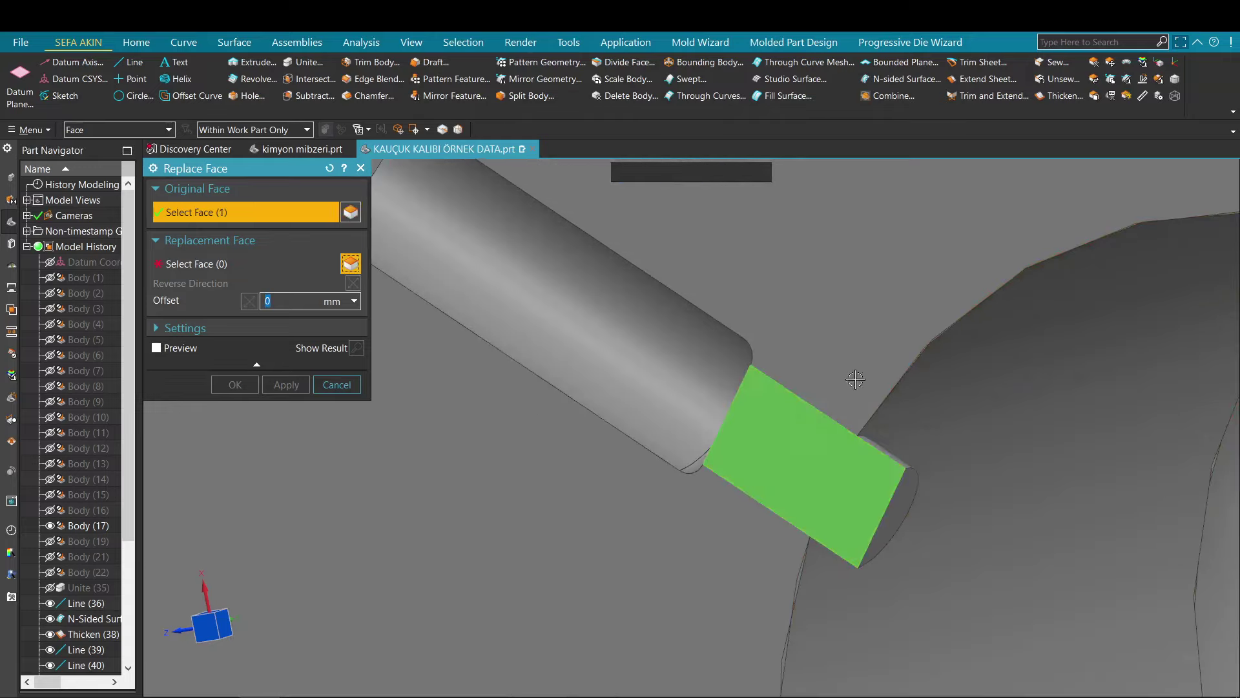
middle_click(855, 379)
left_click(855, 347)
middle_click(856, 345)
middle_click(854, 345)
scroll(855, 345, "down", 5)
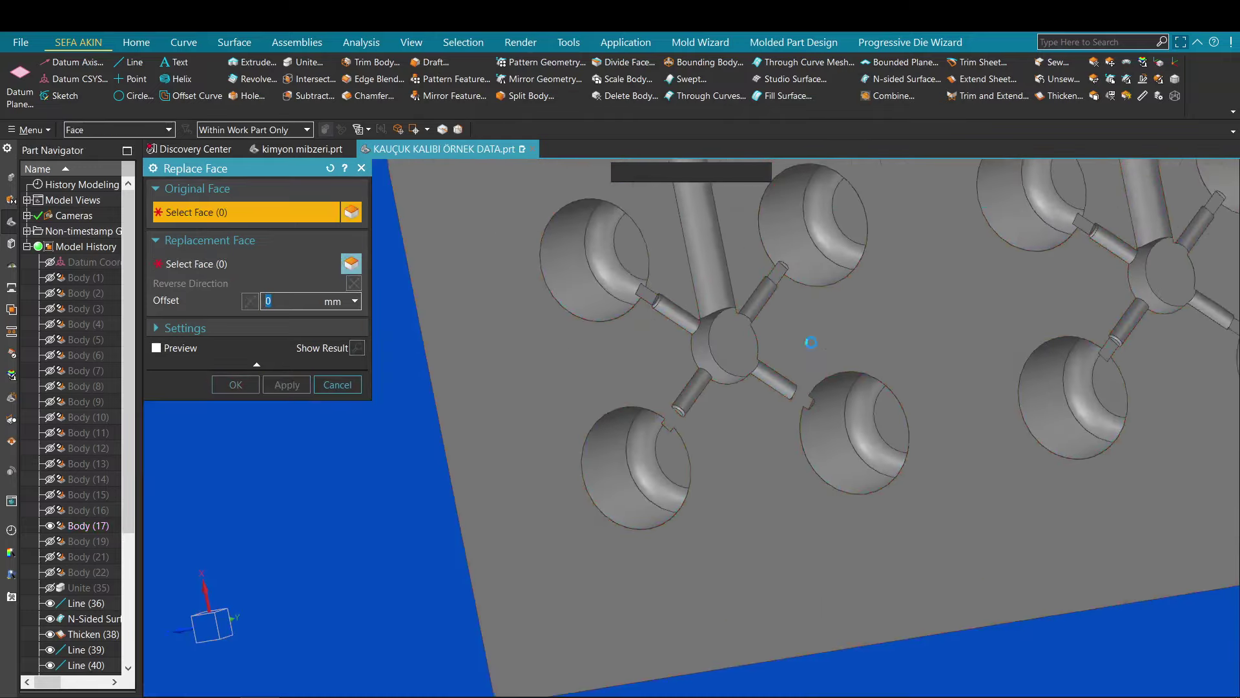
- Replace the flat top of the cluster's upper-left gate filling with the plate's parting face at 0 mm offset
scroll(719, 277, "up", 3)
scroll(719, 276, "up", 5)
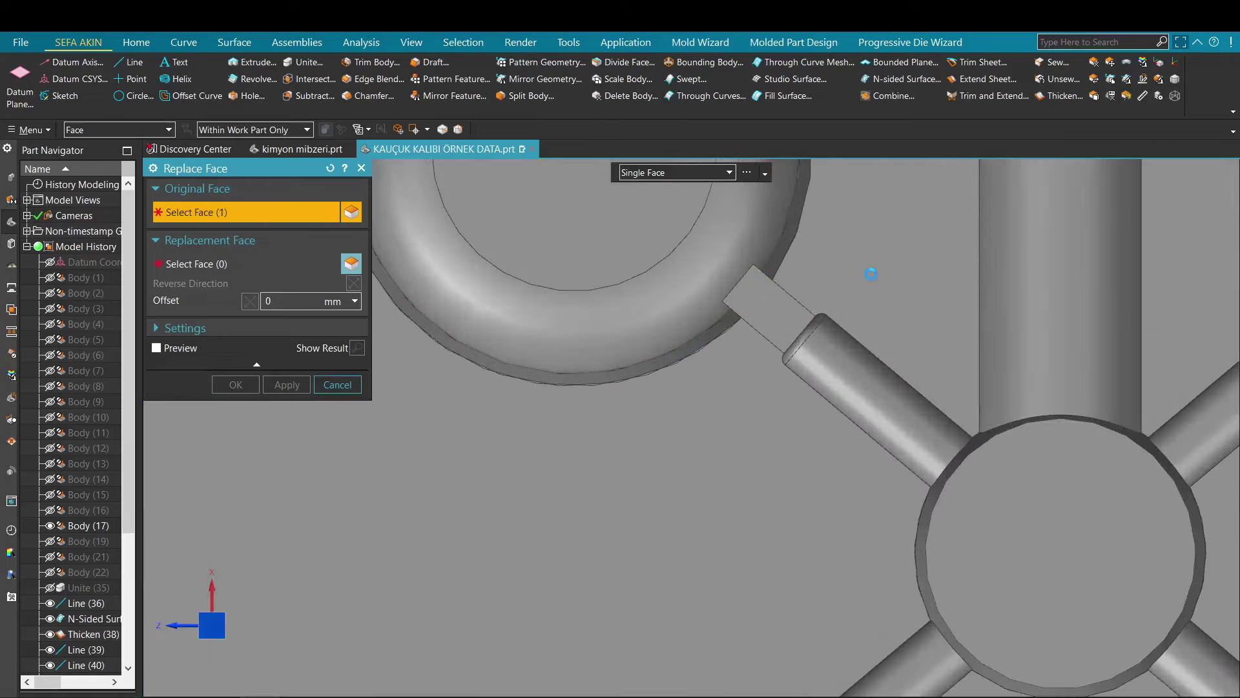
left_click(772, 301)
left_click(882, 341)
middle_click(881, 340)
- Replace the flat top of the cluster's upper-right gate filling with the plate's parting face at 0 mm offset
scroll(579, 448, "down", 5)
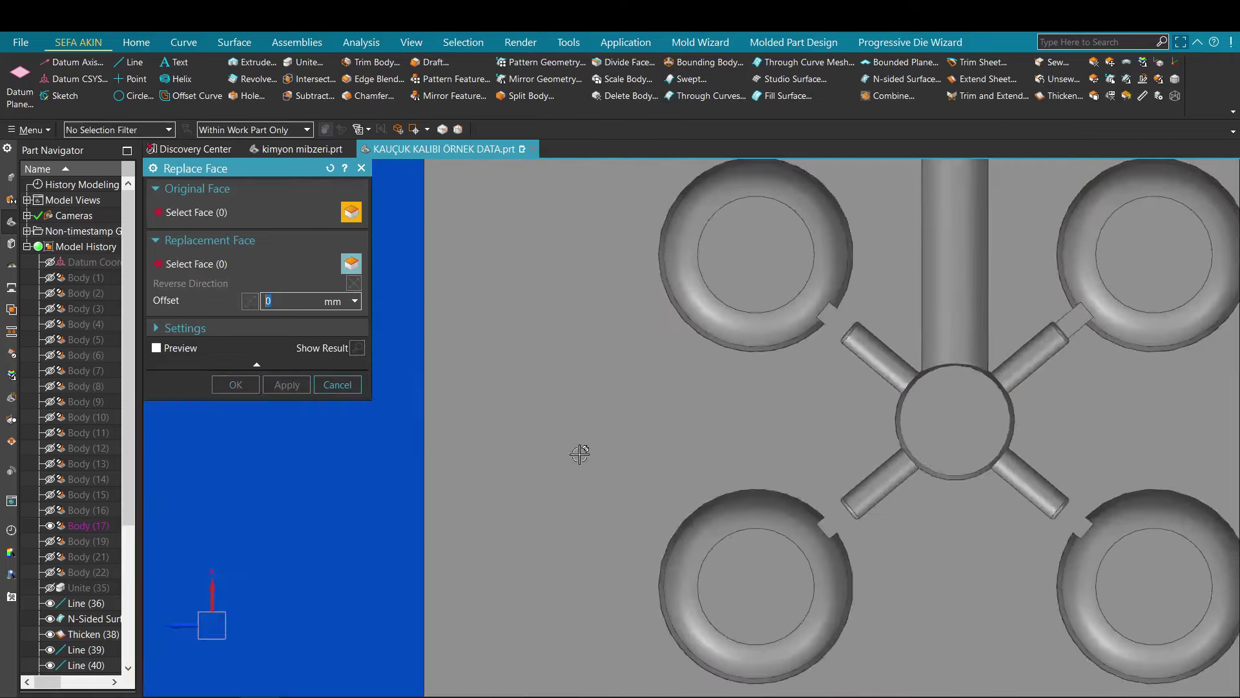
scroll(595, 325, "up", 5)
left_click(594, 323)
left_click(637, 395)
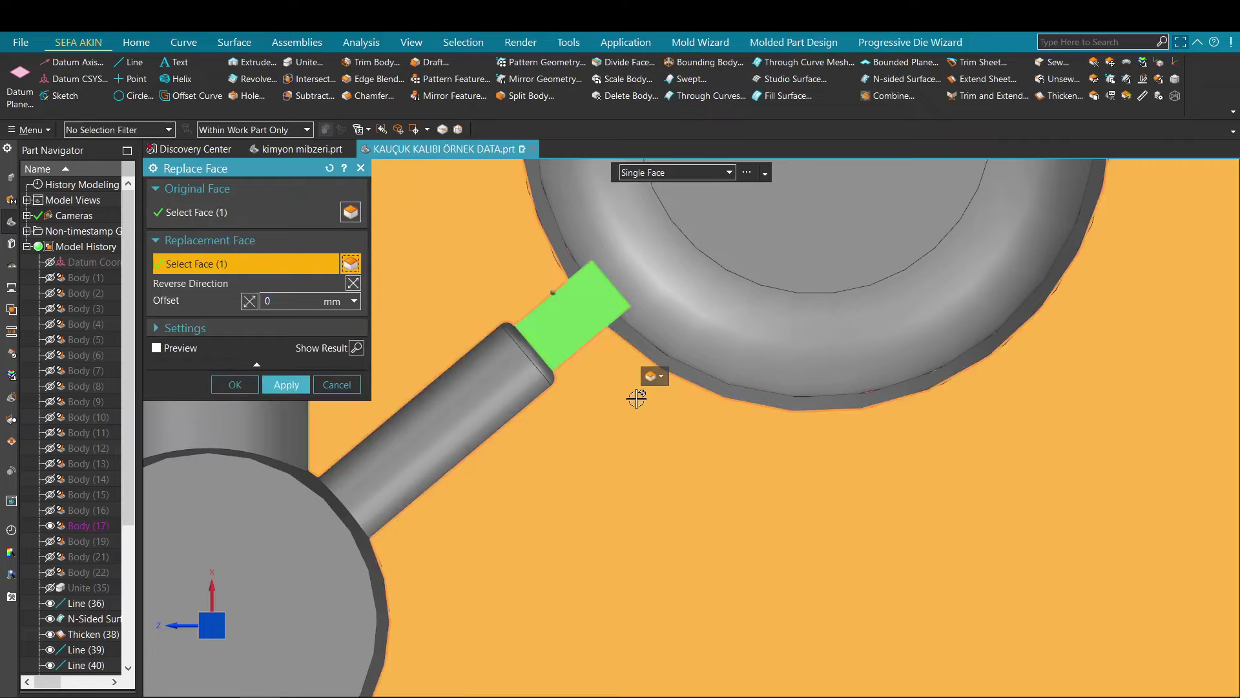
middle_click(637, 396)
- Replace the flat top of the lower-left gate filling in the plate's lower-right cluster with the parting face
scroll(720, 355, "down", 5)
scroll(751, 368, "down", 5)
scroll(652, 516, "up", 8)
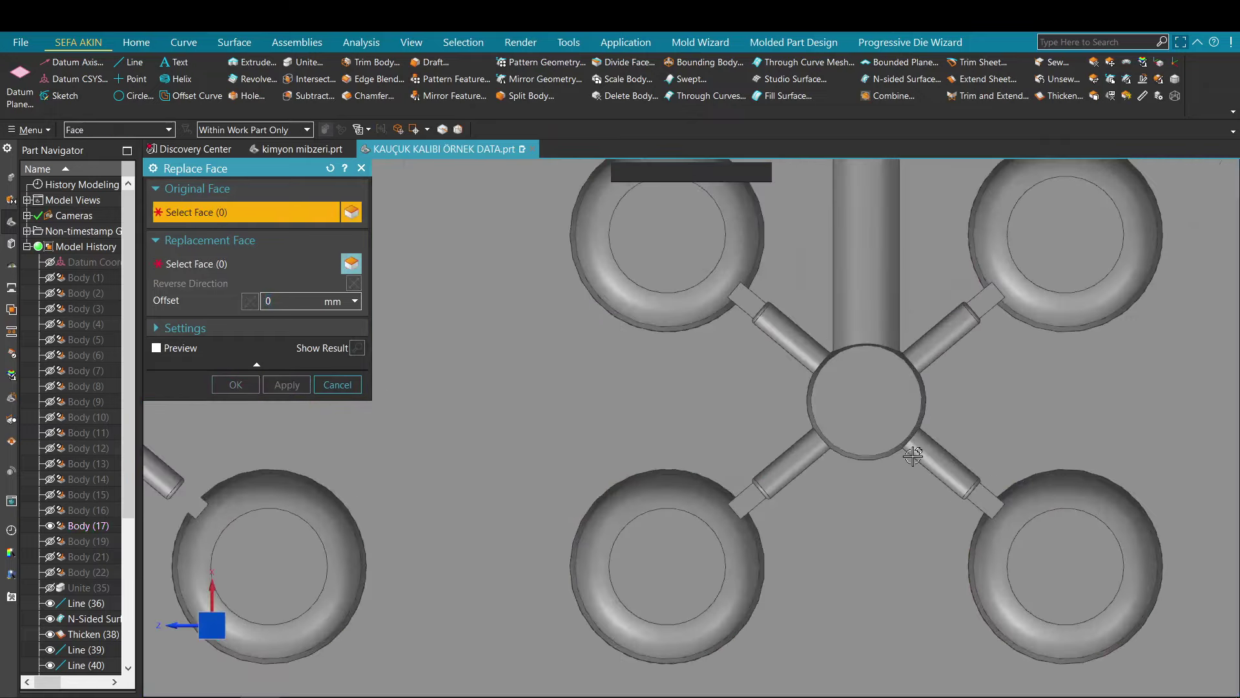
left_click(667, 446)
left_click(590, 407)
middle_click(681, 429)
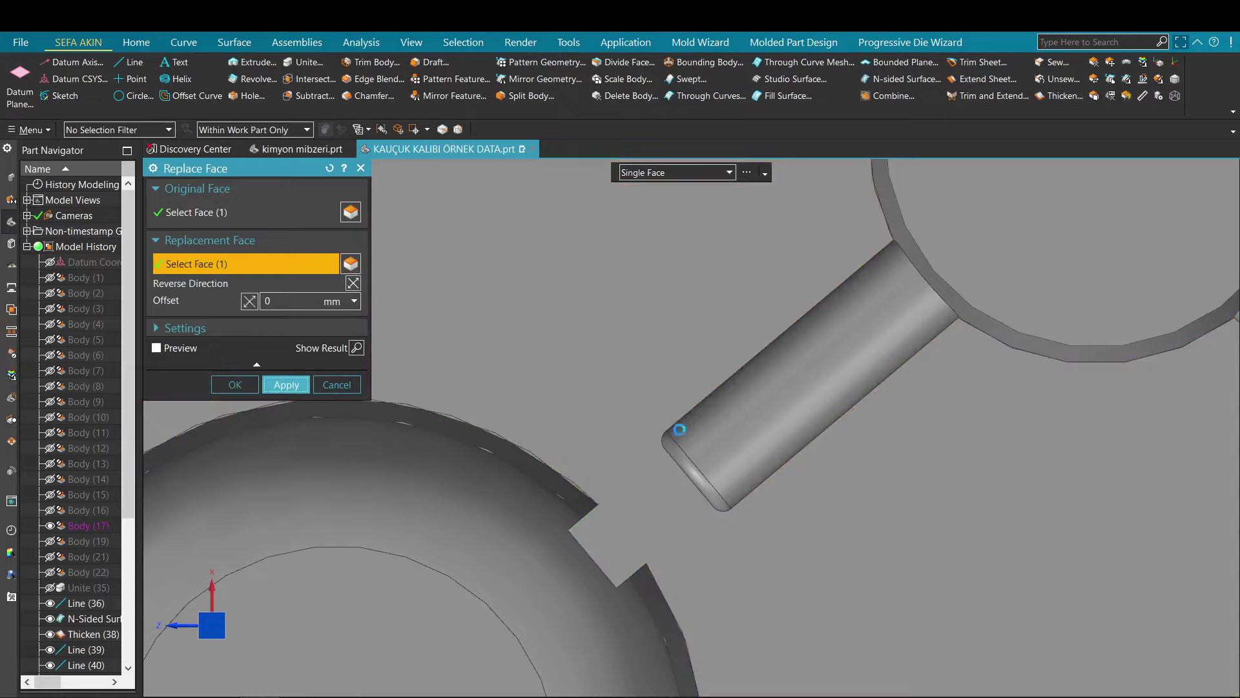
- Replace the flat tops of the lower-right cluster's three remaining gate fillings with the plate's parting face in one operation
scroll(824, 416, "down", 5)
scroll(908, 436, "up", 2)
left_click(975, 448)
scroll(959, 361, "down", 4)
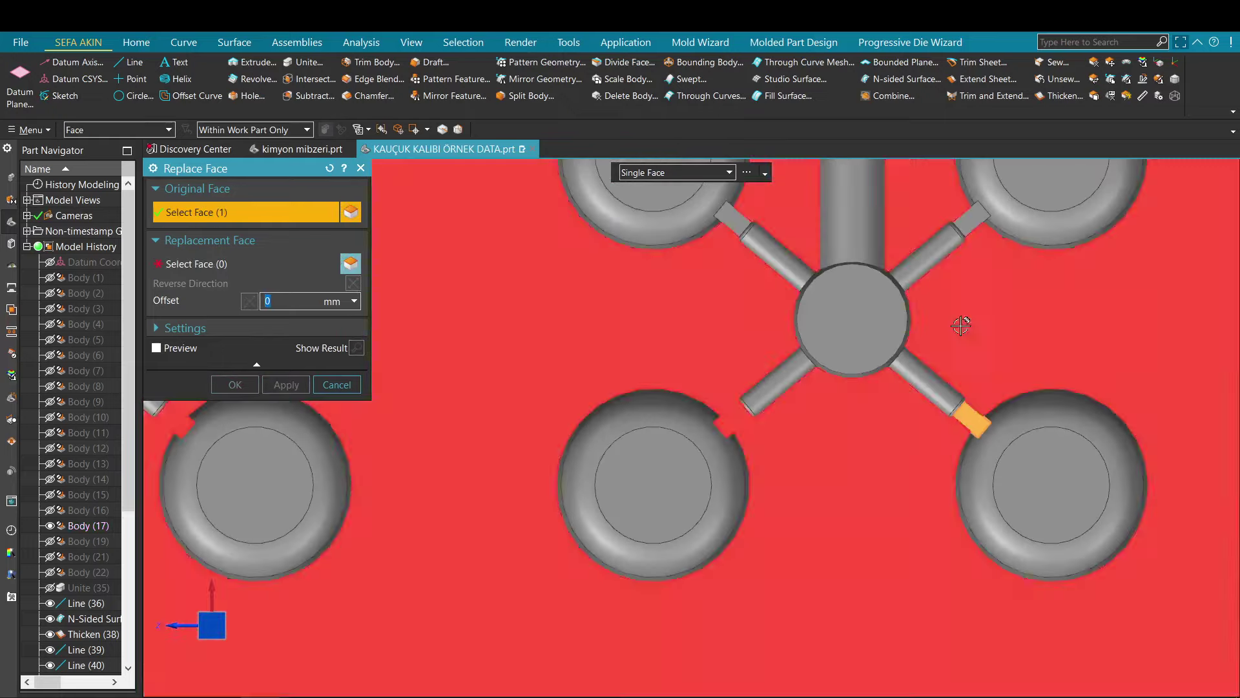
scroll(956, 226, "up", 5)
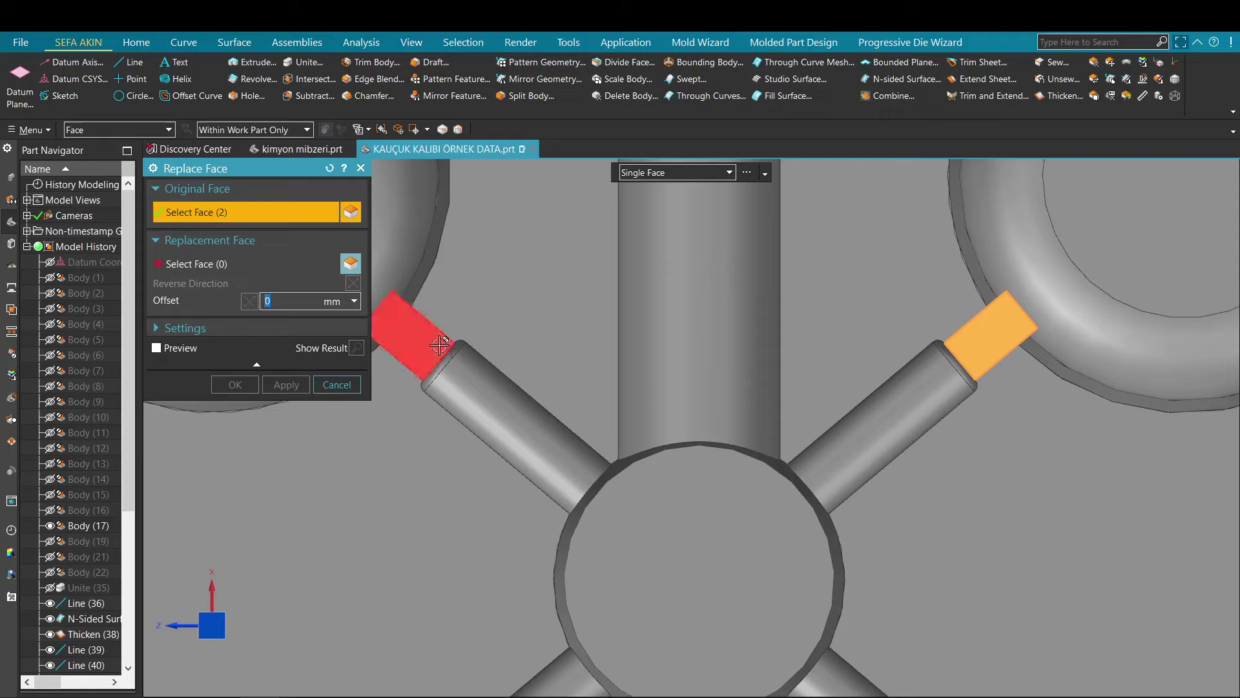
left_click(398, 372)
scroll(734, 440, "down", 6)
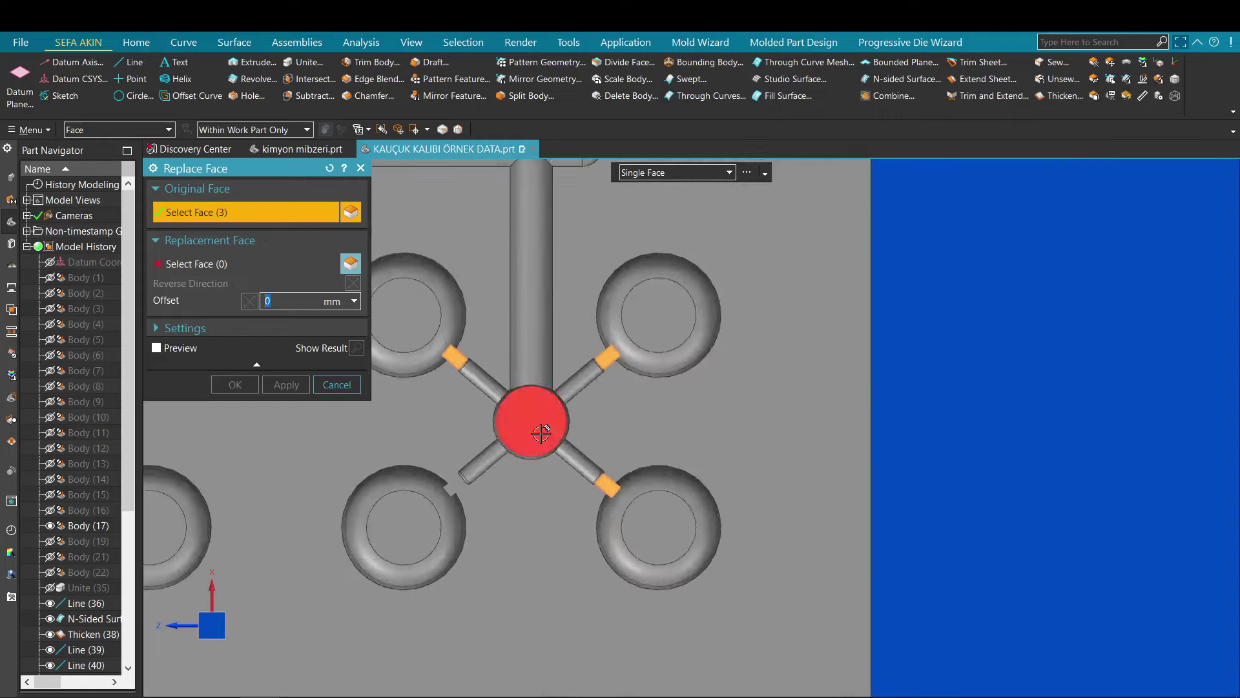
middle_click(735, 440)
left_click(733, 437)
middle_click(631, 346)
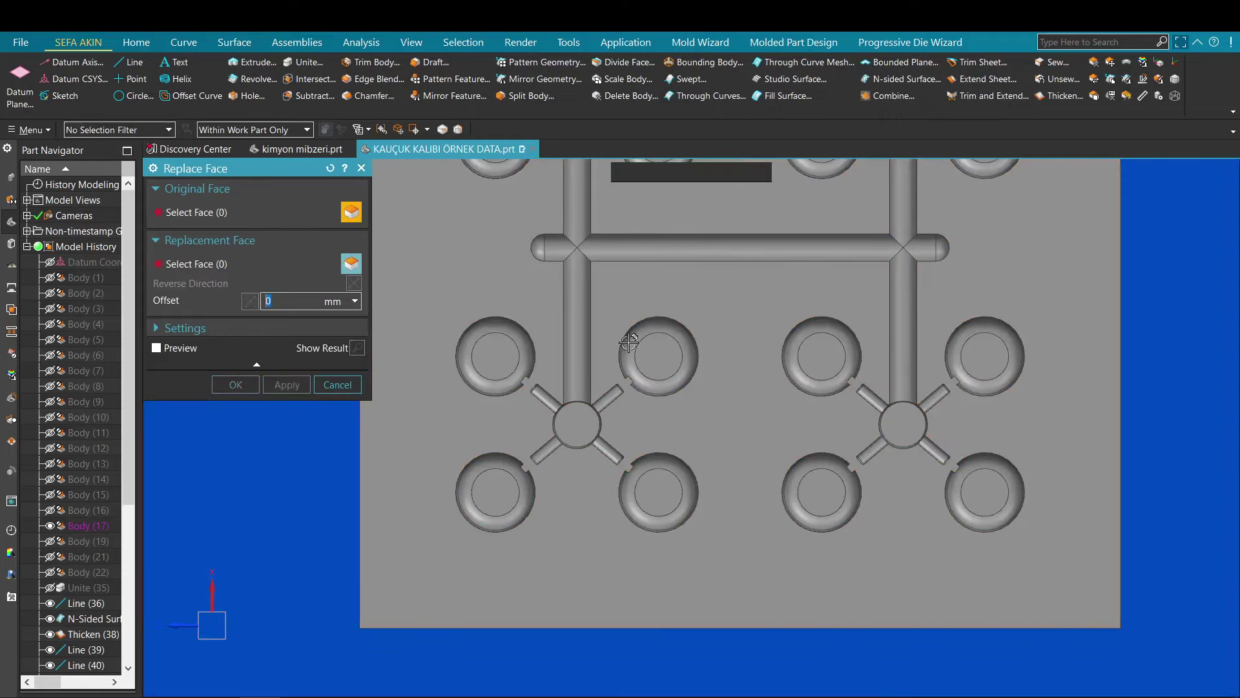
scroll(642, 415, "down", 2)
scroll(763, 491, "up", 5)
scroll(763, 491, "up", 3)
scroll(614, 510, "down", 7)
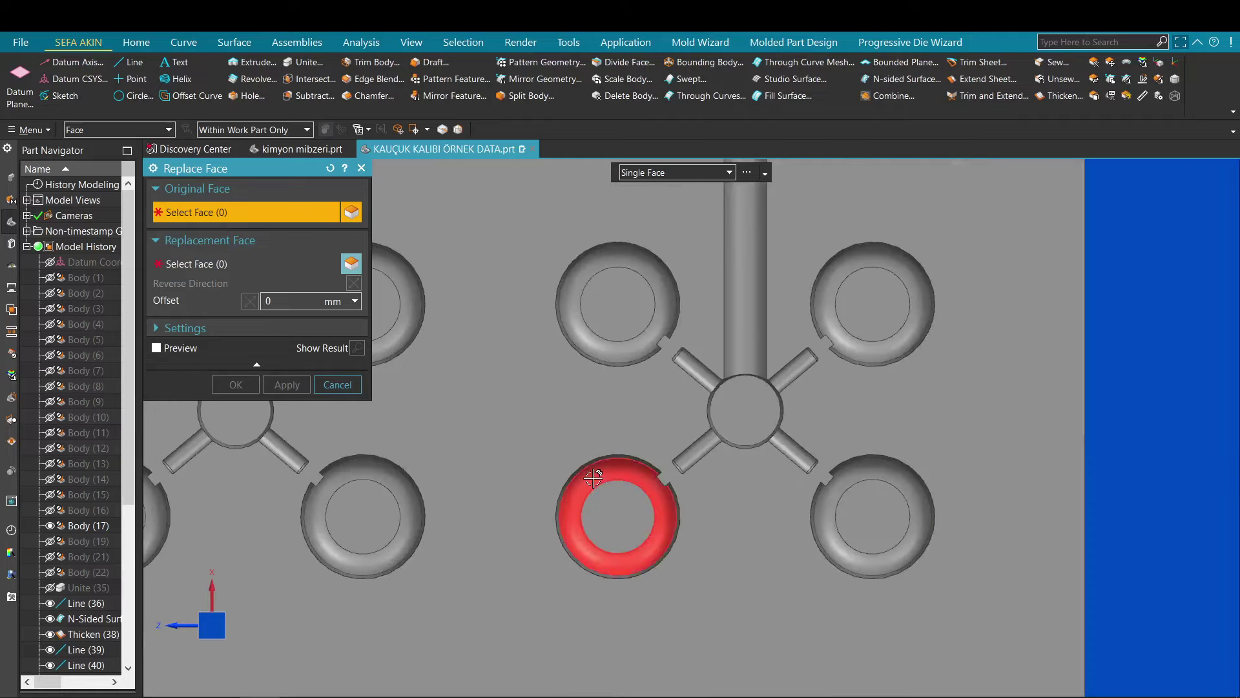
- Replace the flat tops of all four gate fillings in one upper cluster with the plate's parting face at 0 mm offset
scroll(491, 354, "up", 6)
scroll(491, 354, "up", 2)
left_click(589, 293)
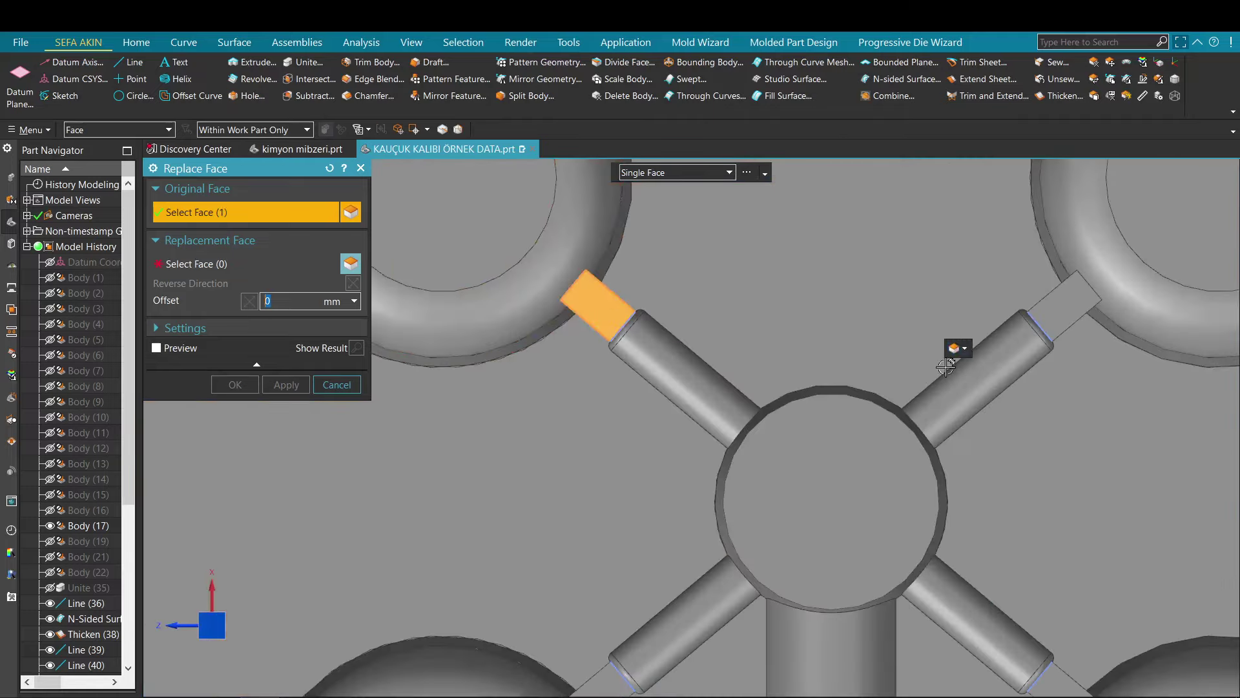
left_click(1061, 306)
scroll(1073, 432, "down", 2)
middle_click_drag(1063, 491, 985, 417, "shift")
scroll(985, 417, "up", 4)
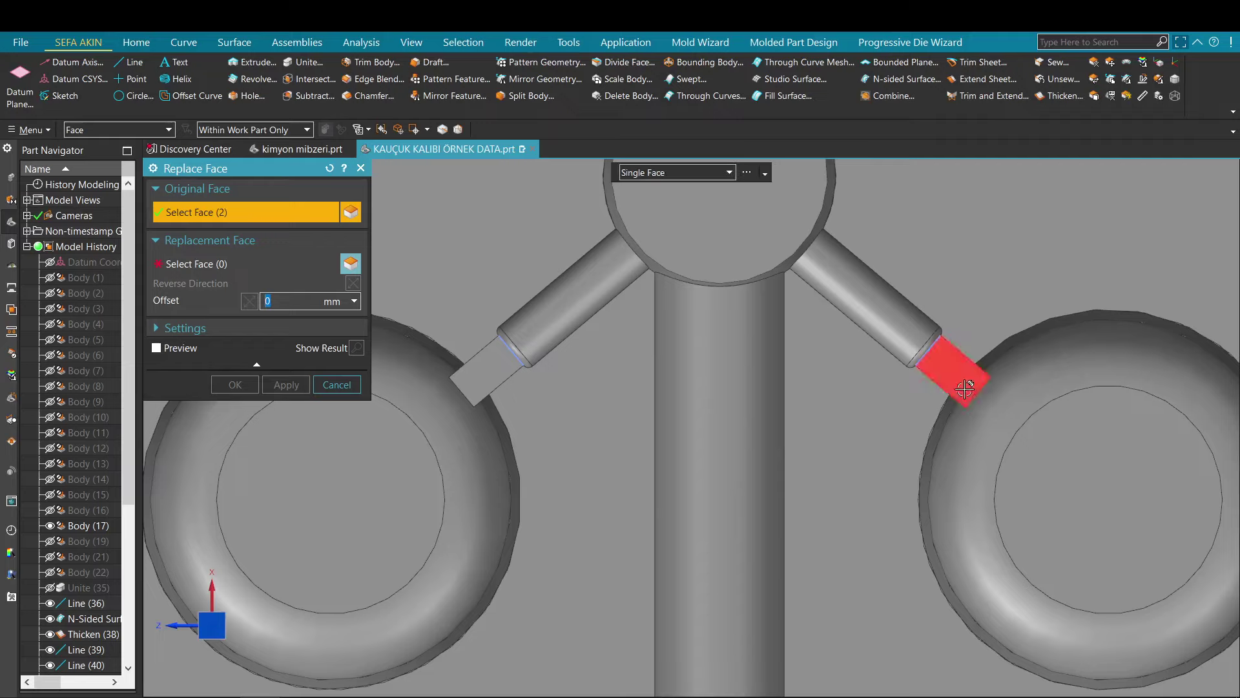
left_click(962, 387)
left_click(504, 372)
middle_click(549, 397)
left_click(573, 423)
middle_click(573, 424)
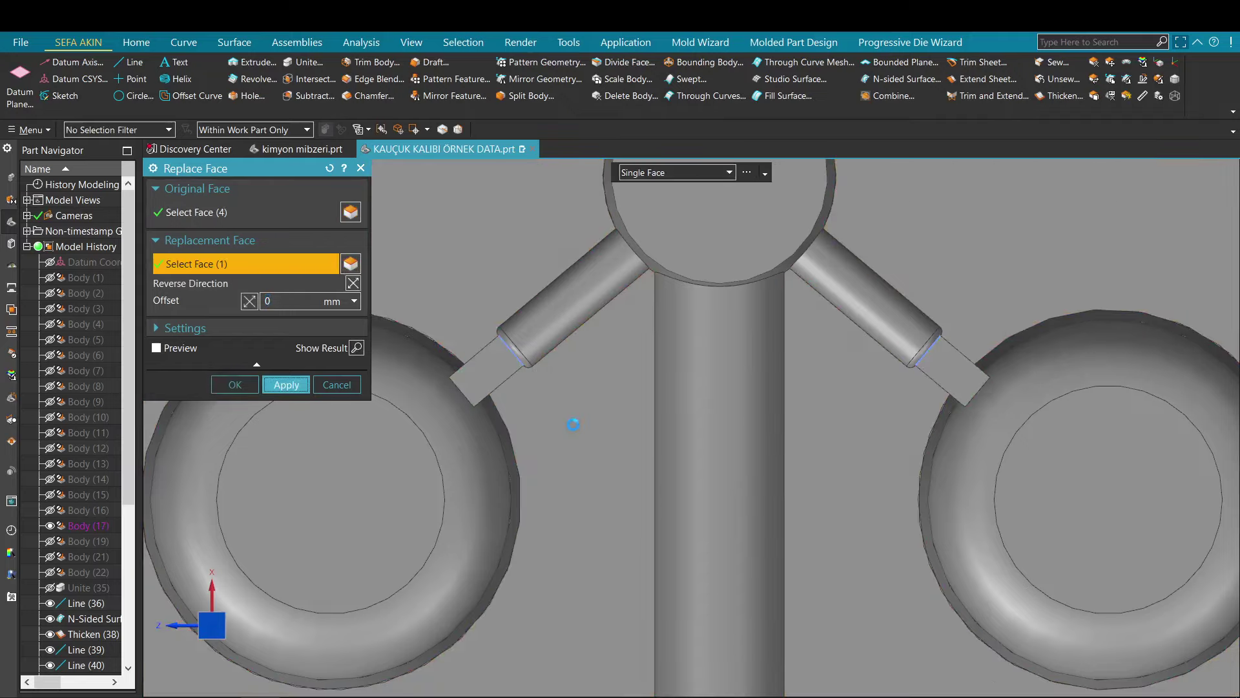
- Replace the four flat gate-filling tops in the remaining upper cluster with the plate's parting face at 0 mm offset
scroll(572, 423, "down", 6)
scroll(1130, 350, "up", 5)
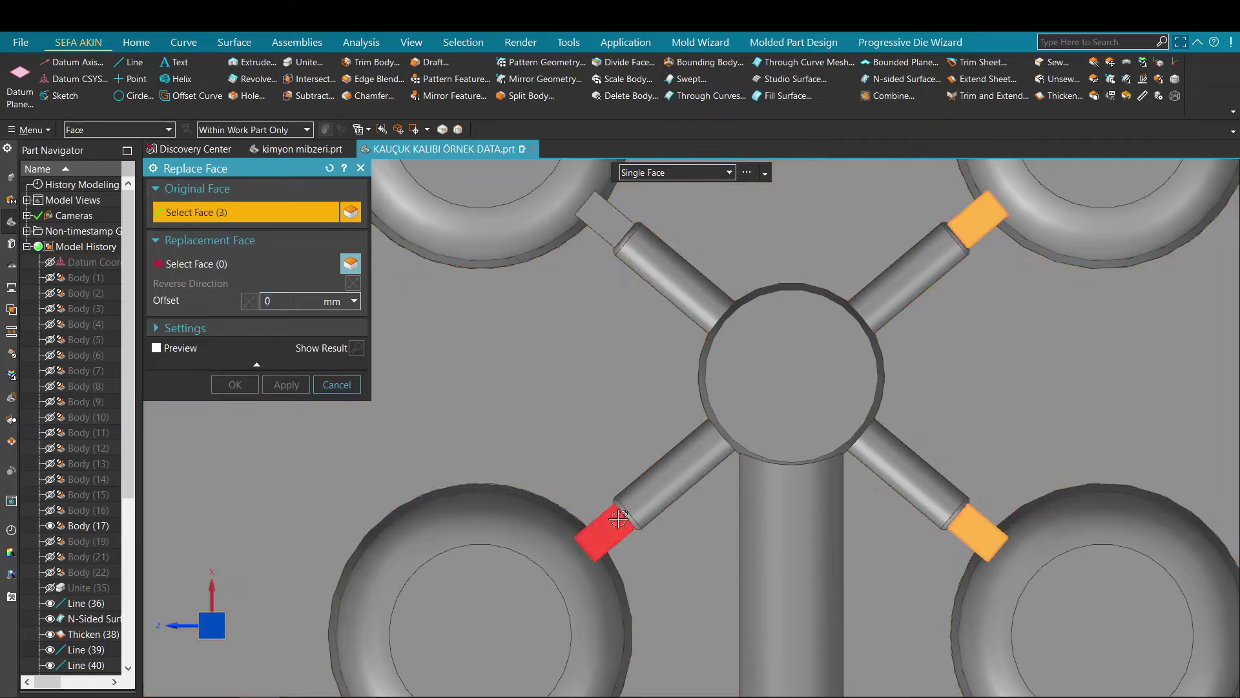
left_click(618, 519)
middle_click(681, 215)
left_click(786, 241)
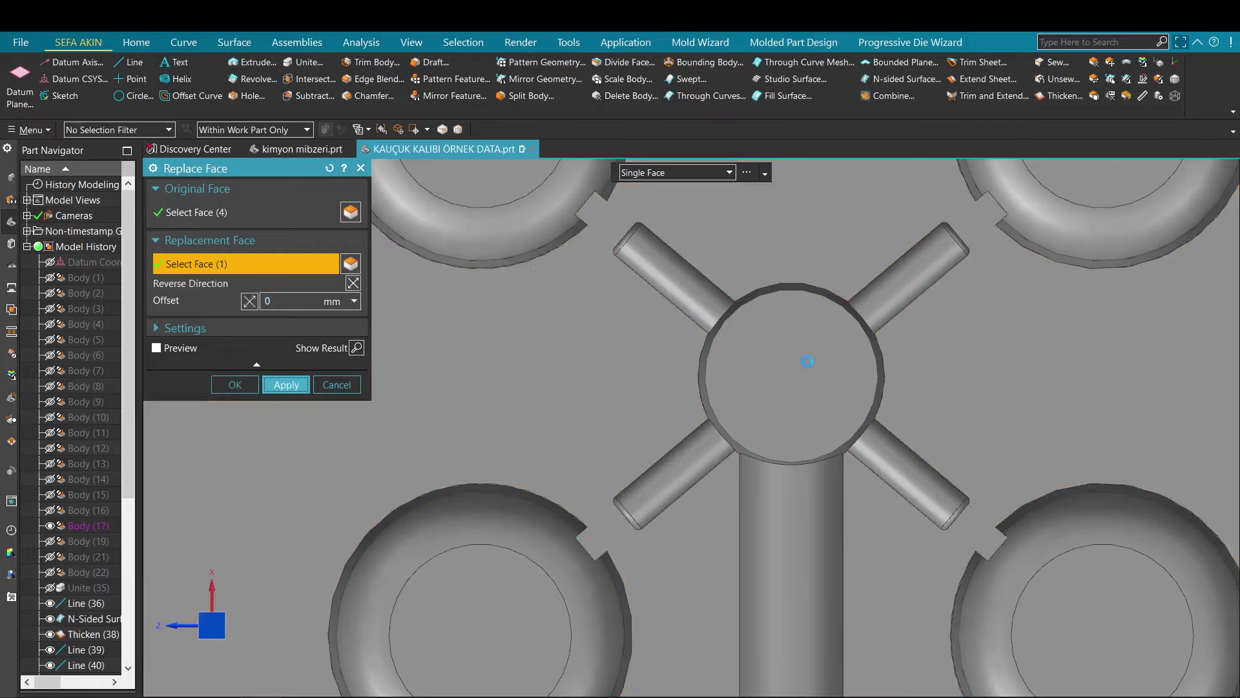
- Replace the end face of the gate notch in a cavity's rim with the surrounding cavity wall face
scroll(796, 332, "down", 4)
scroll(807, 349, "up", 8)
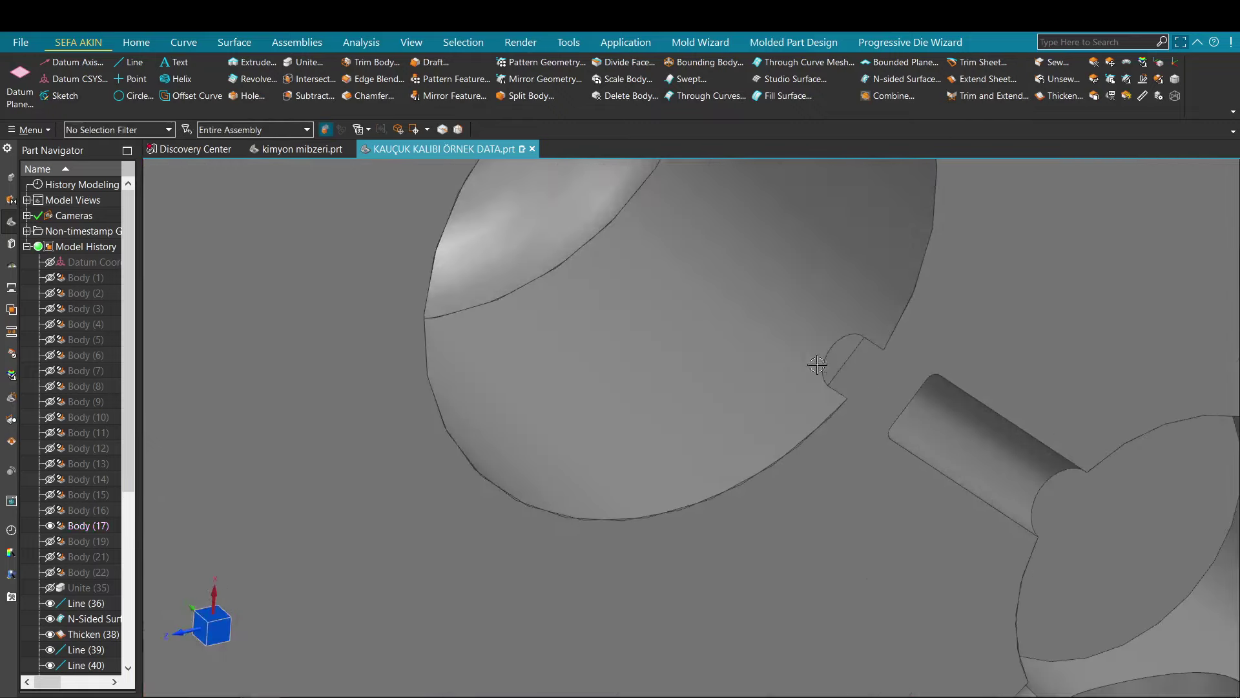
scroll(818, 365, "up", 3)
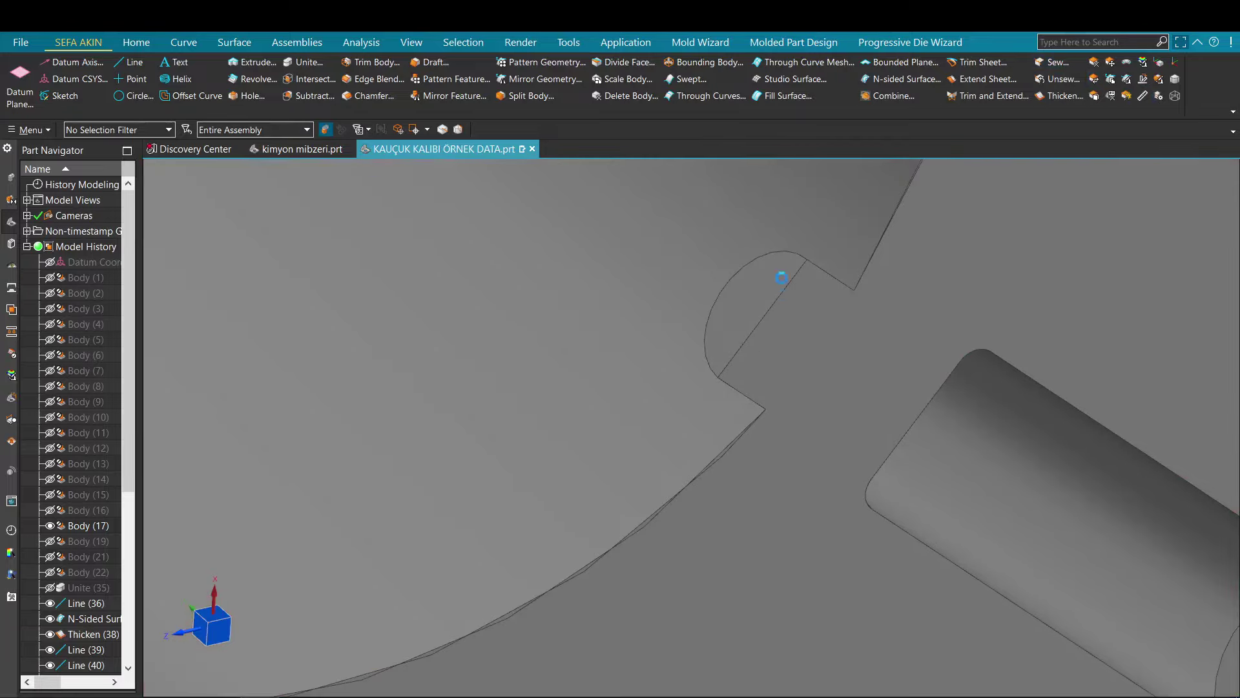
left_click(783, 276)
middle_click(805, 256)
left_click(857, 184)
middle_click(857, 181)
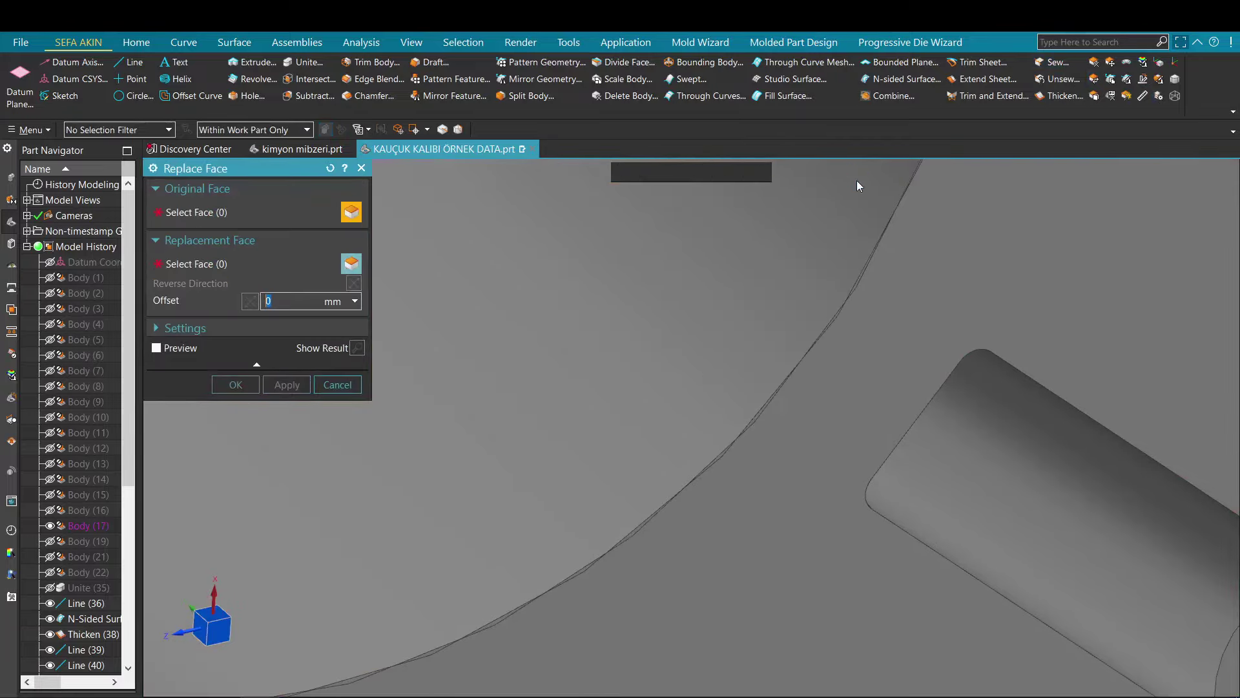
- Hide the upper plate and display the lower plate together with the moulded parts and runner
scroll(856, 274, "down", 12)
scroll(820, 319, "down", 3)
middle_click_drag(821, 321, 818, 310)
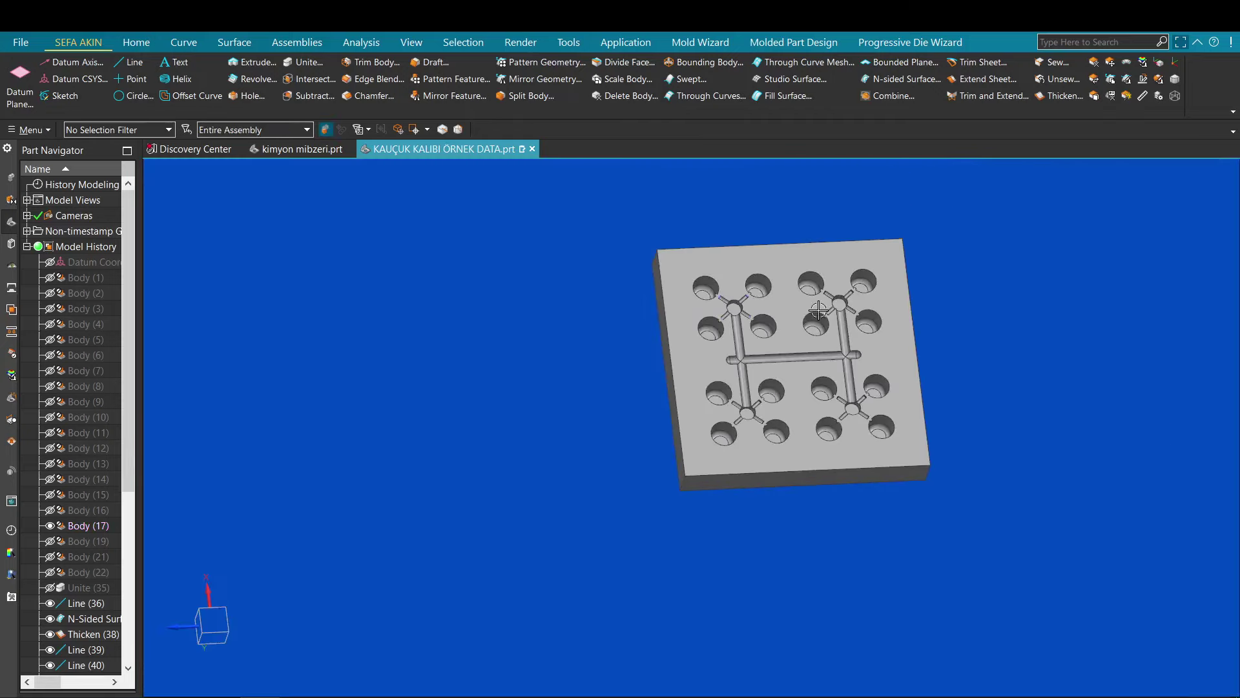
key("ctrl+shift+b")
middle_click_drag(719, 364, 803, 280)
scroll(740, 363, "up", 9)
left_click(741, 405)
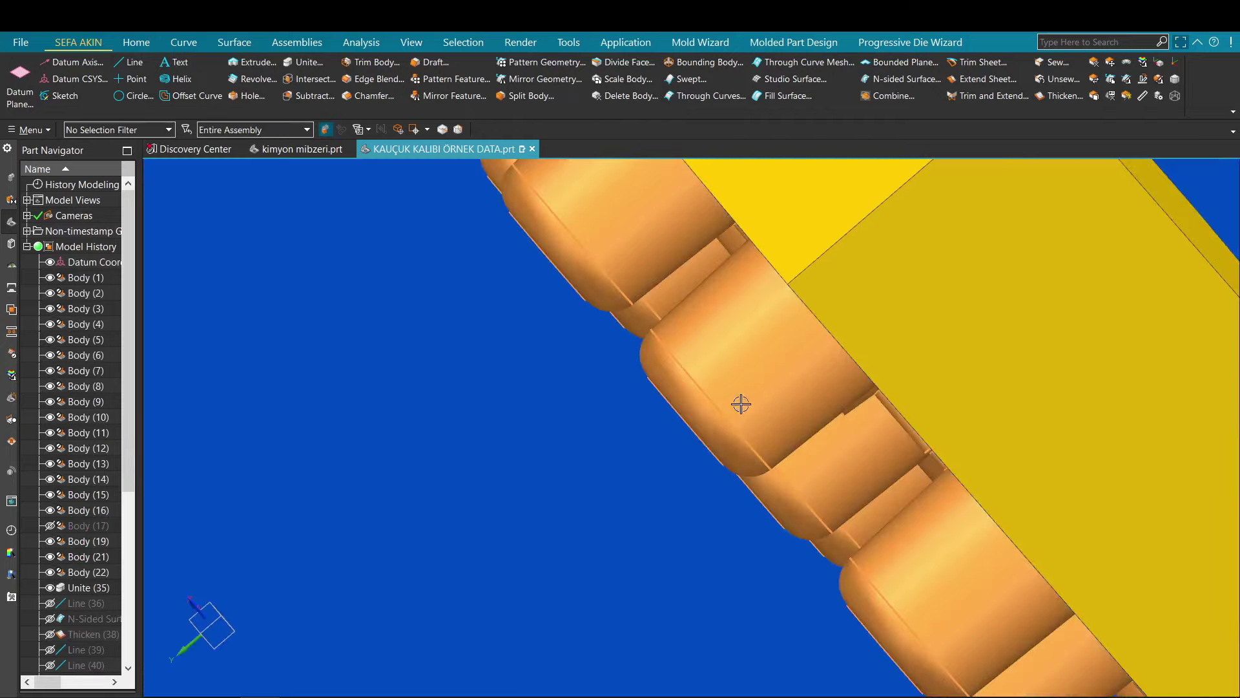
key("ctrl+b")
key("ctrl+shift+b")
scroll(809, 380, "down", 5)
middle_click_drag(808, 380, 782, 339)
scroll(853, 348, "down", 8)
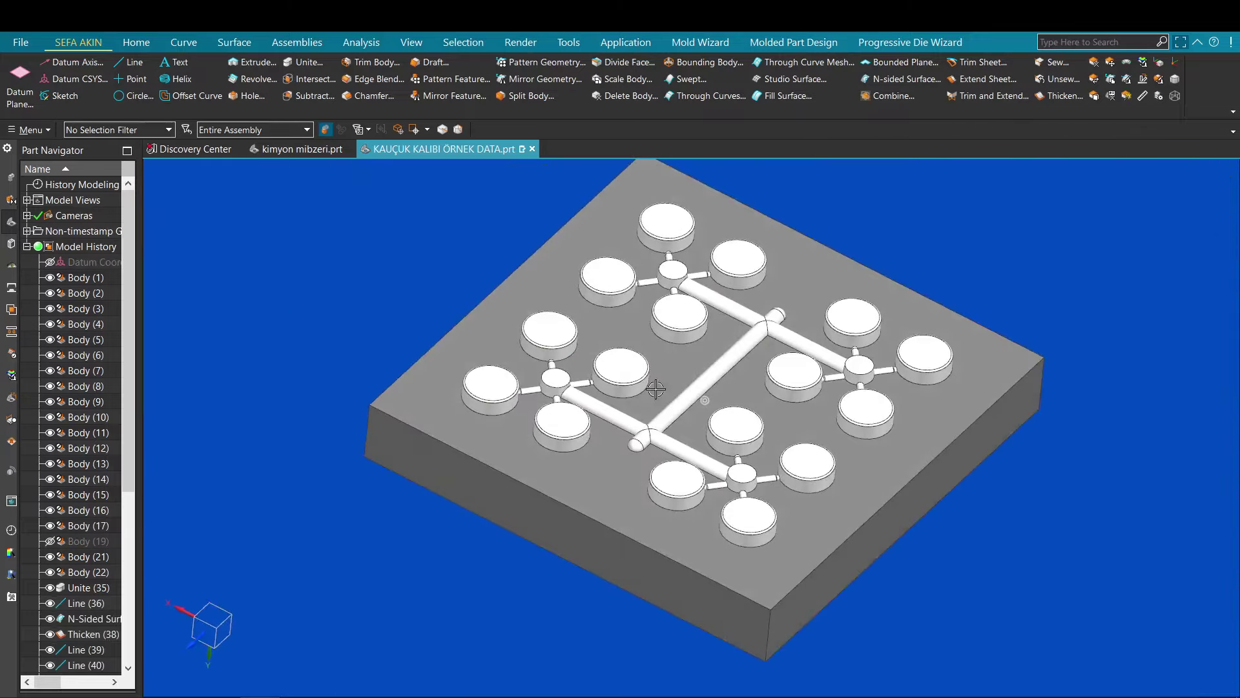
- Subtract the united parts-and-runner body from the lower plate and hide that body
scroll(742, 364, "up", 8)
scroll(743, 364, "down", 6)
scroll(767, 355, "up", 4)
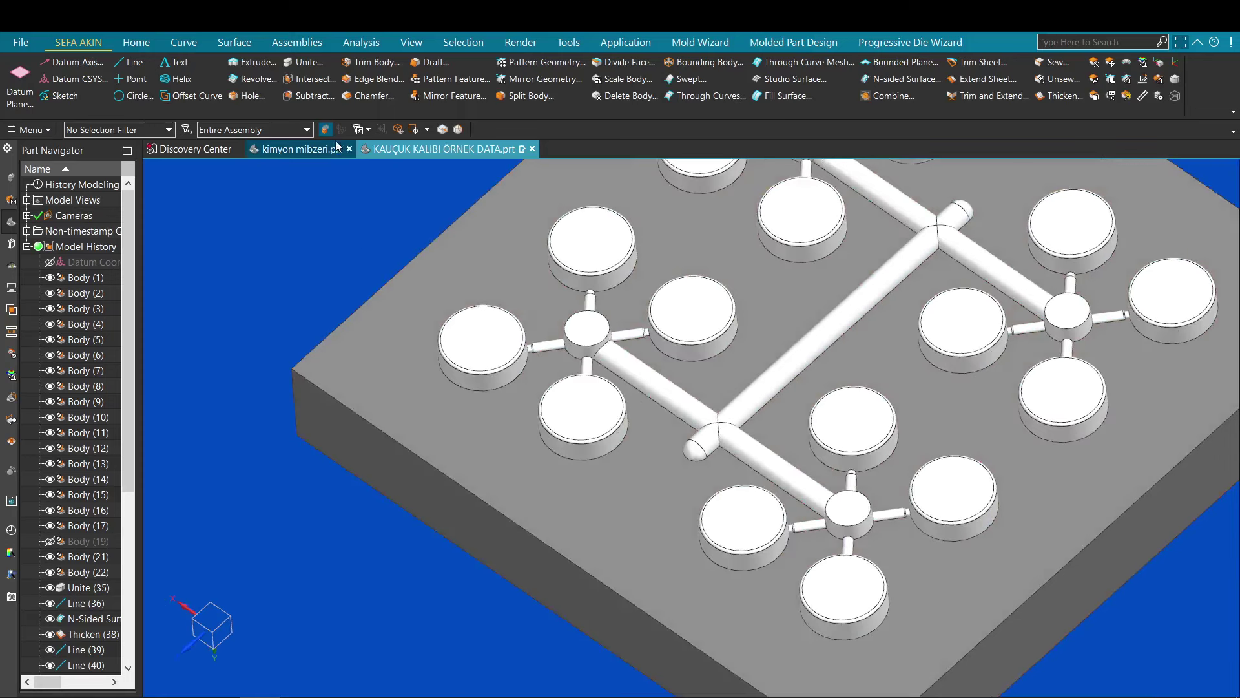
left_click(325, 100)
left_click(427, 325)
left_click(481, 348)
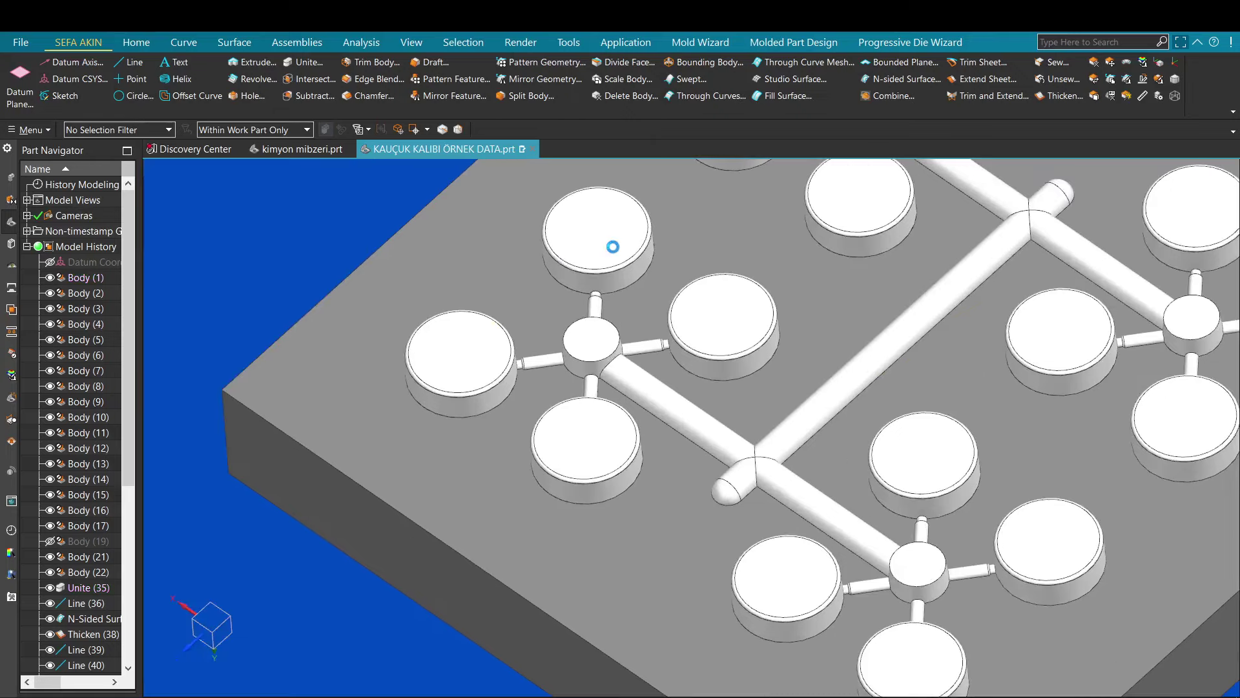
left_click(615, 344)
key("ctrl+b")
- Examine the cavities and narrow gate channels cut into the lower plate
scroll(620, 345, "down", 2)
middle_click_drag(630, 350, 555, 294)
key("F8")
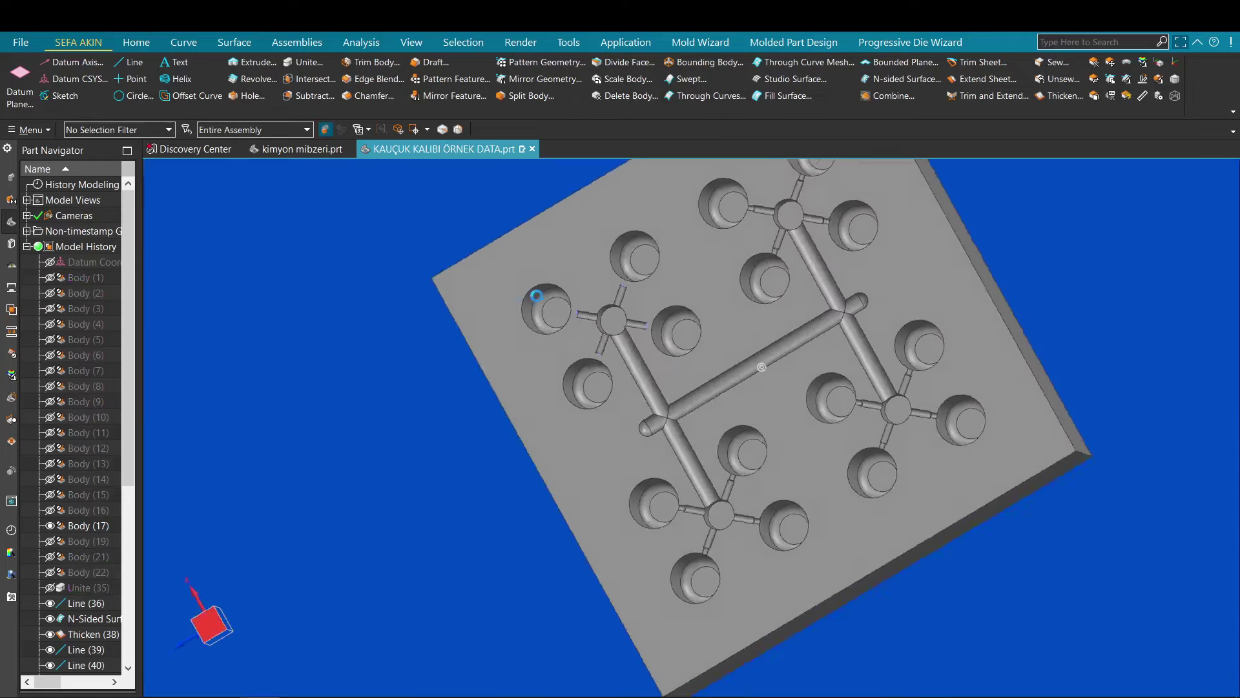
scroll(537, 297, "up", 3)
middle_click_drag(656, 208, 620, 462, "shift")
scroll(625, 442, "up", 4)
middle_click_drag(762, 328, 747, 449, "shift")
scroll(747, 449, "up", 5)
scroll(590, 360, "down", 8)
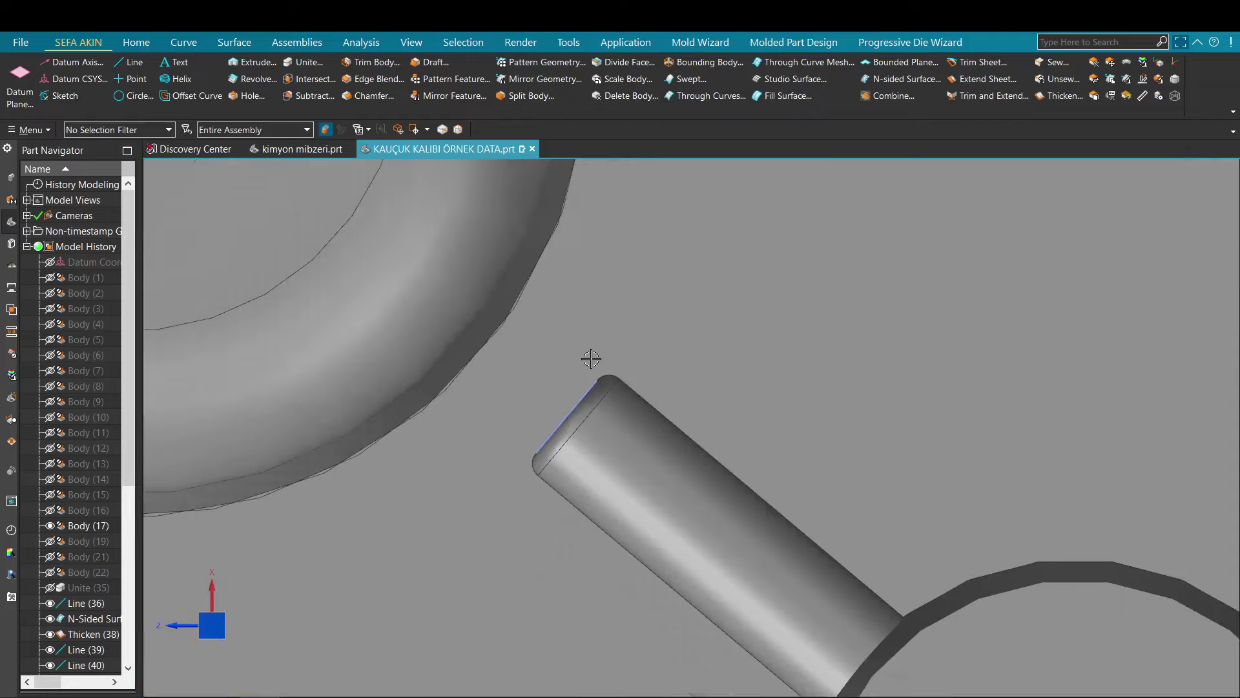
middle_click_drag(626, 451, 723, 423)
scroll(727, 425, "down", 2)
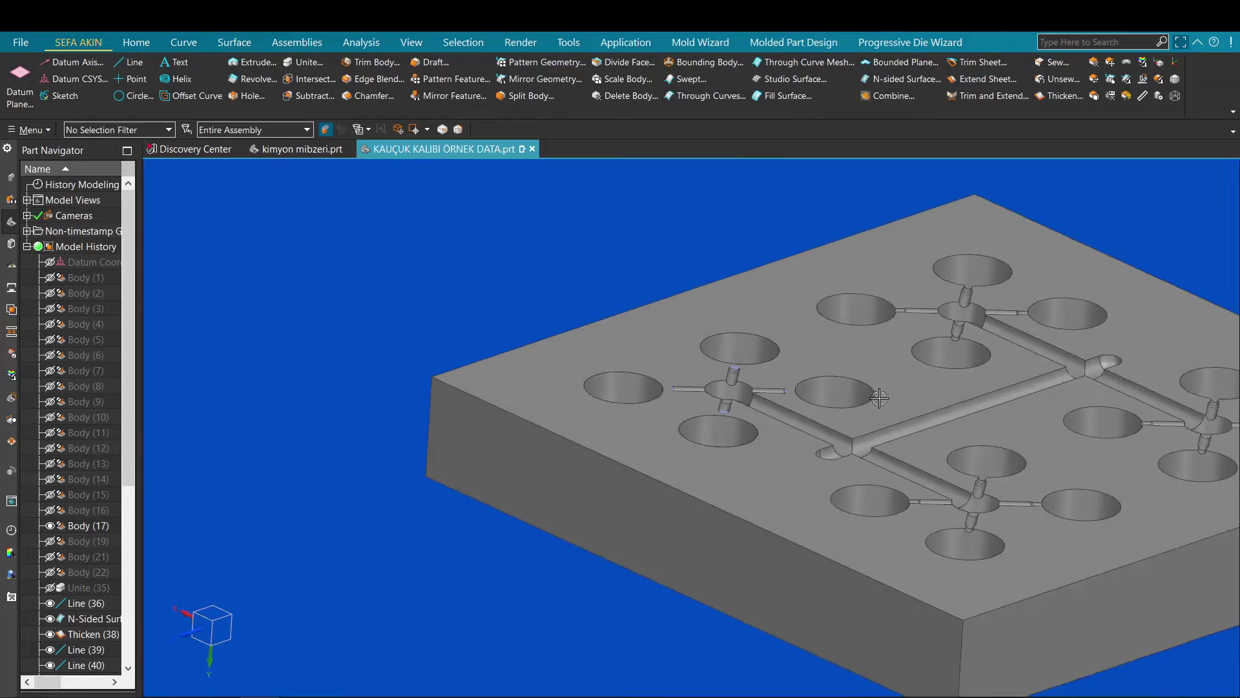
middle_click_drag(881, 396, 701, 391, "shift")
- Remove the modelling parameters through the final Subtract feature and delete the four leftover patch surfaces at the gates
scroll(91, 538, "down", 7)
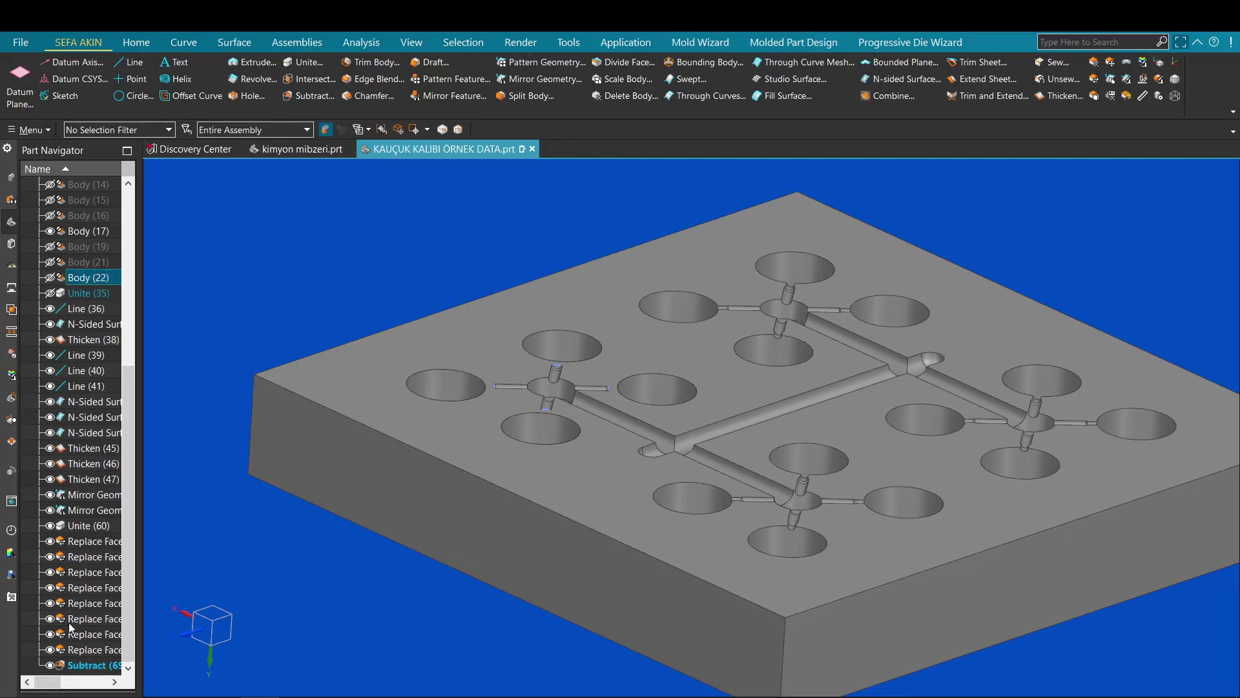
left_click(87, 663, "shift")
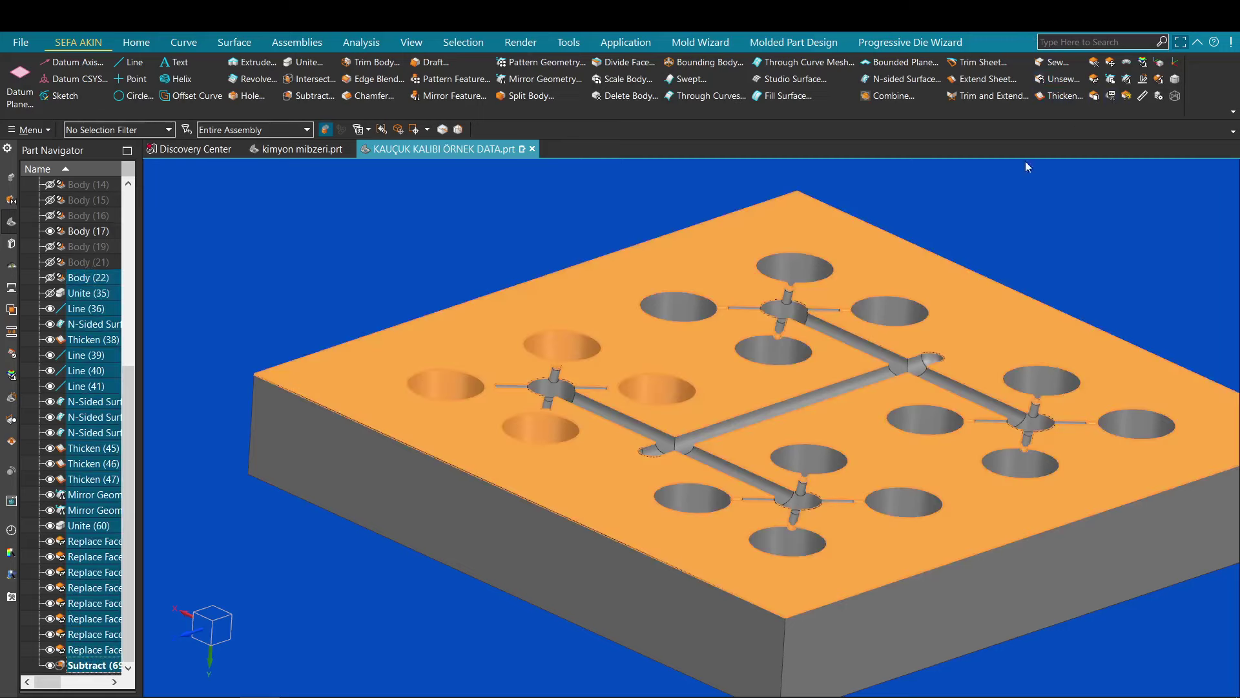
left_click(1111, 96)
left_click(297, 258)
left_click(497, 391)
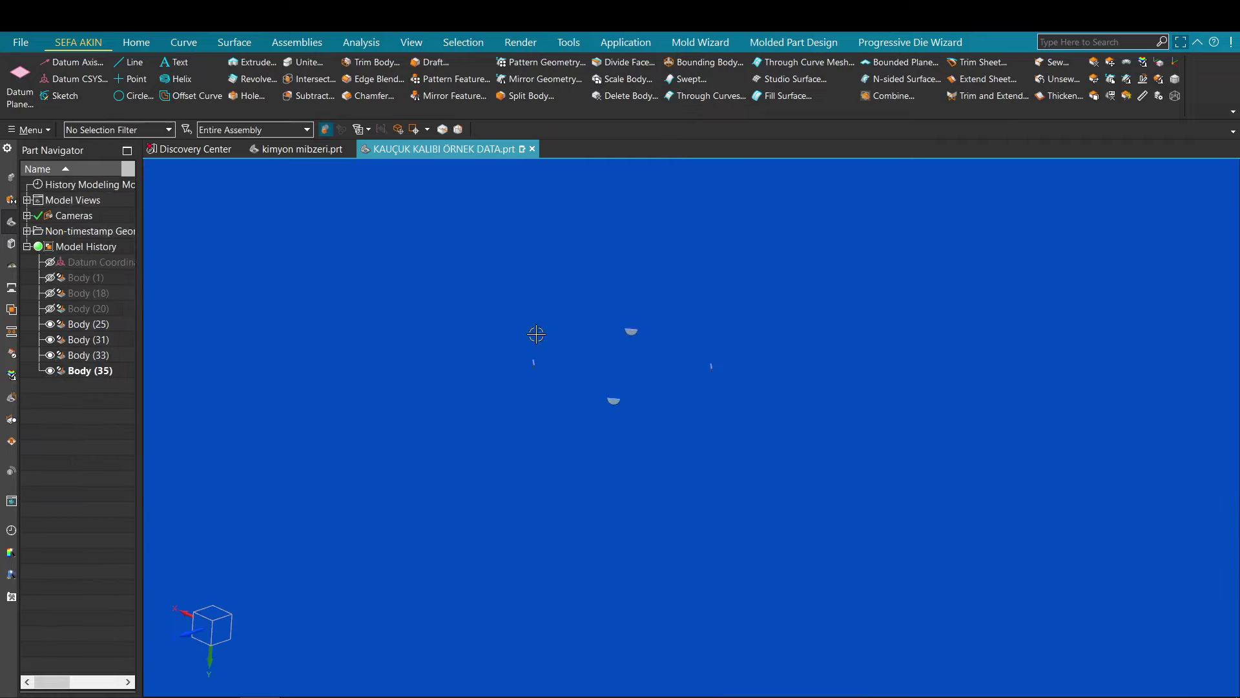
left_click_drag(451, 280, 873, 505)
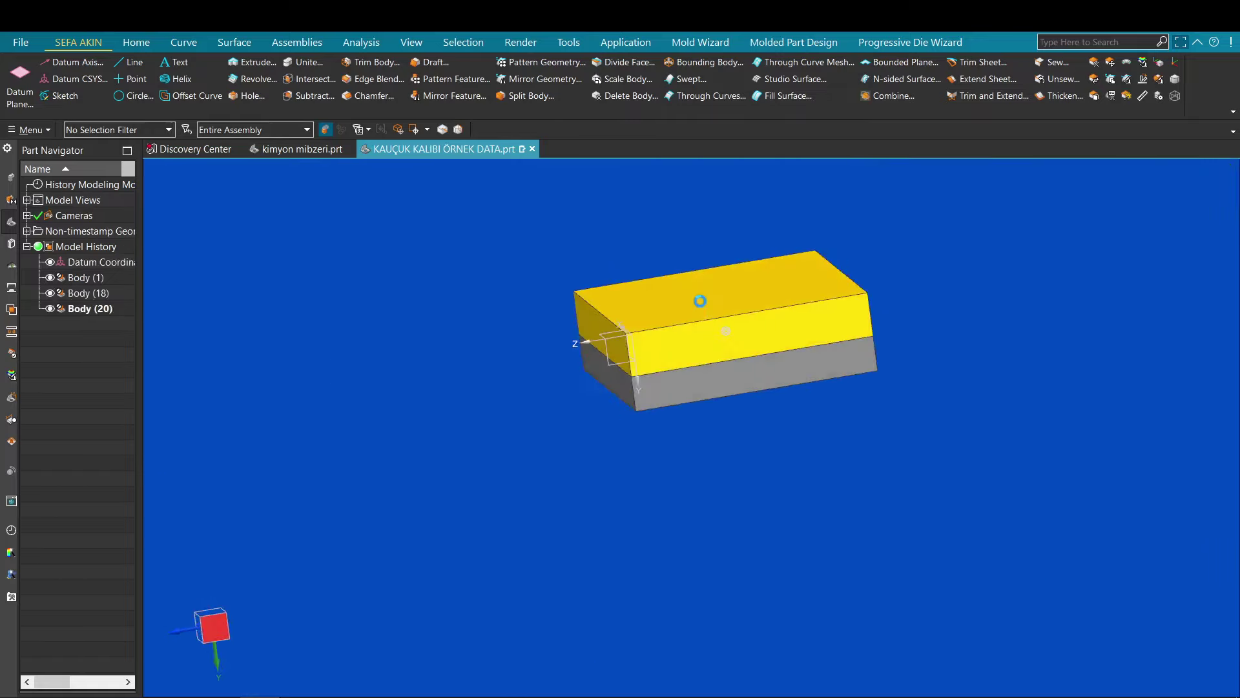
- Try to make the yellow upper plate more translucent, and undo the display change
key("F8")
key("ctrl+j")
left_click(323, 378)
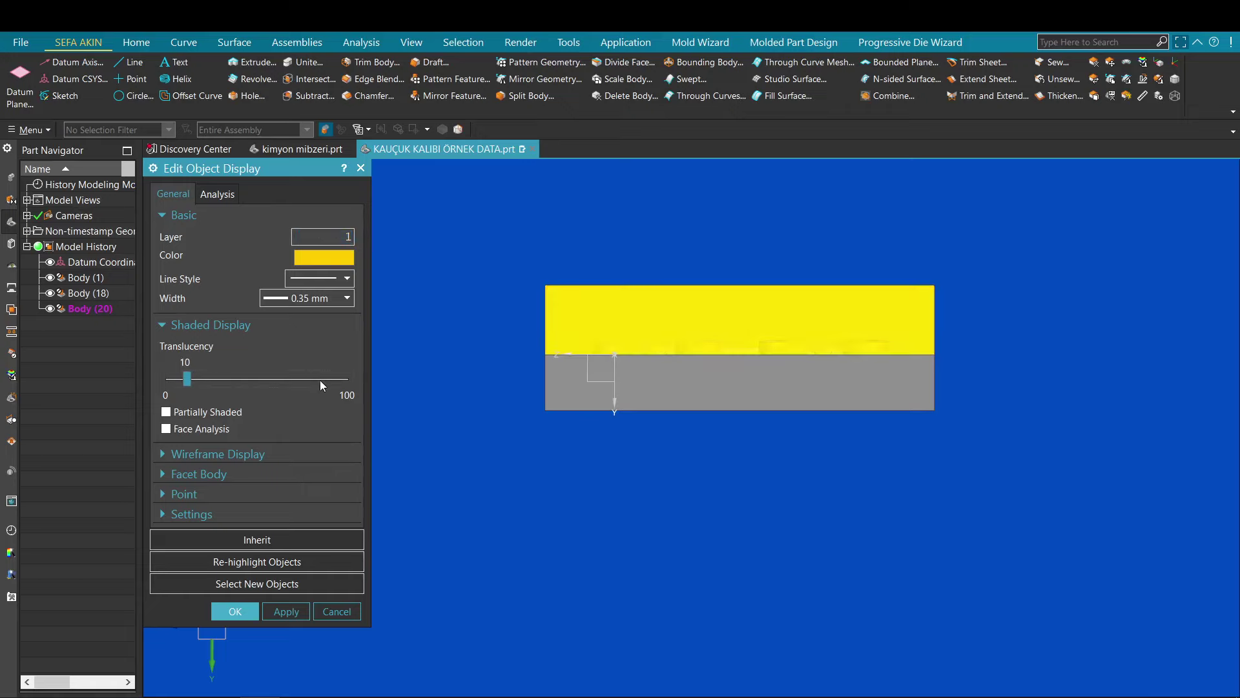
left_click(324, 378)
left_click(323, 378)
left_click(325, 378)
left_click(326, 378)
left_click(325, 378)
middle_click(687, 301)
middle_click_drag(687, 300, 734, 366)
scroll(741, 346, "up", 3)
key("ctrl+z")
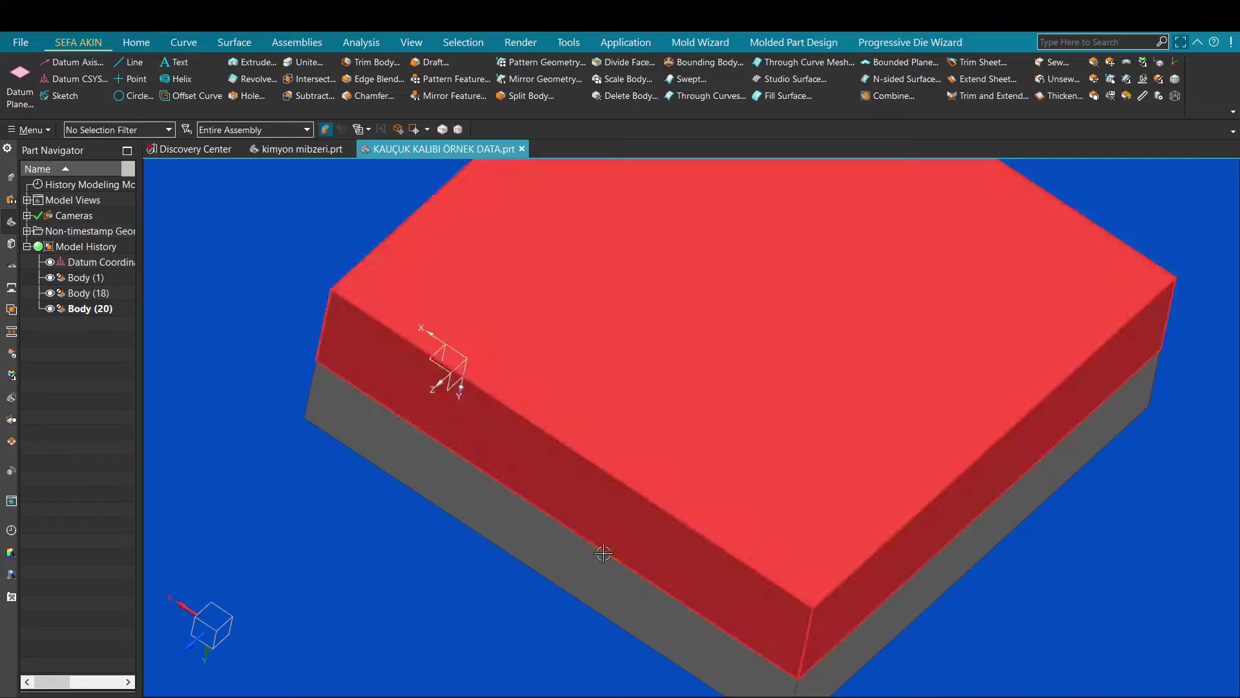
- Hide the yellow upper plate to expose the moulded parts and runner on the lower plate
left_click(655, 541)
key("ctrl+b")
scroll(668, 540, "down", 4)
middle_click_drag(695, 524, 814, 498)
scroll(686, 423, "down", 2)
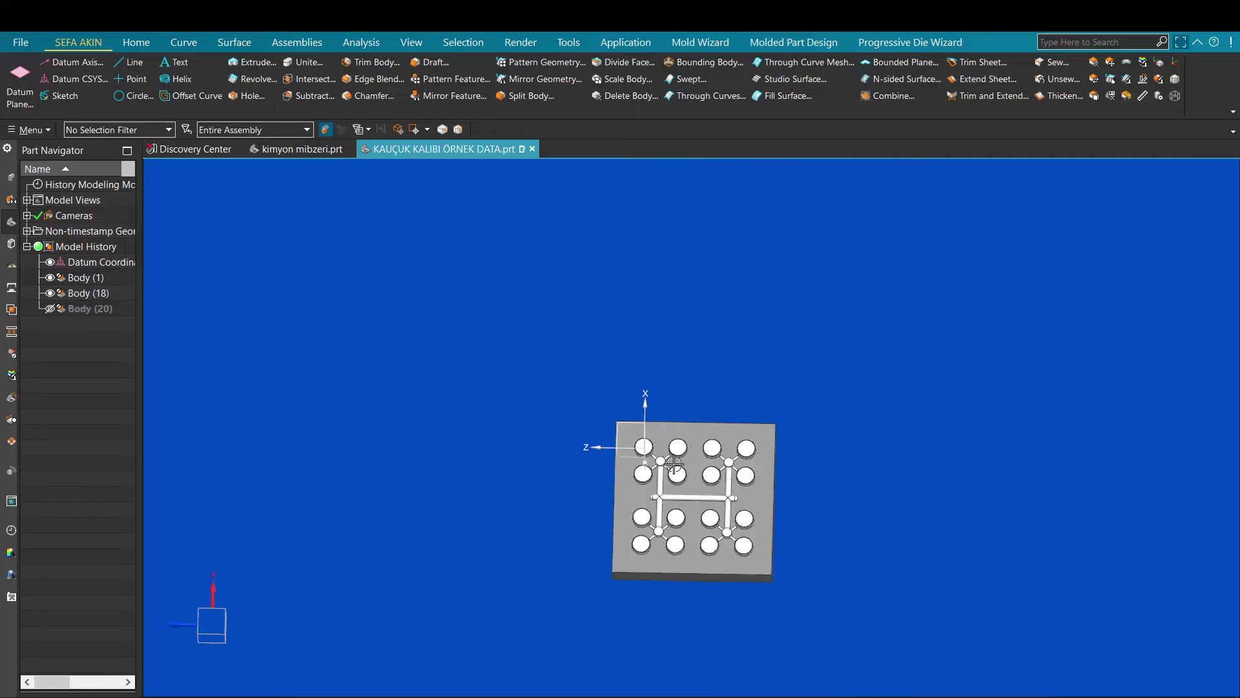
- Examine the layout of the moulded parts, gates and runner on the lower plate
key("F8")
scroll(728, 478, "up", 8)
scroll(733, 462, "down", 4)
middle_click_drag(735, 459, 700, 520)
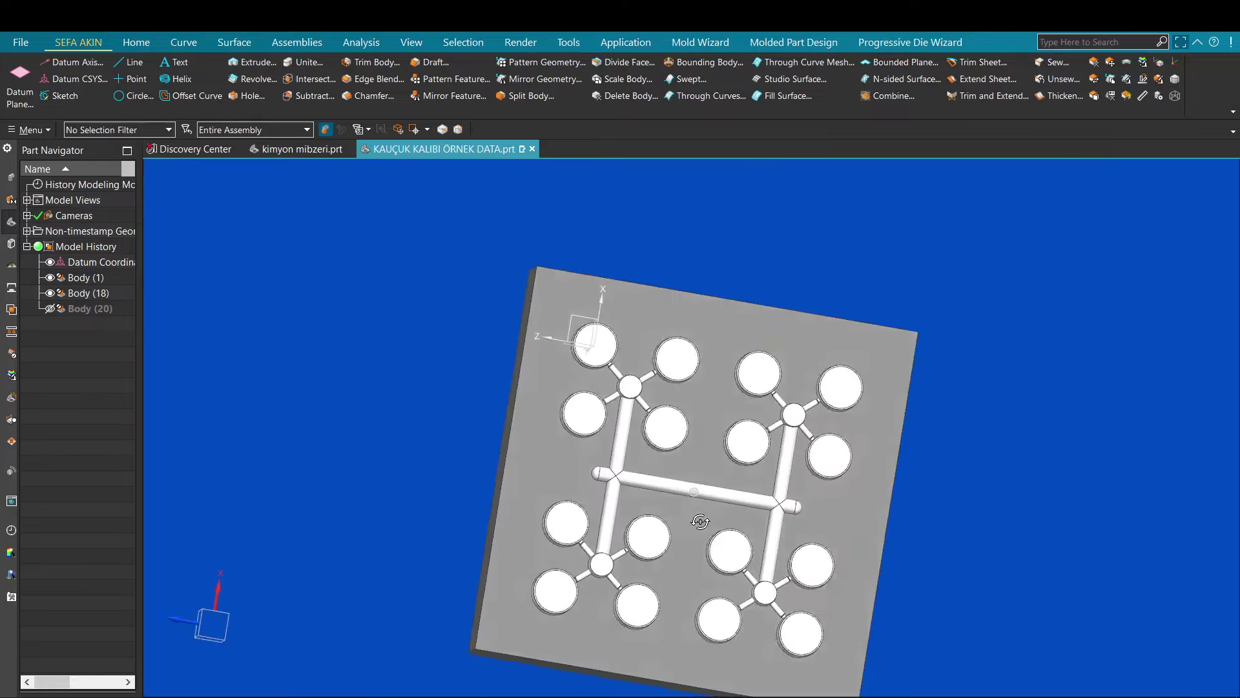
scroll(700, 520, "down", 3)
key("F8")
scroll(721, 508, "up", 4)
scroll(711, 484, "up", 5)
scroll(712, 460, "down", 3)
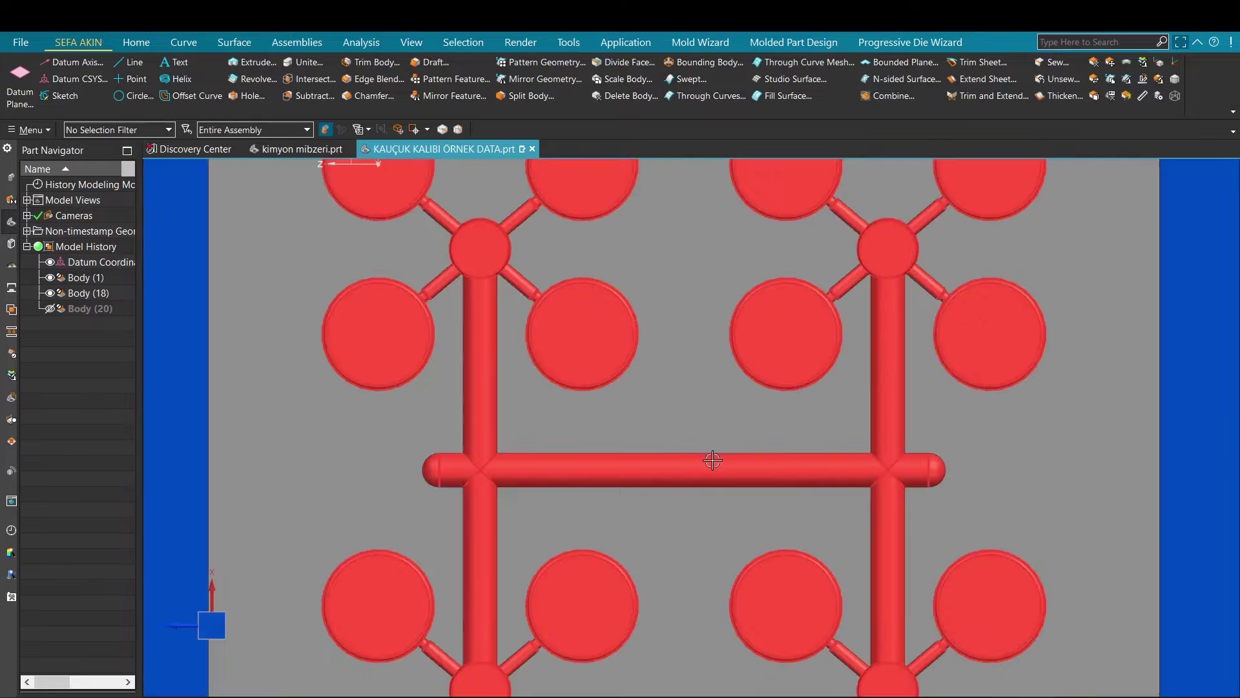
scroll(692, 469, "down", 3)
scroll(692, 466, "down", 3)
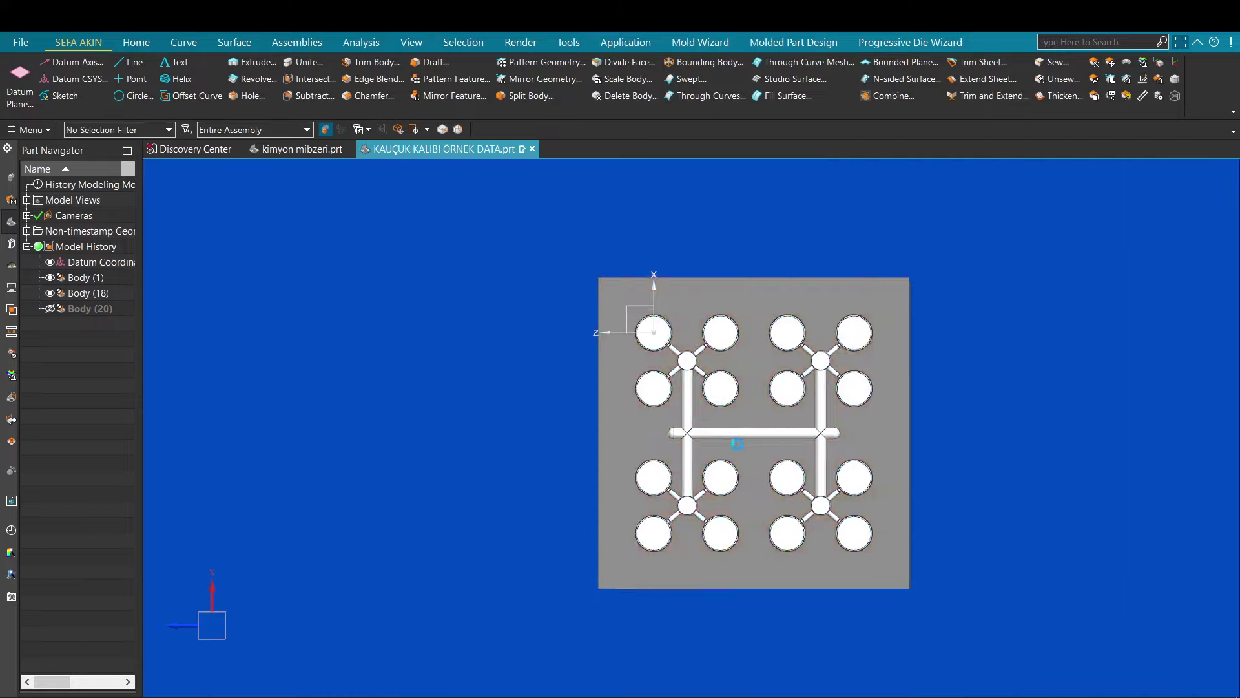
middle_click_drag(734, 445, 756, 421)
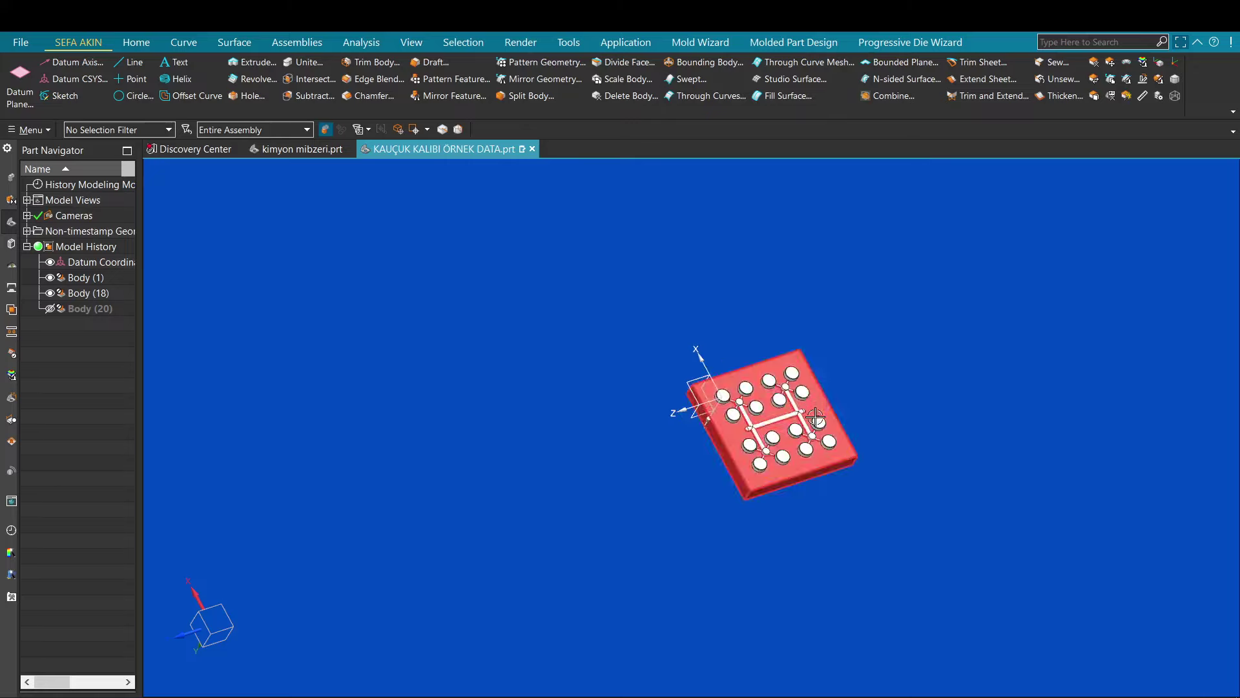
- Show only the upper plate and measure the length of its vertical corner edge
key("ctrl+shift+b")
scroll(777, 407, "up", 2)
scroll(814, 388, "down", 5)
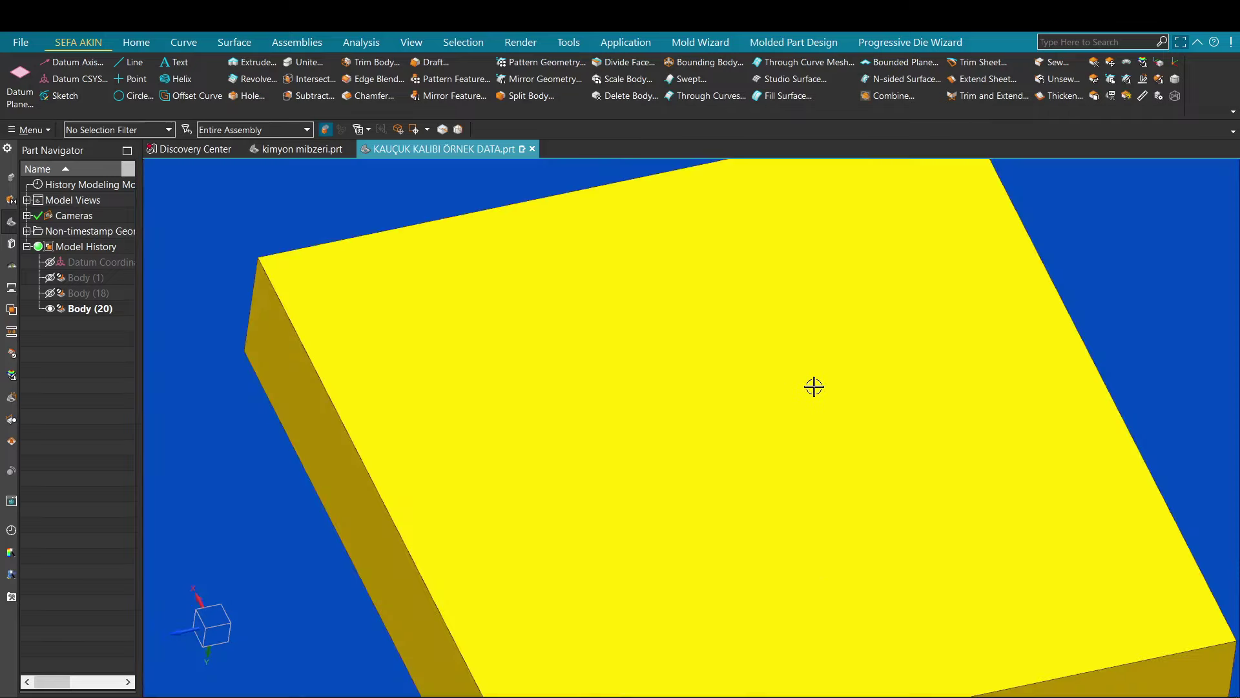
middle_click_drag(814, 387, 824, 346)
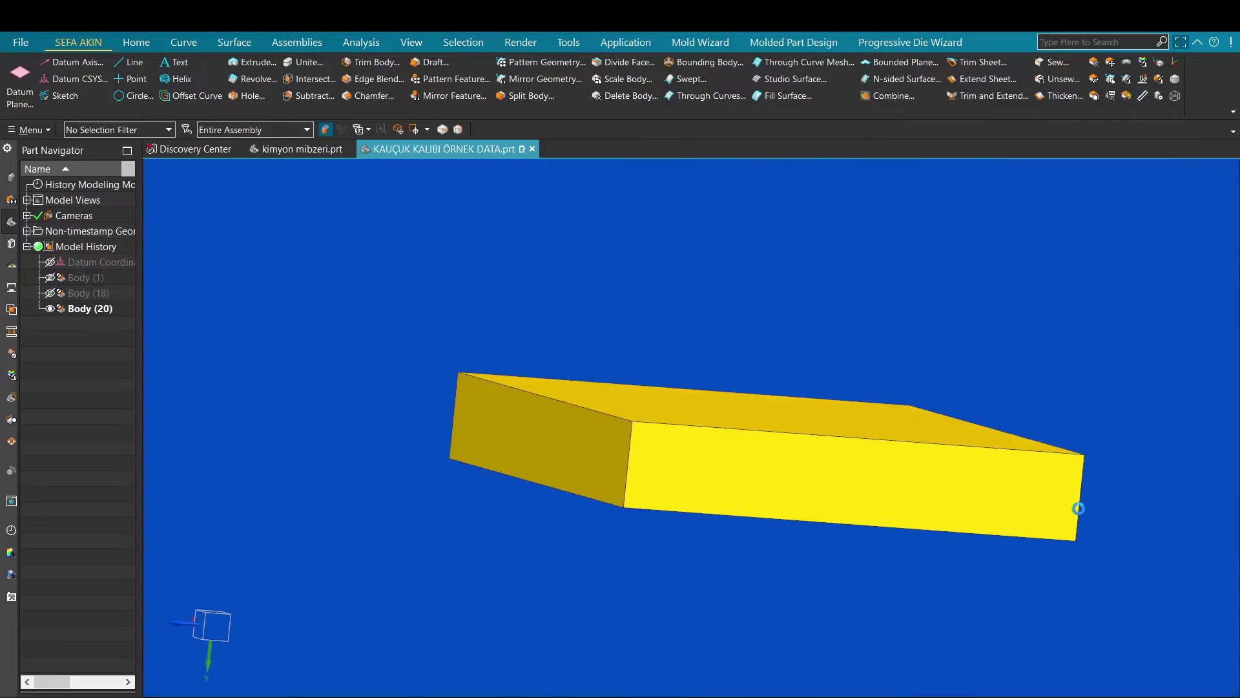
left_click(1085, 478)
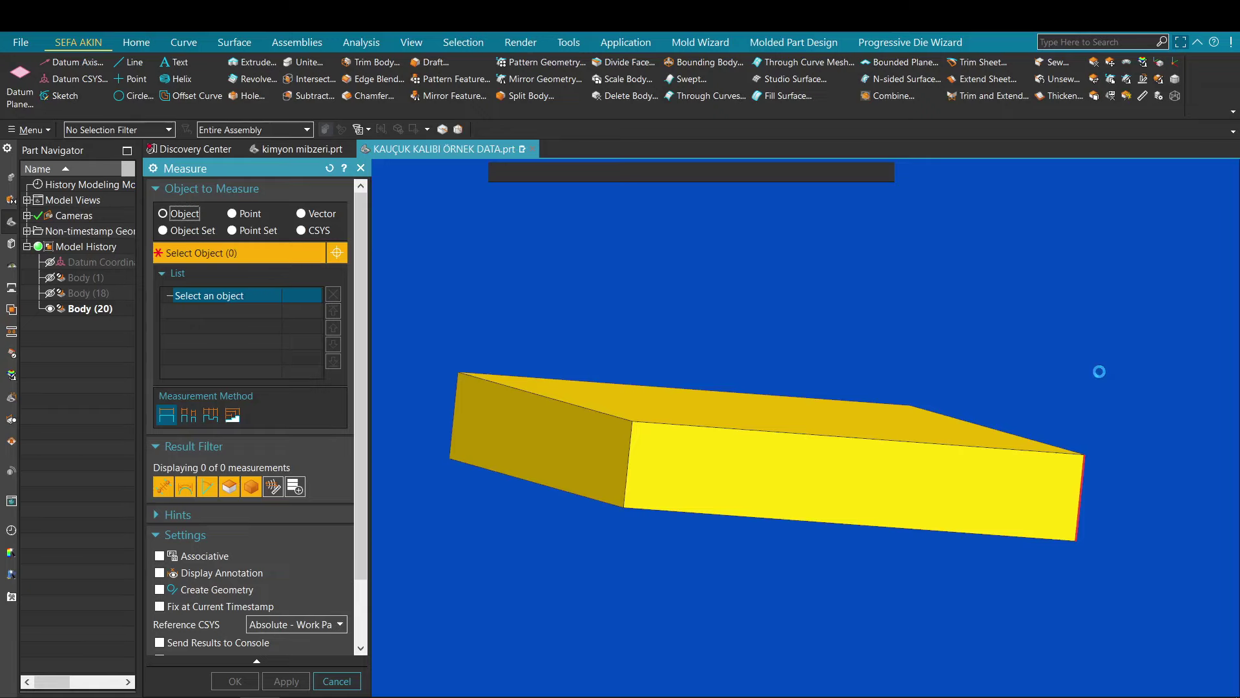
left_click(1099, 371)
middle_click(1067, 438)
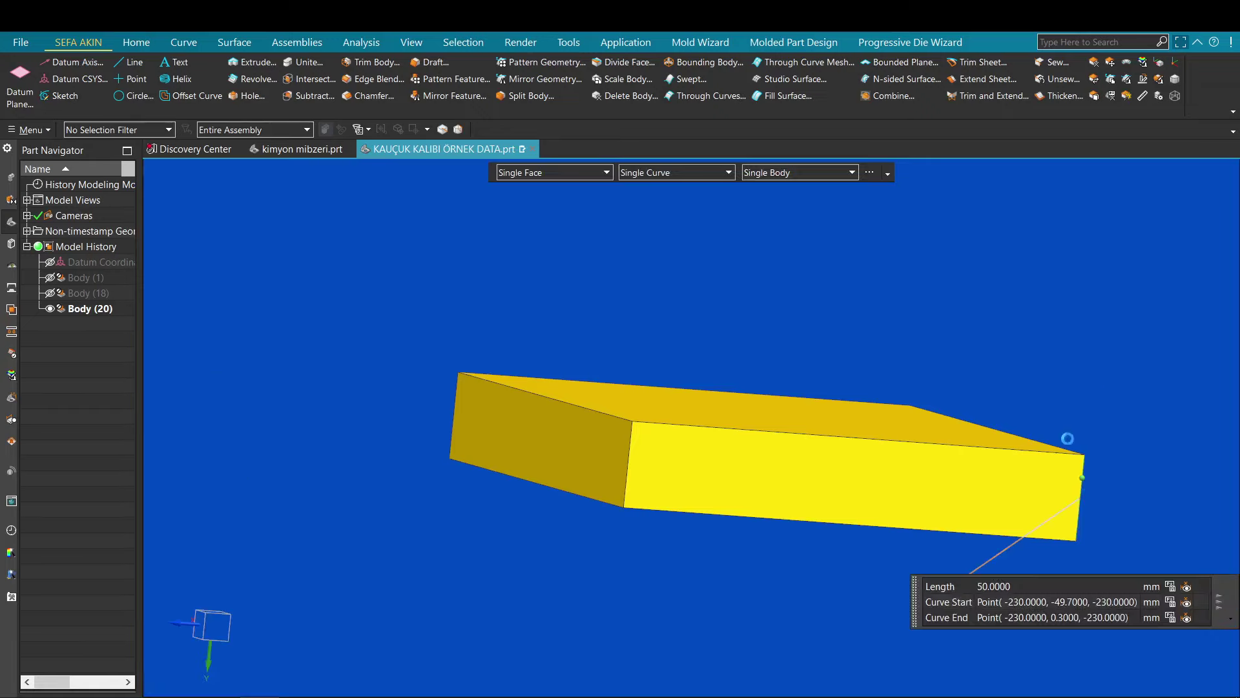
- Offset the upper plate's large outer face inward by 2 mm
left_click(1093, 96)
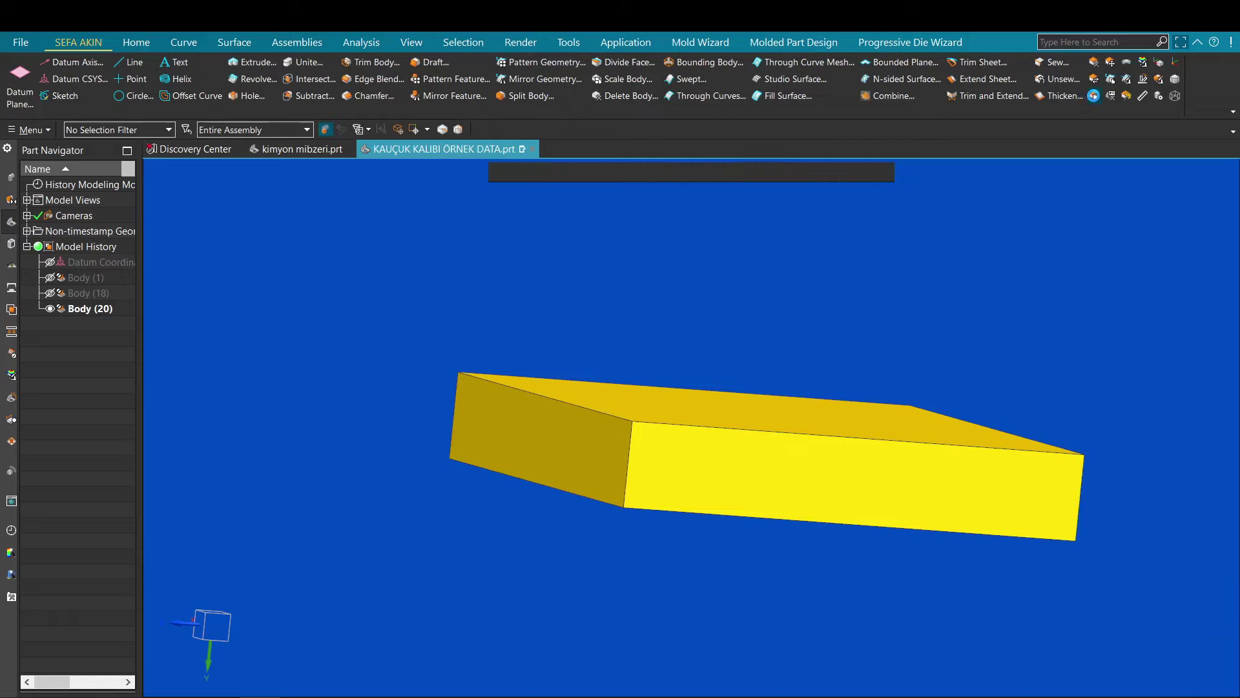
middle_click_drag(1008, 277, 972, 394)
left_click(955, 371)
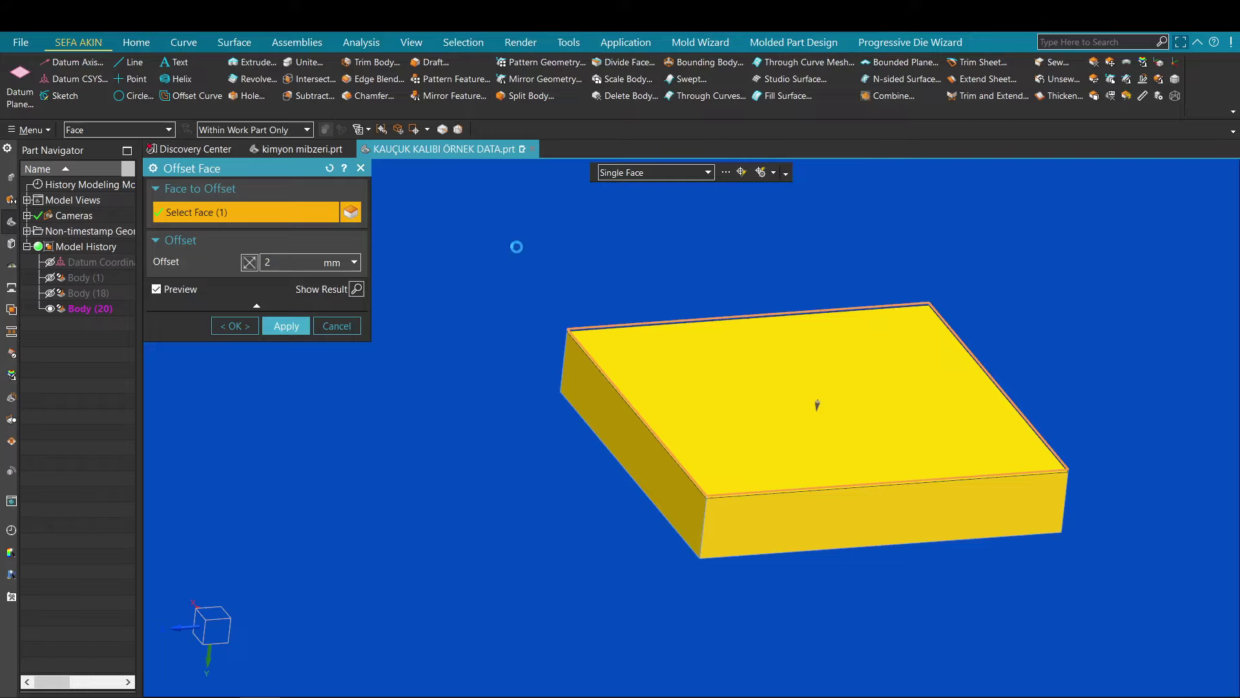
middle_click(758, 420)
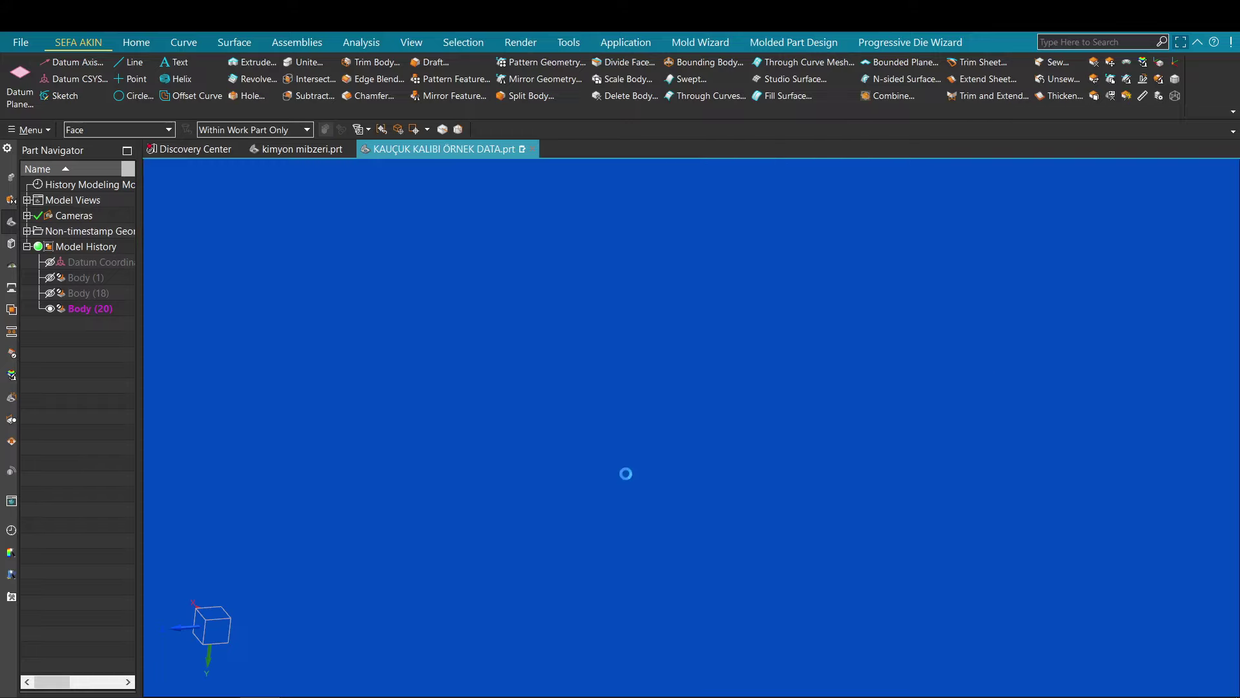
- Show all hidden bodies so both mould plates are displayed together
key("ctrl+shift+u")
key("ctrl+f")
middle_click_drag(625, 473, 703, 444)
scroll(645, 464, "up", 4)
scroll(703, 444, "down", 1)
scroll(703, 445, "up", 5)
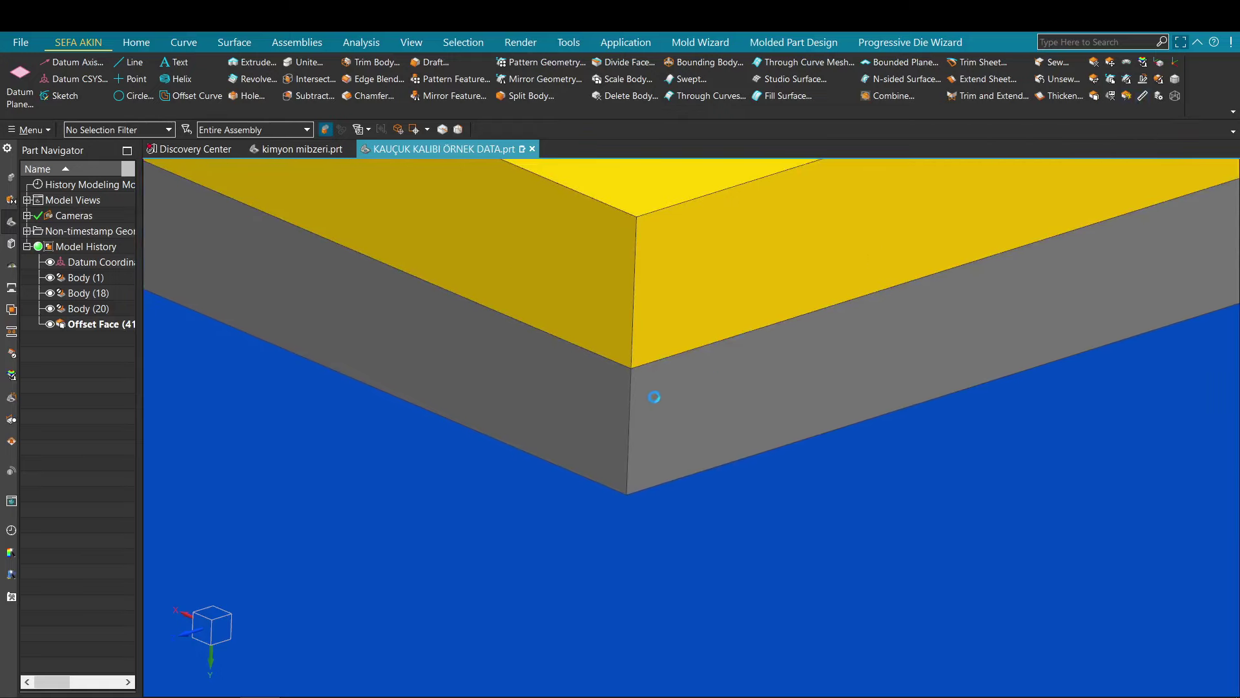
- Measure the length of the grey mould plate's vertical corner edge
left_click(634, 387)
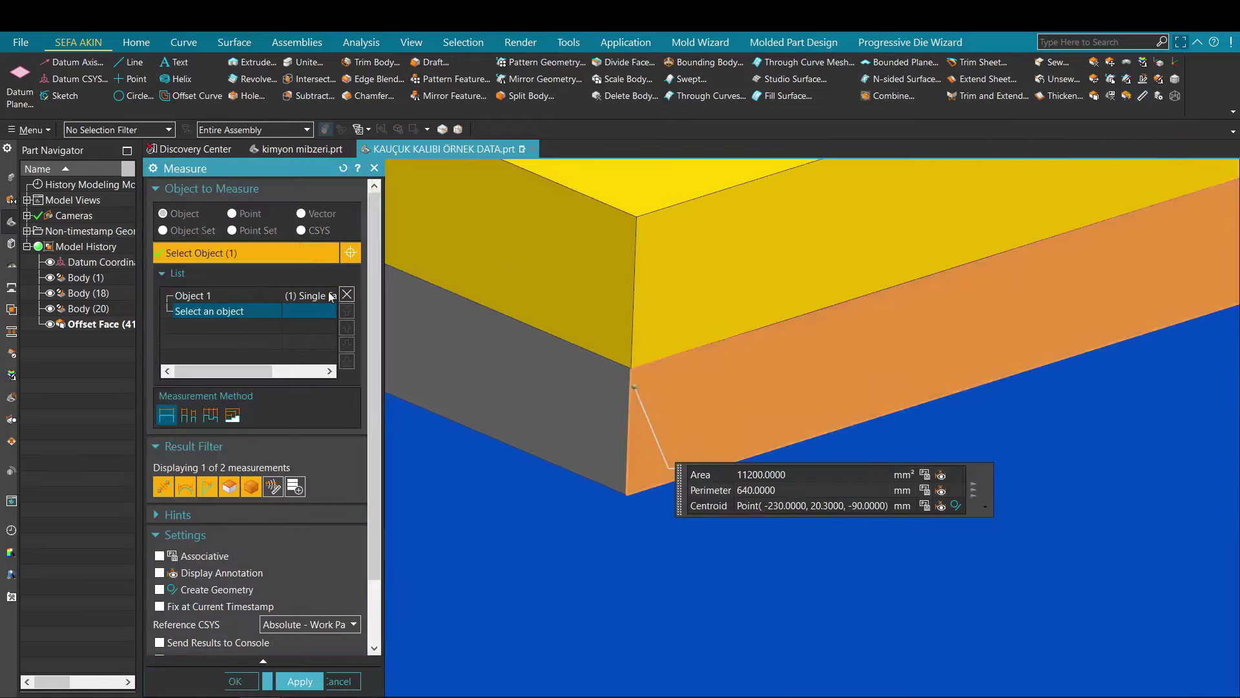
left_click(347, 294)
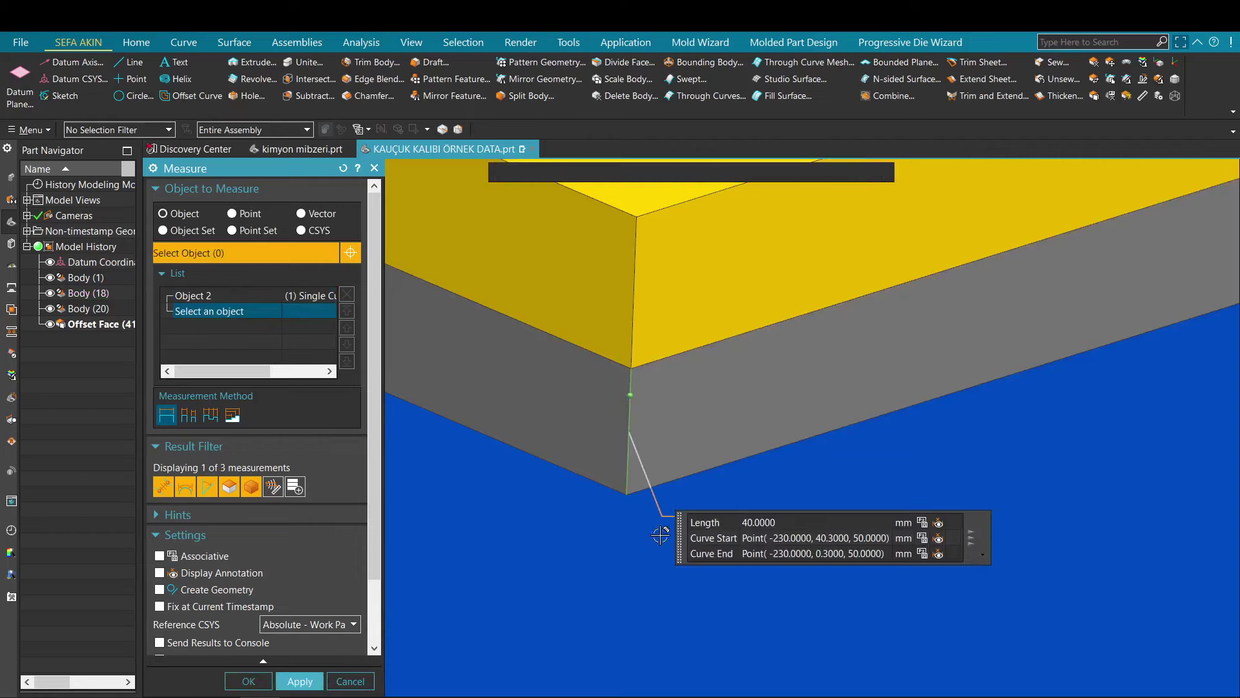
key("Escape")
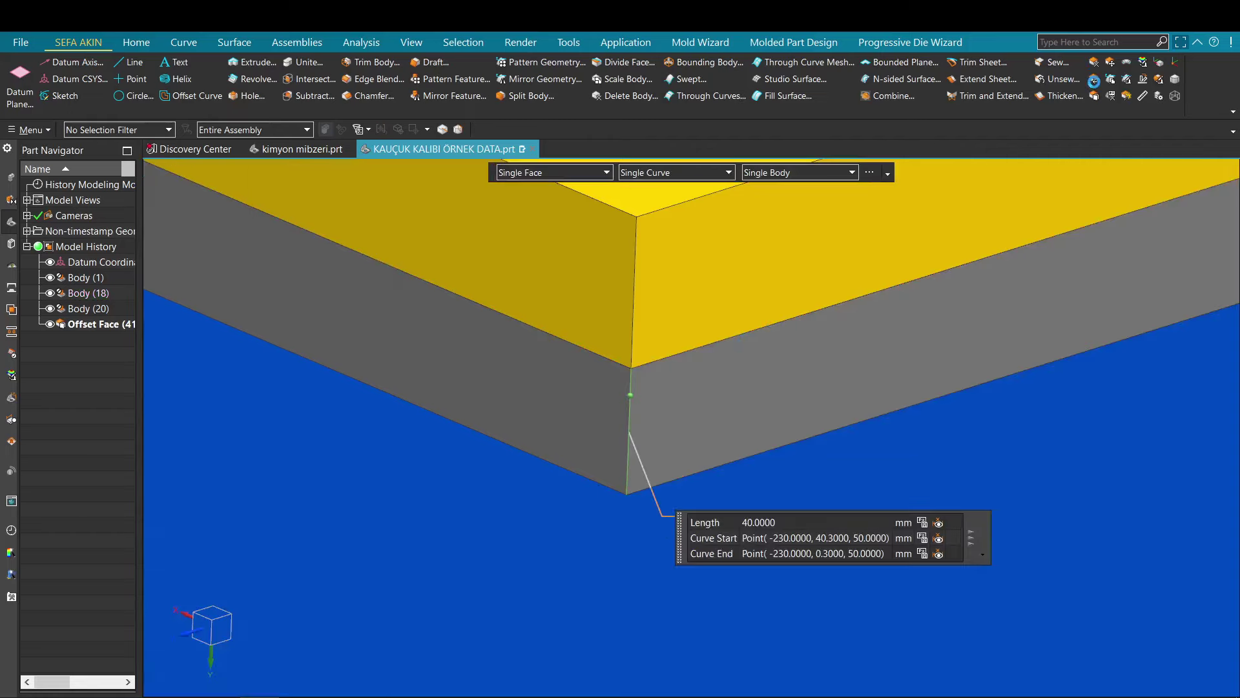
- Offset the grey mould plate's large outer face outward by 8 mm
left_click(1093, 80)
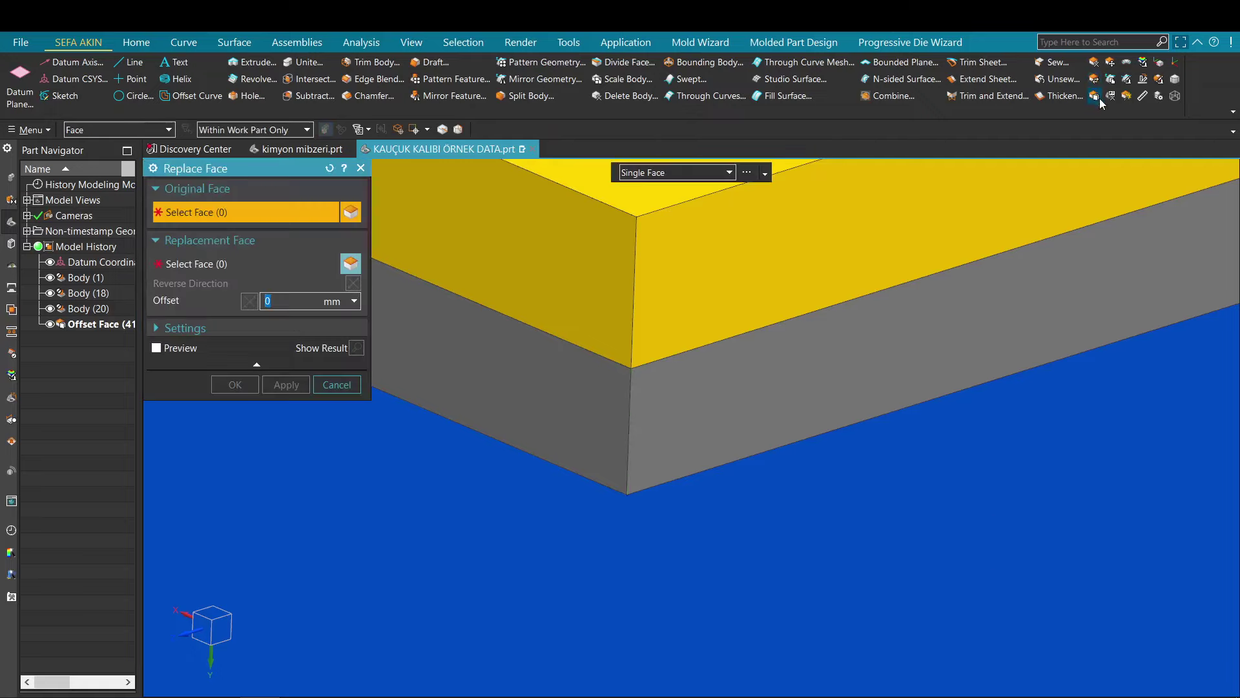
left_click(1101, 100)
scroll(915, 319, "down", 5)
middle_click_drag(916, 319, 838, 309, "shift")
scroll(836, 388, "down", 3)
scroll(759, 387, "up", 3)
left_click(747, 421)
middle_click(919, 296)
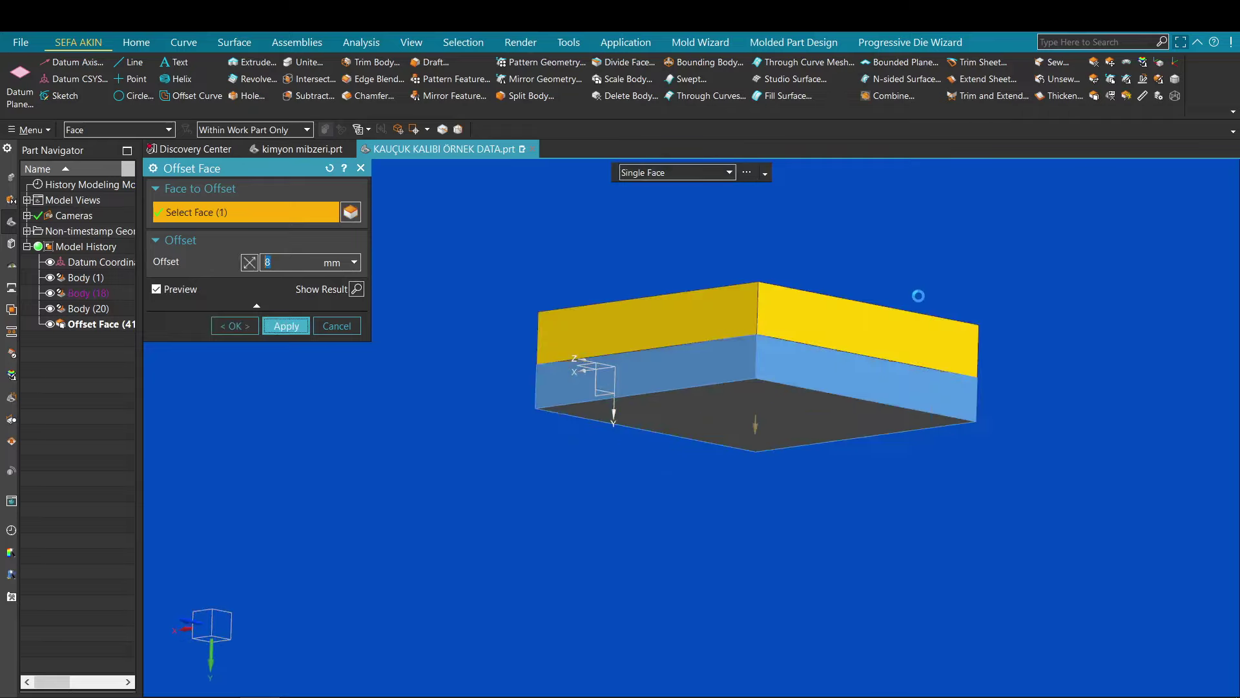
scroll(917, 296, "down", 7)
middle_click(905, 275)
- Examine the two stacked mould plates from the side and in angled views to compare their thickness
key("F8")
scroll(831, 293, "up", 6)
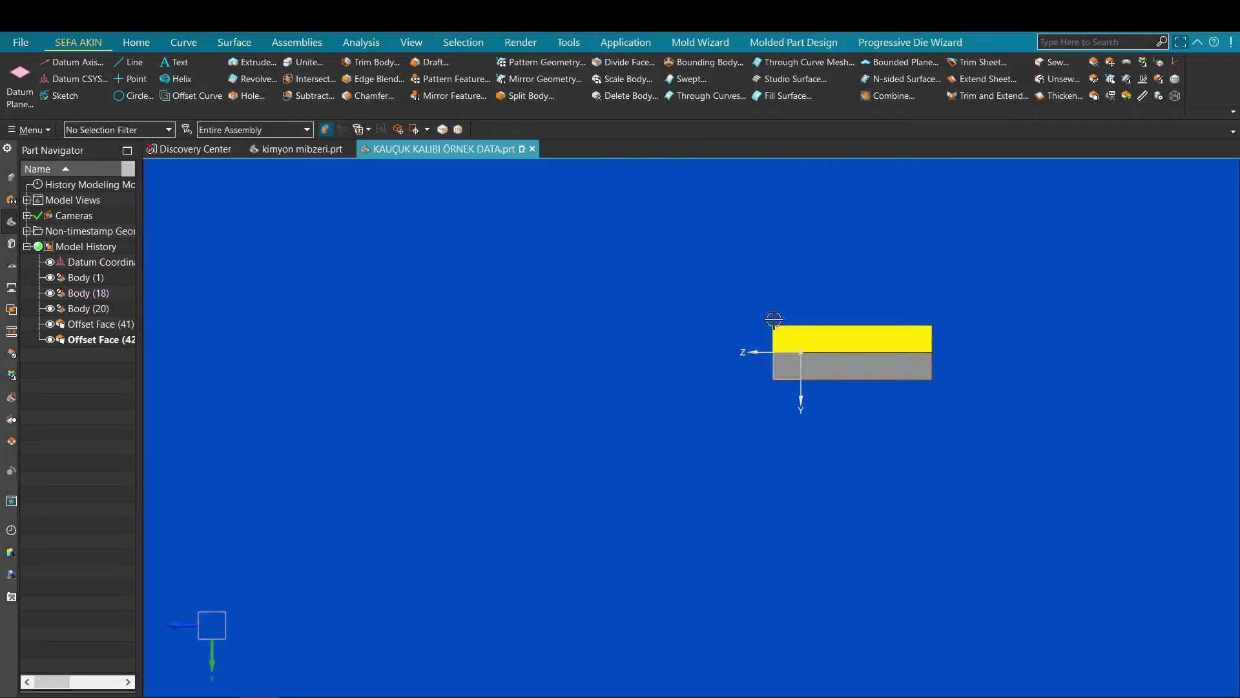
middle_click_drag(692, 313, 733, 356)
scroll(744, 329, "down", 3)
key("ctrl+f")
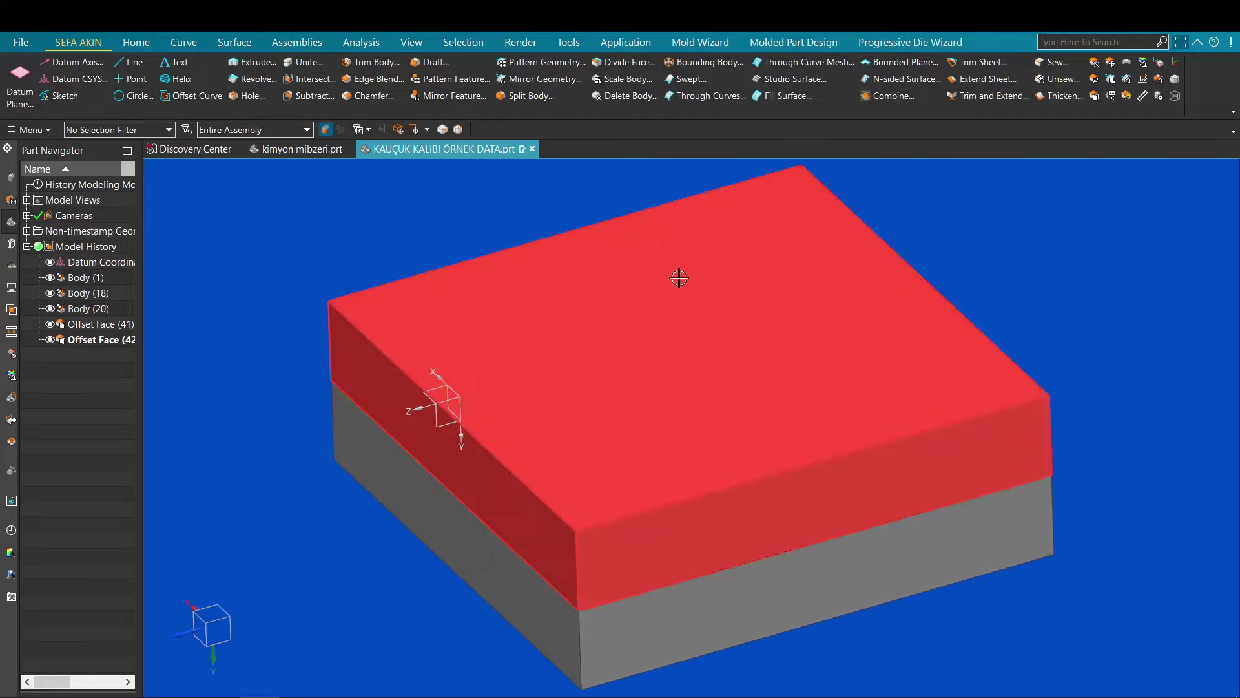
scroll(656, 336, "down", 3)
middle_click_drag(656, 335, 598, 283)
key("Home")
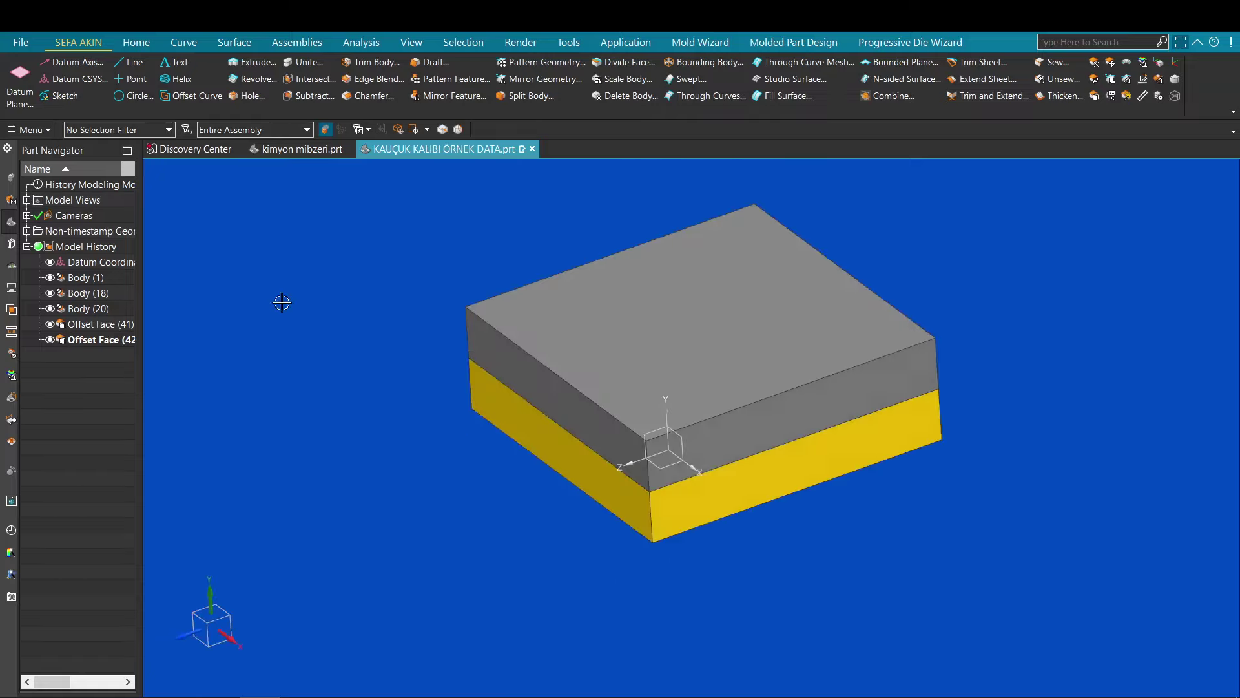
mouse_move(287, 299)
middle_mouse_down()
mouse_move(429, 324)
mouse_move(479, 297)
middle_mouse_up()
scroll(480, 297, "down", 1)
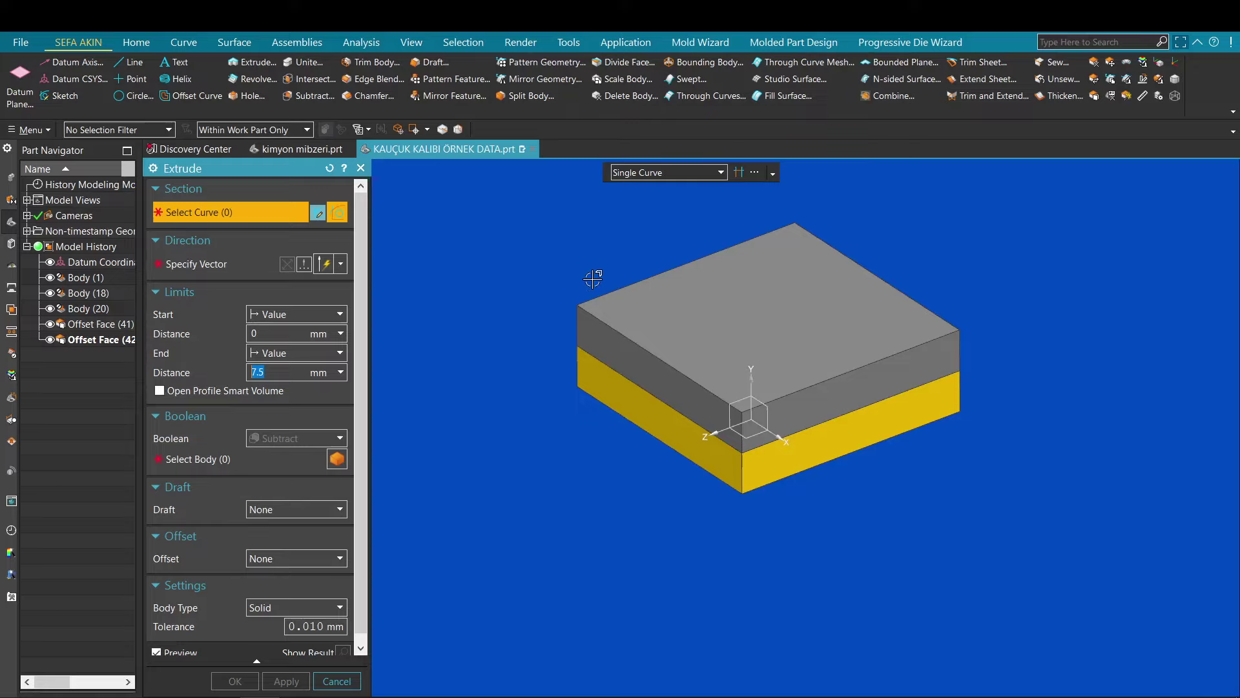
key("Escape")
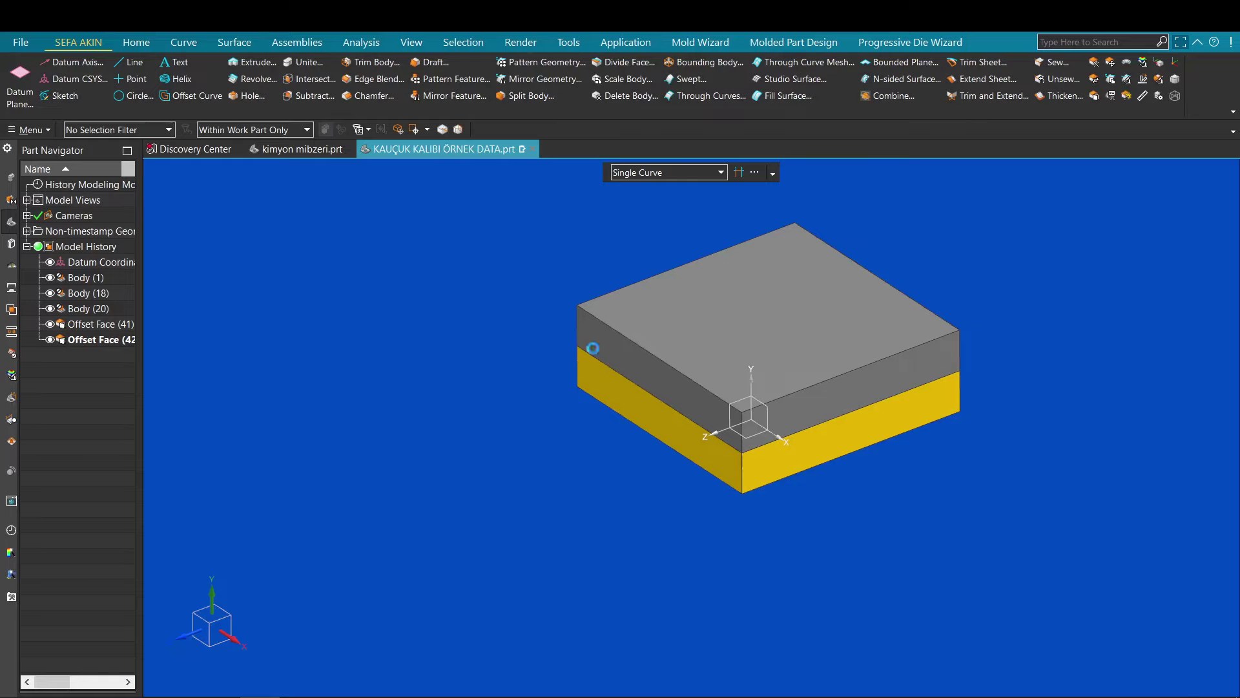
scroll(605, 382, "up", 6)
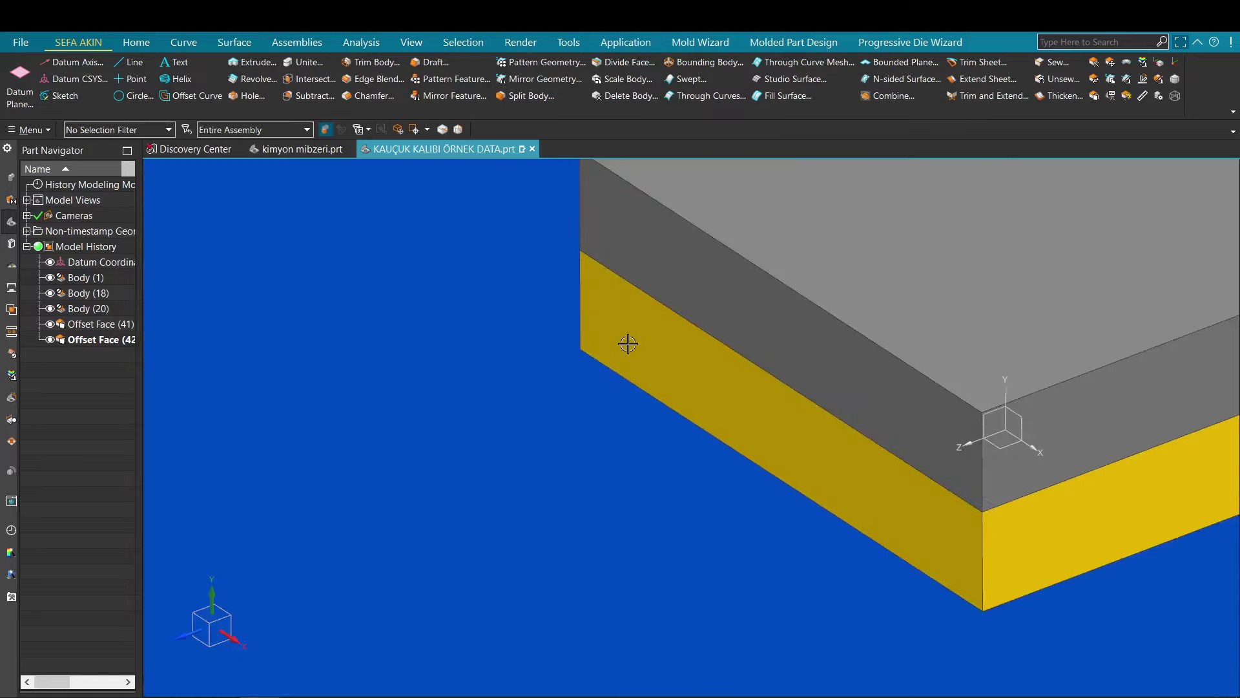
- Hide the yellow mold plate and swap the shown and hidden objects so only that plate is displayed
left_click(629, 345)
key("ctrl+b")
key("ctrl+shift+b")
mouse_move(706, 295)
middle_mouse_down()
mouse_move(695, 362)
mouse_move(678, 369)
middle_mouse_up()
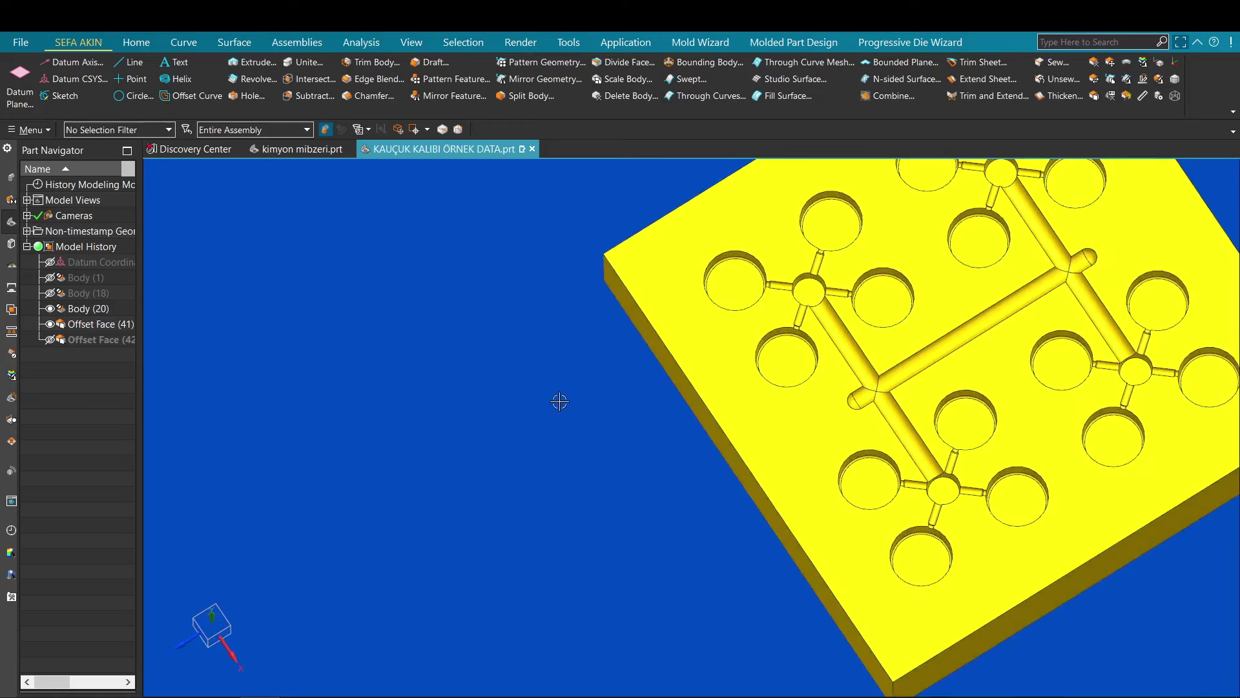
- Examine the cavity and runner layout of the yellow plate from the top
key("F8")
scroll(806, 286, "up", 1)
middle_click_drag(813, 288, 678, 349, "shift")
scroll(701, 338, "down", 1)
middle_click_drag(755, 339, 731, 354, "shift")
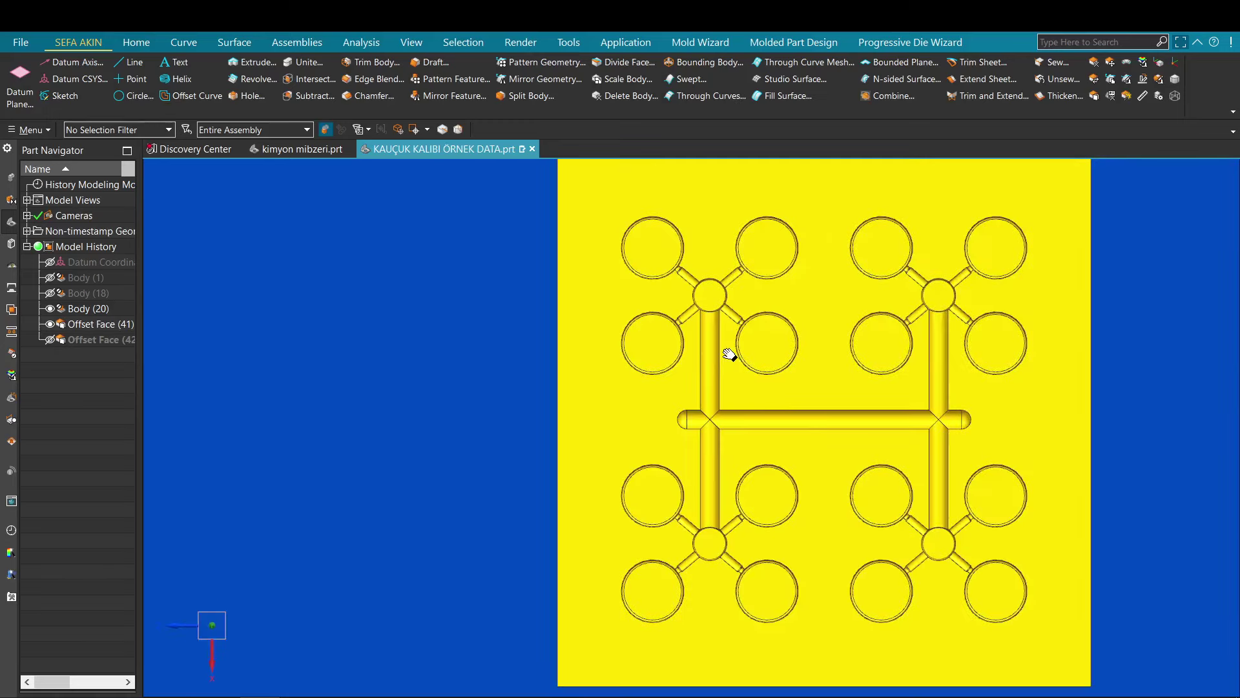
scroll(813, 319, "down", 3)
middle_click_drag(824, 322, 795, 343, "shift")
scroll(724, 301, "up", 2)
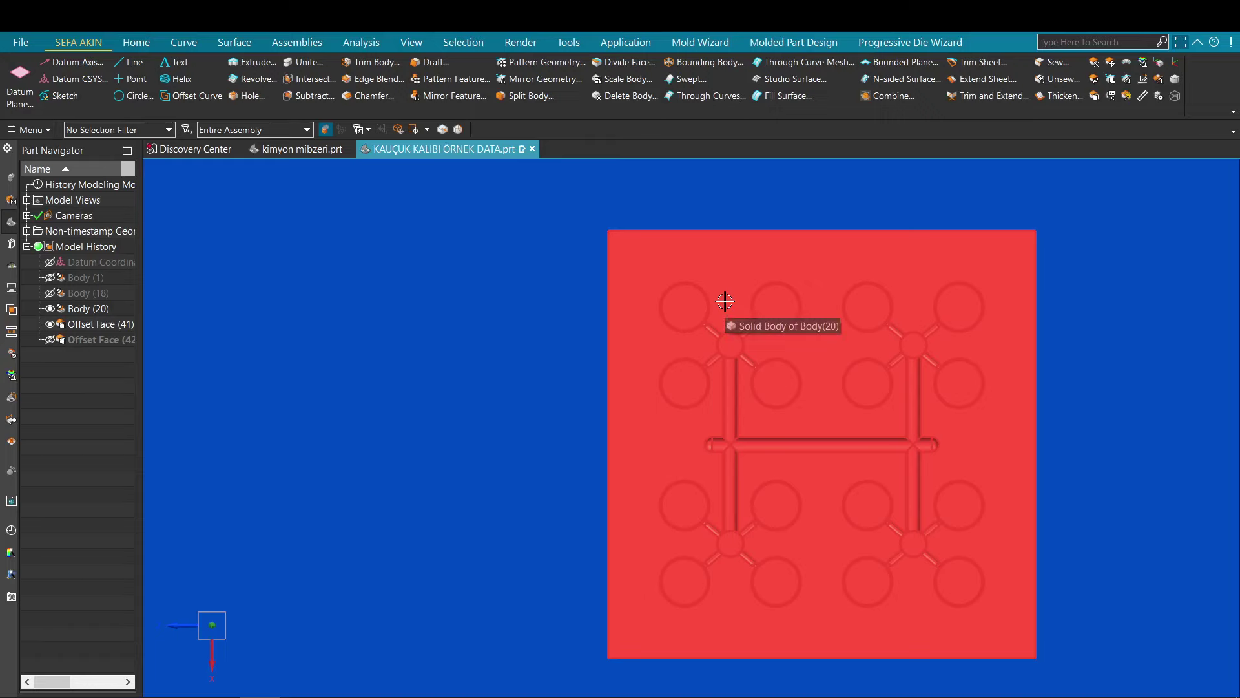
- Measure the length of the yellow plate's back upper edge in a trimetric view
key("Home")
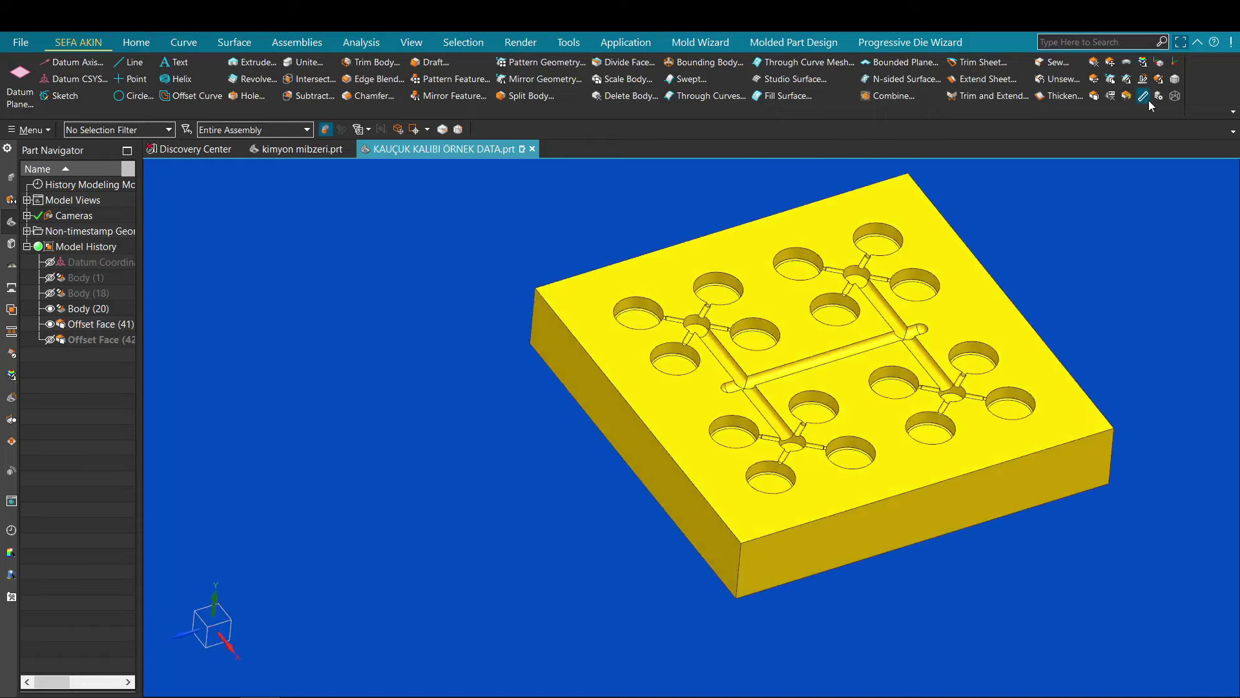
key("ctrl+shift+m")
left_click(1088, 433)
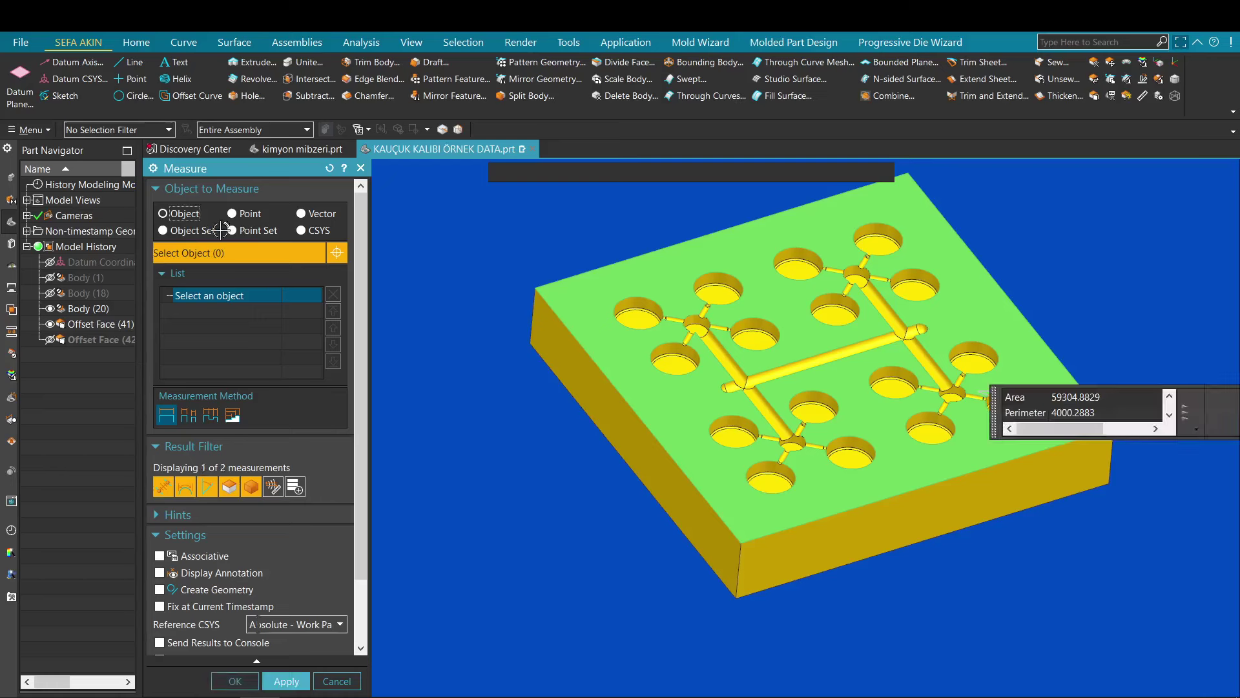
left_click(299, 295)
left_click(347, 294)
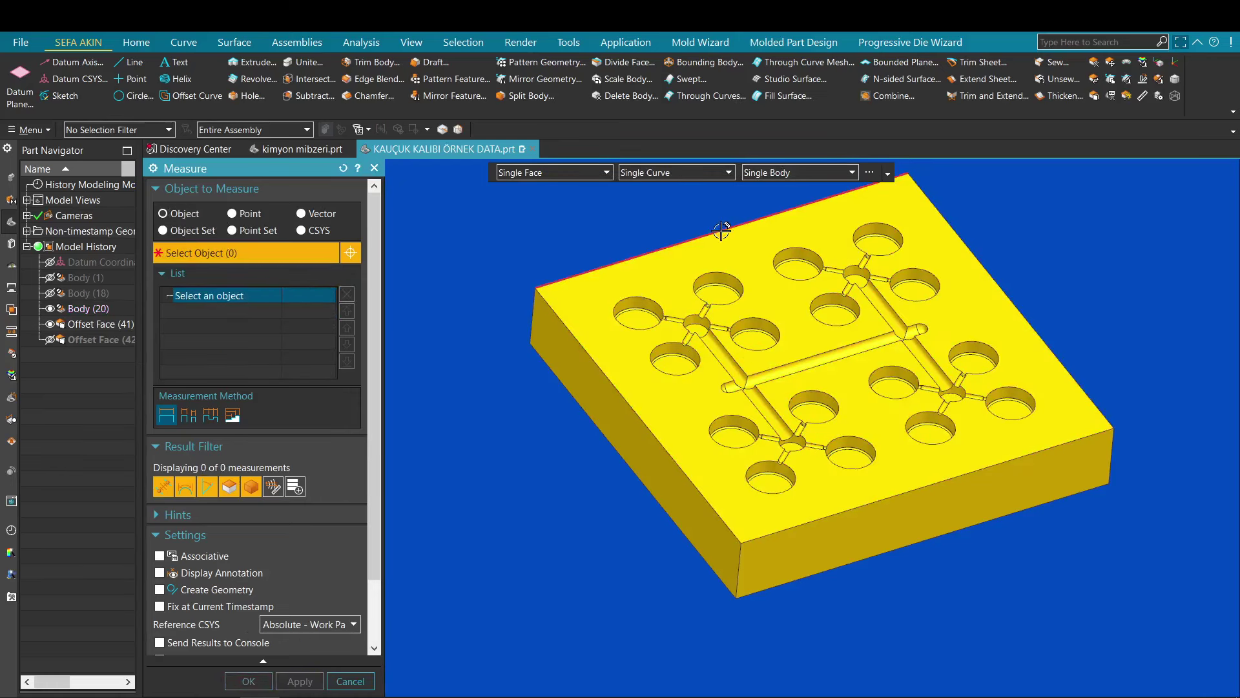
left_click(725, 229)
key("Escape")
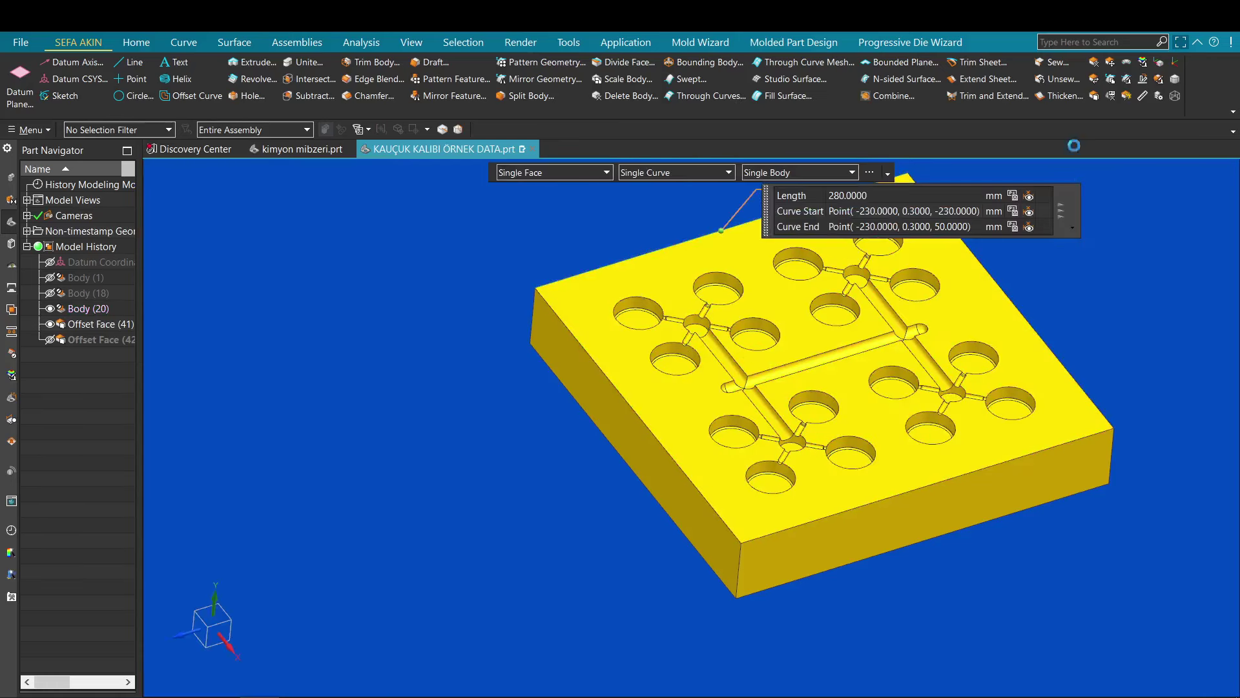
- Offset the four side faces of the yellow cavity plate outward by 25 mm
left_click(1095, 96)
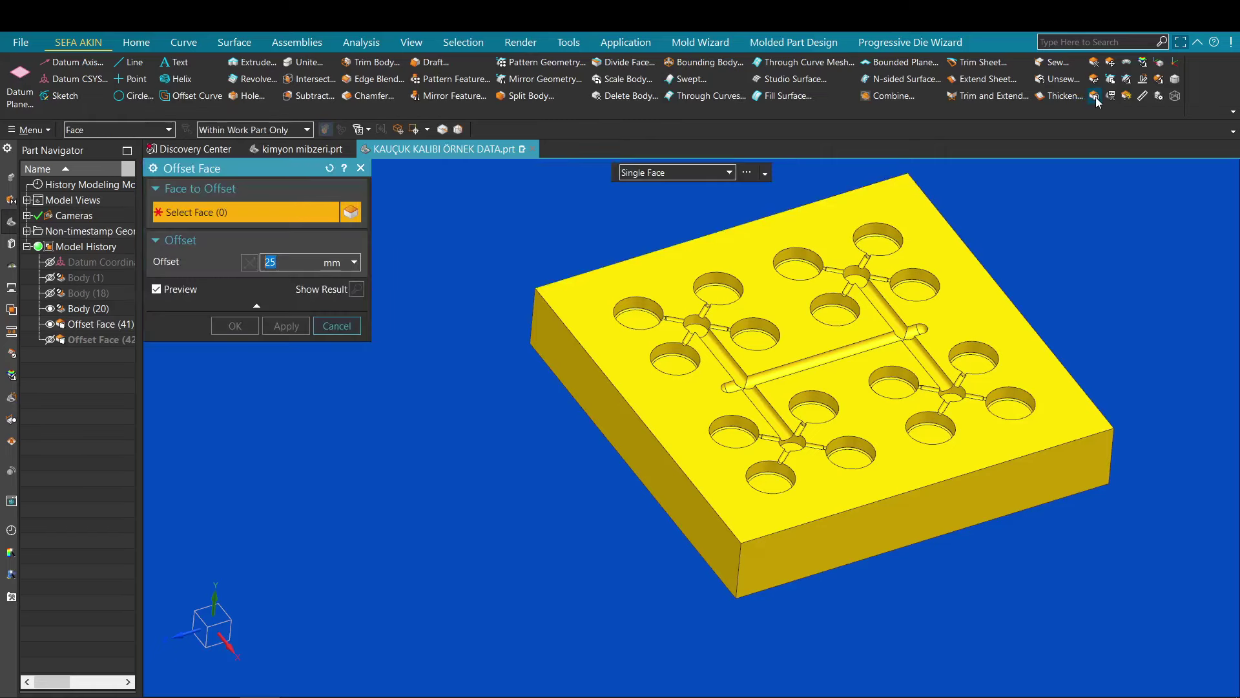
scroll(784, 577, "up", 4)
left_click(638, 535)
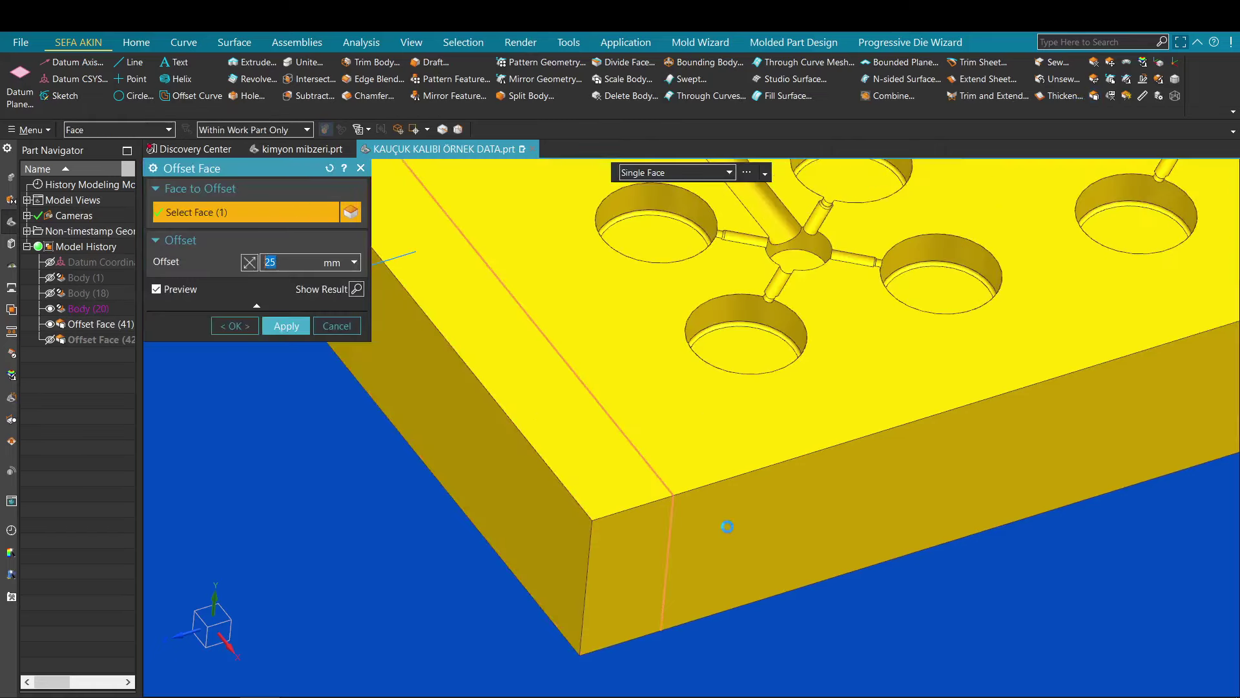
left_click(728, 526)
scroll(728, 526, "down", 8)
middle_click_drag(844, 449, 840, 487)
scroll(839, 487, "up", 3)
left_click(861, 425)
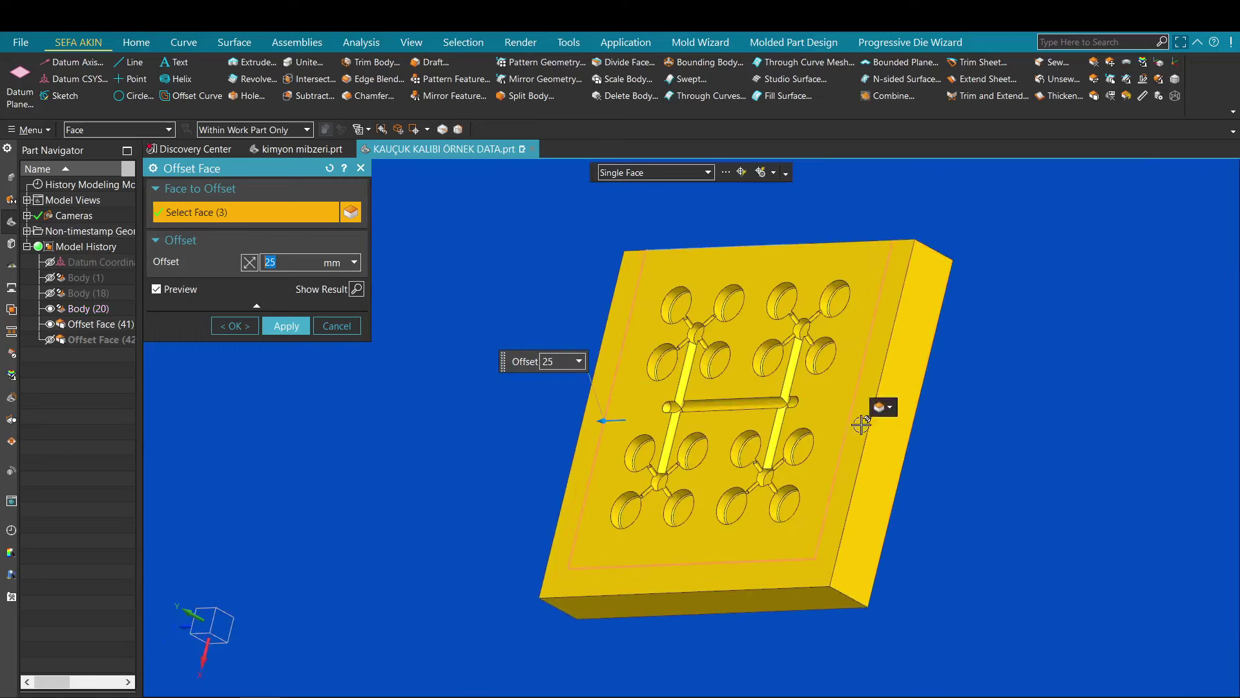
scroll(861, 424, "down", 2)
middle_click_drag(856, 416, 828, 366)
scroll(827, 366, "up", 3)
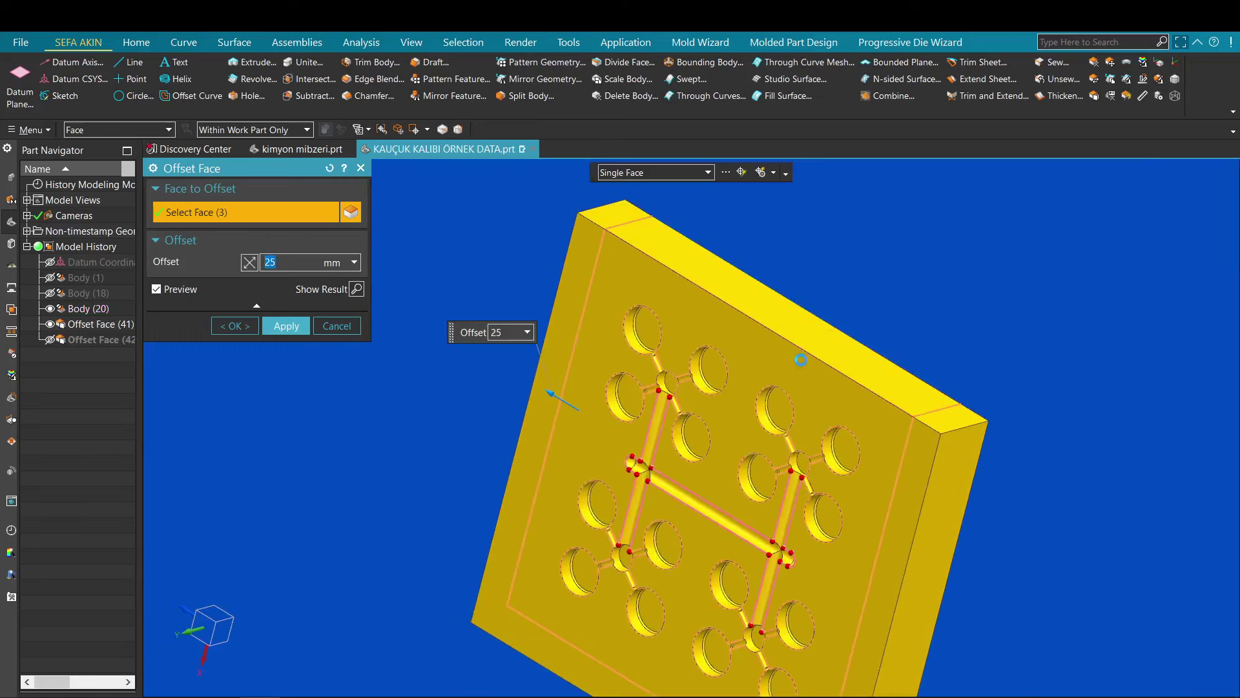
left_click(811, 344)
middle_click(944, 244)
middle_click(839, 369)
- Swap the shown and hidden objects to display the gray mold plate
scroll(925, 223, "down", 3)
middle_click_drag(925, 223, 888, 275)
key("ctrl+shift+b")
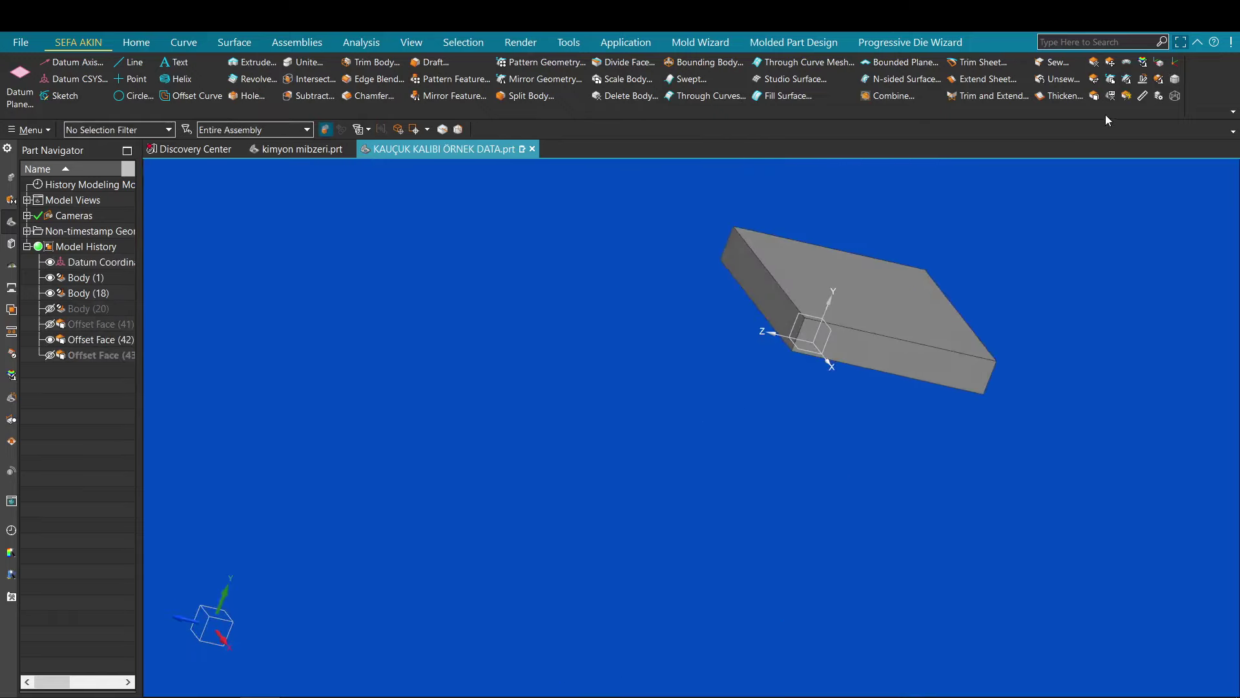
- Offset the four side faces of the gray plate outward by 25 mm
key("o")
scroll(815, 289, "up", 3)
left_click(752, 327)
left_click(837, 374)
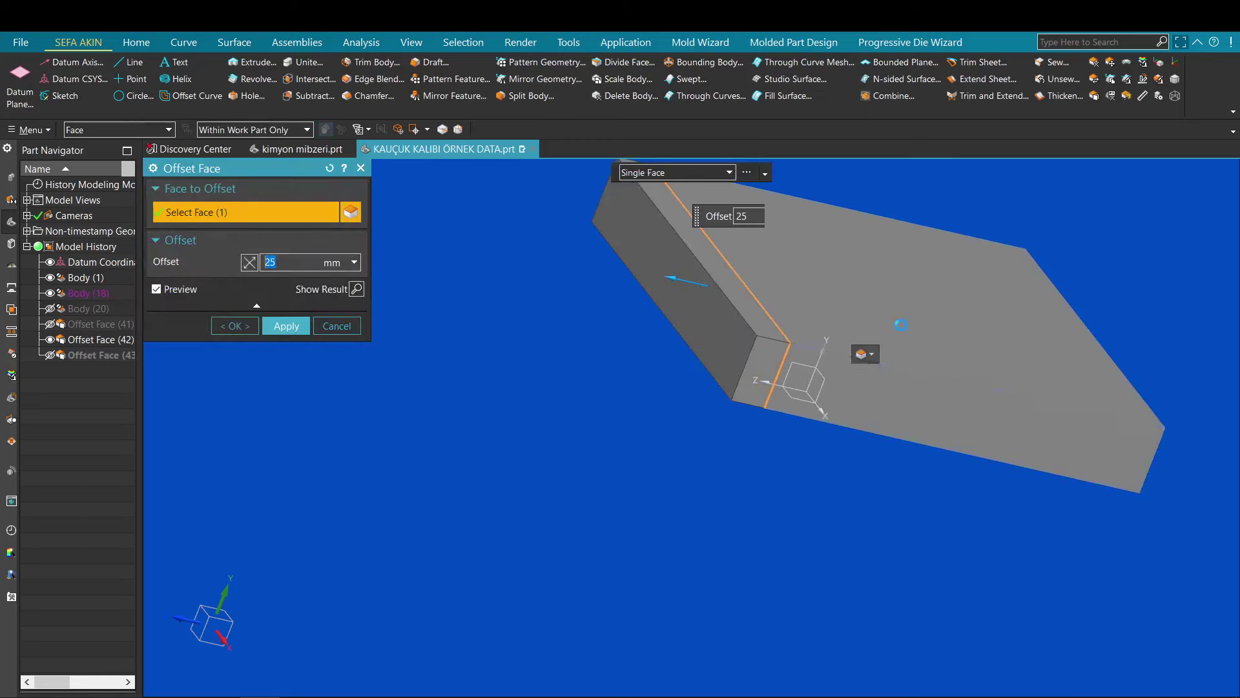
scroll(857, 315, "down", 1)
middle_click_drag(883, 340, 1171, 275)
scroll(1098, 321, "up", 3)
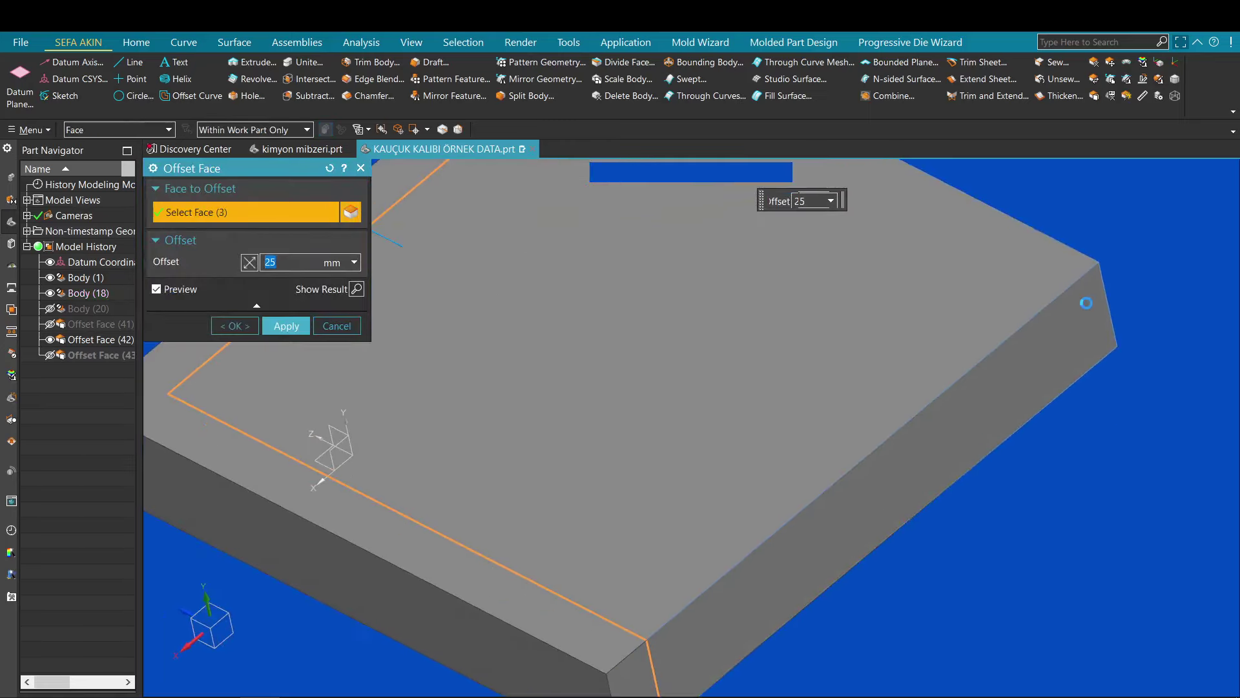
left_click(1088, 308)
scroll(920, 278, "down", 1)
middle_click_drag(878, 324, 966, 307)
scroll(956, 302, "up", 3)
left_click(934, 298)
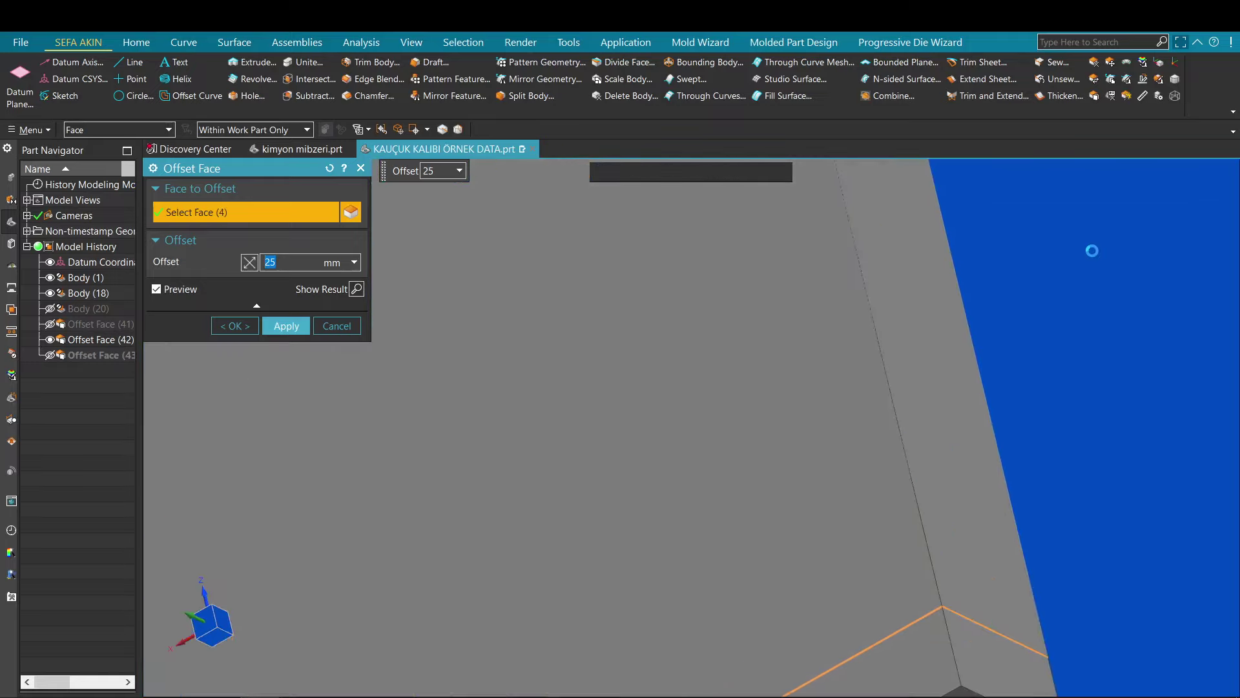
scroll(1072, 240, "down", 1)
middle_click(988, 307)
scroll(854, 345, "down", 3)
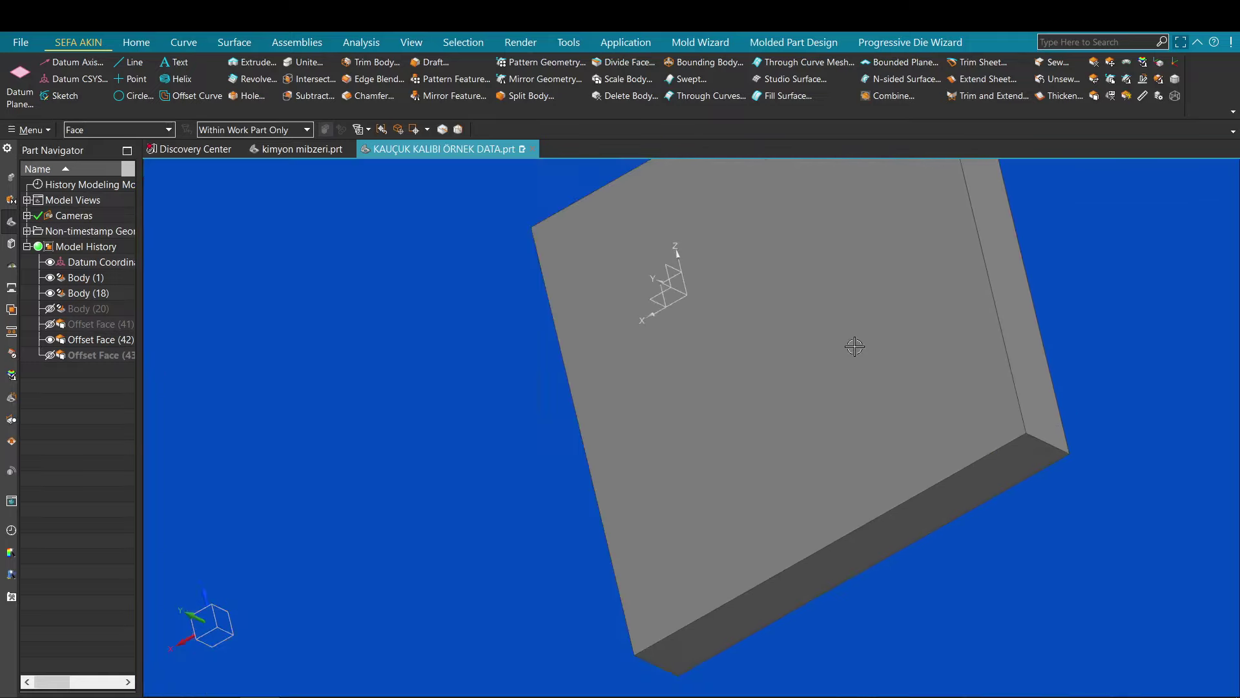
- Swap the display back to the yellow cavity plate and orient it to a straight top view
middle_click_drag(854, 346, 856, 389, "shift")
key("w")
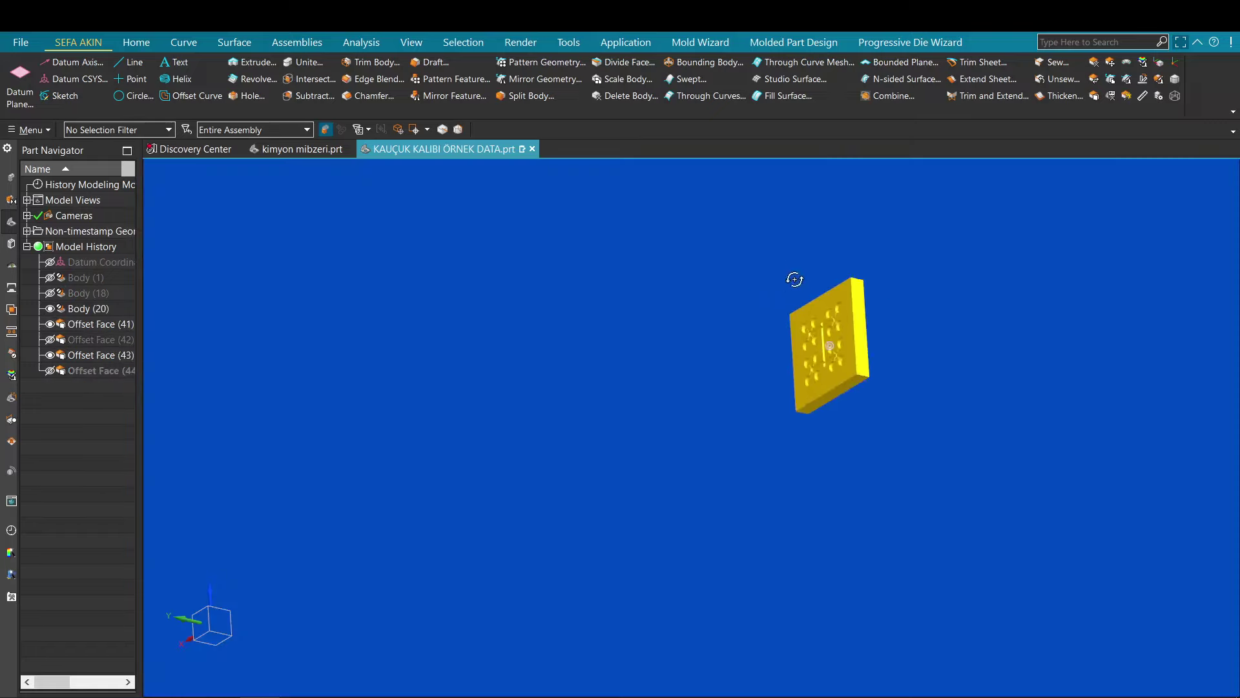
middle_click_drag(725, 349, 824, 590)
middle_click_drag(905, 355, 869, 322)
scroll(922, 327, "up", 2)
scroll(869, 321, "down", 3)
key("F8")
scroll(849, 243, "up", 1)
middle_click_drag(842, 265, 761, 338, "shift")
scroll(651, 335, "up", 4)
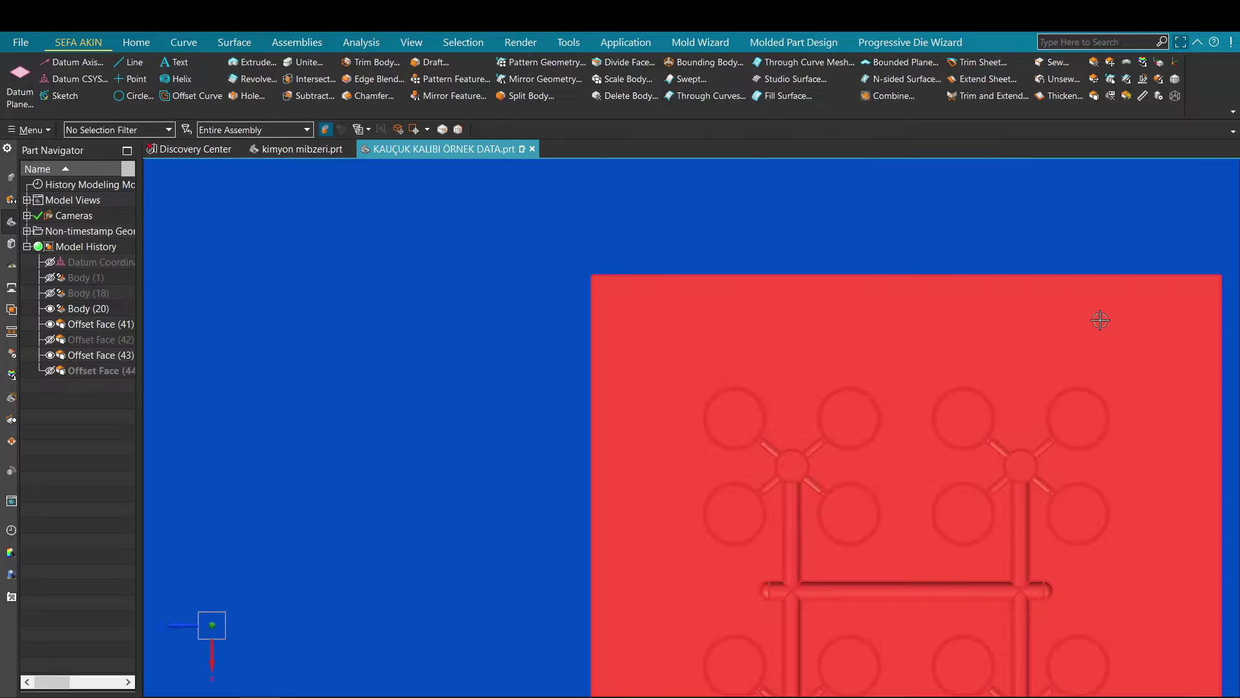
scroll(944, 255, "down", 5)
middle_click_drag(931, 287, 930, 287, "shift")
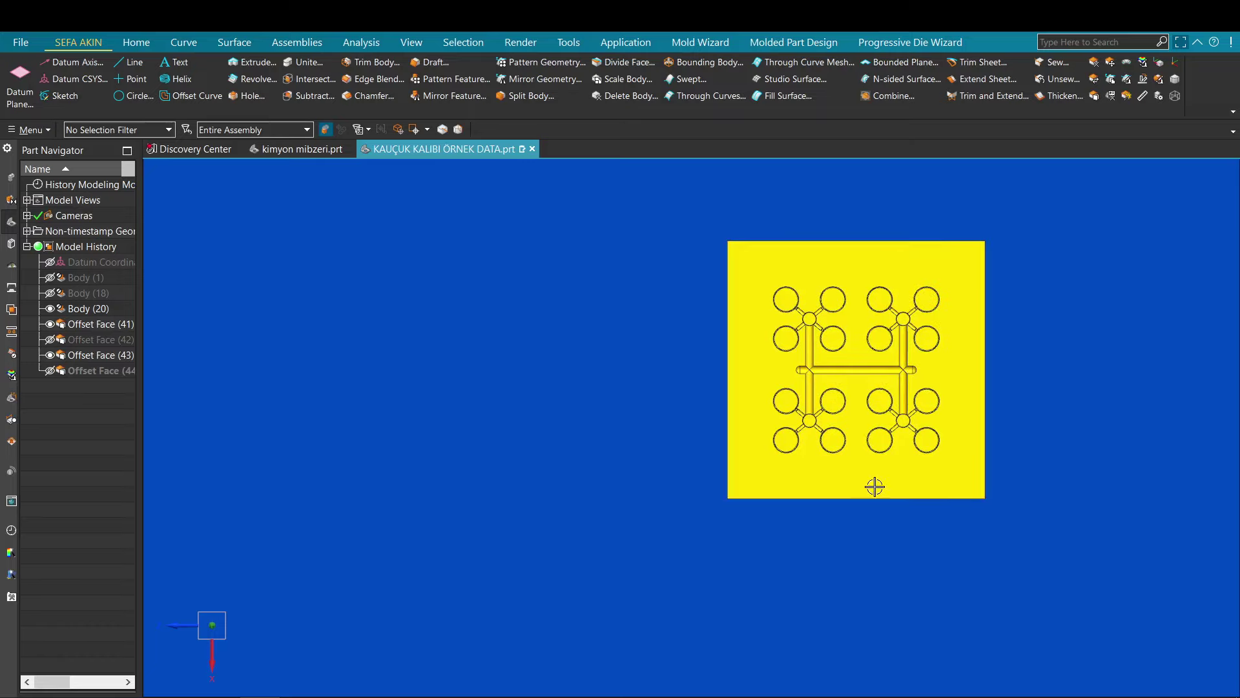
- Remove the parameters from the mold plates, covering the history from Body (20) through the last Offset Face feature
left_click(82, 308)
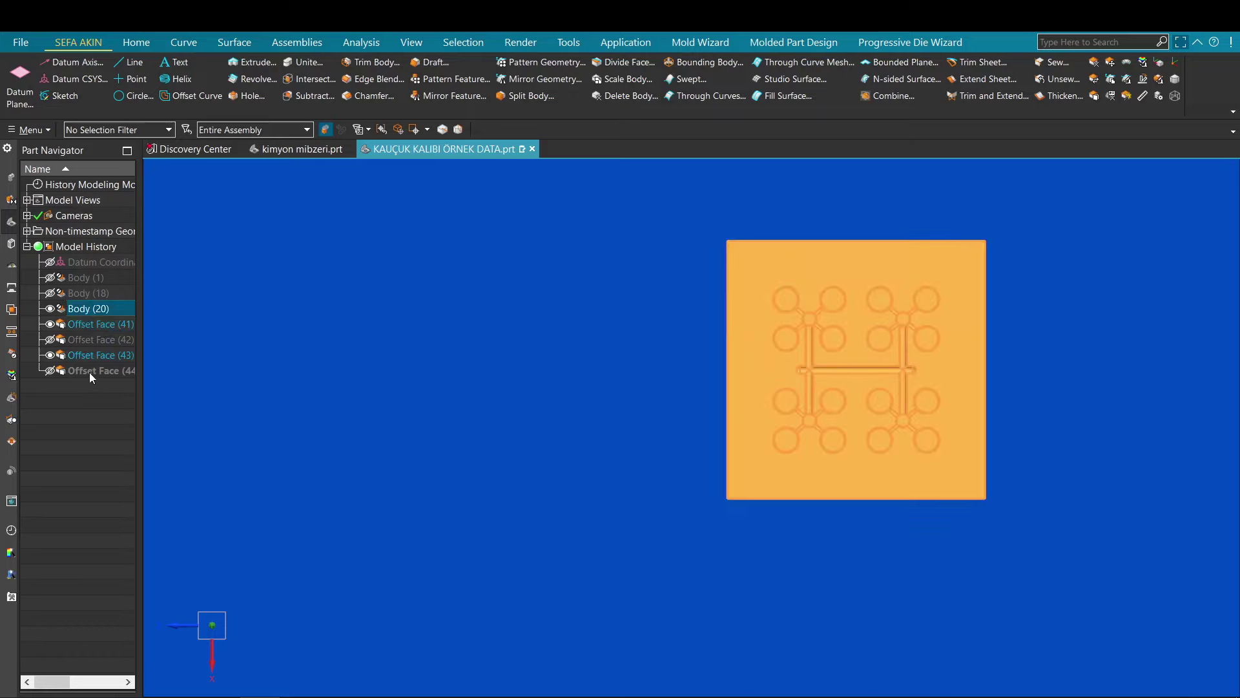
left_click(89, 371, "shift")
left_click(1111, 97)
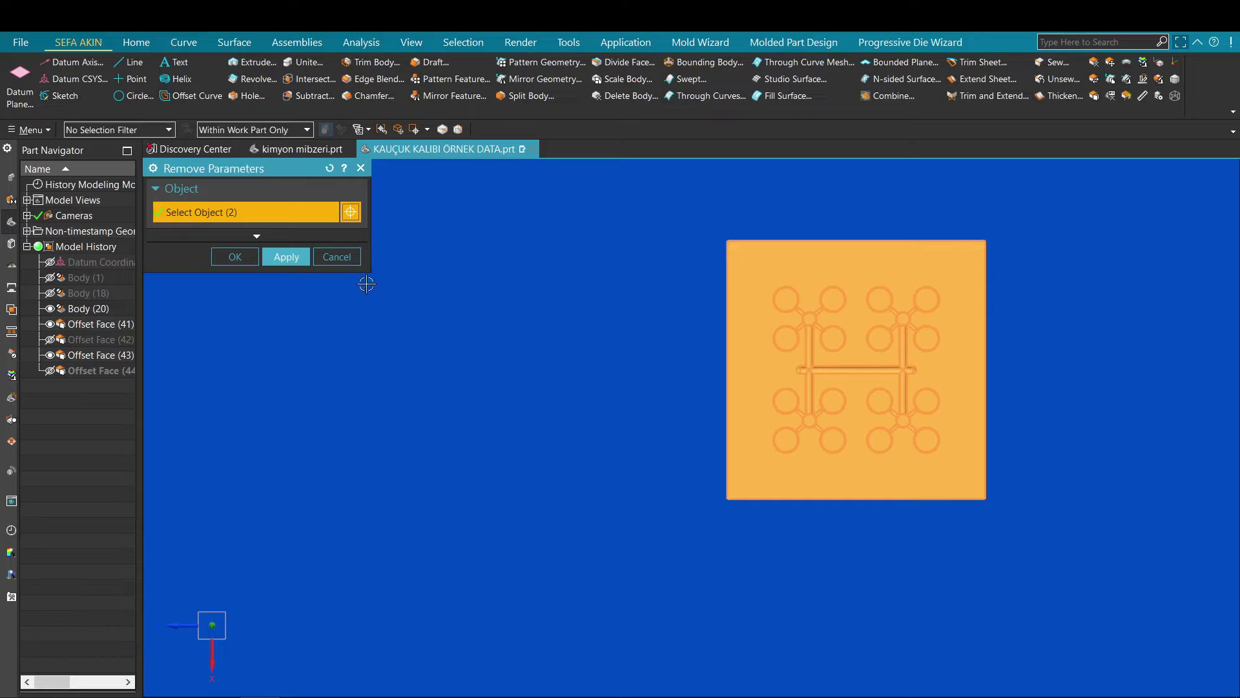
left_click(287, 263)
left_click(507, 391)
- Create a solid tube with 20 mm outer and 0 mm inner diameter along a vertical corner edge of the yellow plate
scroll(652, 346, "down", 3)
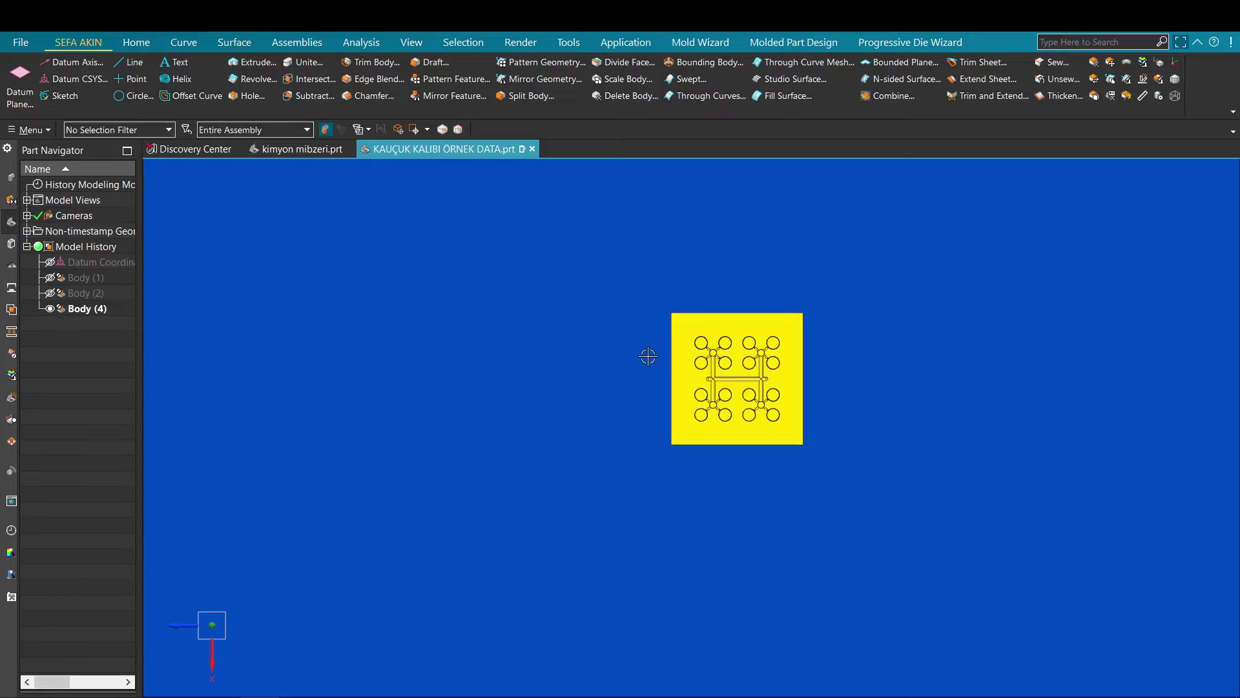
scroll(648, 355, "up", 5)
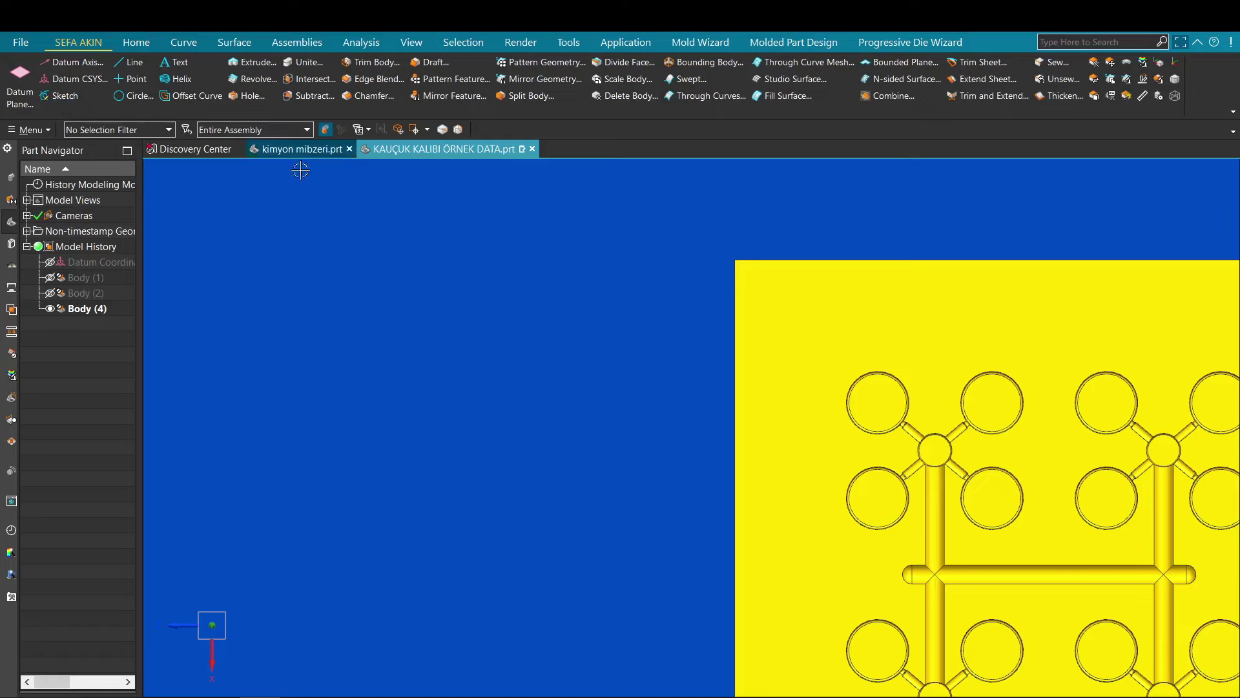
scroll(637, 313, "down", 4)
middle_click_drag(636, 314, 693, 352)
scroll(691, 354, "up", 4)
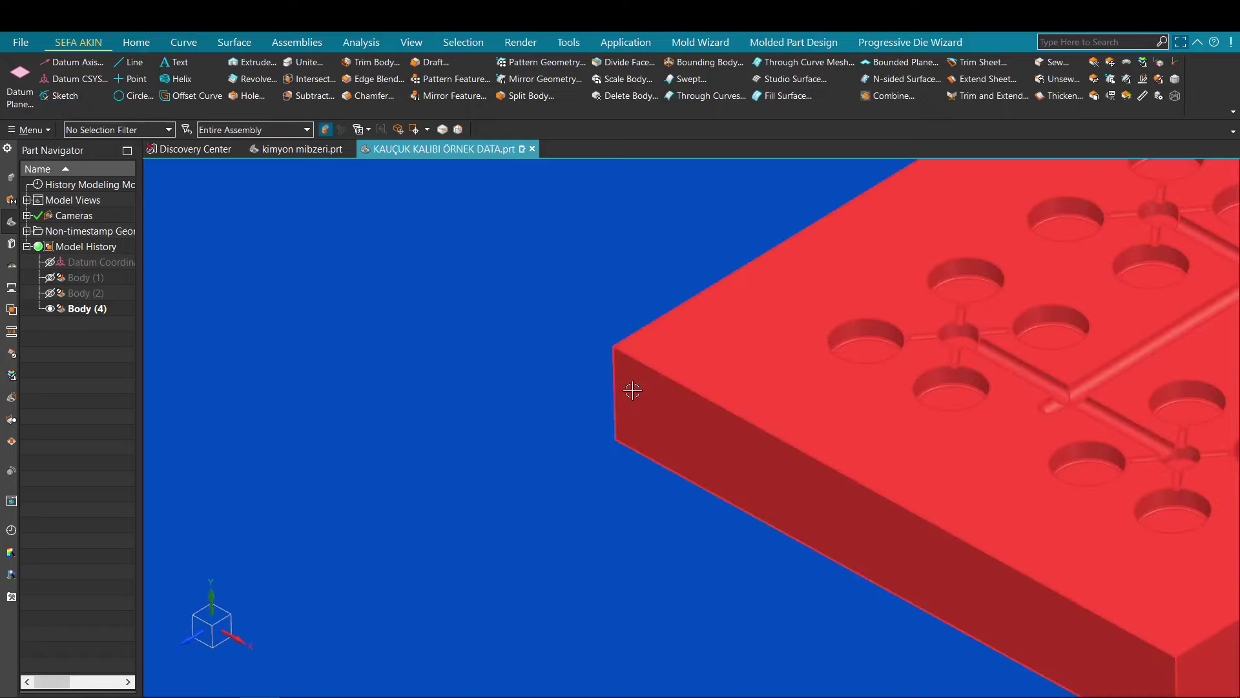
scroll(520, 375, "up", 1)
middle_click_drag(519, 374, 570, 320, "shift")
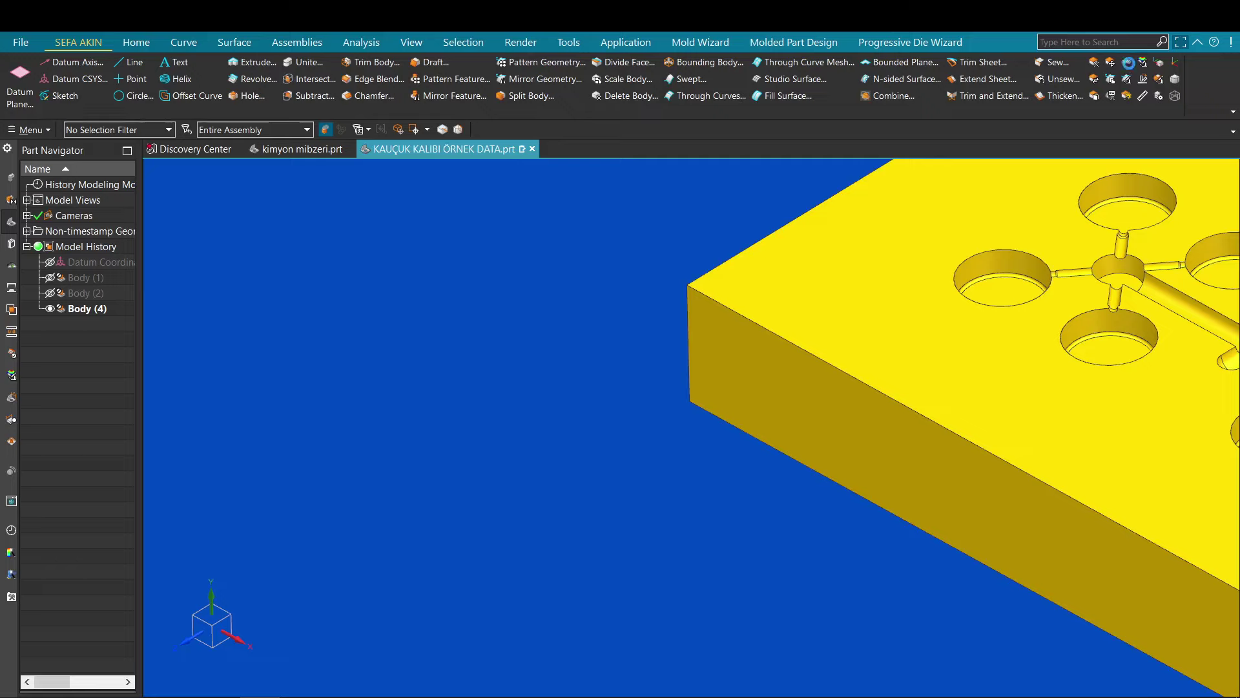
left_click(1128, 63)
left_click(689, 336)
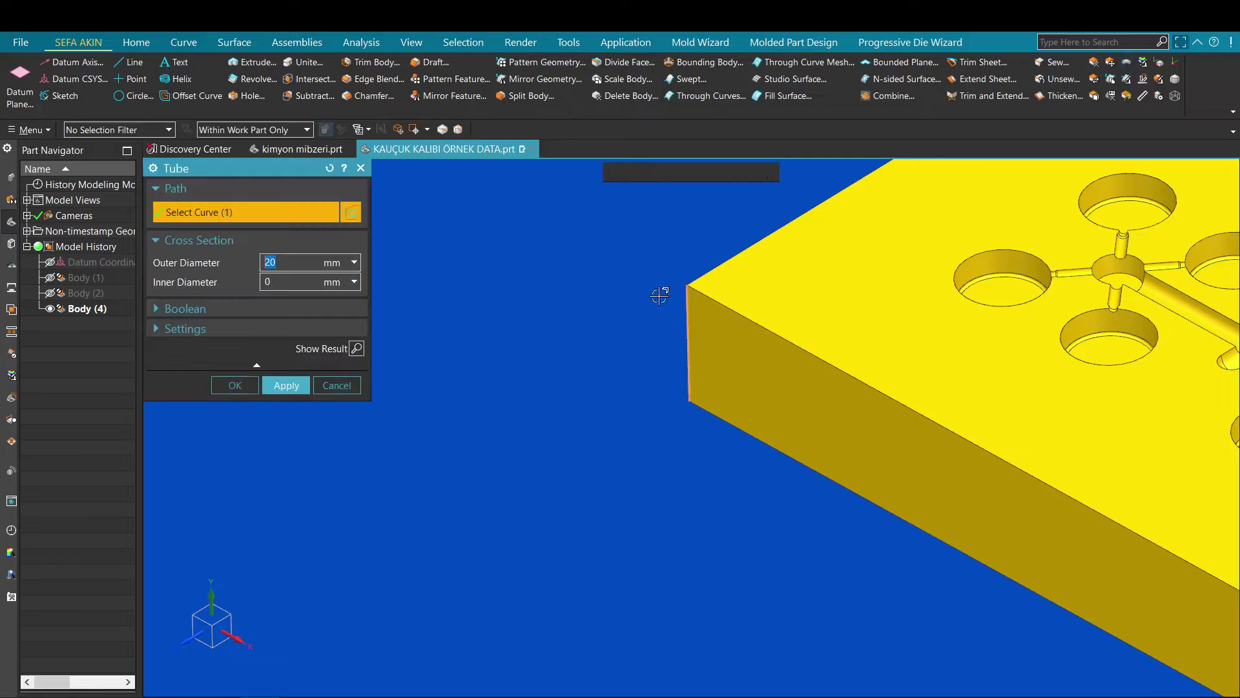
middle_click(646, 265)
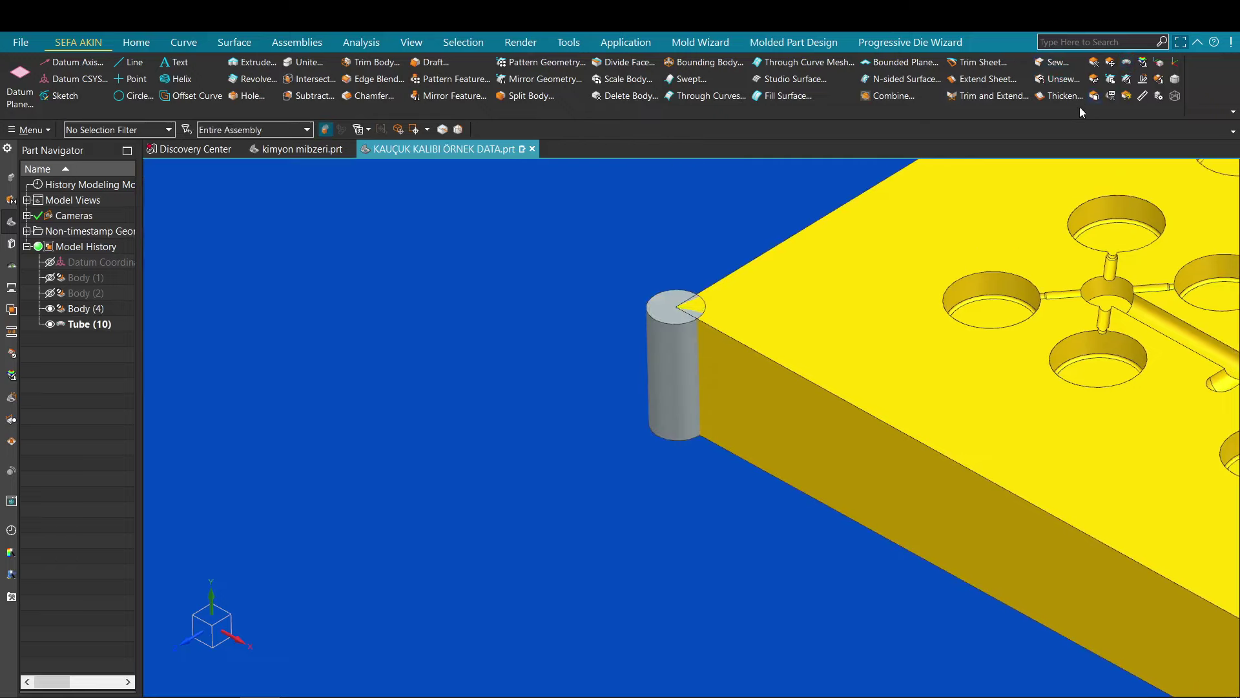
- Offset both end faces of the corner cylinder outward by 20 mm
left_click(1093, 96)
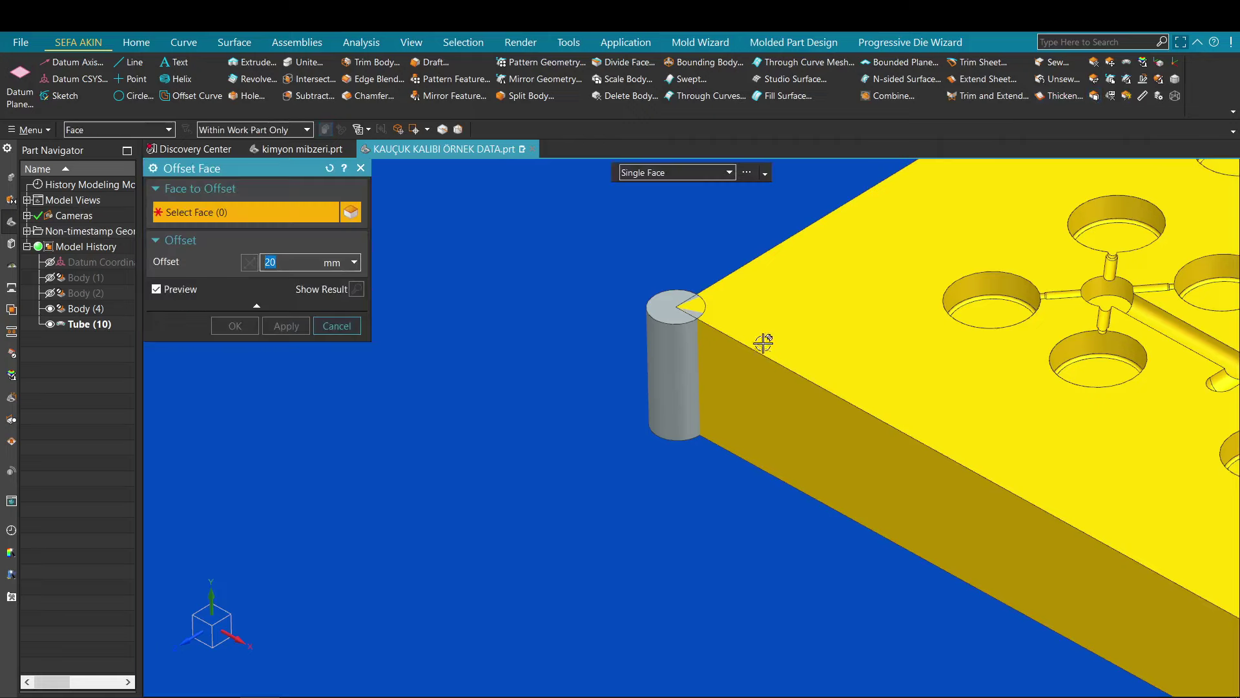
scroll(694, 298, "up", 3)
left_click(629, 306)
scroll(610, 328, "down", 5)
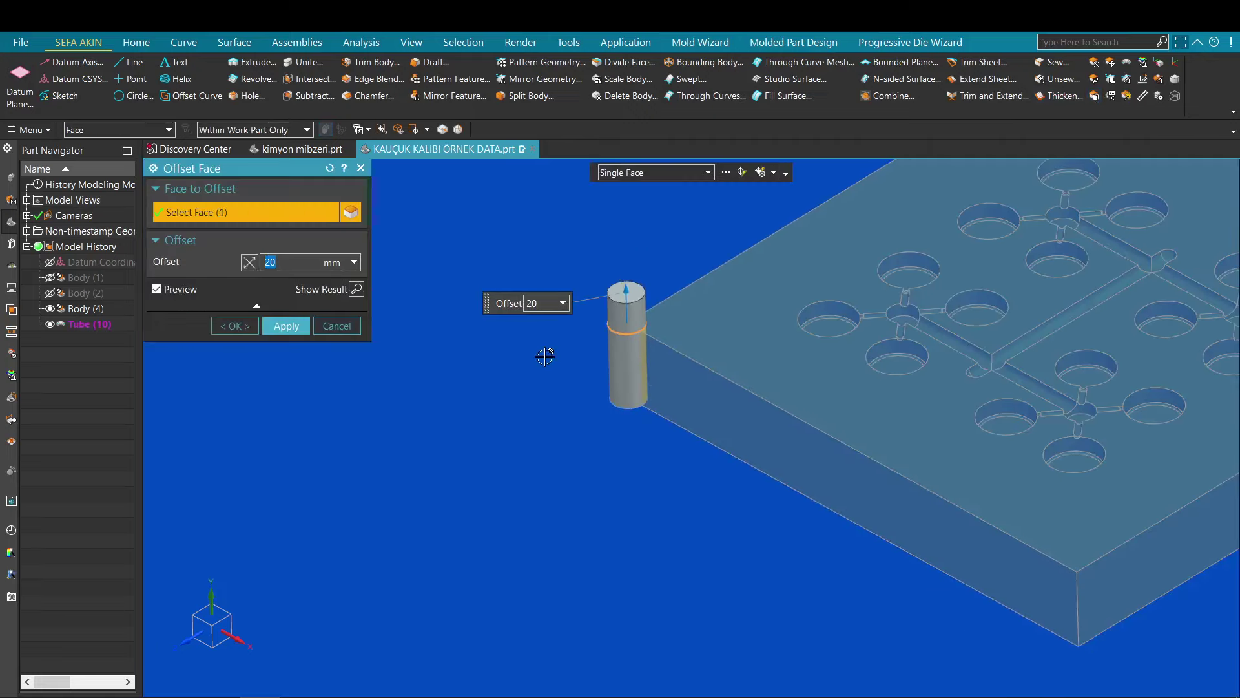
middle_click_drag(544, 356, 706, 343)
scroll(624, 306, "up", 3)
left_click(720, 284)
middle_click(659, 284)
- Remove the parameters from the yellow plate and the corner cylinder, checking the plate's visibility first
scroll(662, 285, "down", 6)
scroll(663, 397, "down", 4)
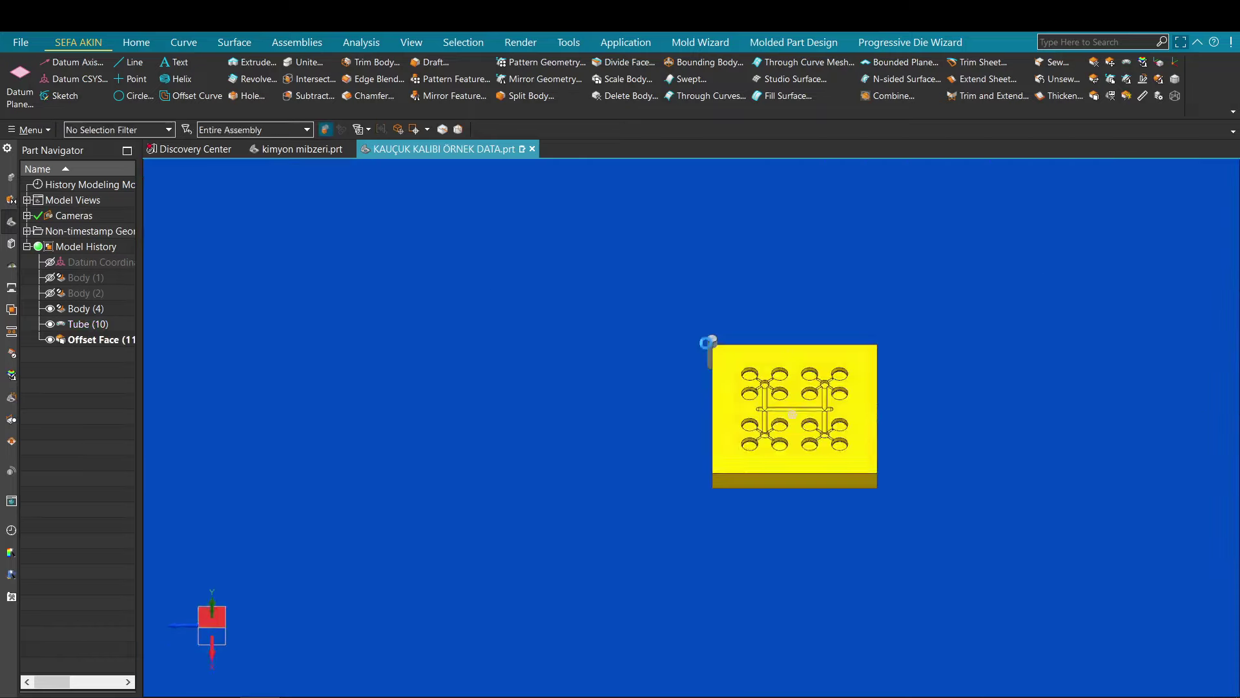
scroll(711, 340, "down", 5)
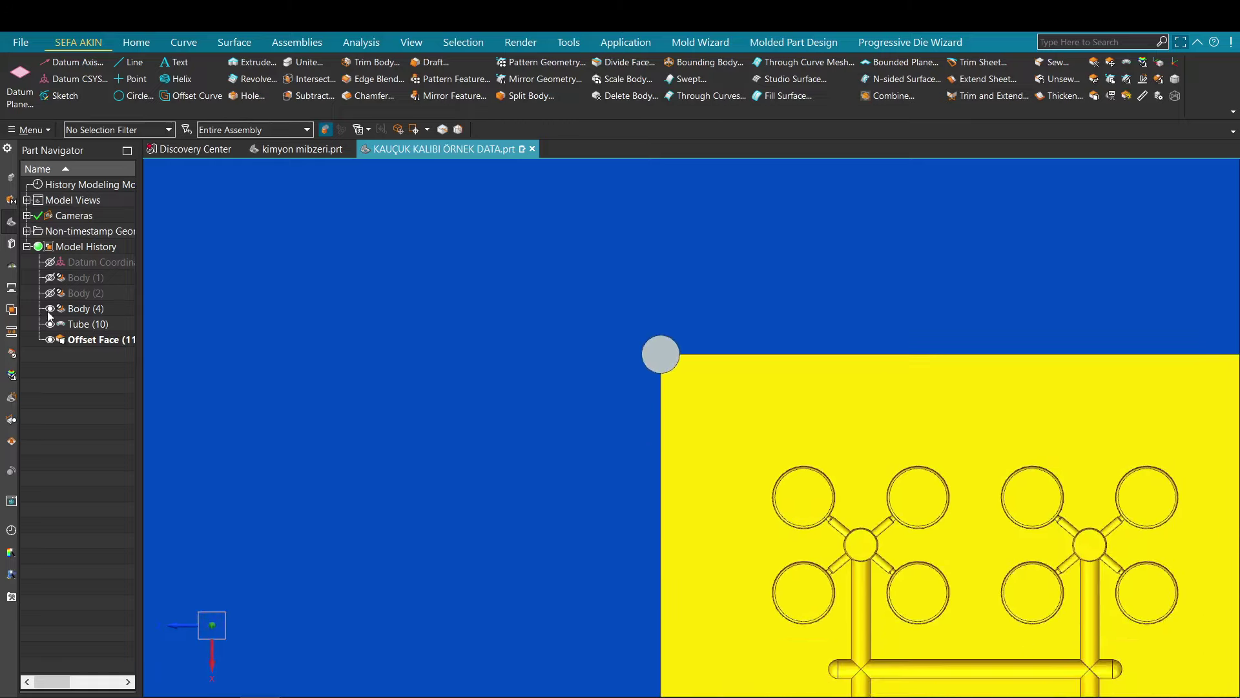
left_click(49, 308)
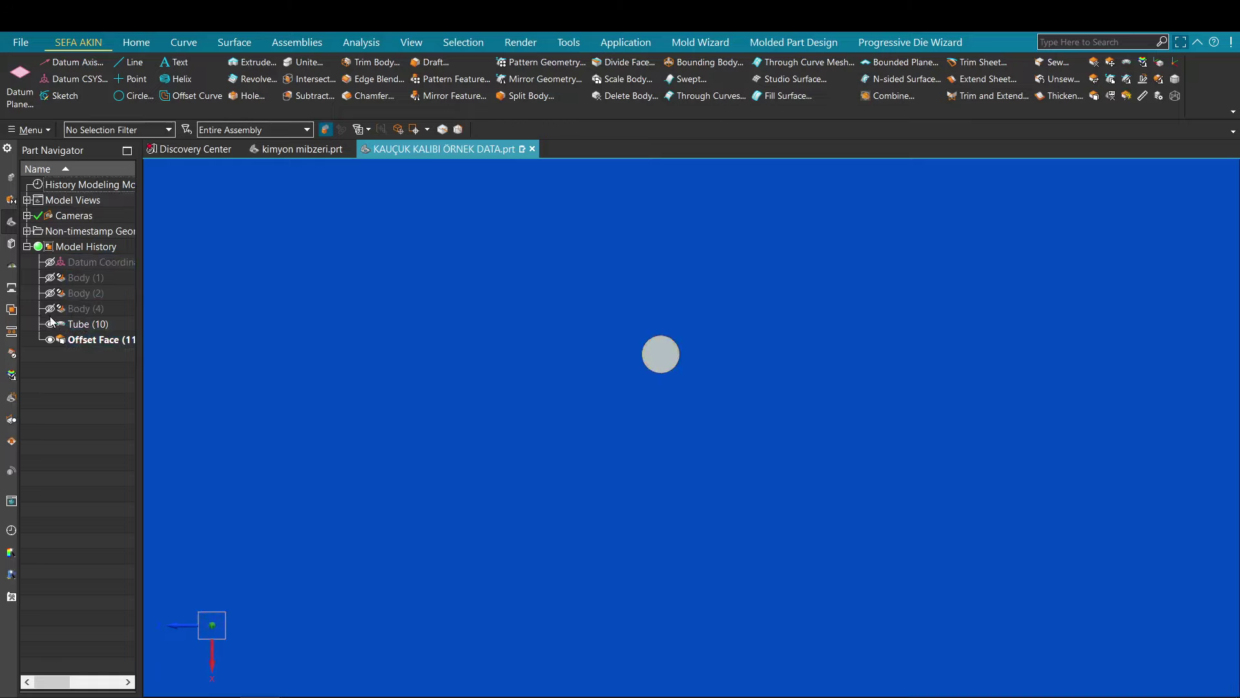
left_click(50, 310)
left_click(81, 310)
left_click(92, 343, "shift")
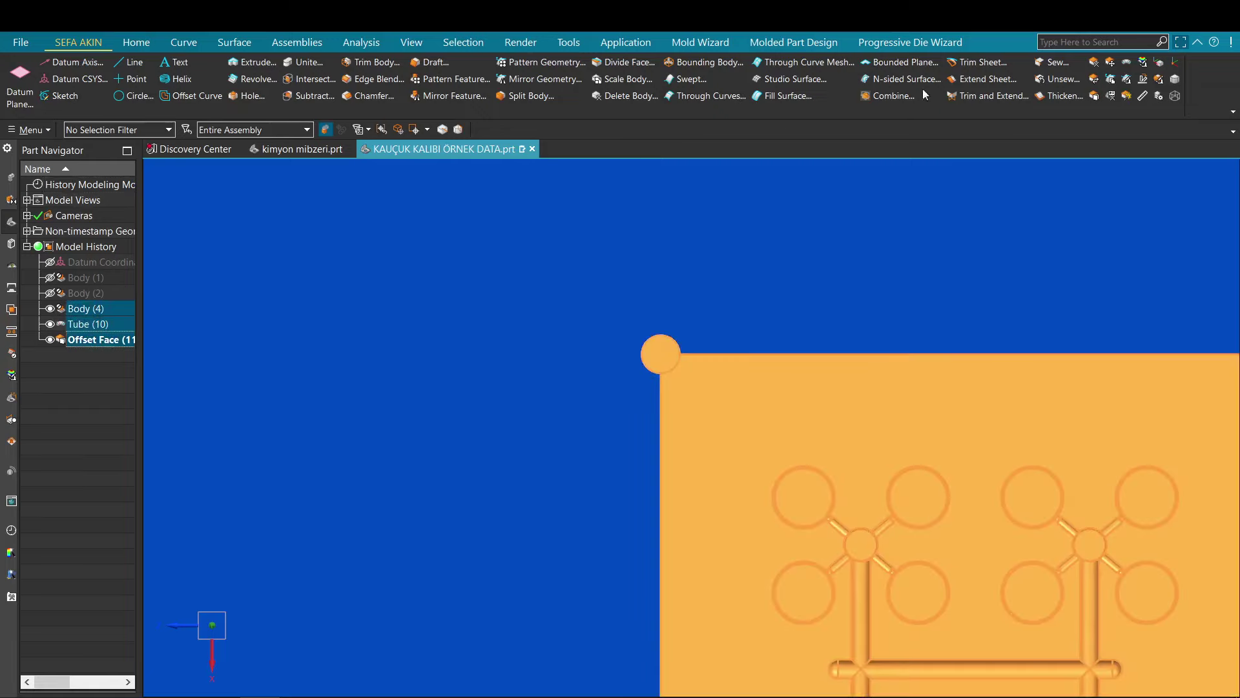
left_click(1108, 99)
left_click(286, 257)
left_click(496, 389)
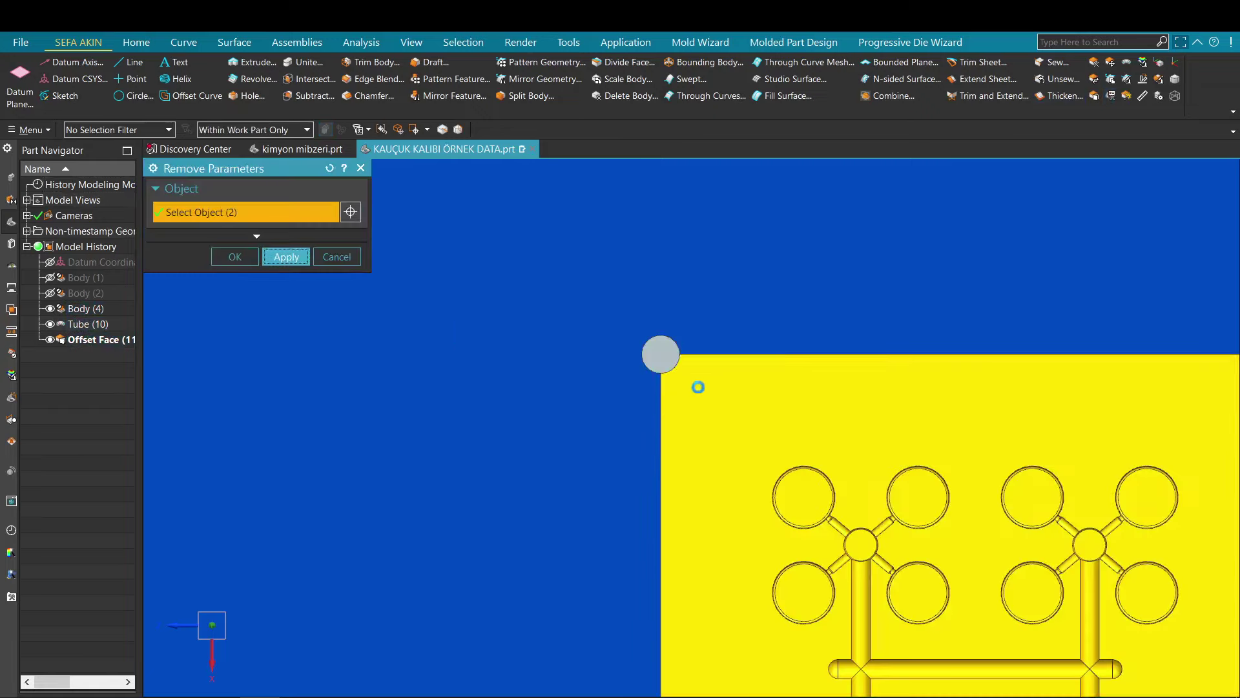
middle_click_drag(700, 385, 617, 323, "shift")
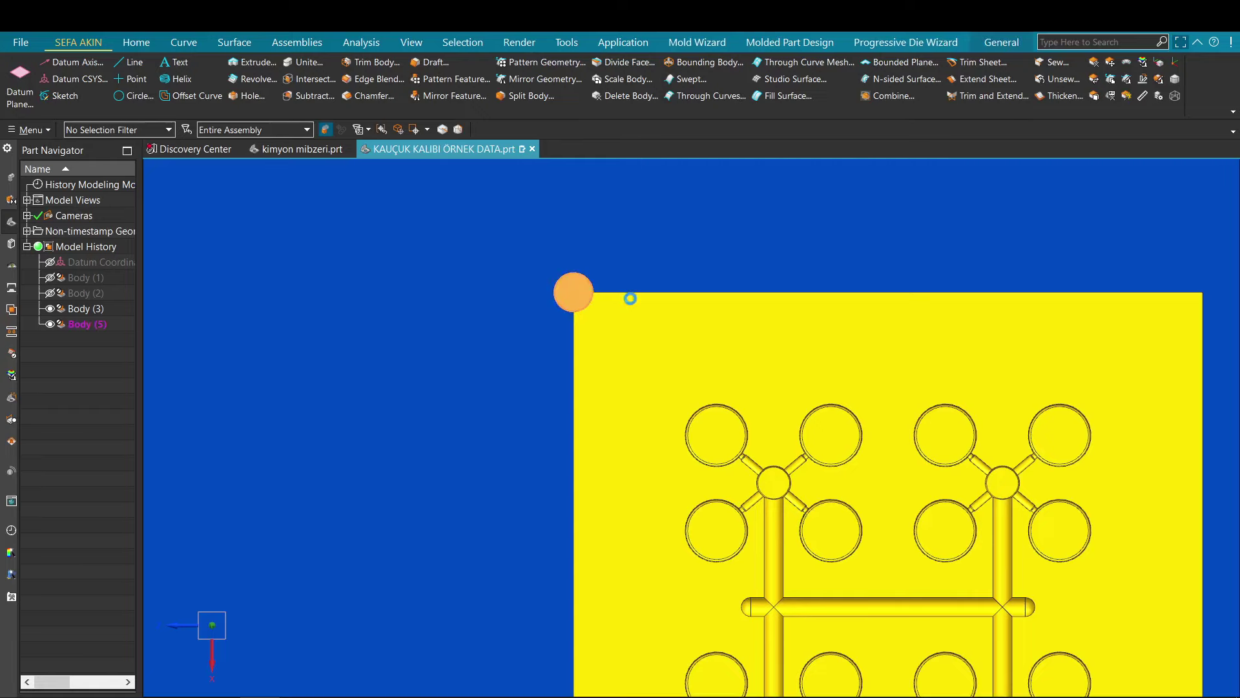
- Move the corner cylinder 30 mm along the plate's adjoining edge toward the opposite corner, keeping it as the original
key("ctrl+t")
left_click(207, 285)
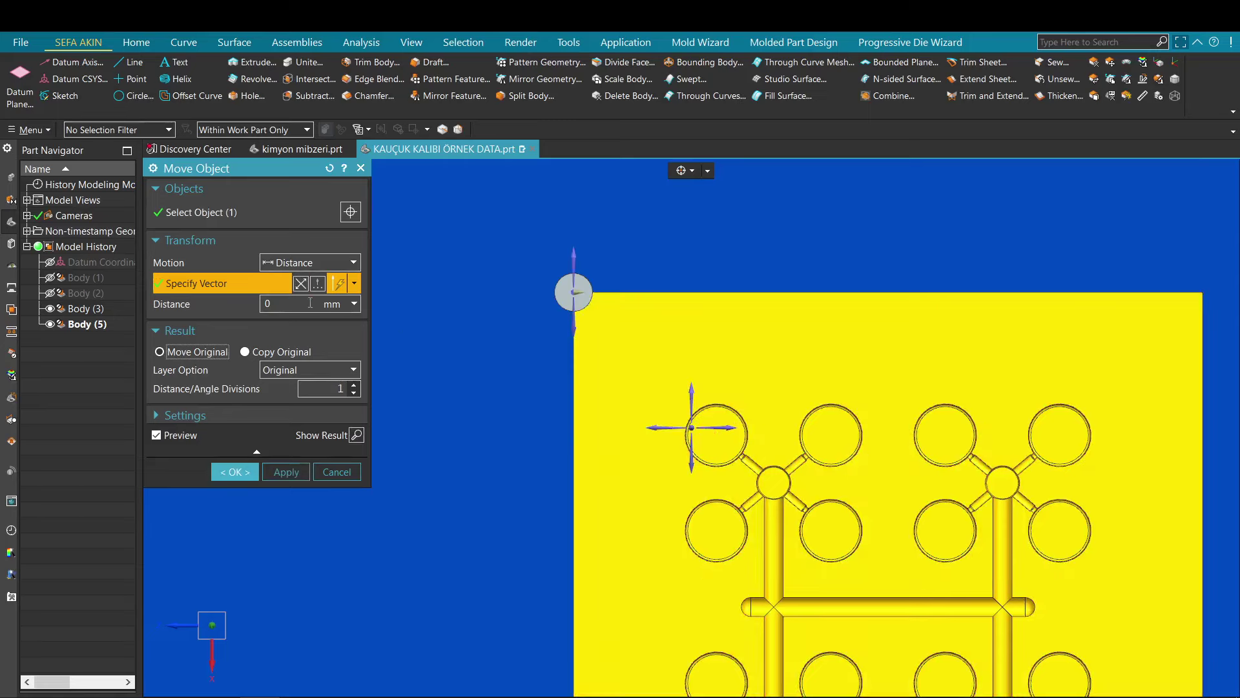
left_click(691, 427)
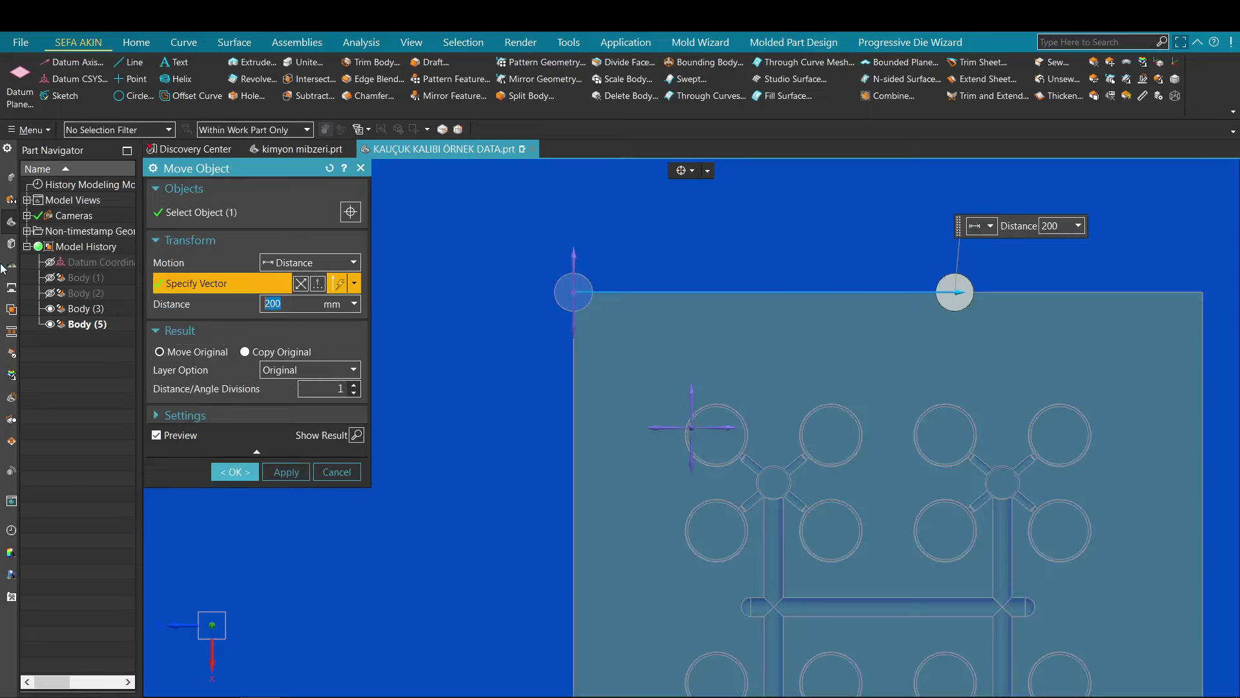
key("Return")
type("25")
key("Return")
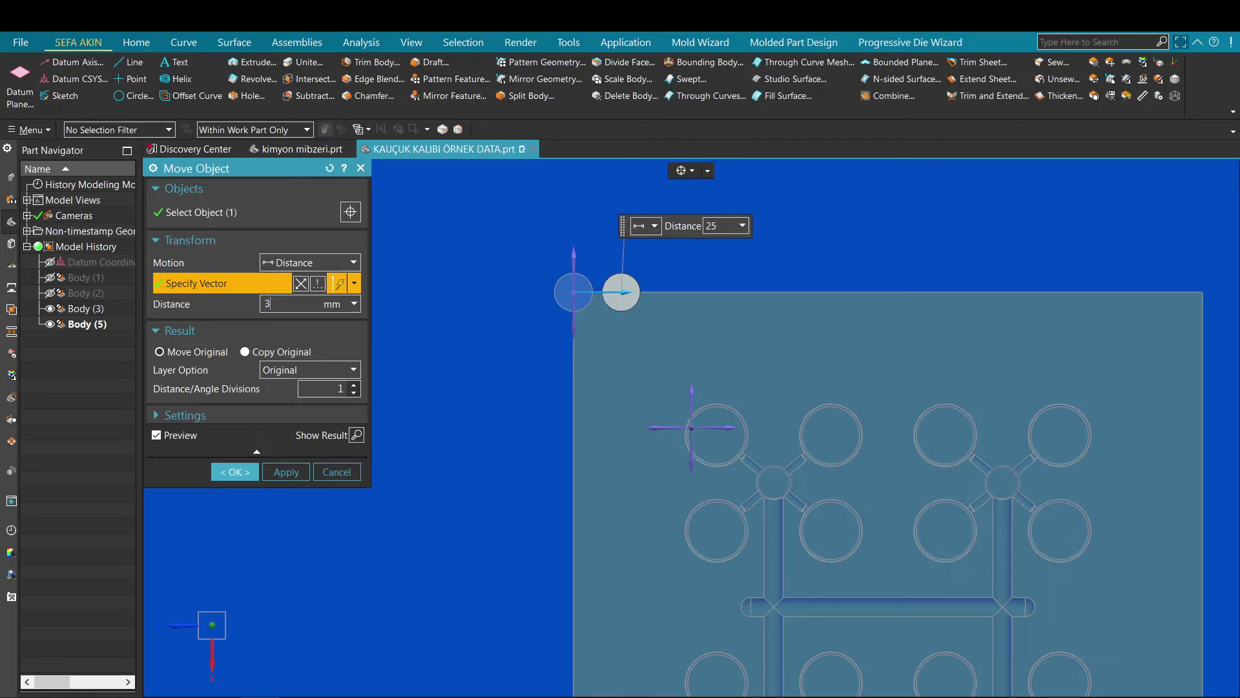
type("30")
key("Return")
middle_click(510, 386)
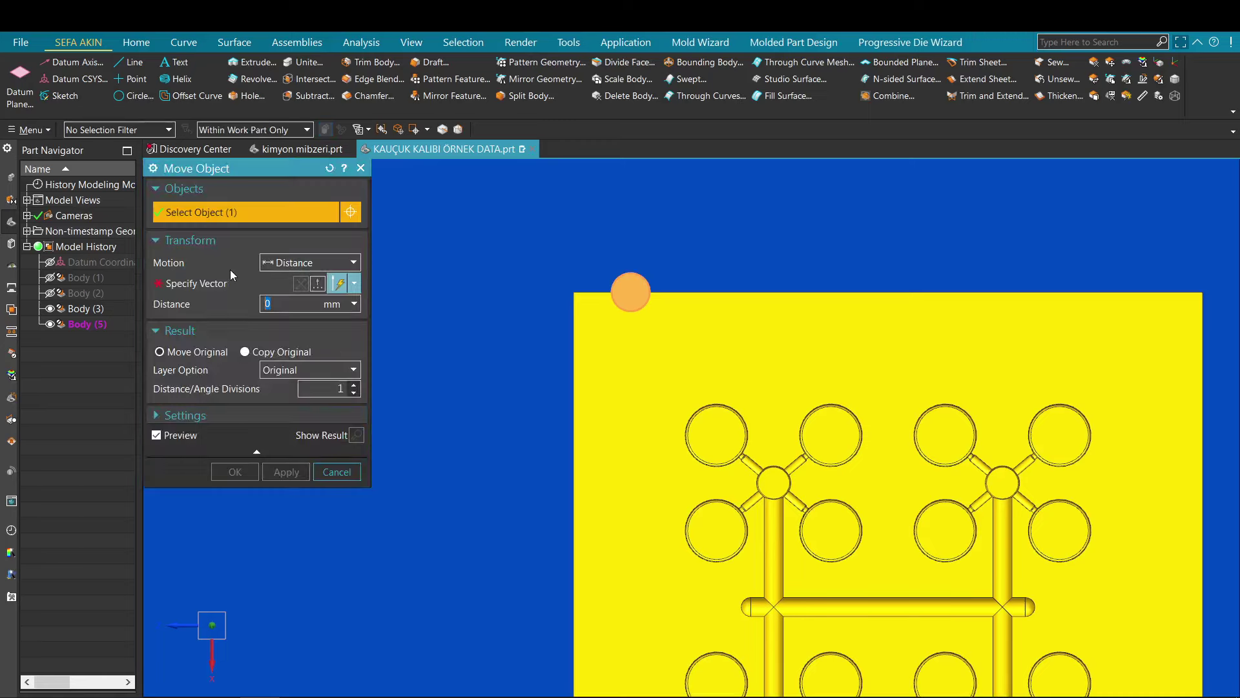
- Move the cylinder 30 mm inward from the plate edge, perpendicular to the previous move
left_click(232, 282)
left_click(687, 451)
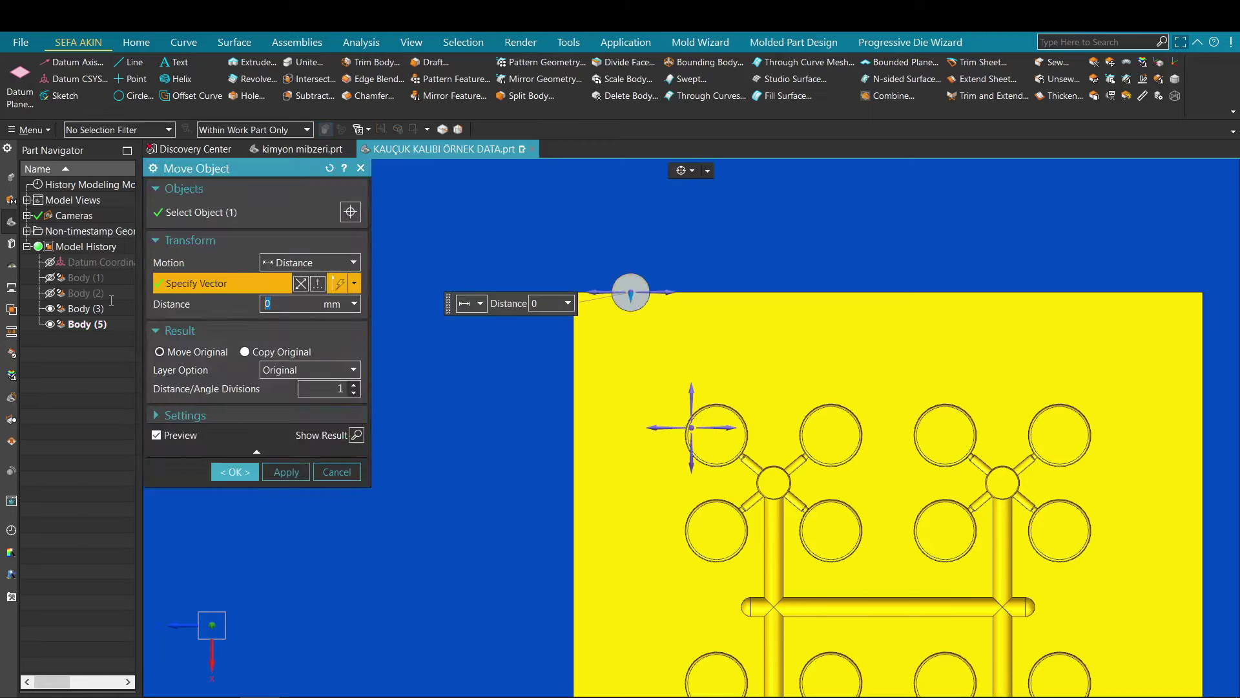
type("30")
key("Return")
middle_click(662, 240)
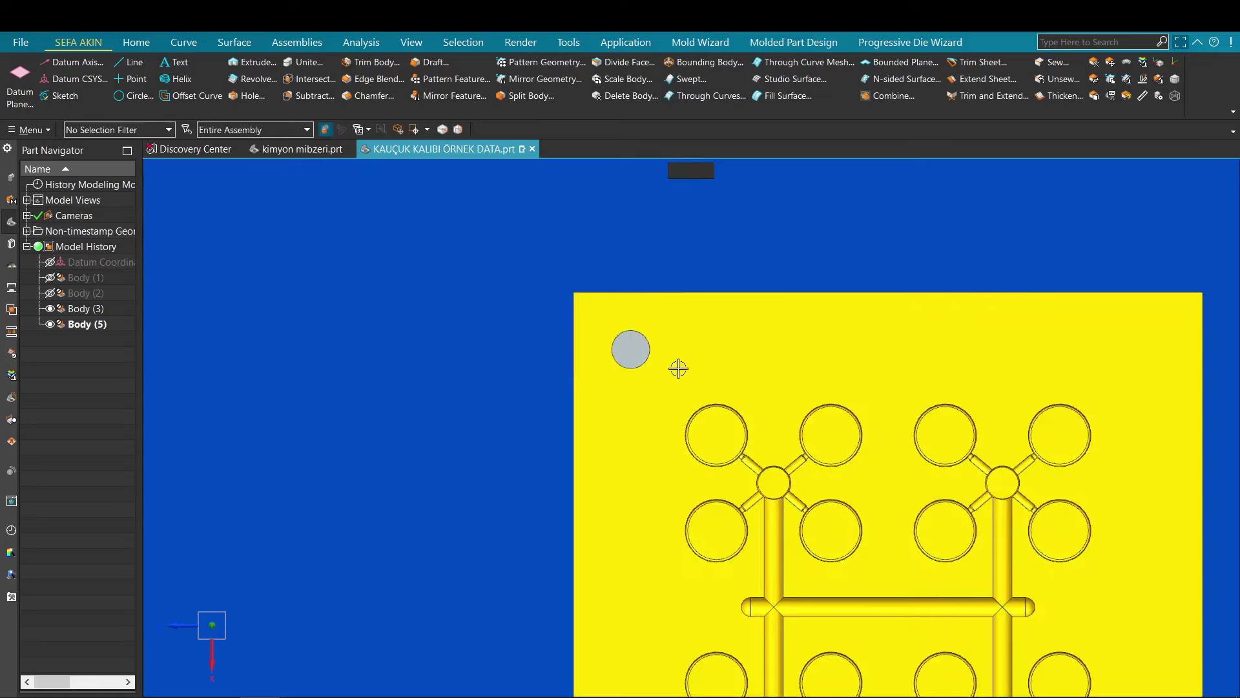
- Examine the cylinder's position relative to the yellow plate's corner and the cavities in a plan view
scroll(653, 370, "up", 3)
middle_click_drag(623, 385, 607, 399, "shift")
scroll(573, 341, "down", 4)
middle_click_drag(579, 356, 567, 396, "shift")
scroll(581, 368, "up", 2)
scroll(561, 370, "down", 4)
scroll(573, 364, "up", 3)
scroll(567, 396, "down", 4)
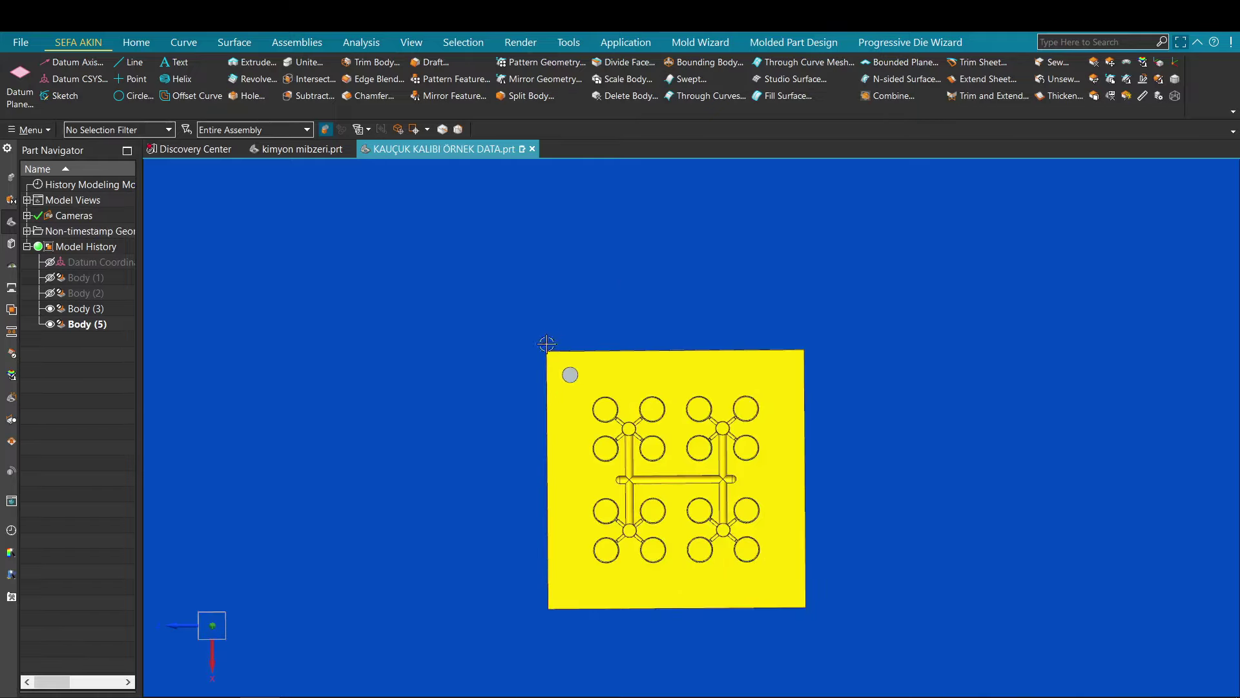
key("F8")
scroll(588, 382, "up", 3)
scroll(604, 427, "up", 1)
scroll(594, 362, "down", 2)
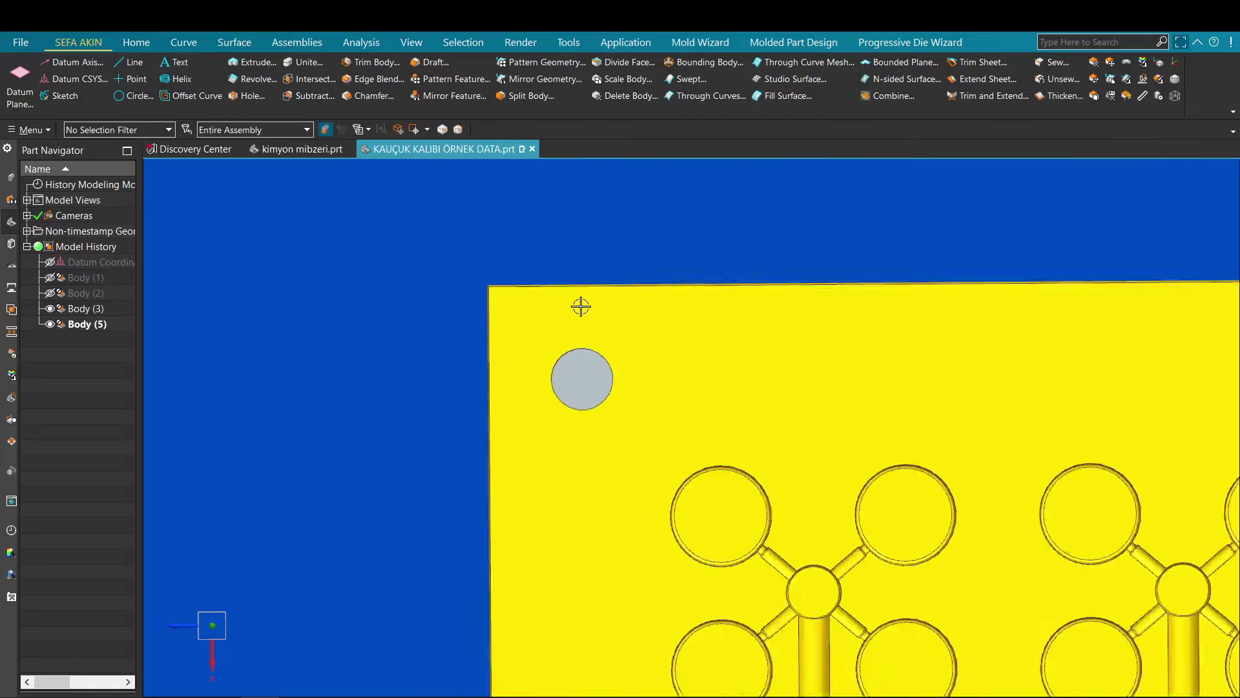
scroll(588, 348, "up", 2)
middle_click_drag(598, 405, 600, 401)
key("F8")
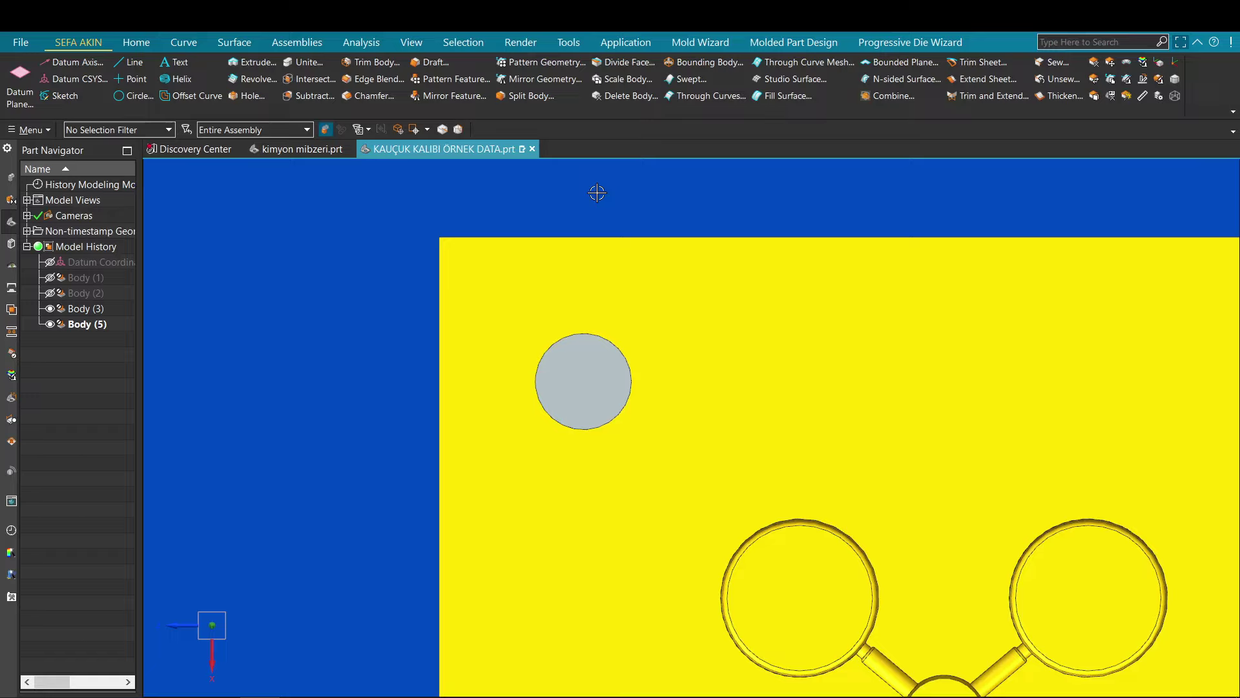
scroll(529, 355, "down", 3)
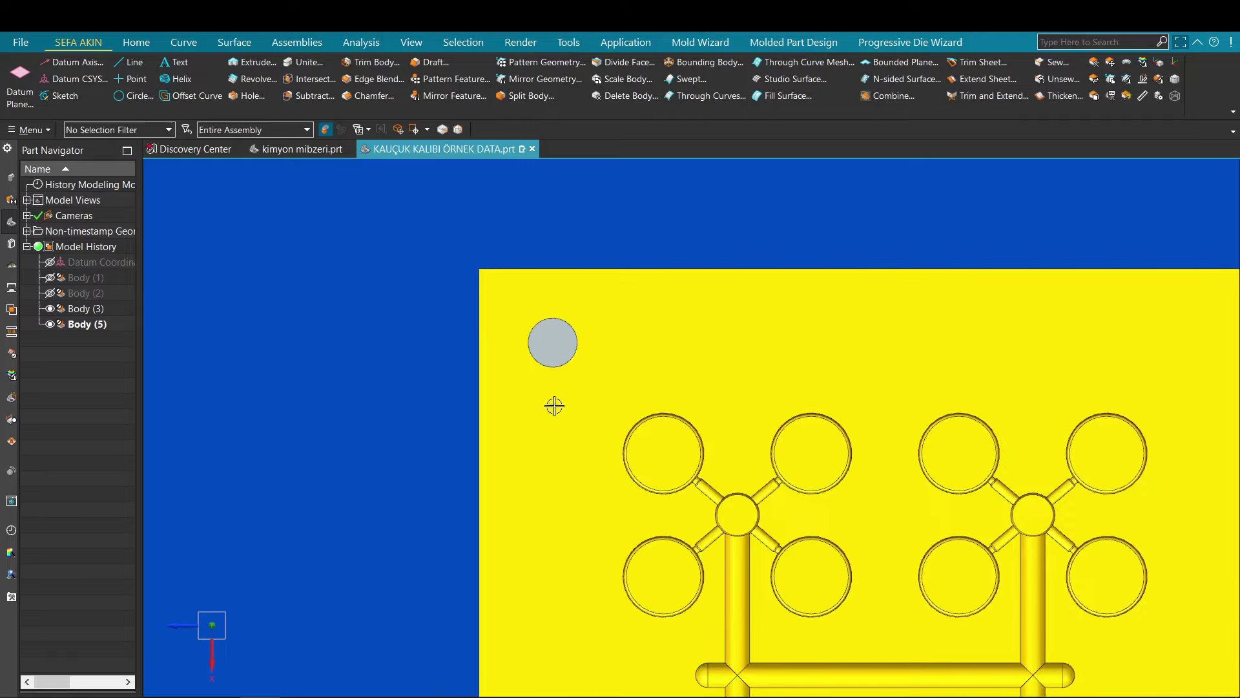
scroll(568, 321, "up", 5)
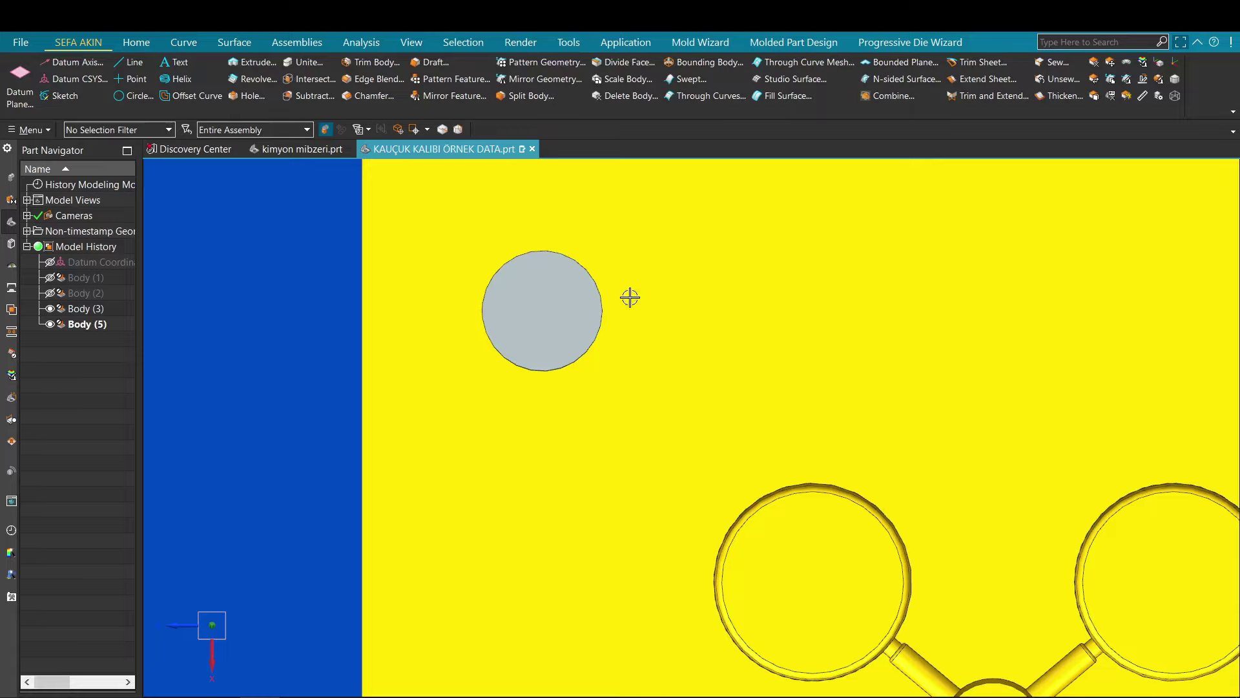
scroll(630, 297, "down", 6)
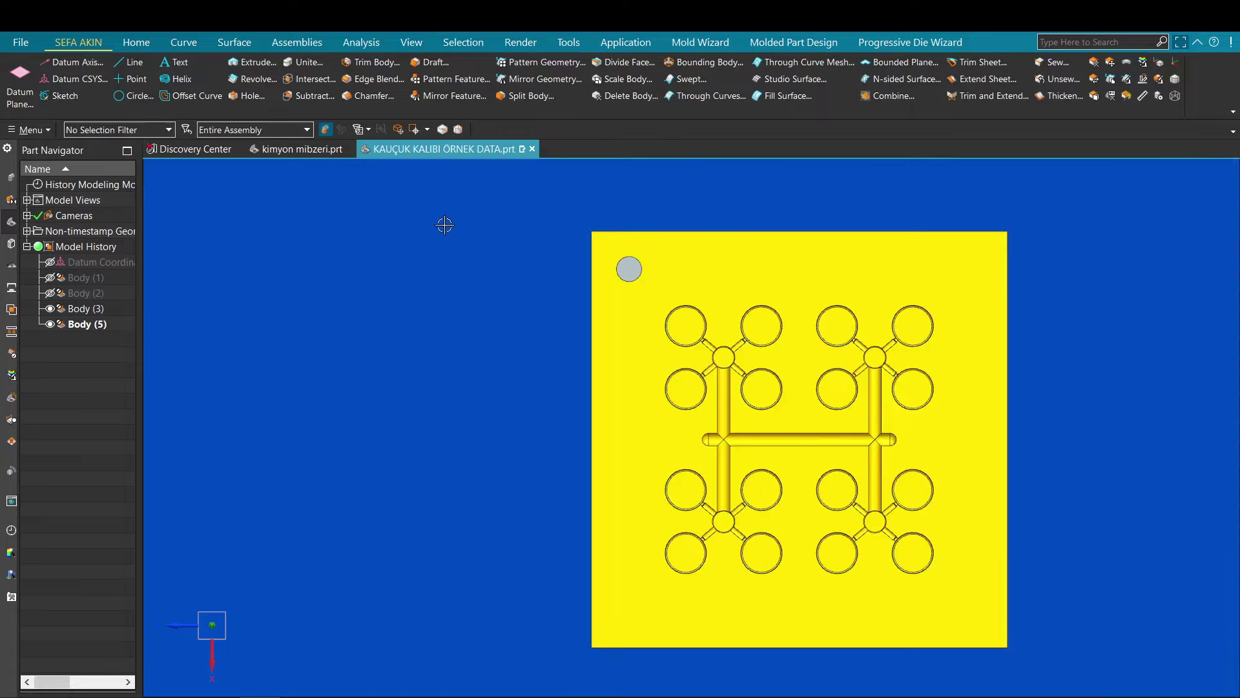
- Mirror the corner cylinder to the adjacent corner across the plane through the midpoint of the plate edge between them
left_click(636, 277)
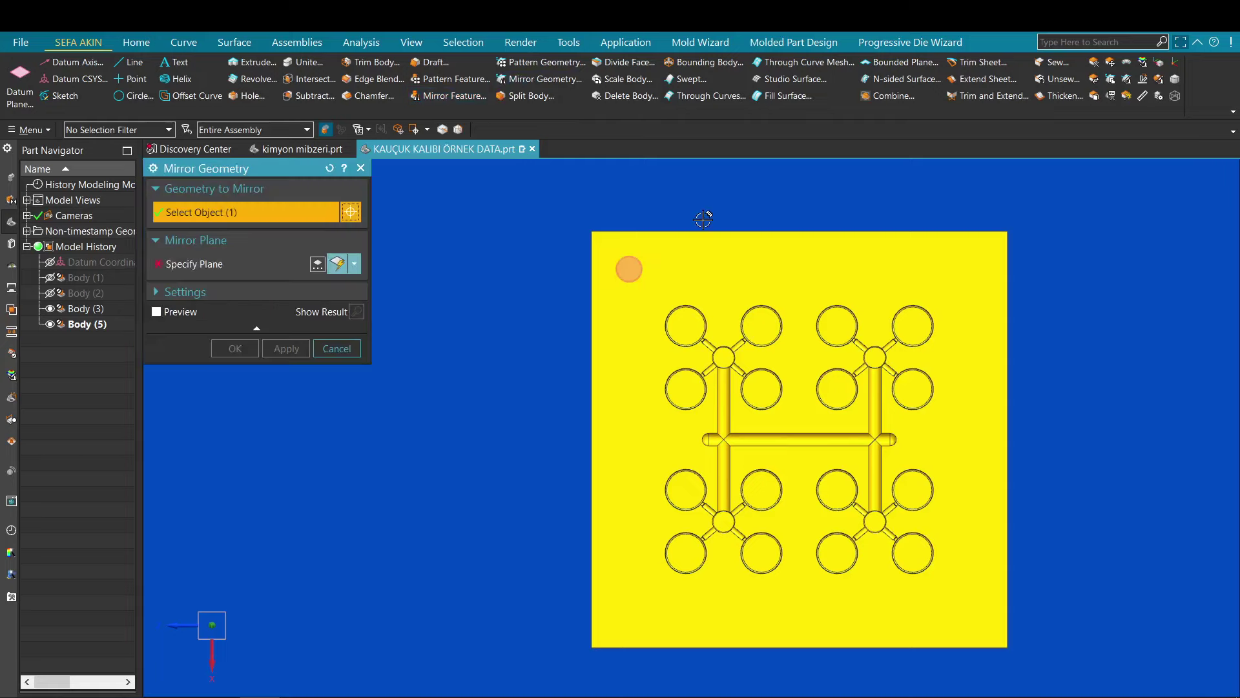
middle_click(705, 214)
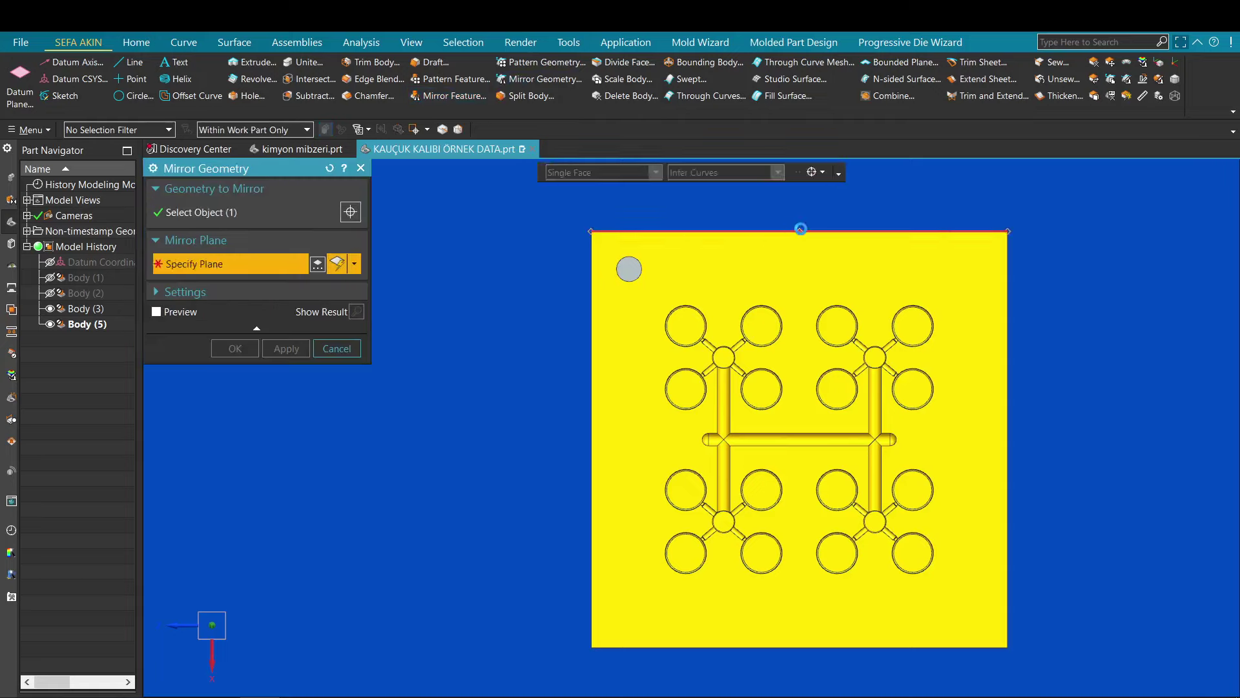
left_click(800, 228)
middle_click(629, 269)
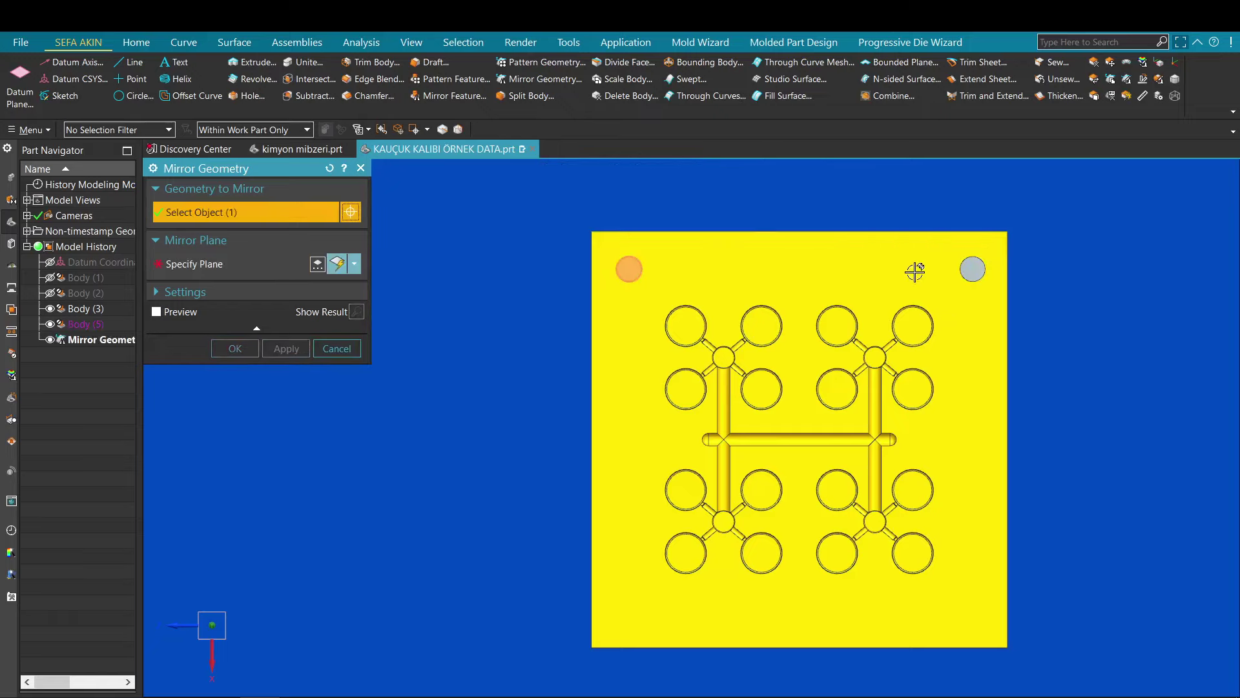
- Mirror both cylinders across the plate's other mid-plane so that every corner has a cylinder
left_click(1009, 438)
scroll(1092, 345, "down", 1)
middle_click(1102, 348)
scroll(1124, 346, "down", 2)
middle_click_drag(1124, 346, 1029, 376, "shift")
key("Escape")
scroll(821, 445, "up", 3)
middle_click_drag(820, 445, 829, 389)
scroll(829, 388, "down", 3)
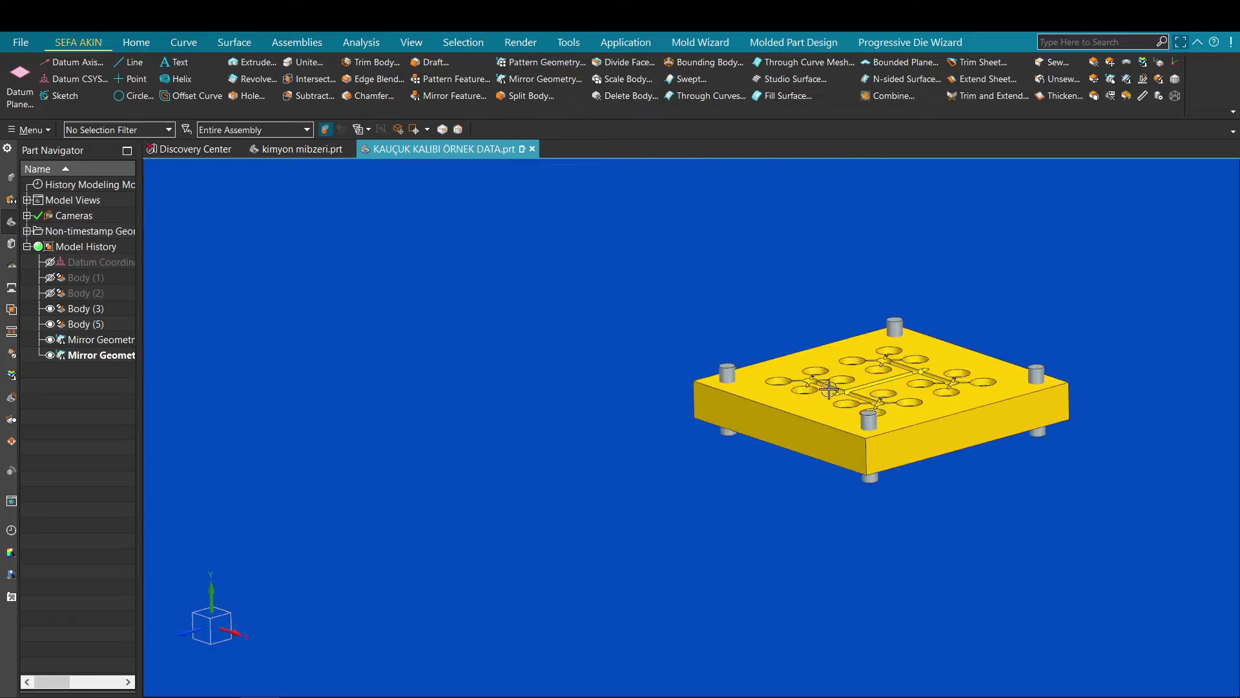
- Subtract the four corner cylinders from the yellow plate, keeping the tool bodies
middle_click_drag(485, 310, 499, 355)
left_click(321, 100)
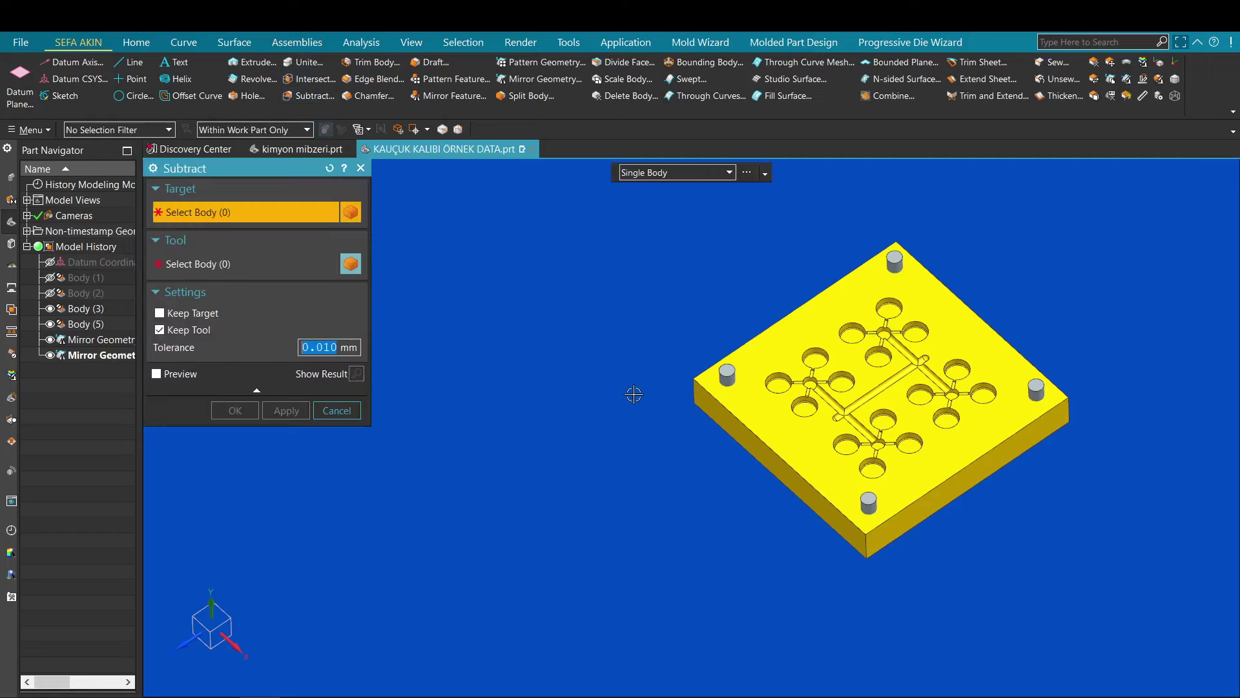
left_click(776, 354)
scroll(598, 236, "down", 2)
left_click_drag(596, 225, 941, 475)
middle_click(837, 337)
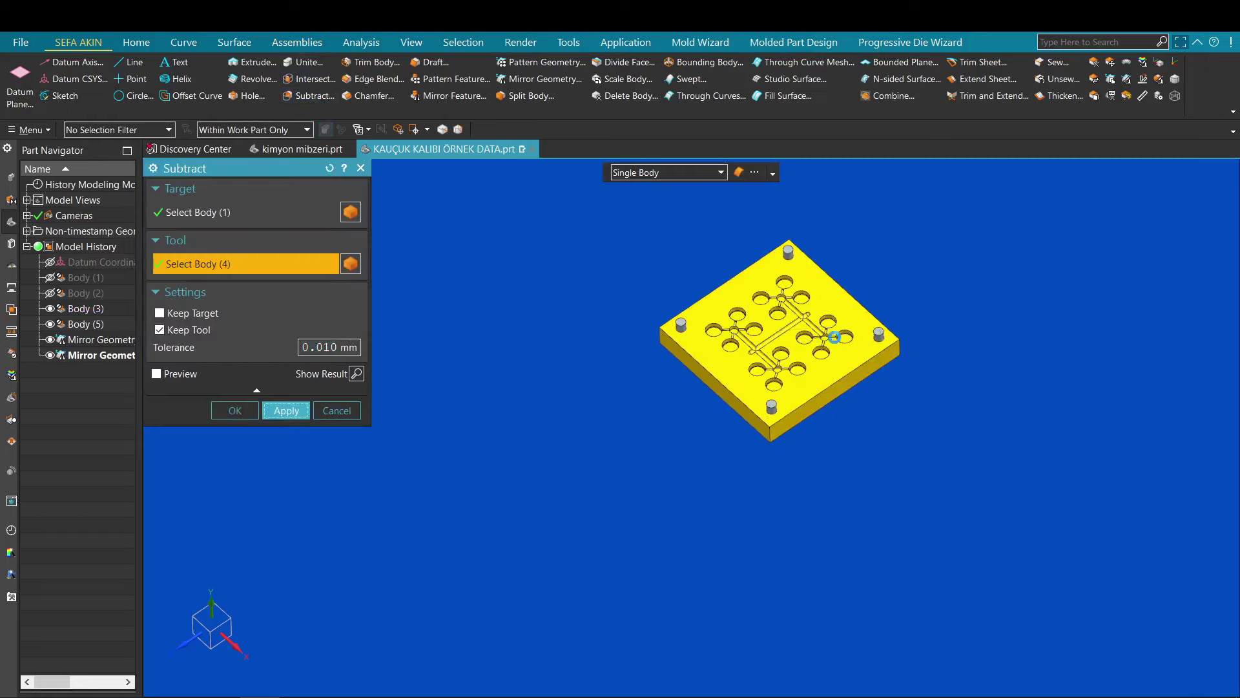
scroll(763, 317, "up", 3)
key("Escape")
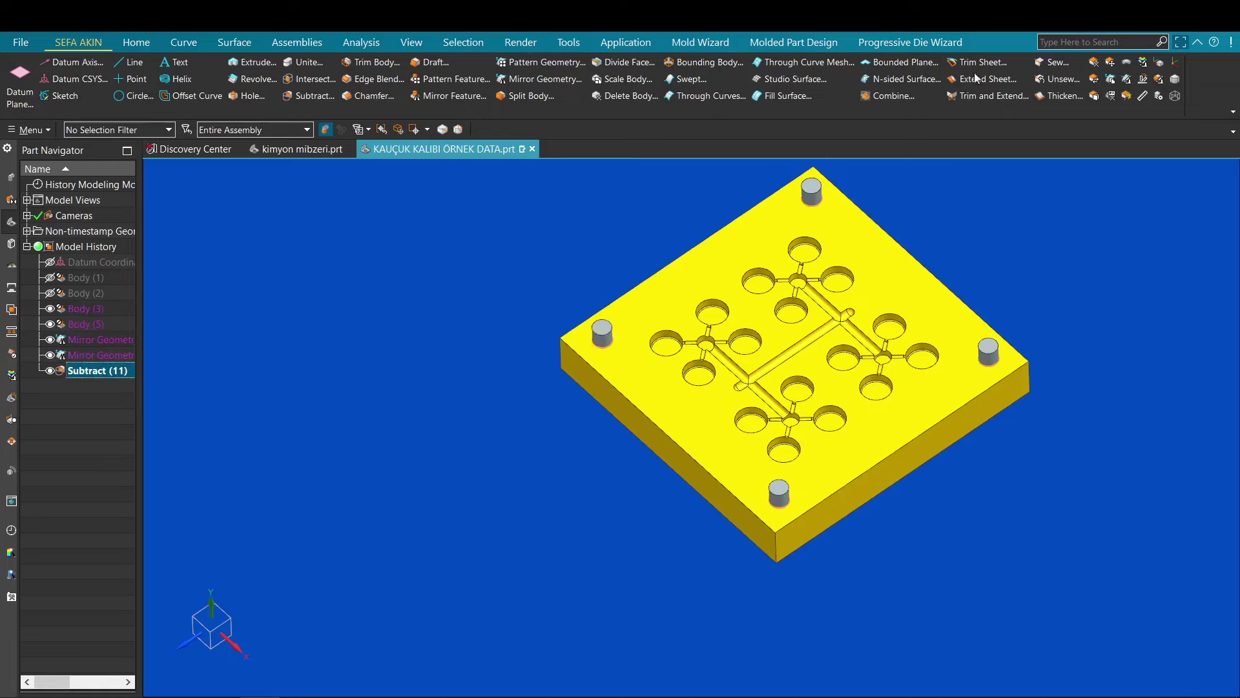
- Remove the parameters from the yellow plate and the four cylinders, including the Subtract and mirror features
left_click(99, 372)
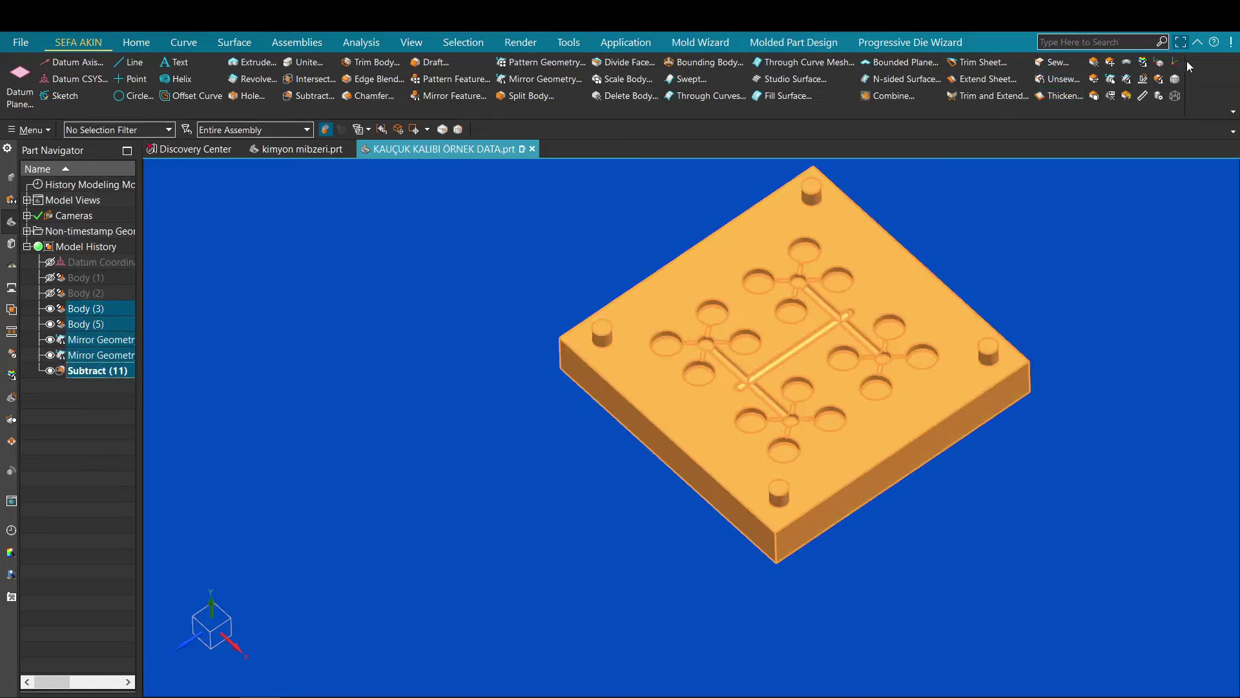
left_click(1111, 98)
left_click(285, 258)
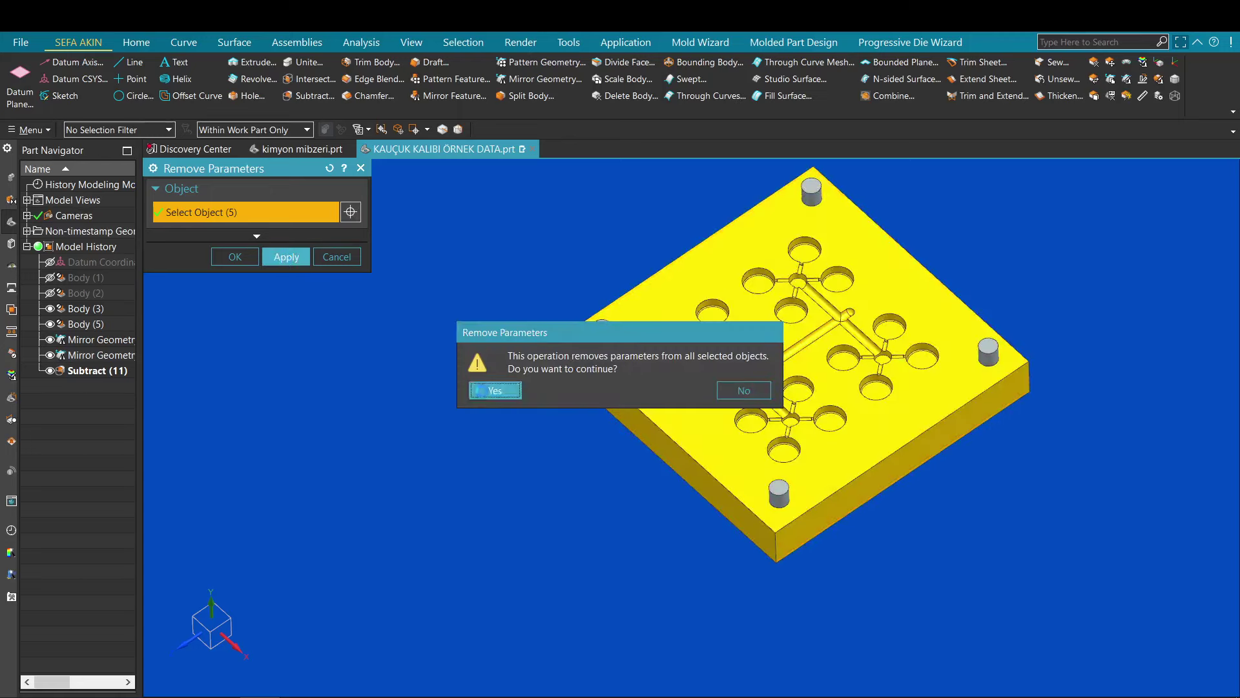
left_click(481, 390)
- Hide the yellow plate so that only the four cylinders are displayed
scroll(604, 318, "up", 6)
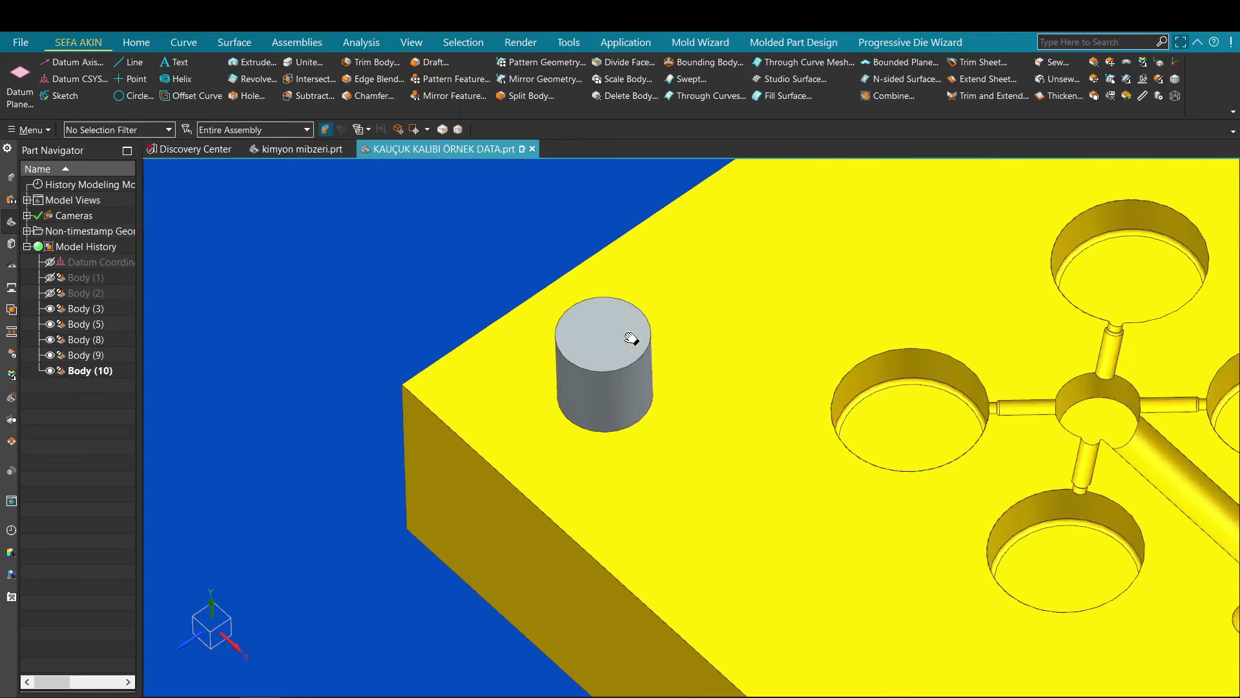
scroll(697, 352, "down", 4)
scroll(696, 469, "up", 2)
key("ctrl+b")
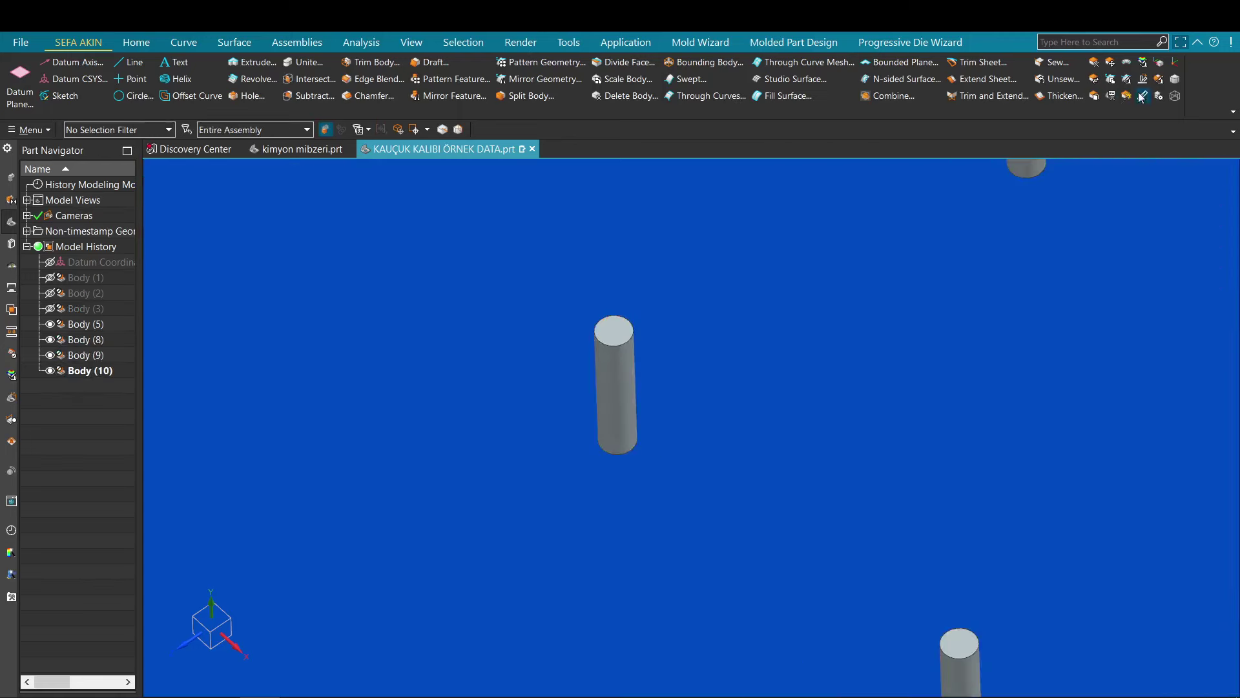
- Offset the upper end faces of all four cylinders outward by 150 mm
left_click(1096, 96)
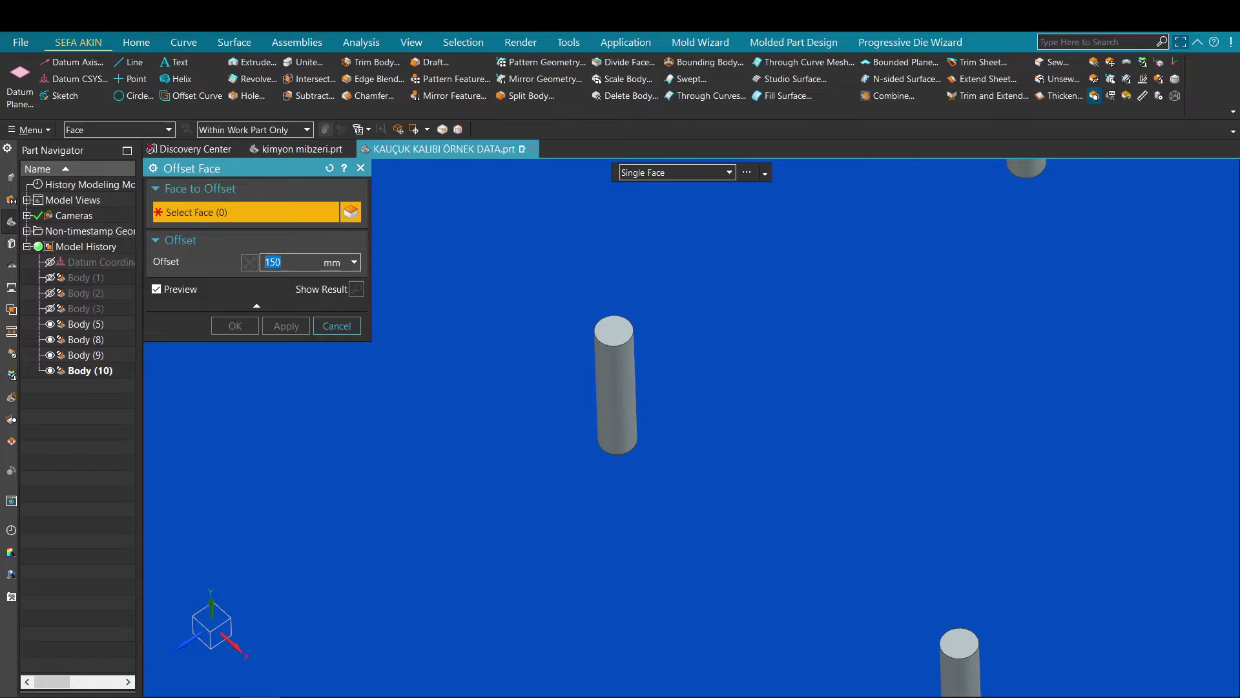
scroll(586, 314, "up", 3)
left_click(638, 367)
scroll(713, 479, "down", 9)
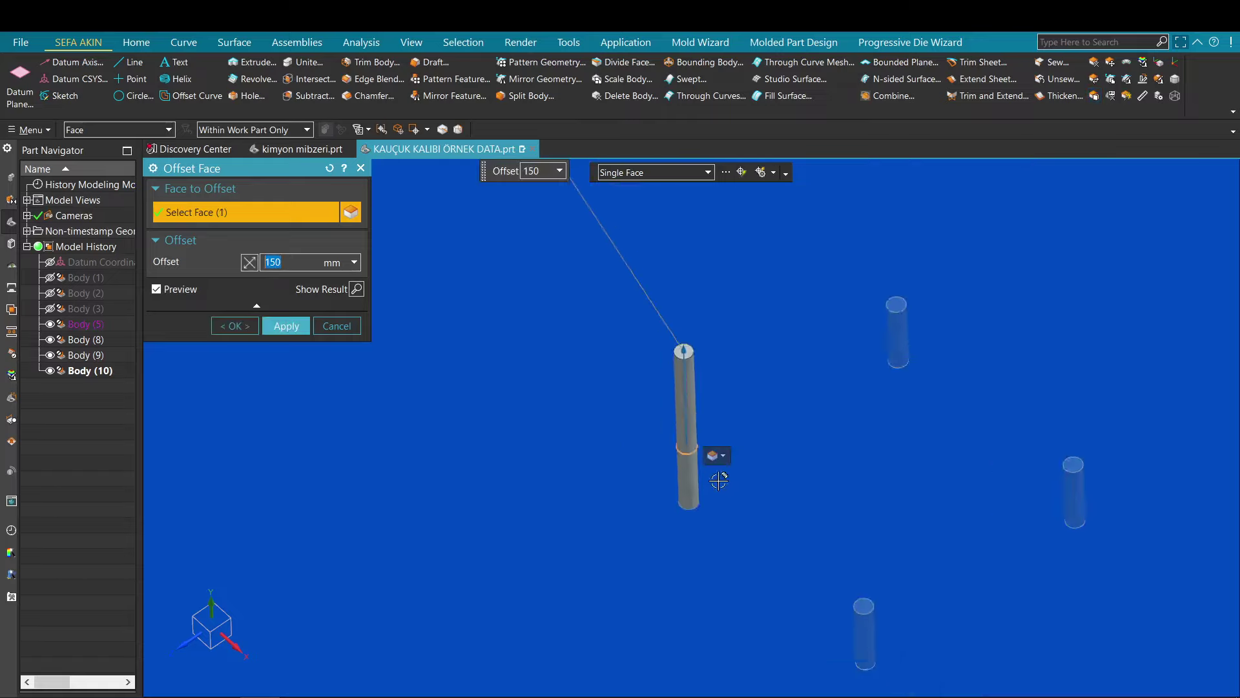
scroll(833, 388, "up", 5)
left_click(779, 383)
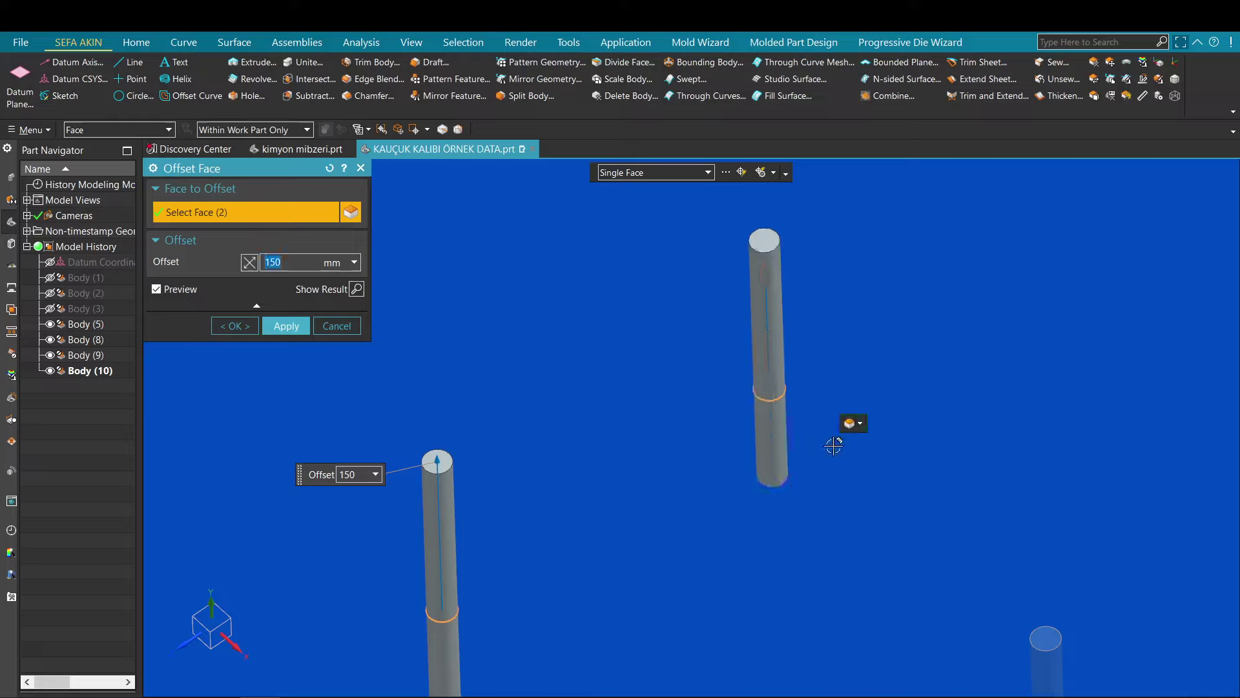
scroll(938, 473, "up", 4)
left_click(1032, 580)
scroll(778, 388, "down", 7)
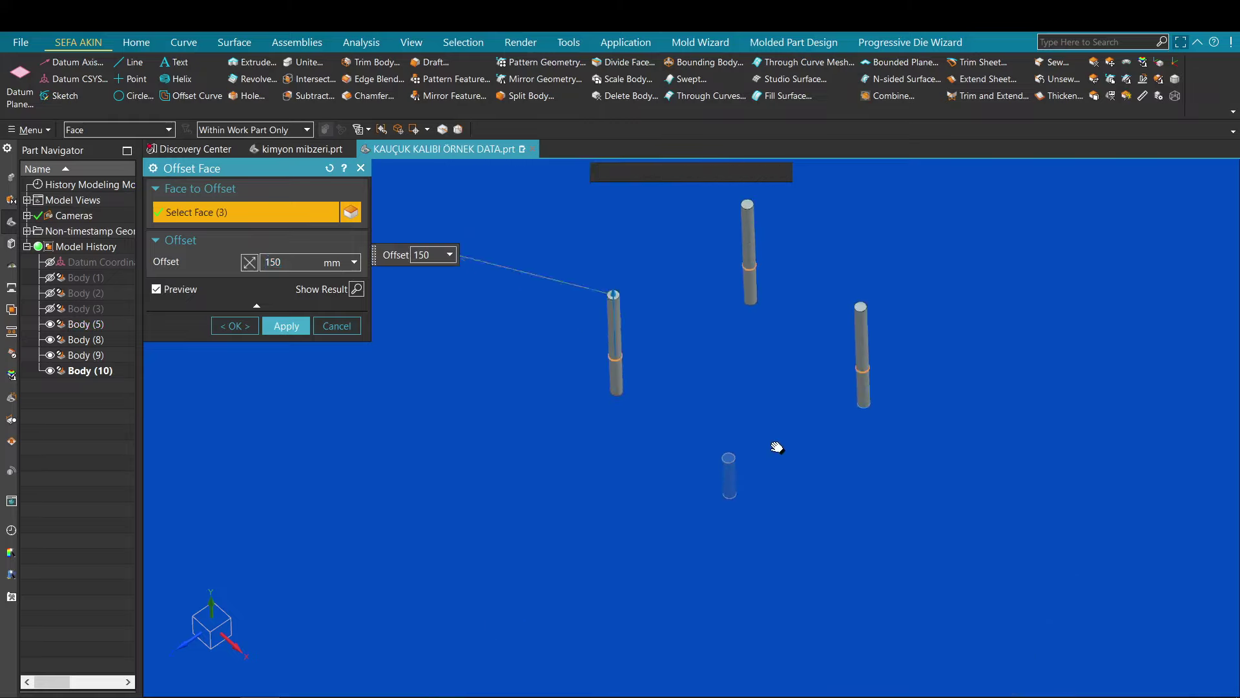
scroll(730, 452, "up", 8)
left_click(707, 485)
middle_click(854, 351)
key("Escape")
scroll(823, 392, "down", 5)
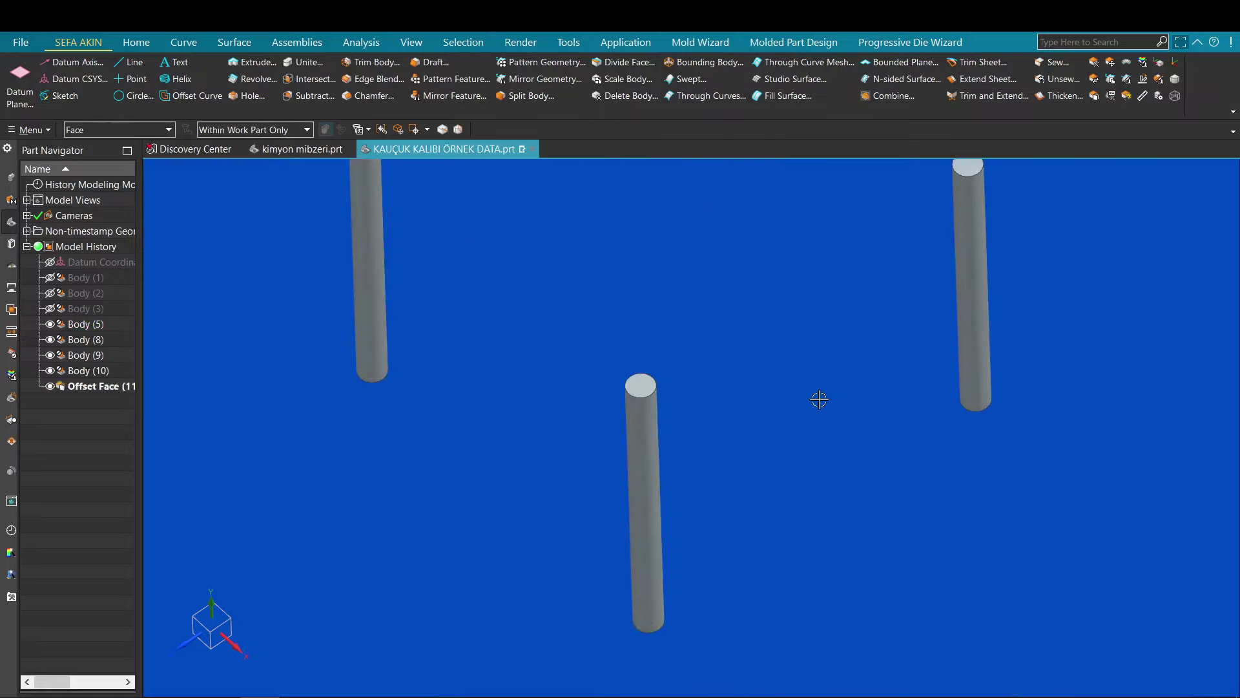
- Display the grey upper plate together with the four cylinders, leaving the yellow plate and molded parts hidden
key("ctrl+shift+b")
scroll(793, 390, "down", 3)
left_click(675, 505)
key("ctrl+b")
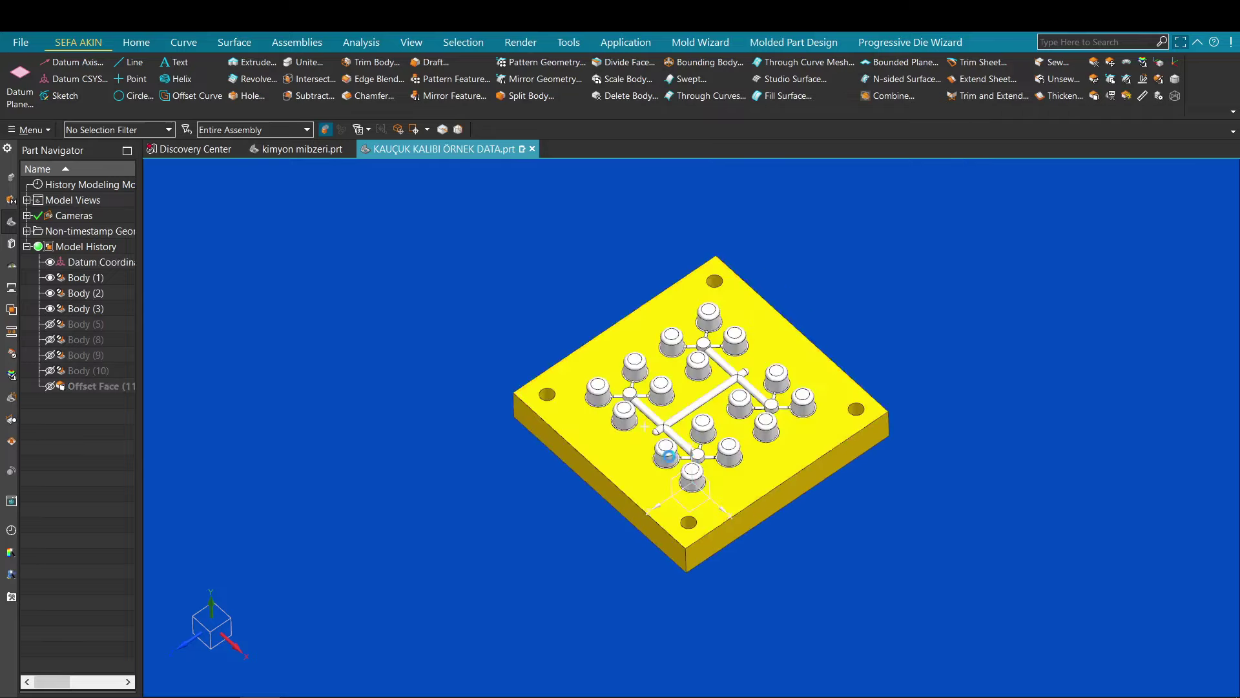
key("ctrl+shift+b")
middle_click_drag(668, 456, 631, 399)
- Subtract the four lengthened cylinders from the grey plate, keeping the tool bodies
left_click(314, 95)
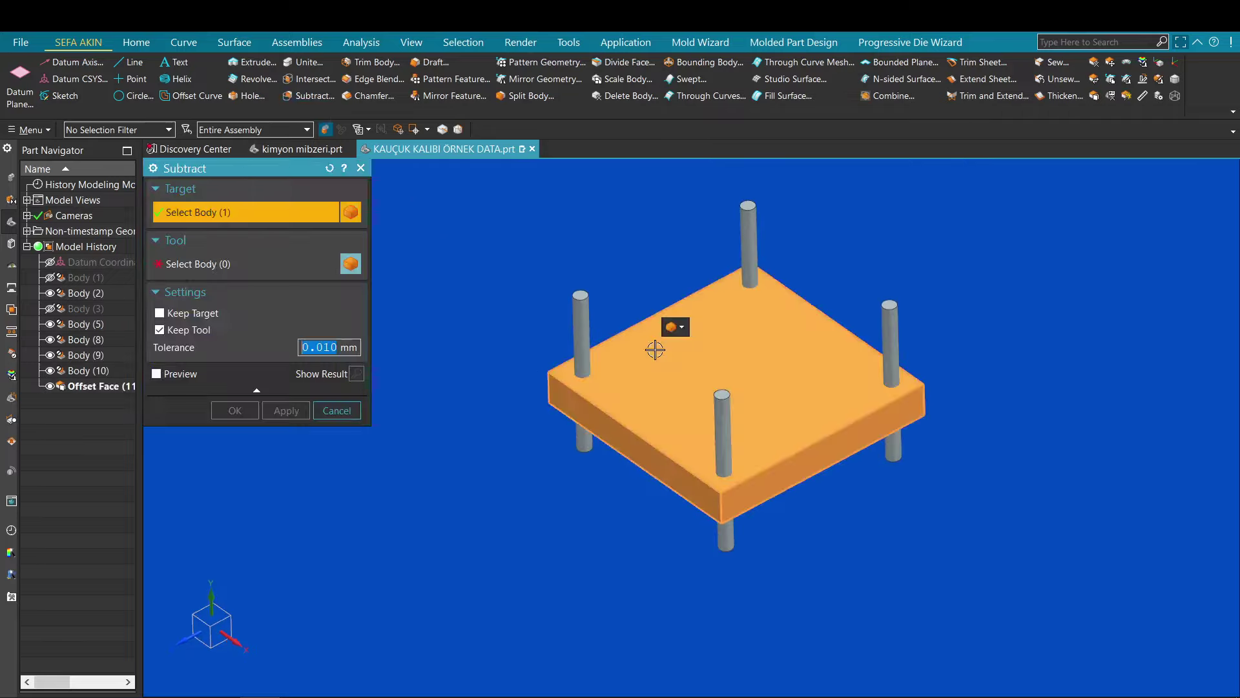
left_click(655, 349)
left_click_drag(1091, 616, 464, 198)
middle_click(994, 471)
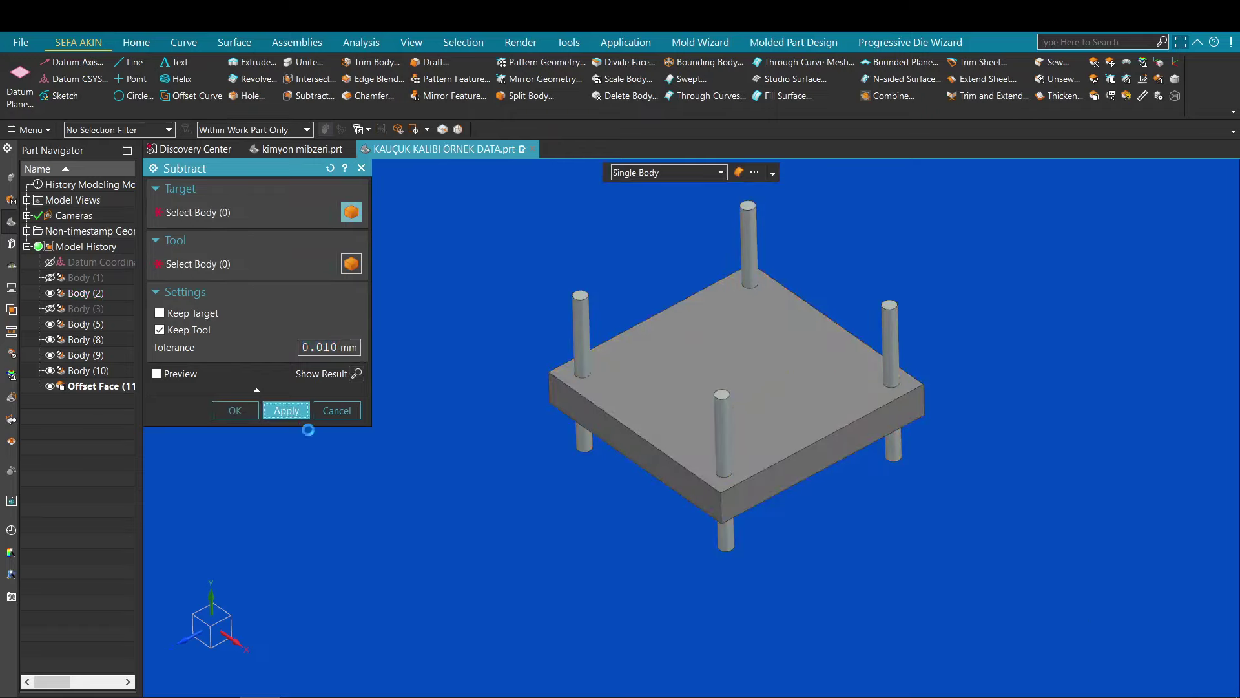
left_click(327, 409)
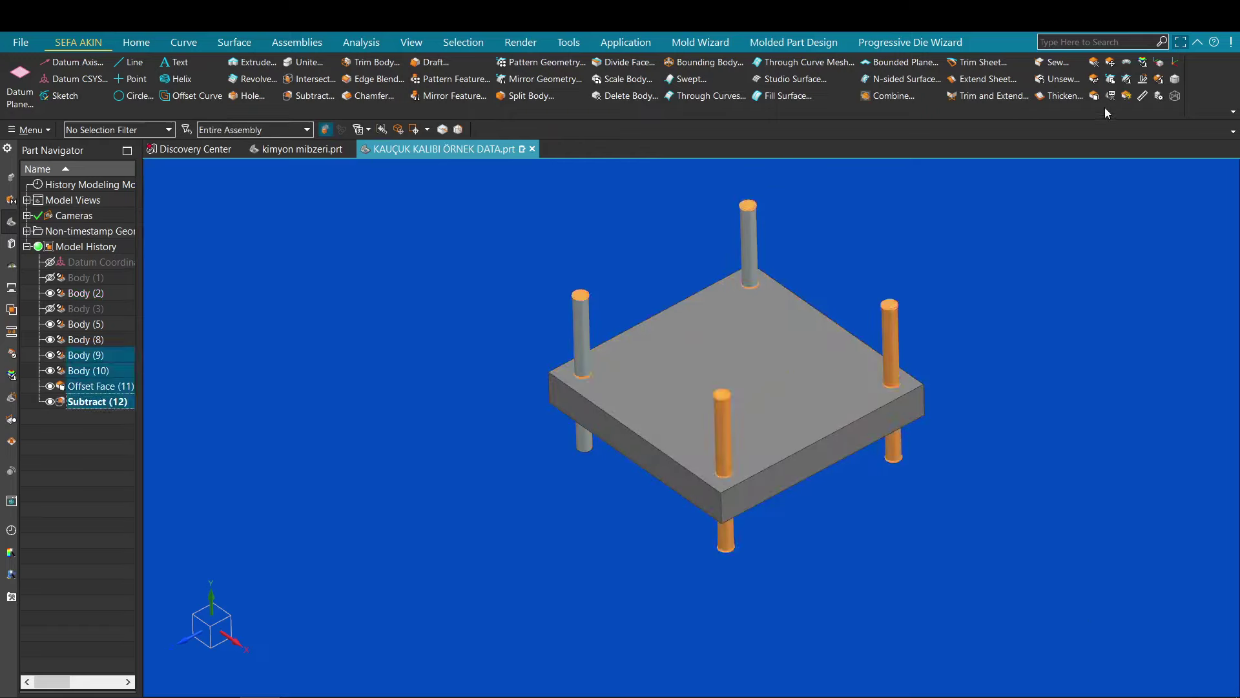
- Remove the parameters from the grey plate and the four cylinders
key("r")
left_click(288, 260)
left_click(507, 393)
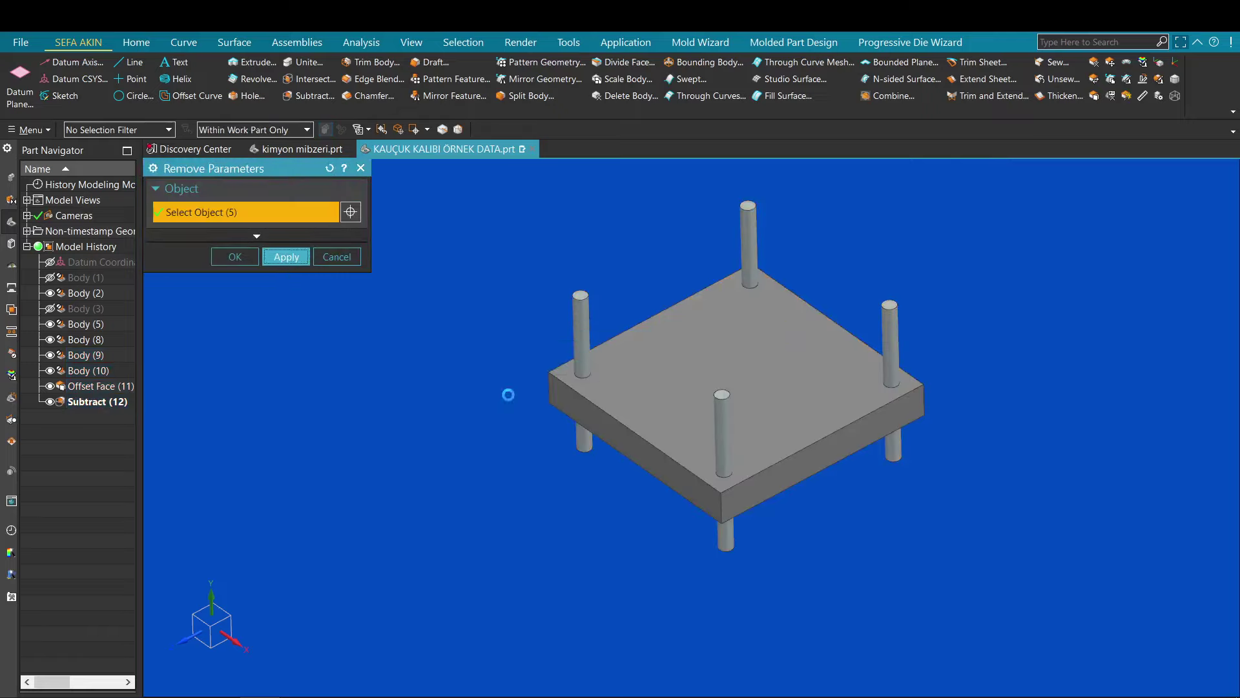
key("Escape")
- Delete the four cylinders, leaving the grey plate with its corner holes
key("Delete")
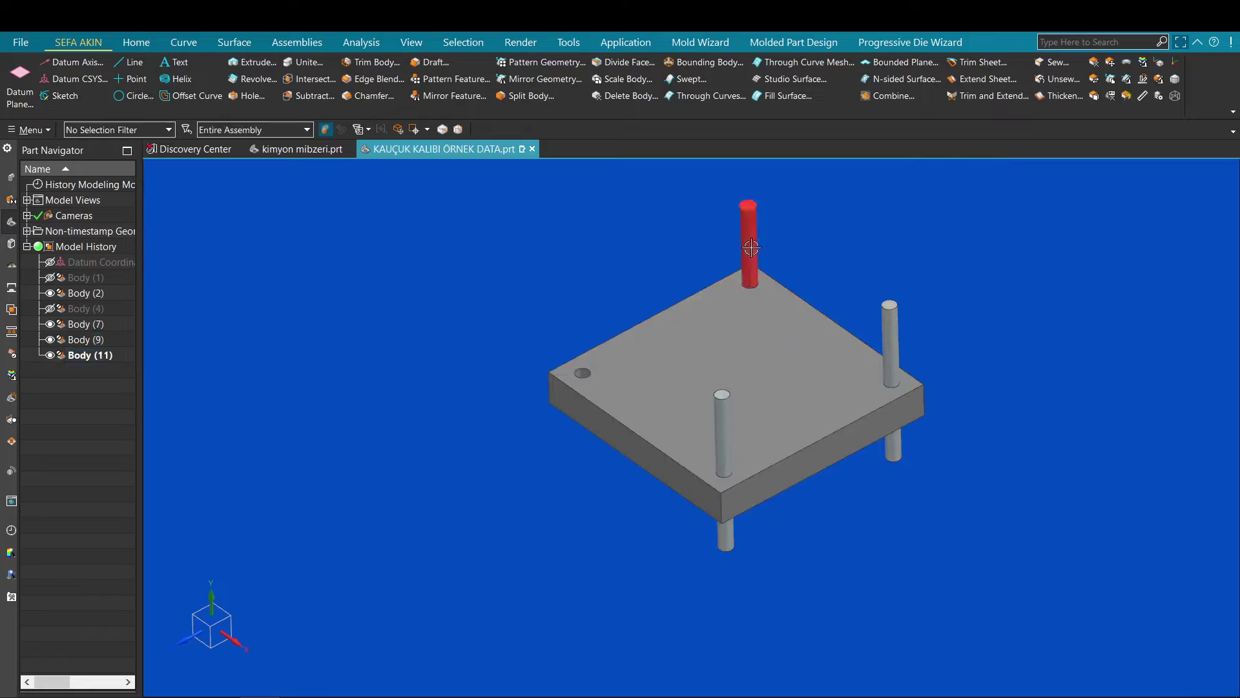
key("Delete")
left_click(891, 328)
key("Delete")
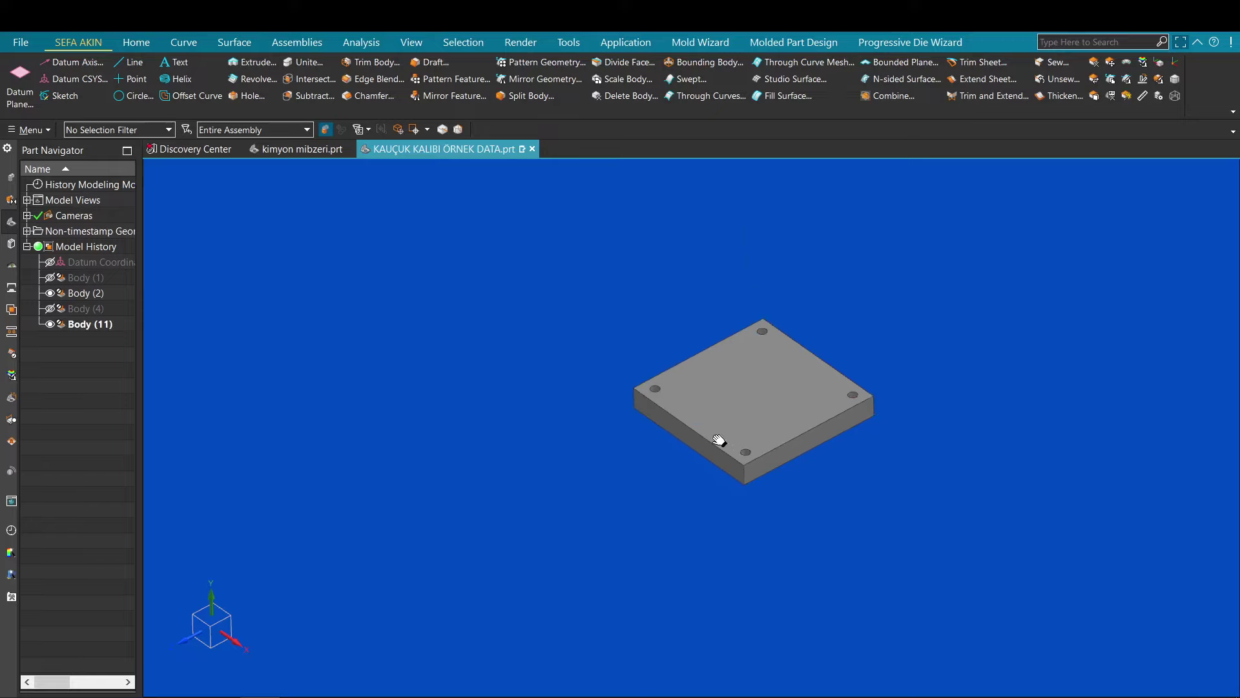
- Begin an Extrude from the outer circular edges of the grey plate's four corner holes
scroll(661, 396, "up", 8)
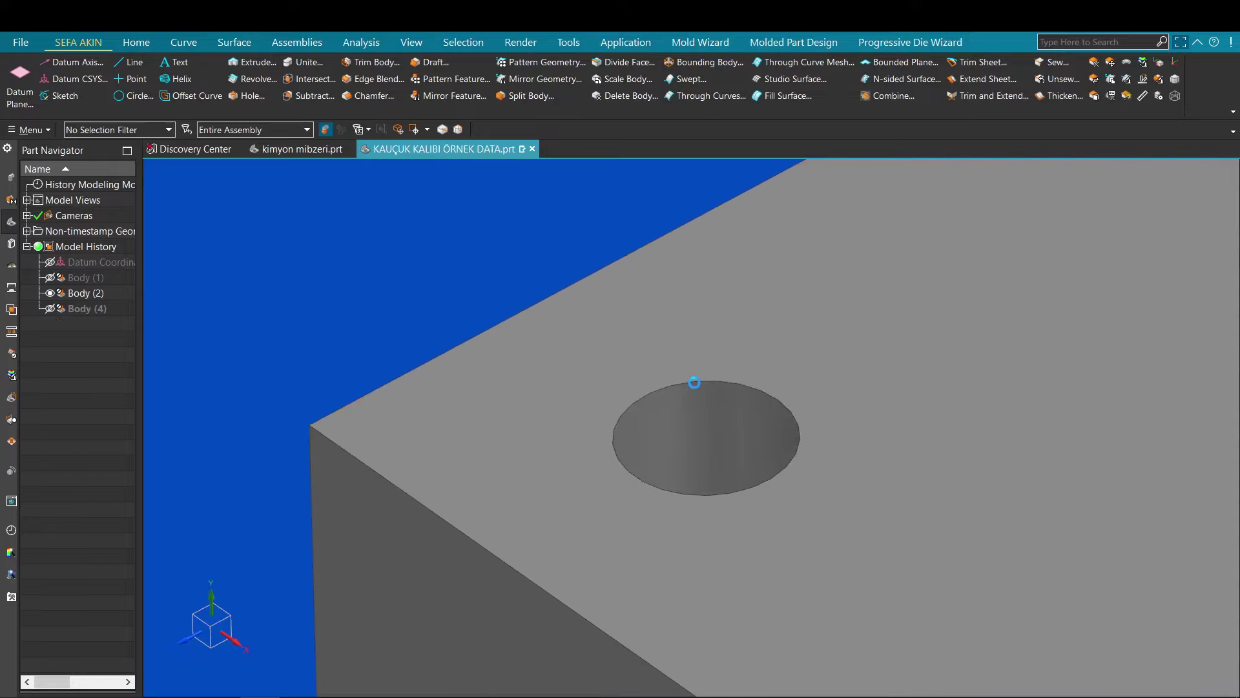
key("x")
left_click(696, 383)
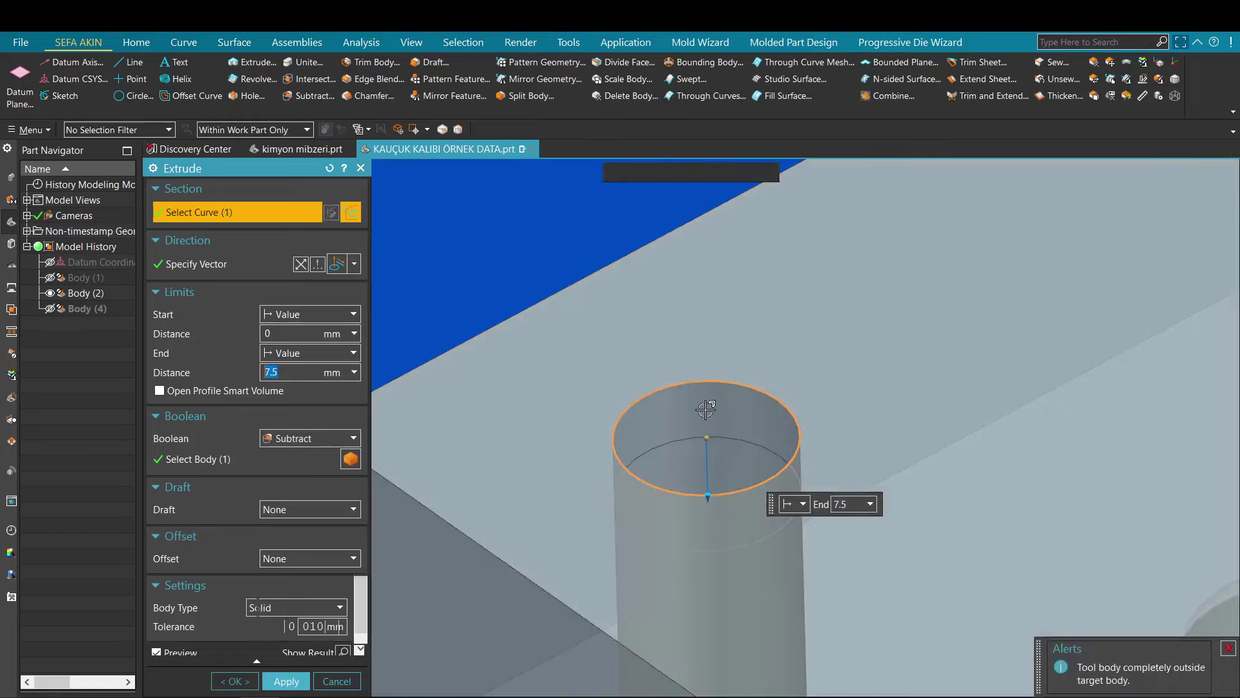
scroll(706, 409, "down", 6)
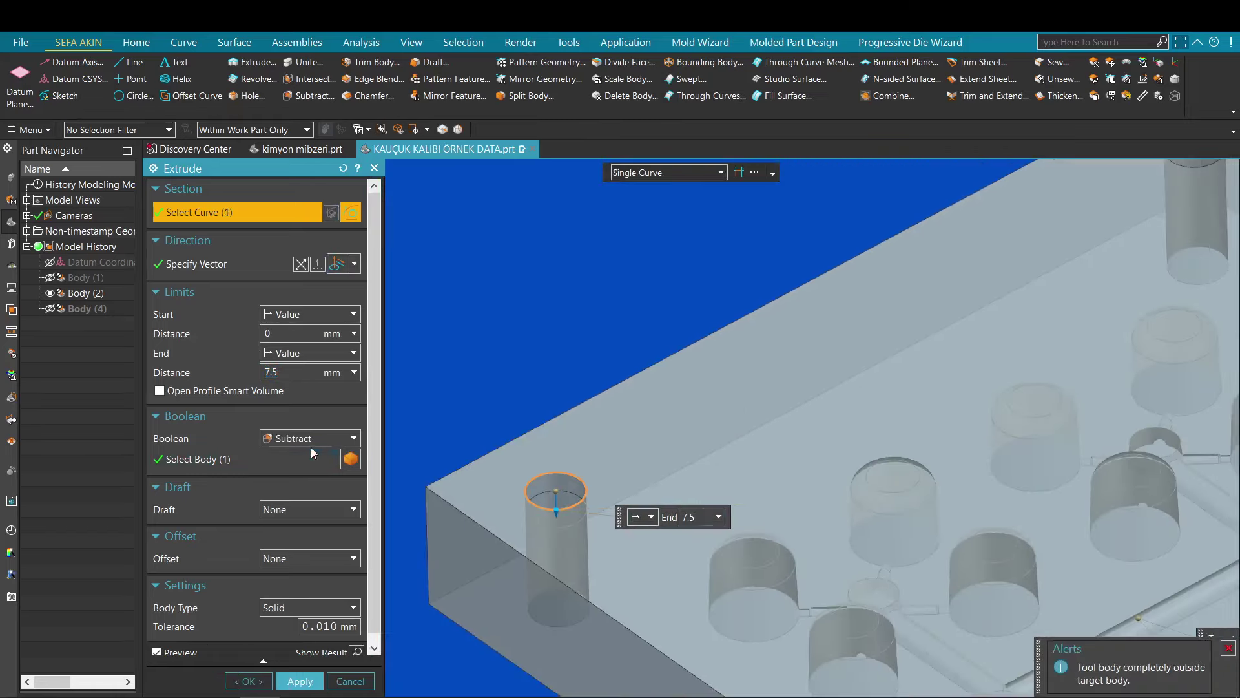
left_click(310, 442)
left_click(302, 456)
scroll(553, 459, "down", 5)
scroll(704, 407, "up", 6)
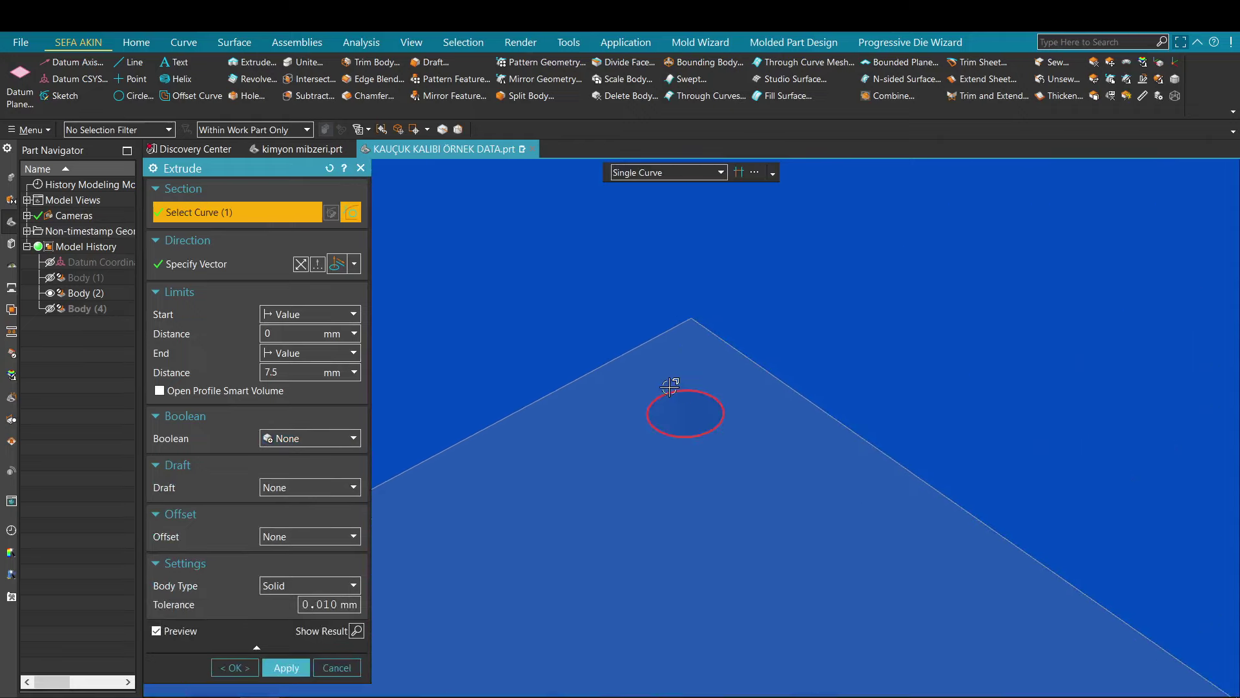
left_click(671, 386)
scroll(711, 394, "down", 4)
scroll(813, 459, "up", 6)
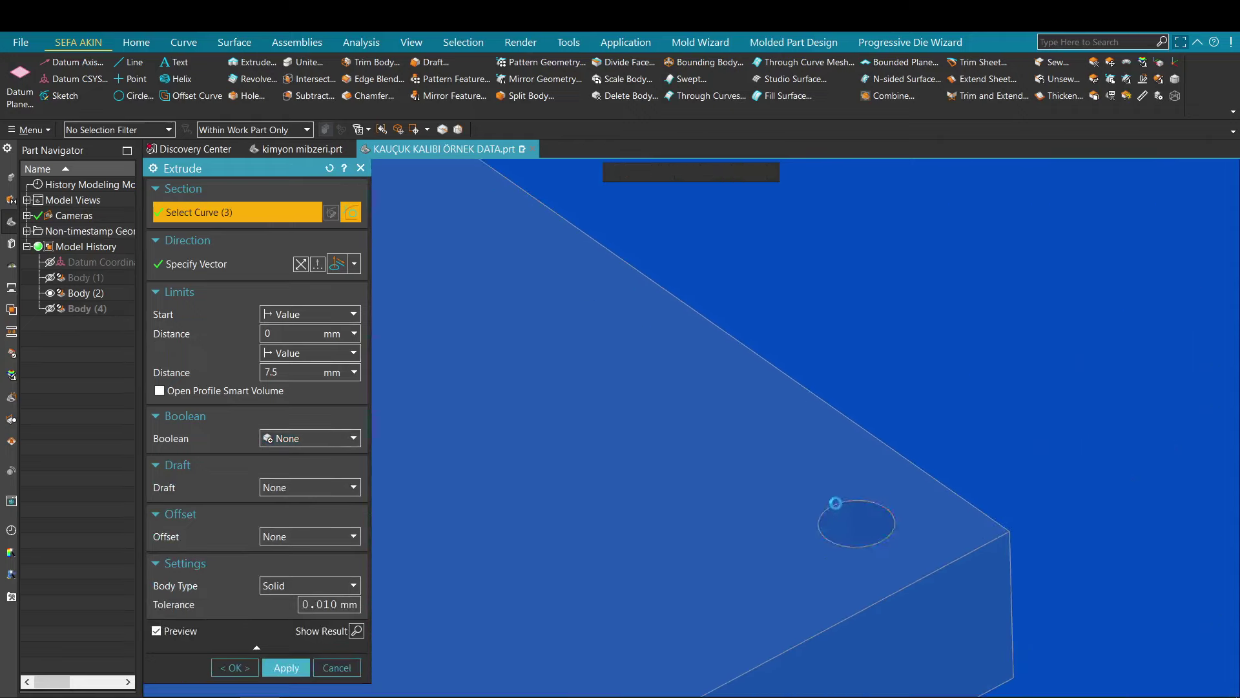
left_click(835, 502)
scroll(835, 504, "down", 5)
scroll(724, 491, "up", 6)
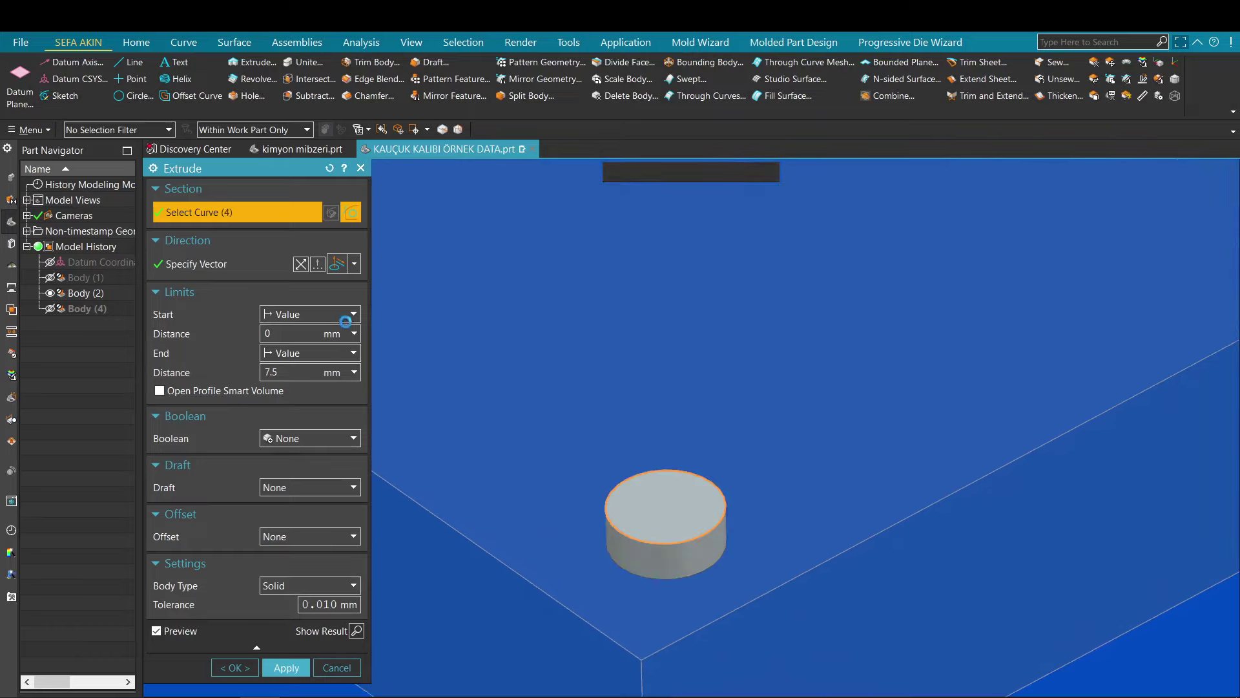
- Subtract the extrusion from the grey plate 6 mm deep with a 2 mm single-sided offset, with preview off
left_click(156, 630)
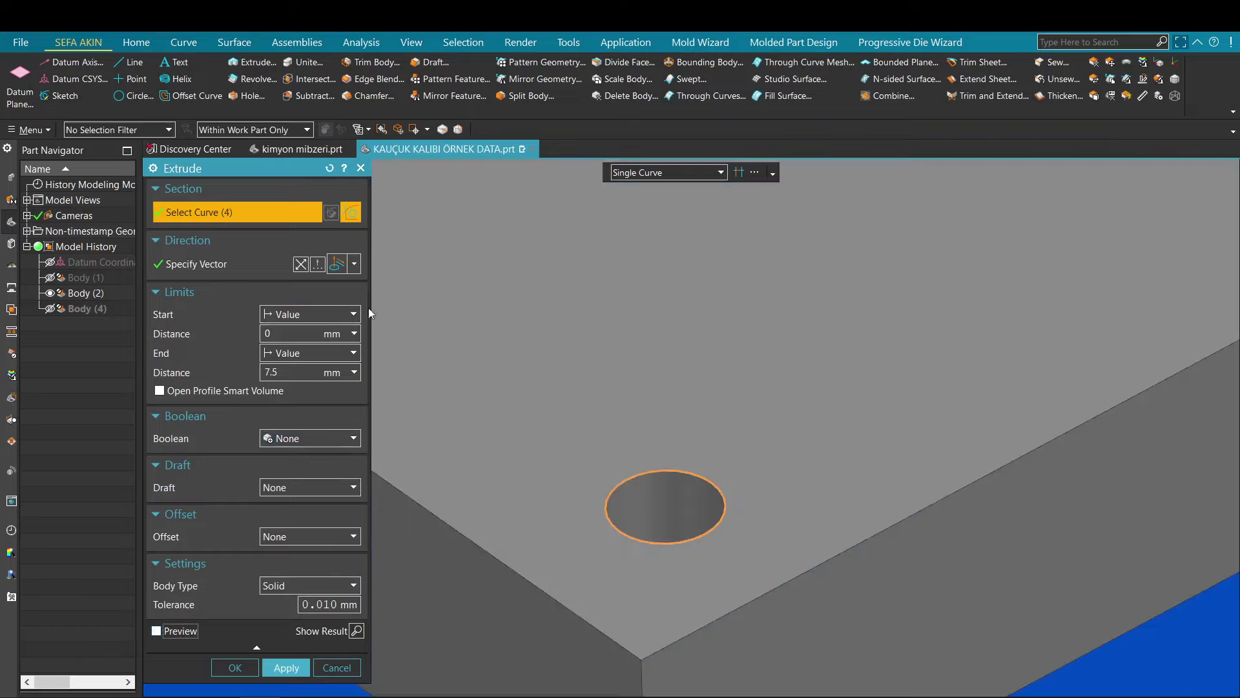
left_click(294, 372)
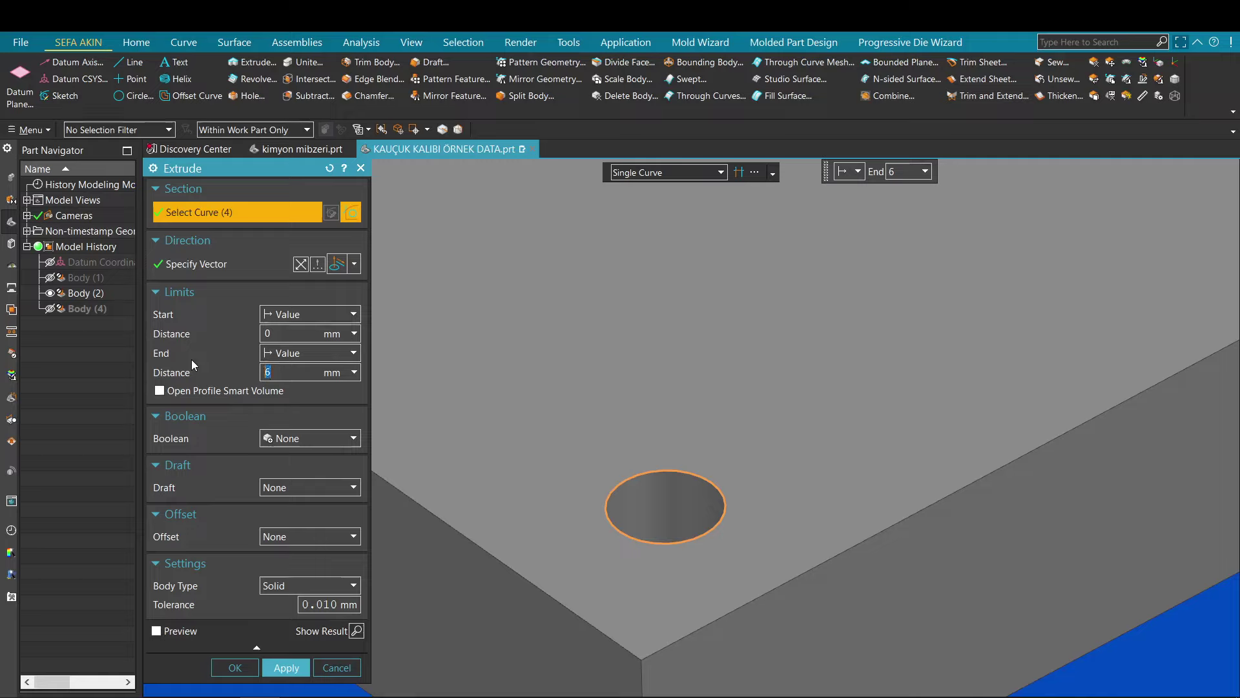
left_click(309, 536)
left_click(285, 567)
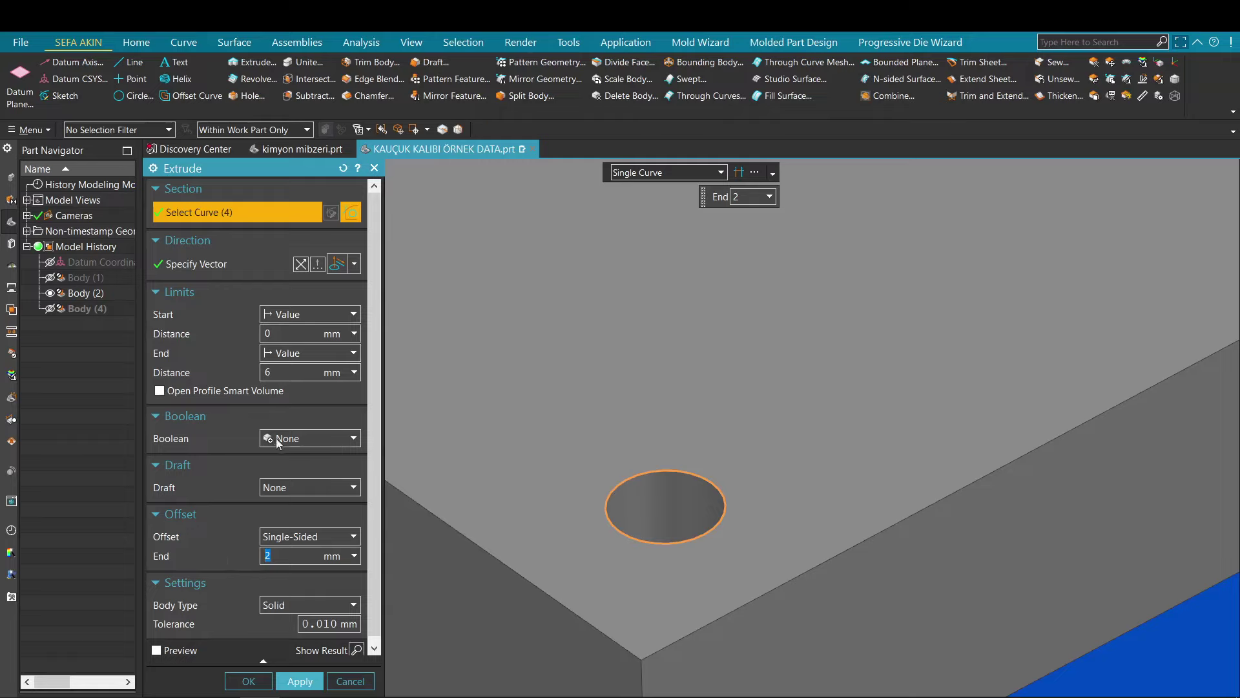
left_click(309, 438)
left_click(289, 483)
middle_click(800, 403)
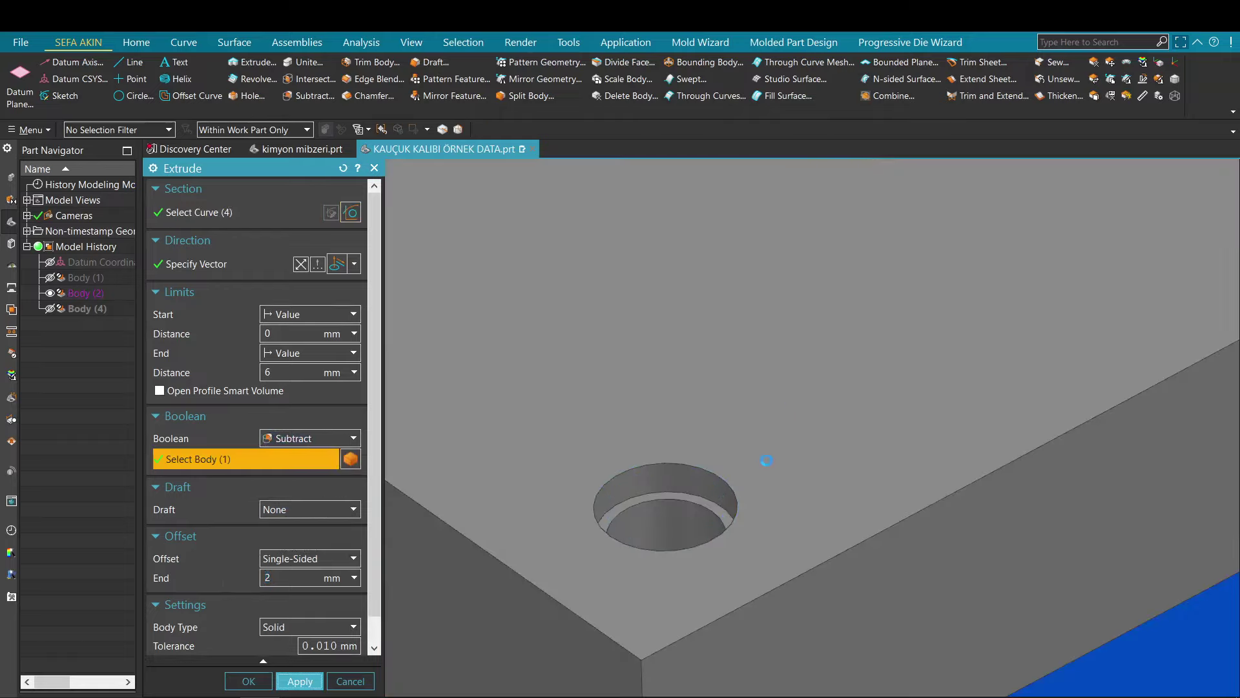
- Swap the visible and hidden bodies to show the yellow plate instead of the grey plate
scroll(761, 461, "down", 8)
middle_click_drag(717, 423, 706, 473, "shift")
scroll(697, 469, "down", 2)
middle_click_drag(689, 400, 684, 372)
key("F8")
scroll(708, 352, "up", 3)
scroll(709, 504, "down", 1)
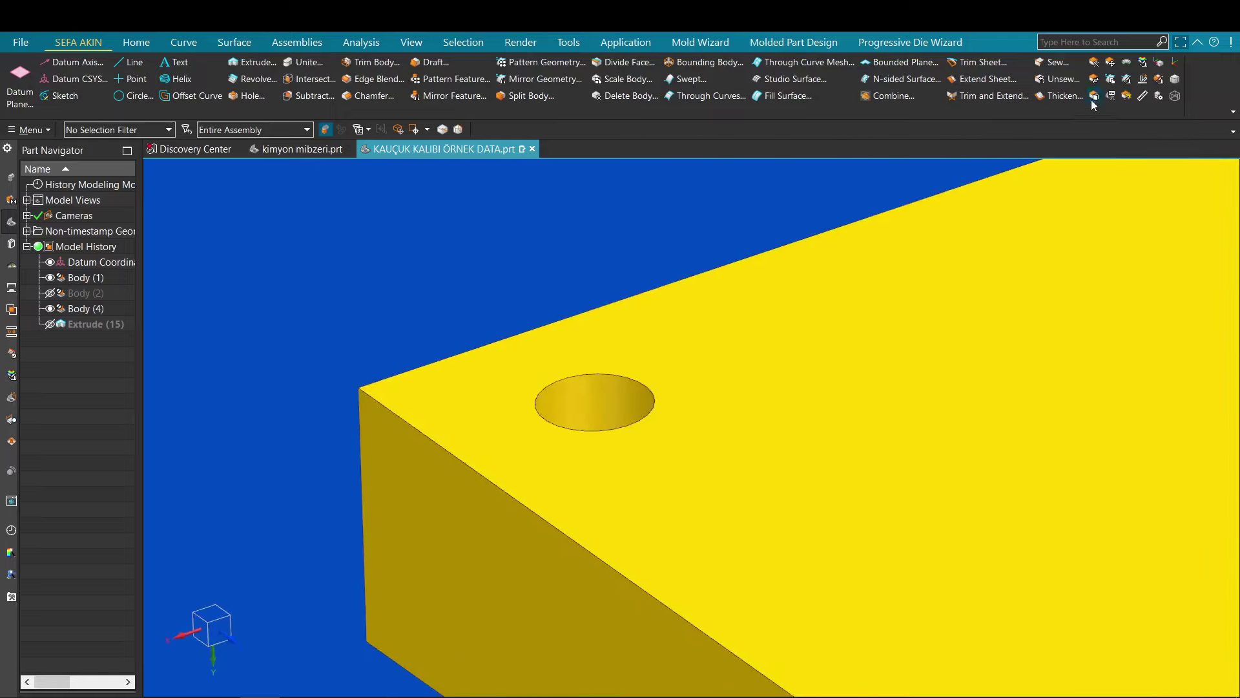
- Enlarge the yellow plate's four corner holes by offsetting their cylindrical faces 4 mm
left_click(1094, 97)
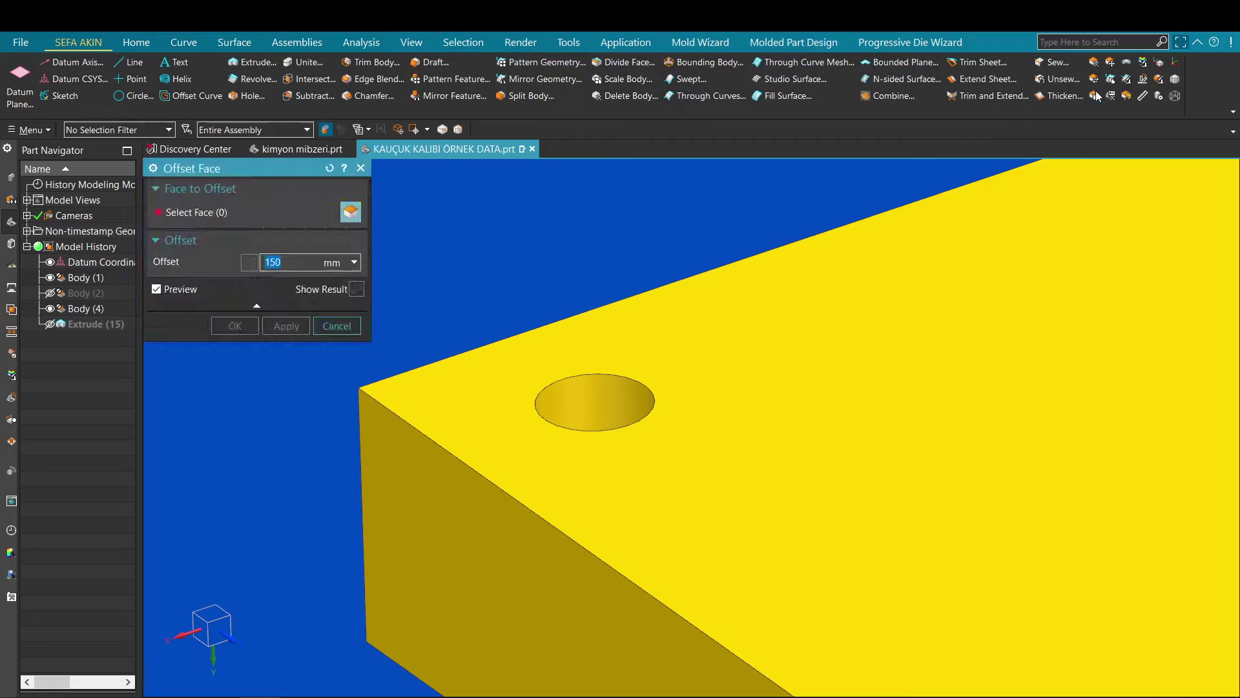
left_click(591, 402)
scroll(759, 430, "down", 4)
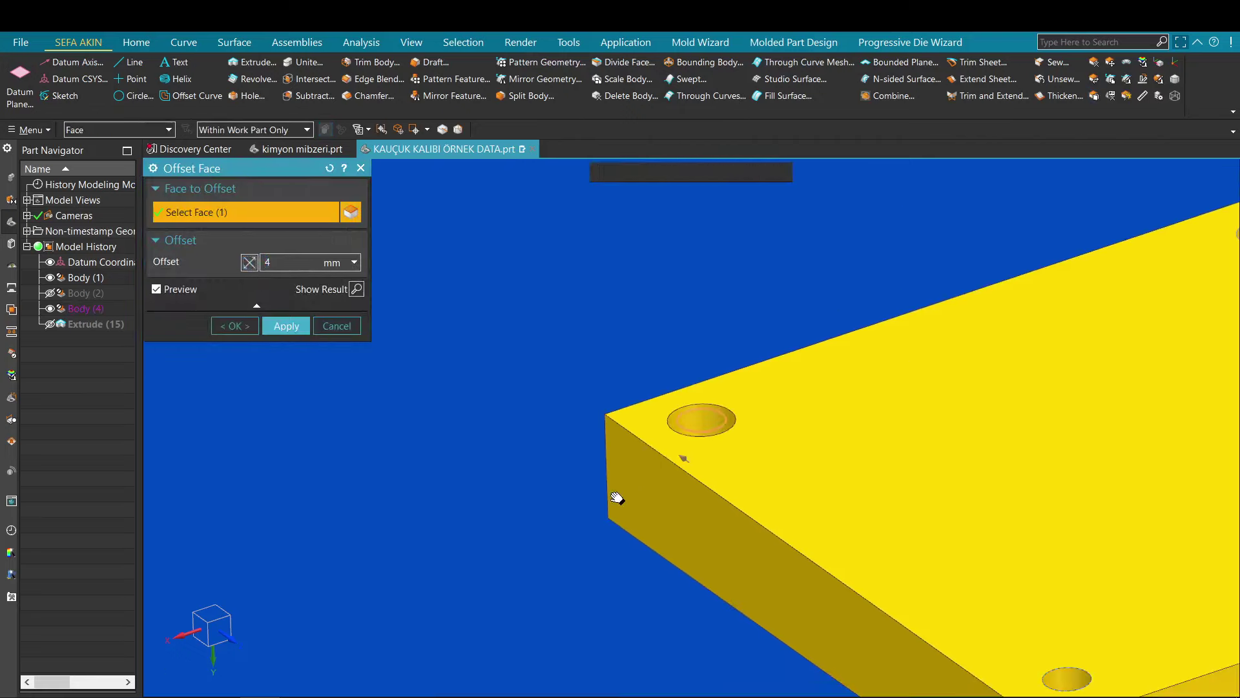
middle_click_drag(617, 498, 290, 501, "shift")
scroll(872, 284, "up", 2)
left_click(900, 274)
scroll(913, 299, "down", 5)
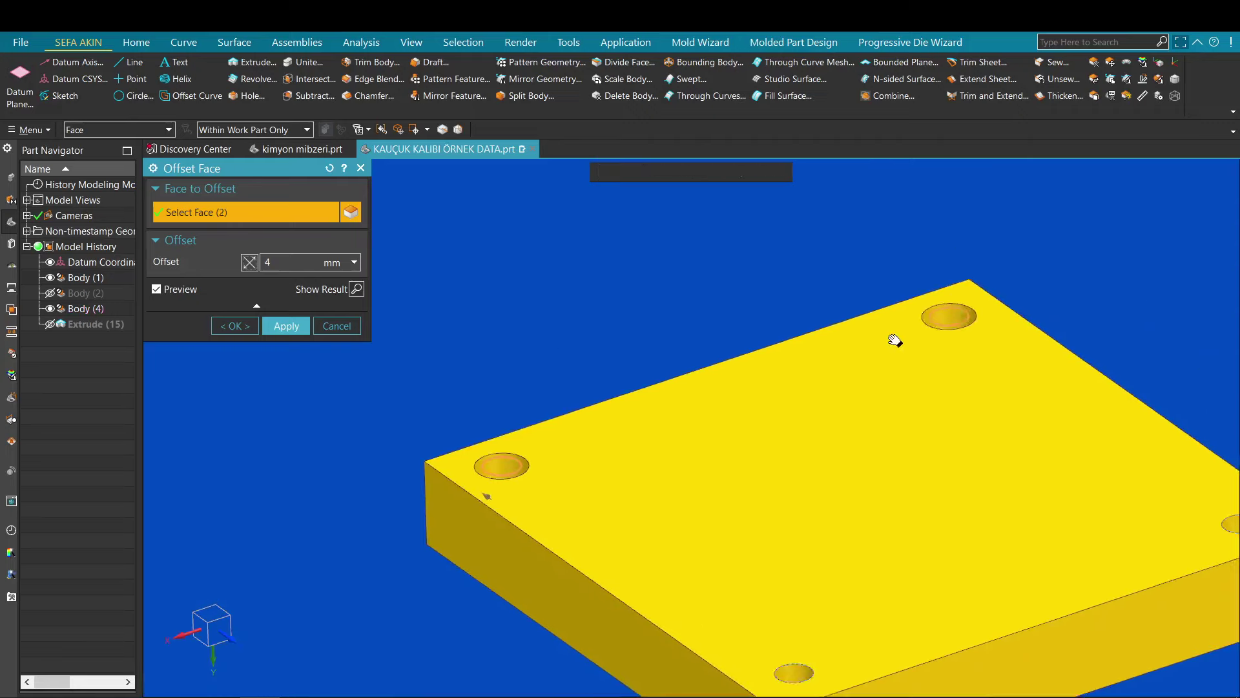
scroll(1018, 421, "up", 5)
left_click(1007, 436)
scroll(1008, 437, "down", 5)
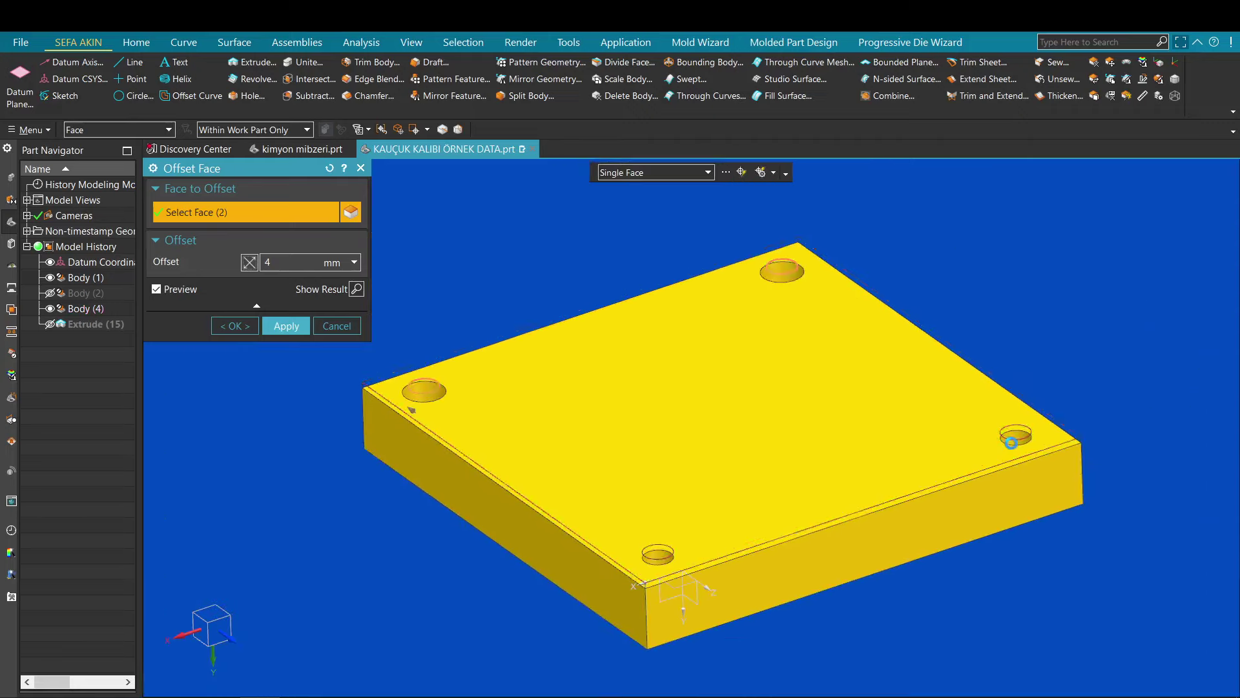
scroll(664, 546, "up", 6)
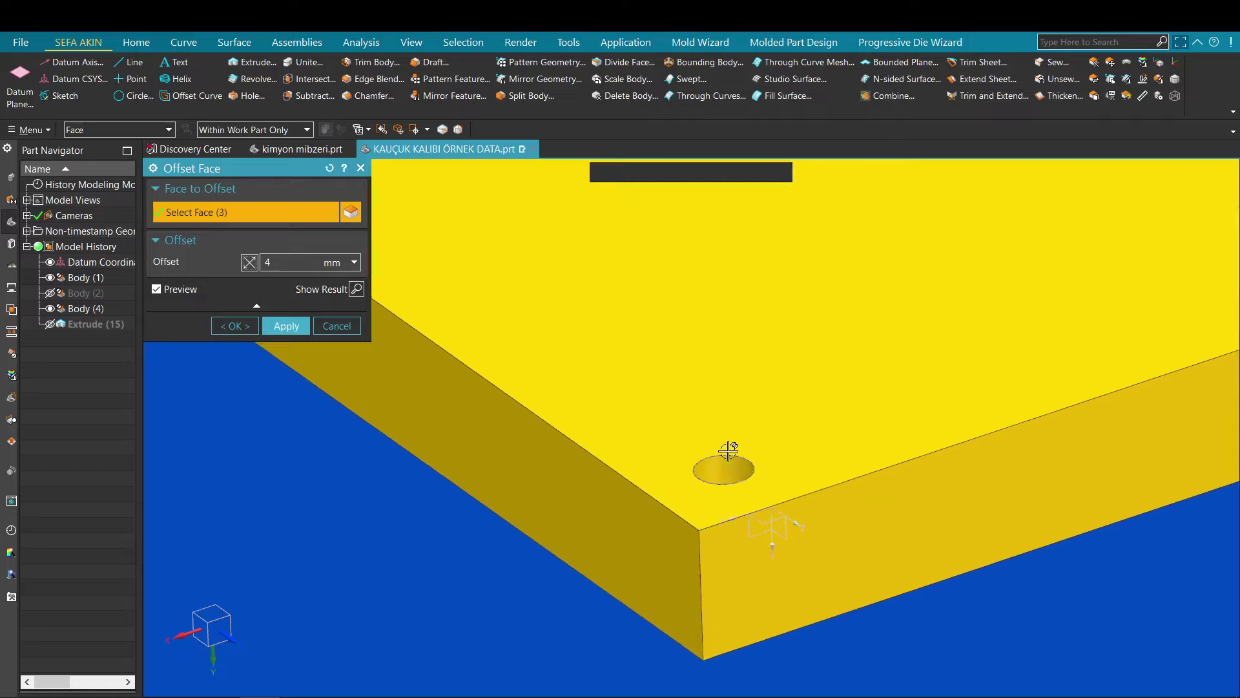
left_click(743, 444)
middle_click(682, 341)
scroll(747, 265, "down", 6)
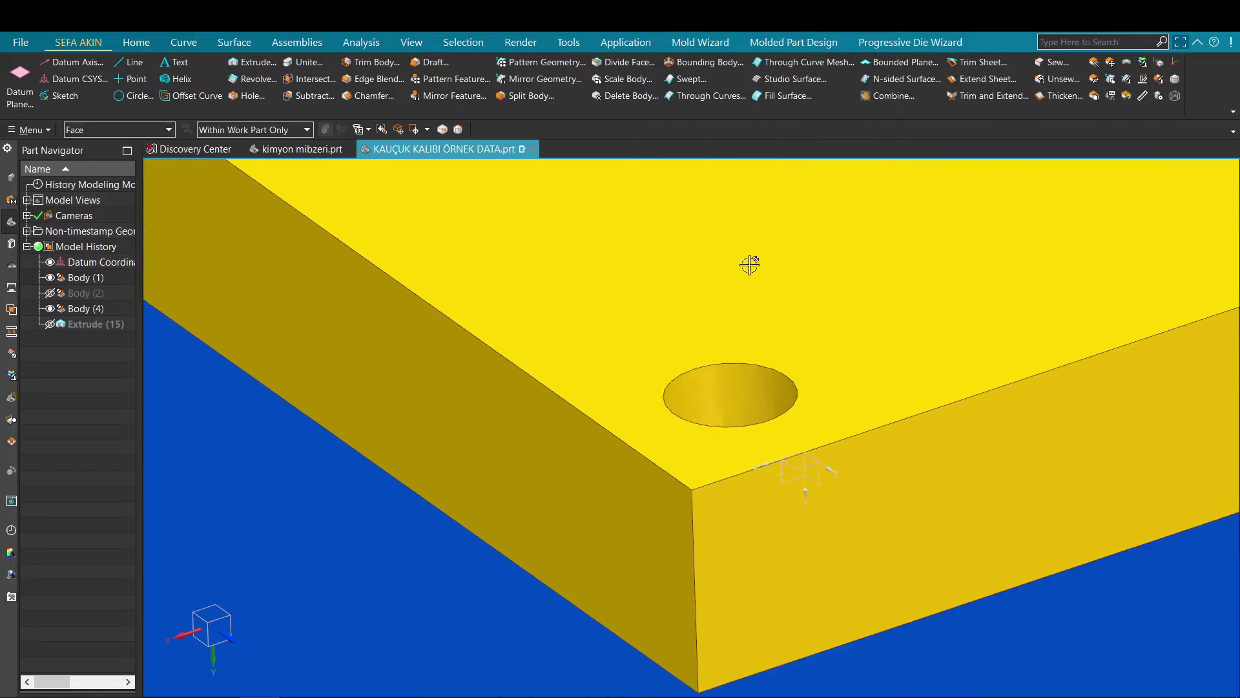
middle_click_drag(747, 265, 919, 474)
mouse_move(741, 387)
middle_mouse_down()
mouse_move(701, 315)
mouse_move(725, 269)
mouse_move(692, 371)
mouse_move(743, 394)
middle_mouse_up()
key("F8")
middle_click_drag(855, 256, 656, 324, "shift")
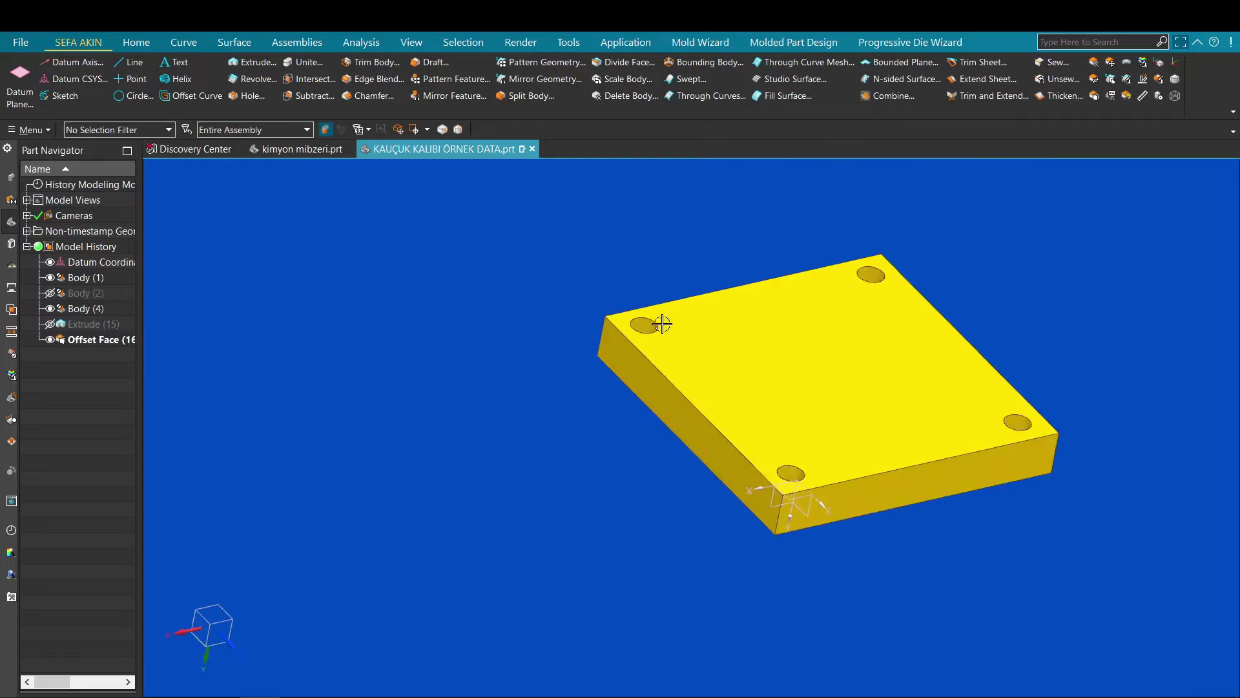
scroll(662, 326, "up", 5)
key("x")
scroll(603, 297, "up", 2)
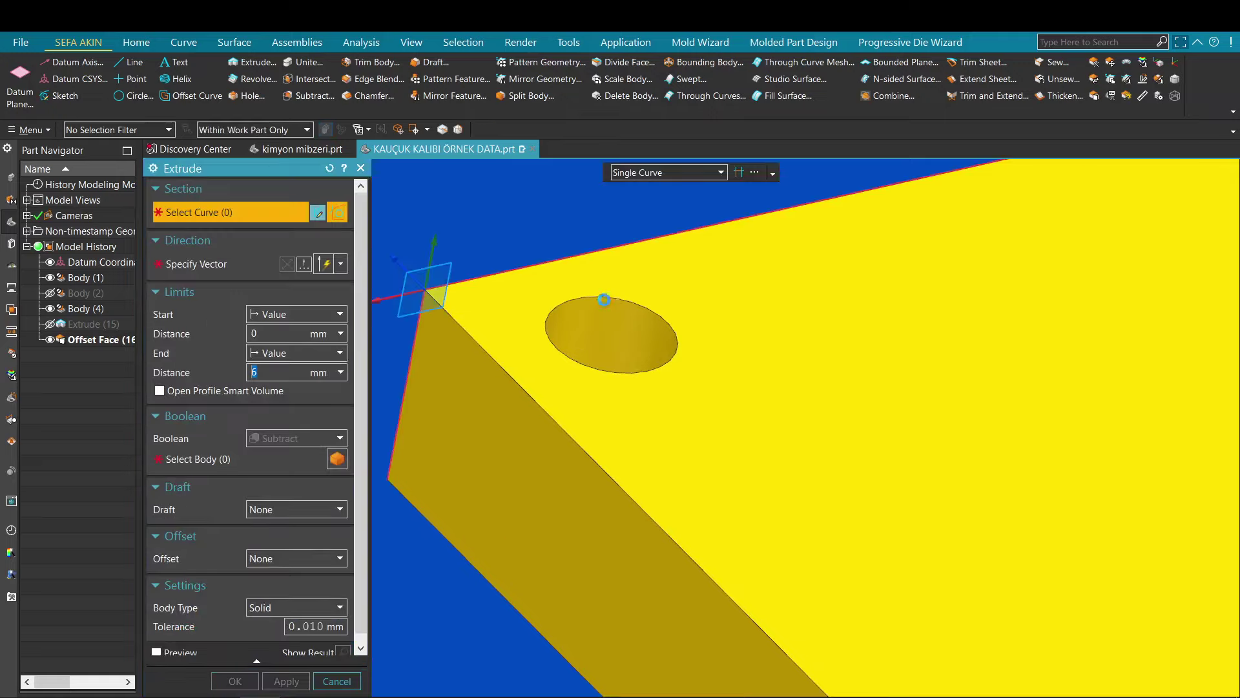
key("Escape")
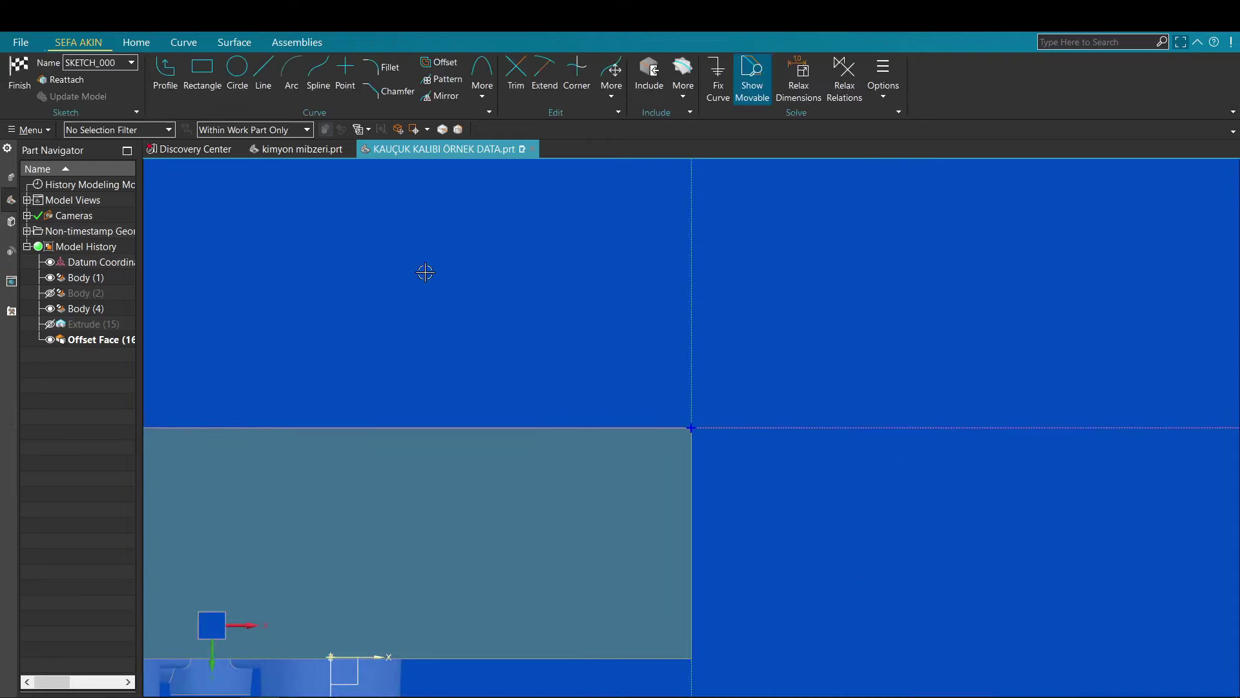
right_click(424, 271)
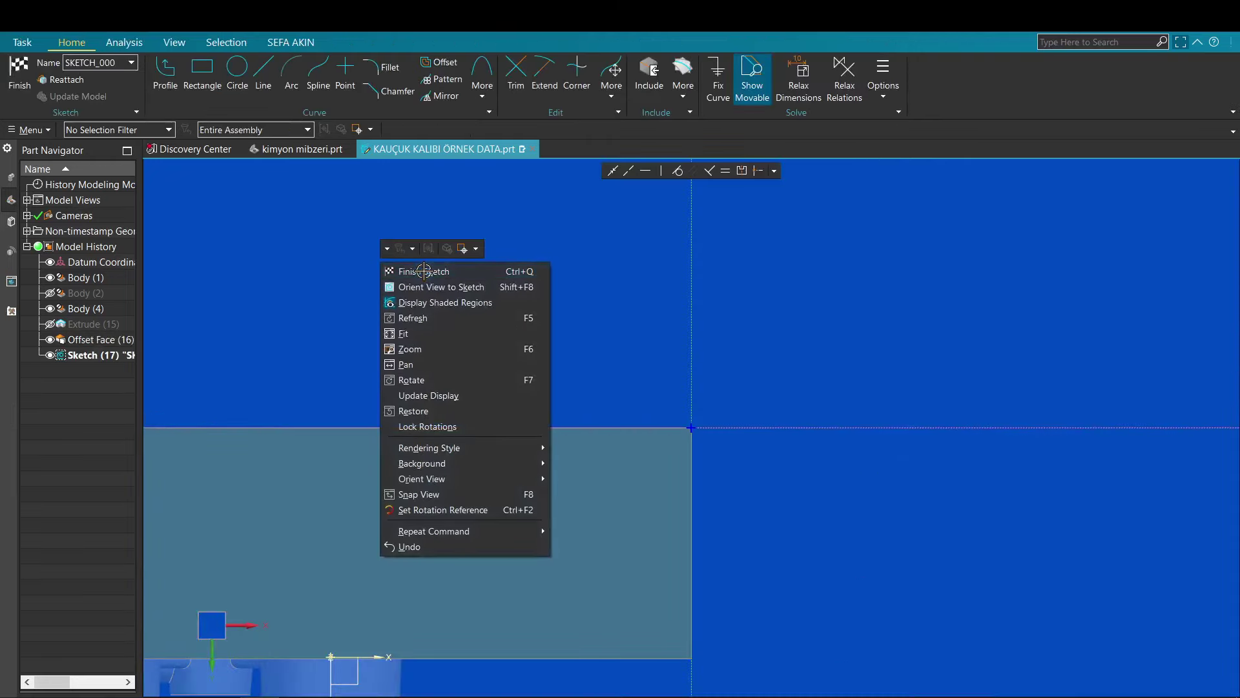
left_click(424, 271)
left_click(531, 415)
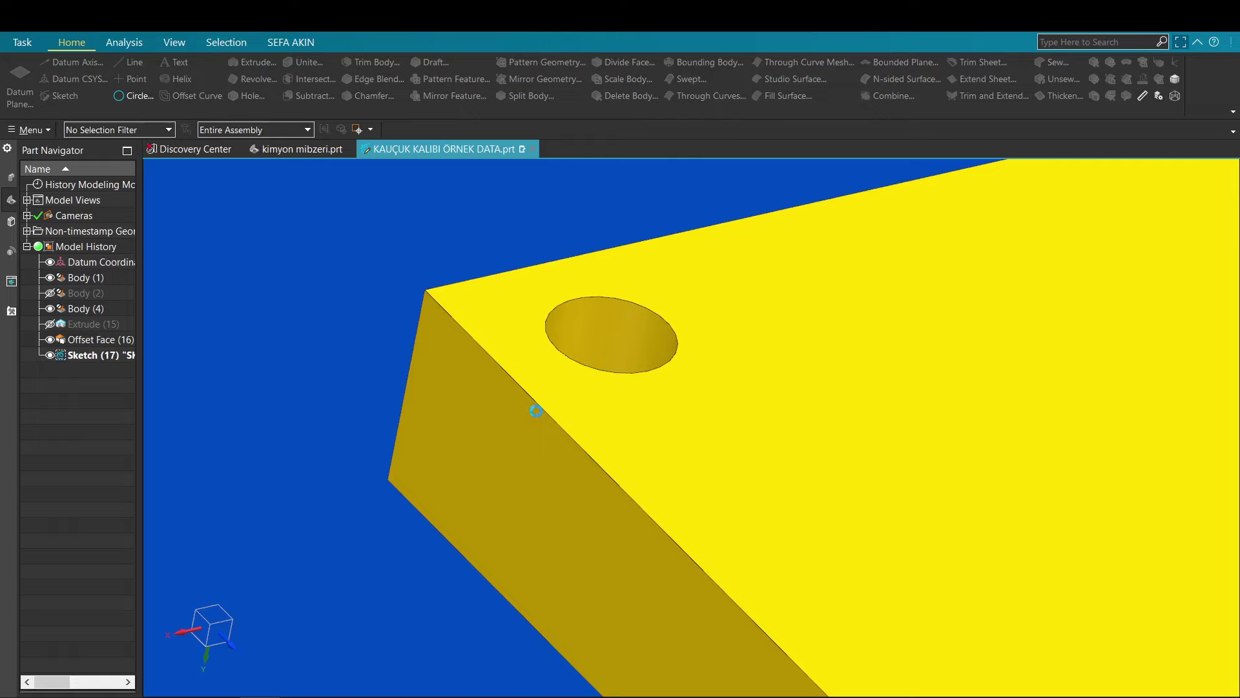
- Begin an Extrude from the outer circular edges of the yellow plate's four corner holes
key("x")
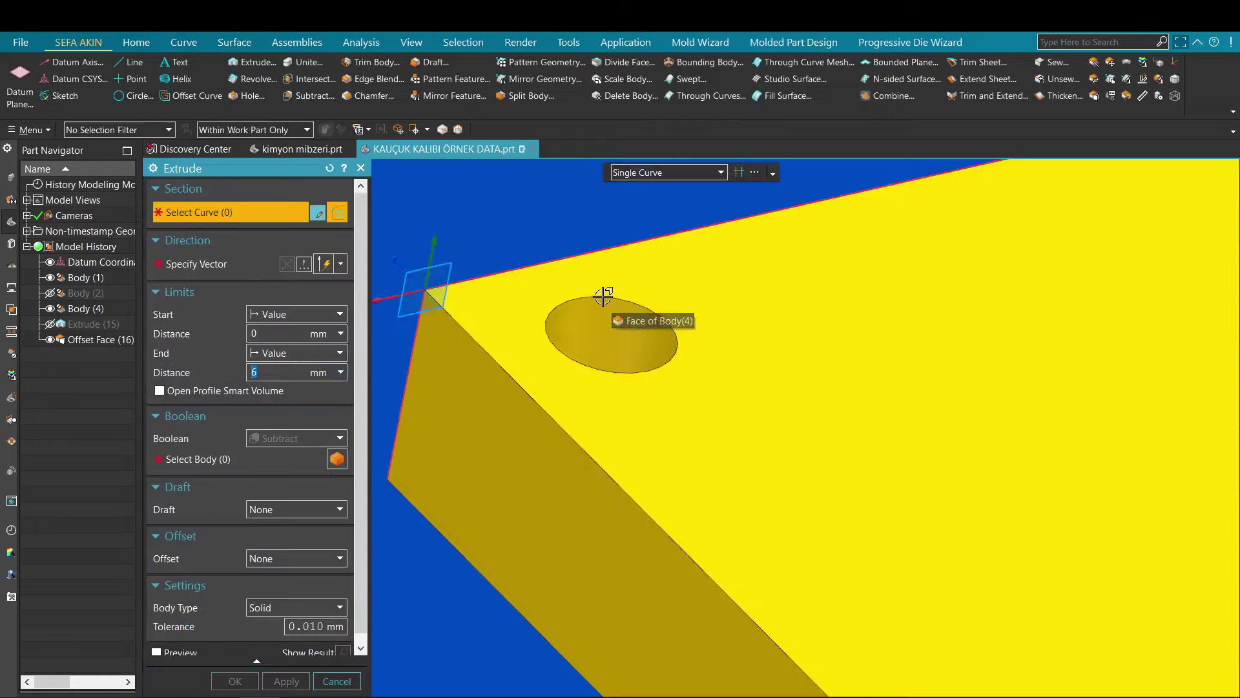
left_click(607, 296)
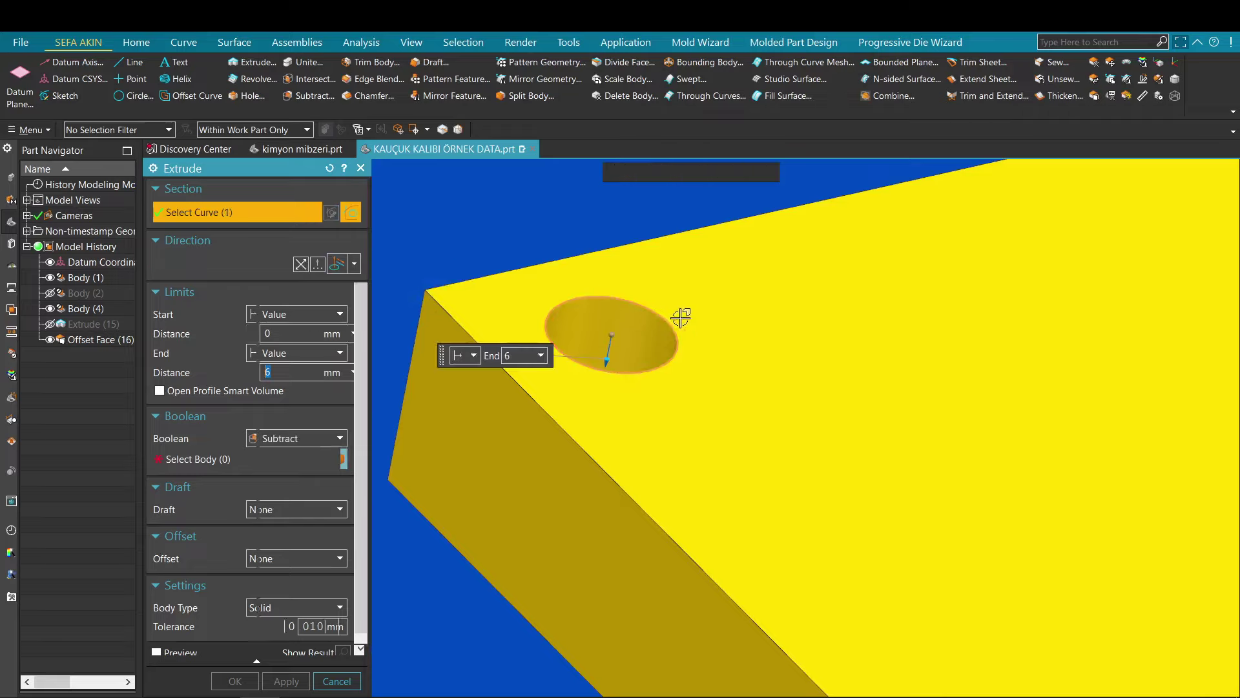
scroll(680, 318, "down", 4)
scroll(1027, 248, "down", 1)
middle_click_drag(1027, 248, 735, 350, "shift")
scroll(735, 350, "up", 2)
left_click(816, 311)
scroll(816, 312, "down", 2)
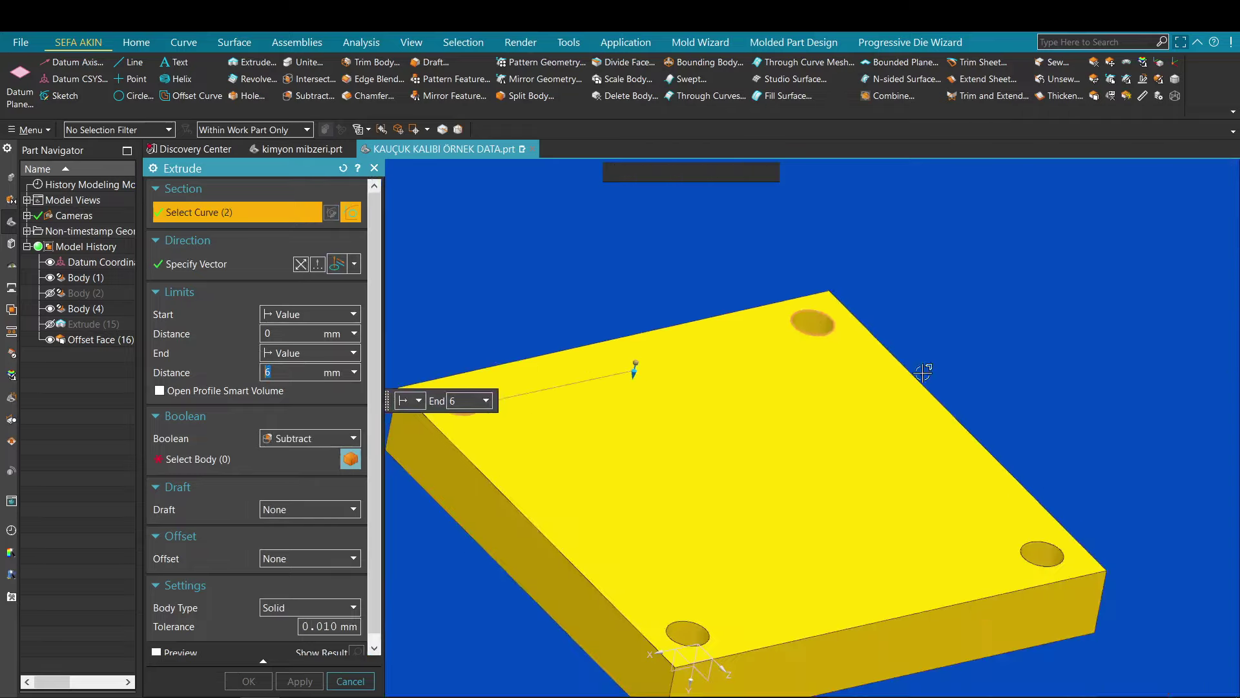
middle_click_drag(1016, 512, 953, 429, "shift")
scroll(956, 440, "up", 4)
left_click(986, 480)
scroll(843, 420, "down", 5)
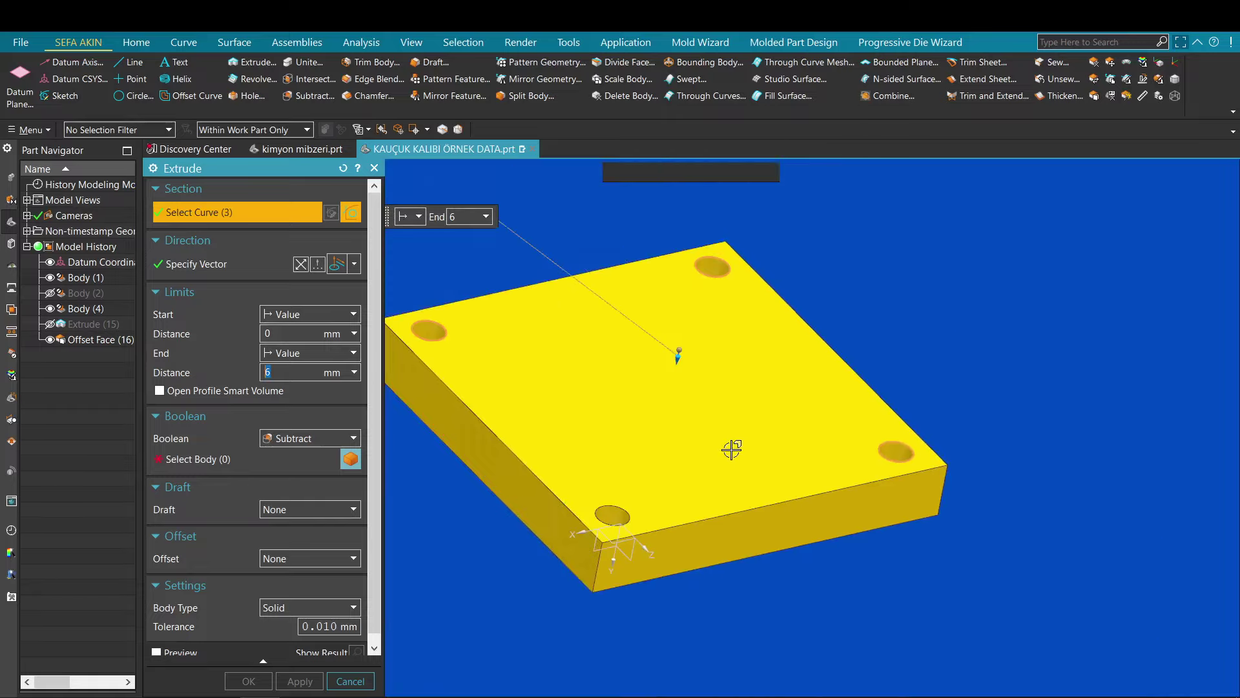
scroll(732, 449, "up", 5)
left_click(711, 445)
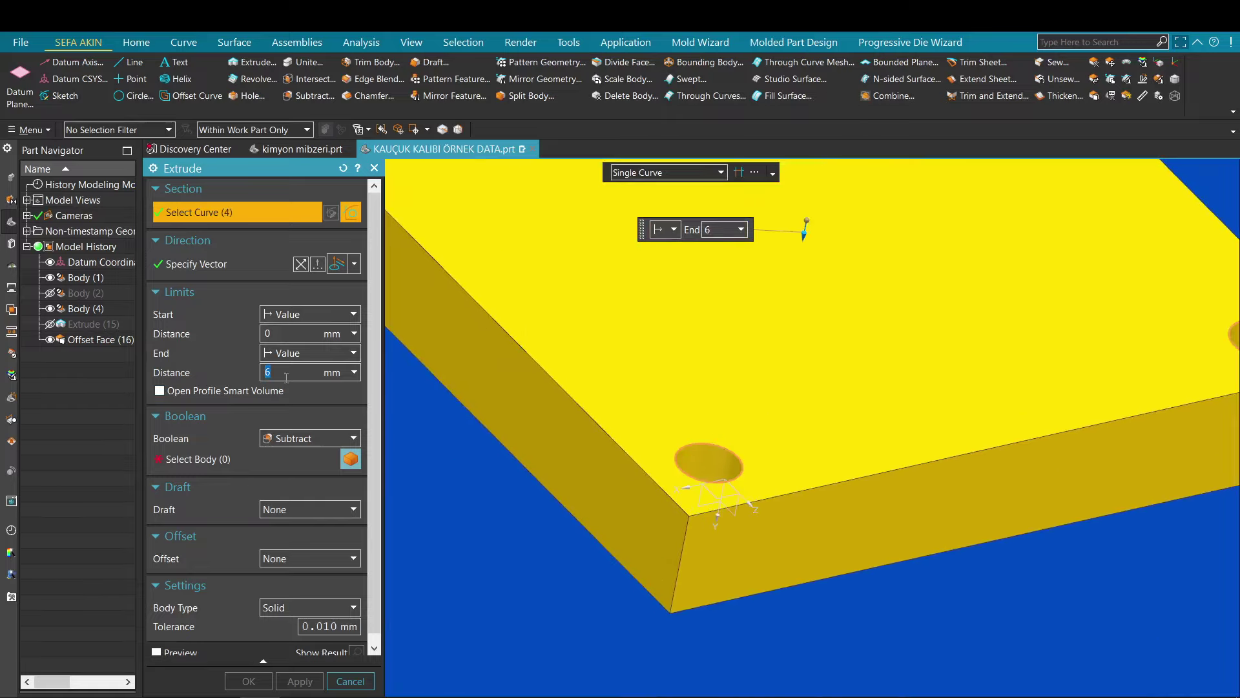
- Subtract the extrusion from the yellow plate 6 mm deep with a 2 mm single-sided offset
left_click(234, 452)
left_click(291, 558)
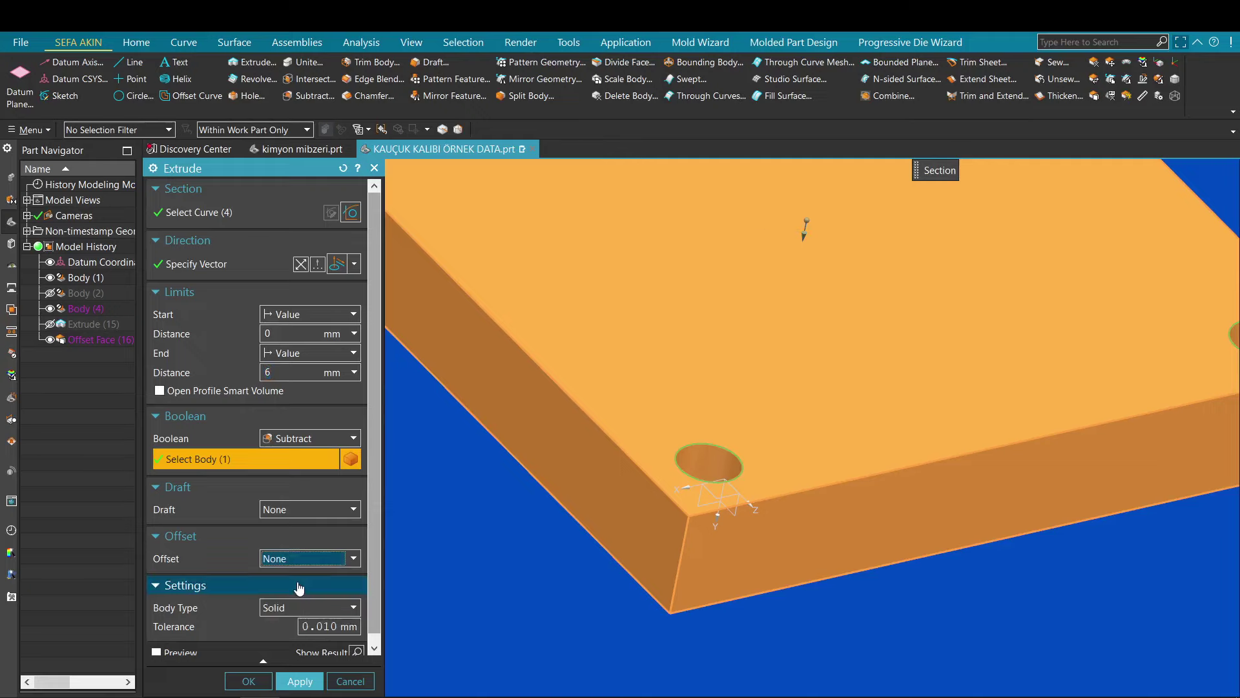
left_click(289, 589)
scroll(640, 388, "down", 4)
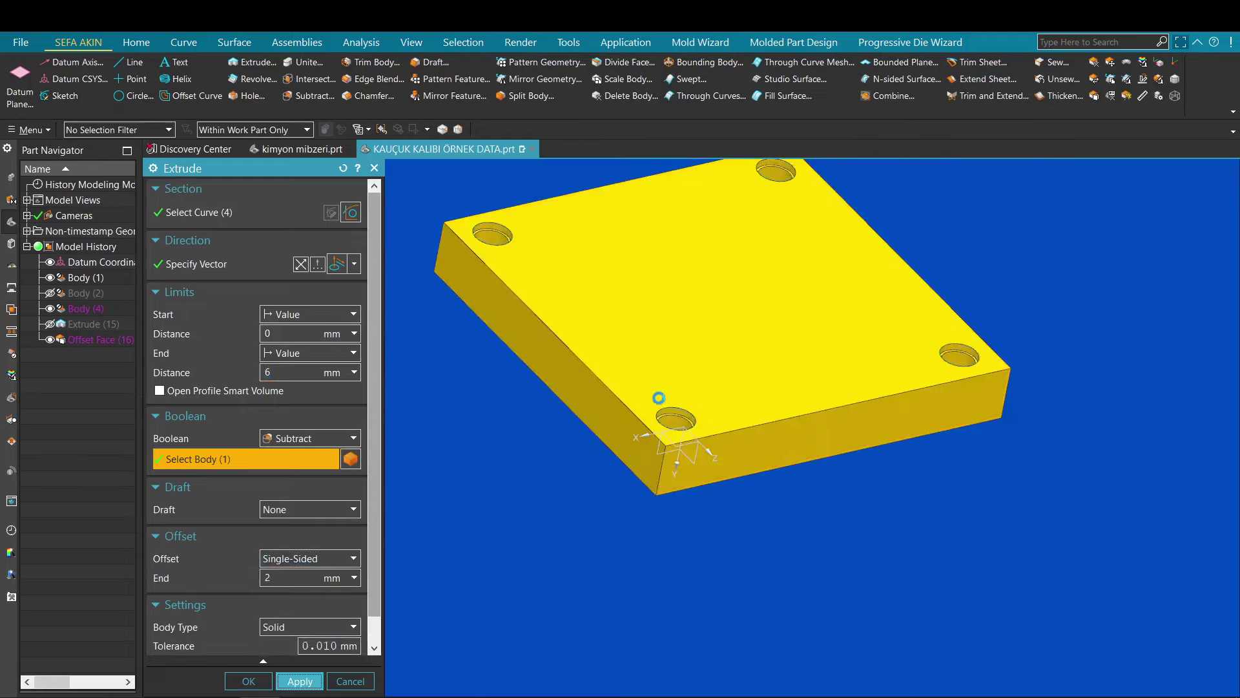
middle_click(678, 415)
scroll(685, 426, "up", 6)
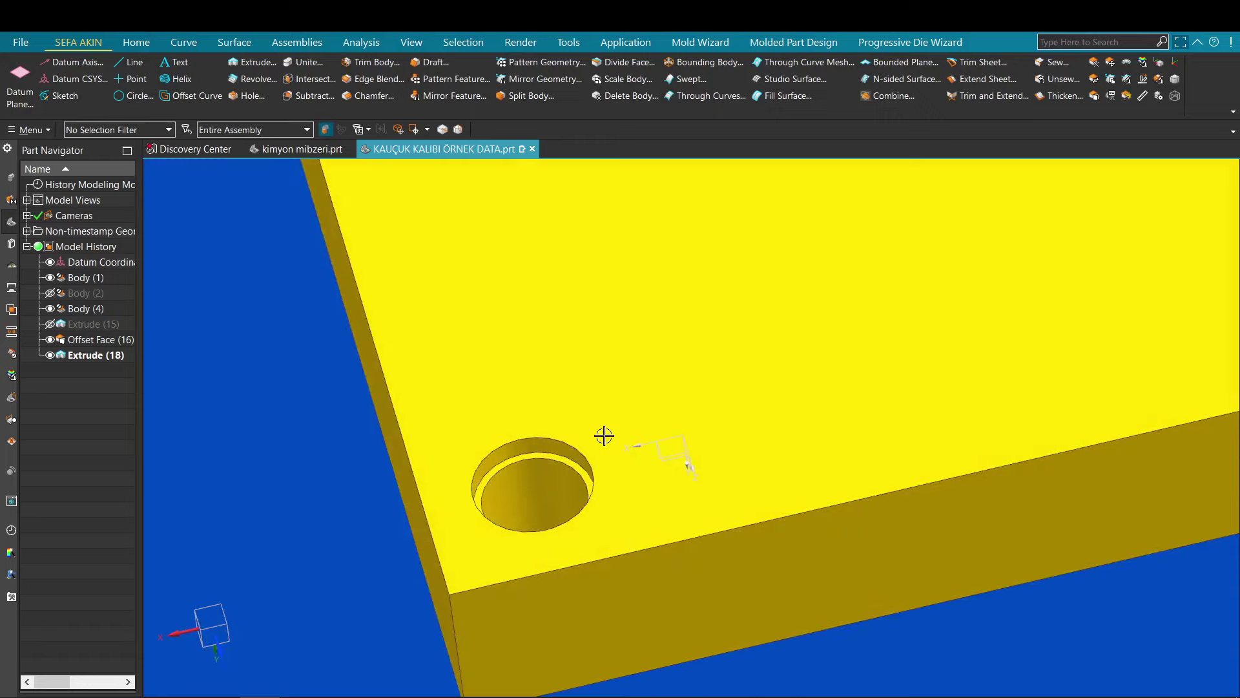
scroll(653, 448, "down", 5)
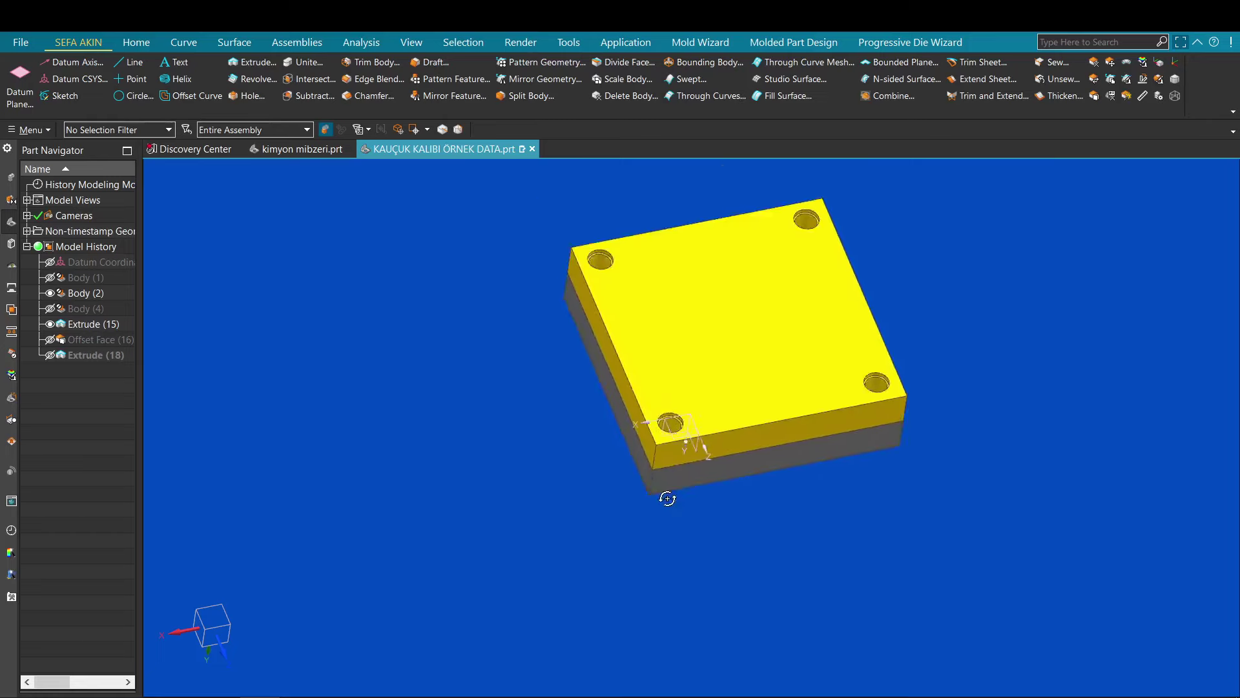
- Show all bodies and hide the yellow plate, leaving the grey plate and the white molded parts visible
middle_click_drag(668, 498, 683, 441)
scroll(659, 452, "up", 2)
left_click(714, 369)
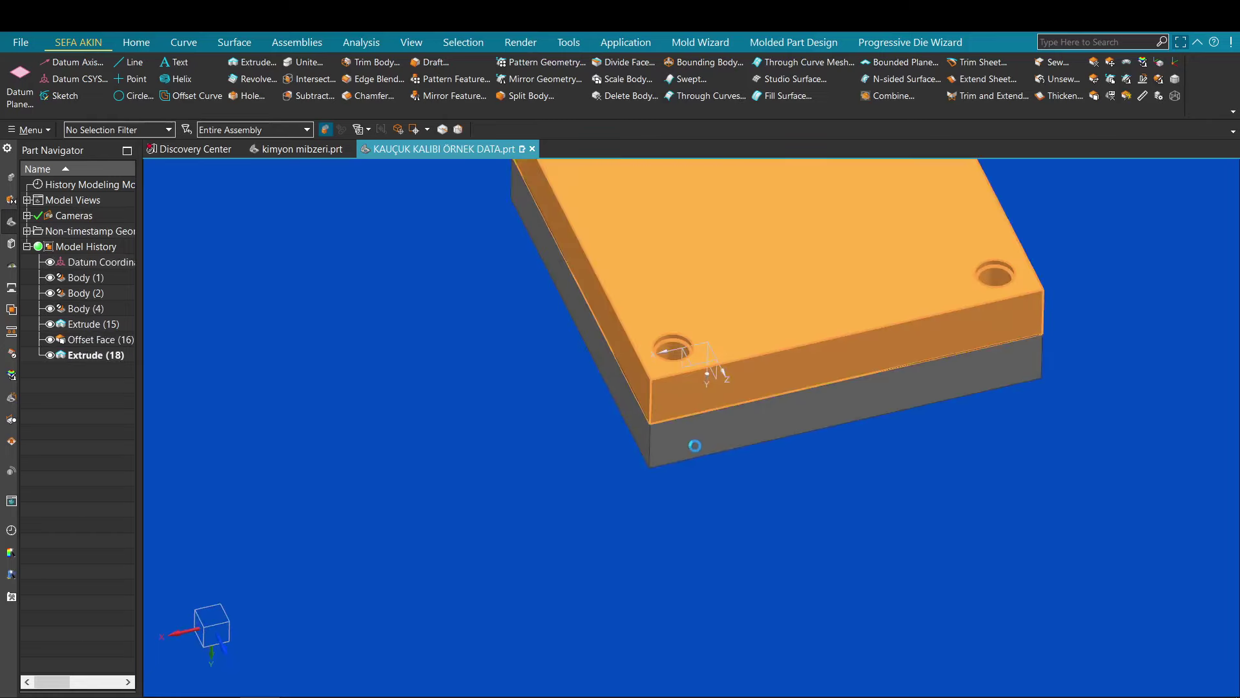
key("ctrl+b")
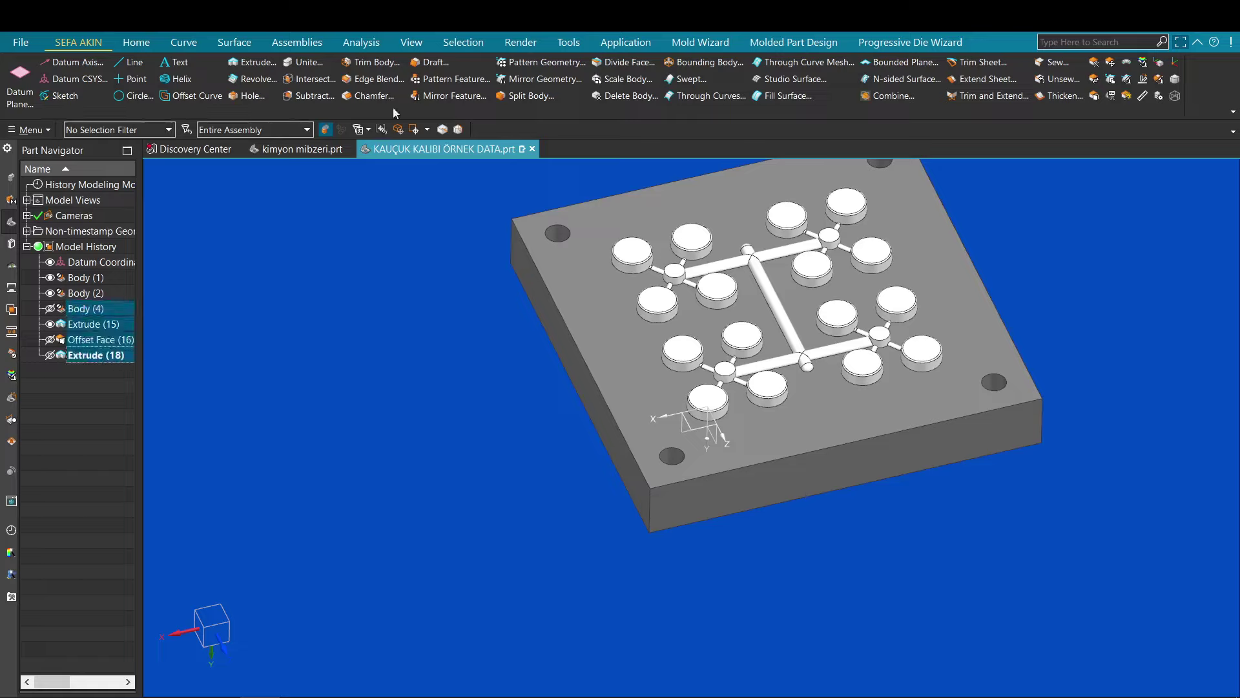
- Remove the parameters from the grey plate and the white molded parts
left_click(1112, 95)
left_click(278, 255)
left_click(493, 389)
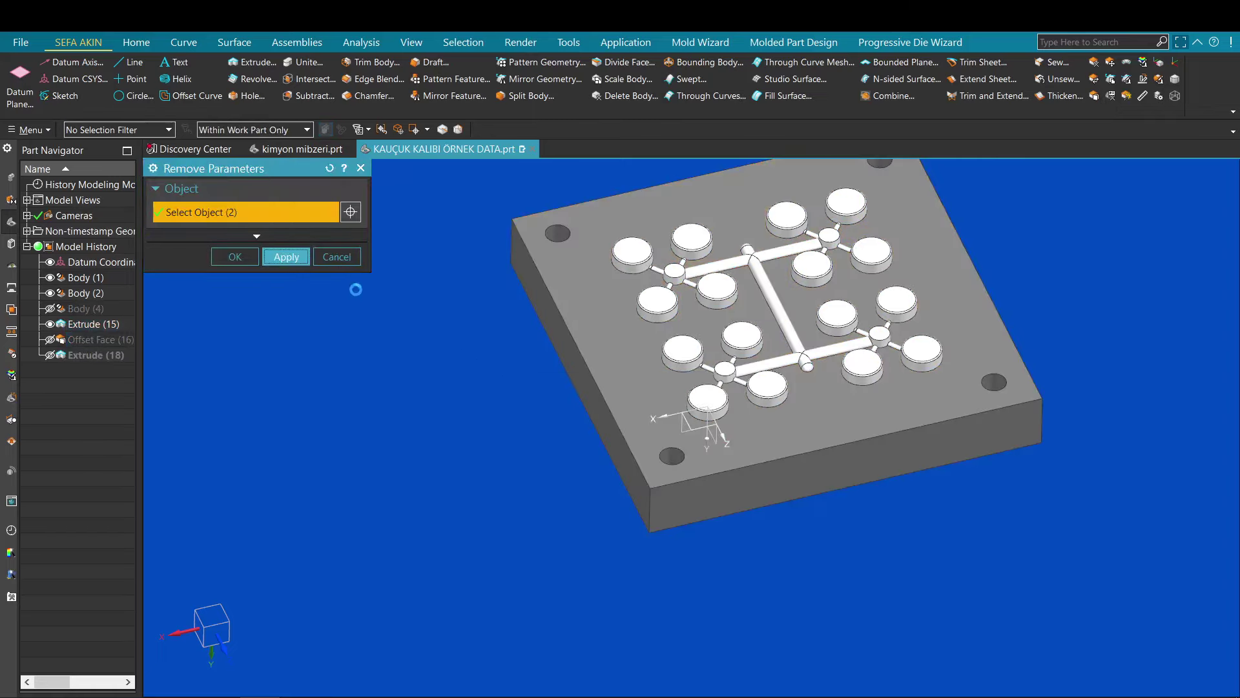
left_click(349, 259)
middle_click_drag(351, 262, 670, 263)
scroll(670, 263, "up", 6)
middle_click_drag(624, 213, 659, 252, "shift")
scroll(581, 239, "up", 5)
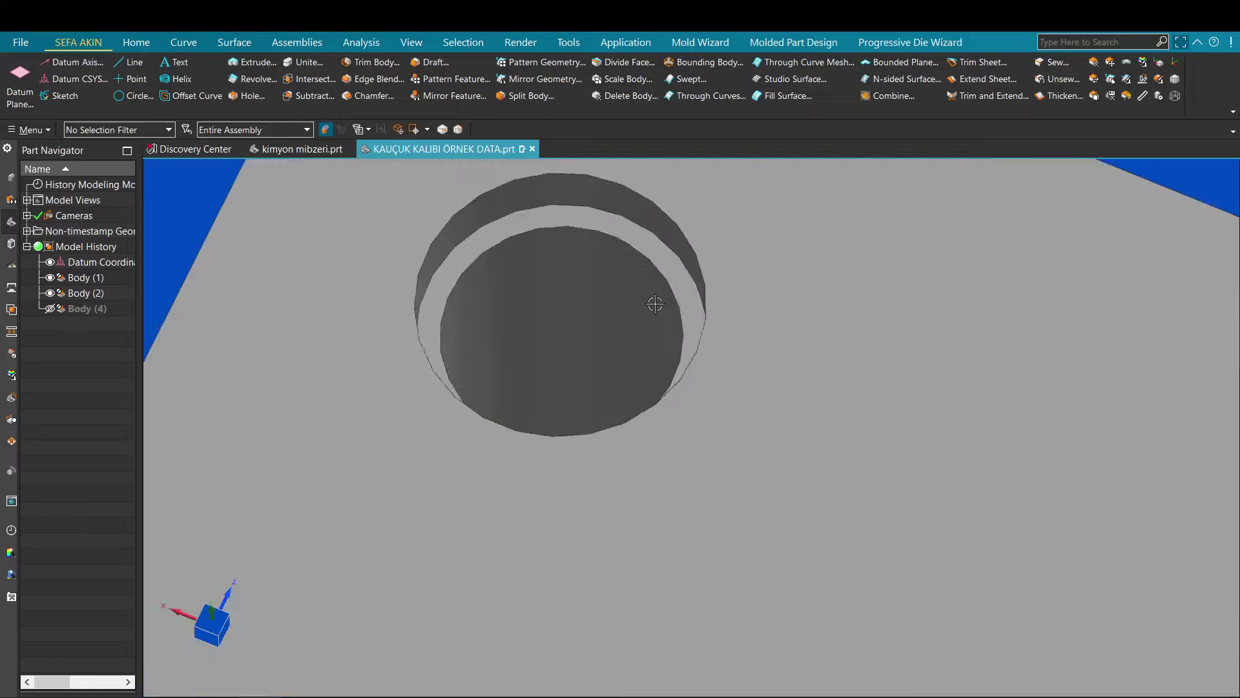
- Extrude the outer counterbore edge of the grey plate's corner hole near the datum CSYS 200 mm toward the molded parts, with Boolean set to None
key("x")
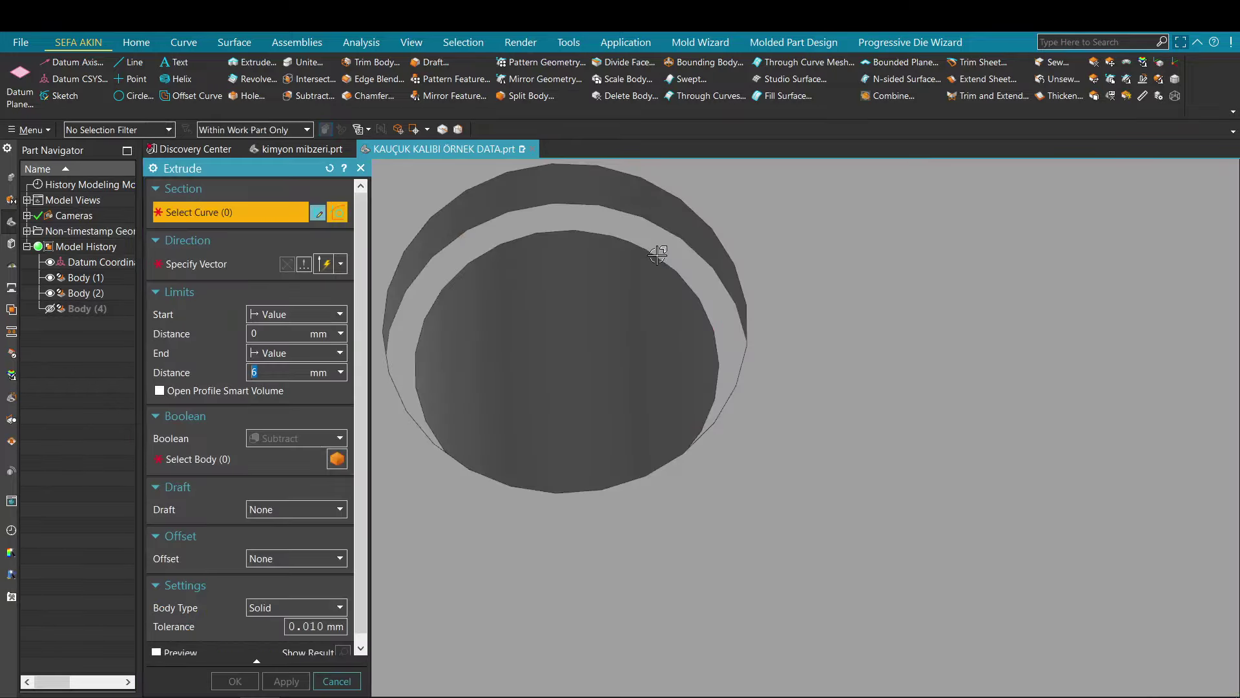
left_click(695, 208)
scroll(743, 236, "down", 3)
scroll(745, 235, "down", 8)
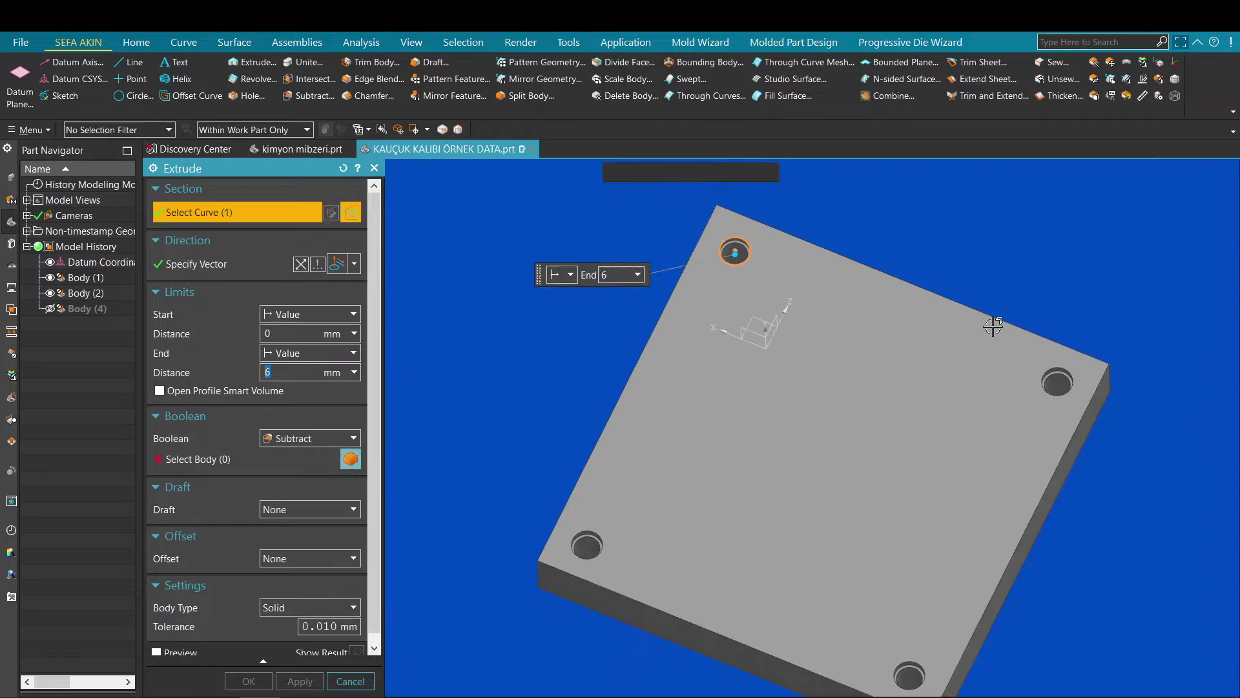
middle_click_drag(996, 327, 717, 523, "shift")
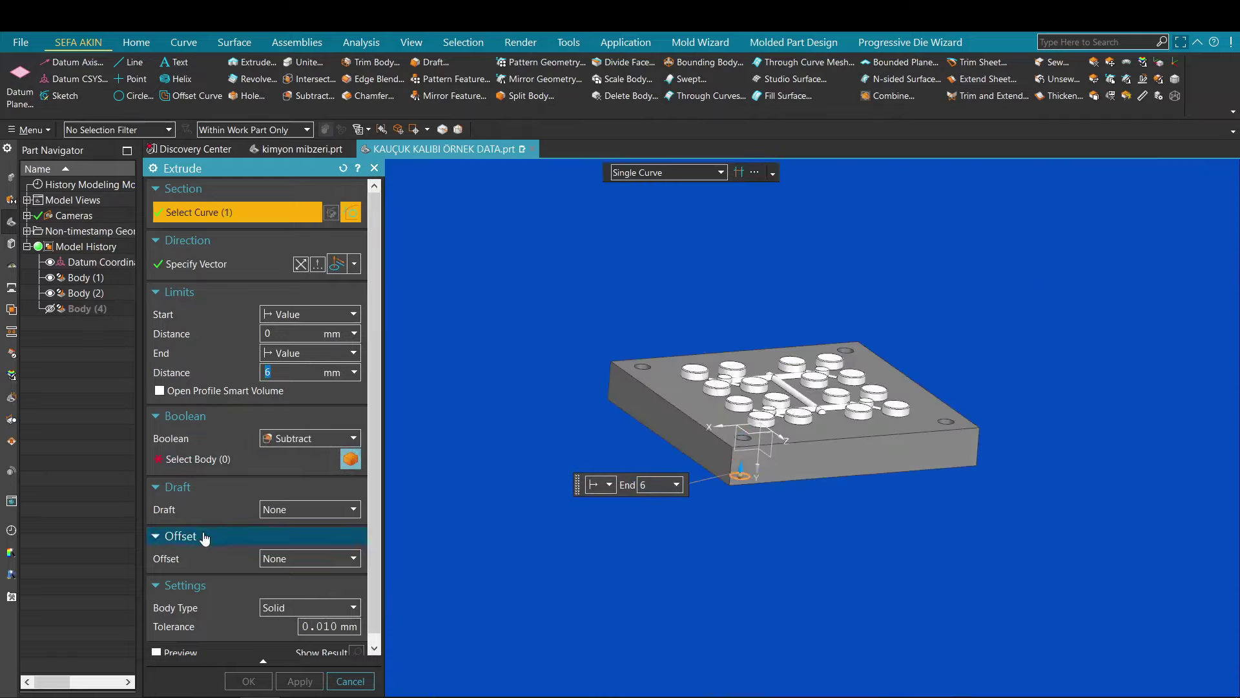
left_click(289, 439)
left_click(285, 457)
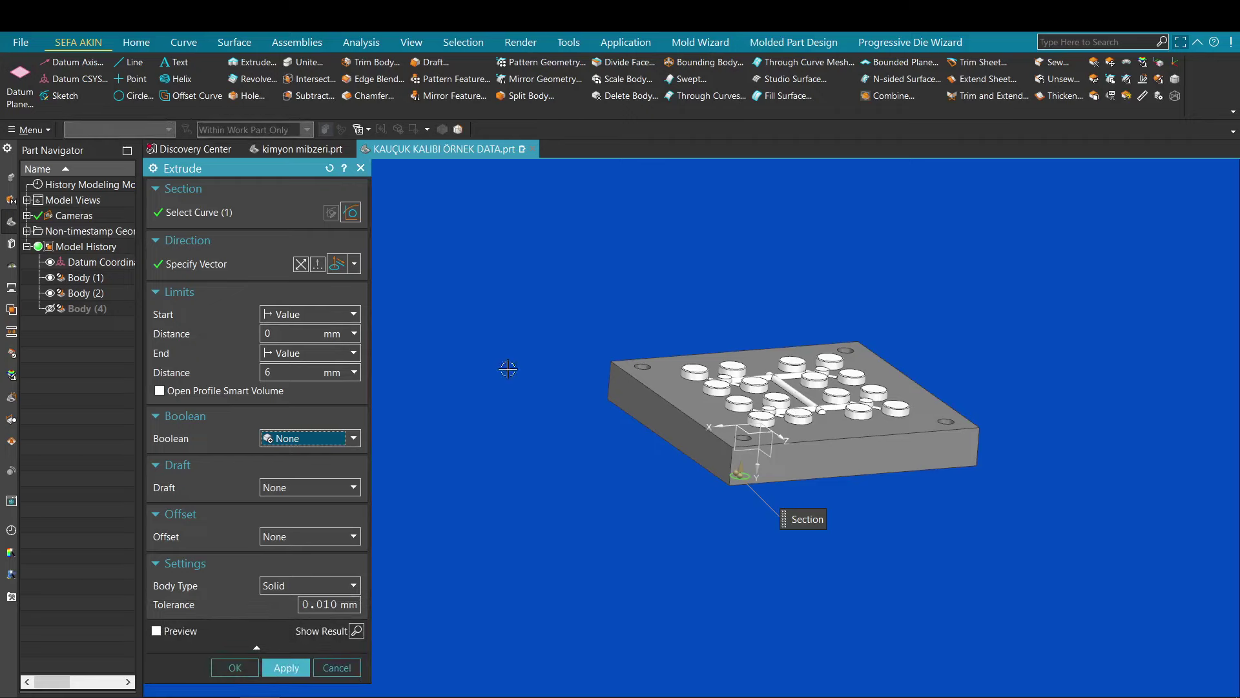
middle_click_drag(508, 369, 895, 489)
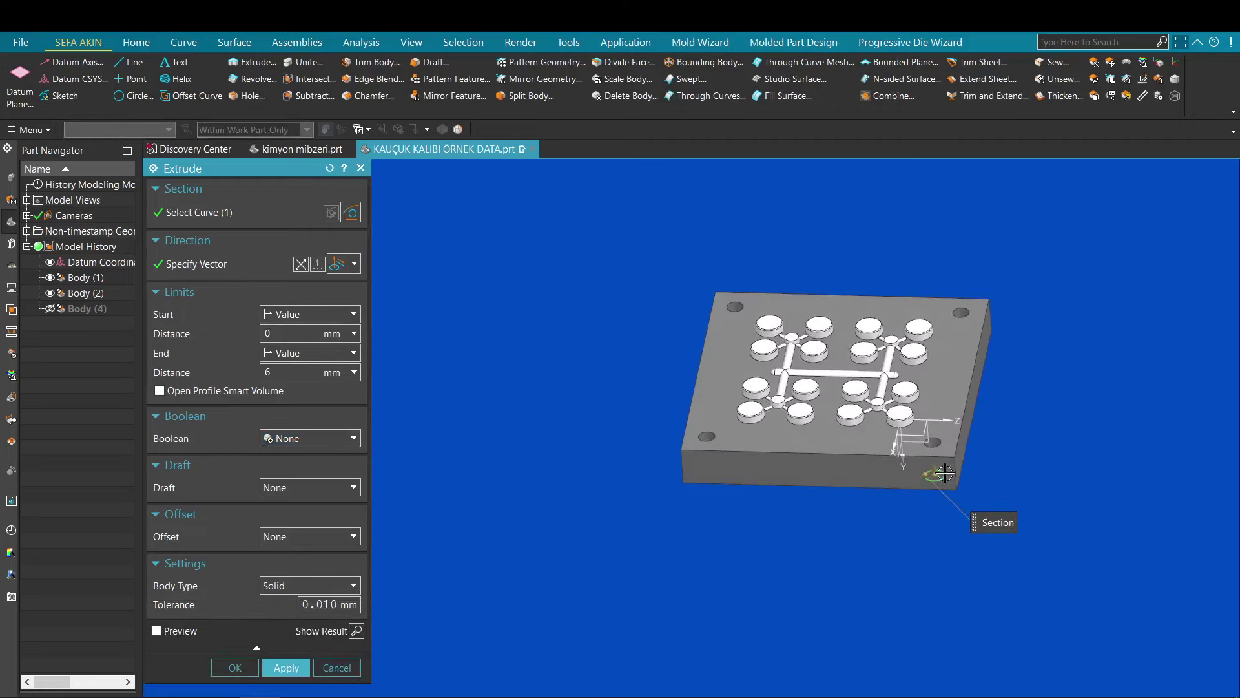
left_click_drag(935, 471, 937, 339)
middle_click(1079, 353)
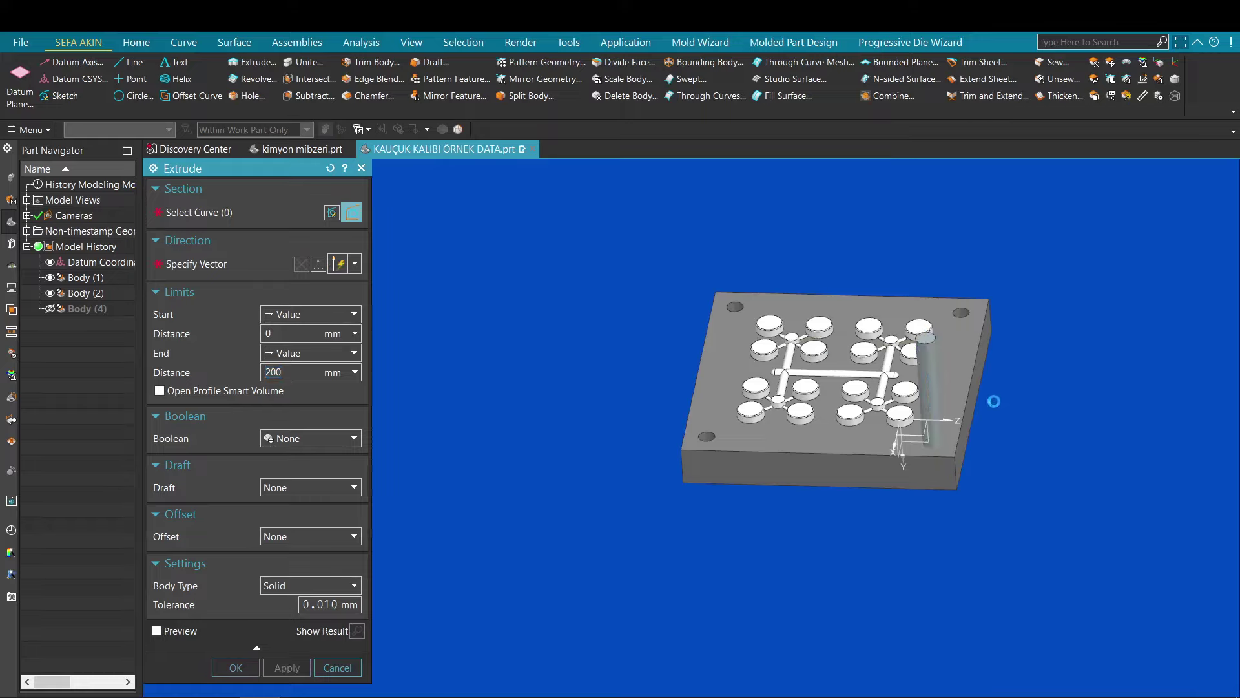
- Subtract the grey plate from the extruded cylinder, keeping the plate as the tool body, to shape a stepped pin
middle_click_drag(994, 401, 928, 389)
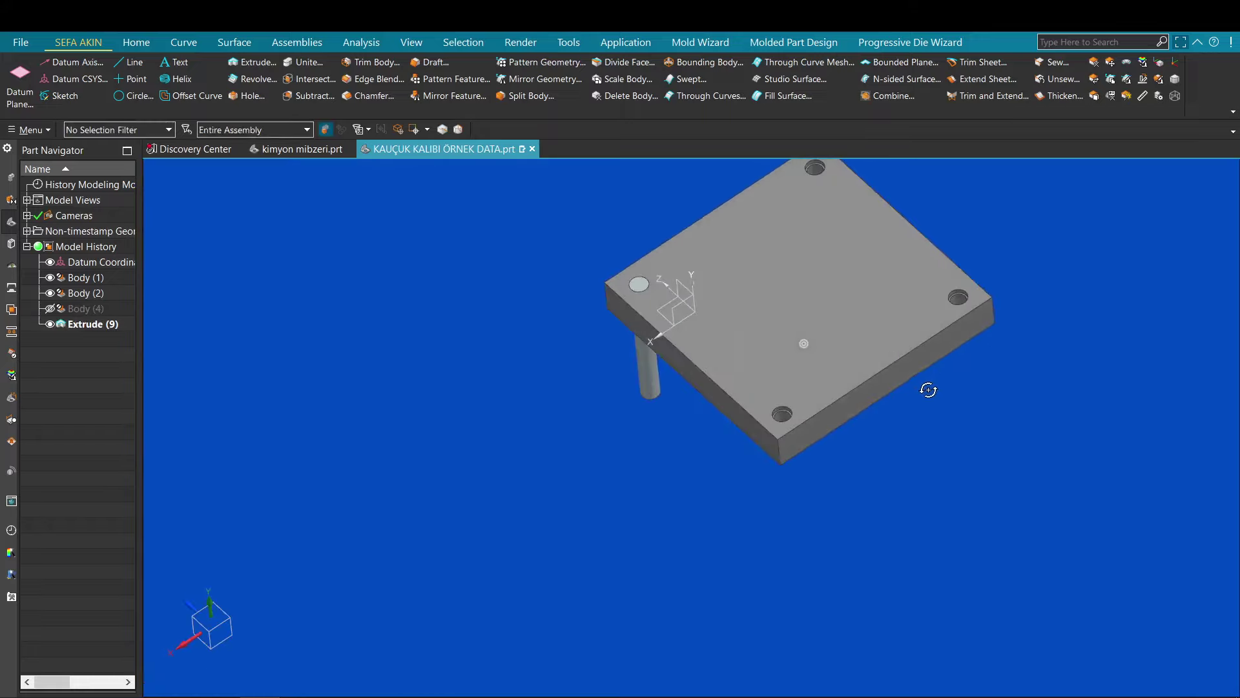
scroll(656, 276, "up", 5)
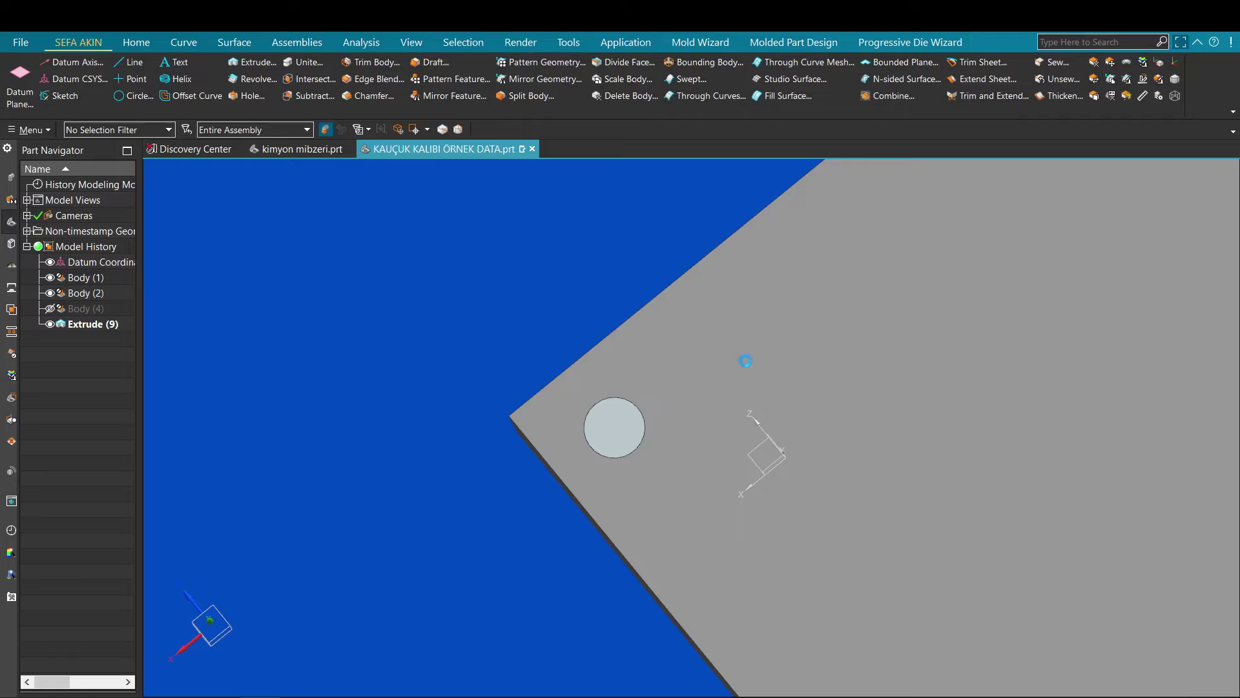
left_click(746, 360)
scroll(746, 360, "down", 1)
middle_click(745, 360)
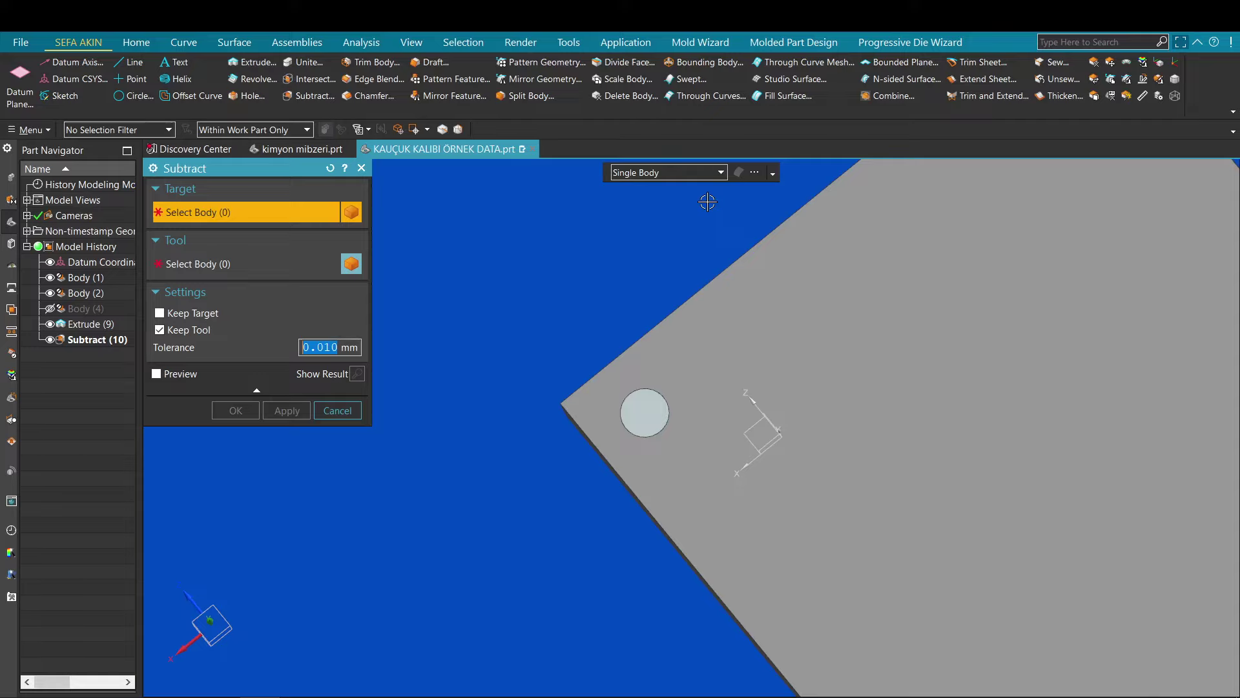
key("Escape")
- Preview the grey plate at translucency 60 in a side view to examine the shape of the pin inside the corner hole
scroll(695, 277, "down", 3)
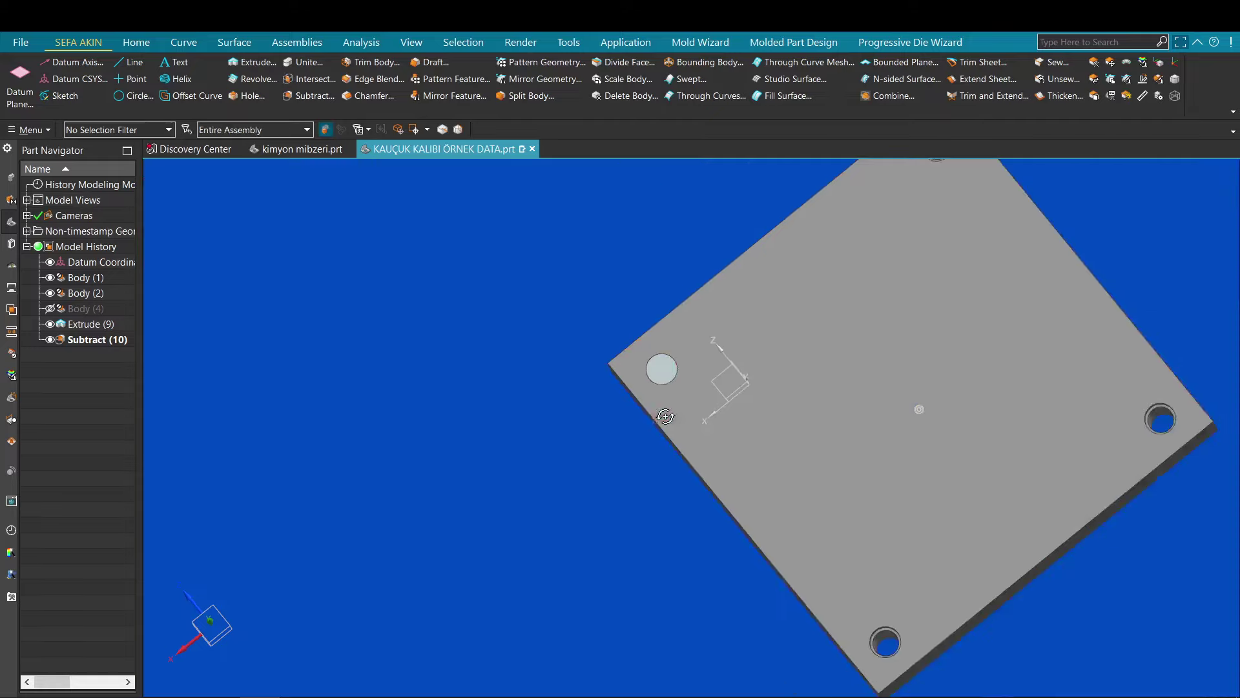
middle_click_drag(665, 415, 938, 287)
key("F8")
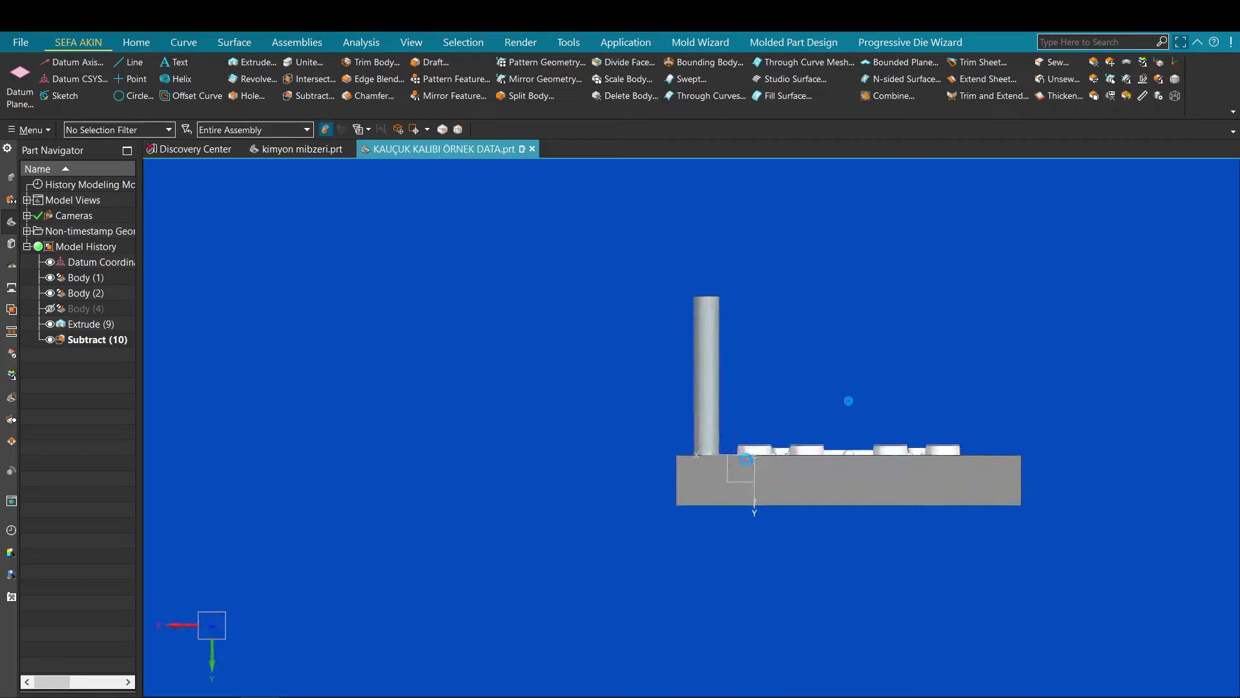
scroll(849, 401, "up", 1)
scroll(648, 433, "down", 1)
scroll(648, 446, "up", 3)
left_click(647, 445)
key("ctrl+j")
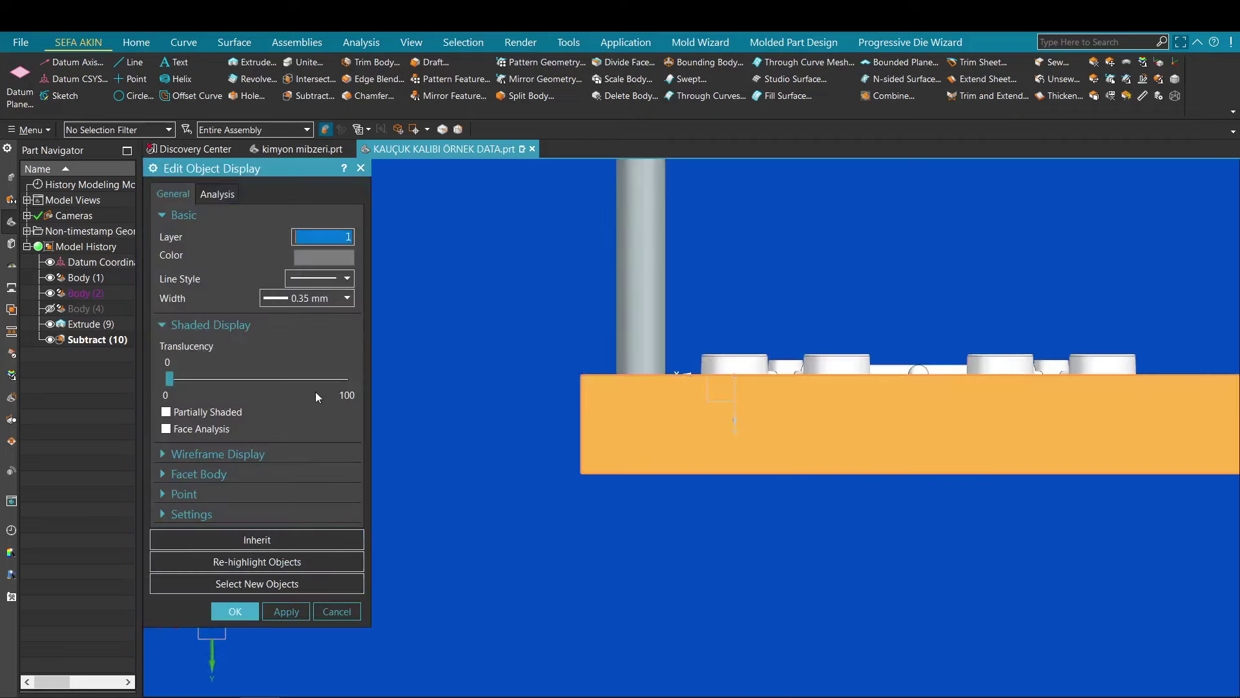
left_click(336, 381)
scroll(704, 480, "up", 1)
scroll(705, 480, "up", 4)
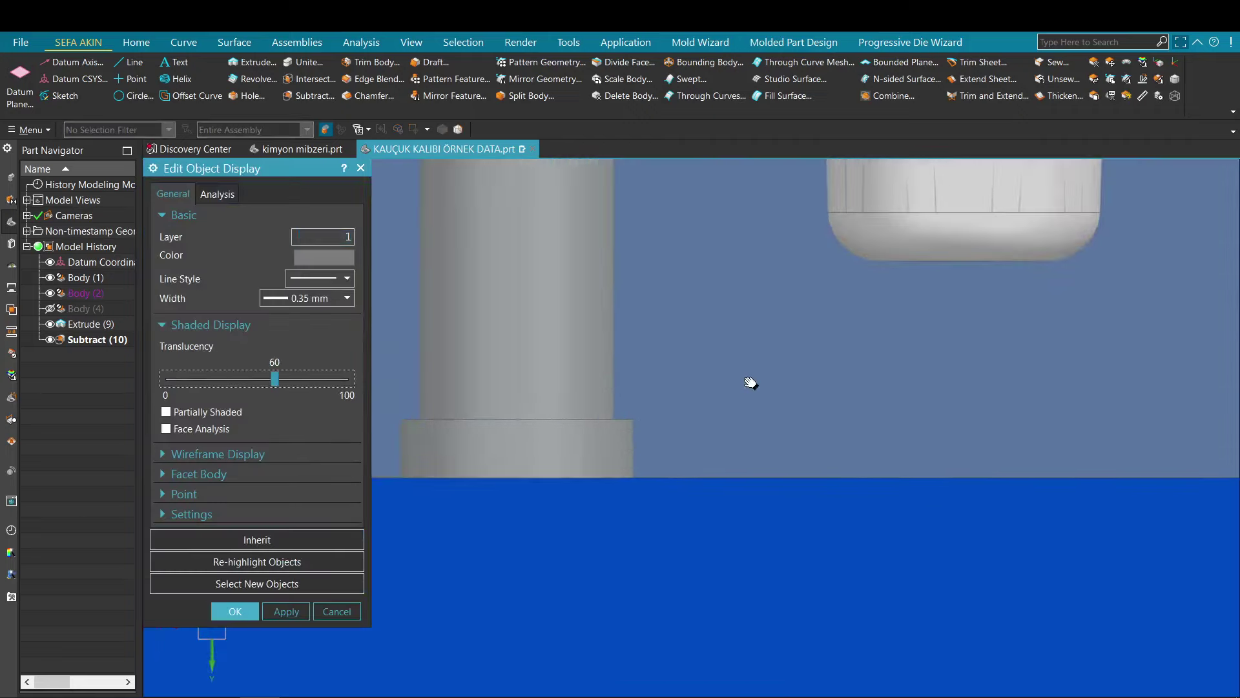
scroll(759, 371, "down", 2)
key("Escape")
scroll(778, 357, "down", 2)
scroll(647, 368, "down", 3)
middle_click_drag(647, 369, 662, 381)
scroll(345, 430, "up", 2)
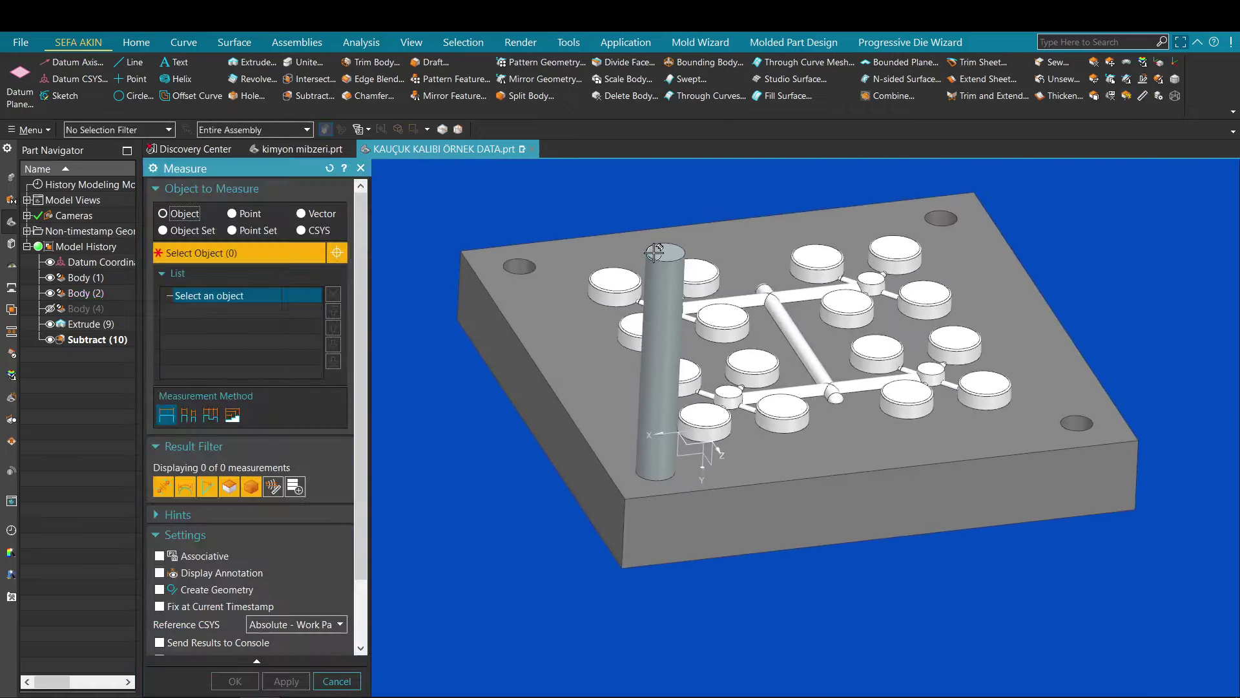
- Offset the top face of the tall pin by 4 mm
left_click(1164, 99)
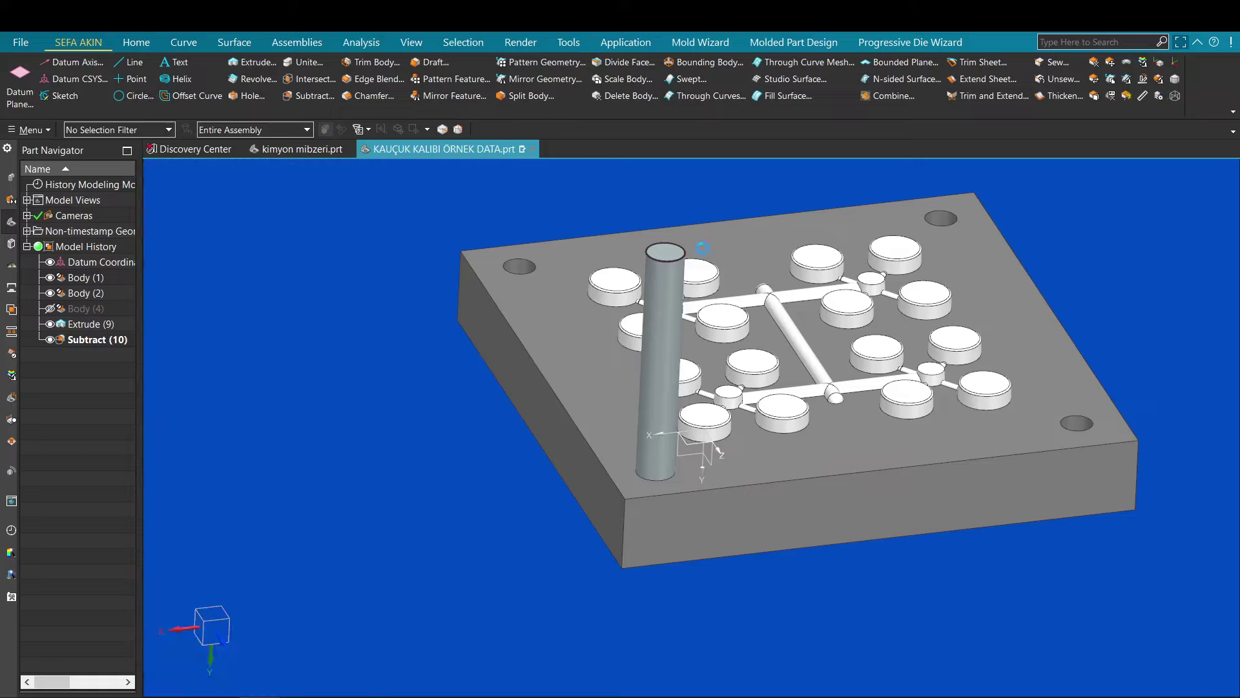
left_click(743, 228)
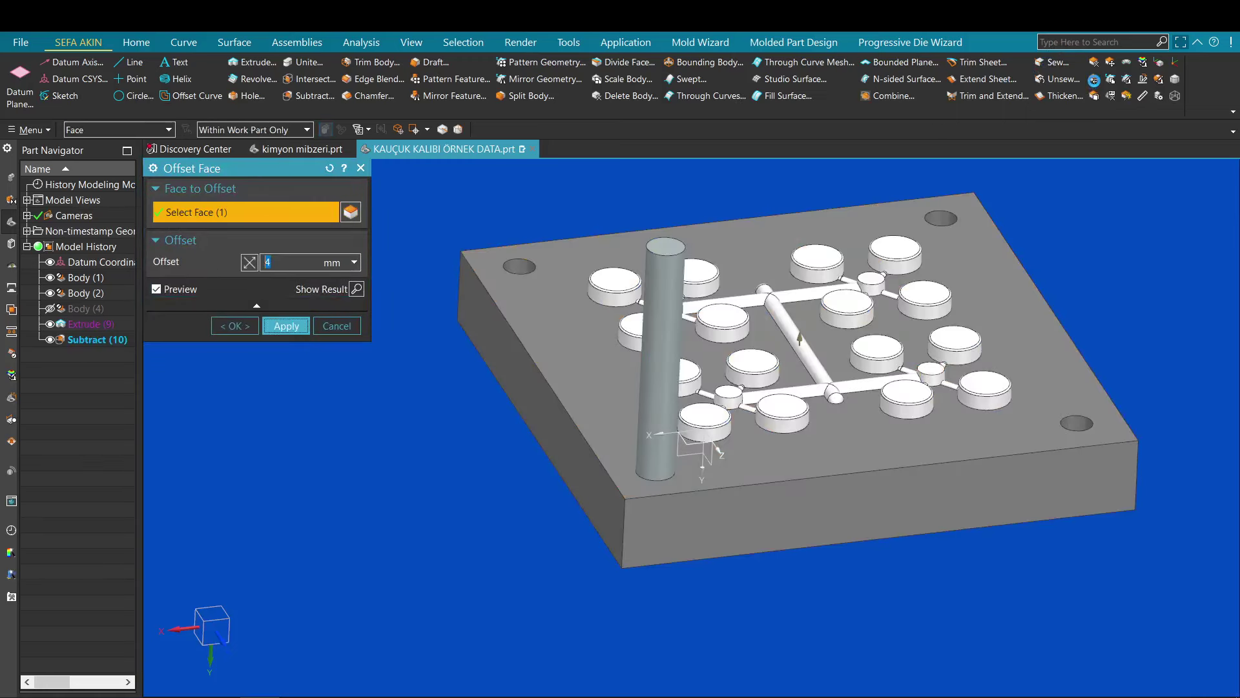
key("Return")
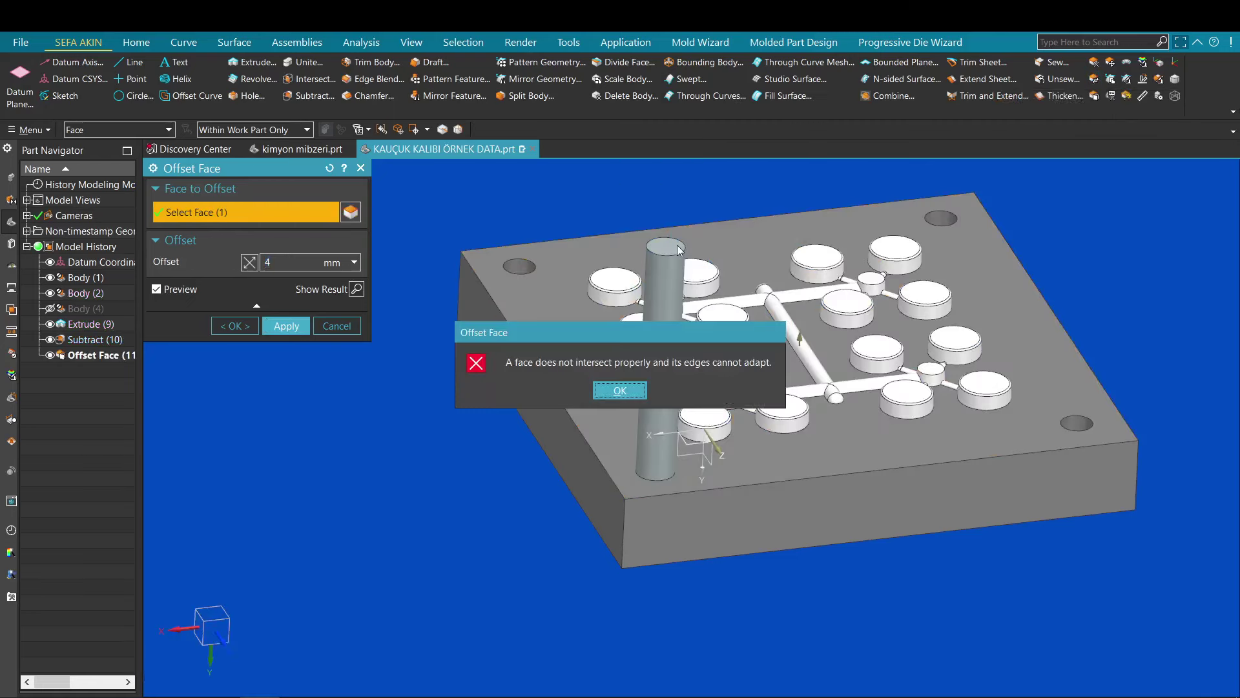
key("Escape")
key("Escape")
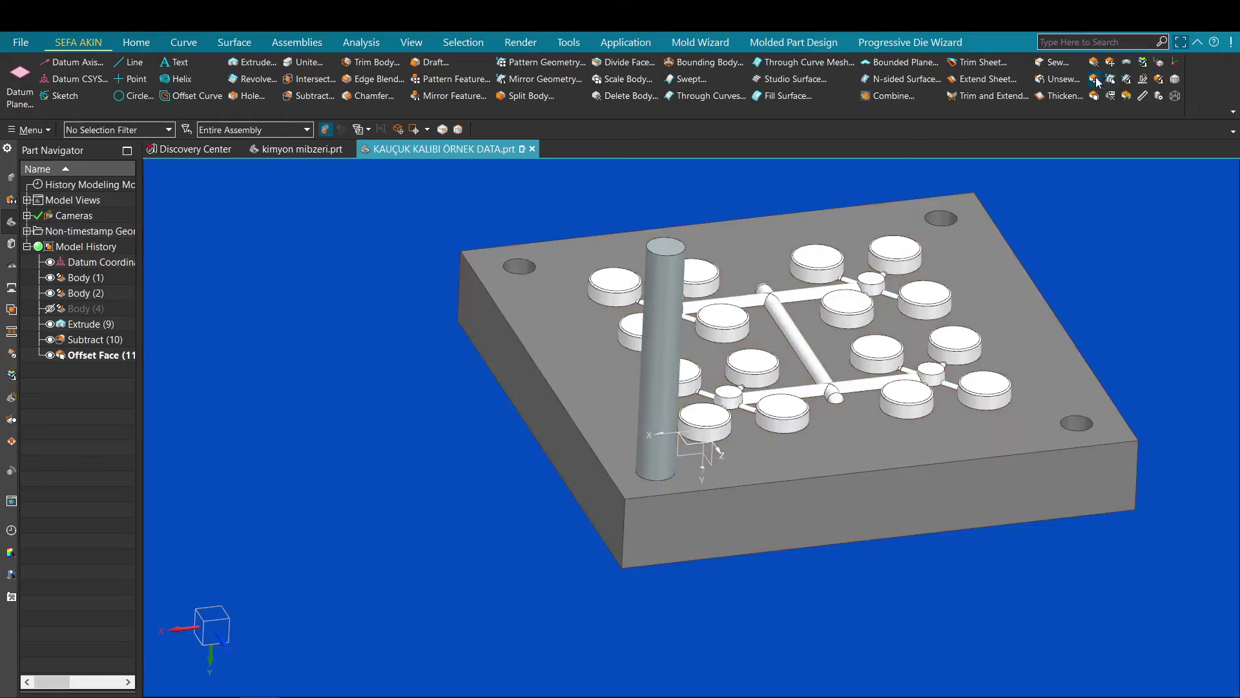
- Replace the pin's top face with the grey plate's upper face at 0 mm offset, trimming the pin flush with the plate
left_click(669, 247)
middle_click(757, 235)
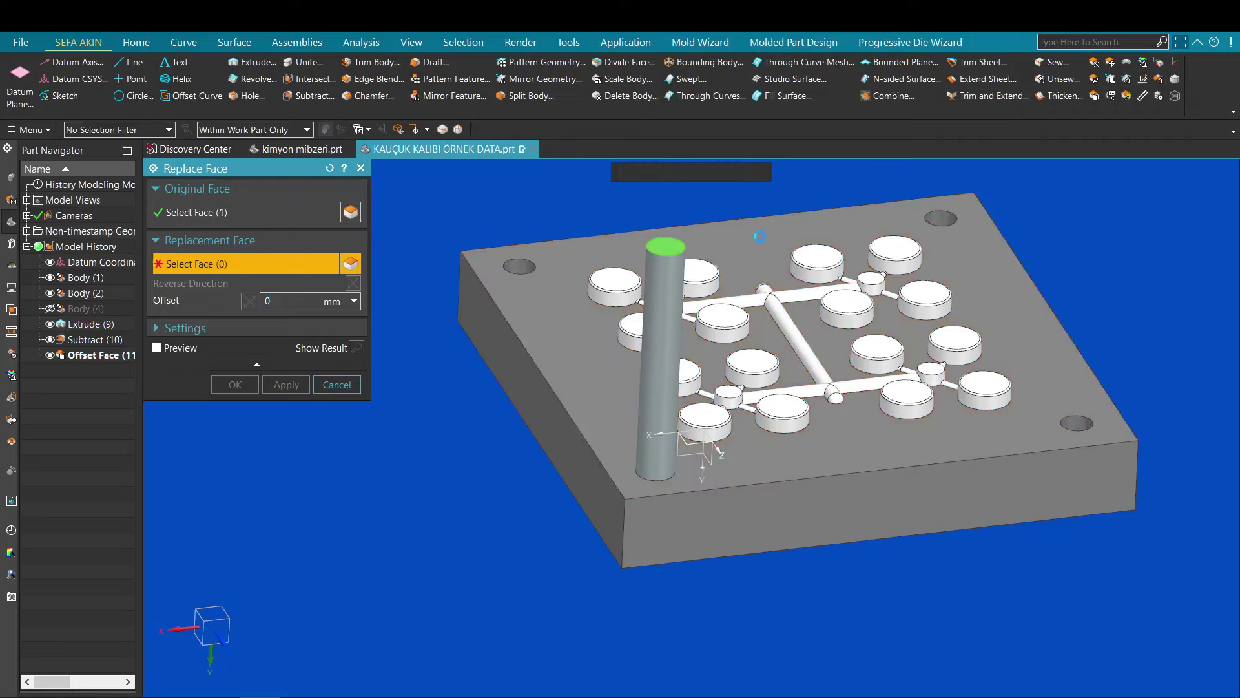
left_click(760, 236)
middle_click(661, 419)
key("Escape")
scroll(675, 429, "up", 7)
middle_click_drag(666, 442, 669, 465, "shift")
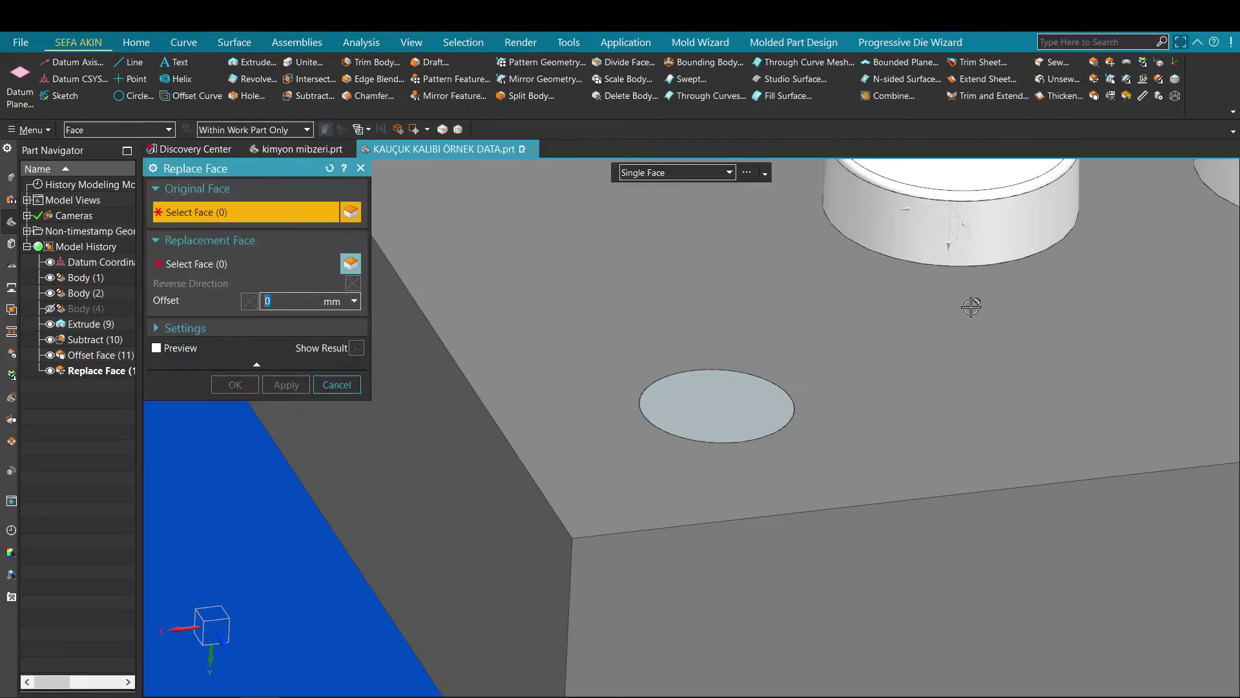
type("30")
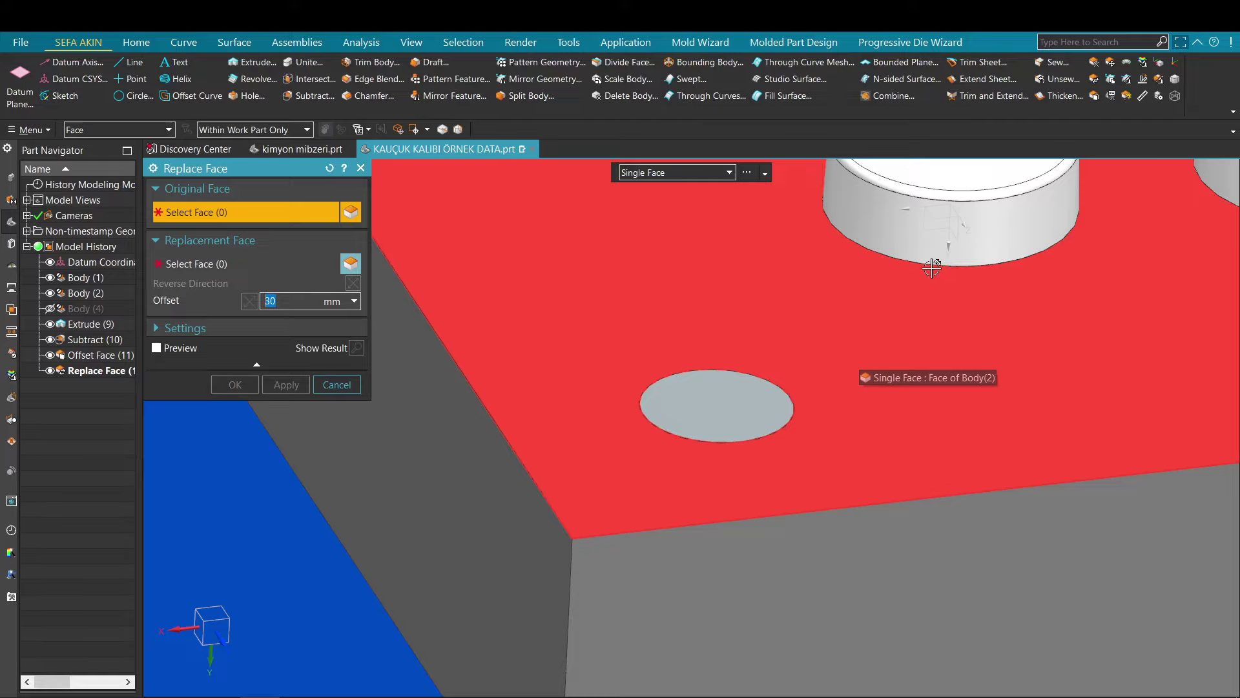
left_click(675, 390)
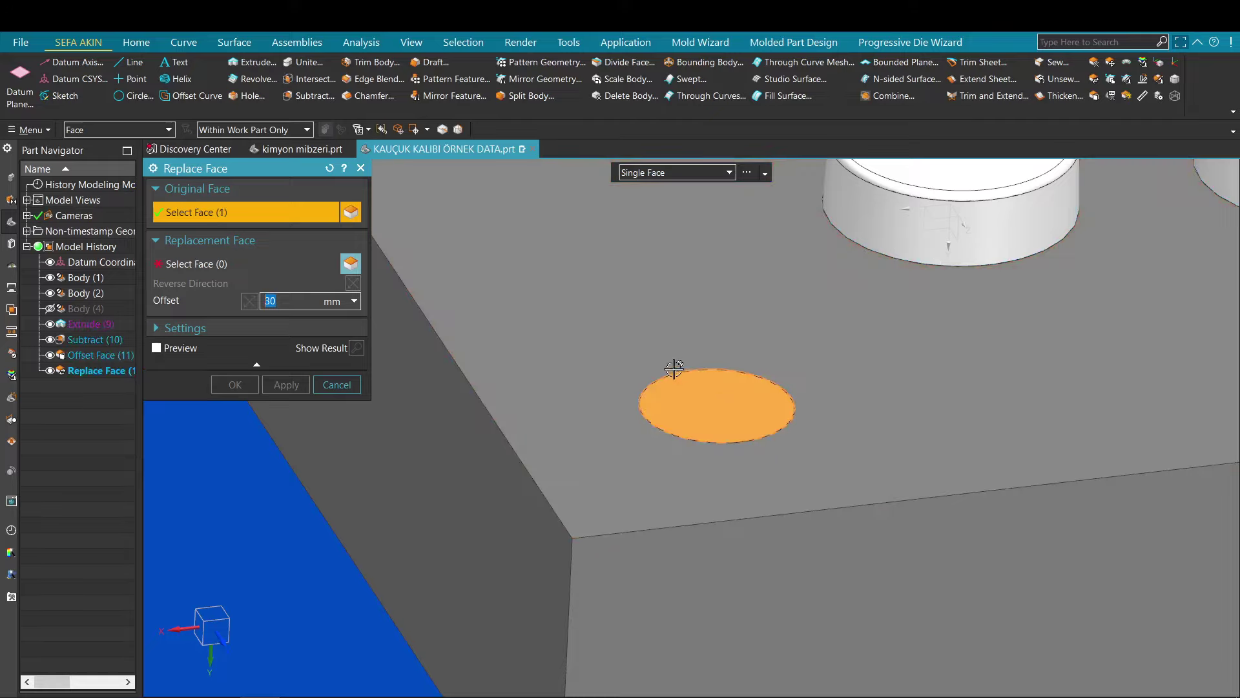
left_click(617, 339)
middle_click(617, 339)
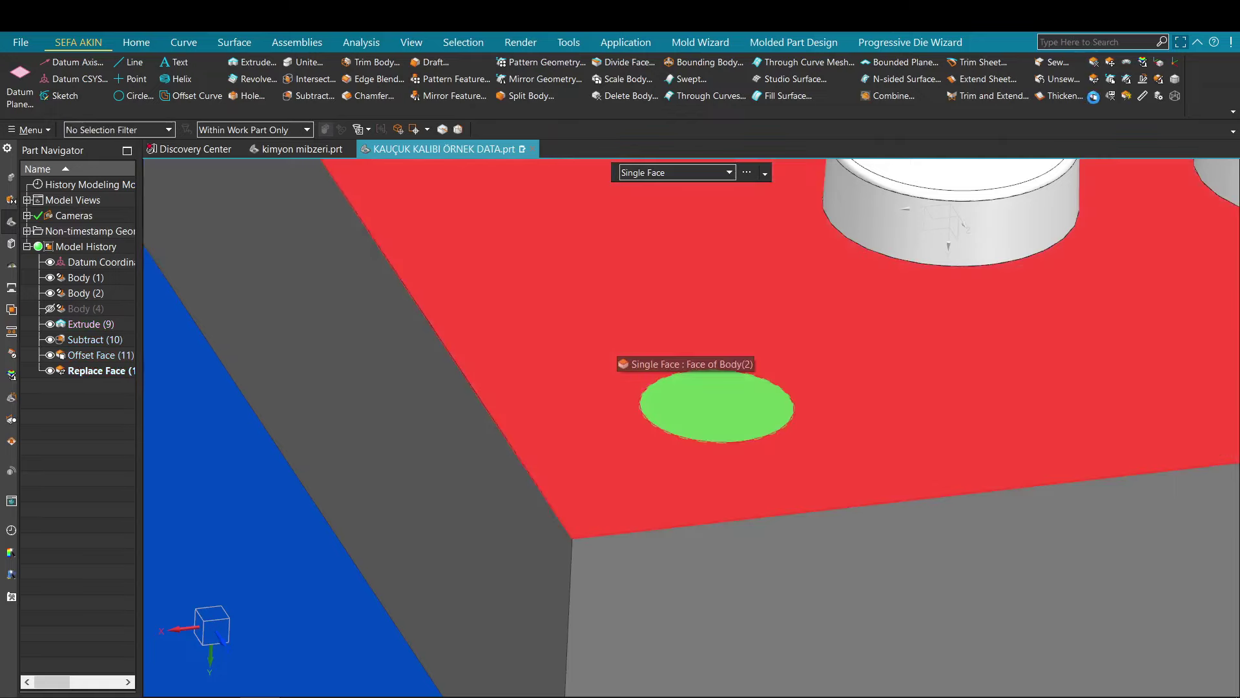
- Offset the pin's top face by 30 mm so that the pin protrudes from the grey plate
left_click(1094, 97)
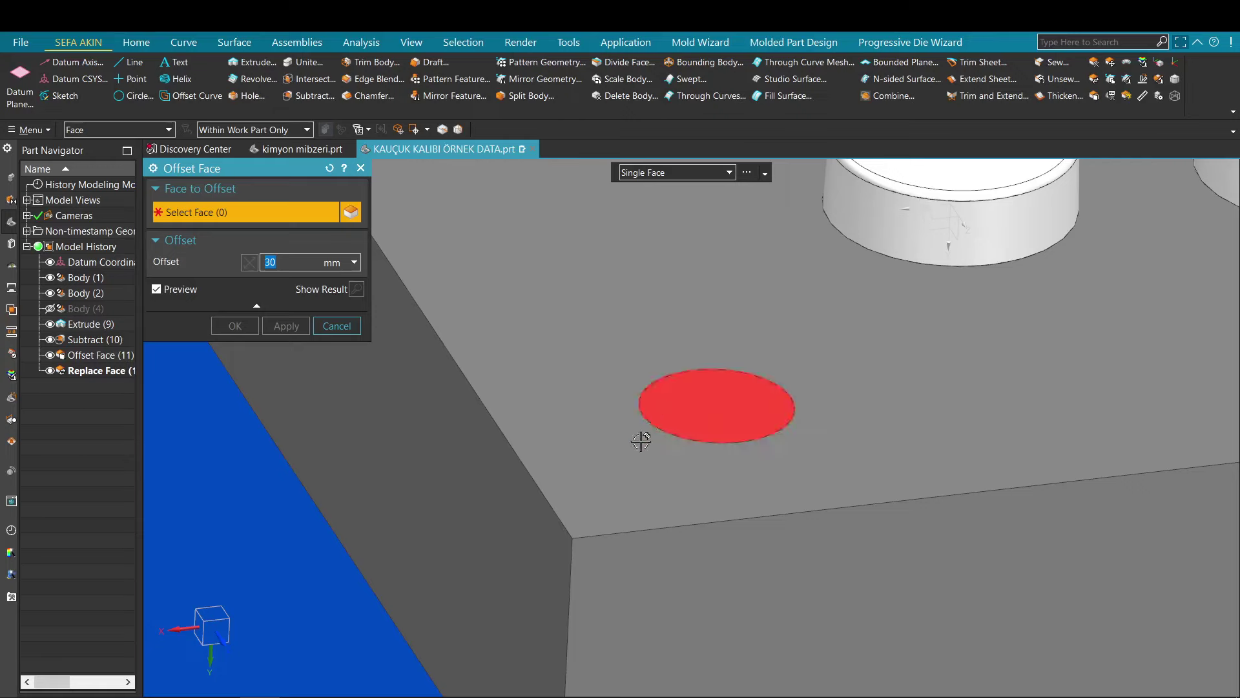
left_click(696, 396)
scroll(729, 329, "down", 5)
middle_click(730, 338)
scroll(780, 316, "down", 5)
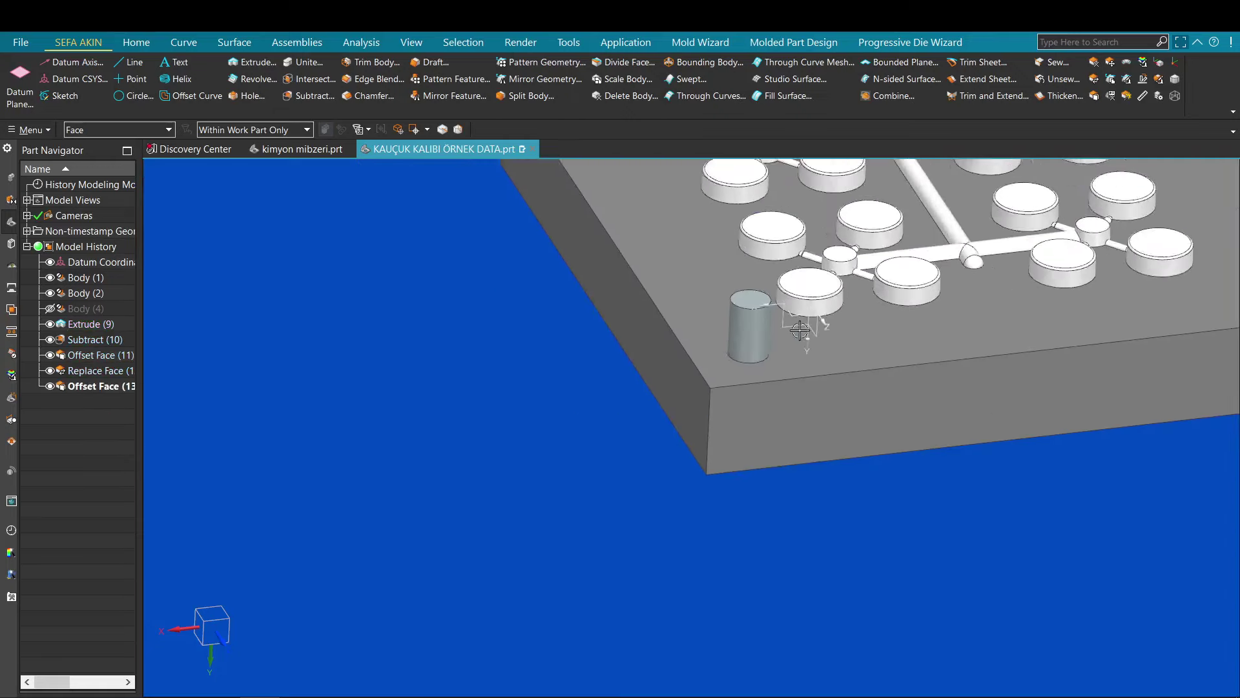
- Show all bodies, bringing back the yellow plate above the grey plate, in a straight side view
middle_click_drag(730, 377, 660, 348)
key("ctrl+shift+b")
scroll(715, 311, "up", 4)
left_click(725, 401)
key("ctrl+b")
key("ctrl+shift+u")
scroll(653, 343, "down", 3)
key("F8")
scroll(598, 316, "up", 5)
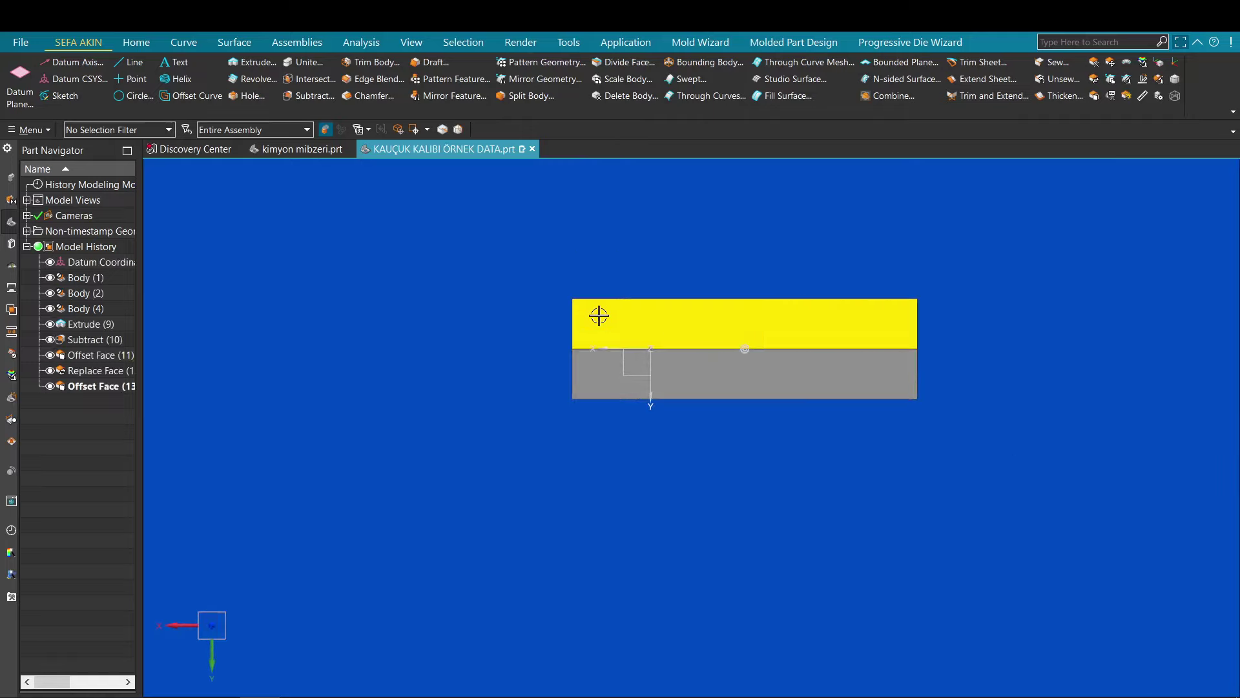
- Set the yellow plate's translucency to 70 and examine how the pin sits inside its hole
left_click(609, 328)
left_click(321, 377)
left_click(320, 377)
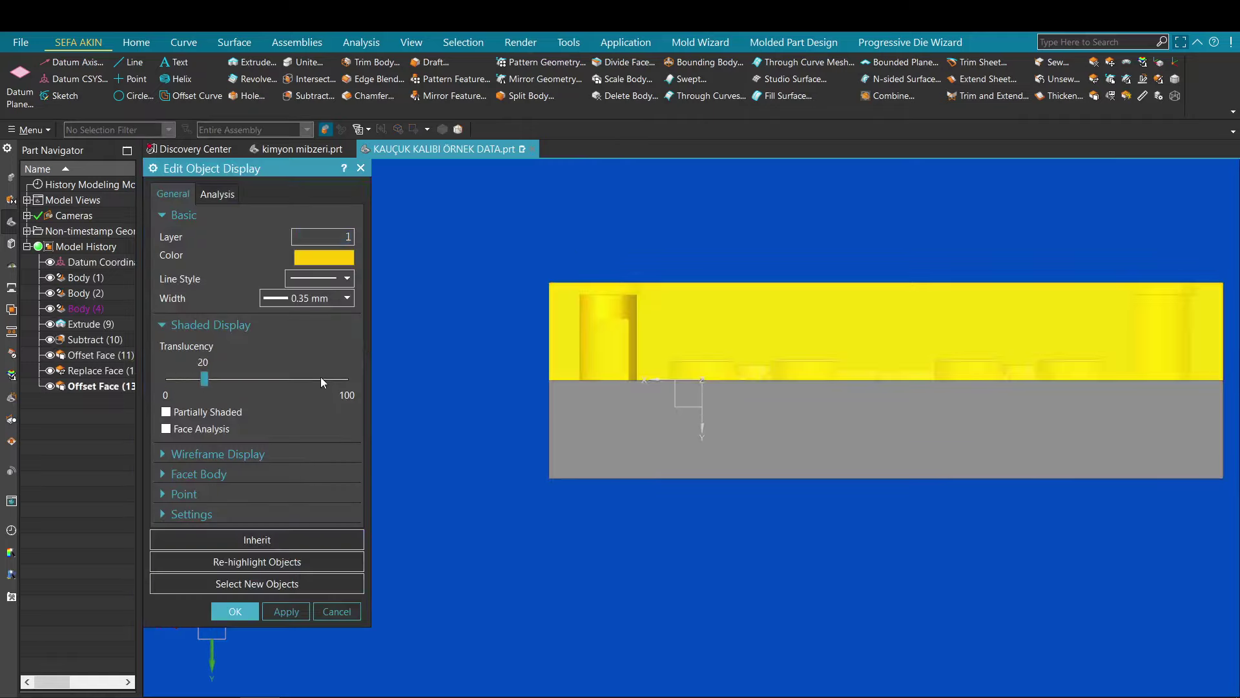
left_click(322, 377)
left_click(322, 377)
left_click(323, 377)
left_click(323, 377)
left_click(323, 378)
scroll(541, 336, "up", 4)
middle_click_drag(645, 313, 627, 336, "shift")
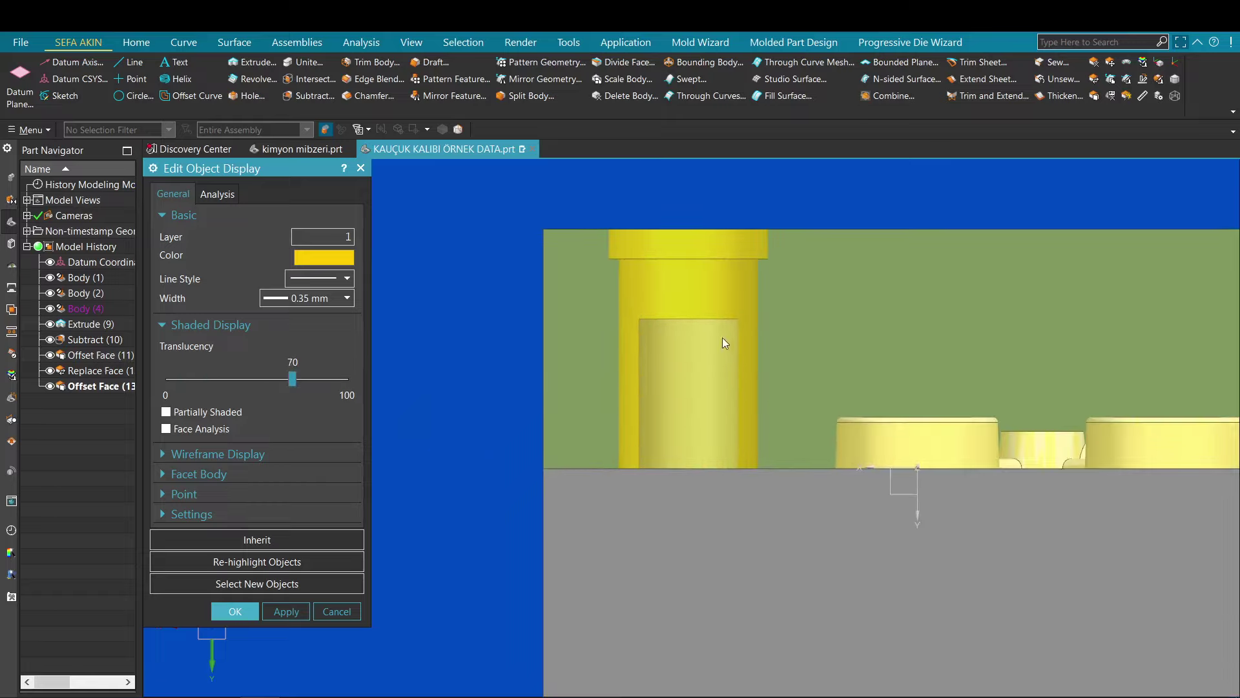
middle_click(723, 338)
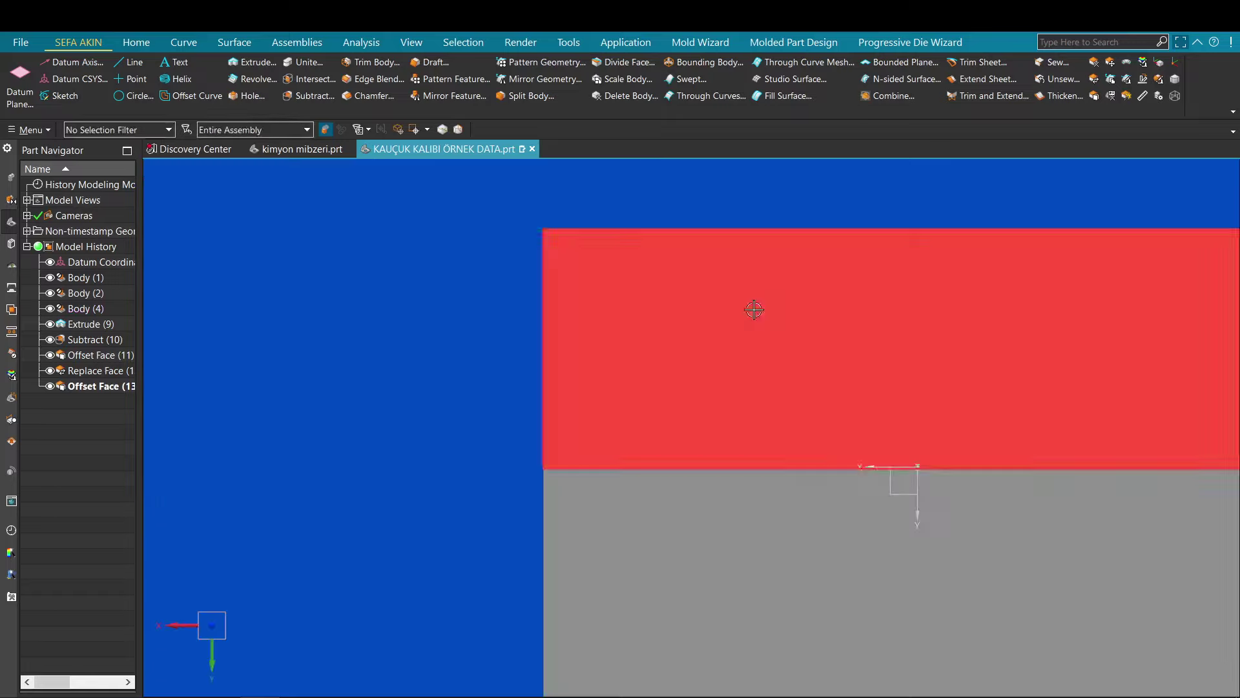
- Hide the yellow plate, leaving the grey plate, the molded parts and the pin visible
left_click(740, 359)
key("ctrl+b")
scroll(645, 311, "down", 5)
middle_click_drag(636, 395, 689, 387)
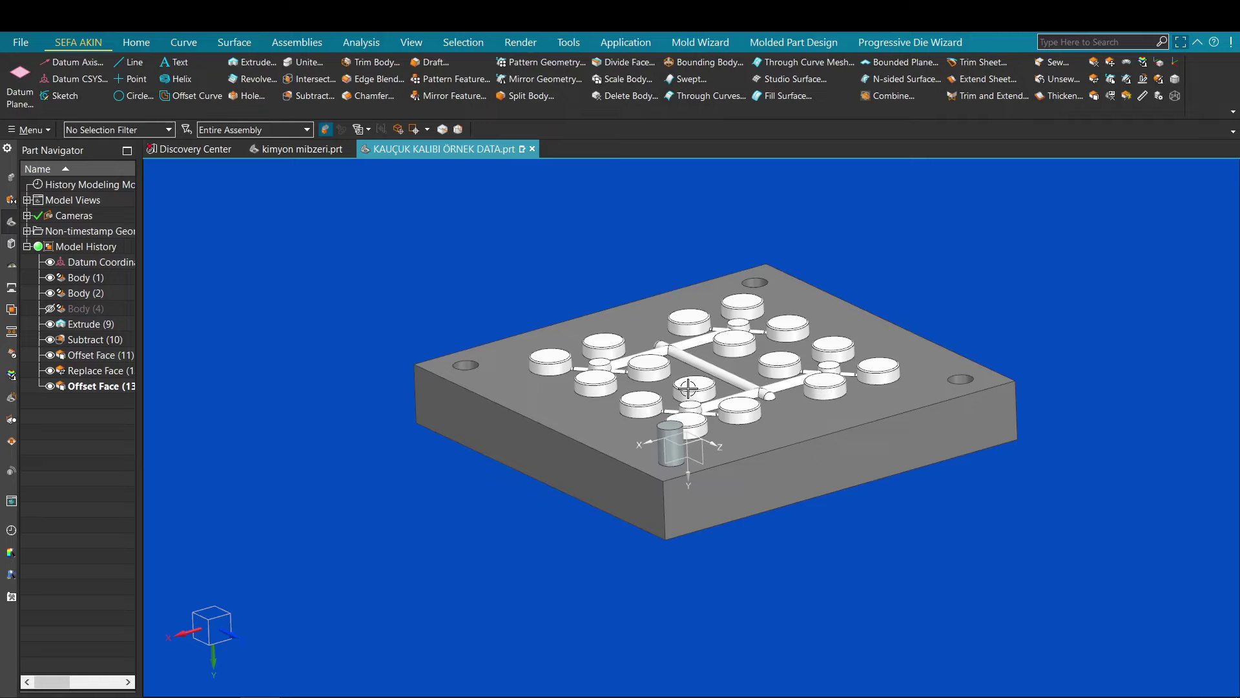
- Chamfer the top edge of the pin with a symmetric 2 mm distance
middle_click_drag(609, 448, 685, 420, "shift")
scroll(665, 405, "up", 4)
key("c")
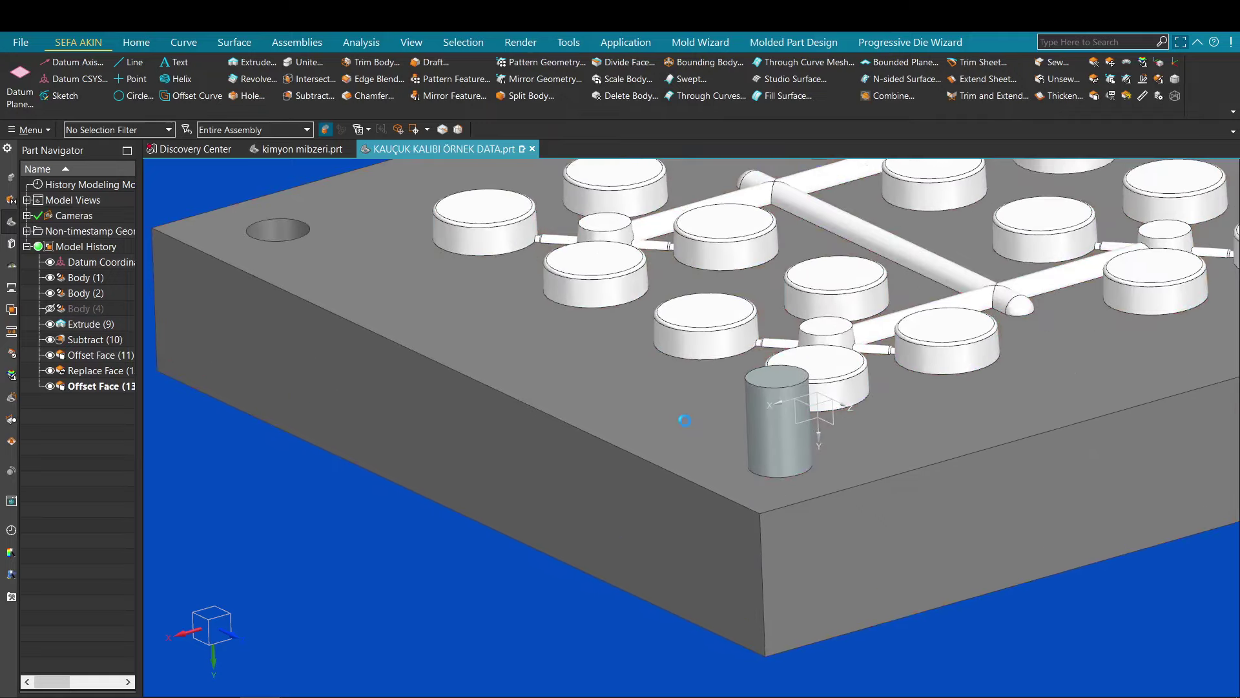
scroll(712, 396, "up", 3)
left_click(744, 377)
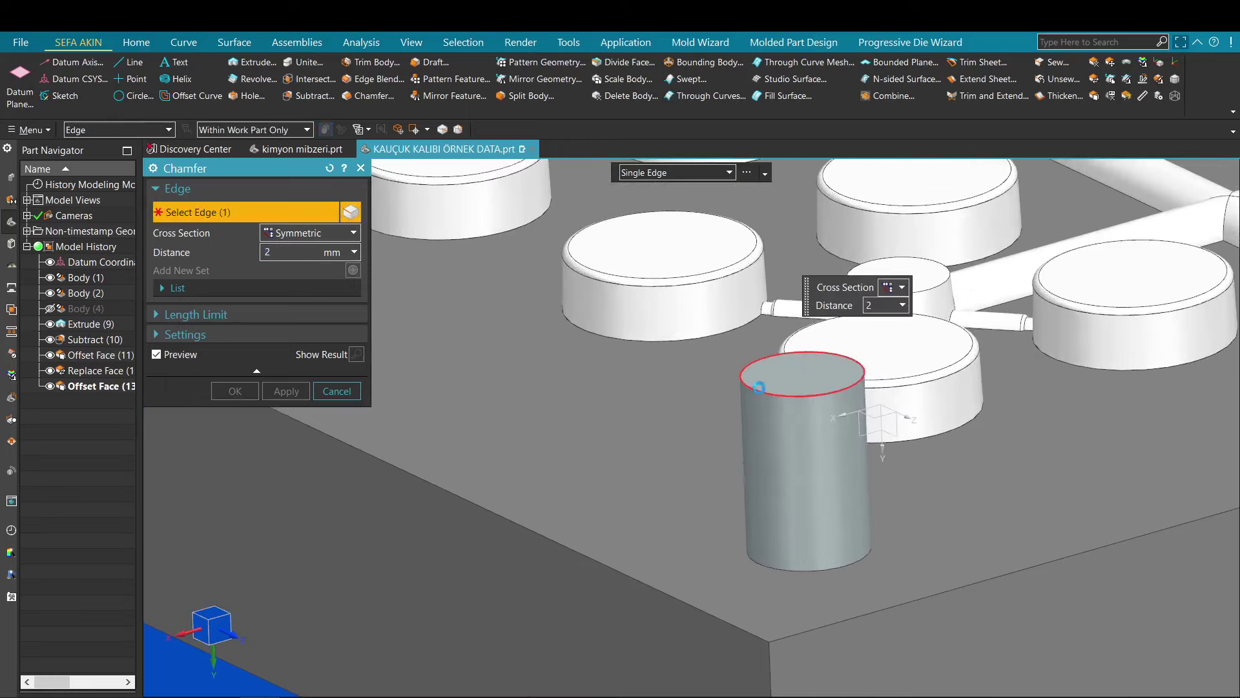
middle_click(719, 369)
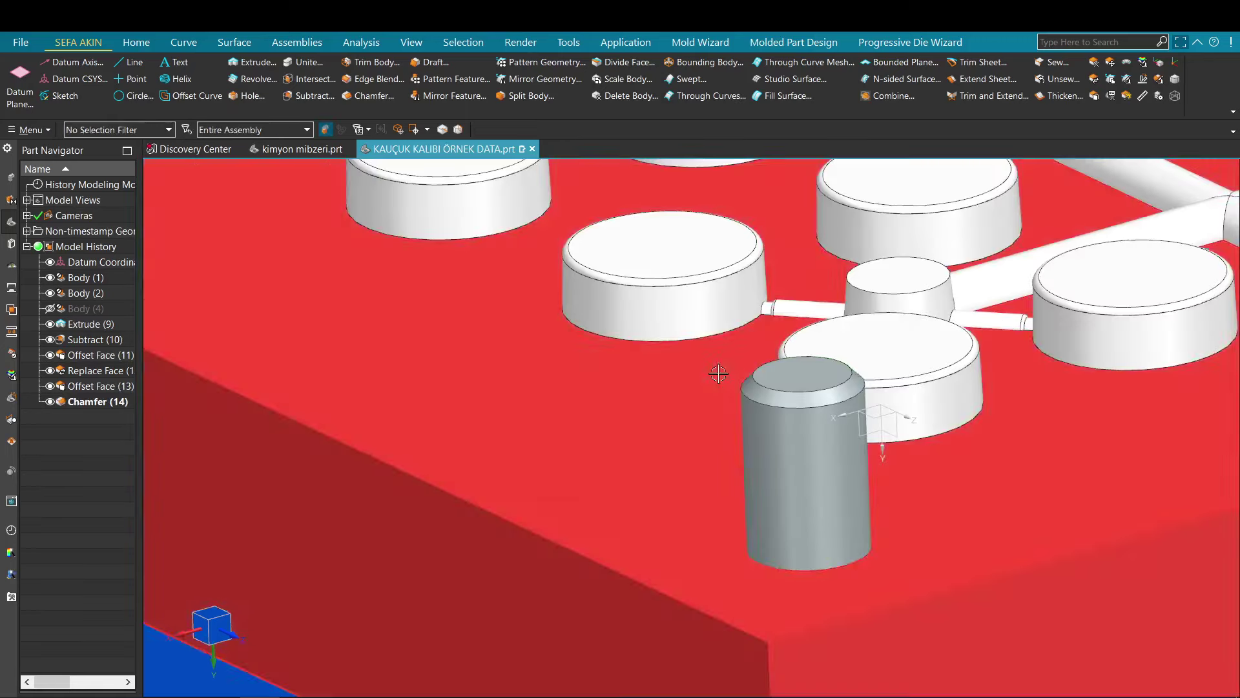
- Hide the chamfered pin so that the grey plate's corner hole is exposed
scroll(753, 388, "down", 5)
scroll(757, 392, "up", 5)
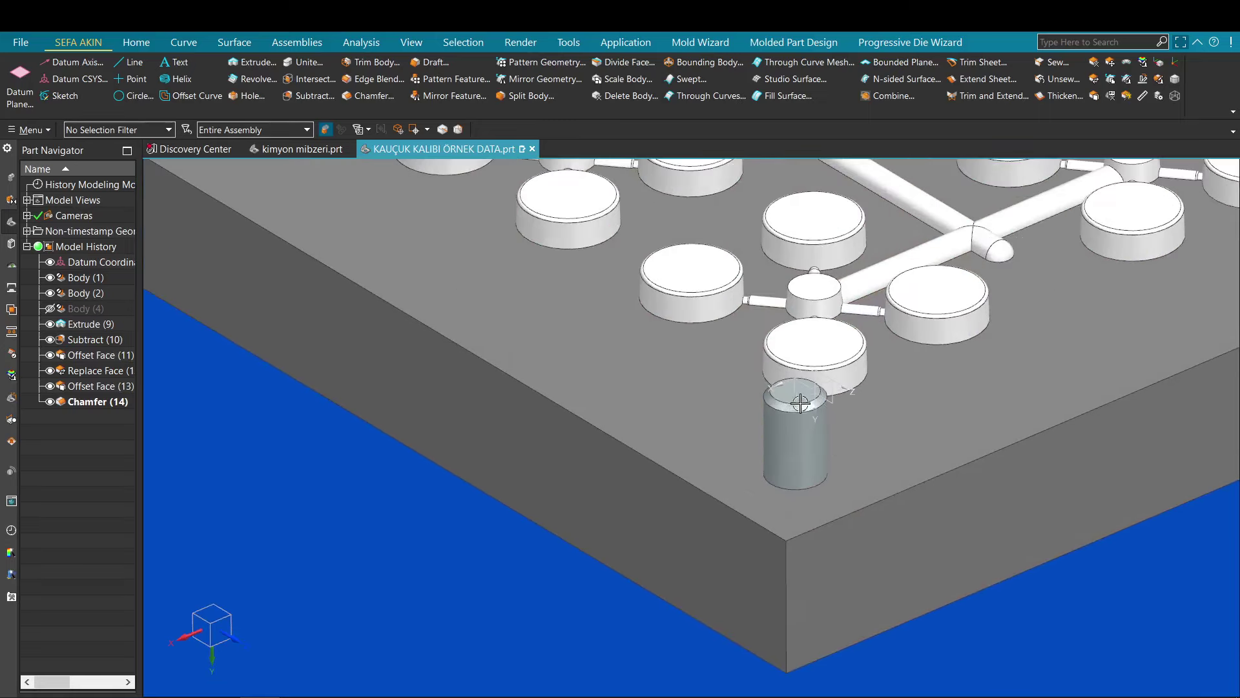
left_click(791, 477)
key("ctrl+b")
middle_click_drag(741, 407, 741, 367, "shift")
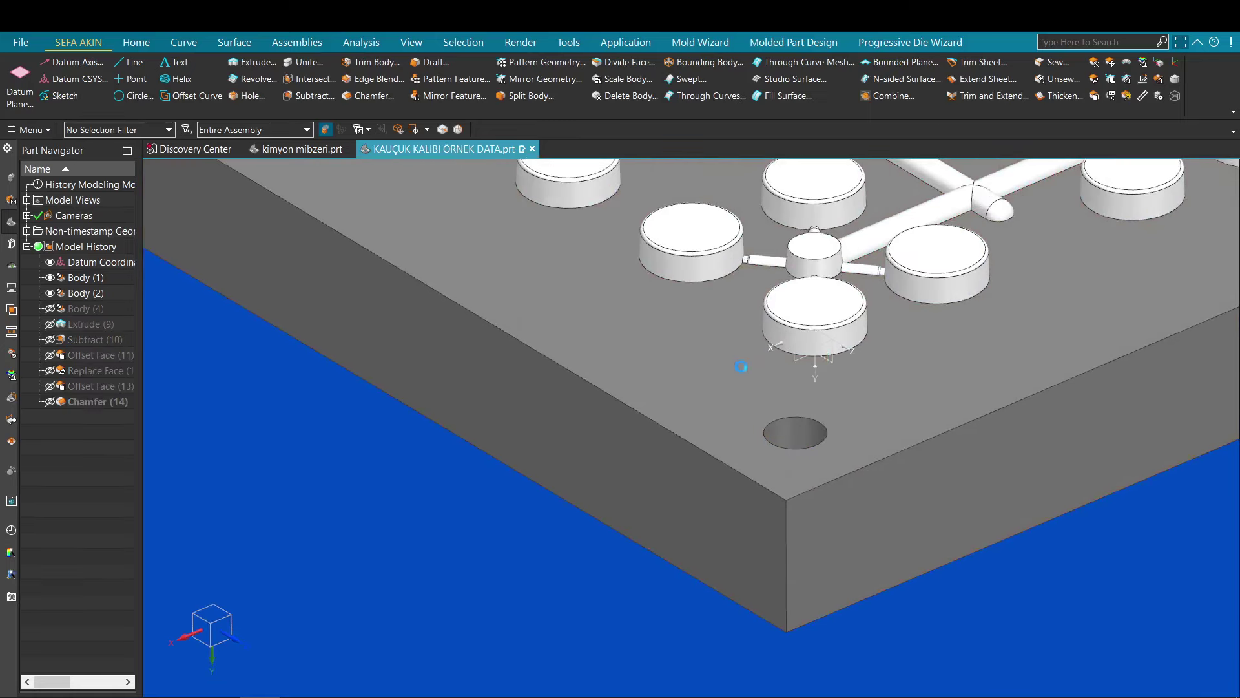
- Chamfer the upper edges of the grey plate's four corner holes with a symmetric 1 mm distance
left_click(804, 417)
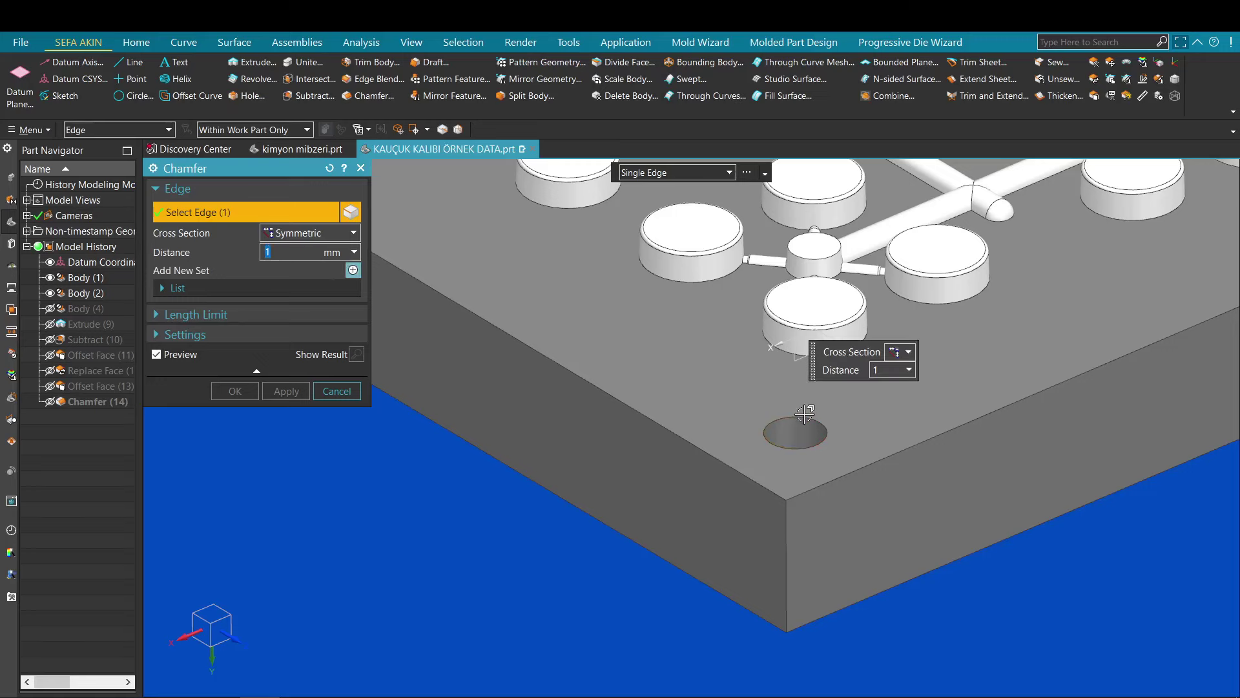
scroll(1005, 368, "down", 4)
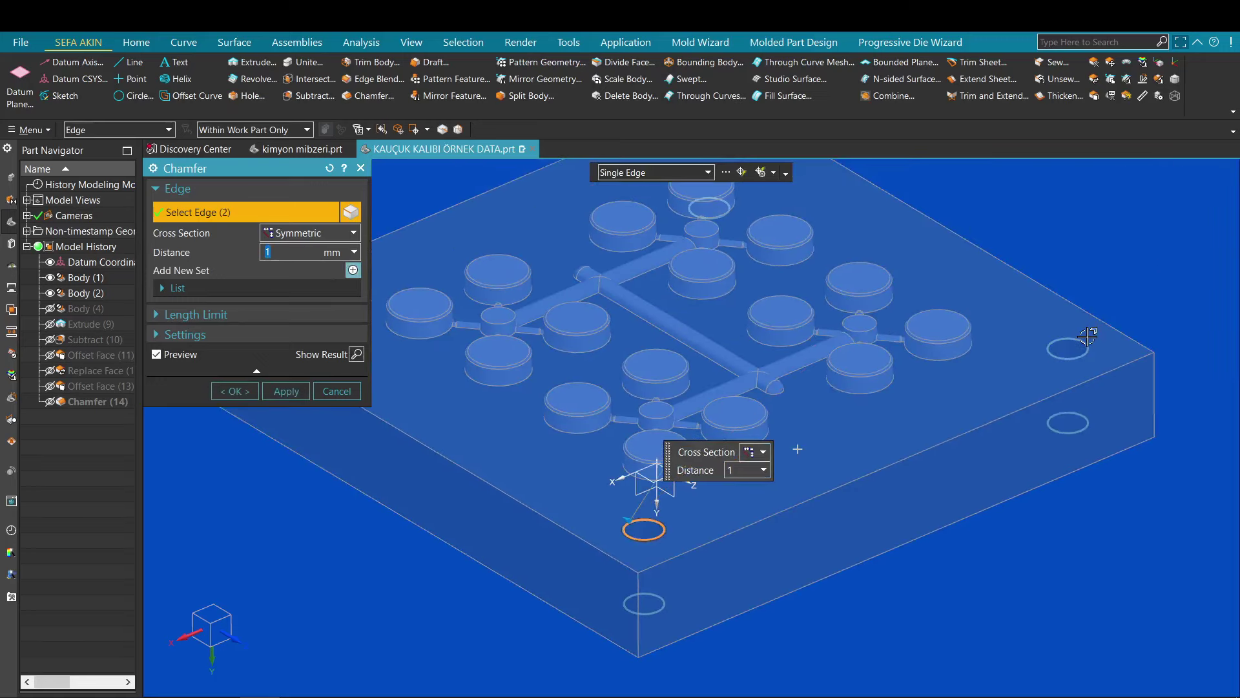
left_click(1082, 340)
scroll(1003, 307, "down", 1)
middle_click_drag(949, 324, 956, 379, "shift")
scroll(827, 276, "up", 1)
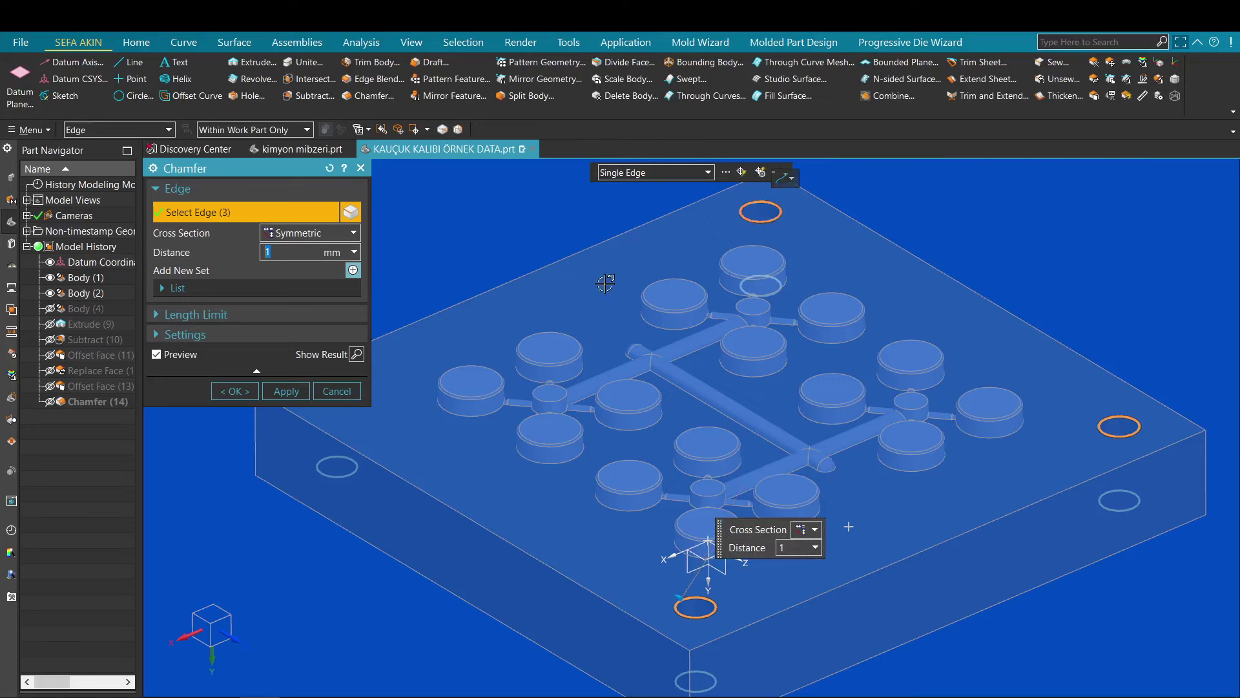
scroll(568, 335, "up", 3)
middle_click(519, 253)
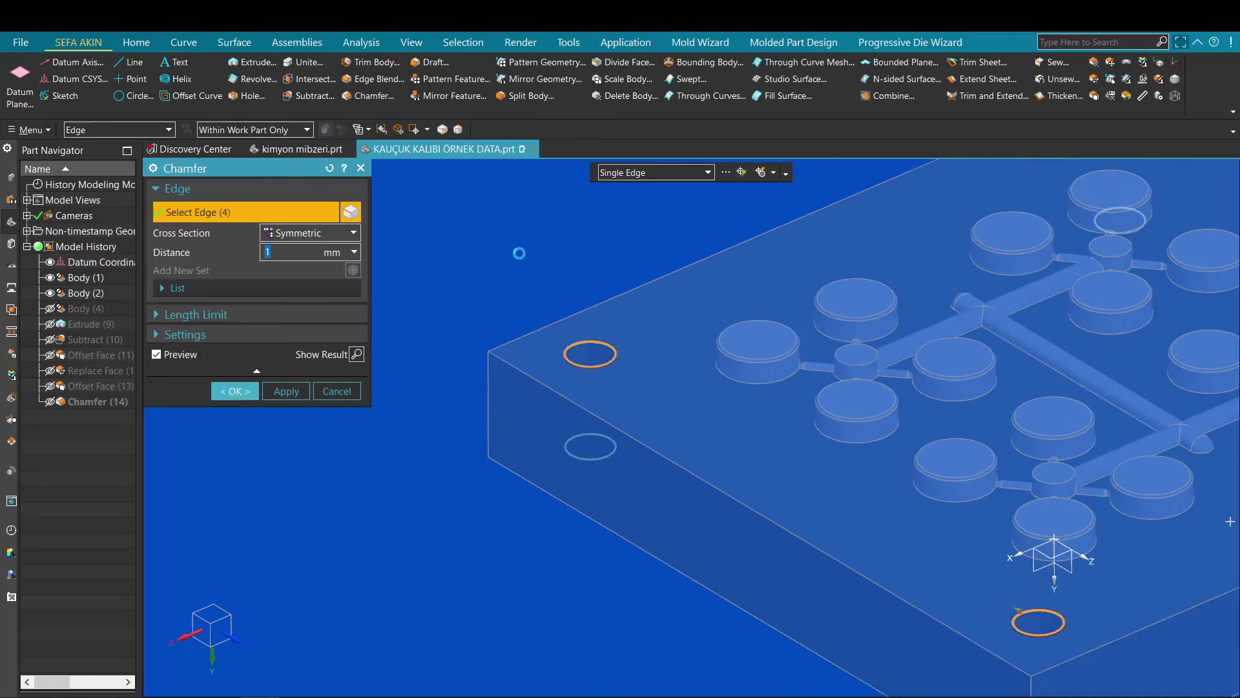
- Bring the pin back into view together with the grey plate and the molded parts, keeping the yellow plate hidden
scroll(551, 258, "down", 5)
key("ctrl+b")
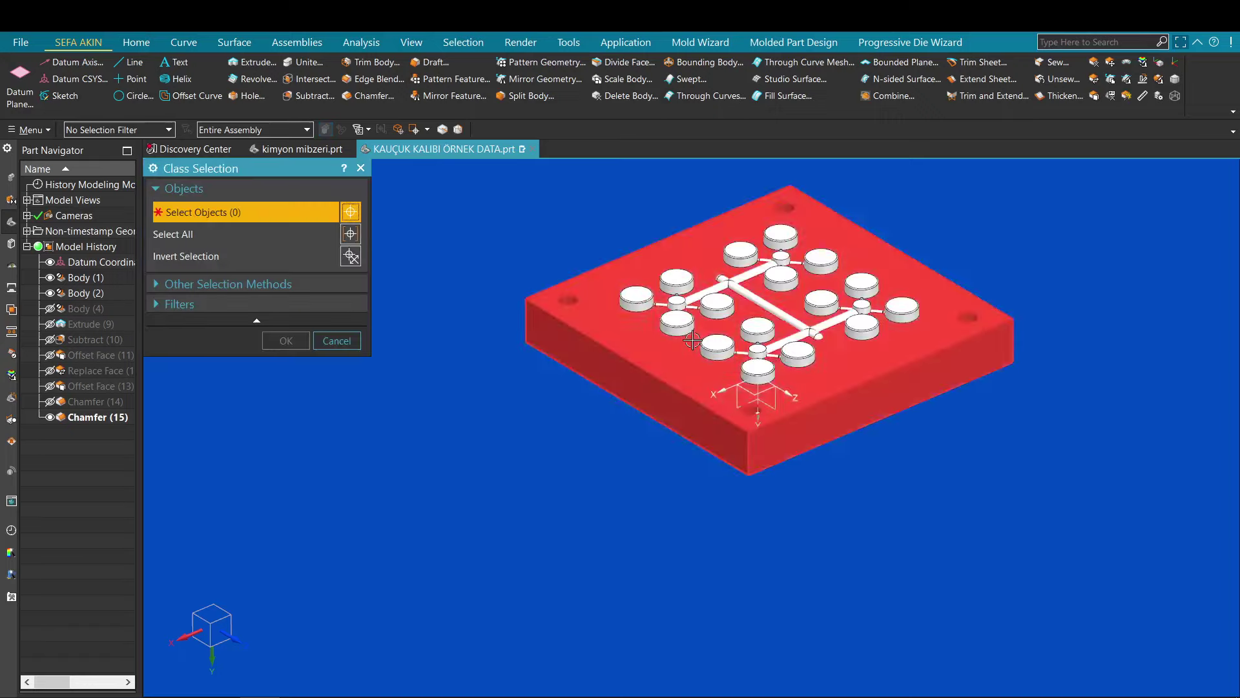
key("Escape")
key("ctrl+shift+b")
middle_click_drag(683, 363, 665, 329)
scroll(666, 328, "down", 4)
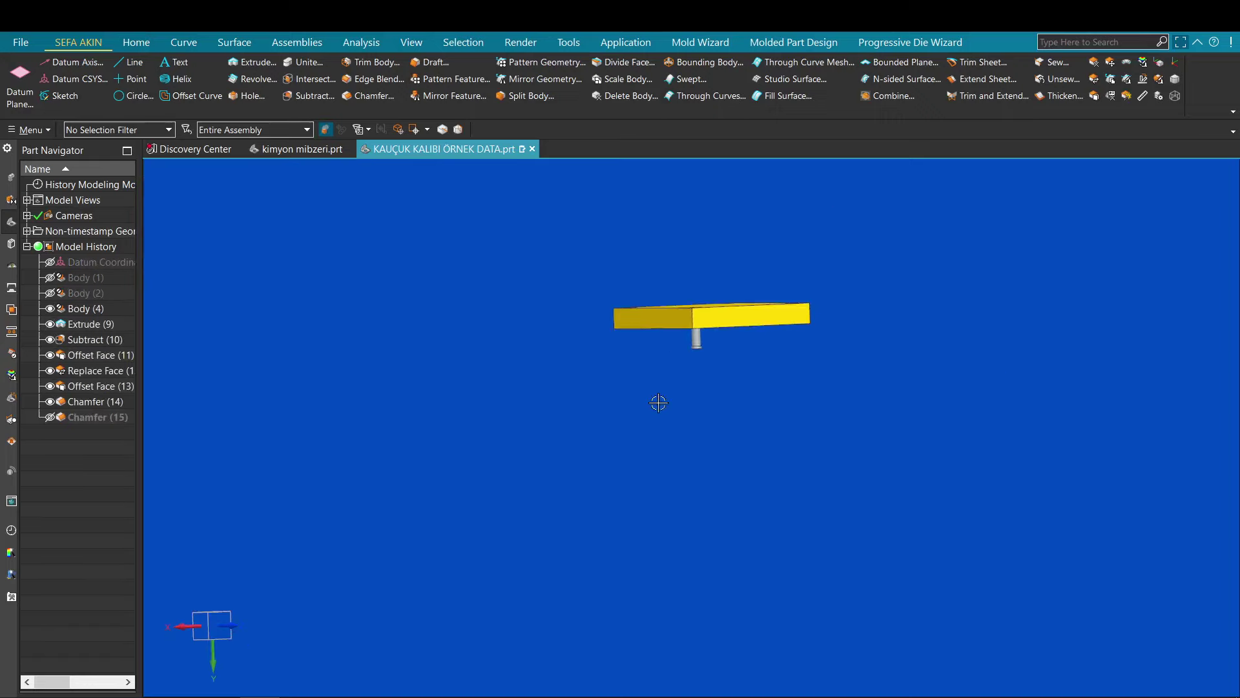
key("F8")
scroll(665, 330, "up", 12)
left_click(626, 411)
key("ctrl+b")
scroll(626, 411, "down", 2)
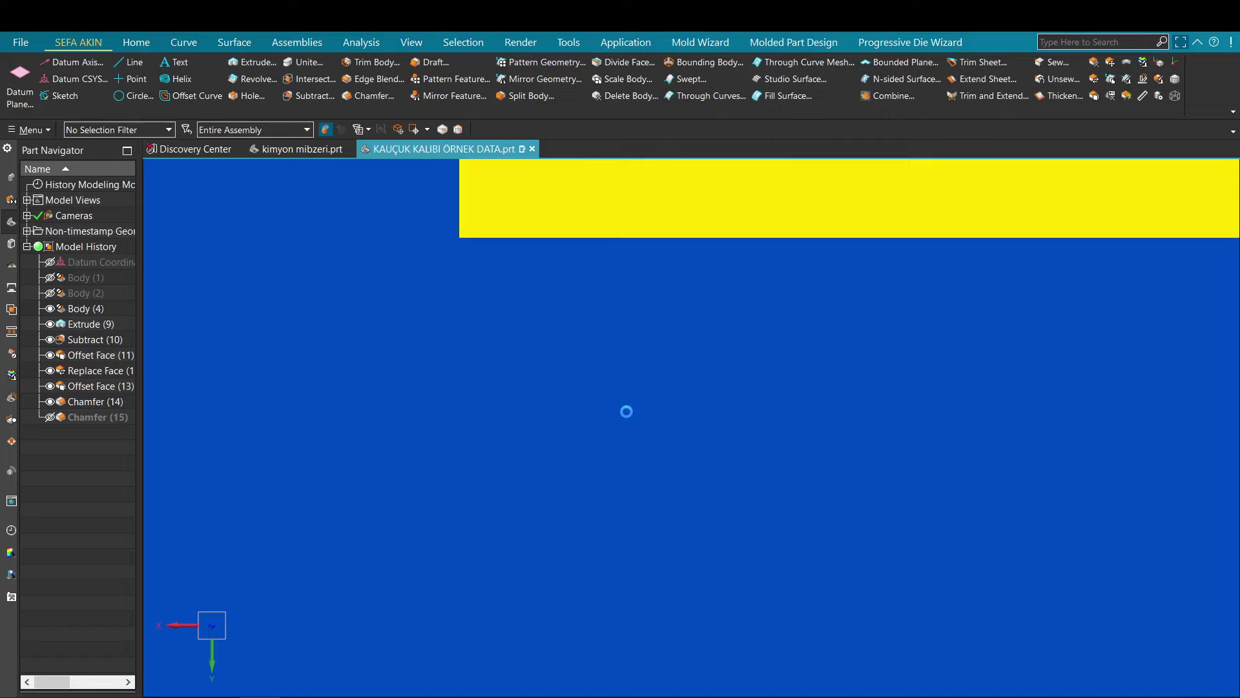
key("ctrl+shift+b")
scroll(686, 380, "down", 1)
middle_click_drag(686, 380, 659, 466)
scroll(701, 411, "down", 4)
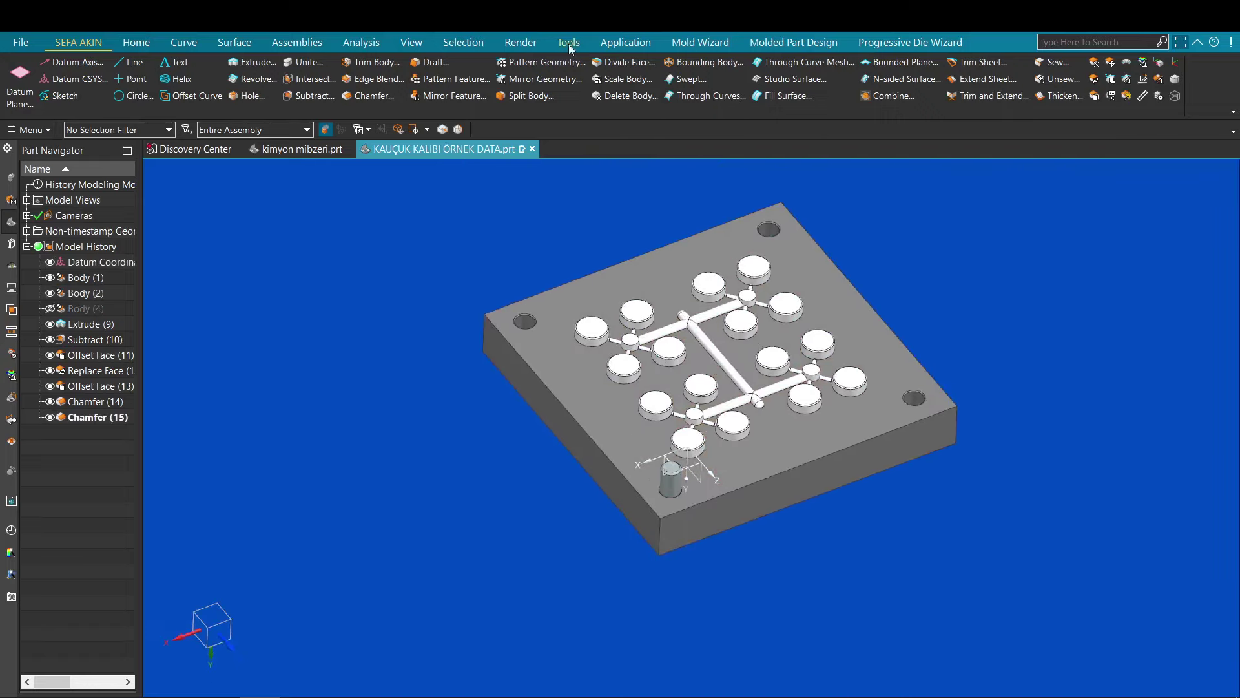
- Try to mirror the pin about the grey plate's side face using Mirror Geometry
left_click(668, 481)
middle_click(617, 489)
left_click(616, 490)
scroll(618, 491, "down", 2)
scroll(668, 482, "up", 3)
left_click(291, 210)
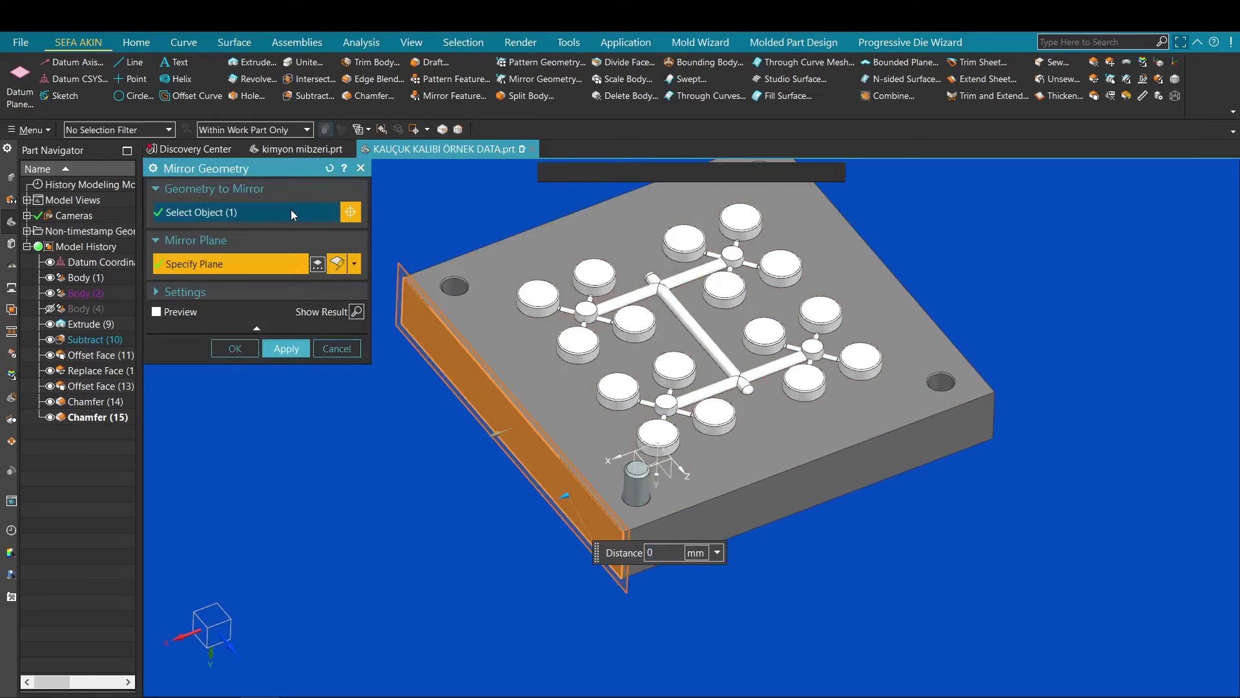
left_click(637, 491)
middle_click(637, 482)
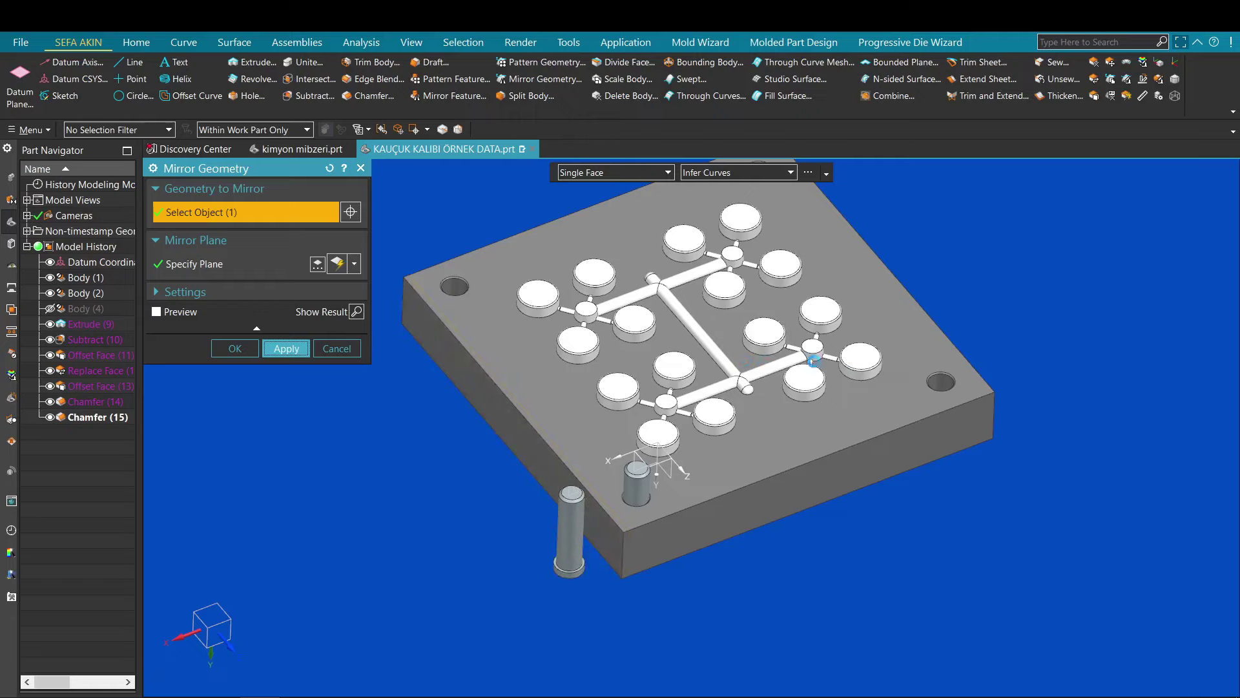
key("ctrl+z")
- Remove the parameters from the visible bodies, including the chamfered pin and the grey plate
scroll(618, 516, "up", 4)
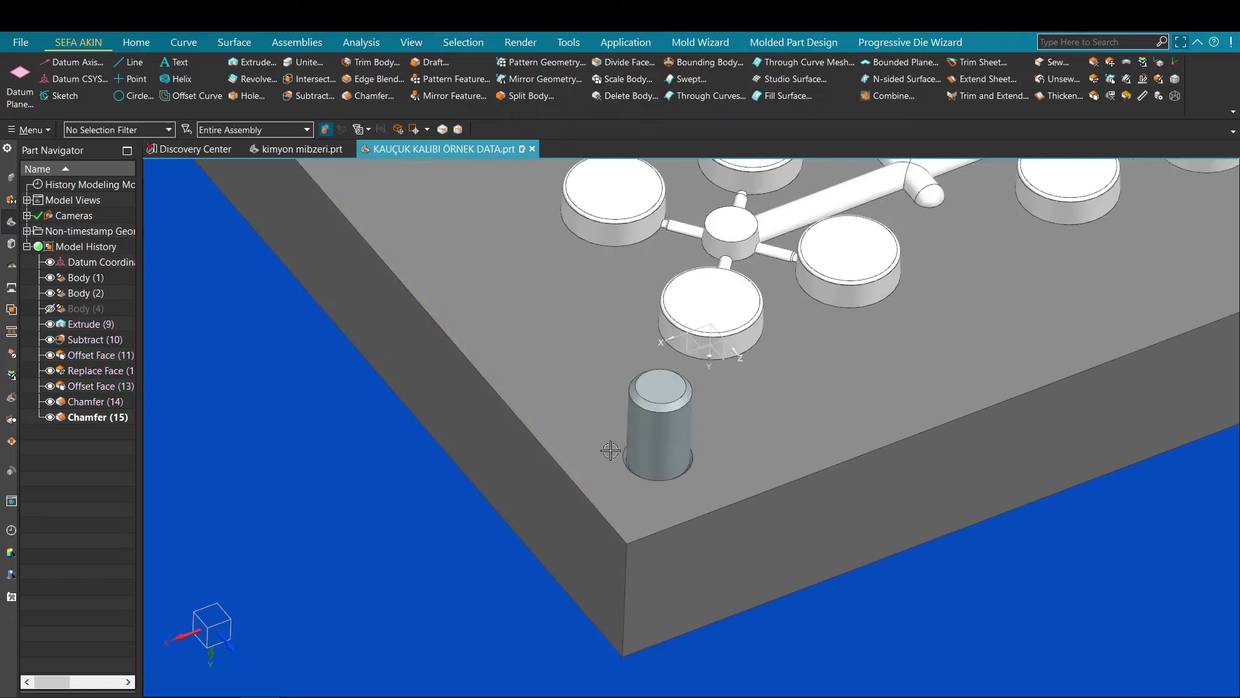
left_click(1113, 97)
left_click(284, 257)
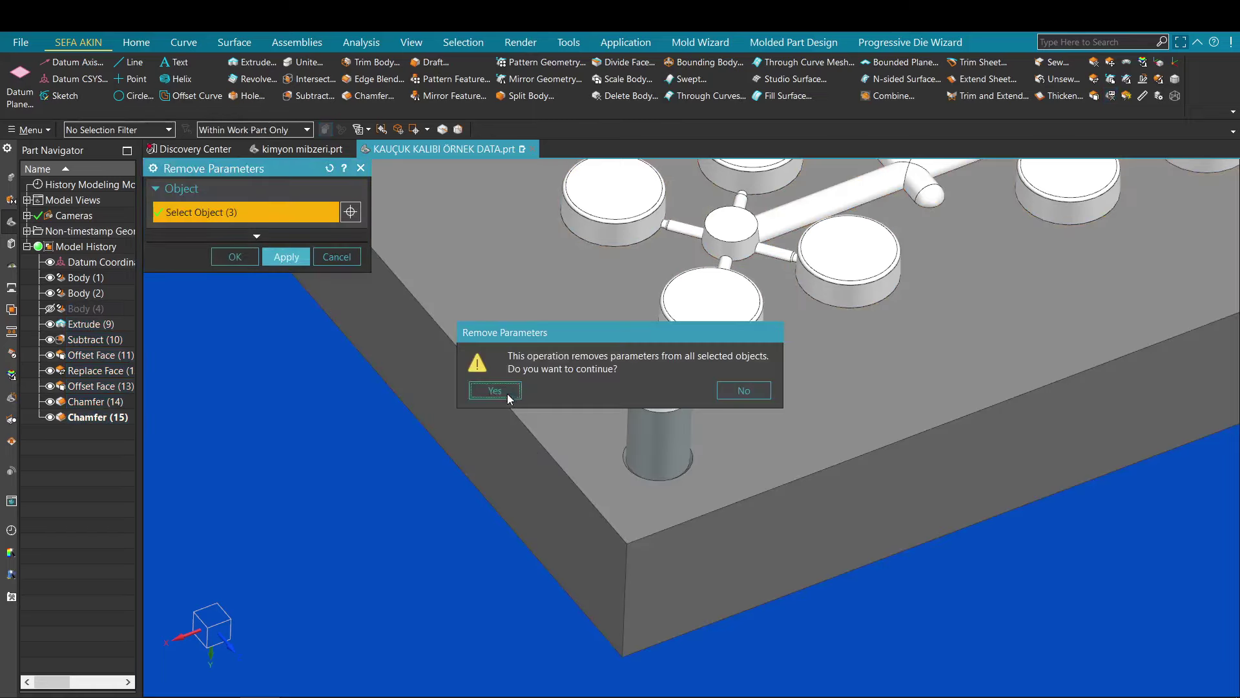
left_click(494, 391)
- Mirror the pin into the adjacent corner hole about the plane midway between the grey plate's two opposite side faces
left_click(648, 427)
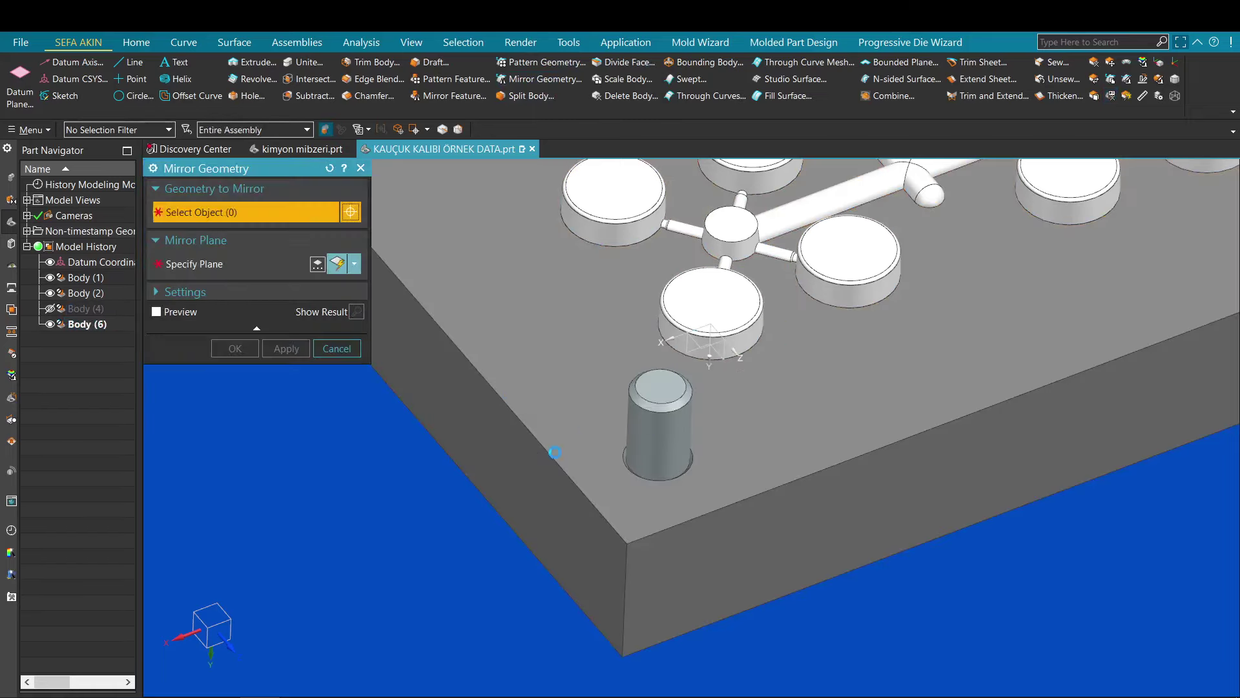
middle_click(554, 452)
left_click(544, 460)
scroll(780, 305, "down", 7)
middle_click_drag(859, 293, 901, 335)
scroll(901, 336, "up", 4)
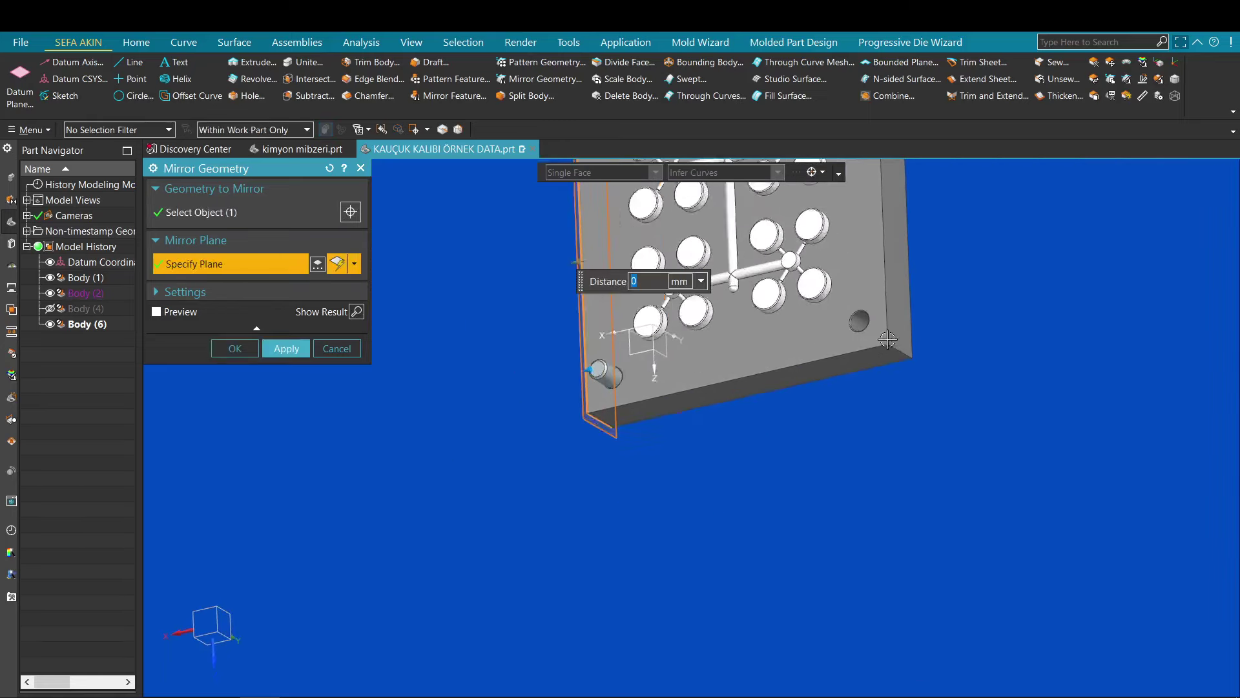
left_click(901, 336)
middle_click(1059, 265)
- Try to mirror both pins into the two empty corner holes about the midplane of the plate's other pair of side faces
scroll(827, 311, "up", 1)
left_click(826, 311)
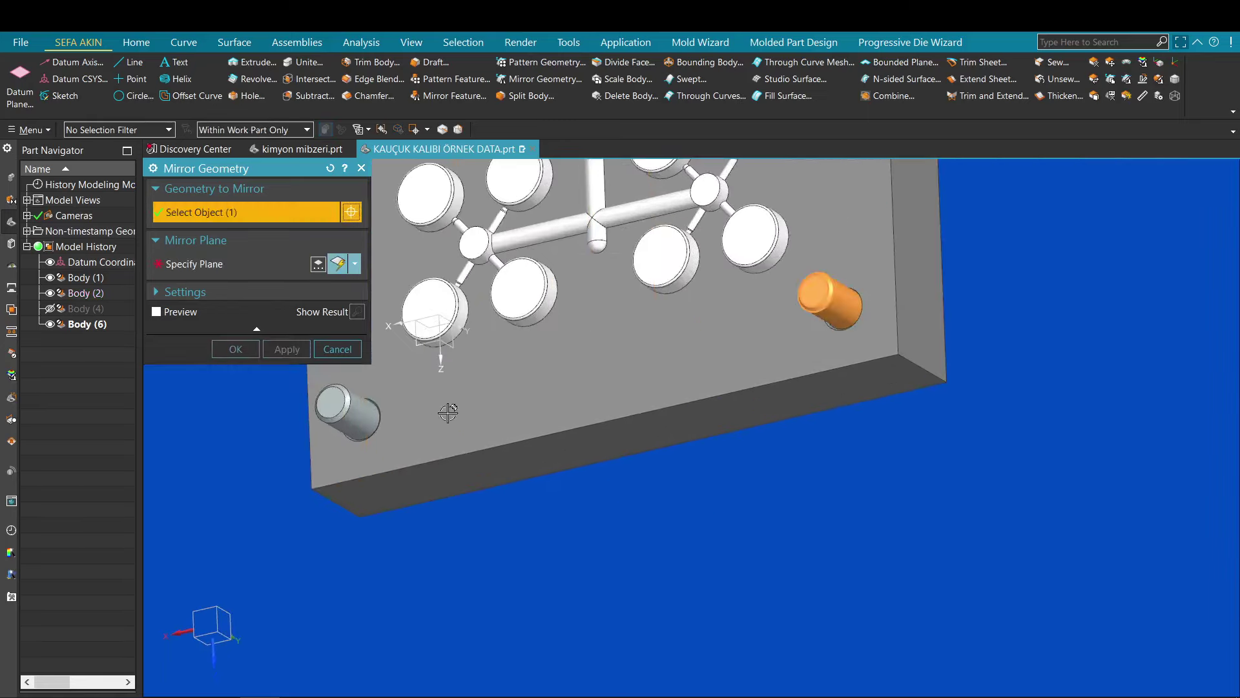
left_click(362, 418)
middle_click(413, 423)
left_click(512, 460)
scroll(765, 271, "down", 7)
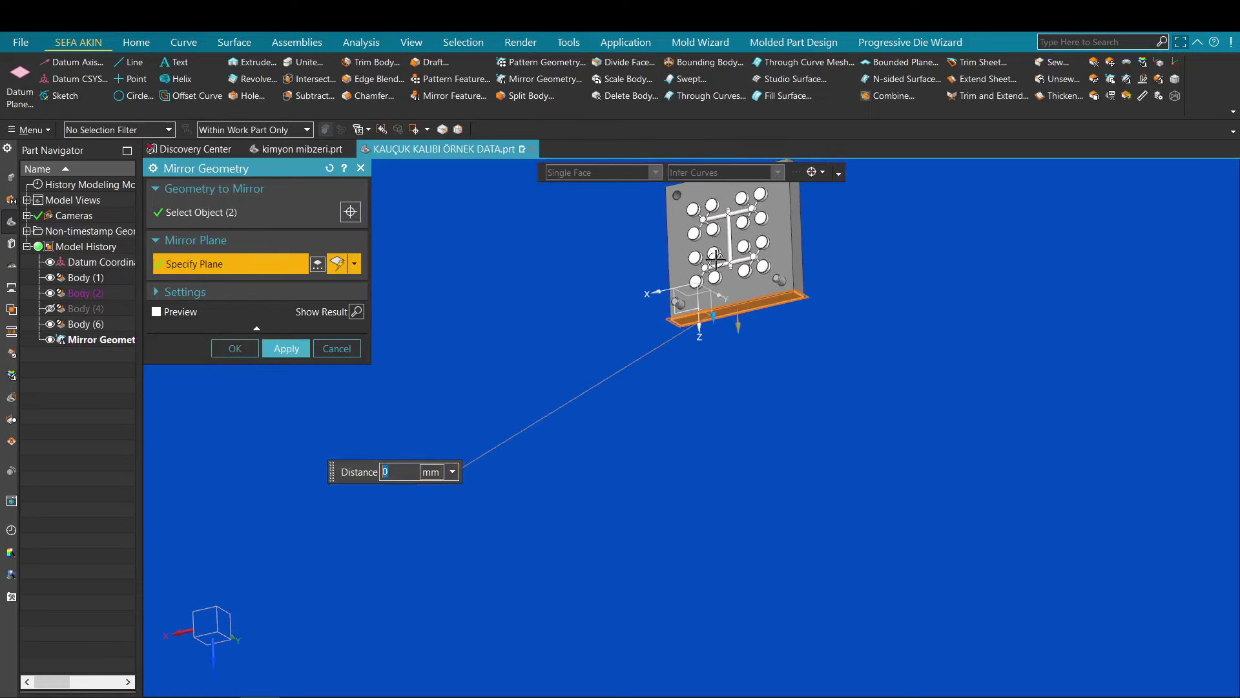
middle_click_drag(744, 246, 744, 290, "shift")
scroll(711, 205, "up", 5)
middle_click_drag(720, 247, 786, 271)
scroll(704, 252, "up", 1)
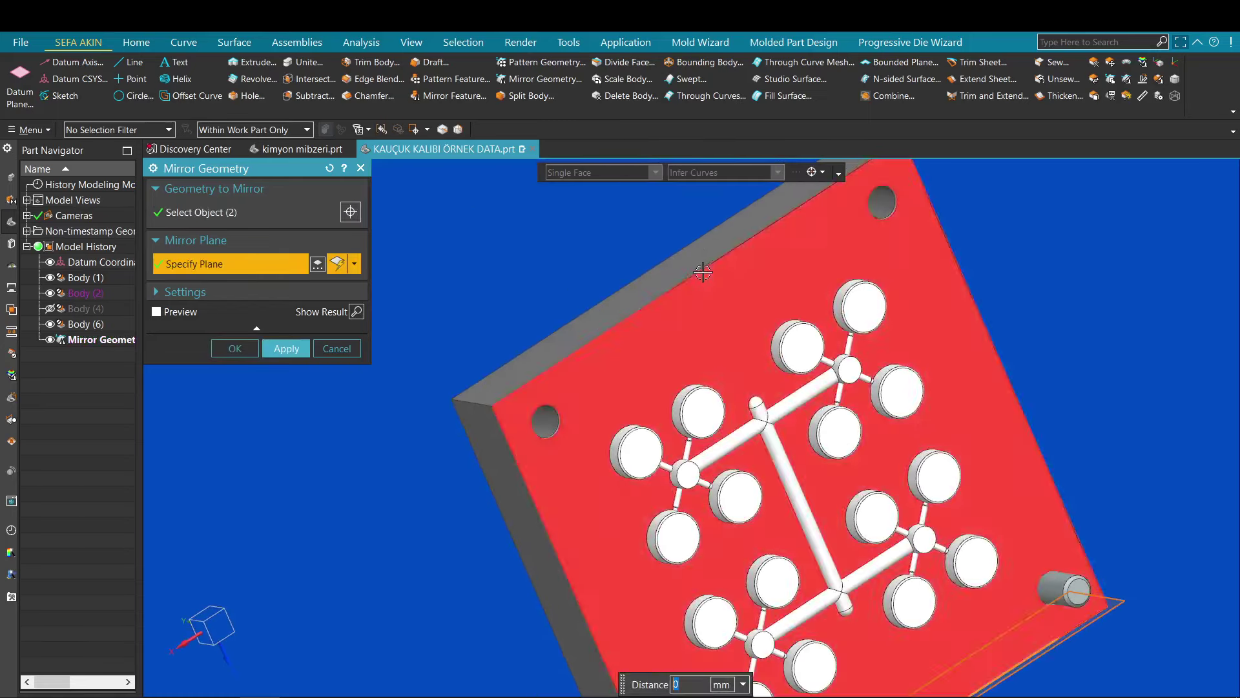
left_click(702, 250)
middle_click(627, 208)
scroll(637, 252, "down", 2)
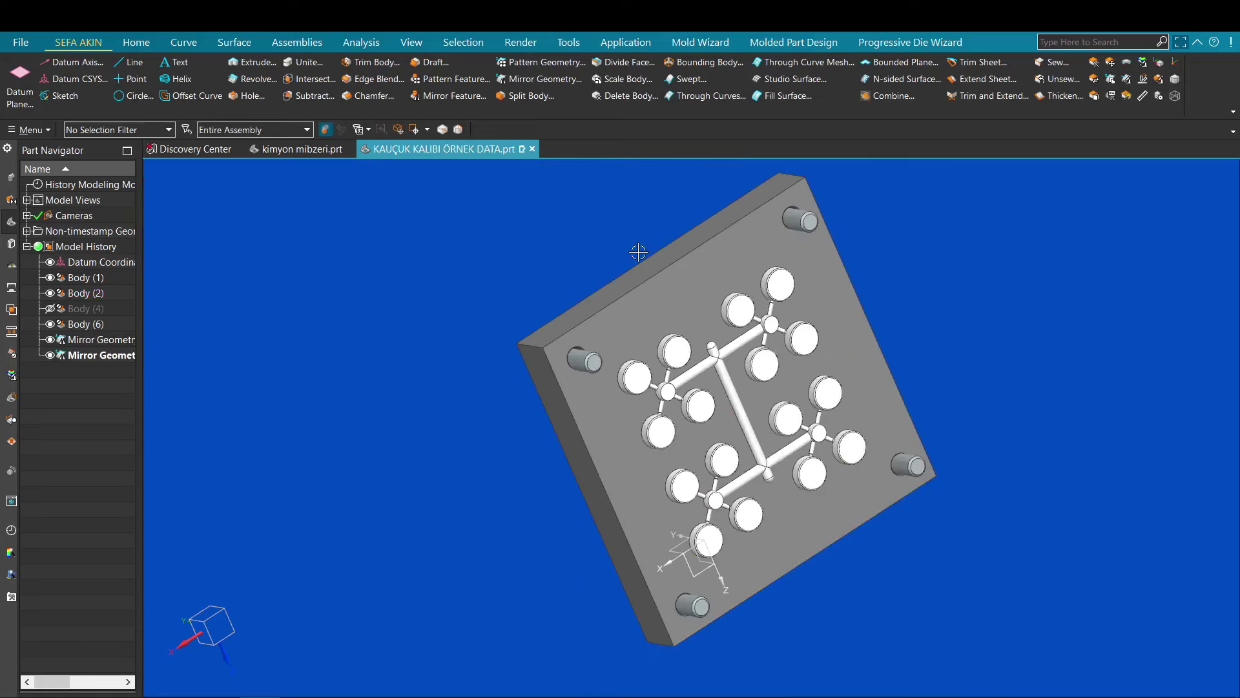
key("ctrl+z")
- Retry mirroring the two pins across the grey plate into the empty corner holes, and undo the result
scroll(635, 252, "up", 4)
middle_click_drag(615, 246, 589, 209, "shift")
scroll(576, 200, "down", 2)
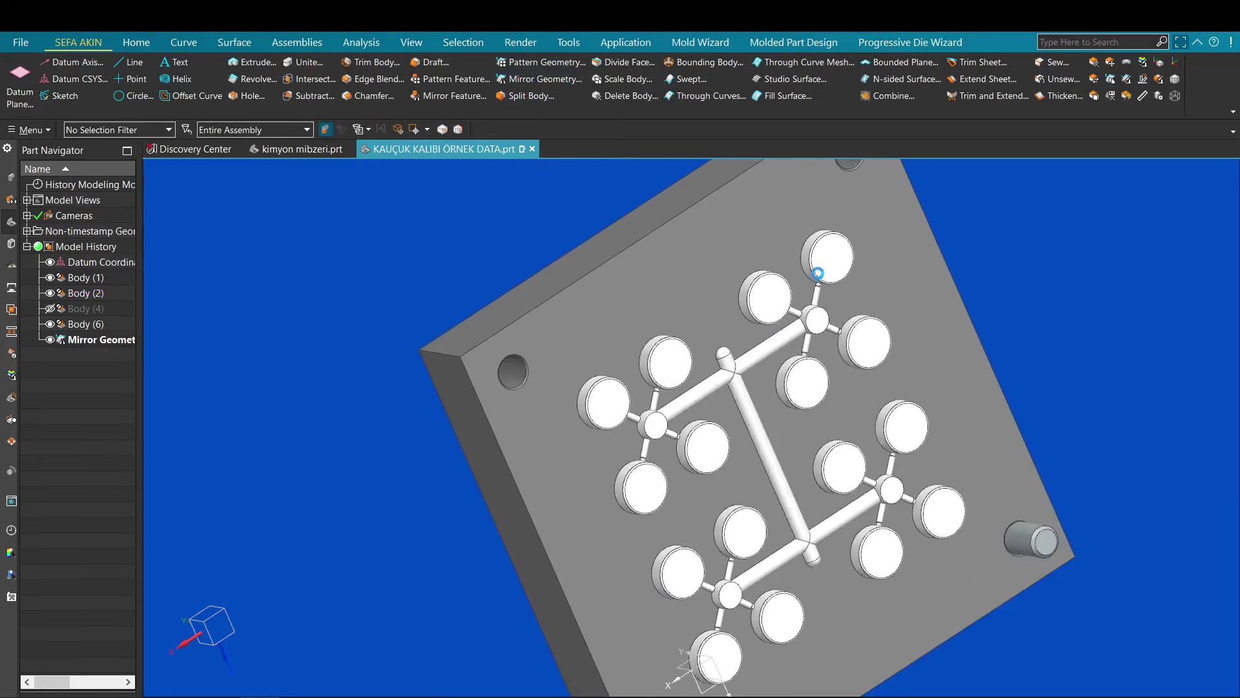
middle_click_drag(929, 534, 964, 473, "shift")
left_click(1071, 477)
scroll(727, 534, "up", 3)
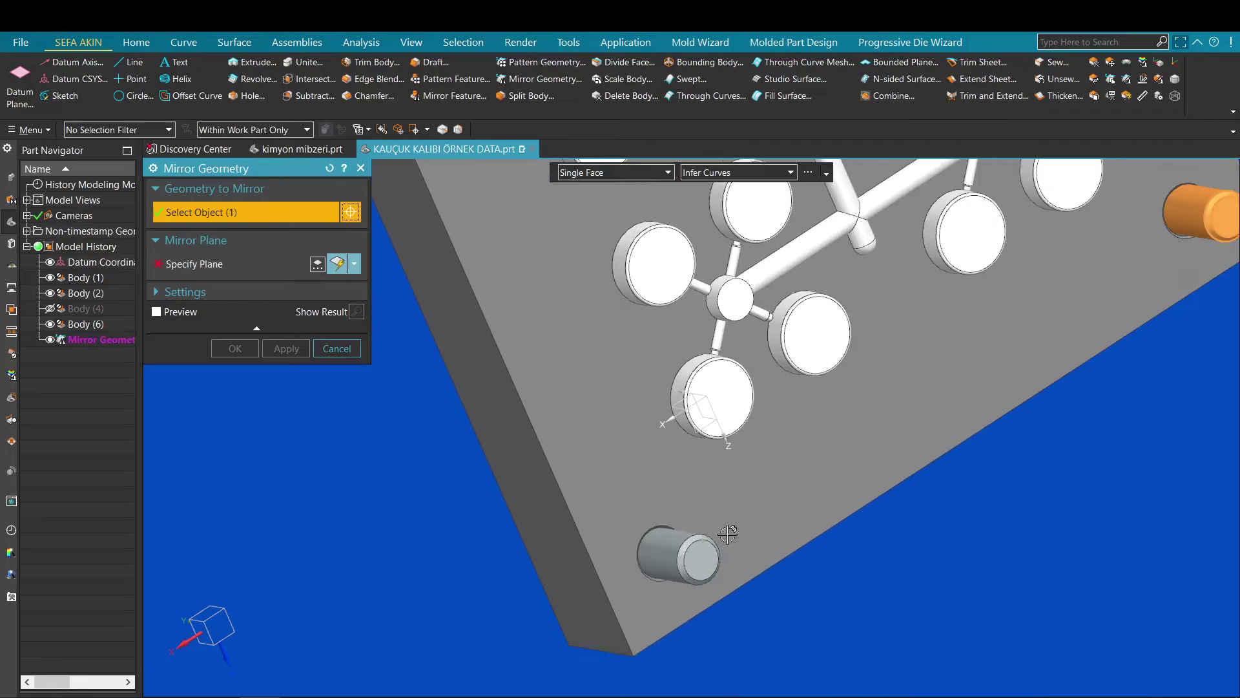
scroll(743, 489, "down", 3)
middle_click(743, 485)
scroll(779, 452, "down", 3)
scroll(782, 425, "up", 4)
middle_click_drag(797, 474, 772, 446)
left_click(803, 385)
scroll(794, 387, "down", 4)
scroll(698, 207, "up", 6)
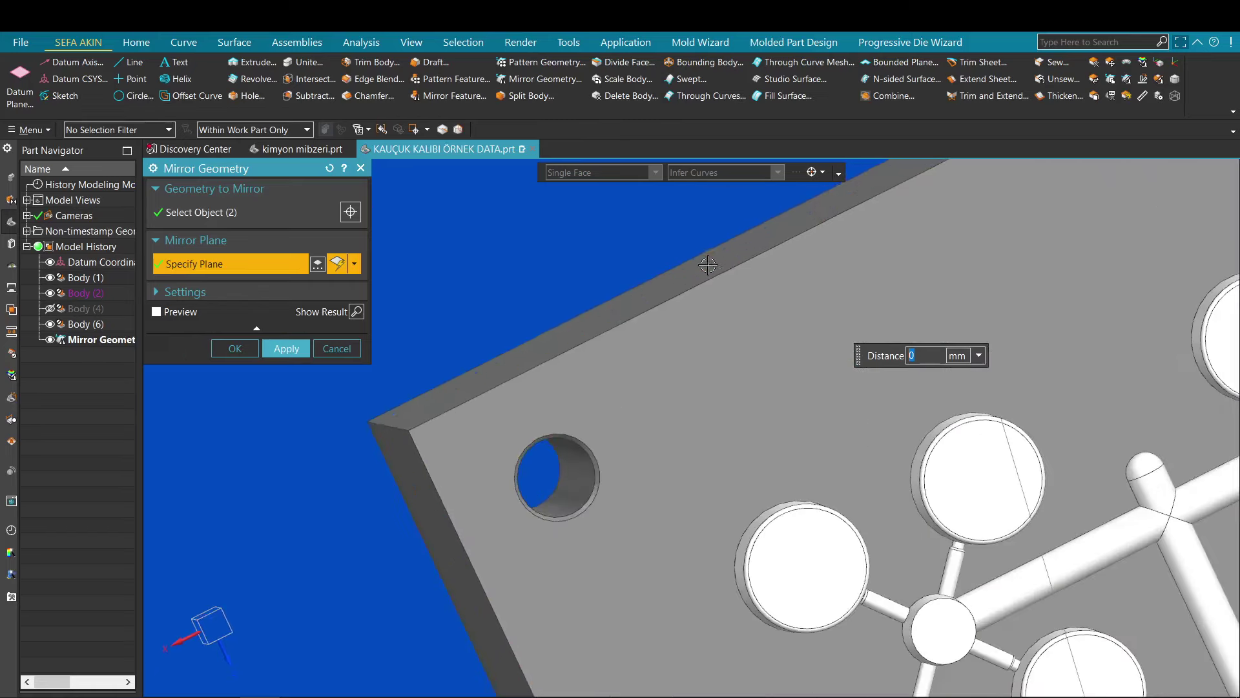
left_click(706, 264)
middle_click(642, 219)
scroll(642, 219, "down", 5)
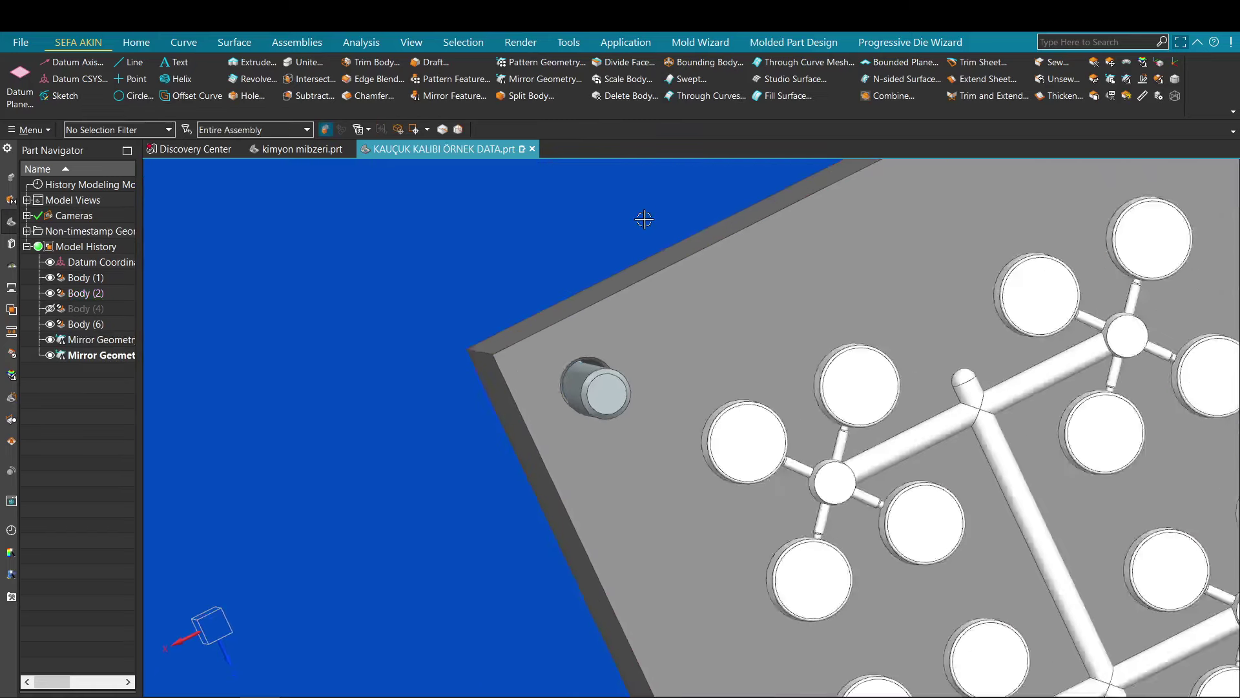
middle_click_drag(642, 218, 969, 568)
key("ctrl+z")
- Examine from above how the two pins are centred in their corner holes, comparing them with the empty holes
scroll(961, 565, "up", 7)
key("F8")
scroll(861, 292, "down", 4)
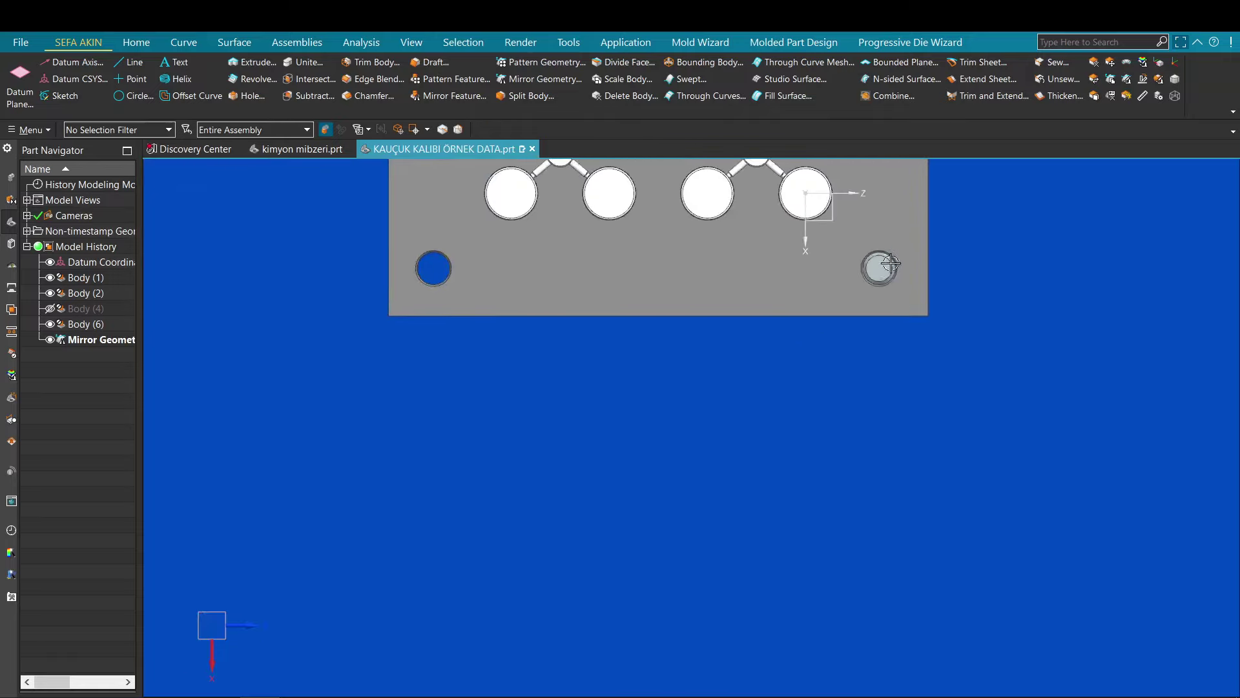
middle_click_drag(601, 242, 618, 494, "shift")
scroll(609, 450, "down", 3)
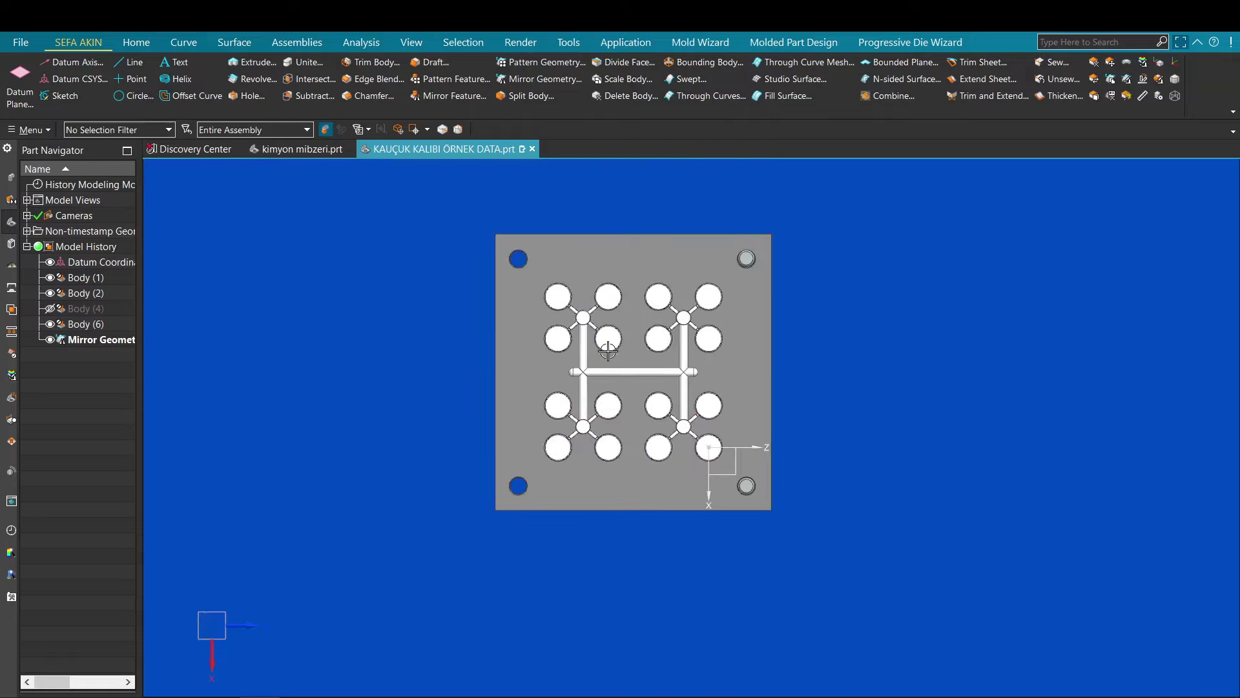
scroll(517, 220, "up", 4)
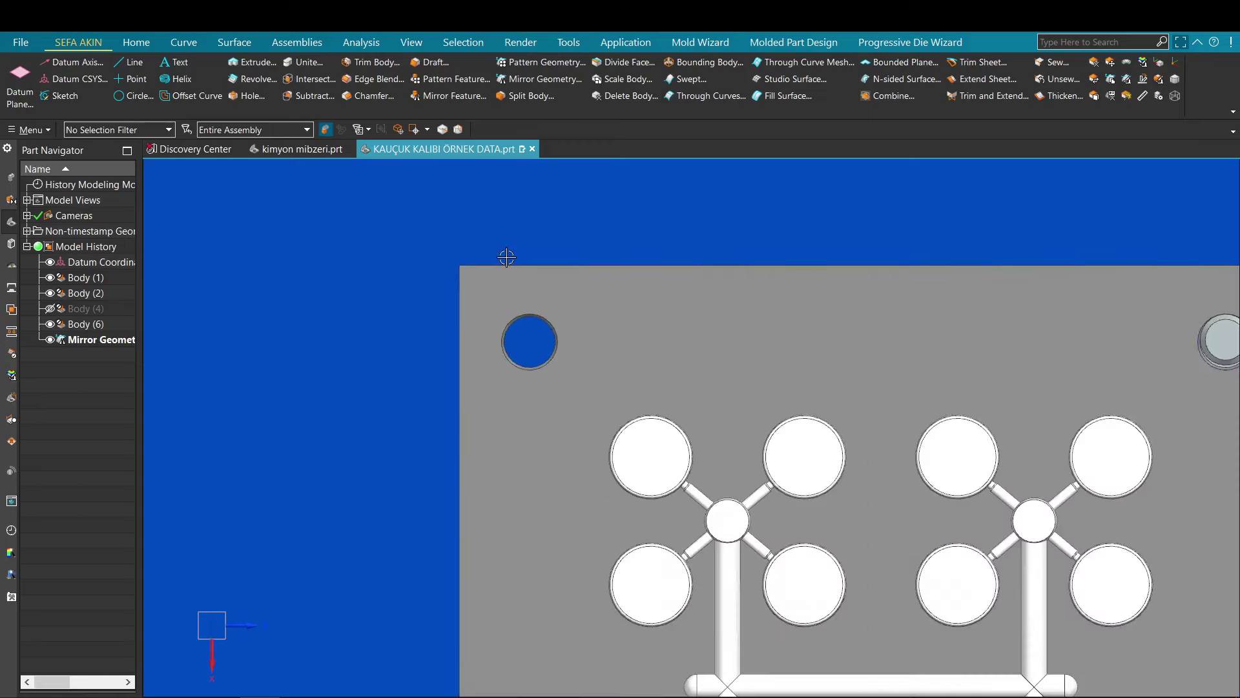
scroll(507, 257, "down", 2)
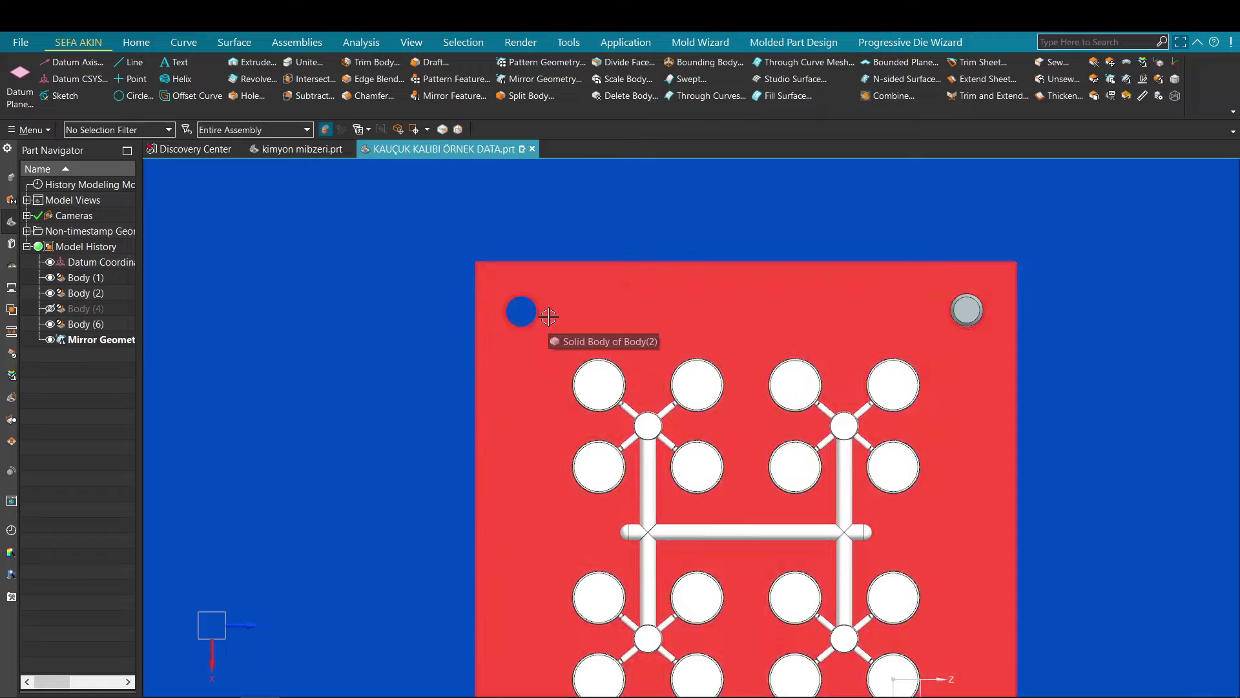
scroll(548, 315, "down", 2)
mouse_move(676, 299)
middle_mouse_down()
mouse_move(649, 403)
mouse_move(722, 291)
mouse_move(695, 291)
middle_mouse_up()
key("F8")
scroll(614, 479, "up", 2)
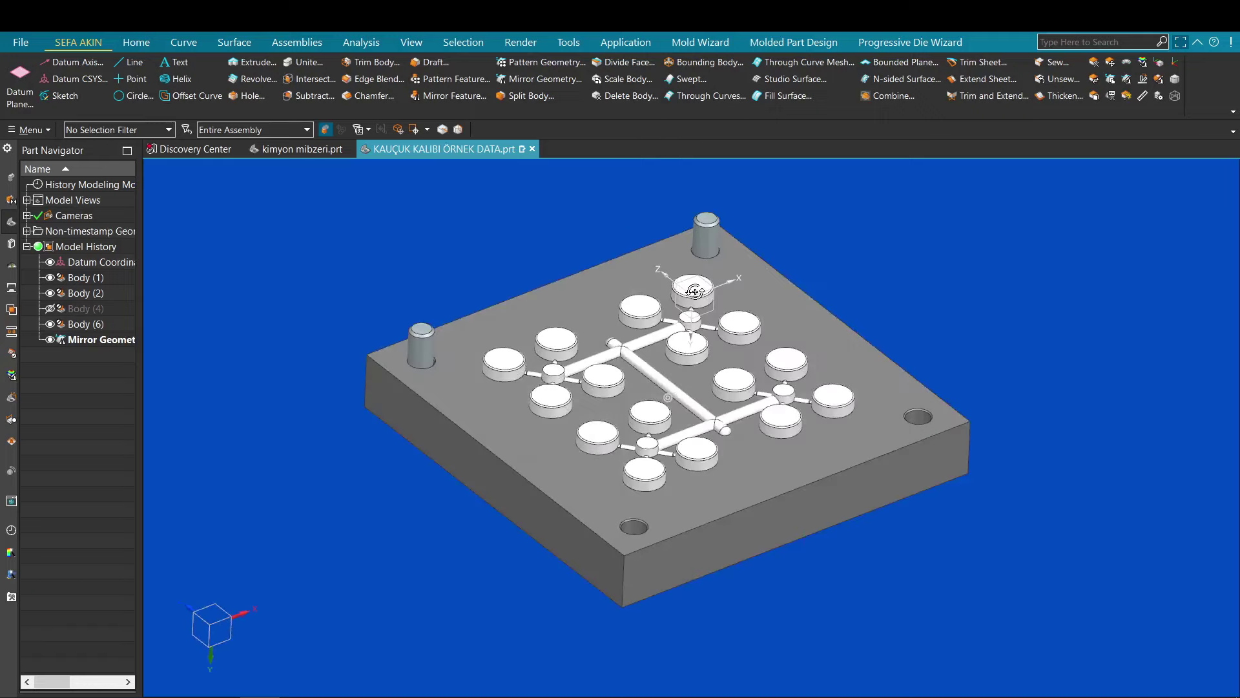
scroll(456, 360, "up", 5)
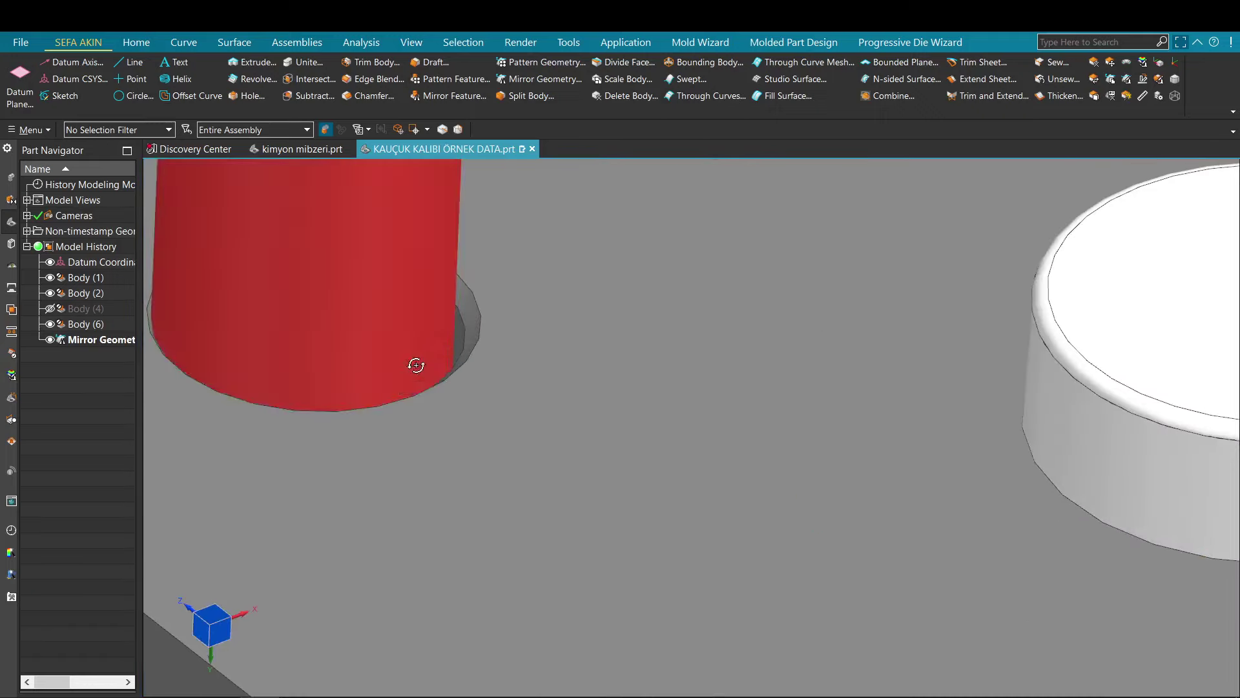
middle_click_drag(415, 362, 401, 418)
scroll(401, 416, "down", 7)
scroll(568, 368, "down", 3)
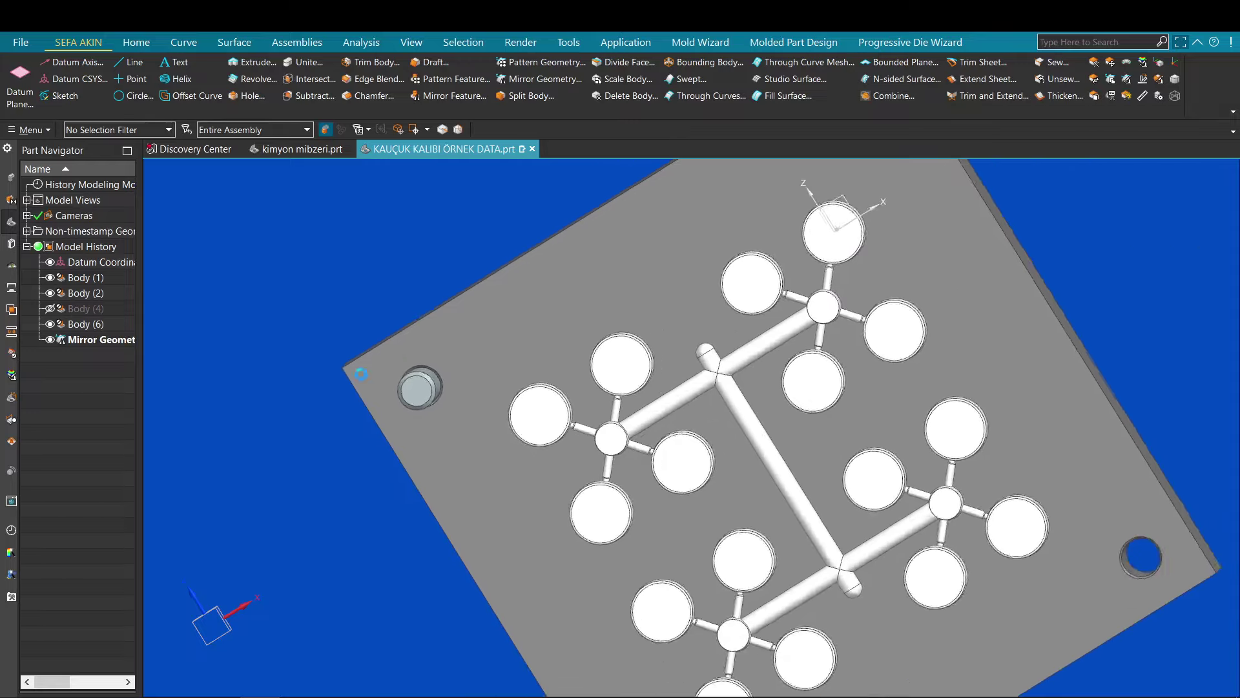
key("F8")
scroll(492, 349, "up", 11)
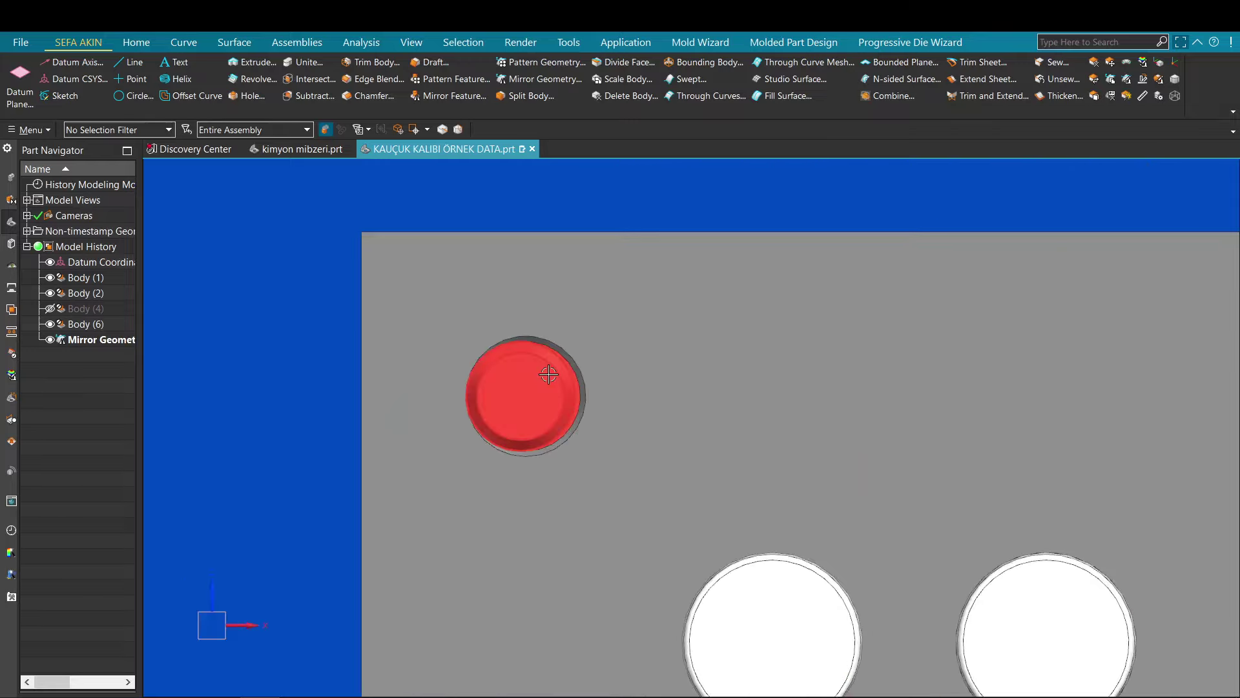
scroll(526, 385, "down", 2)
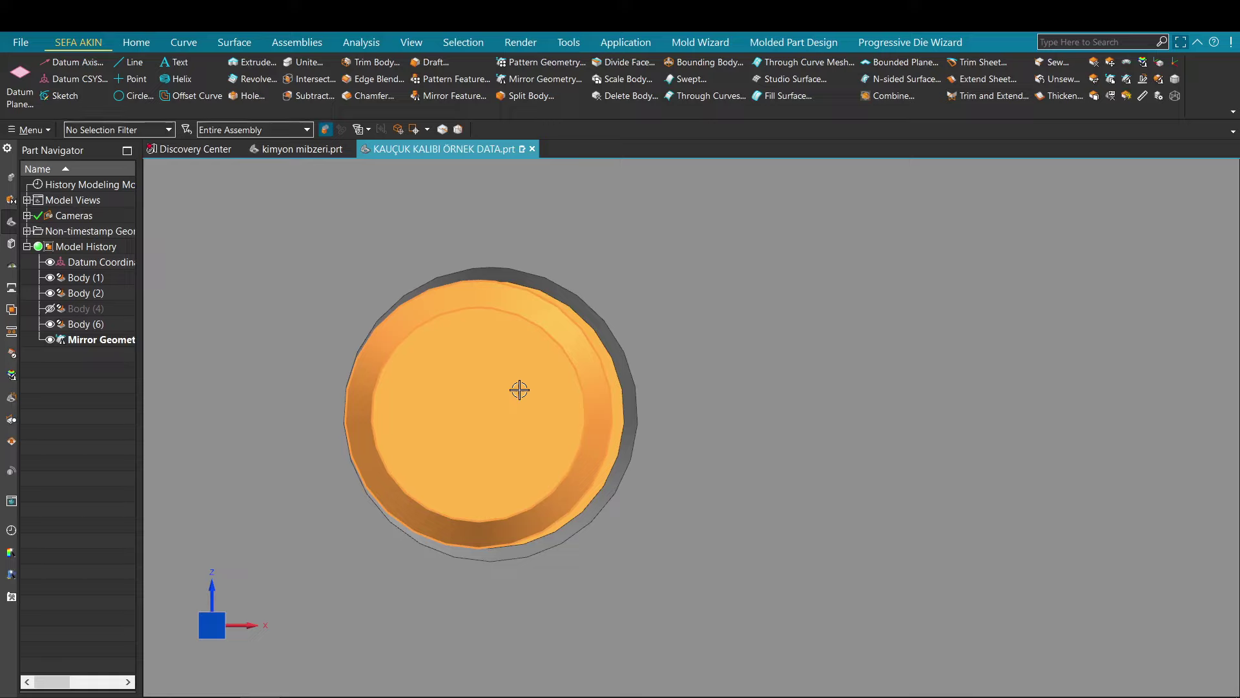
scroll(546, 390, "down", 5)
scroll(1034, 420, "up", 6)
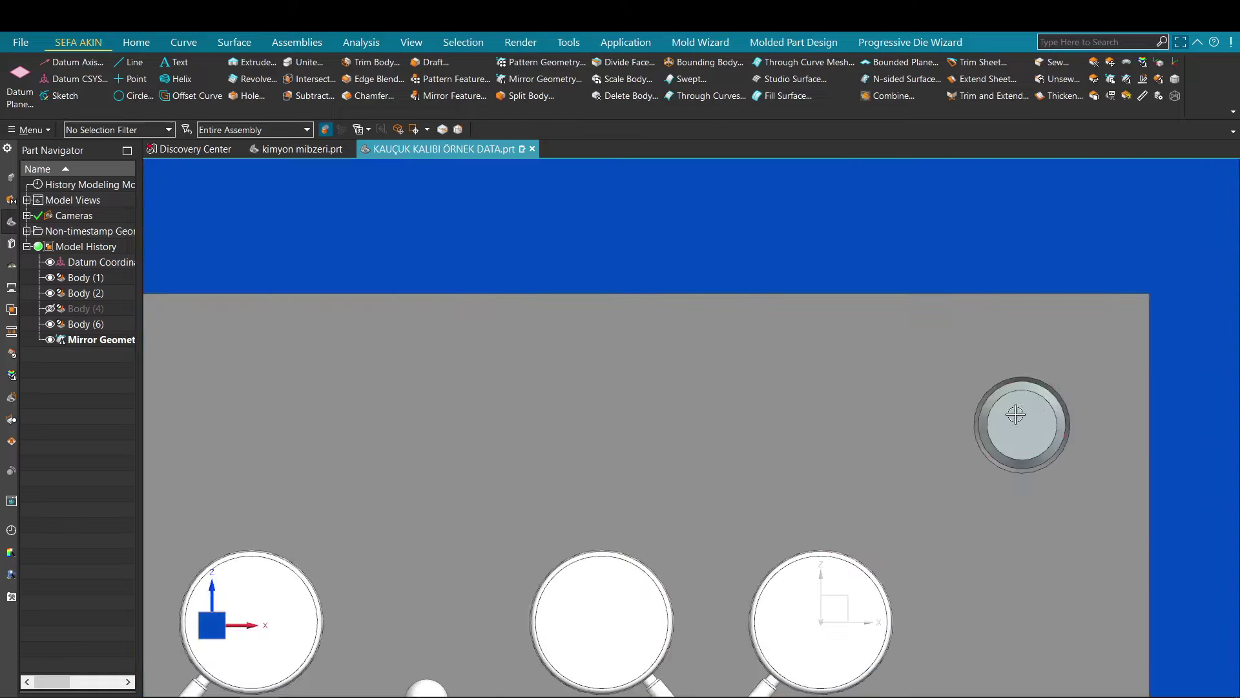
scroll(758, 335, "down", 6)
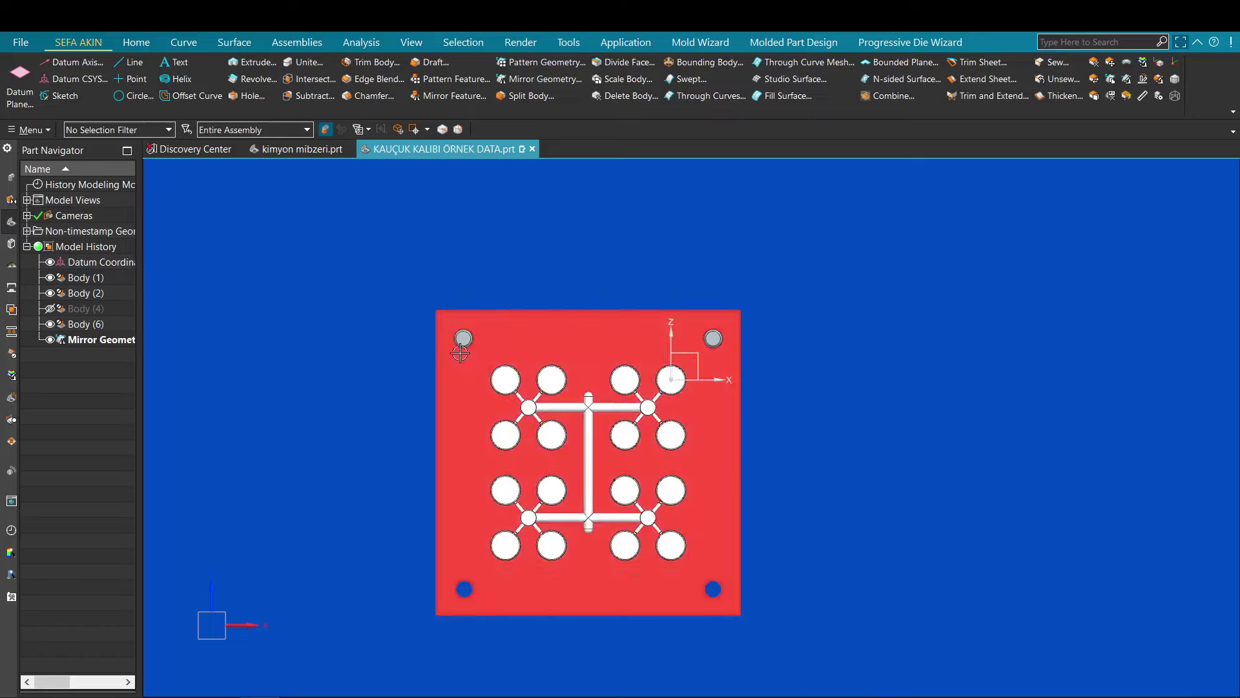
- Remove the parameters from both guide pins and delete the mirrored pin from its corner hole
scroll(457, 354, "up", 4)
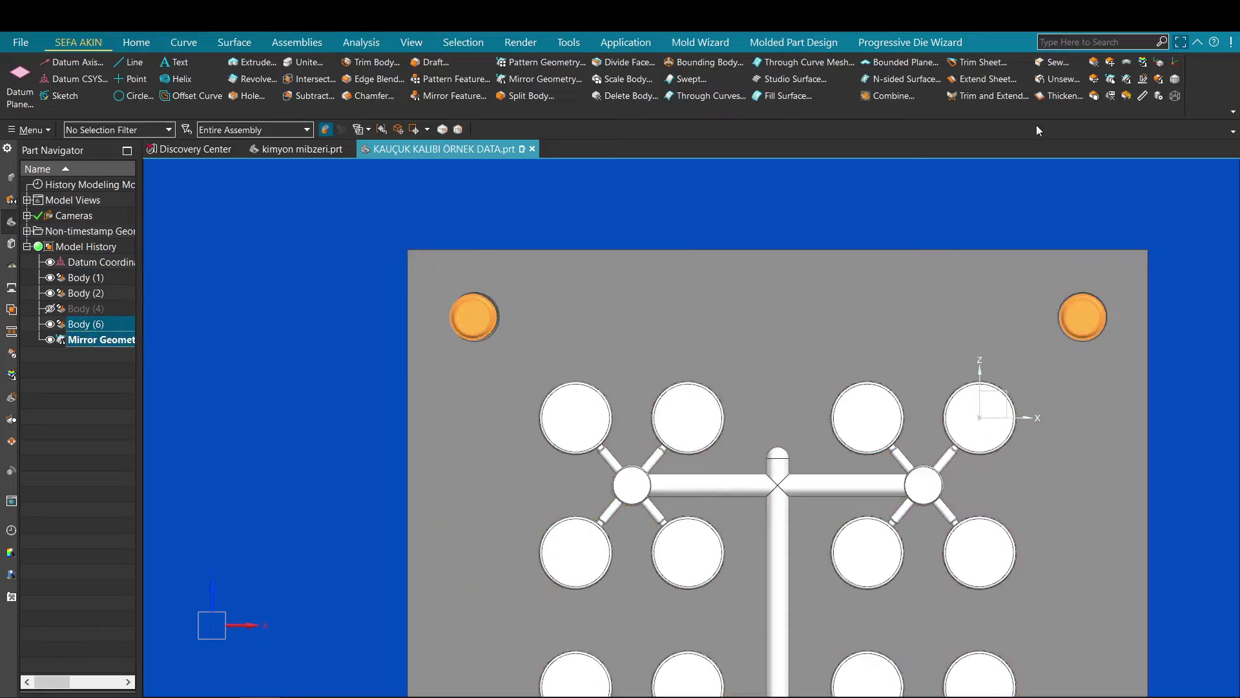
left_click(1110, 97)
left_click(305, 259)
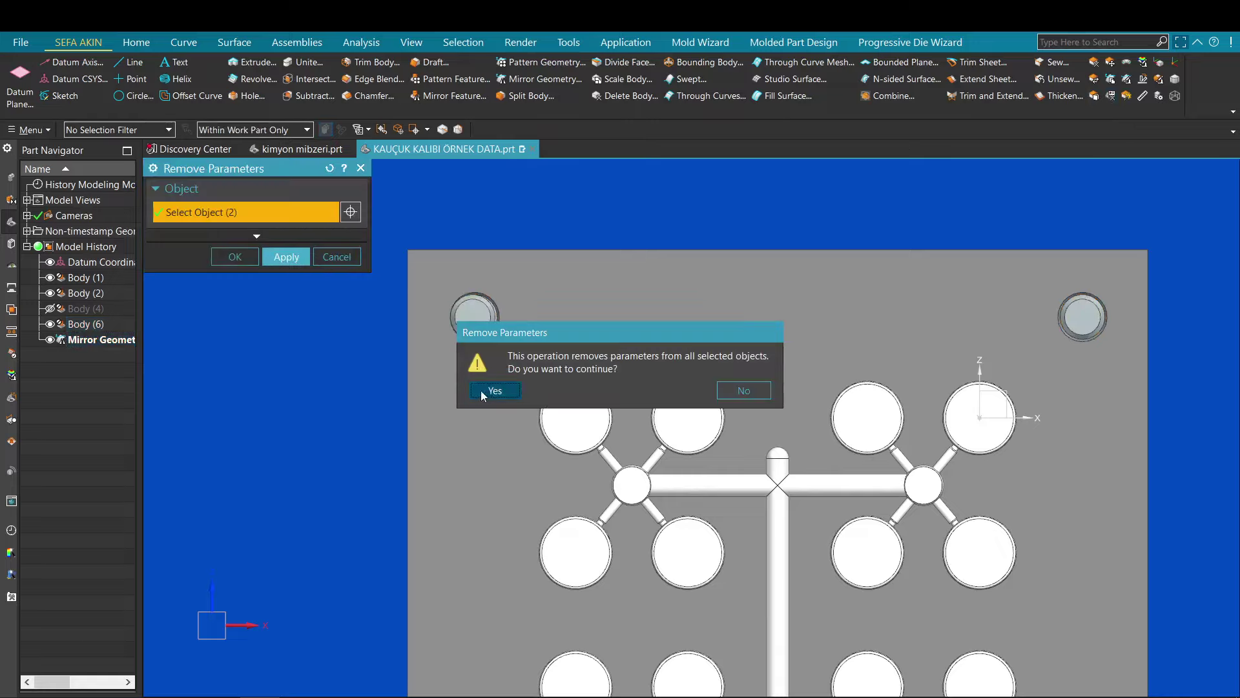
left_click(488, 390)
key("Delete")
- Delete the faces of the grey plate's corner hole that held the removed pin, closing the opening on the cavity side
scroll(484, 324, "down", 1)
middle_click_drag(519, 329, 536, 258, "shift")
scroll(479, 291, "up", 8)
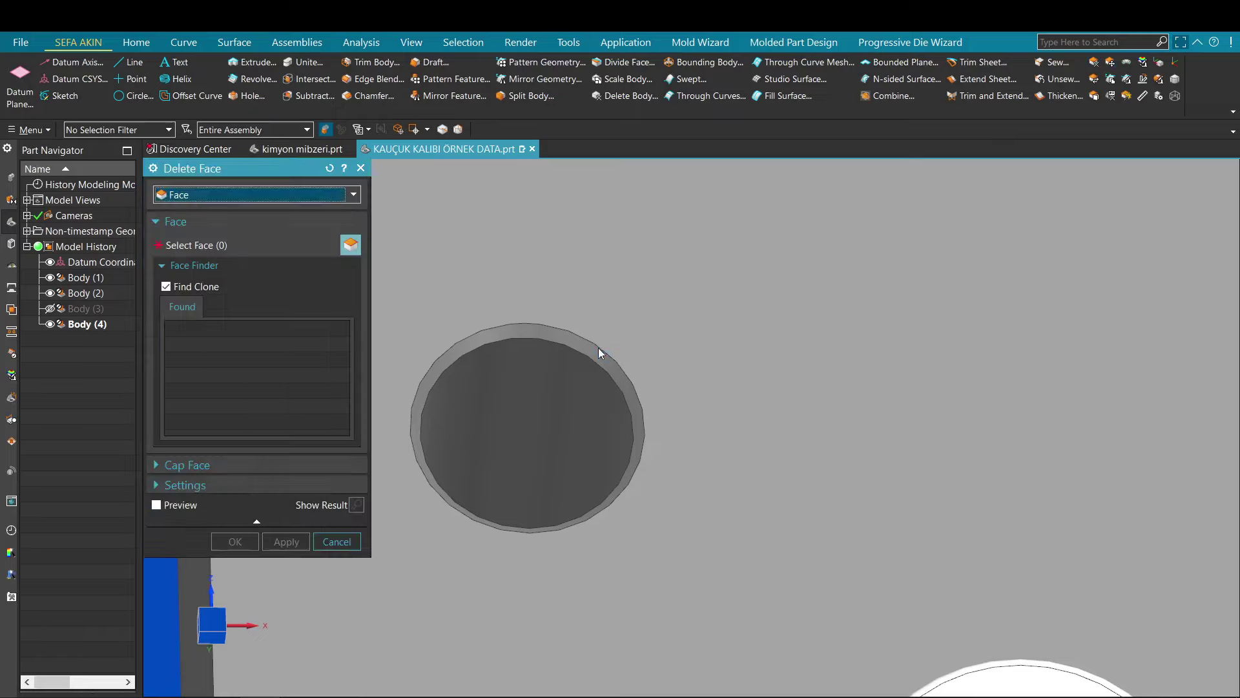
middle_click(589, 307)
scroll(585, 390, "down", 7)
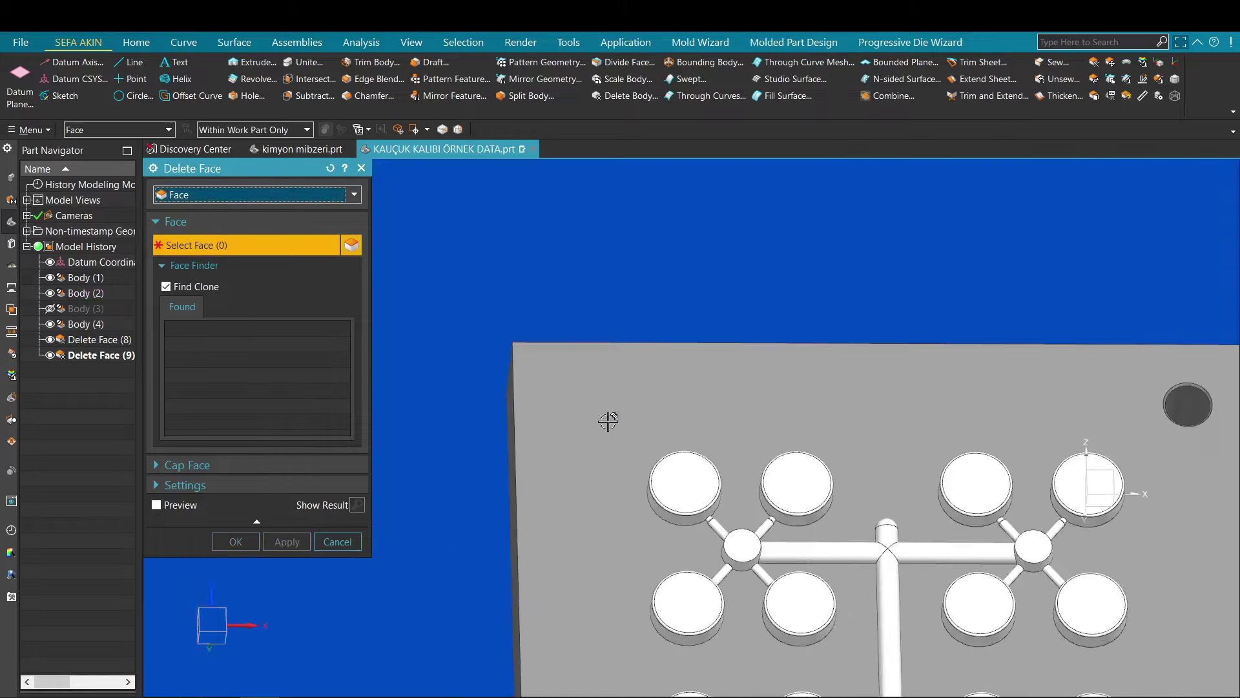
- Delete the chamfer and wall faces of the two other empty corner holes on the grey plate's cavity side
scroll(646, 416, "down", 4)
scroll(678, 589, "up", 5)
middle_click_drag(687, 587, 686, 442, "shift")
scroll(572, 459, "up", 3)
scroll(573, 458, "up", 3)
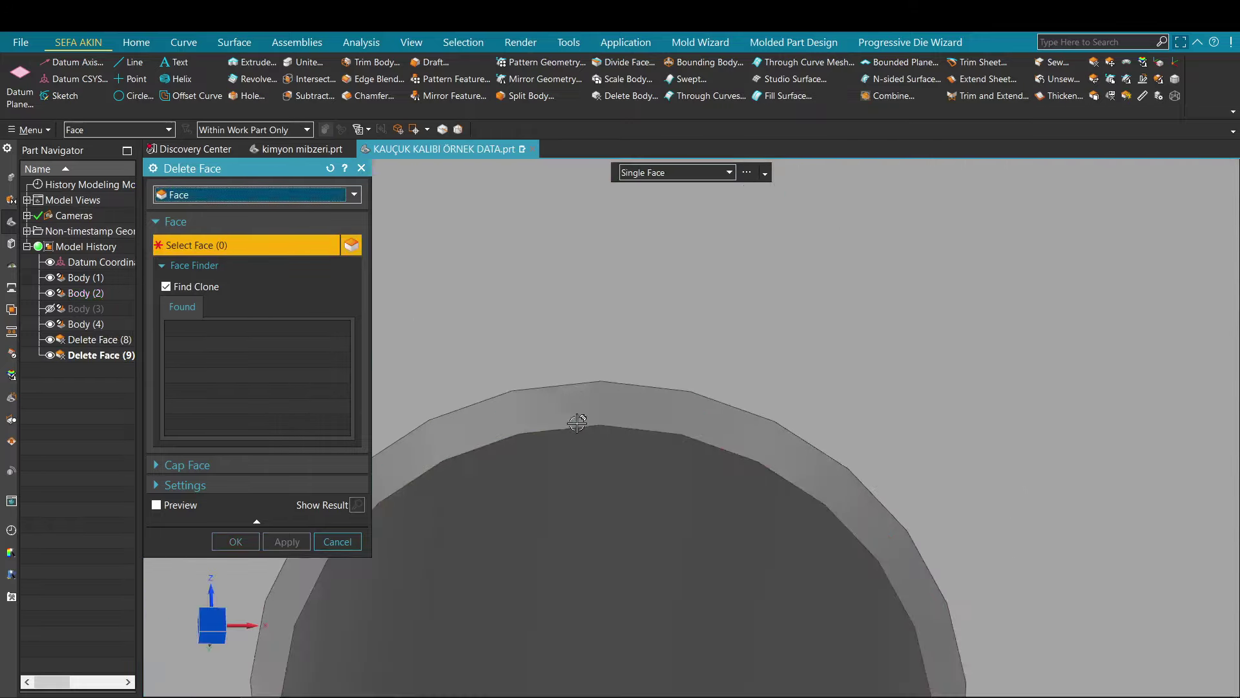
left_click(592, 482)
scroll(714, 415, "down", 6)
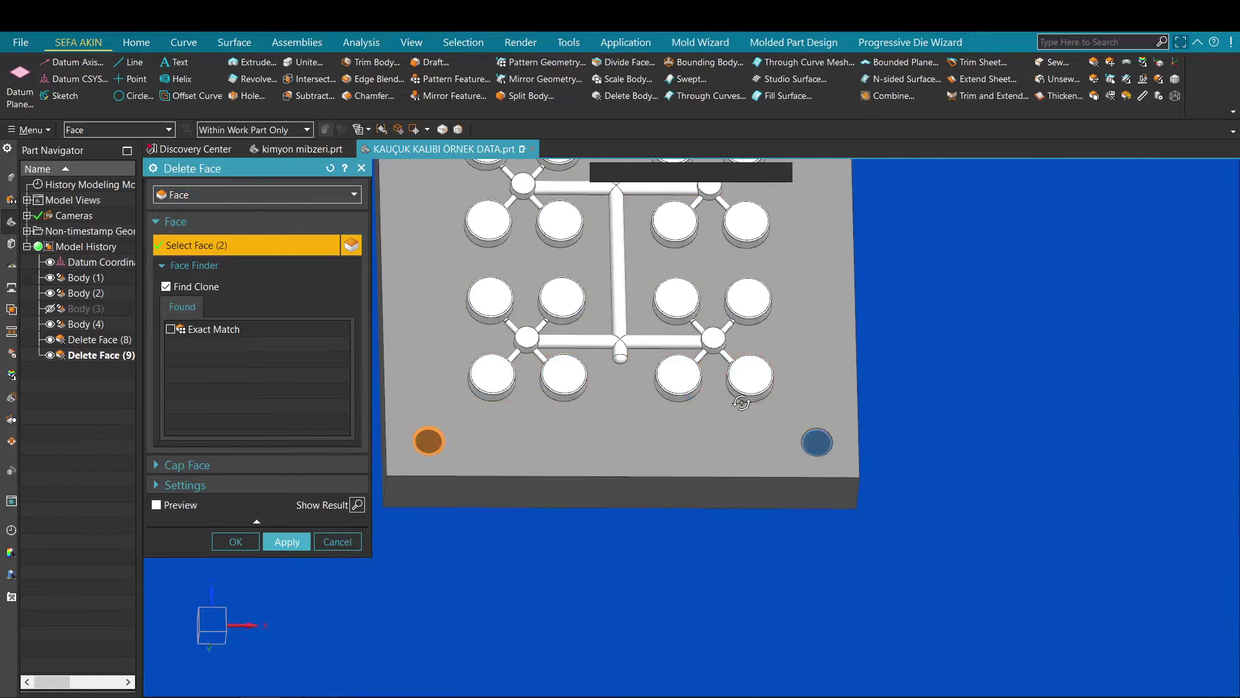
scroll(865, 431, "up", 6)
left_click(954, 465)
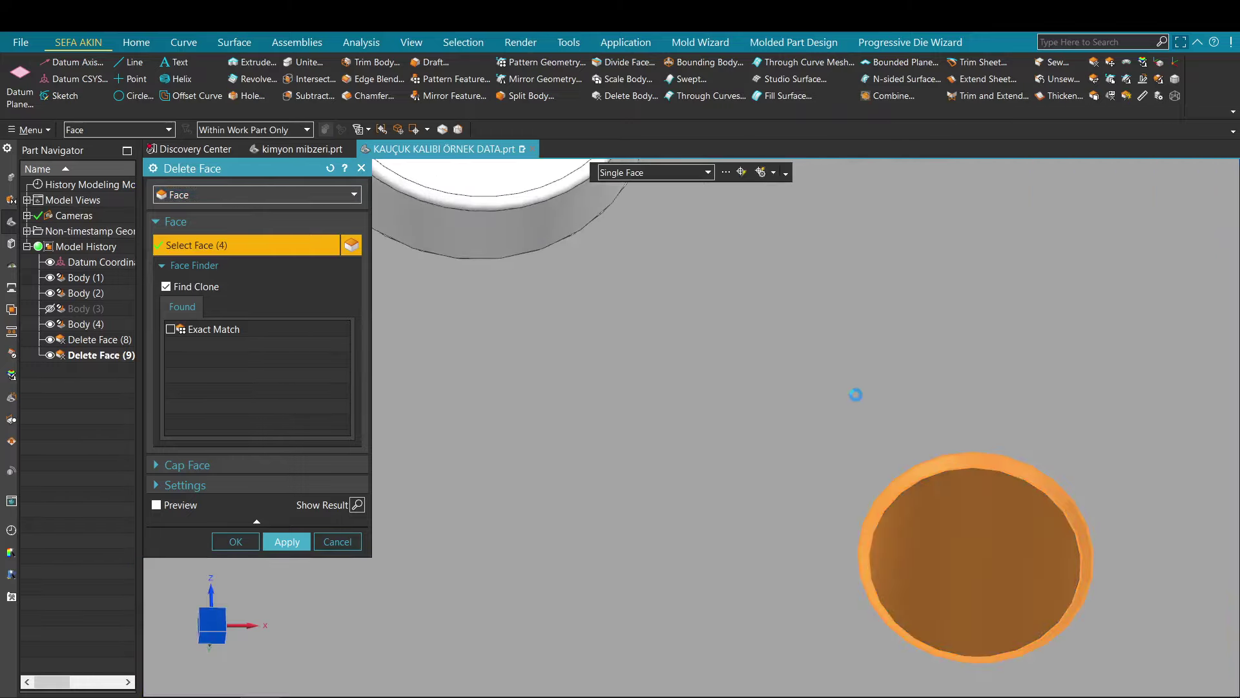
middle_click(855, 394)
scroll(853, 395, "down", 8)
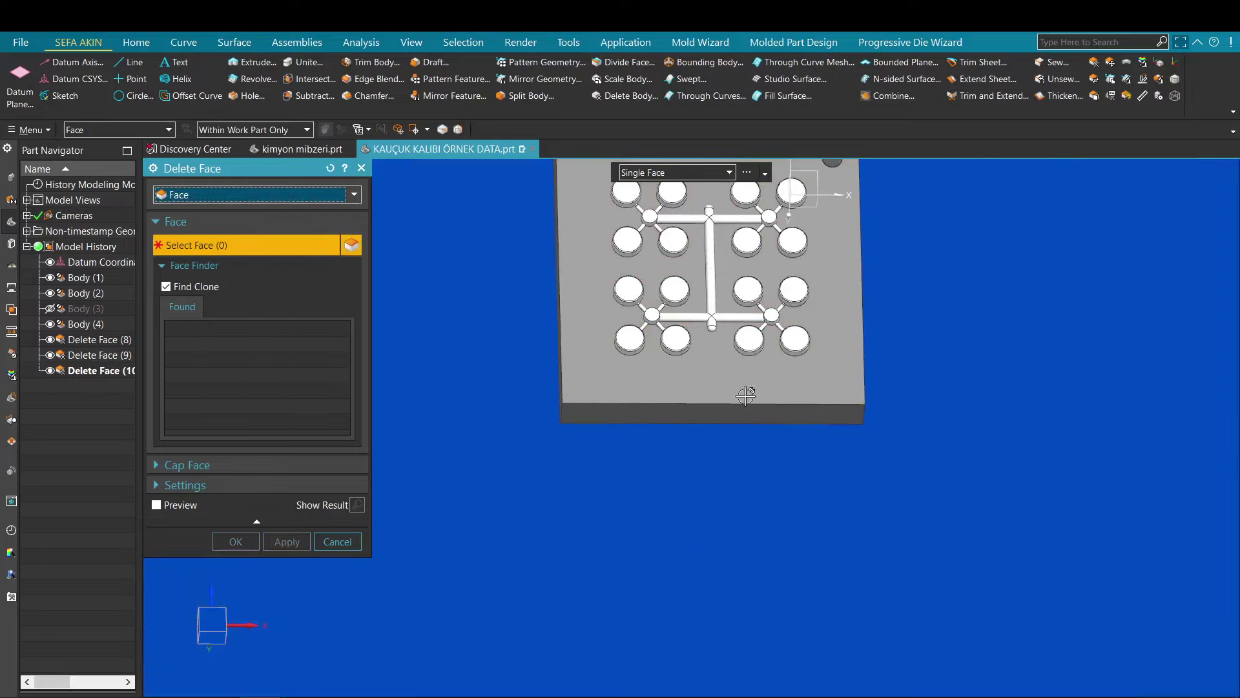
- Delete the faces of two leftover counterbore pockets on the grey plate's back side
middle_click_drag(742, 391, 553, 456)
scroll(601, 493, "up", 5)
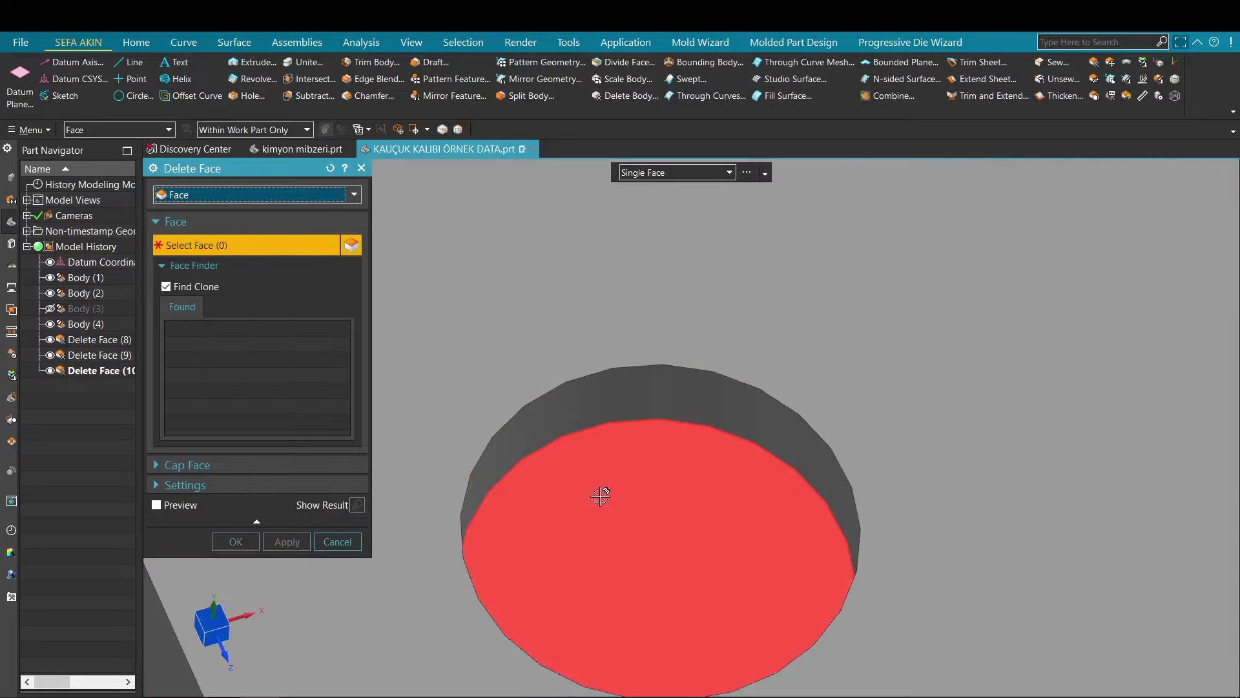
left_click(602, 478)
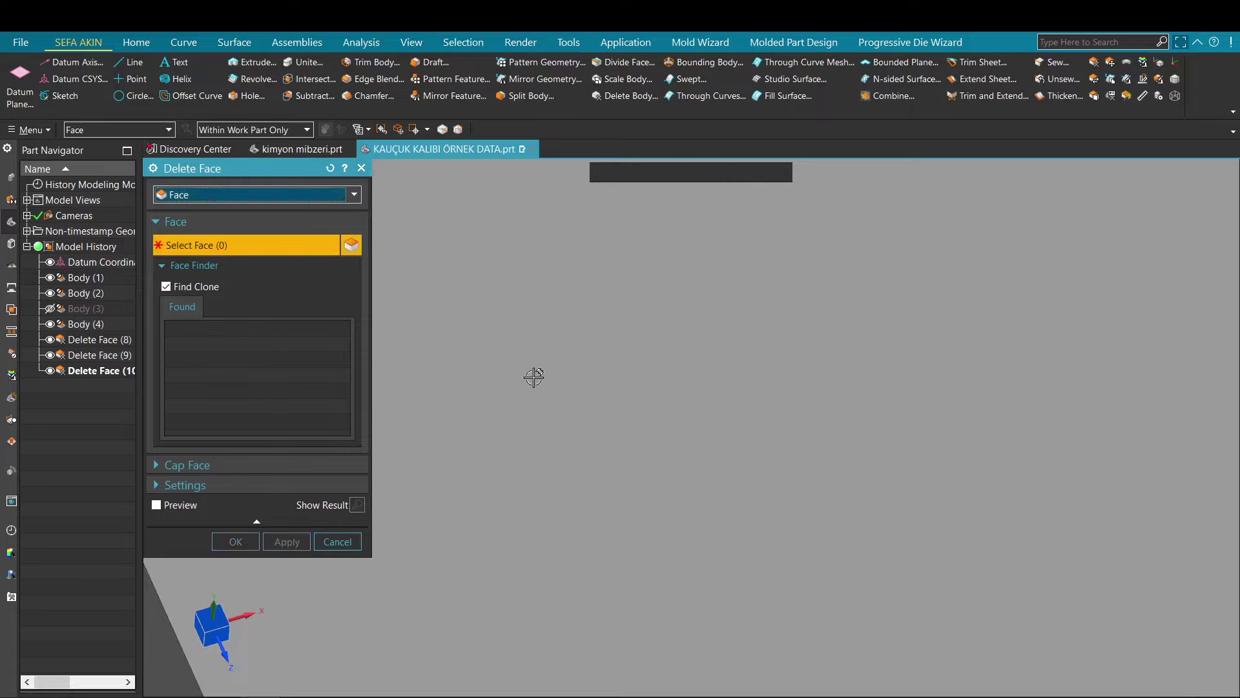
scroll(533, 377, "down", 6)
middle_click_drag(493, 188, 564, 382, "shift")
scroll(564, 382, "down", 3)
scroll(502, 213, "up", 9)
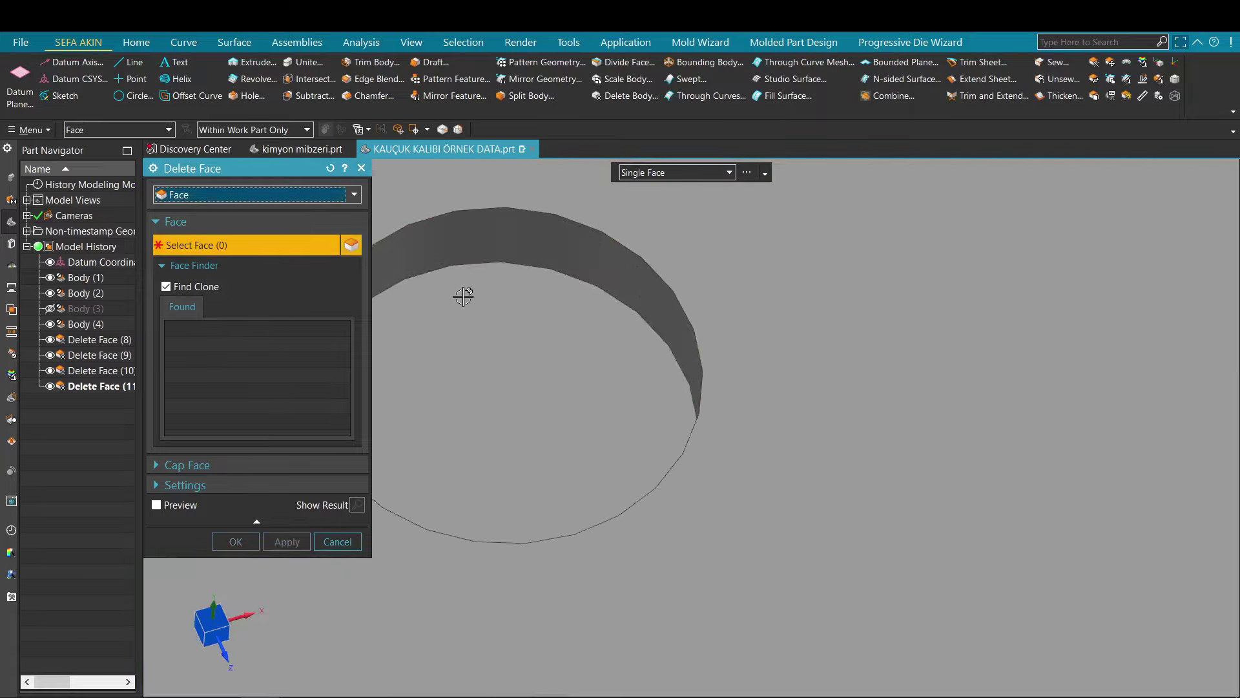
left_click(464, 295)
middle_click(720, 330)
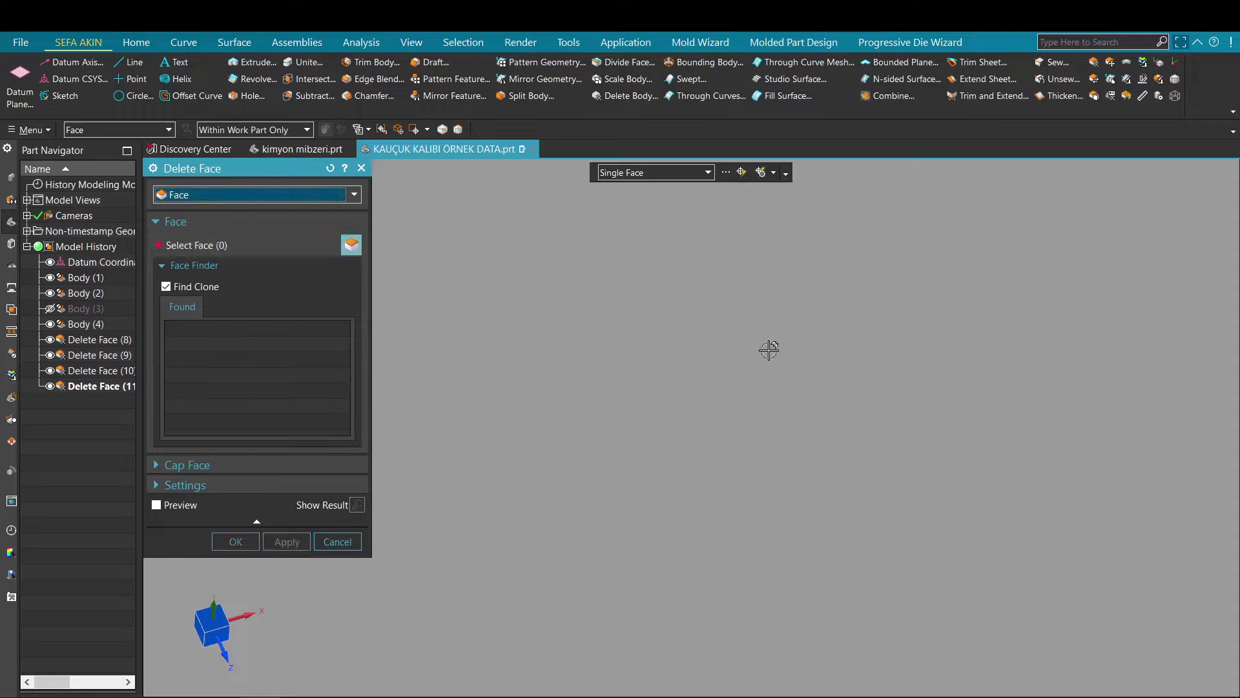
- Delete the faces of the last leftover counterbore pocket on the back side and finish deleting faces
scroll(768, 349, "down", 6)
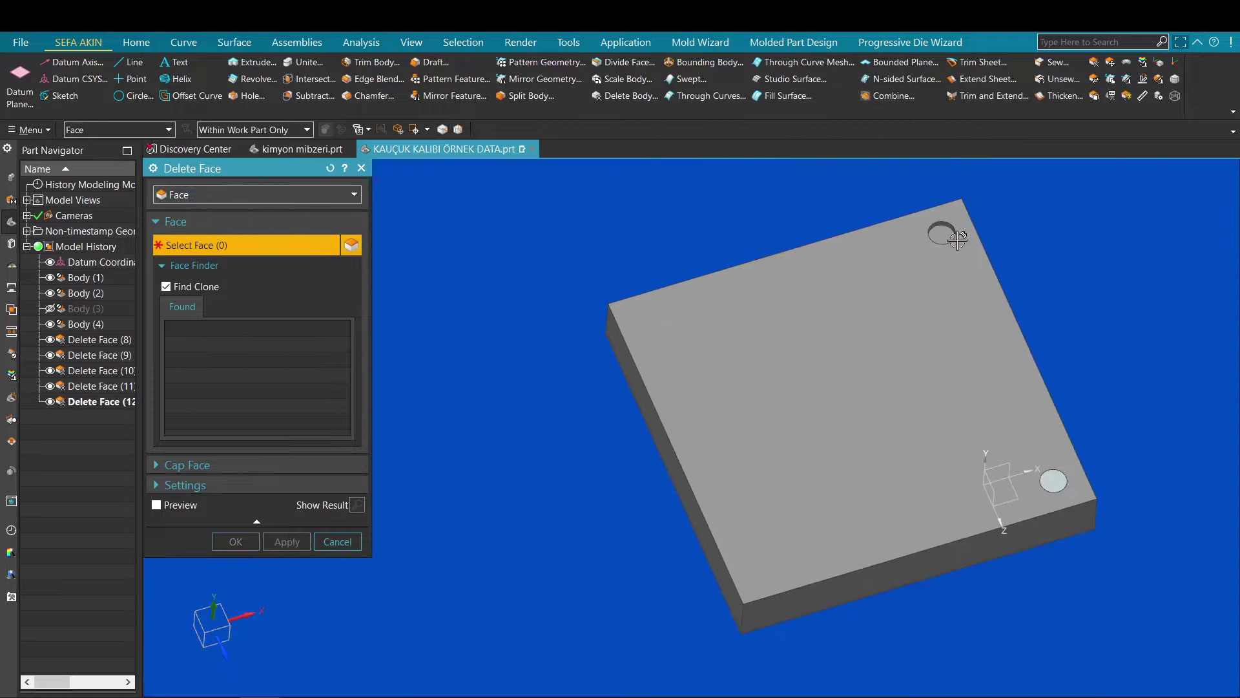
scroll(957, 240, "up", 6)
left_click(803, 288)
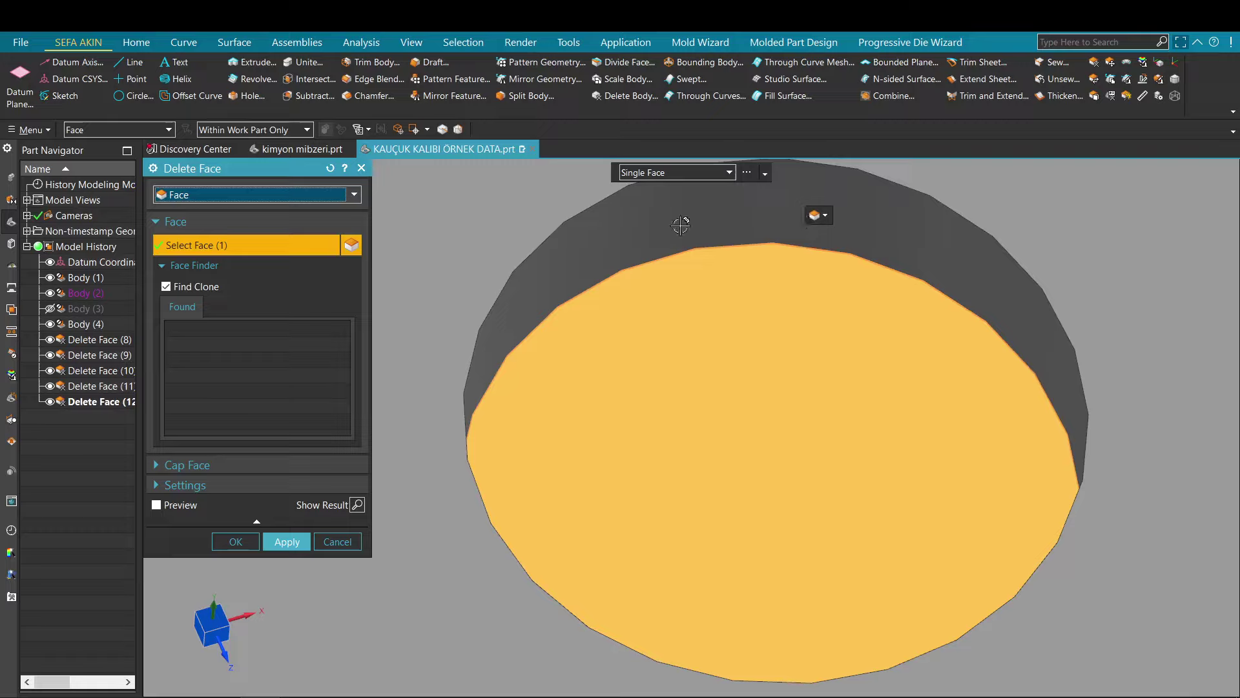
middle_click(665, 285)
key("Escape")
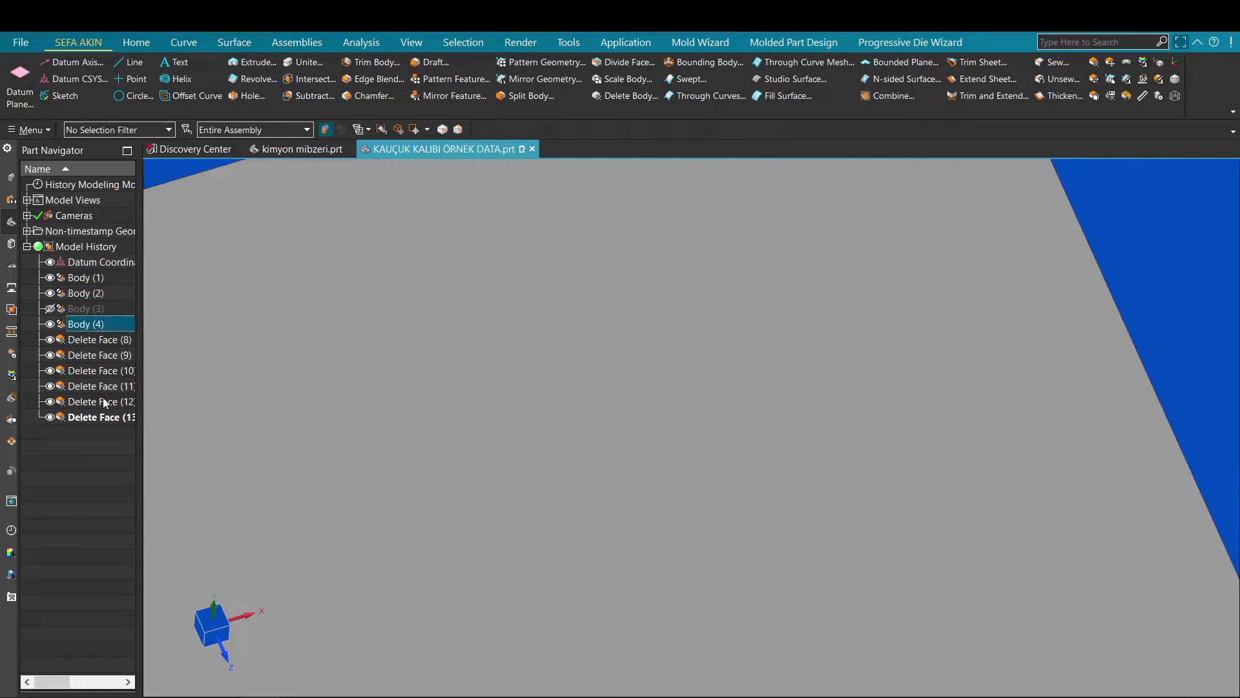
- Remove the parameters from the grey plate and the delete-face features
left_click(105, 402, "shift")
left_click(1111, 97)
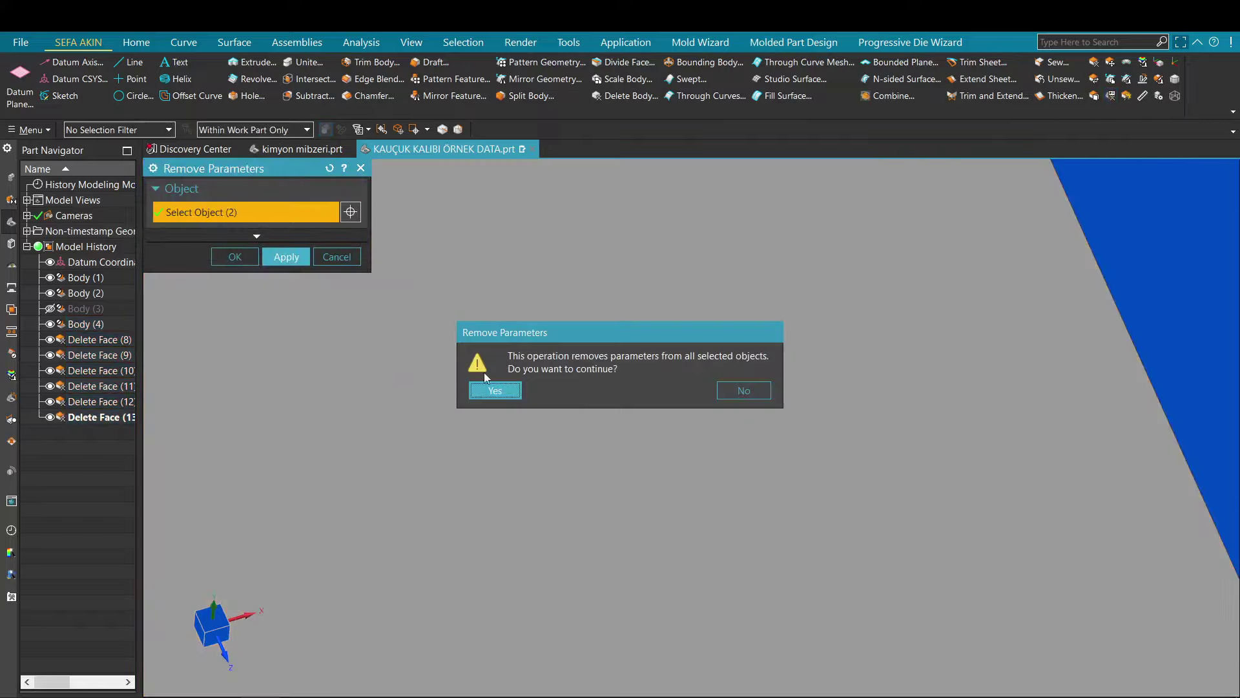
left_click(496, 389)
key("Escape")
scroll(534, 369, "down", 7)
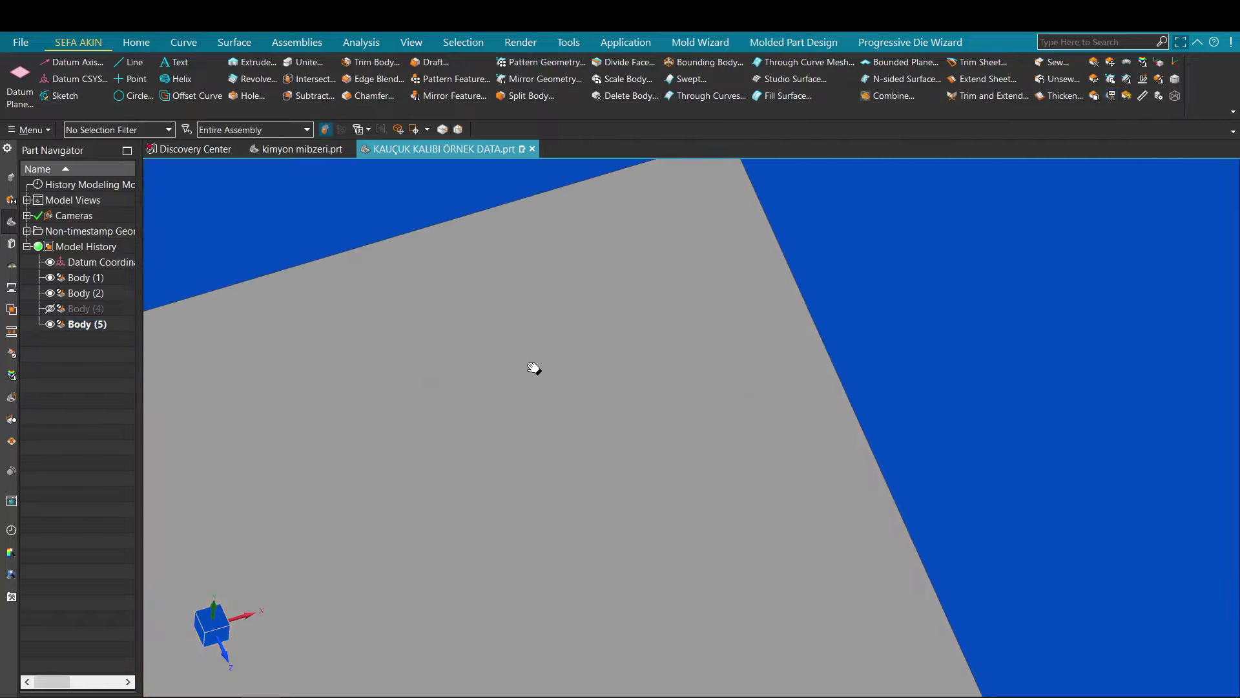
- Mirror the remaining pin to the adjacent plate corner about the plane midway between two opposite side faces
scroll(528, 390, "down", 3)
middle_click_drag(615, 418, 662, 357)
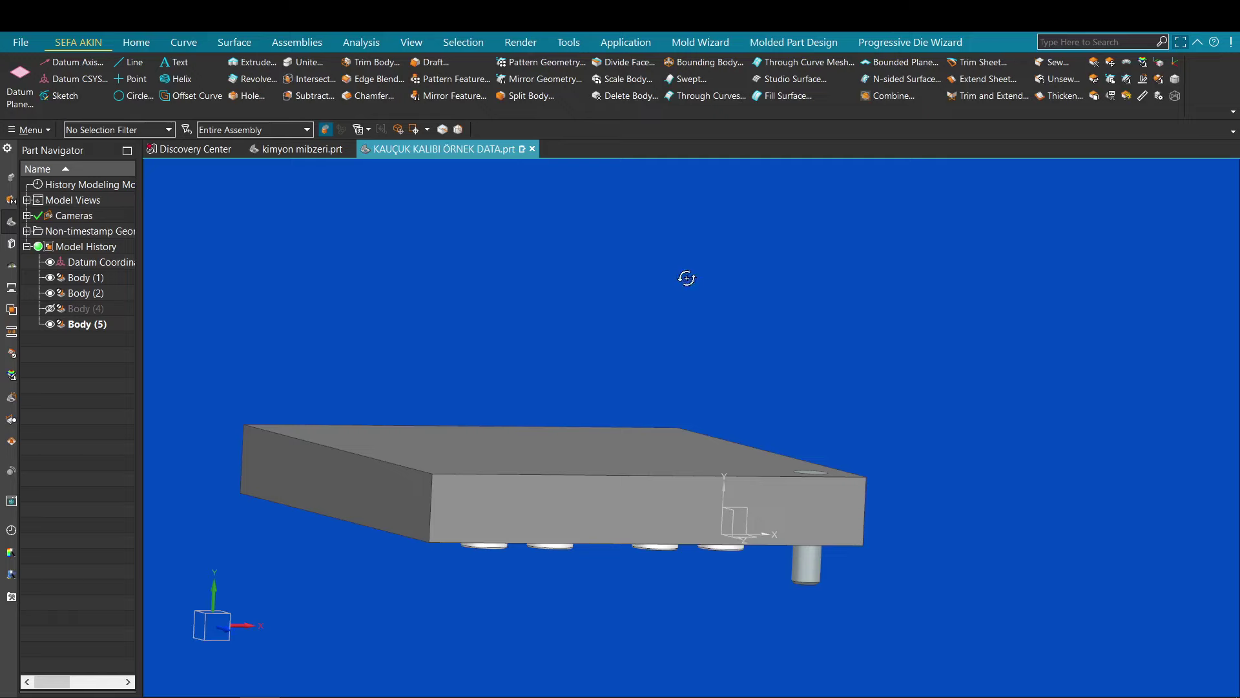
middle_click_drag(687, 278, 681, 317)
left_click(808, 580)
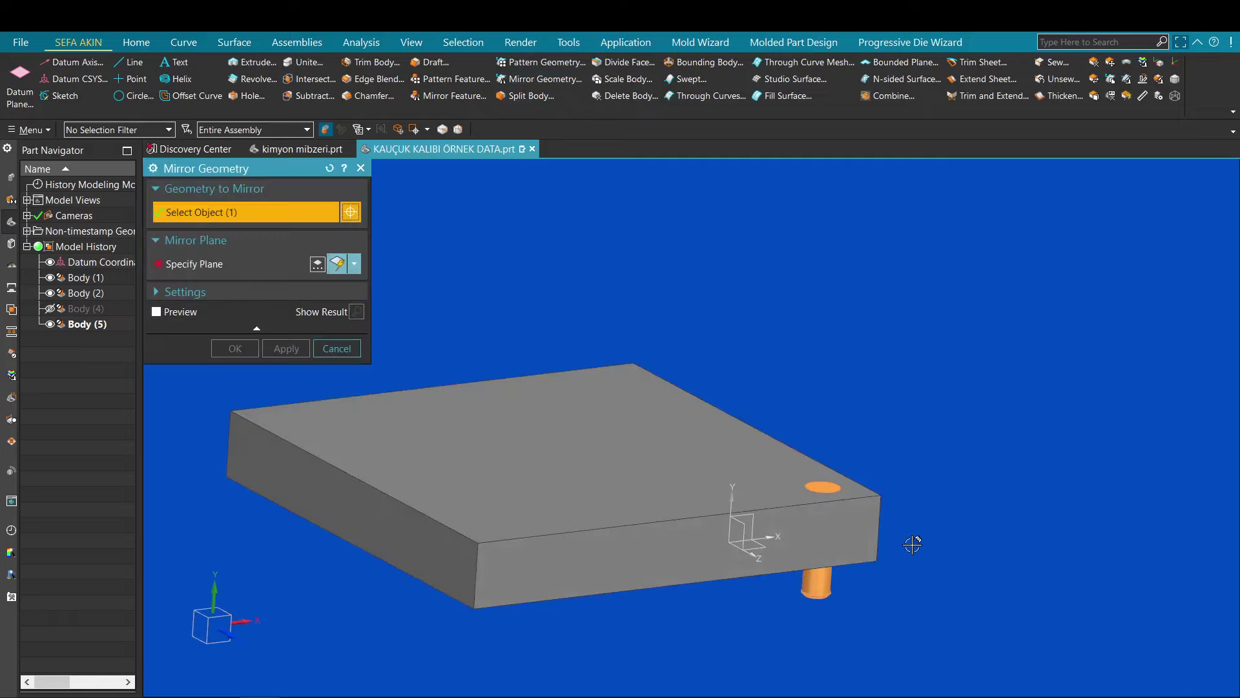
left_click(812, 540)
middle_click_drag(813, 539, 830, 452)
scroll(835, 412, "up", 5)
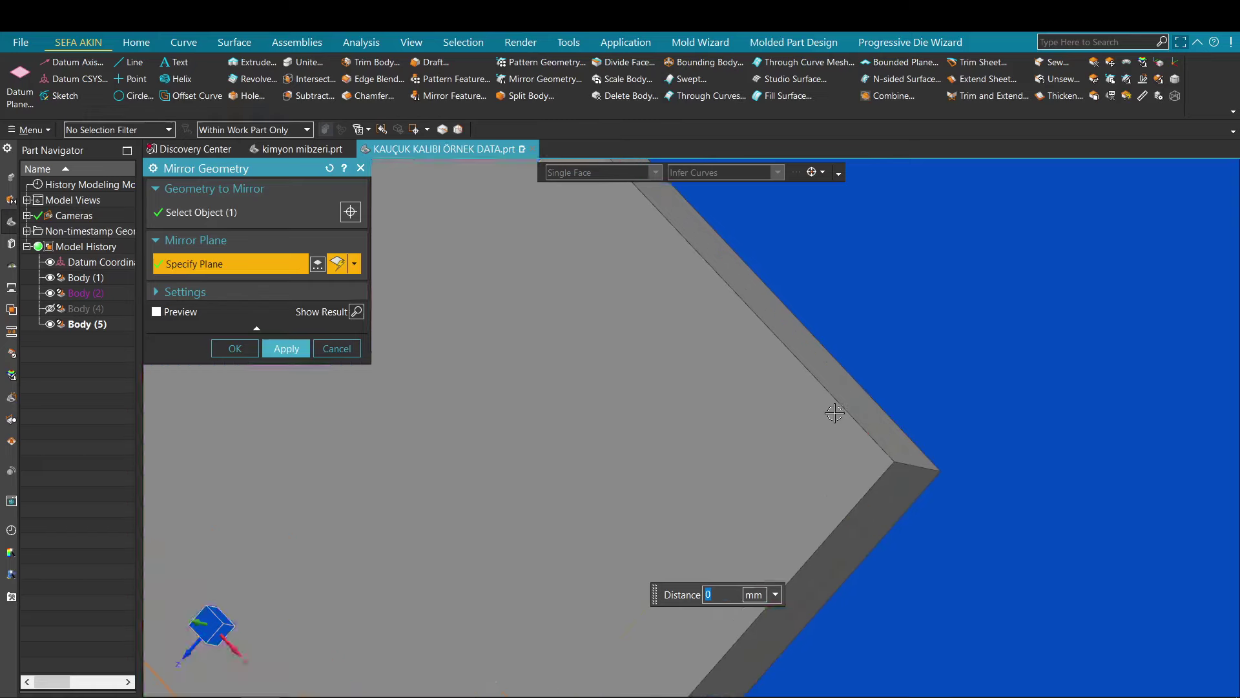
scroll(857, 406, "down", 3)
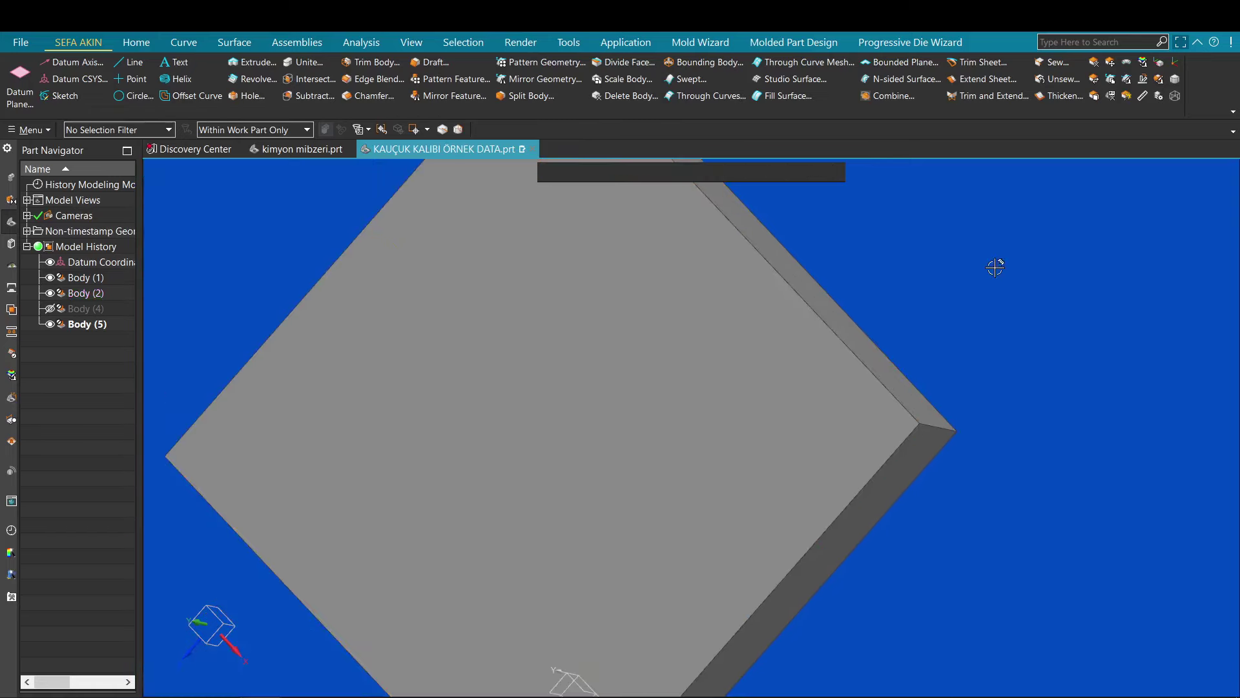
- Show the yellow plate together with the grey one to inspect their shared corner, and hide it again
key("ctrl+shift+b")
left_click(827, 417)
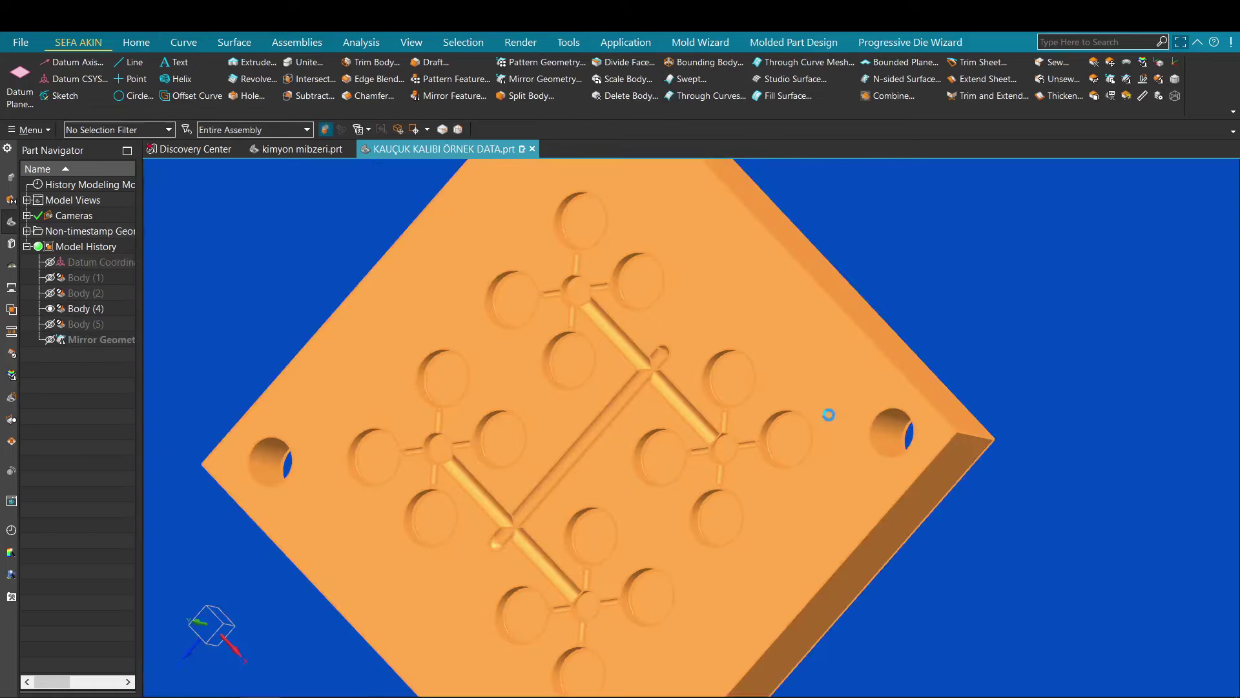
key("ctrl+b")
key("ctrl+shift+b")
mouse_move(841, 387)
middle_mouse_down()
mouse_move(858, 394)
mouse_move(853, 413)
mouse_move(828, 394)
middle_mouse_up()
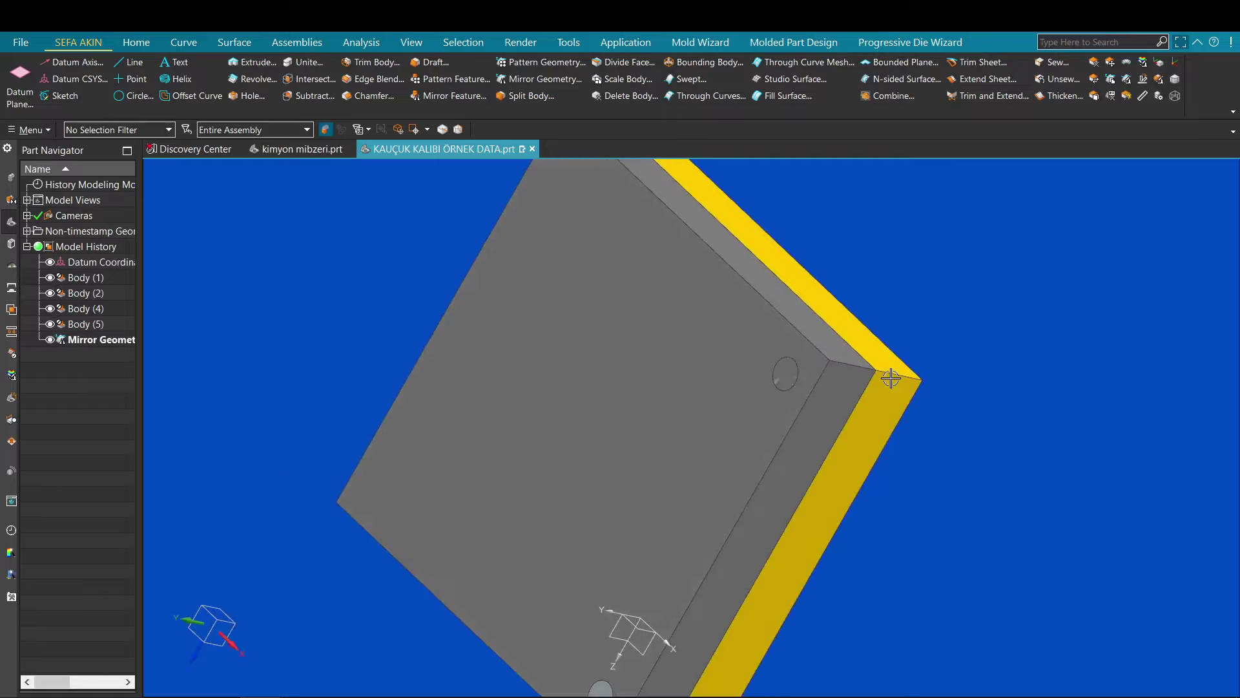
scroll(891, 375, "up", 6)
scroll(798, 350, "up", 5)
left_click(890, 421)
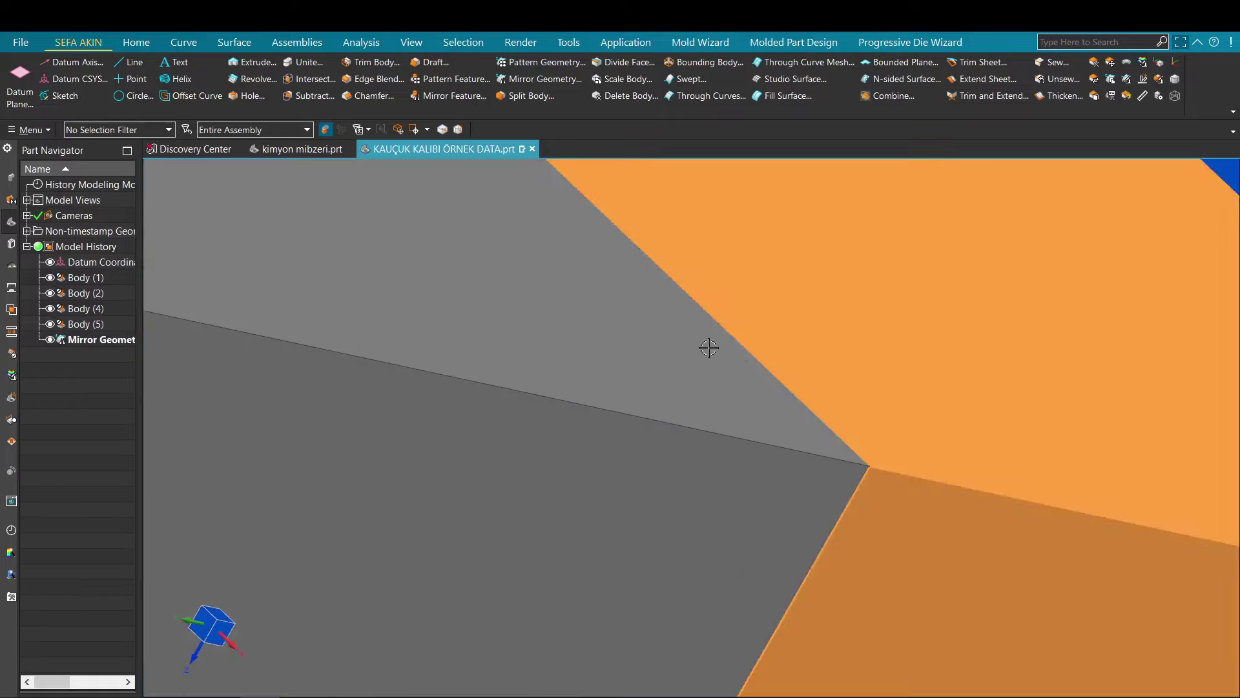
key("ctrl+b")
- Subtract the mirrored pin from the grey plate, keeping the pin as the tool body
scroll(708, 346, "down", 4)
scroll(601, 368, "down", 4)
middle_click_drag(600, 319, 789, 288, "shift")
scroll(773, 318, "down", 4)
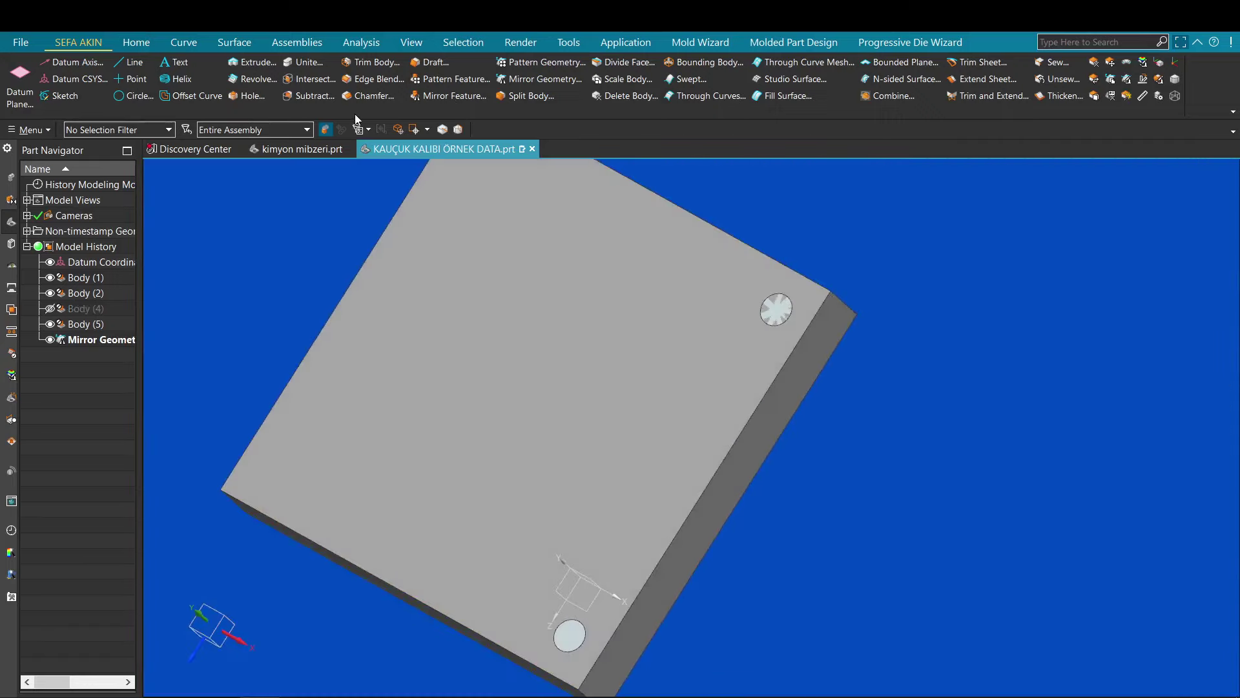
key("s")
left_click(740, 311)
left_click(774, 310)
scroll(830, 258, "down", 1)
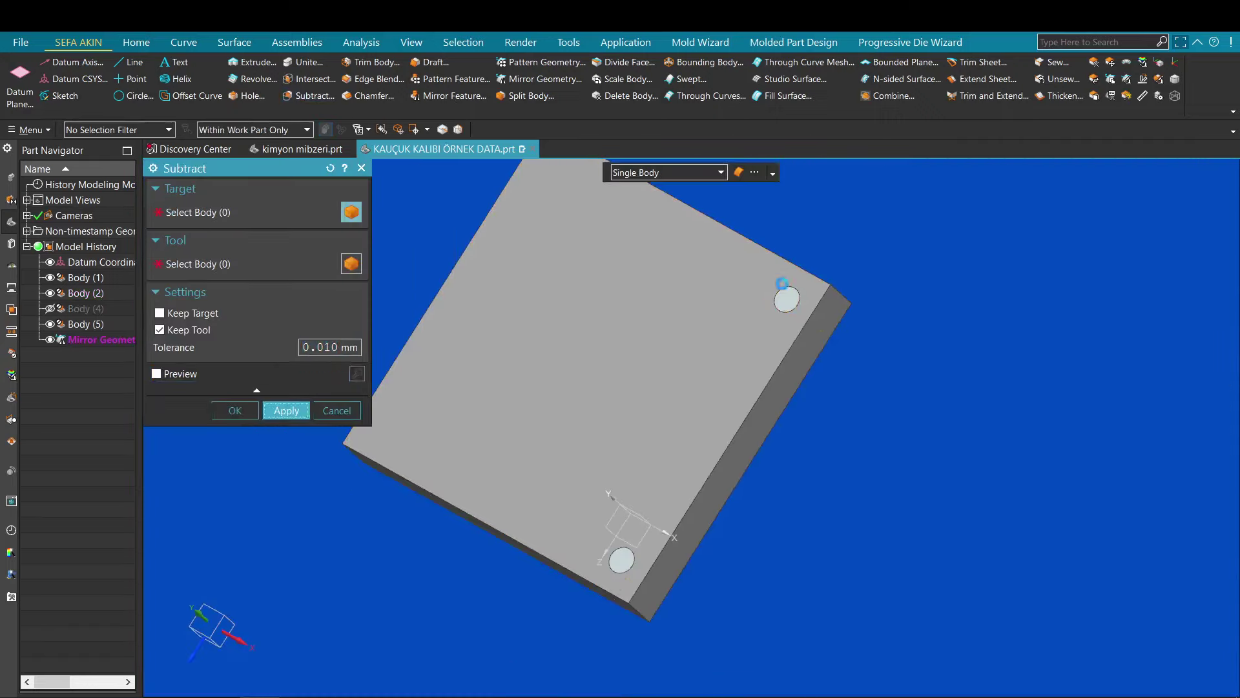
scroll(823, 276, "up", 1)
key("Escape")
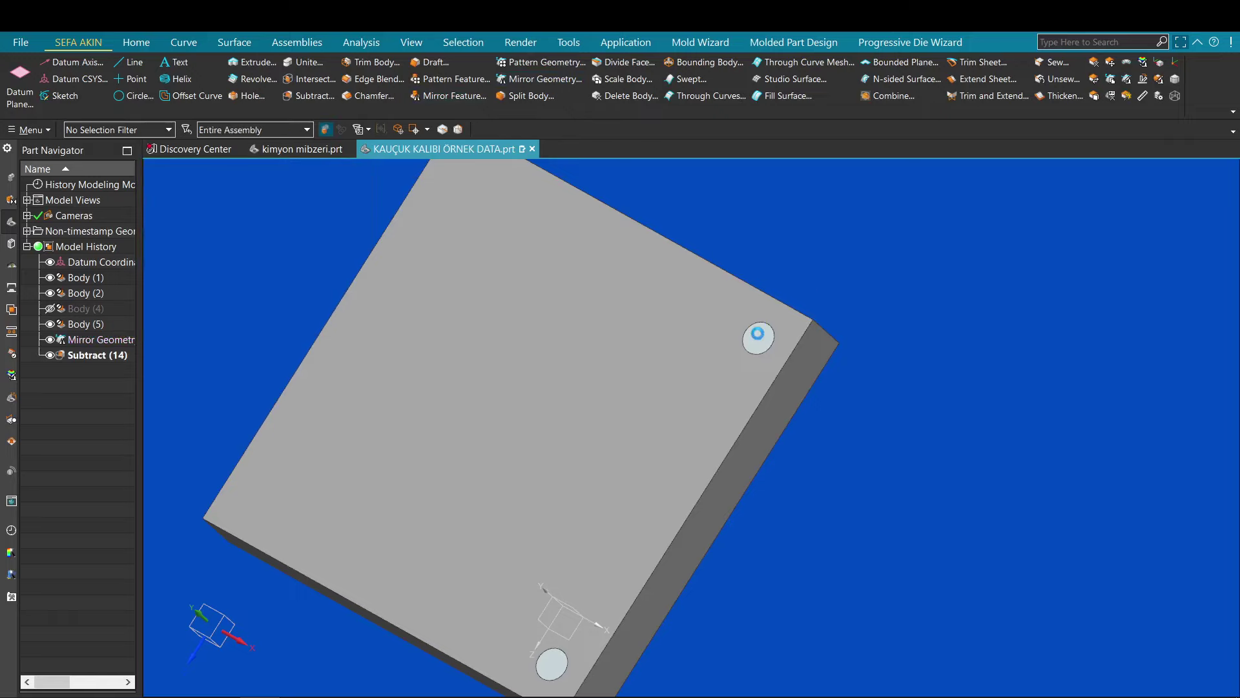
- Mirror both pins to the two opposite corners about the midplane of the plate's other pair of side faces
left_click(554, 666)
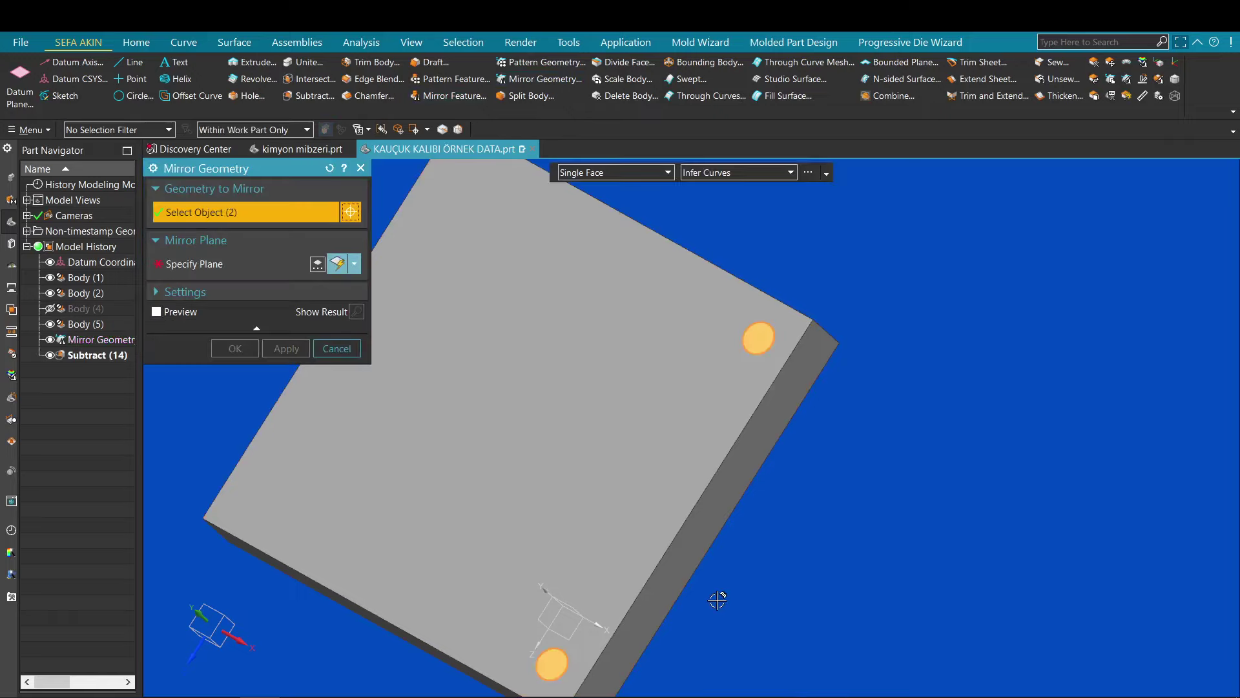
left_click(666, 583)
scroll(659, 572, "down", 3)
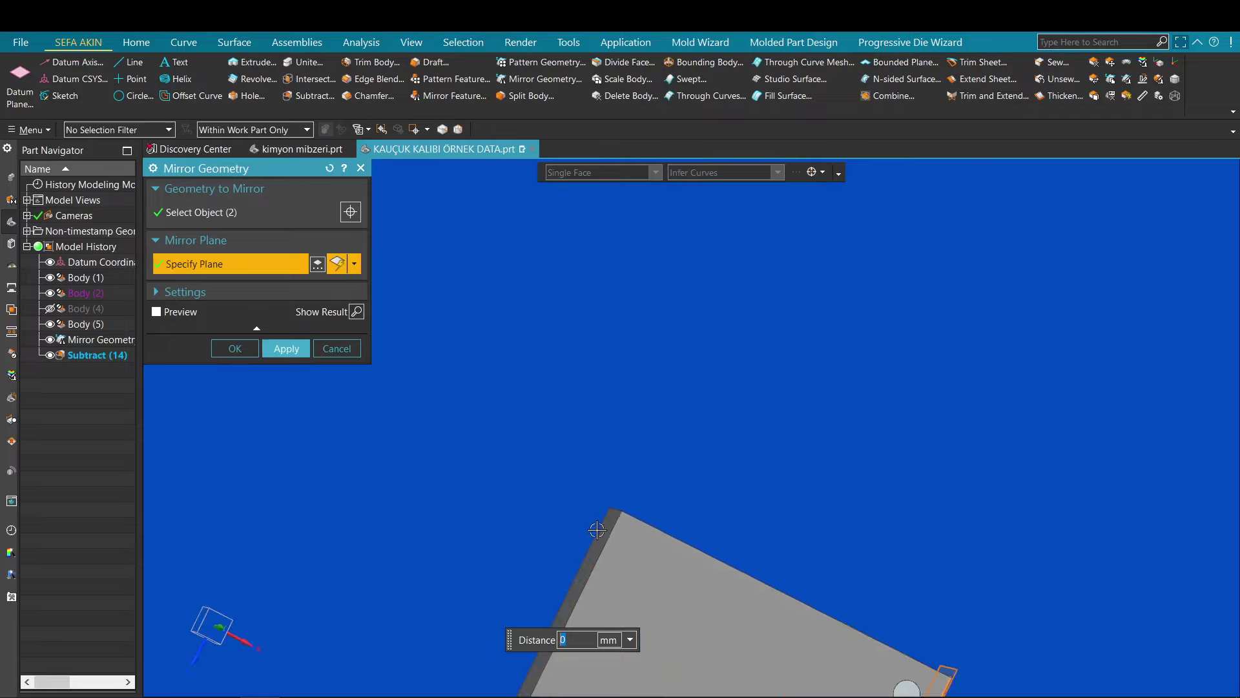
scroll(597, 529, "up", 5)
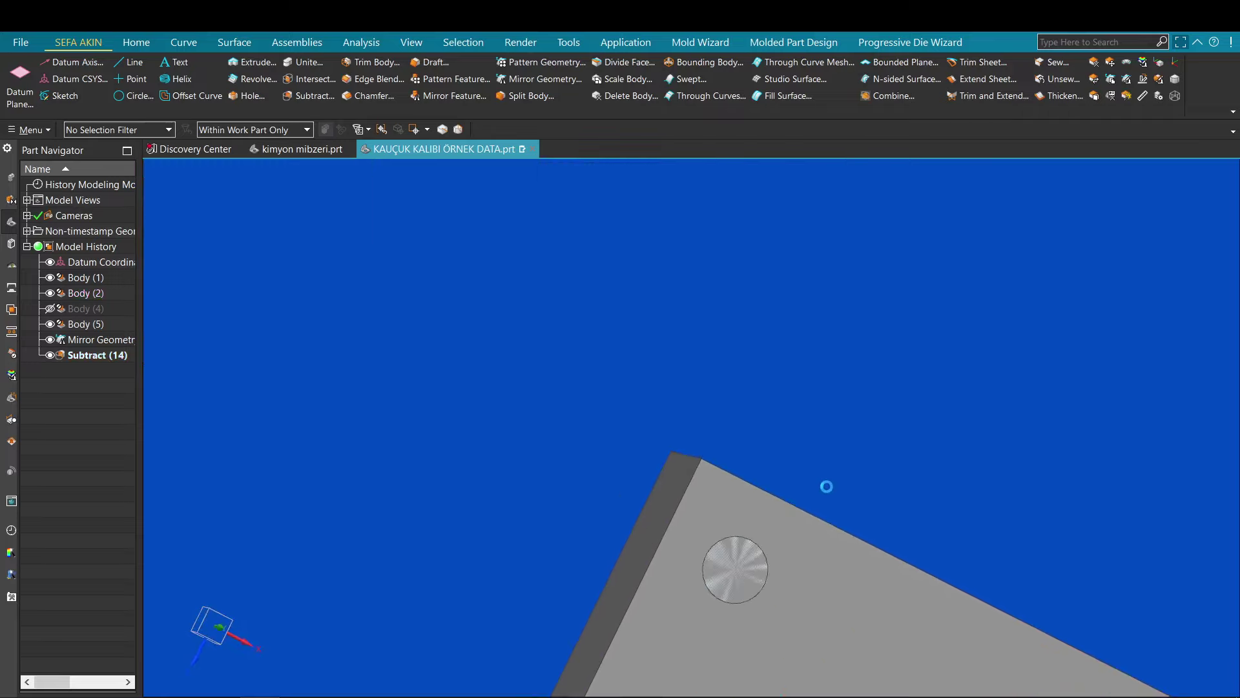
scroll(855, 406, "down", 5)
scroll(844, 503, "up", 6)
middle_click_drag(883, 509, 882, 483, "shift")
scroll(859, 503, "down", 6)
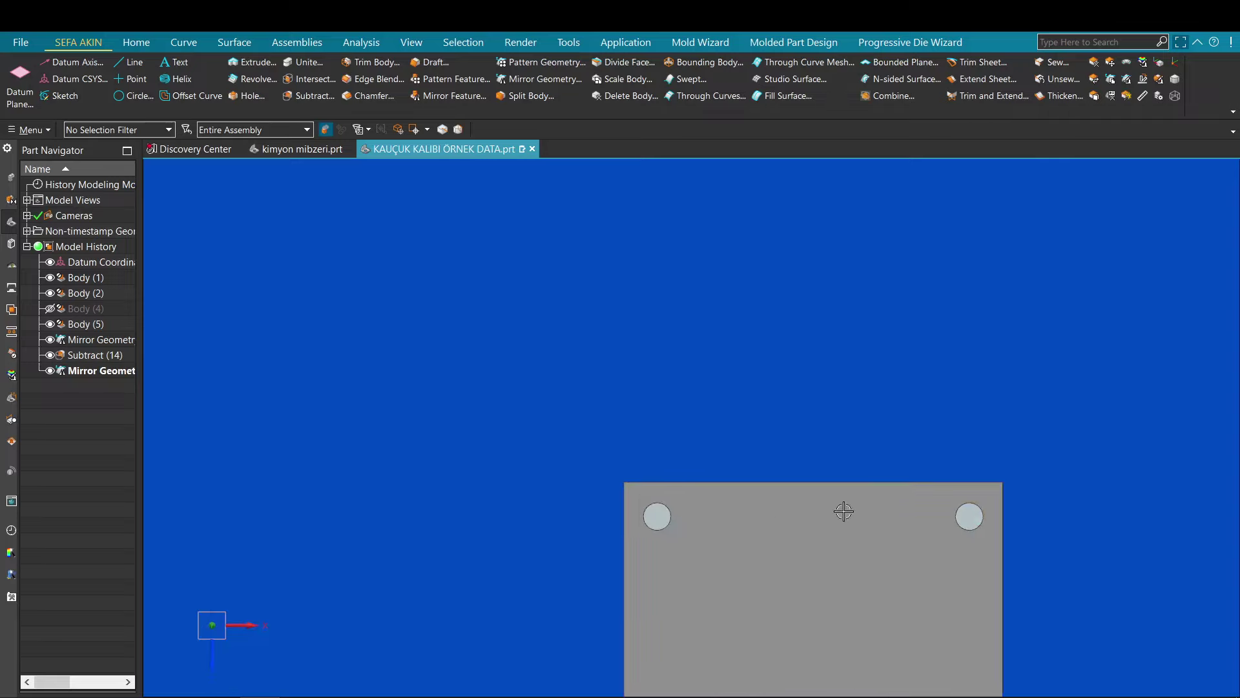
- Subtract the two newly mirrored pins from the grey plate, keeping the tool bodies
mouse_move(801, 535)
middle_mouse_down()
mouse_move(790, 536)
mouse_move(800, 523)
middle_mouse_up()
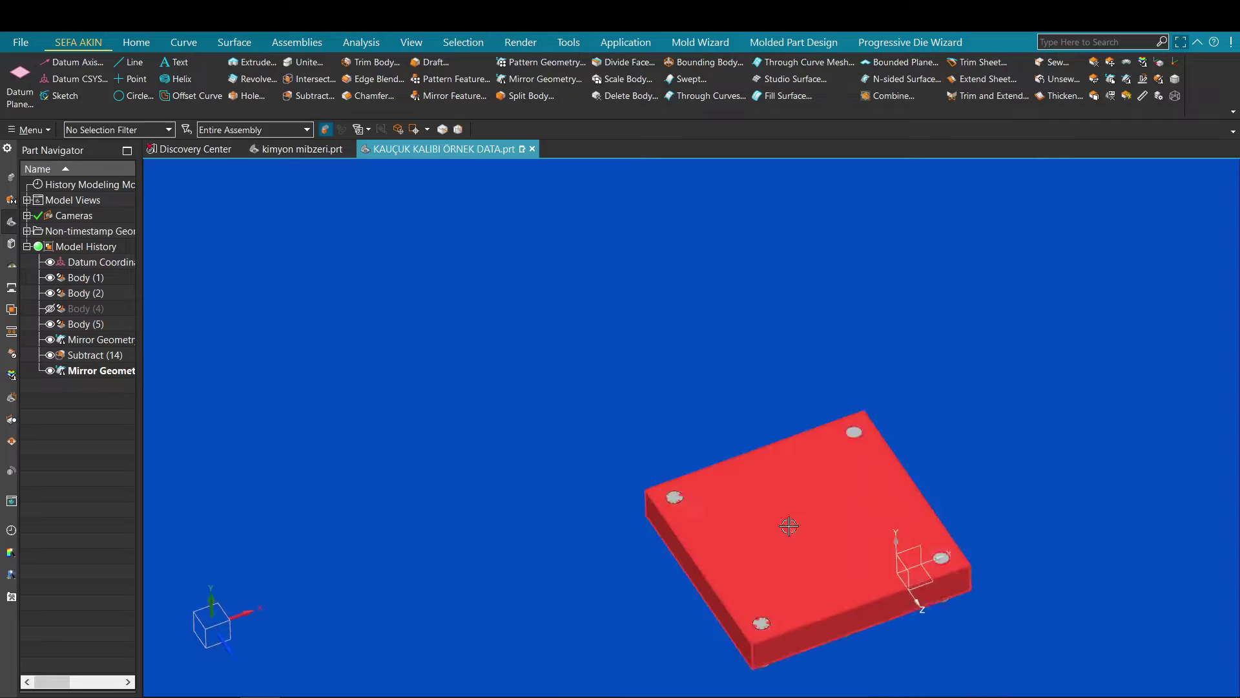
scroll(789, 525, "up", 3)
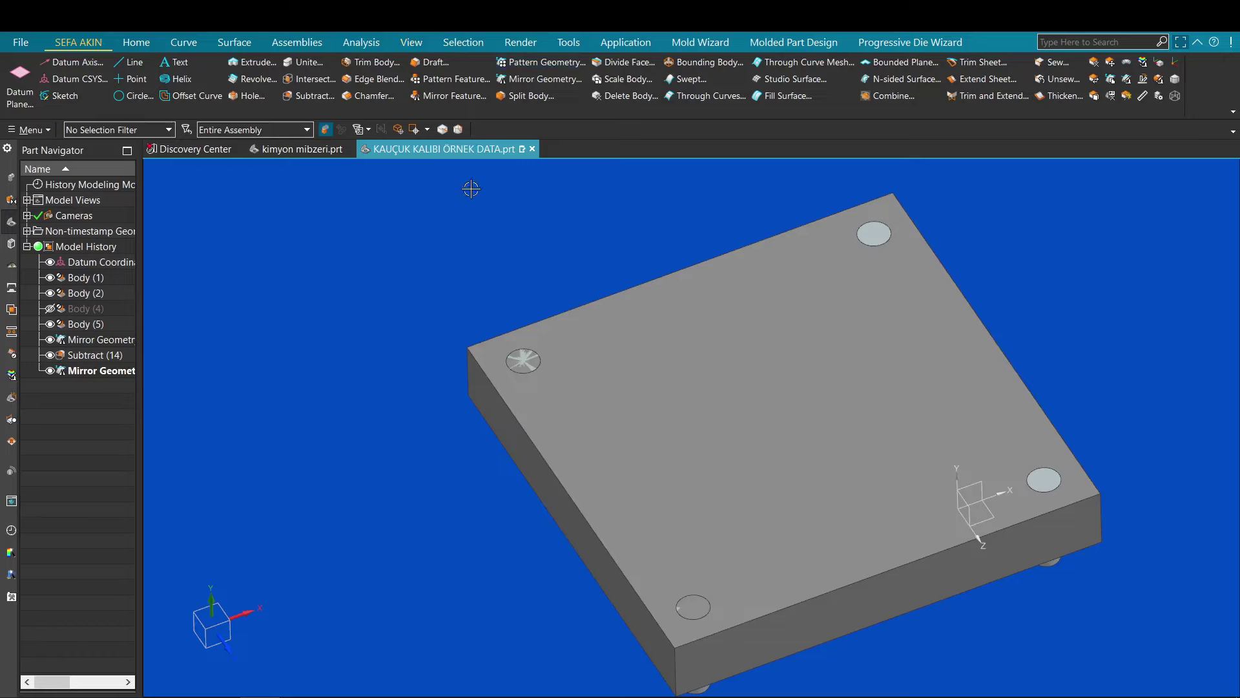
left_click(304, 97)
scroll(745, 414, "down", 2)
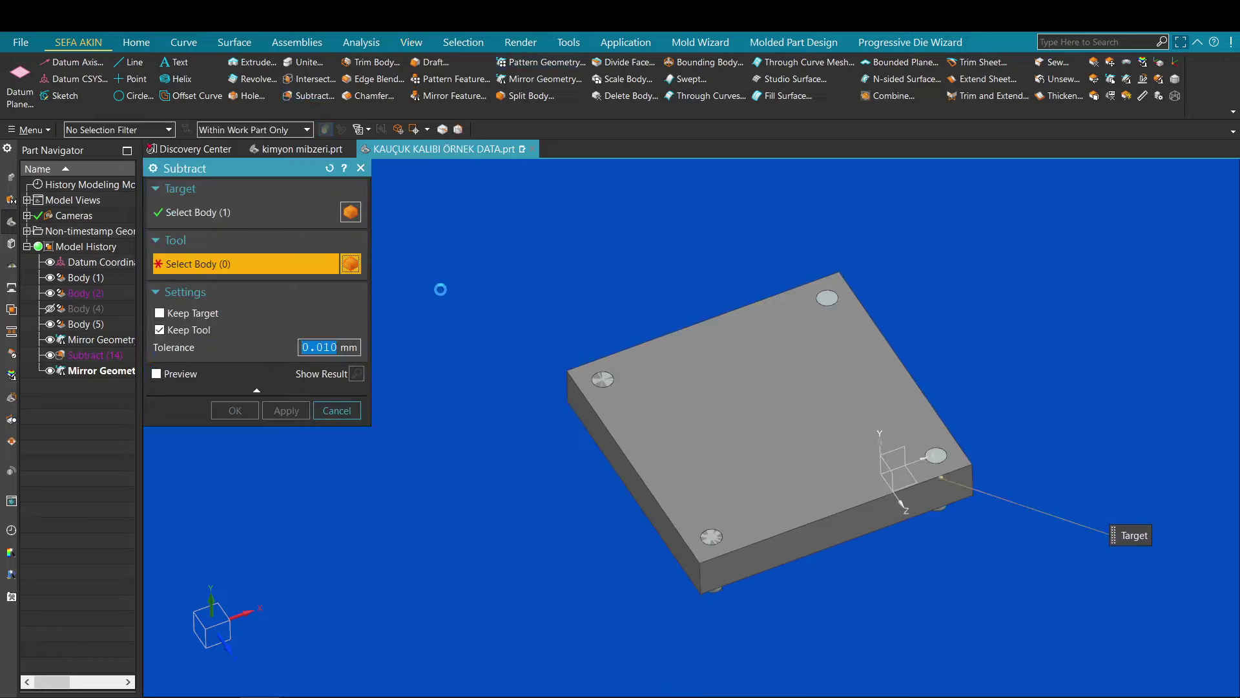
middle_click(614, 368)
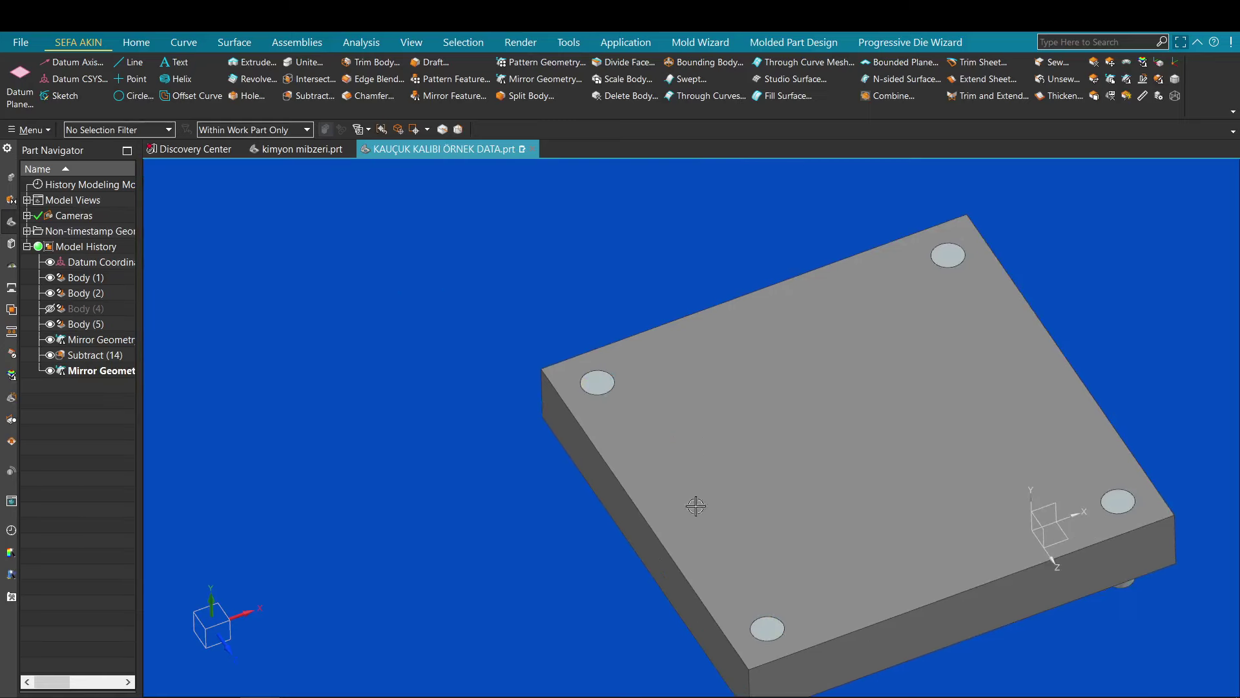
- Hide the three mirrored pins to expose their holes in the grey plate, leaving the original pin visible
middle_click_drag(695, 507, 711, 540)
scroll(998, 612, "up", 2)
scroll(1122, 397, "up", 2)
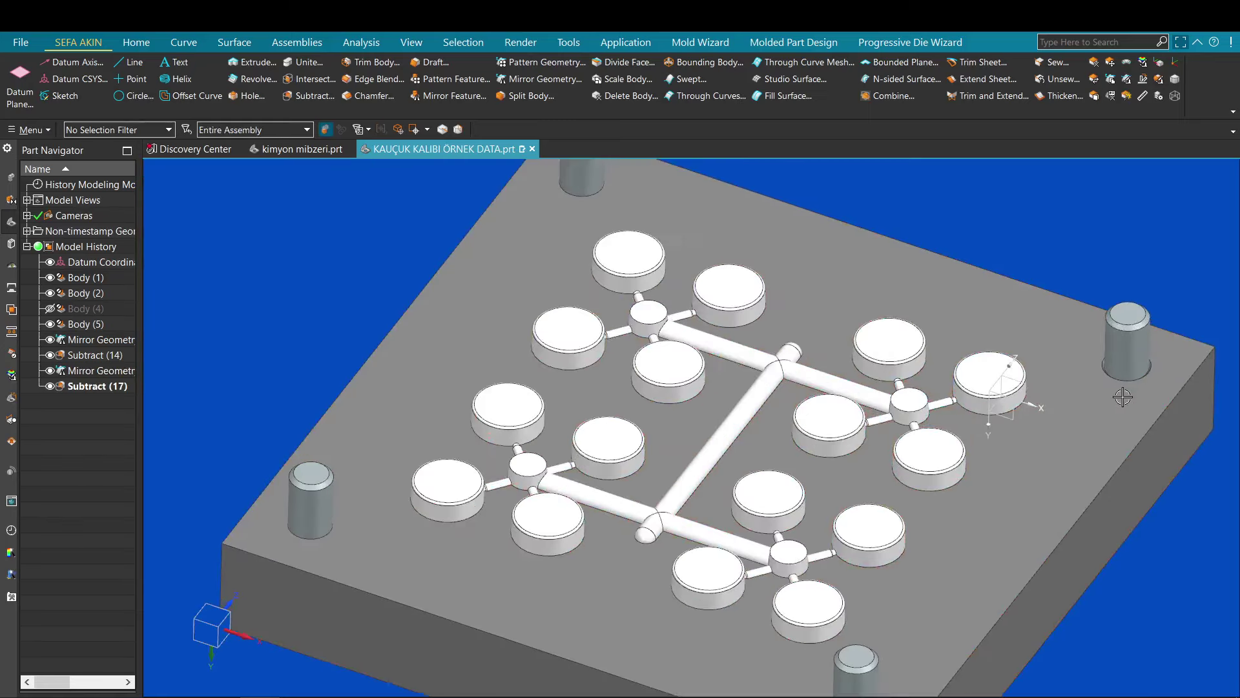
scroll(552, 210, "down", 4)
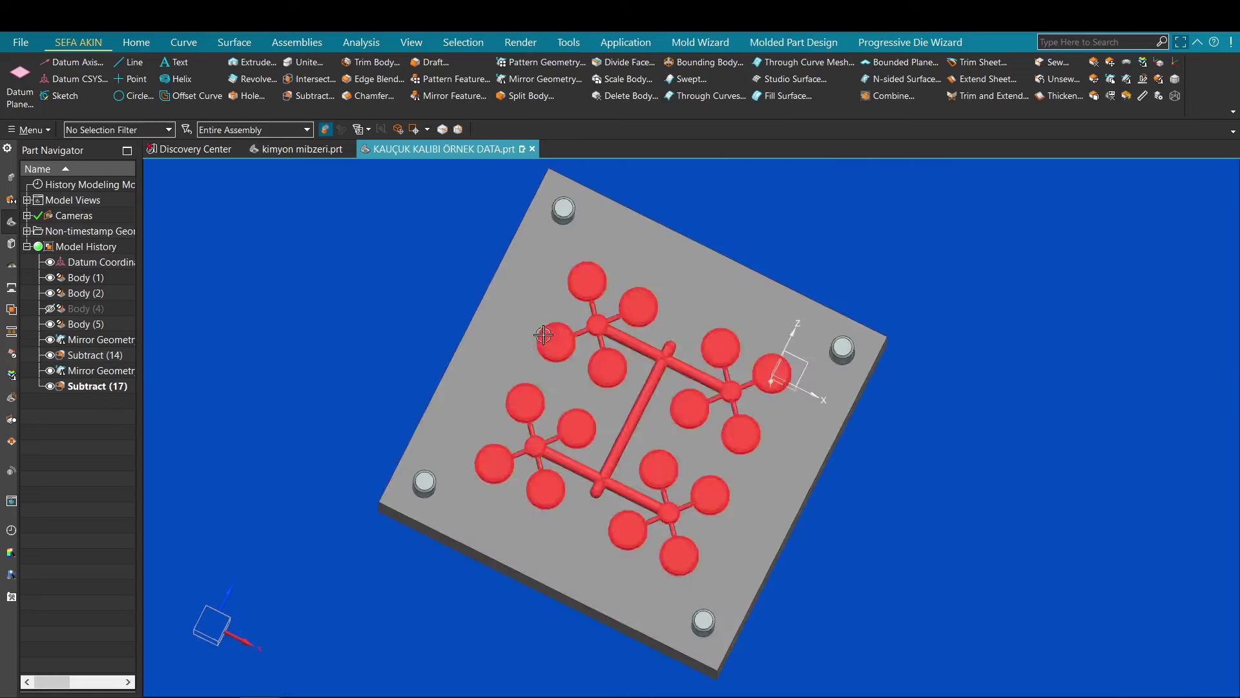
scroll(547, 485, "up", 6)
scroll(634, 410, "down", 5)
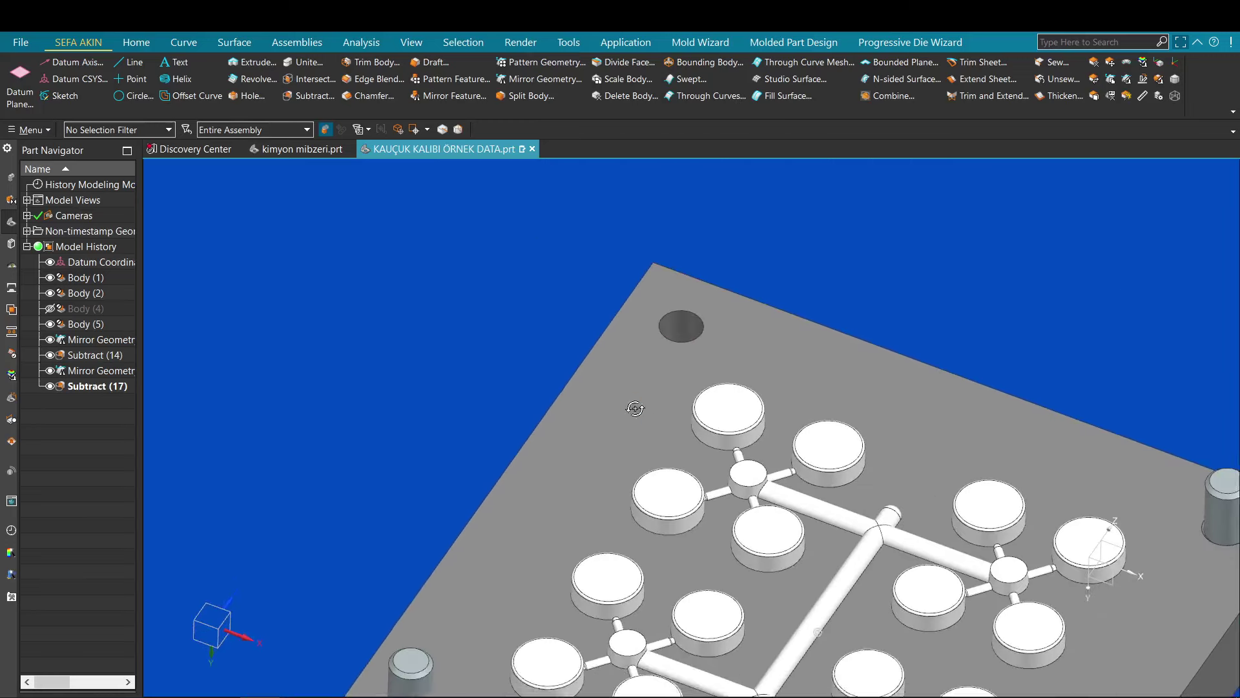
scroll(579, 551, "up", 4)
scroll(734, 573, "down", 5)
scroll(697, 368, "up", 2)
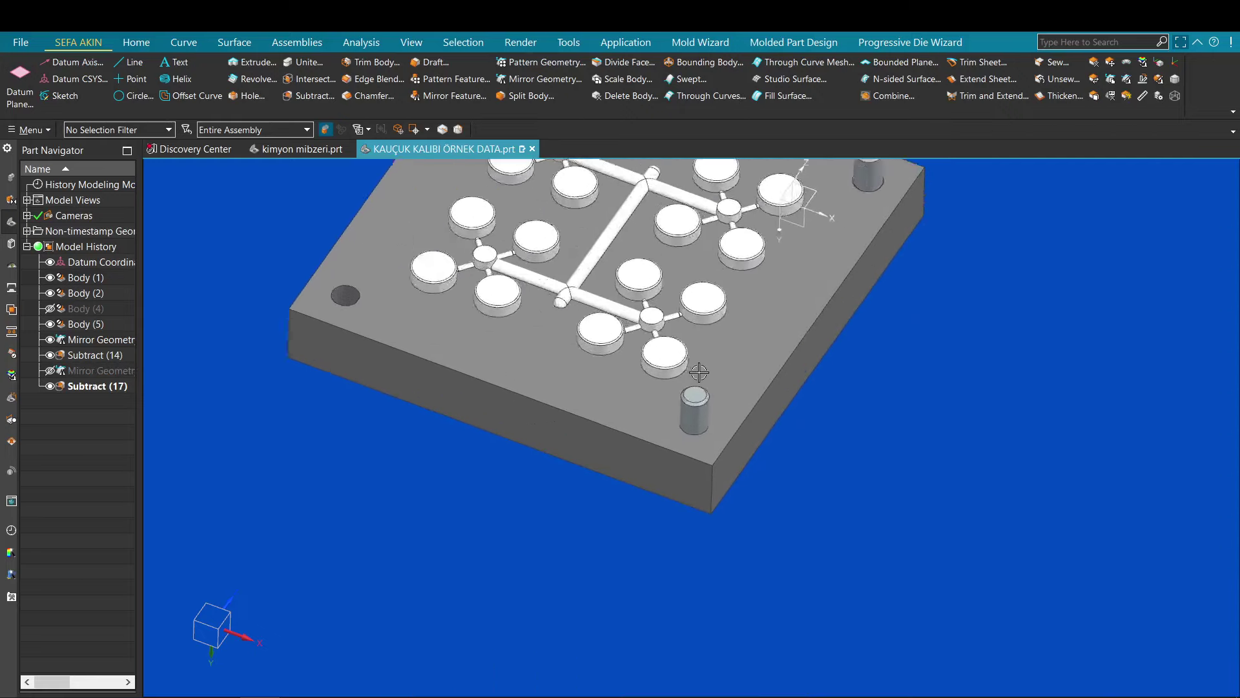
scroll(672, 544, "up", 4)
- Chamfer the upper edges of the grey plate's three exposed corner holes with a symmetric 2 mm distance
scroll(704, 494, "down", 2)
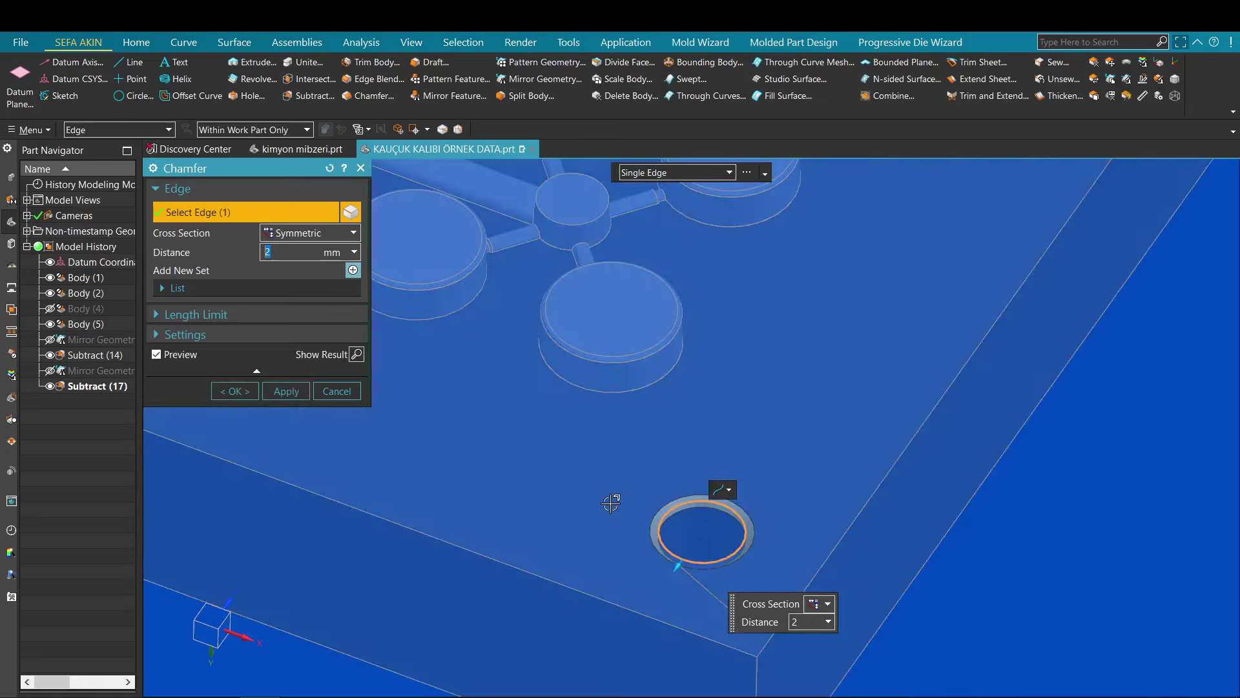
scroll(604, 496, "down", 5)
scroll(622, 495, "up", 2)
scroll(622, 495, "up", 4)
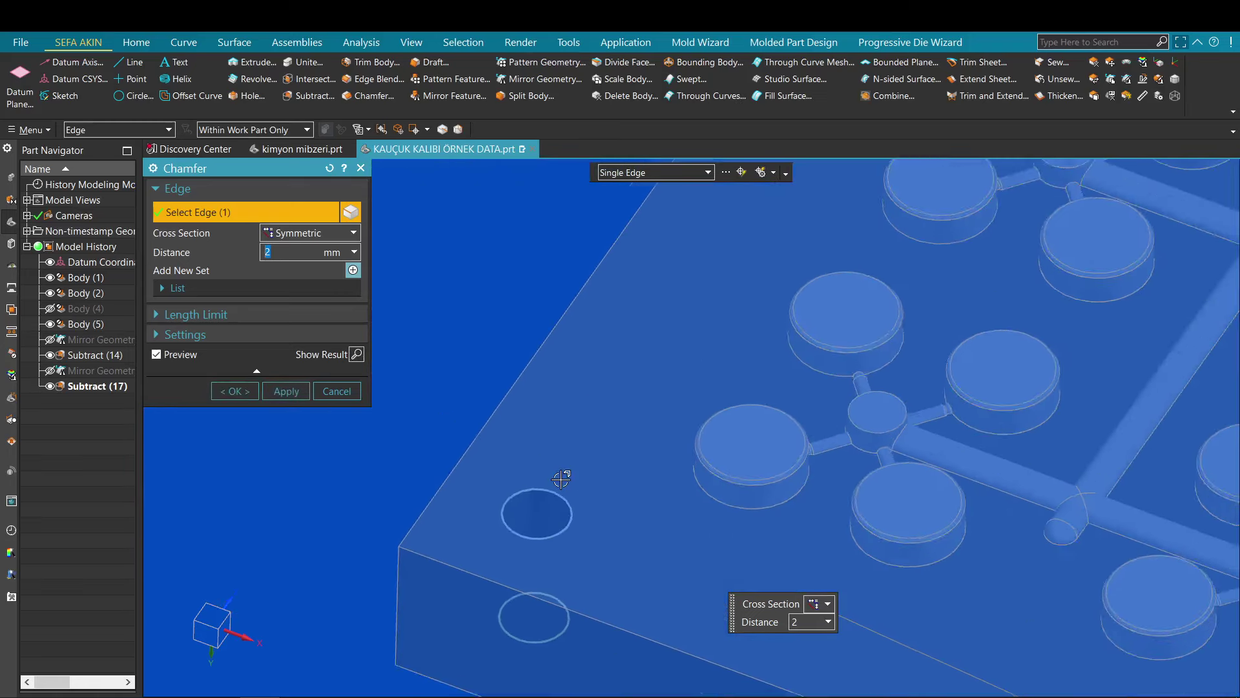
left_click(552, 499)
scroll(554, 486, "down", 5)
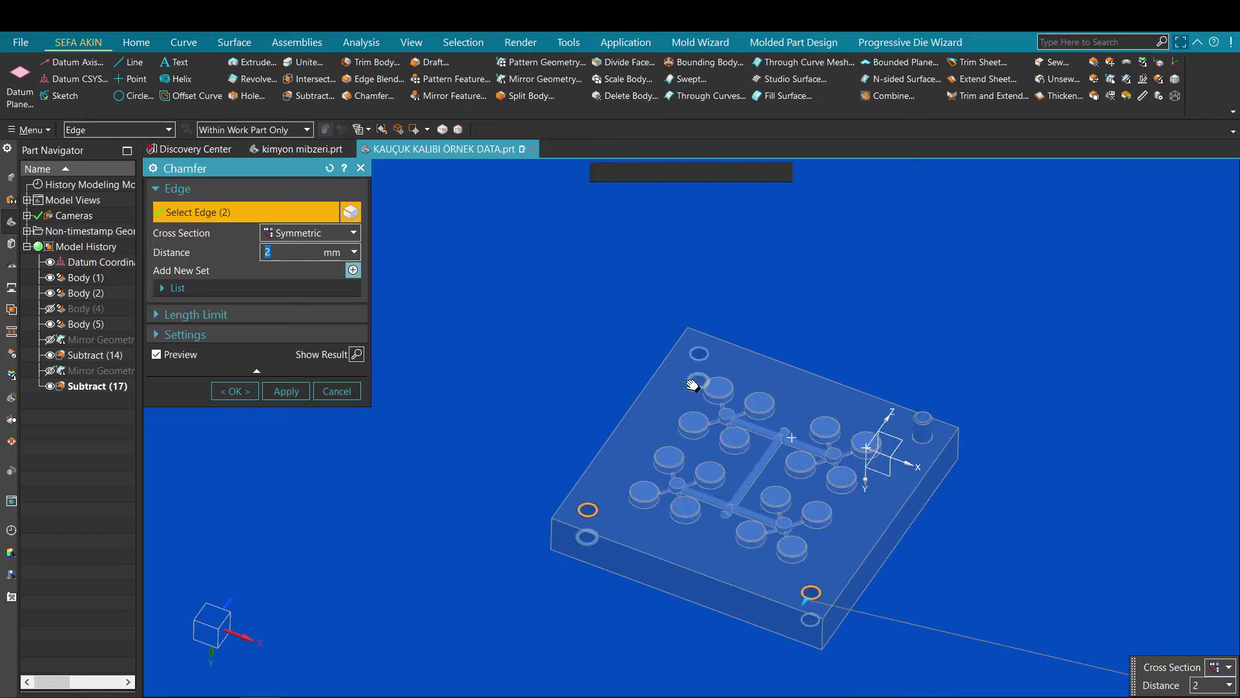
scroll(784, 328, "up", 5)
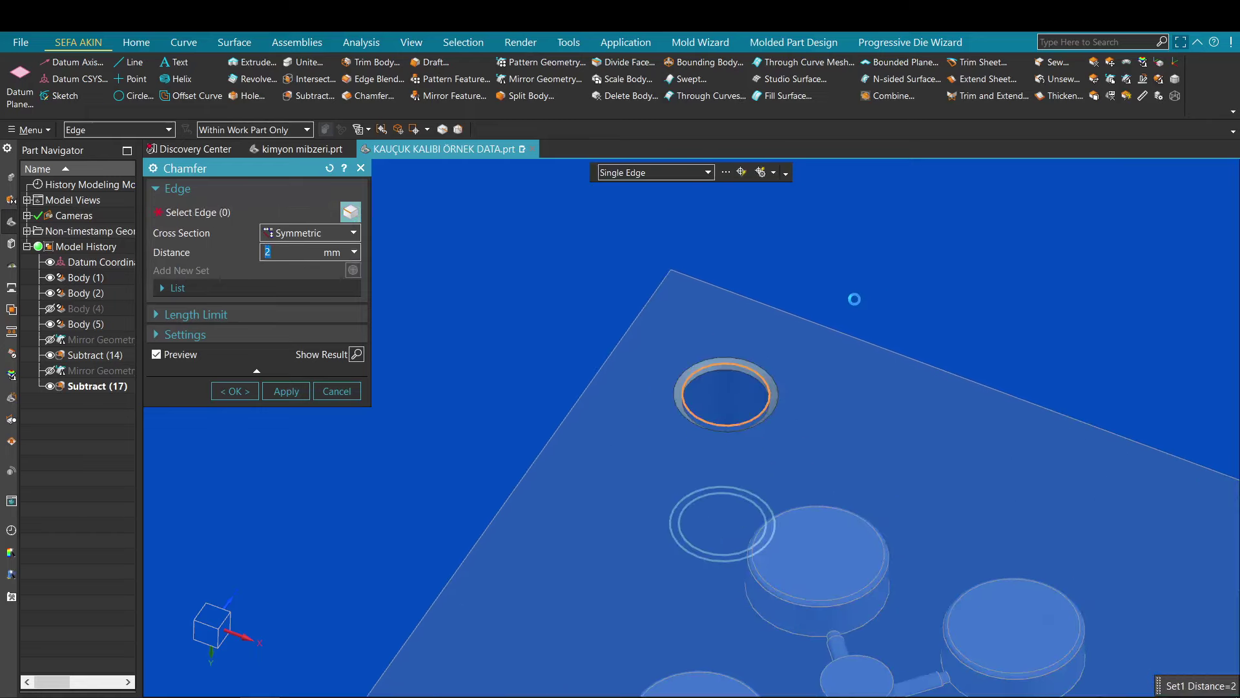
scroll(855, 299, "down", 6)
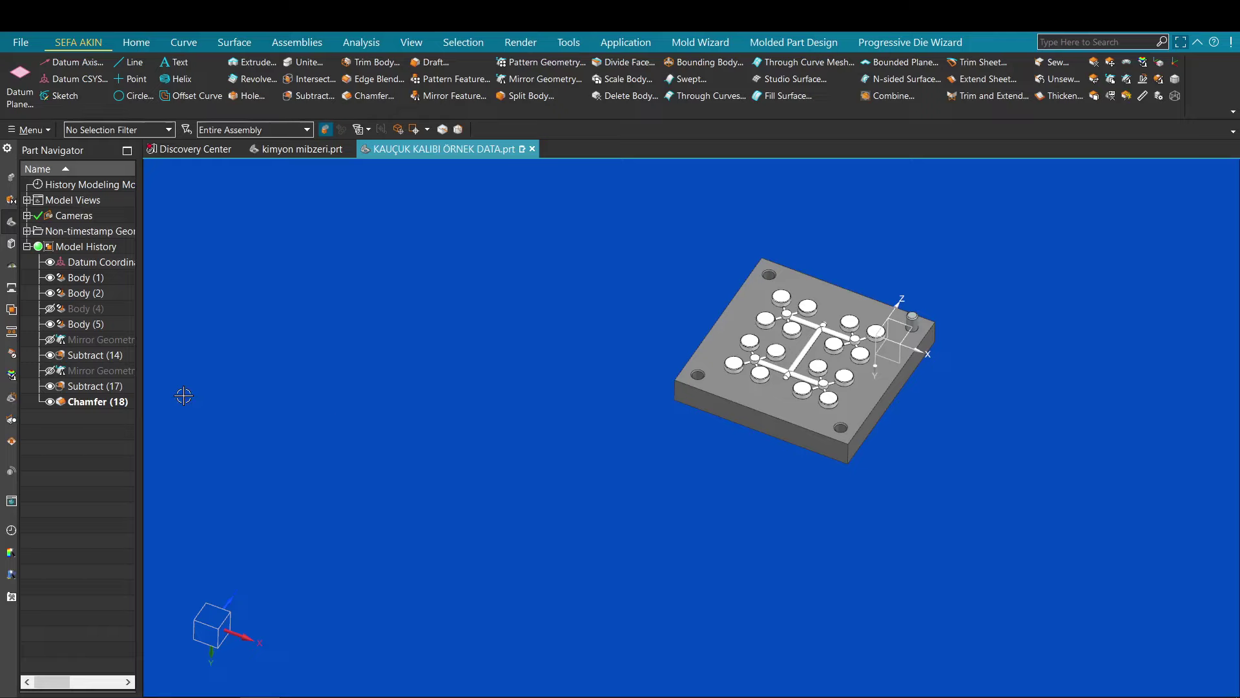